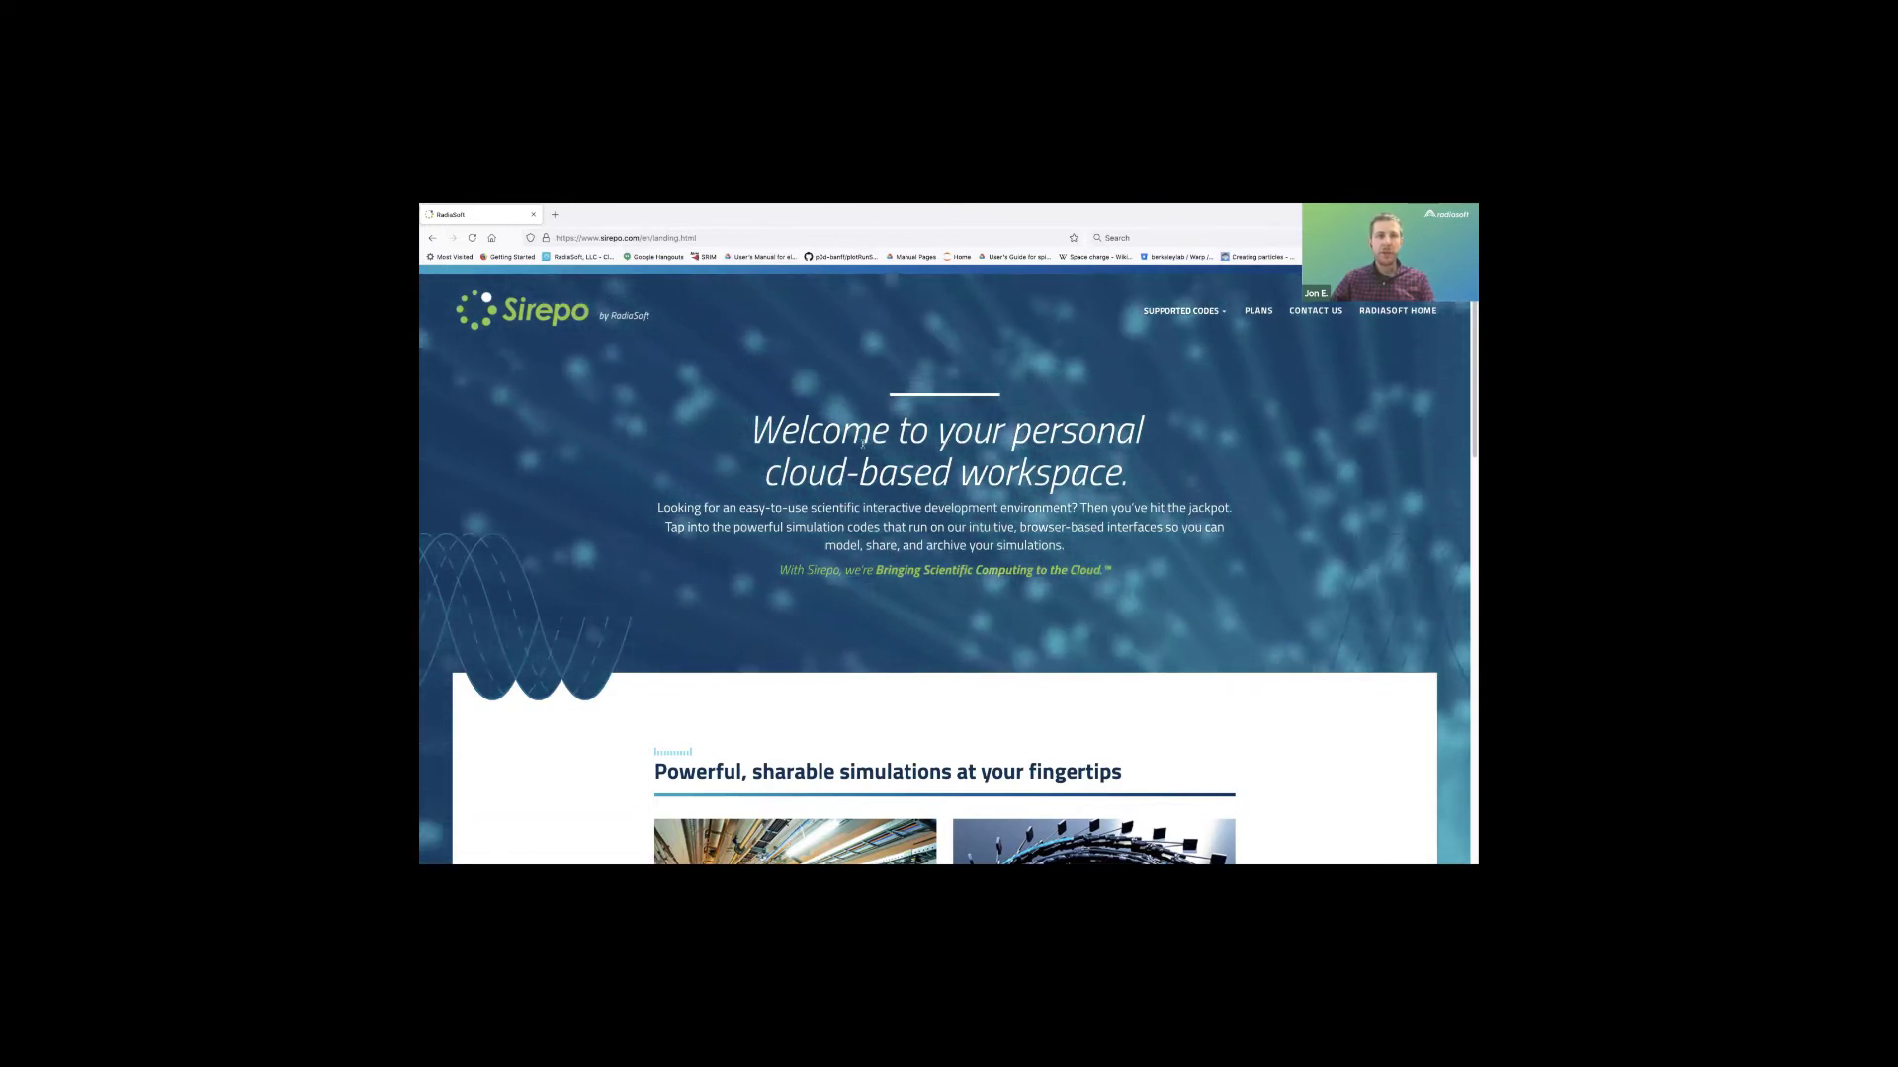
Open the FODO example simulation from the Webinar folder of the MAD-X code.
click(1208, 311)
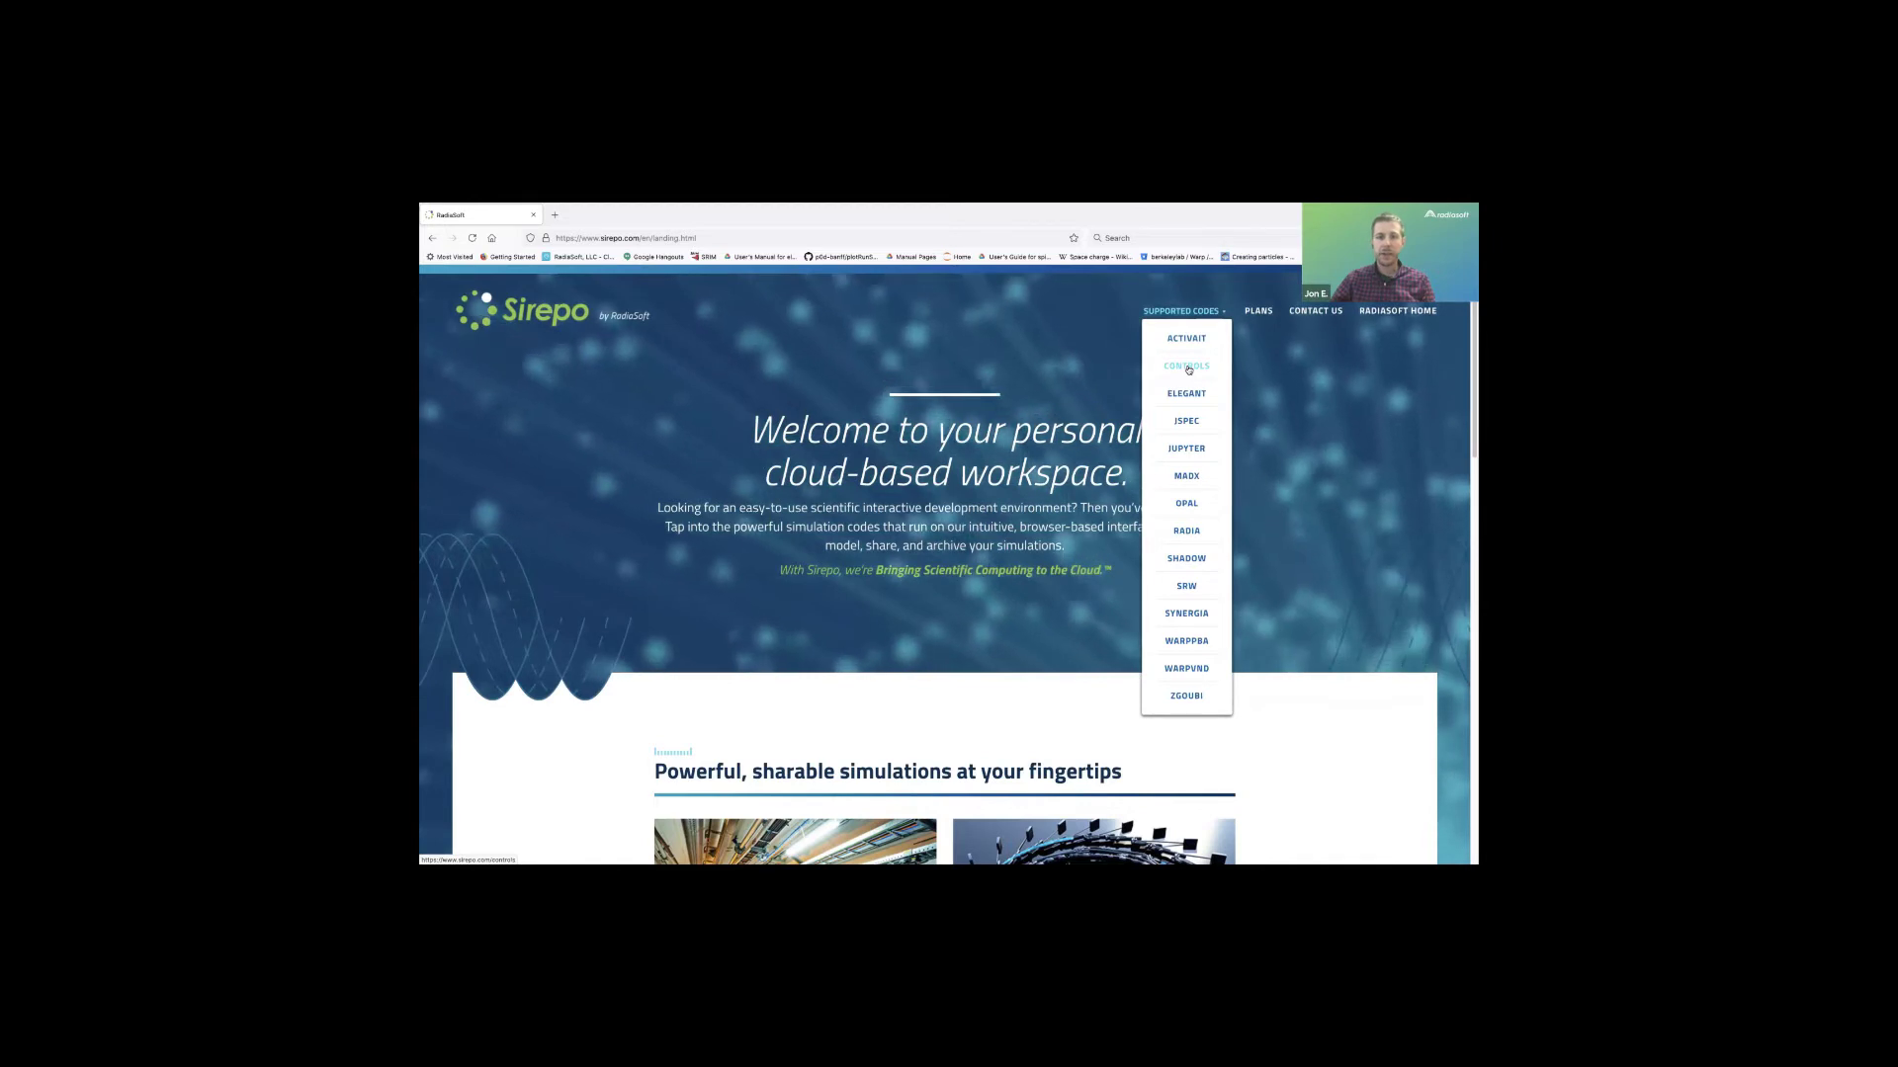
click(1190, 479)
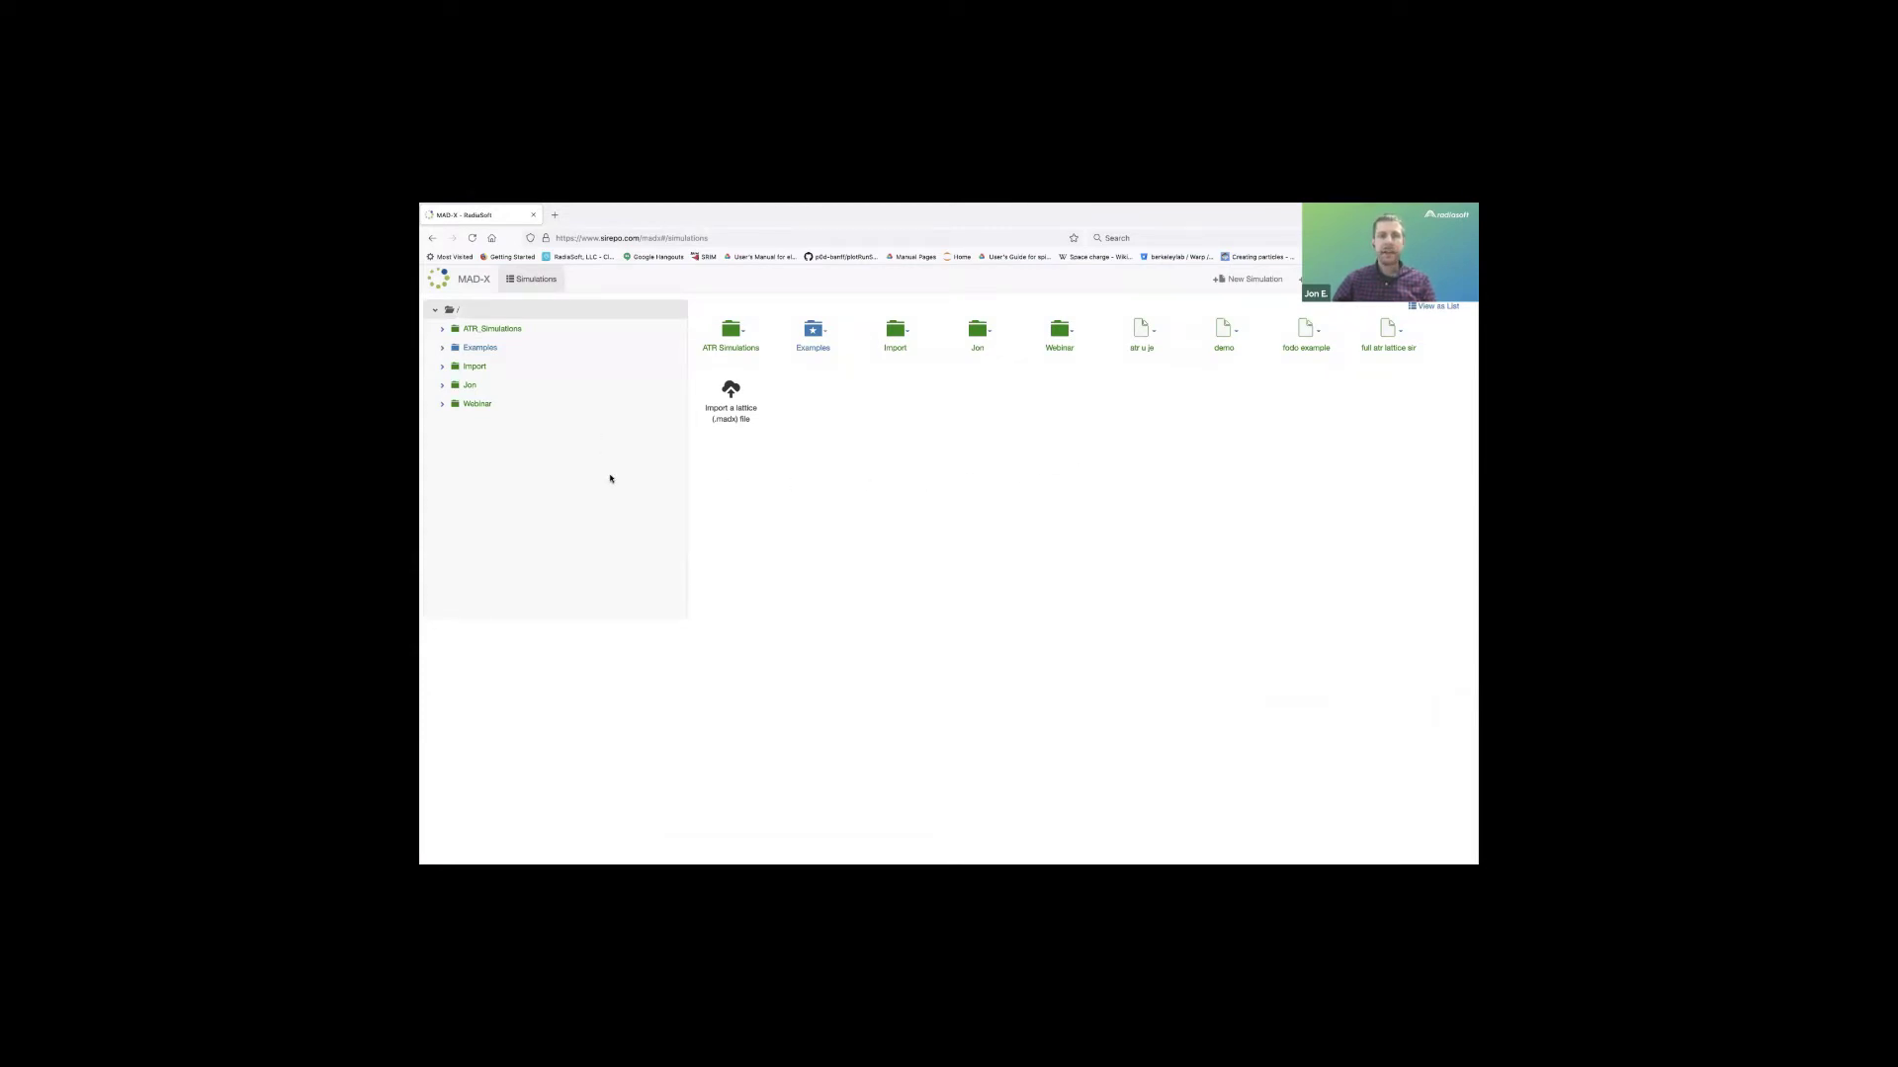
click(476, 405)
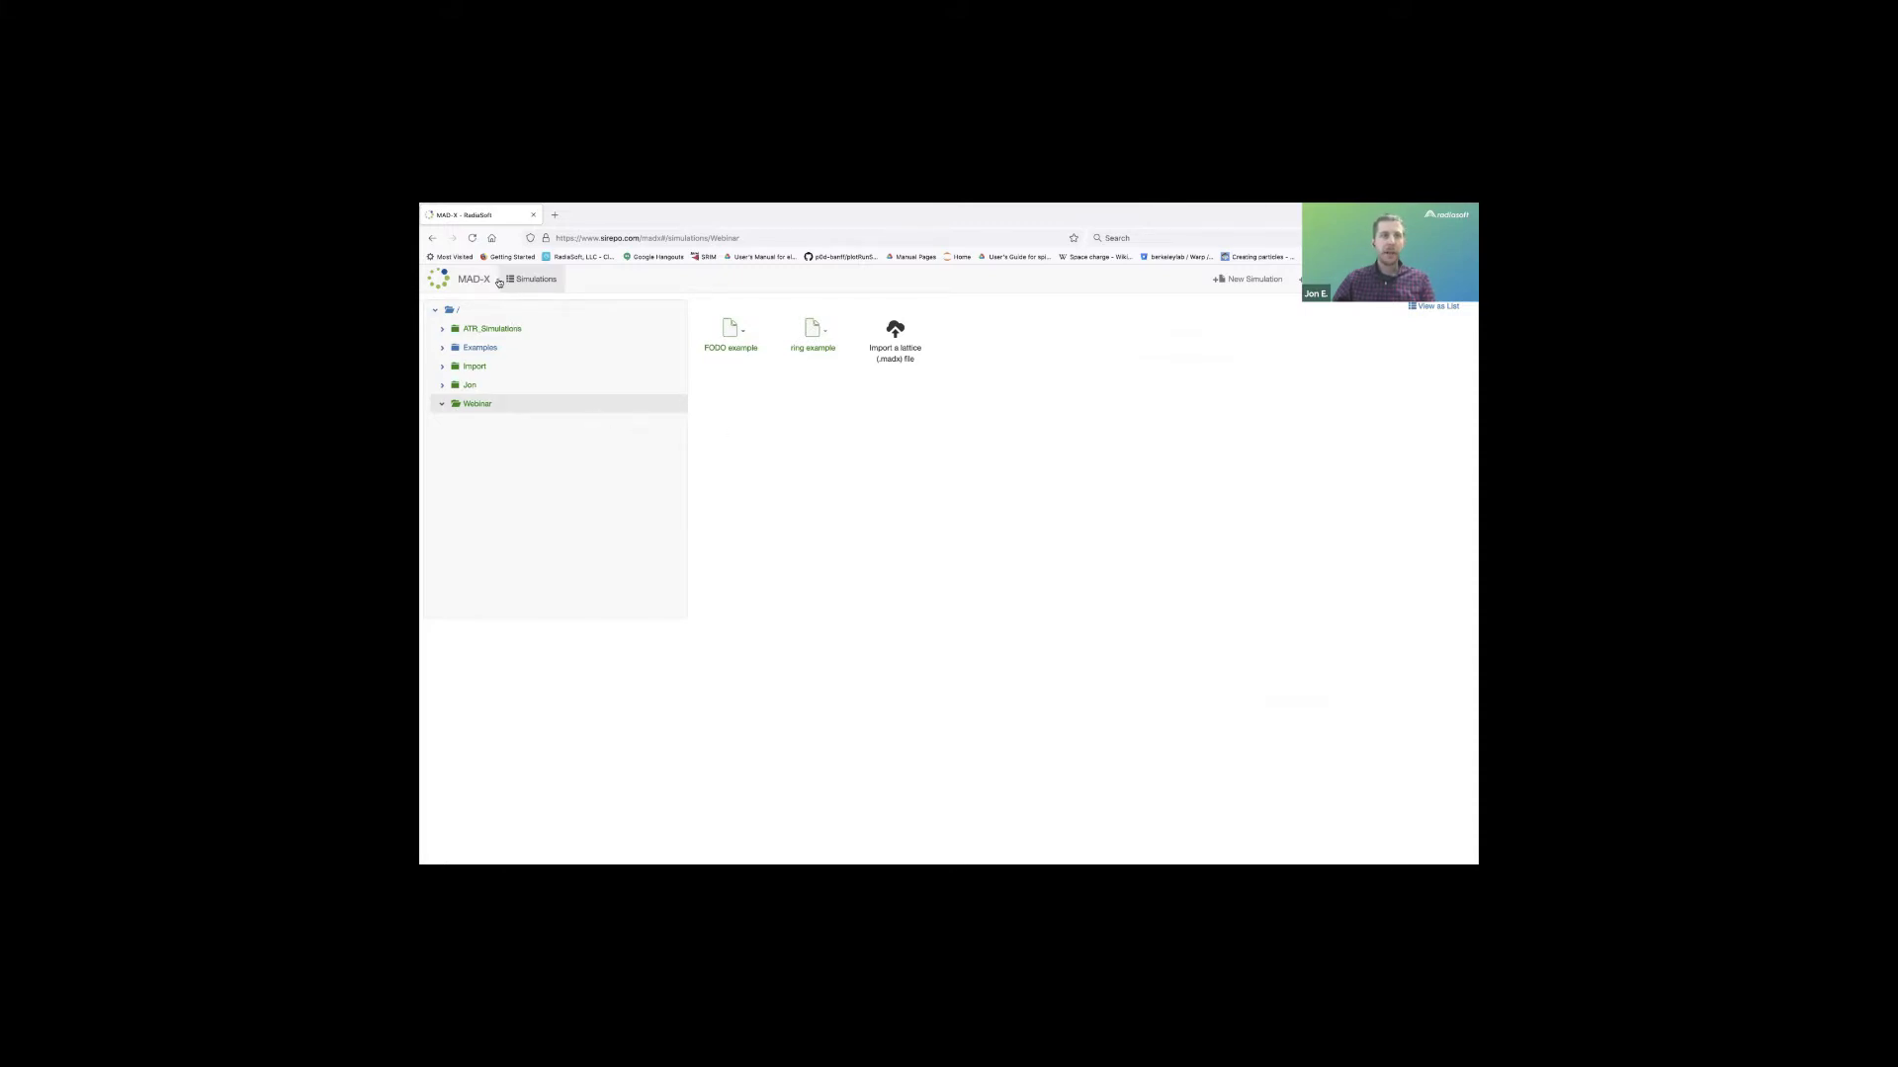
click(466, 281)
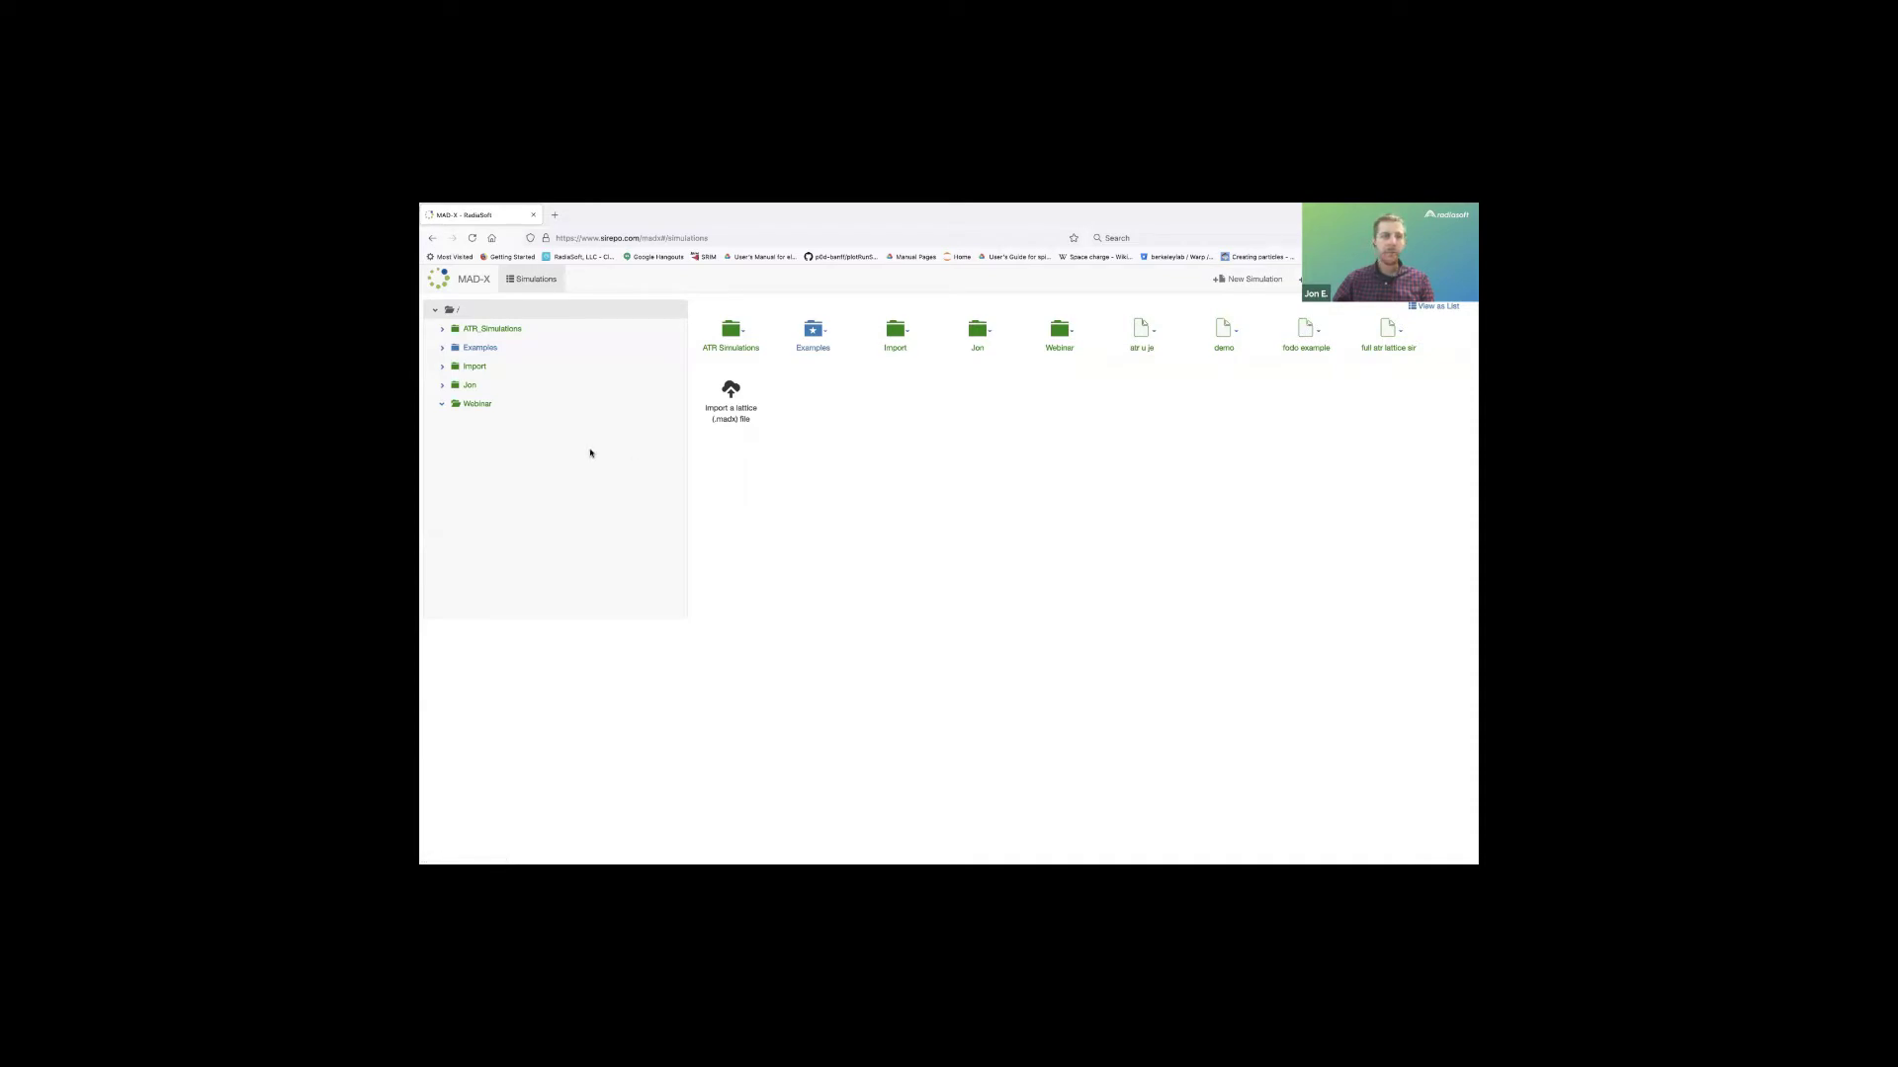
click(480, 405)
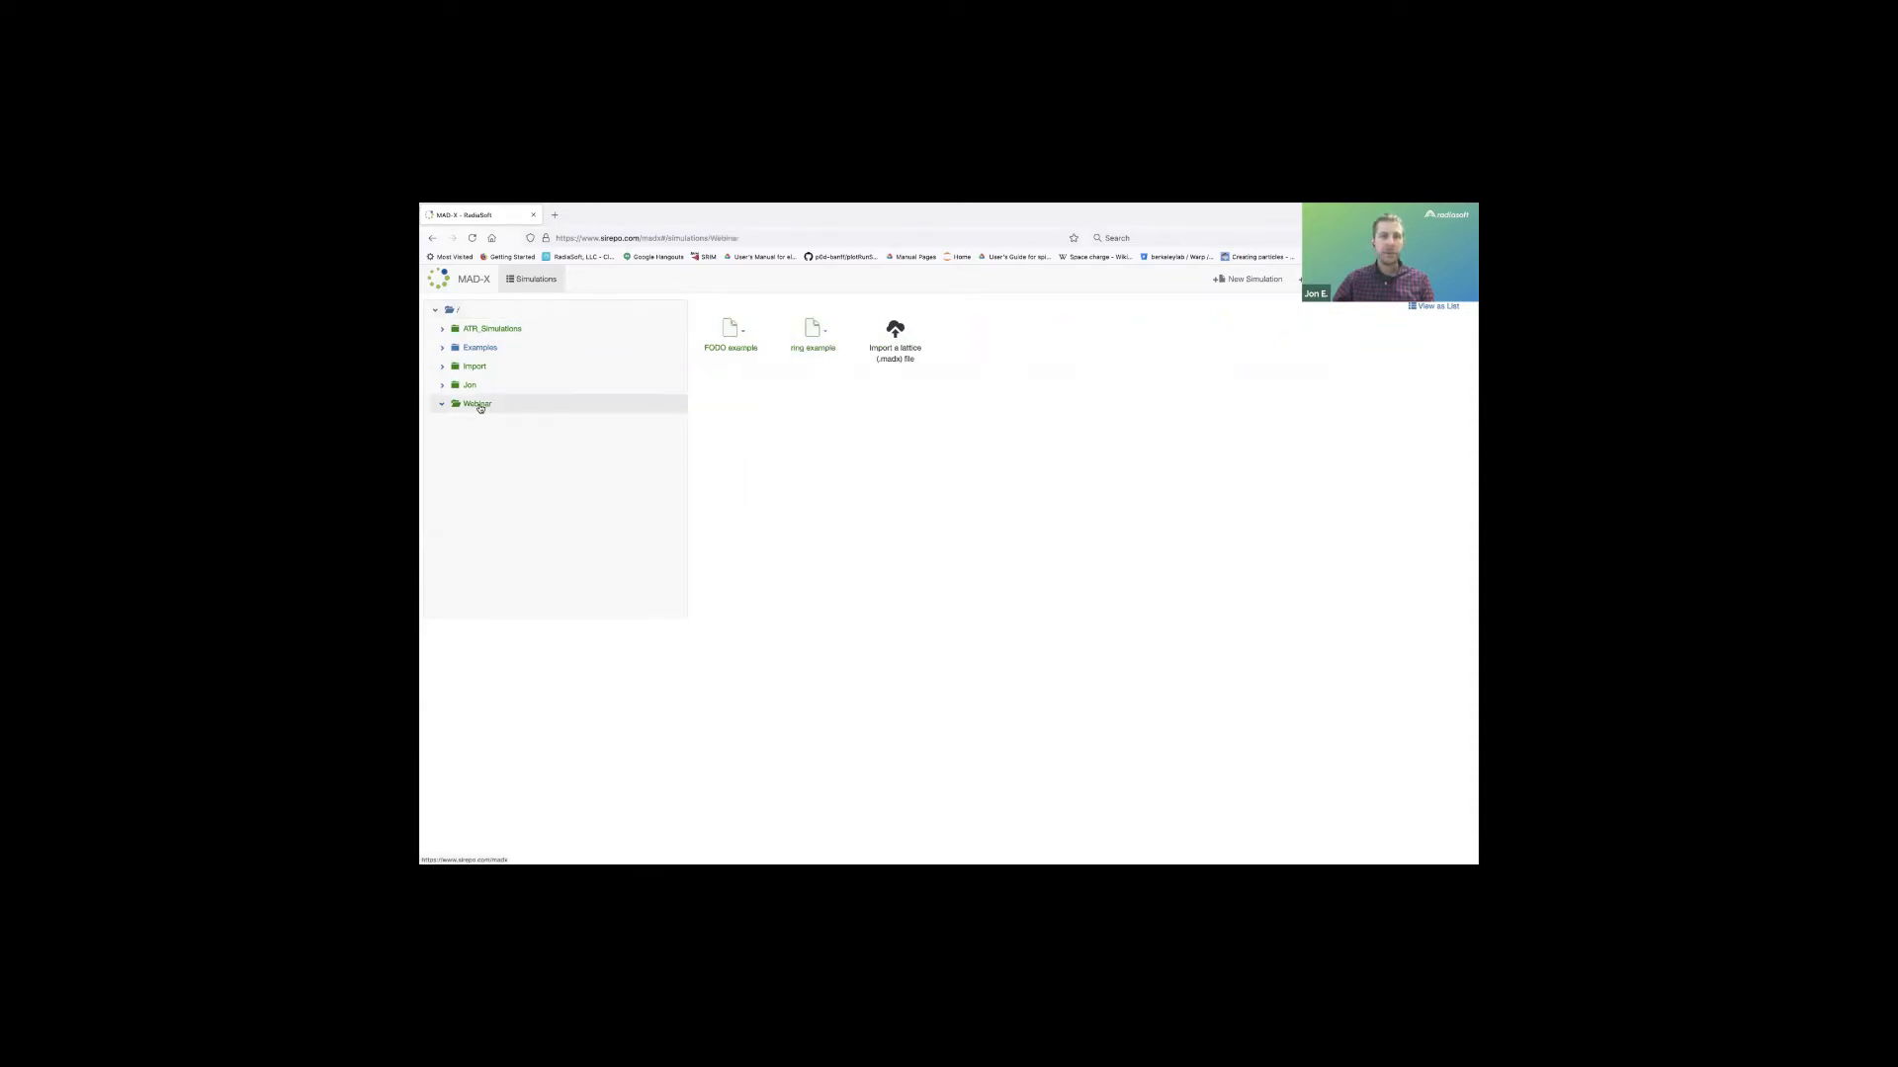
click(732, 336)
click(739, 365)
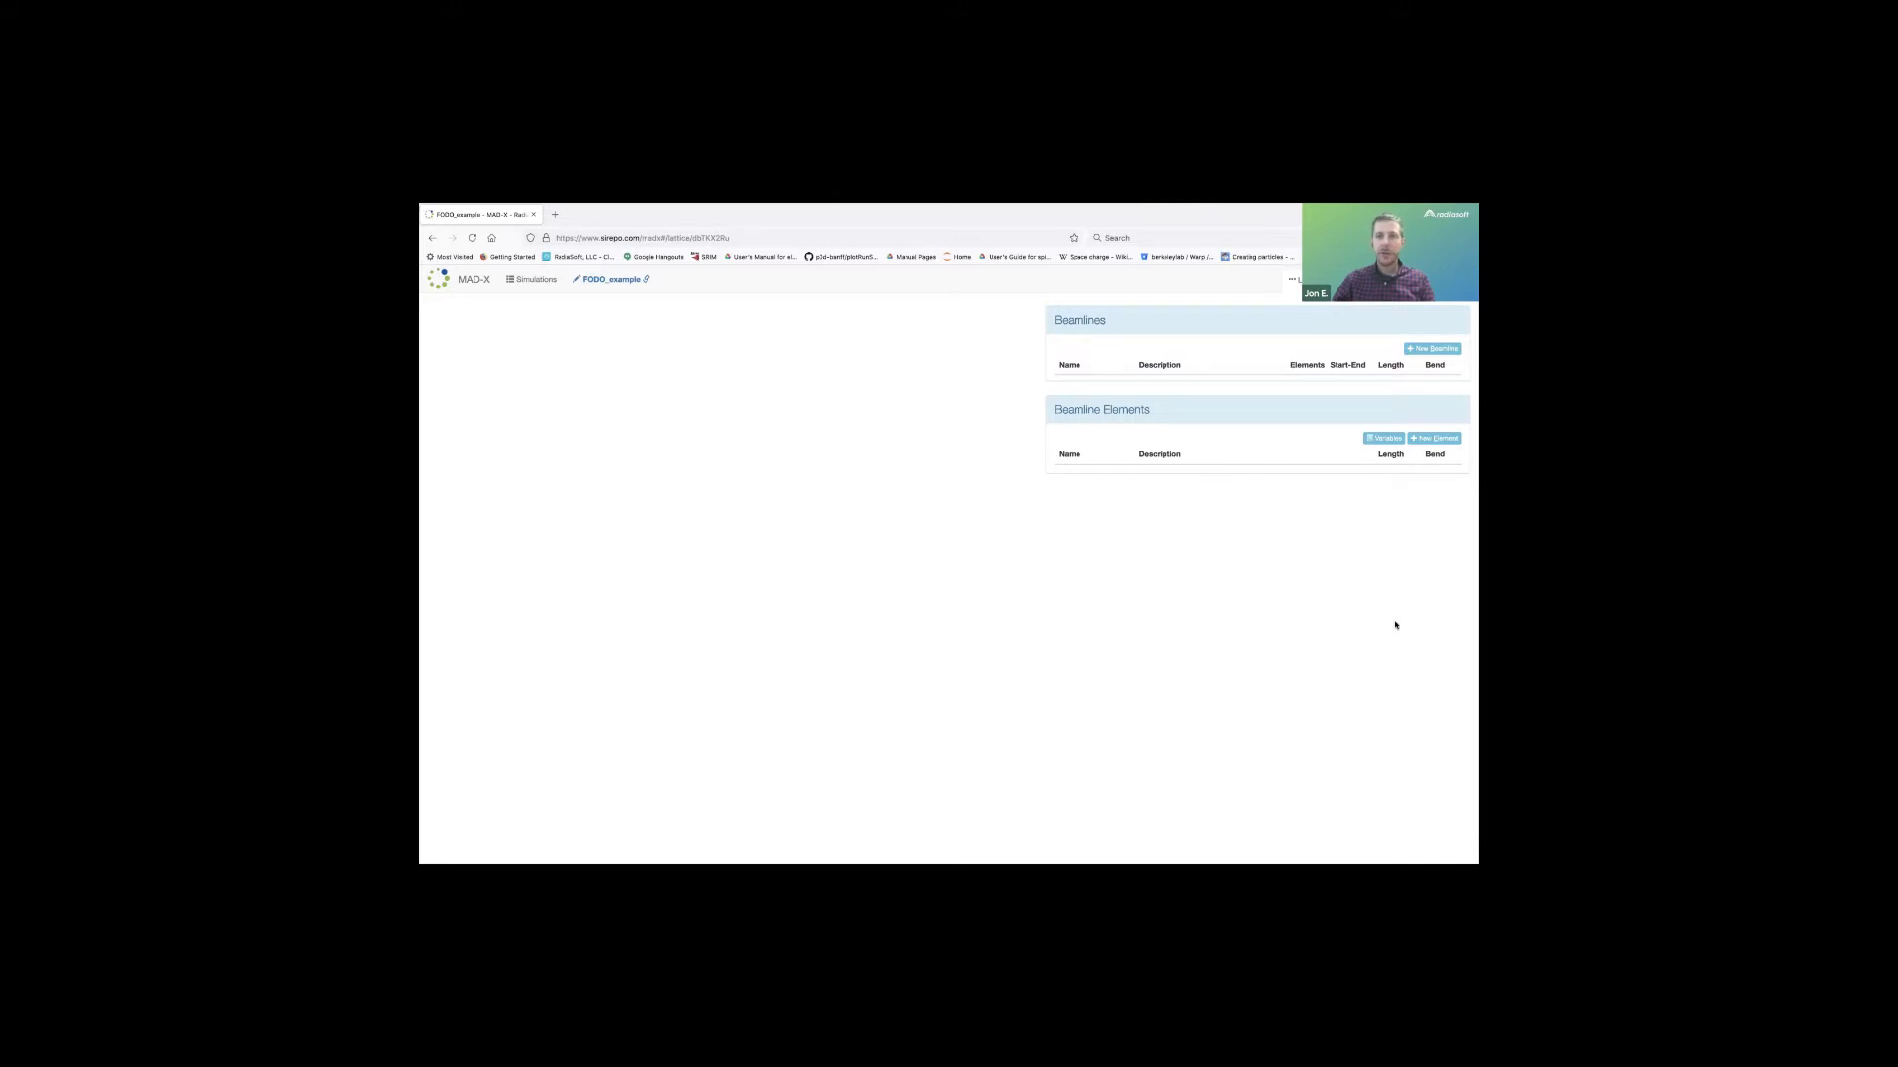
Add a drift element named D1 with a length of 1 m to the beamline elements.
click(1441, 442)
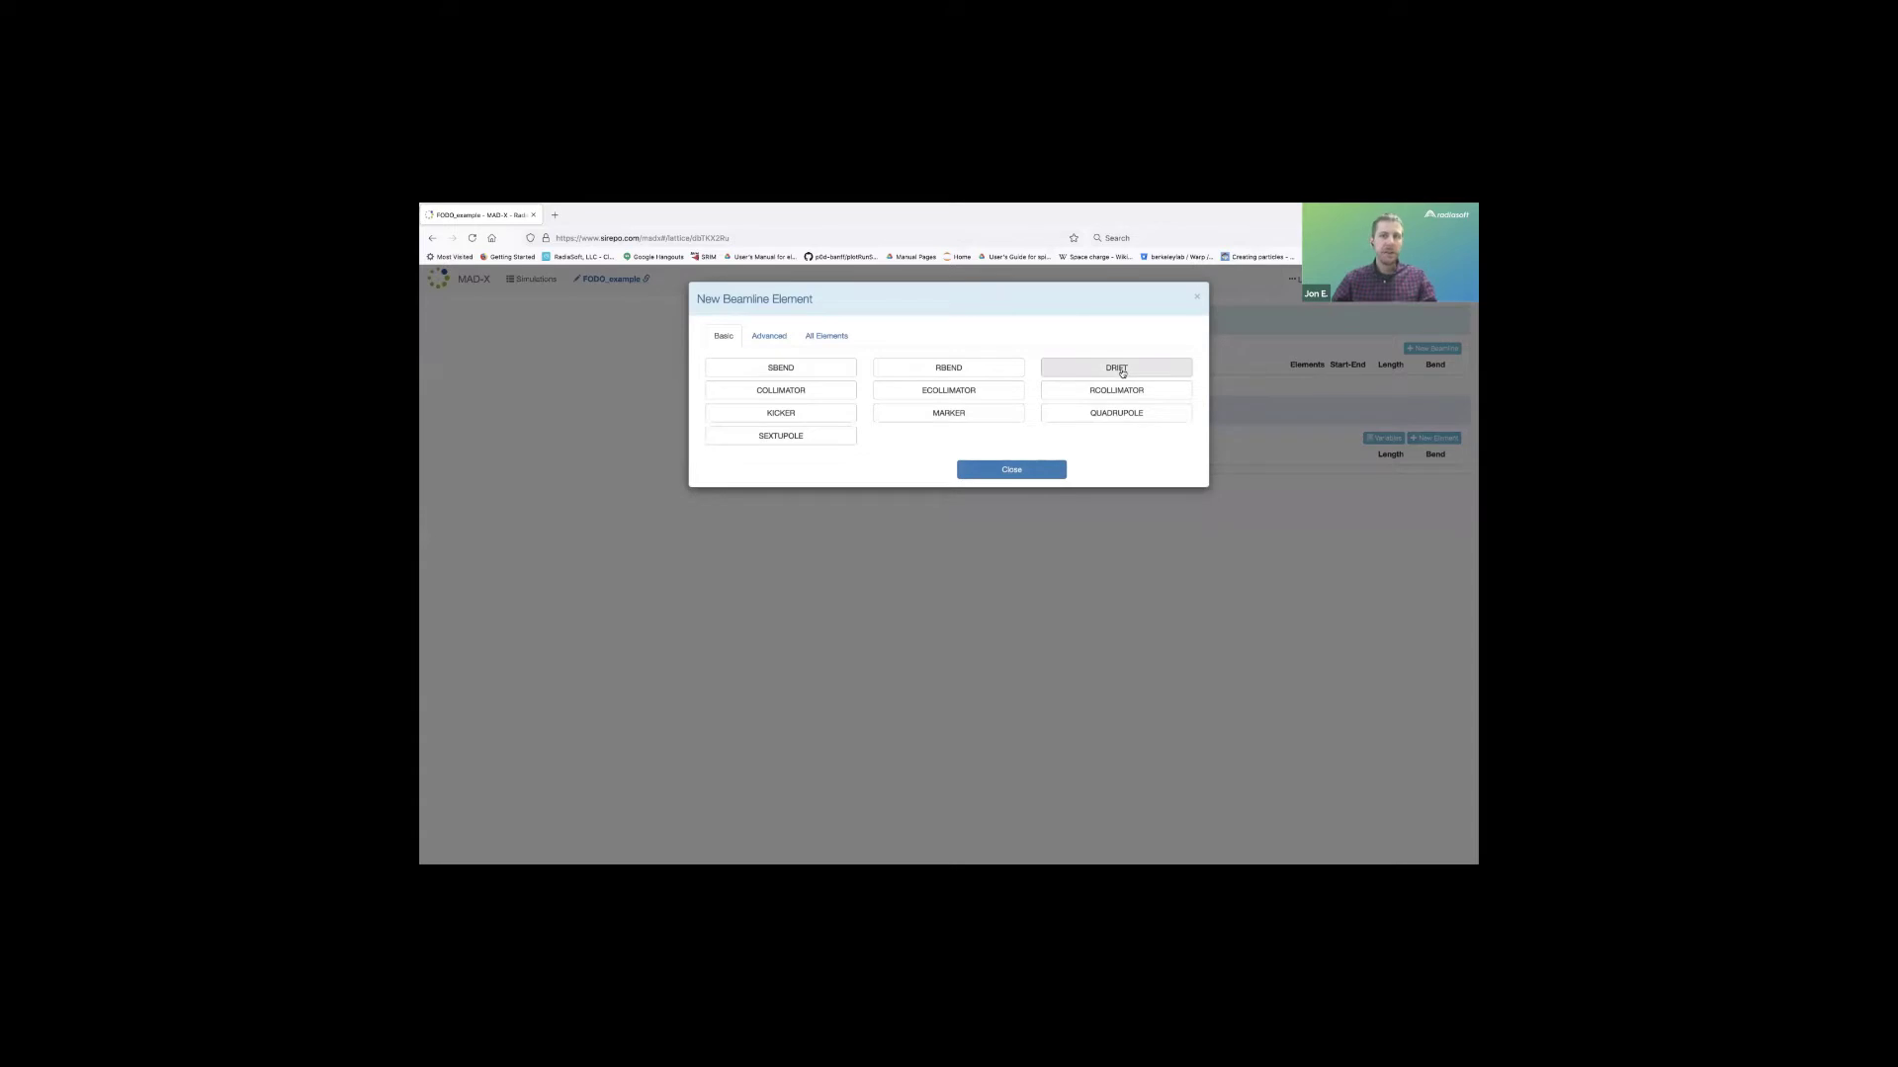
click(1122, 372)
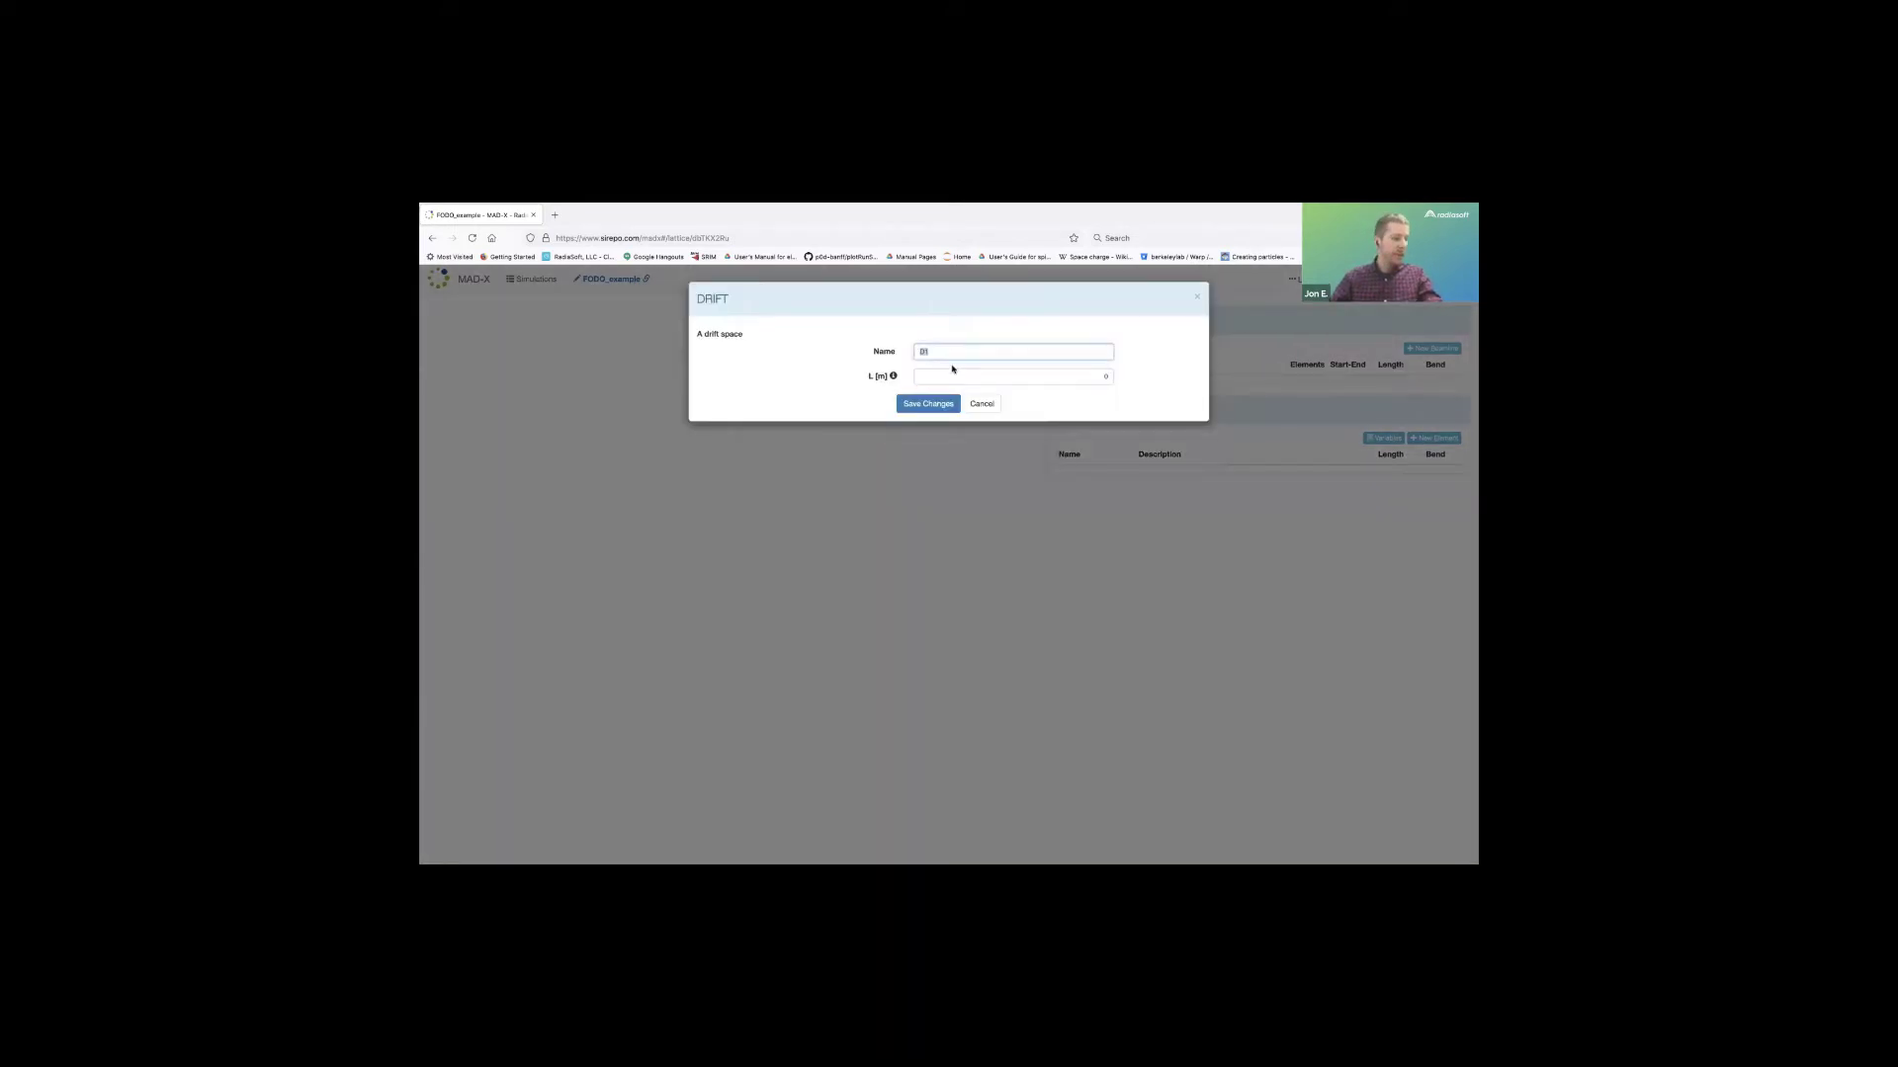
click(1071, 377)
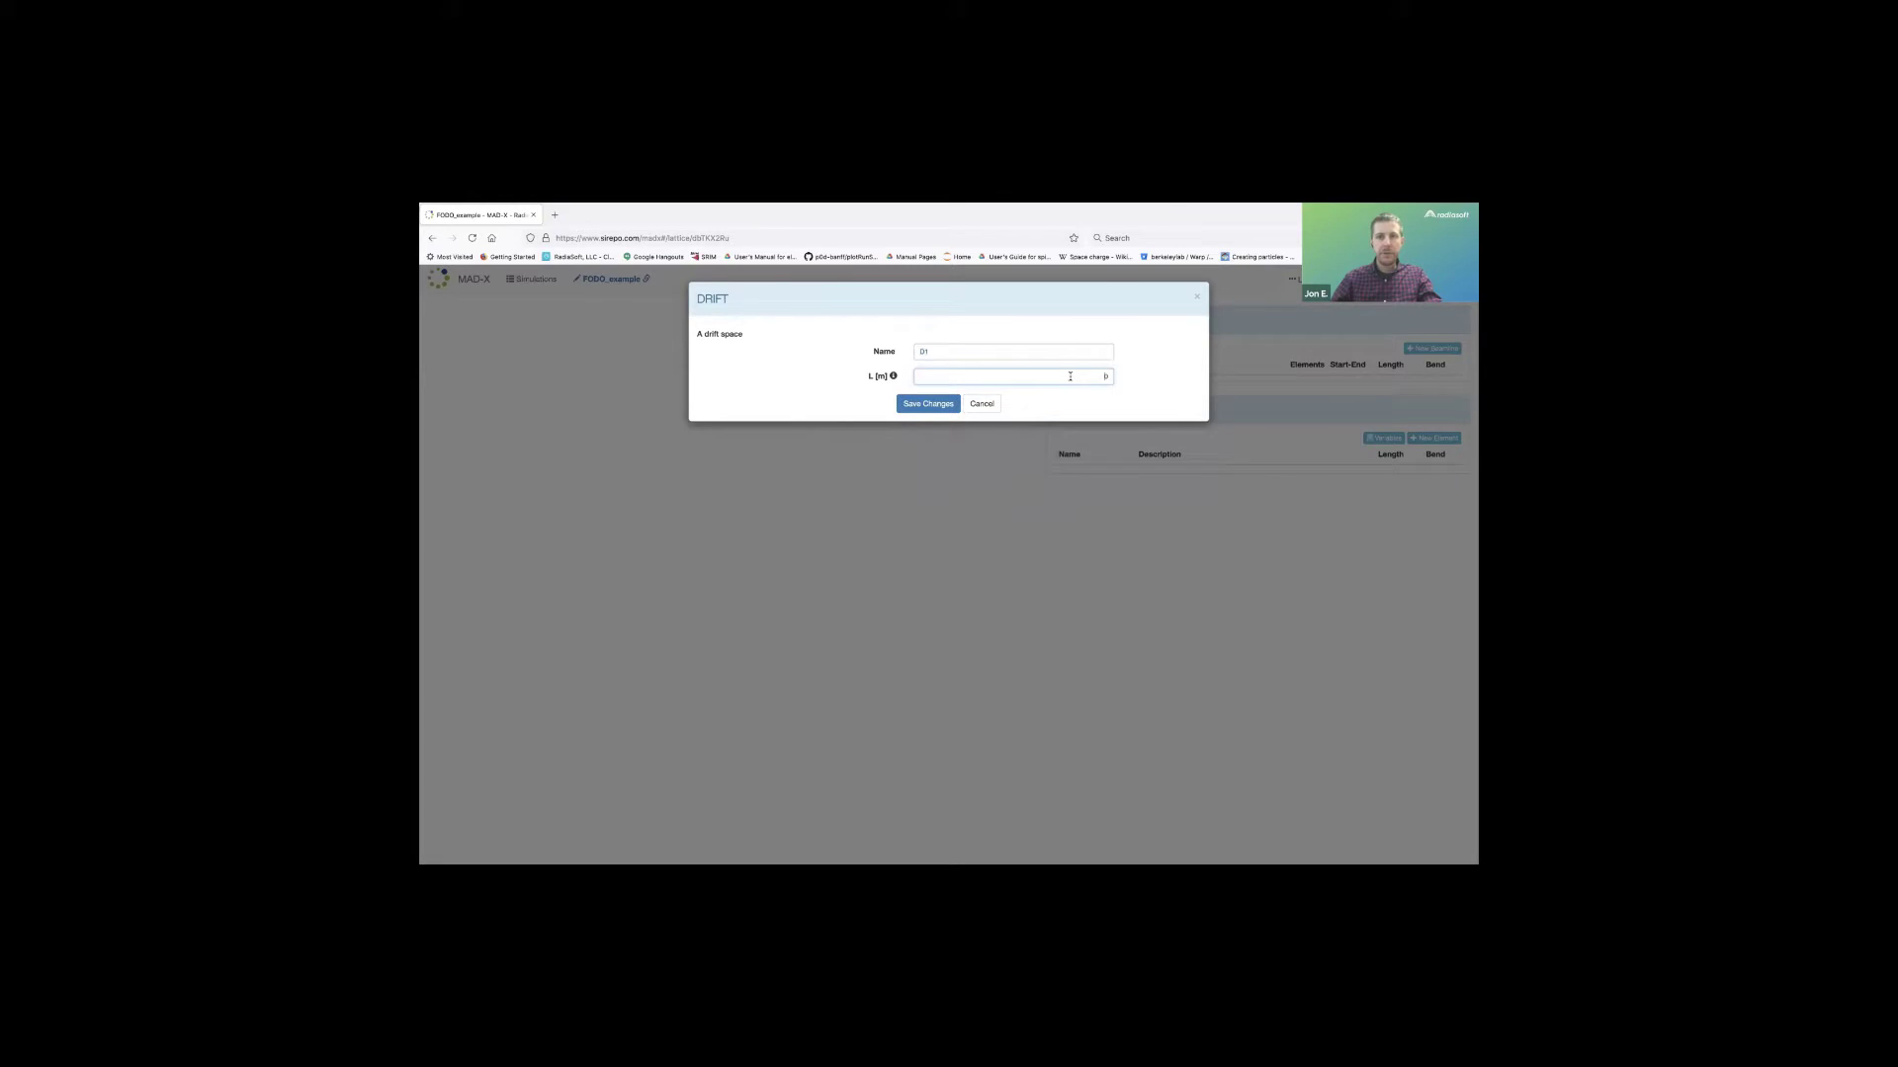
click(951, 403)
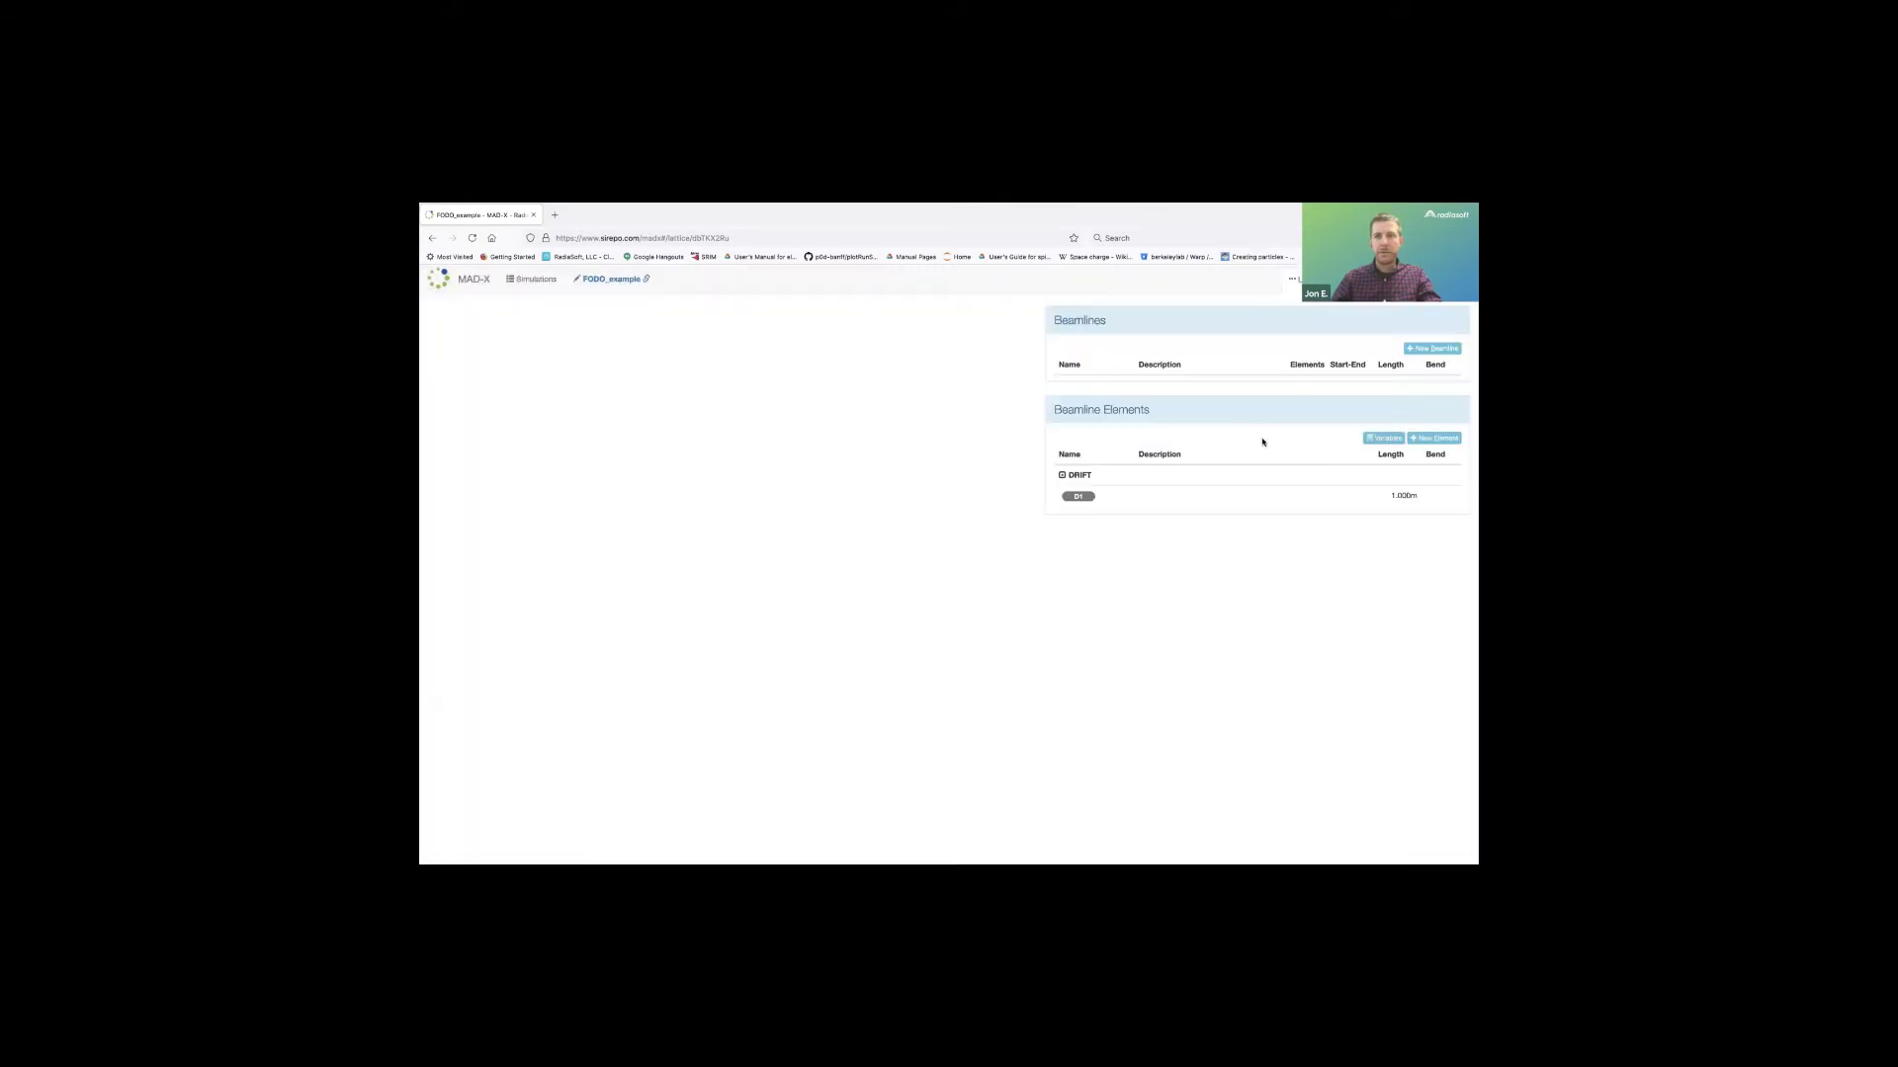
Add a second drift element named D2 with a length of 0.5 m.
click(1437, 440)
click(1102, 357)
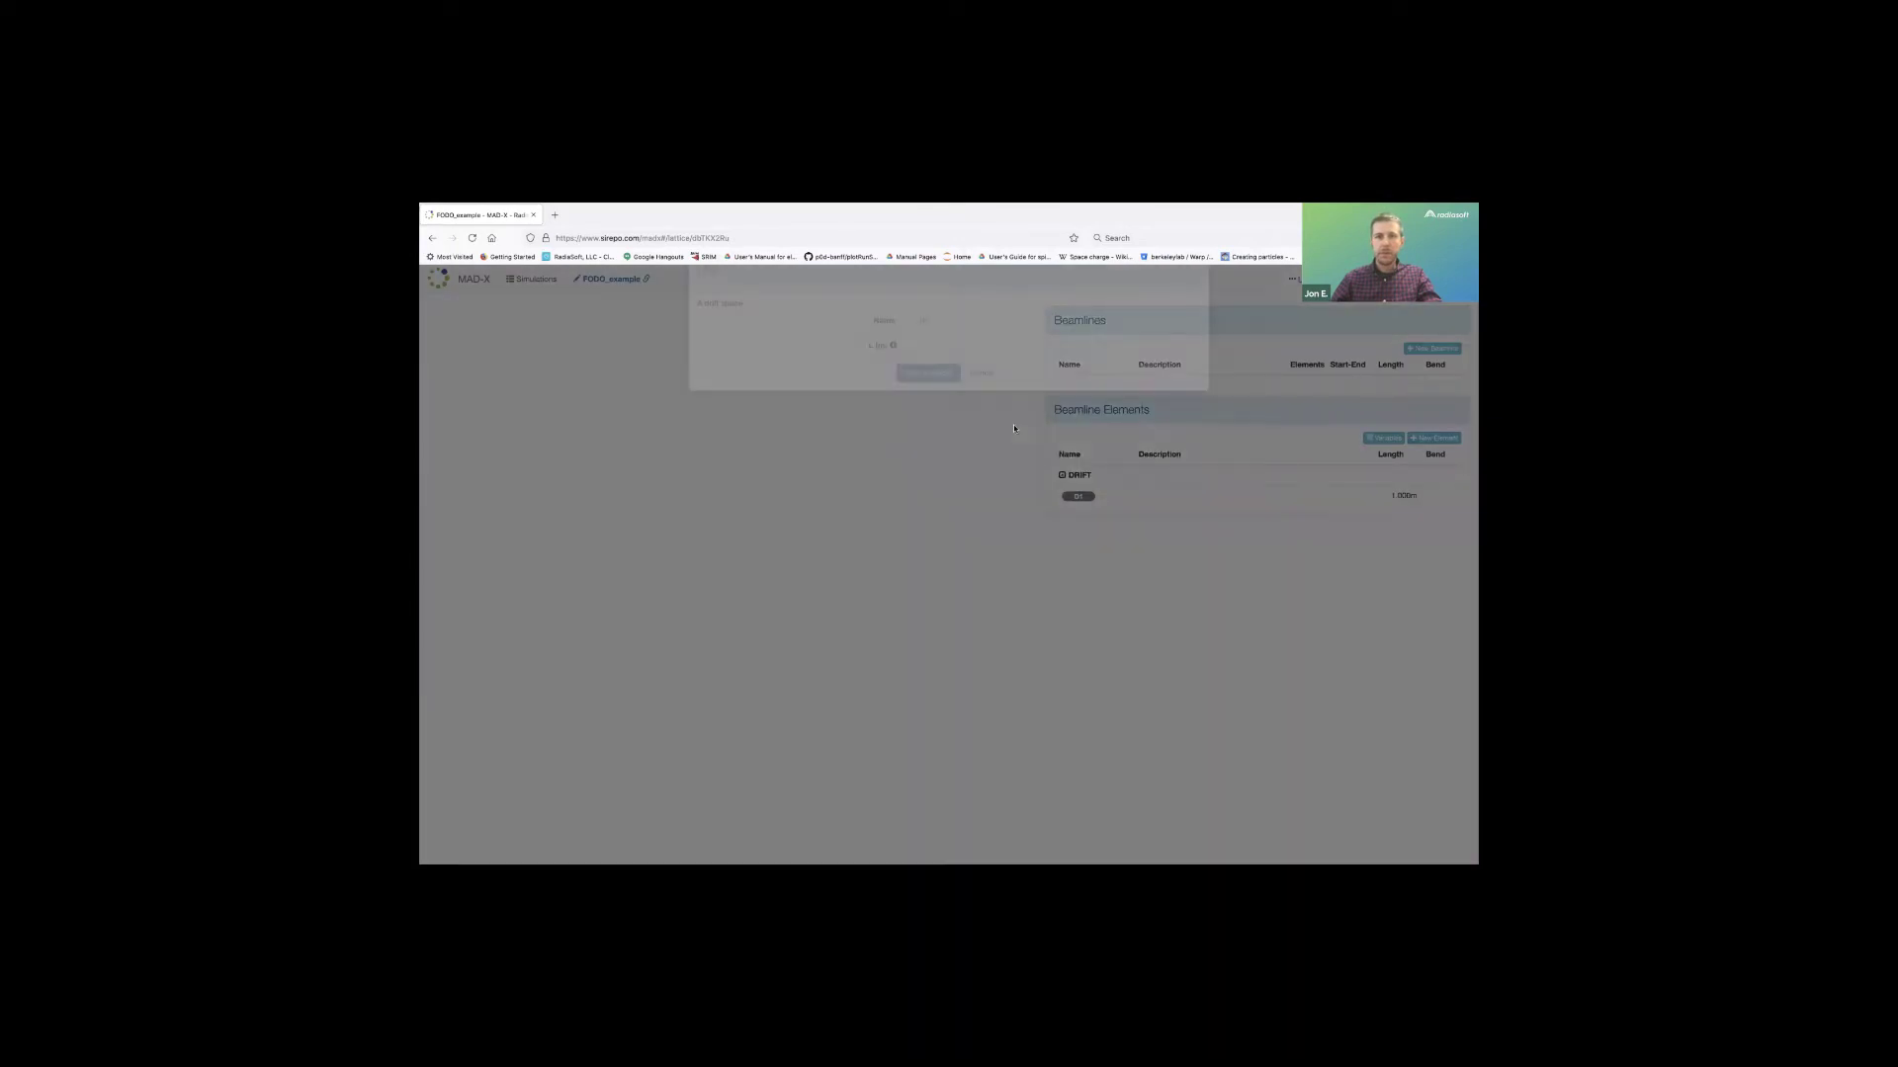
click(1105, 376)
text(0.6)
click(928, 403)
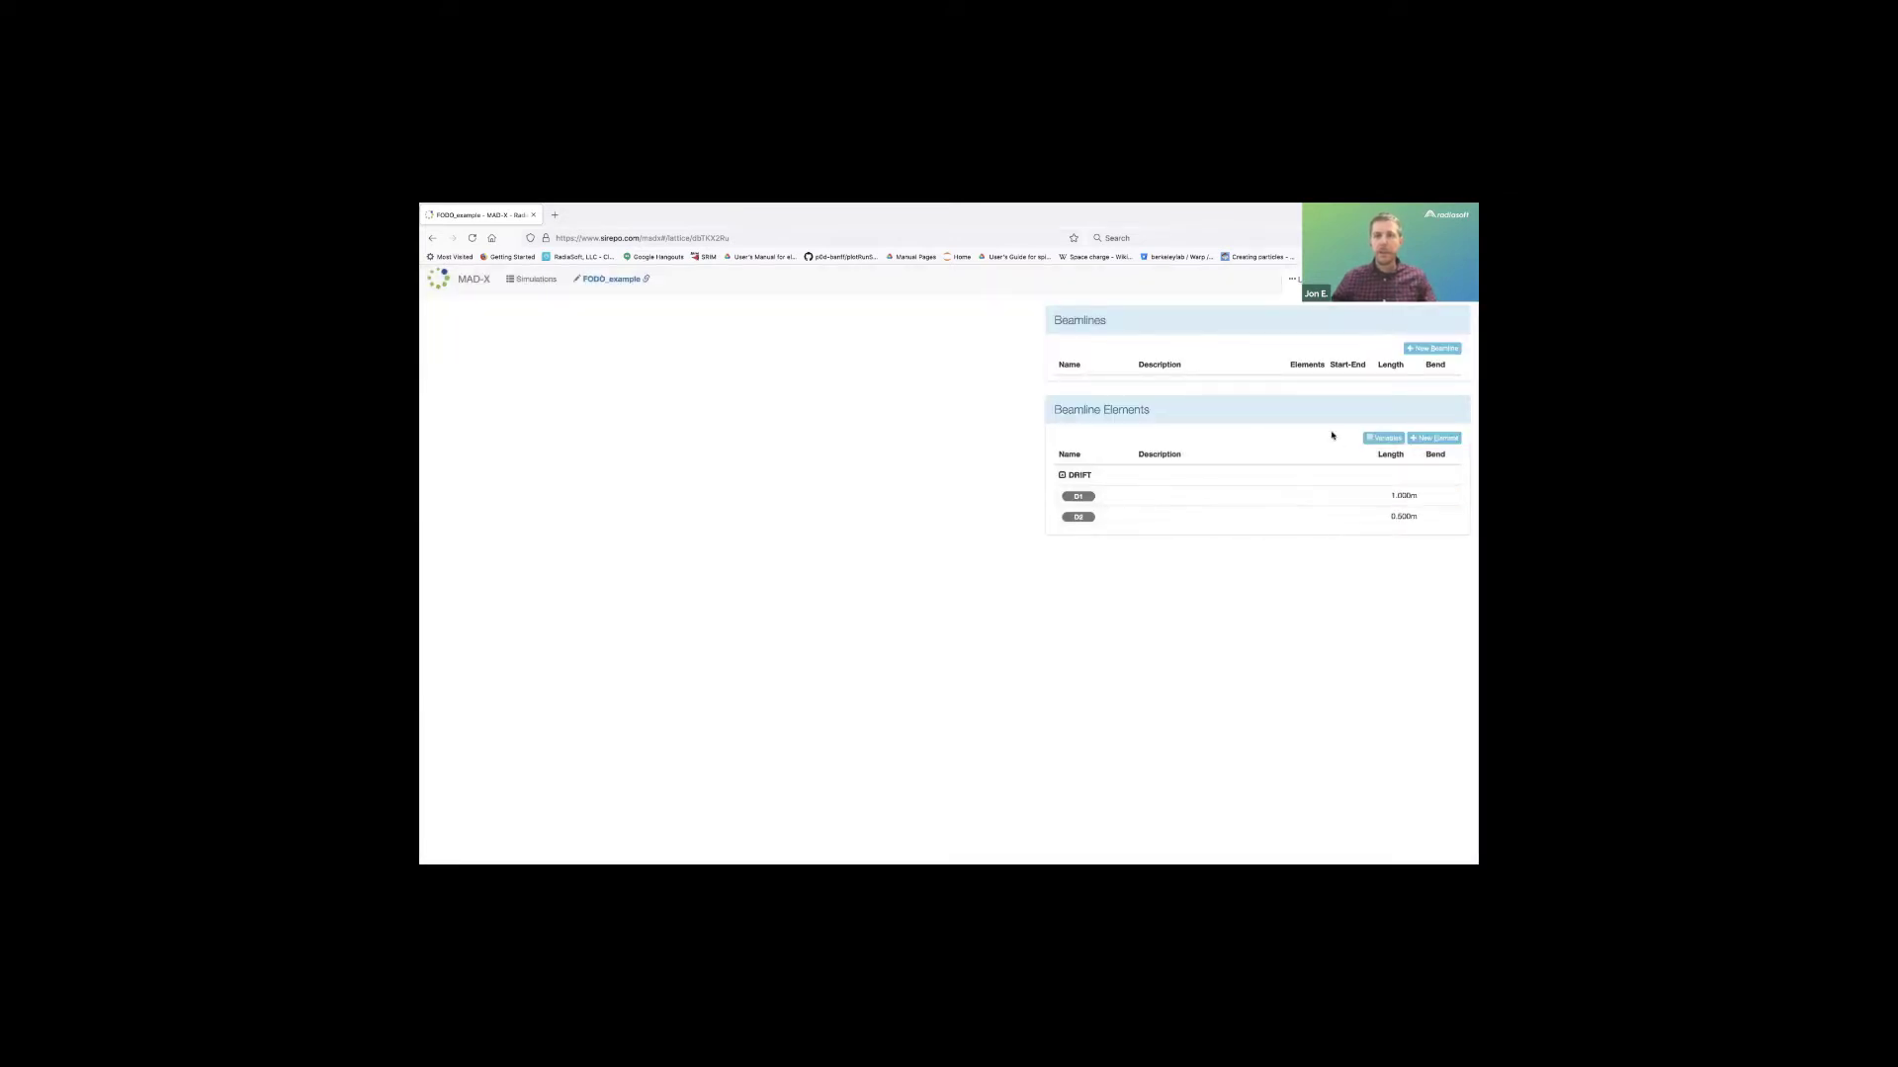
Define a lattice variable named k_strength with a value of 5.
click(1384, 439)
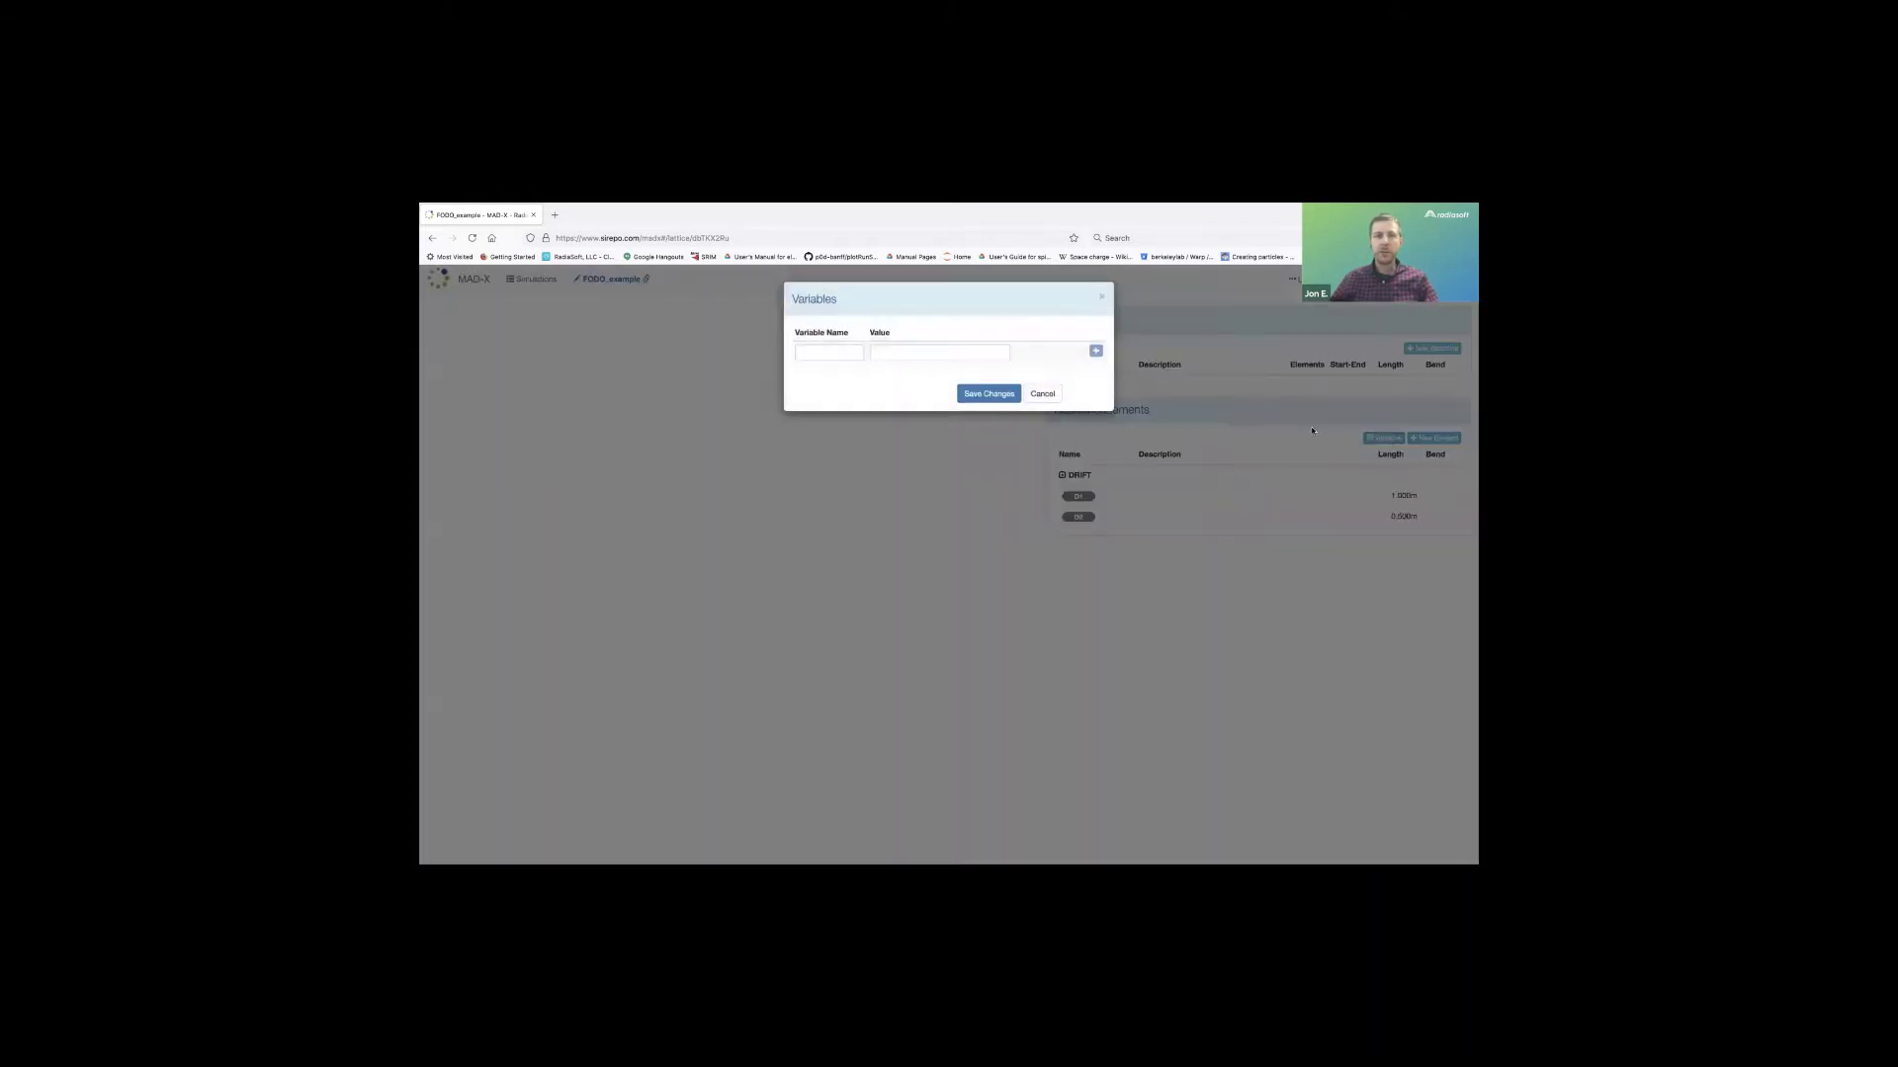
click(847, 351)
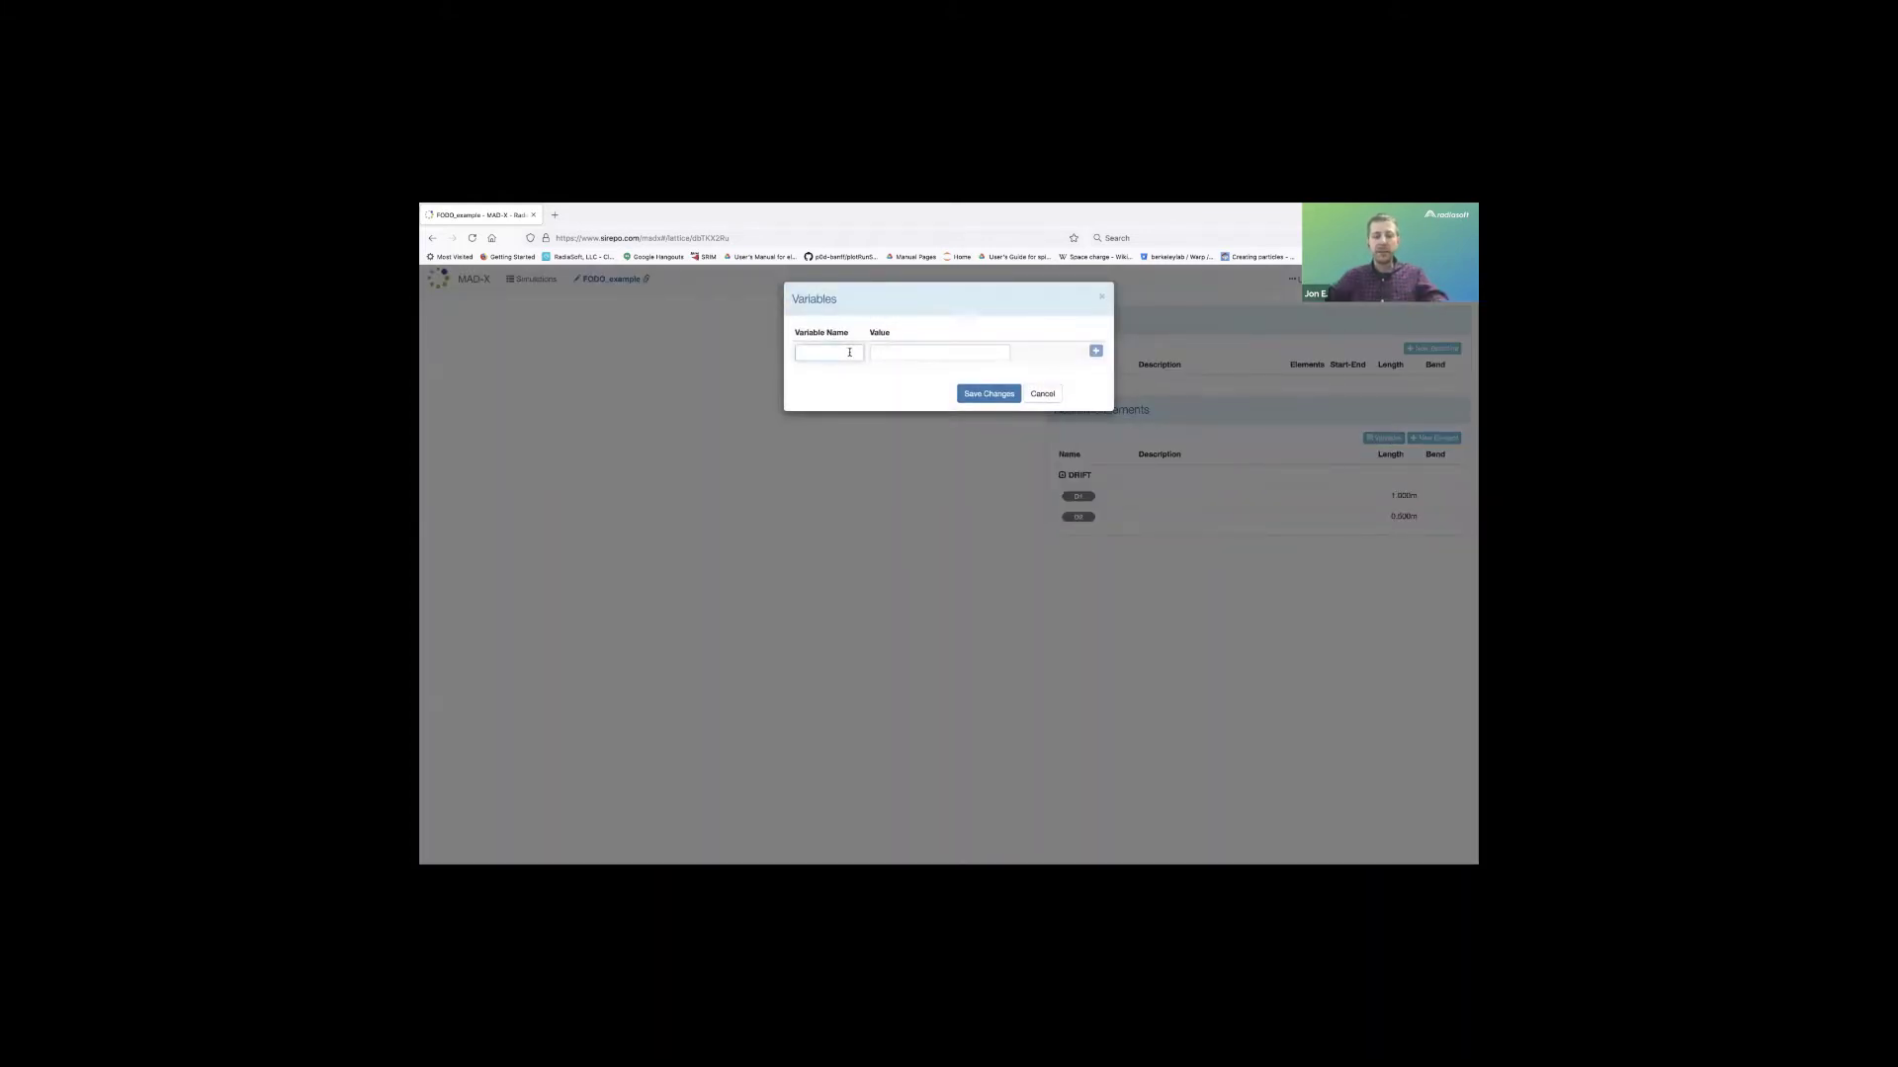
text(k_q)
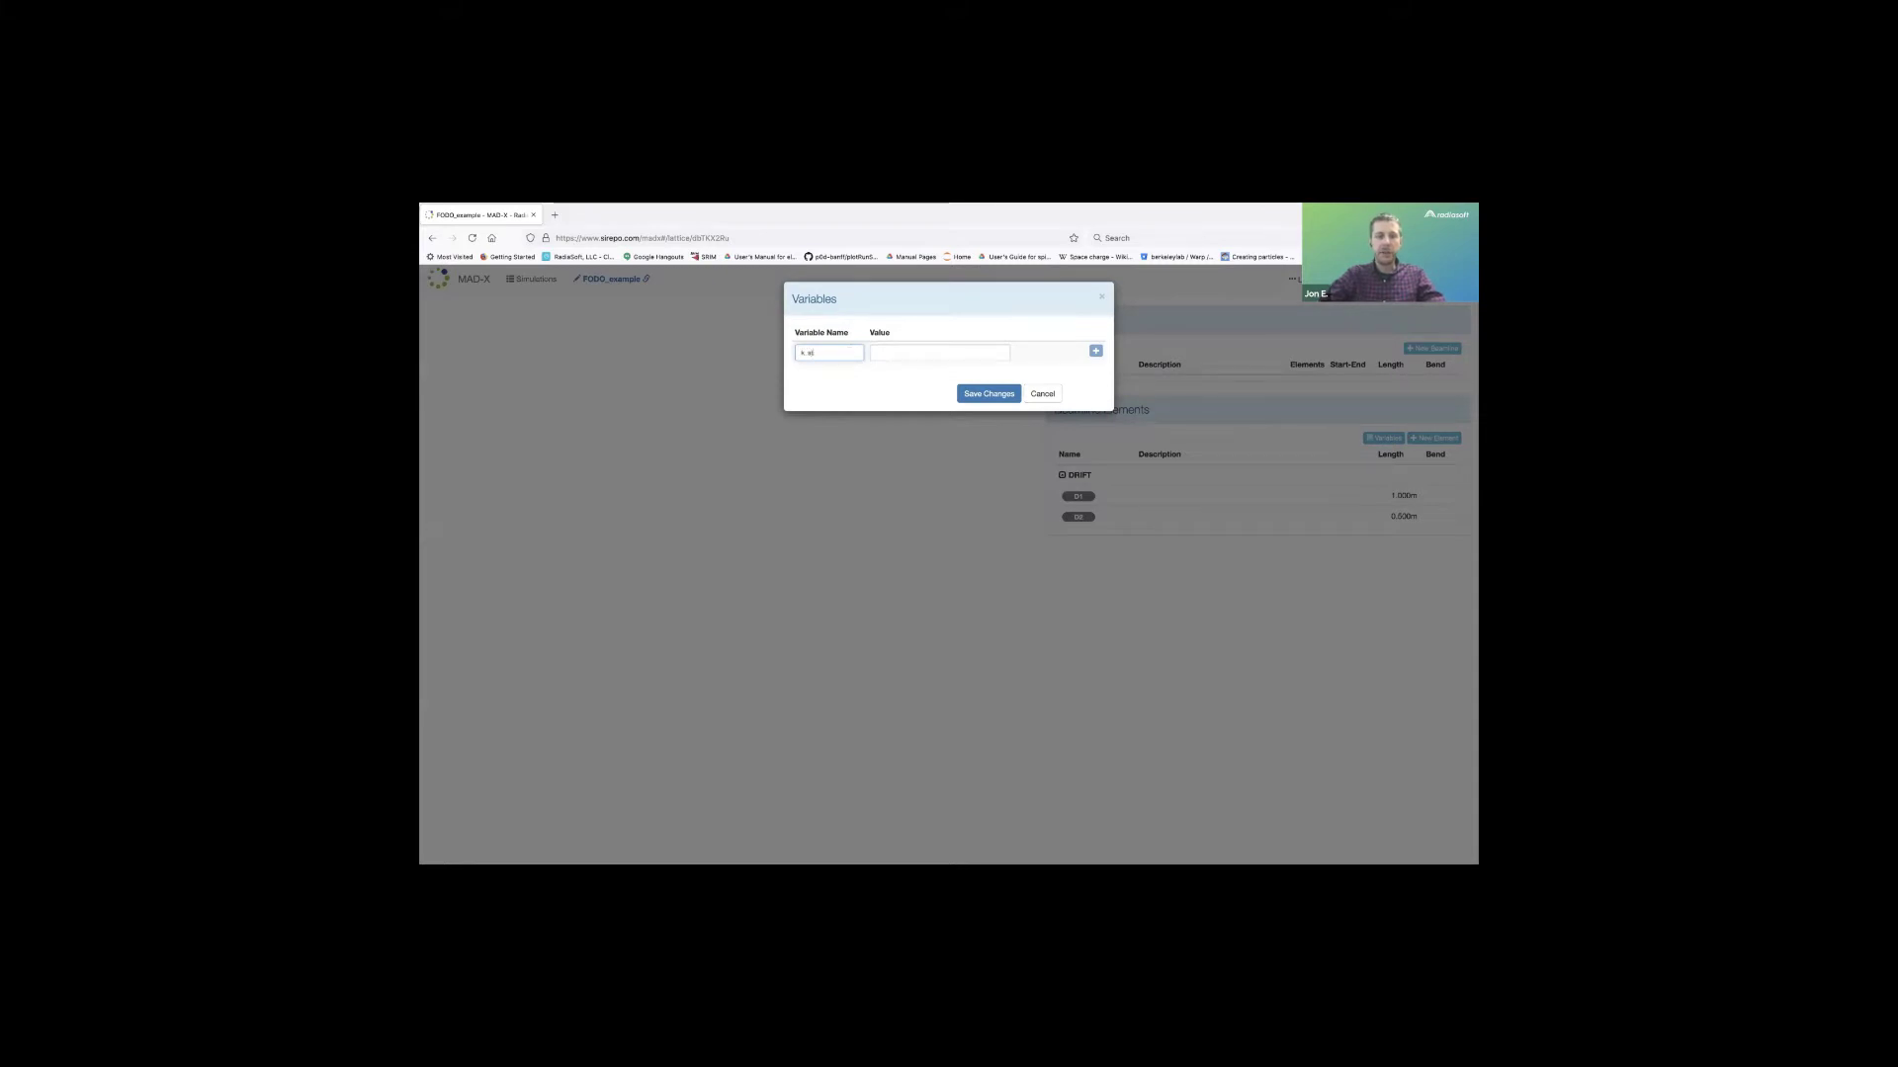
text(trength)
click(1004, 353)
text(5)
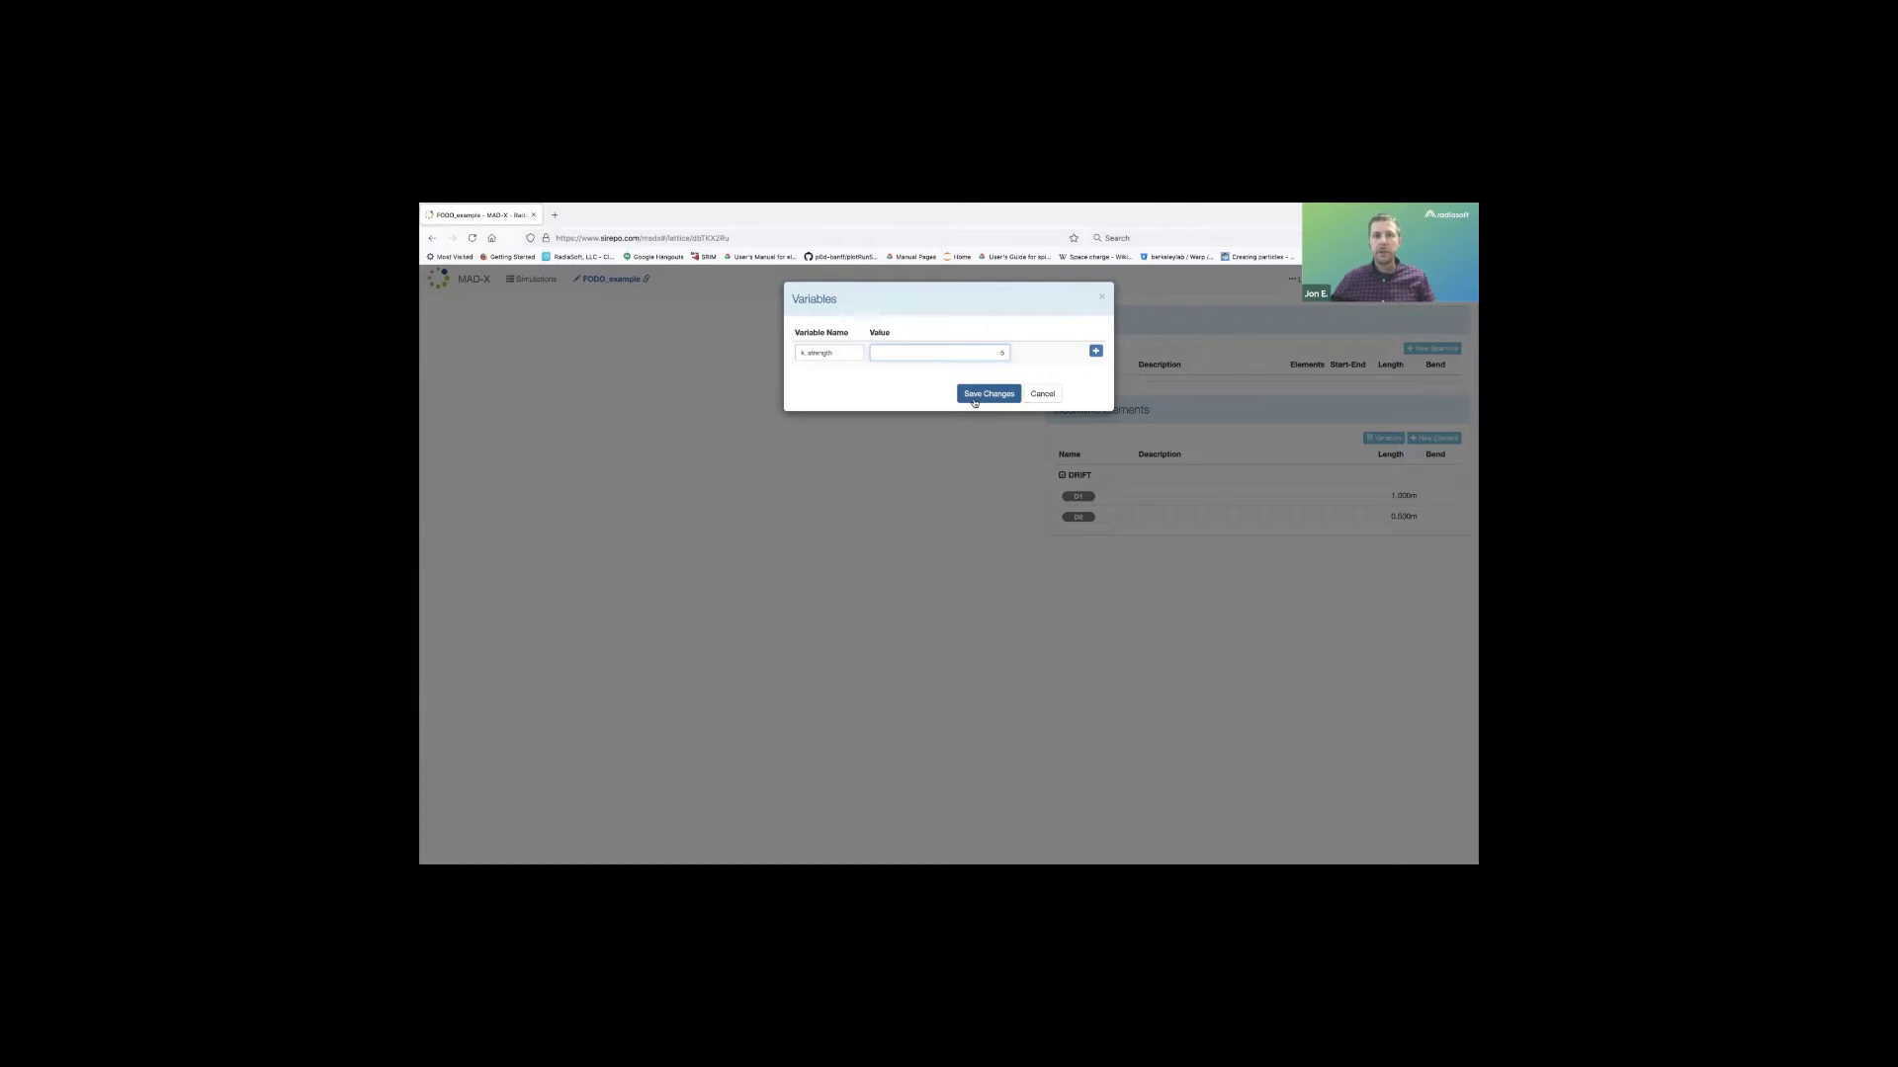
click(973, 396)
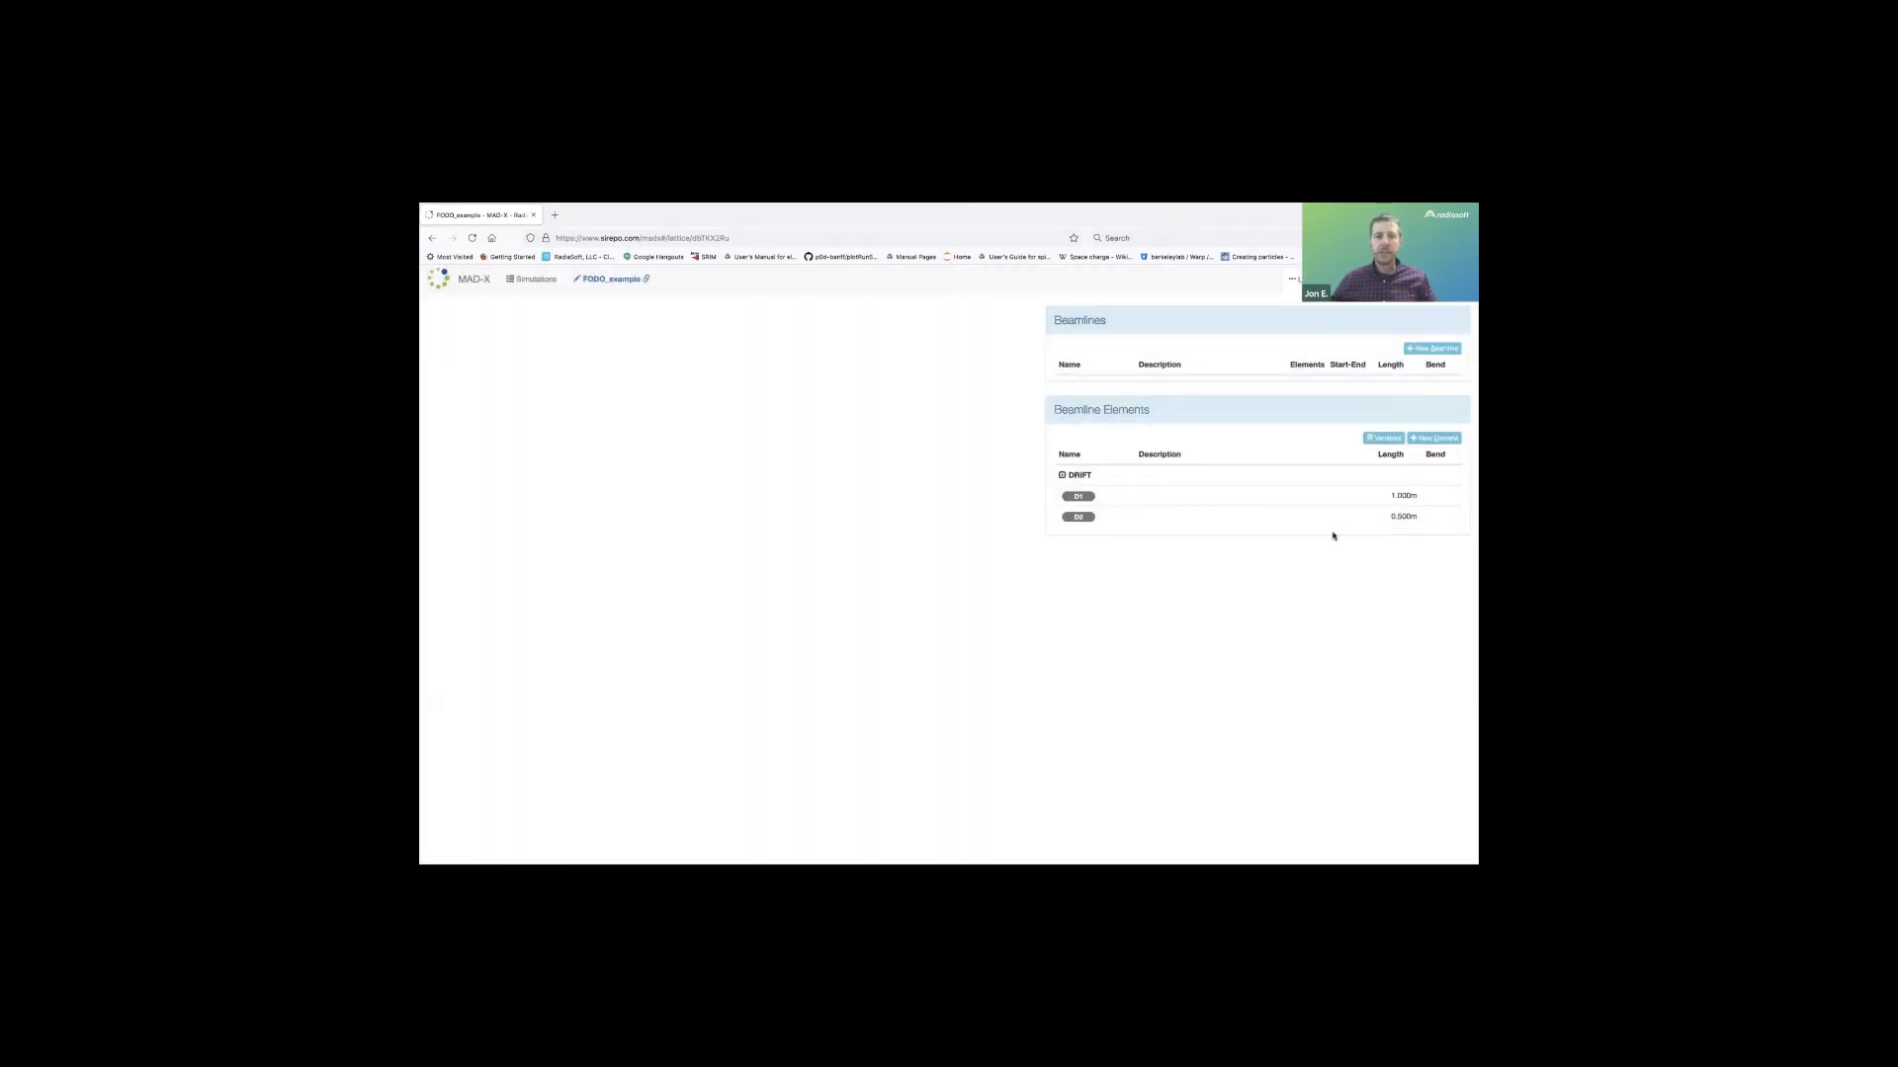
Create a quadrupole element named FQ with a length of 0.1 m.
click(1430, 440)
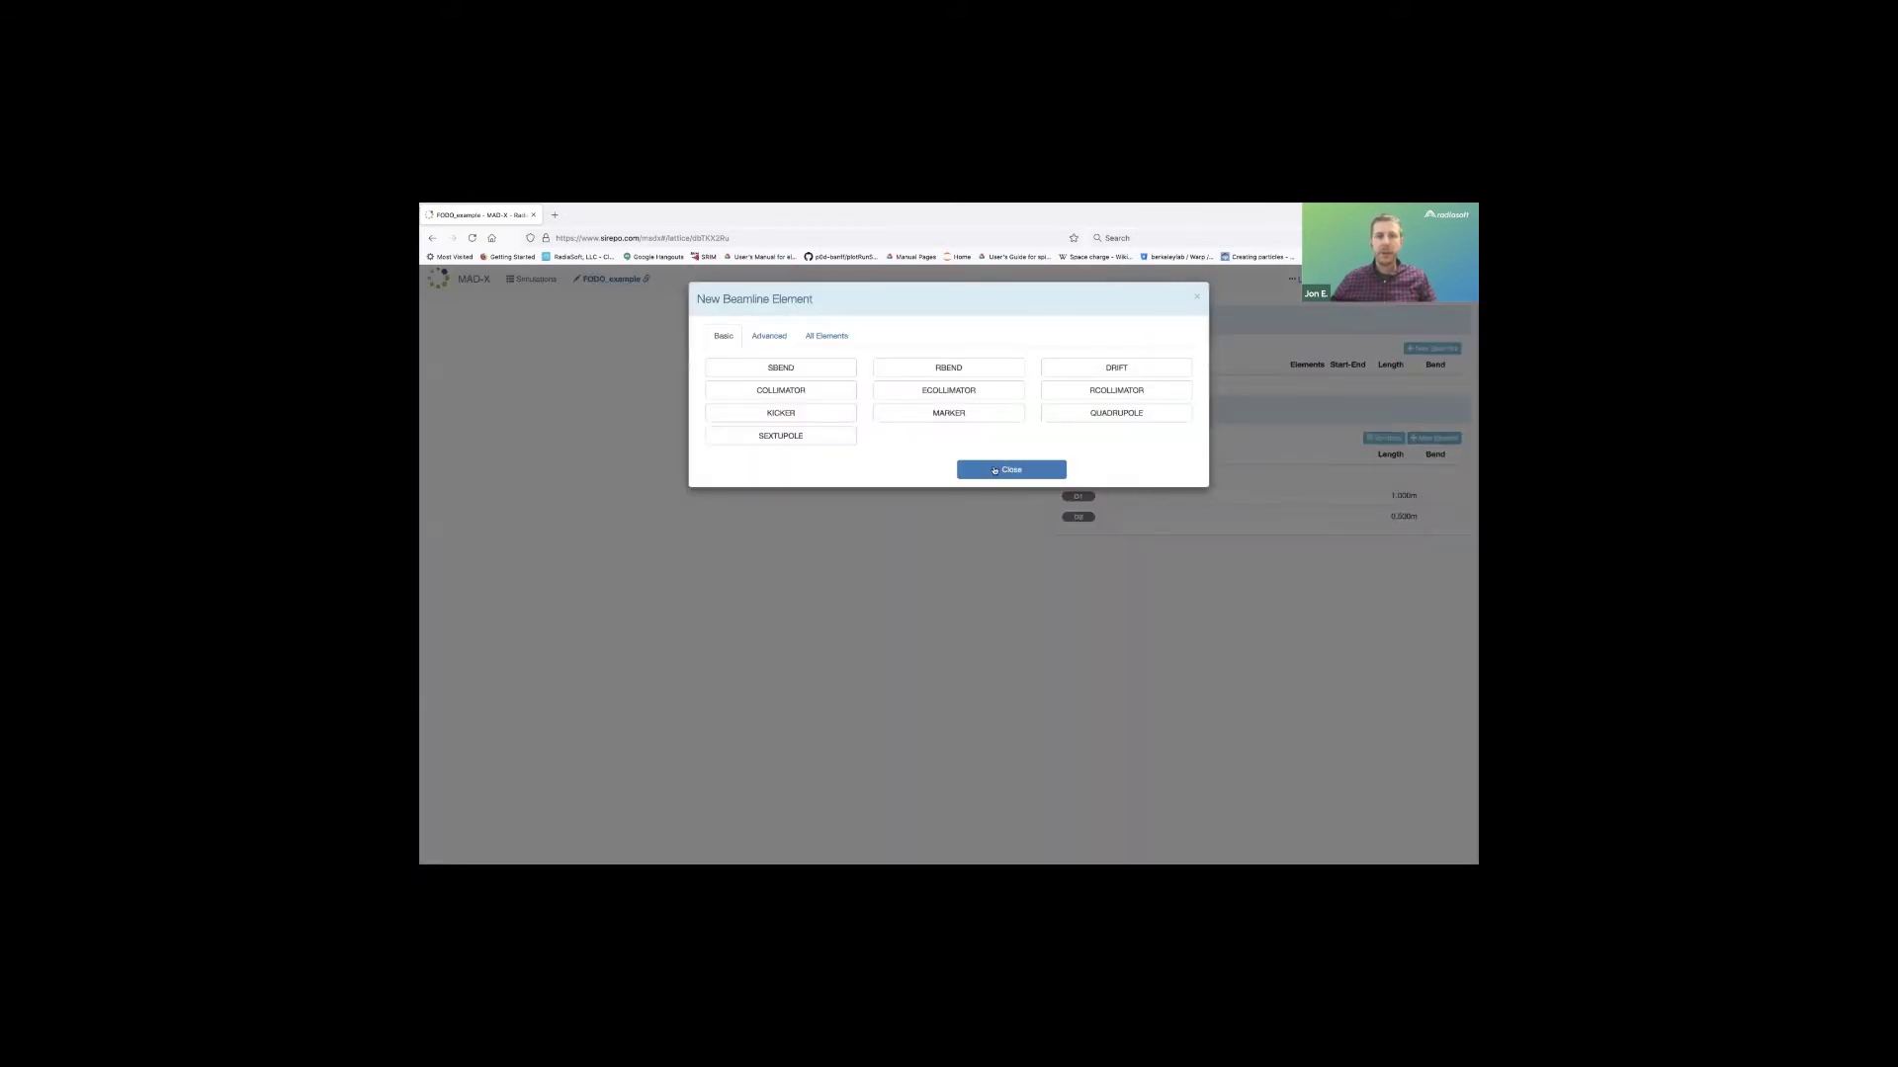
click(1124, 420)
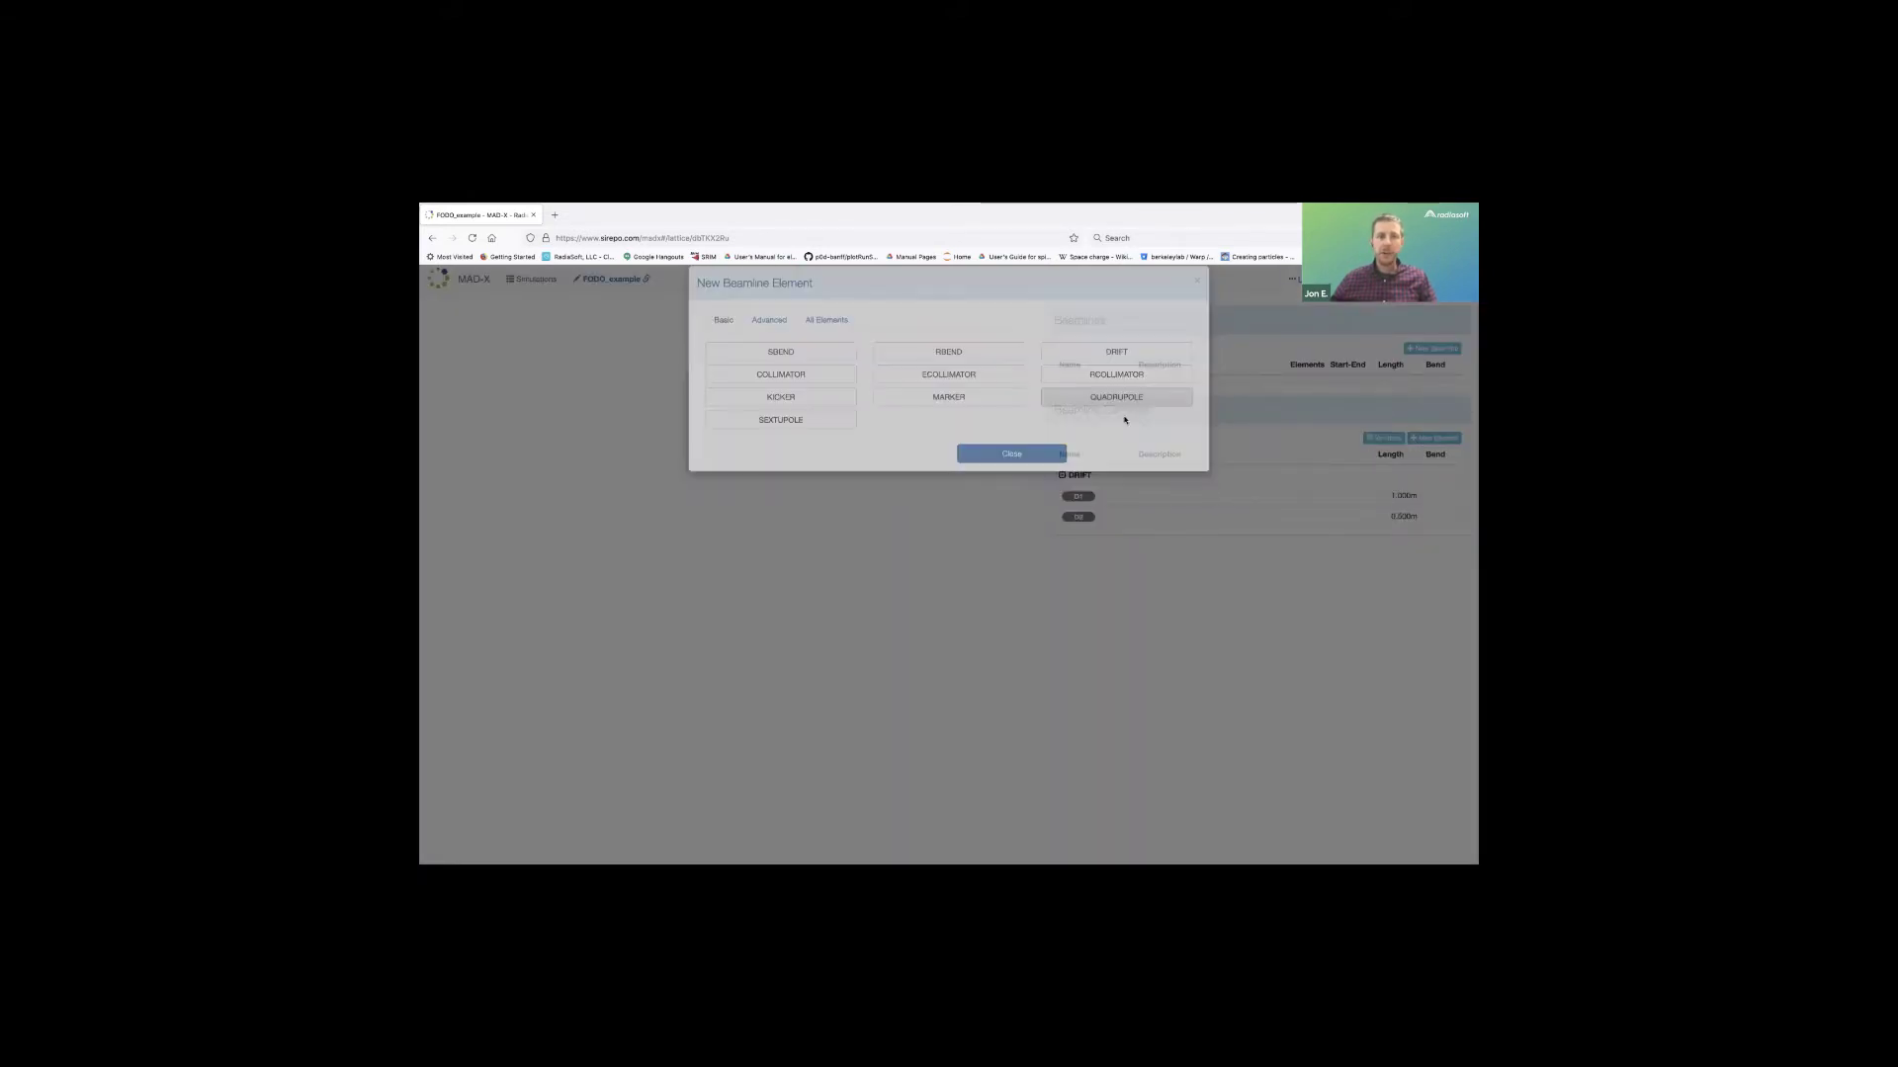
text(F)
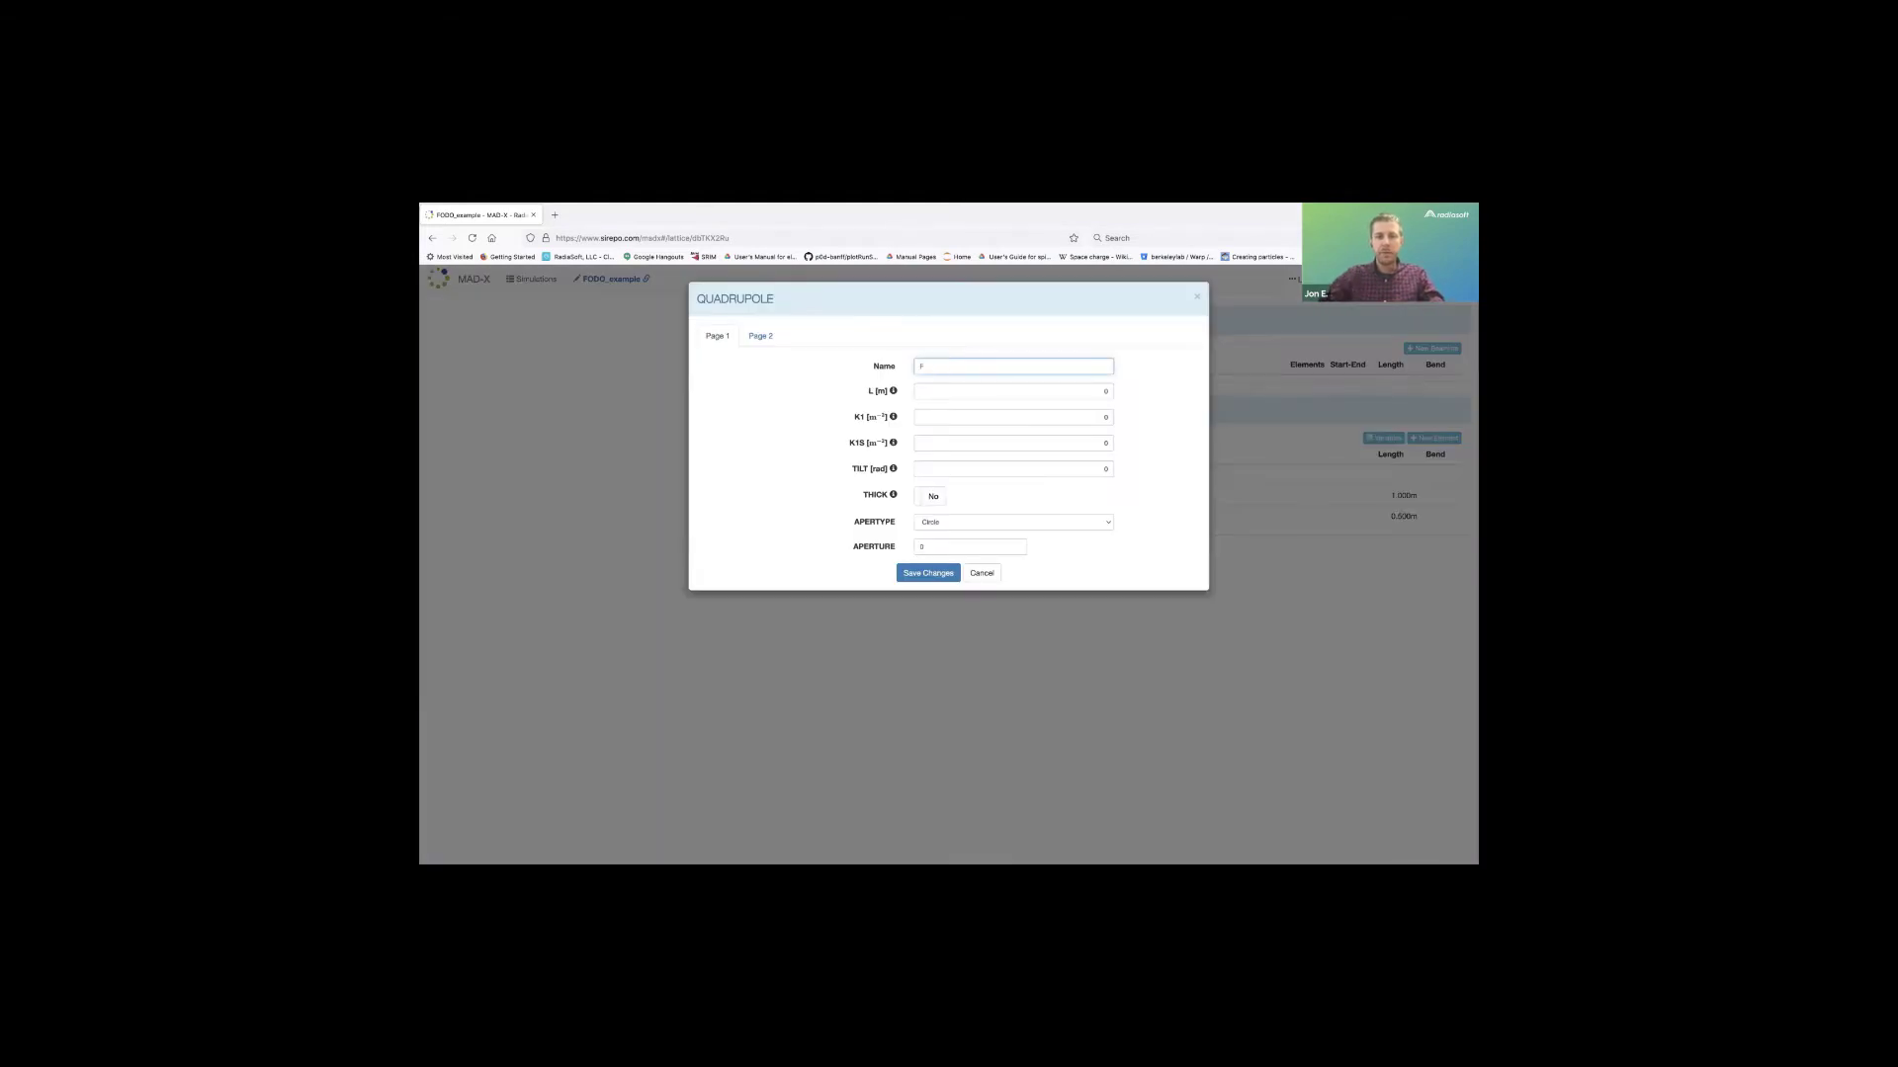
text(Q)
click(1107, 393)
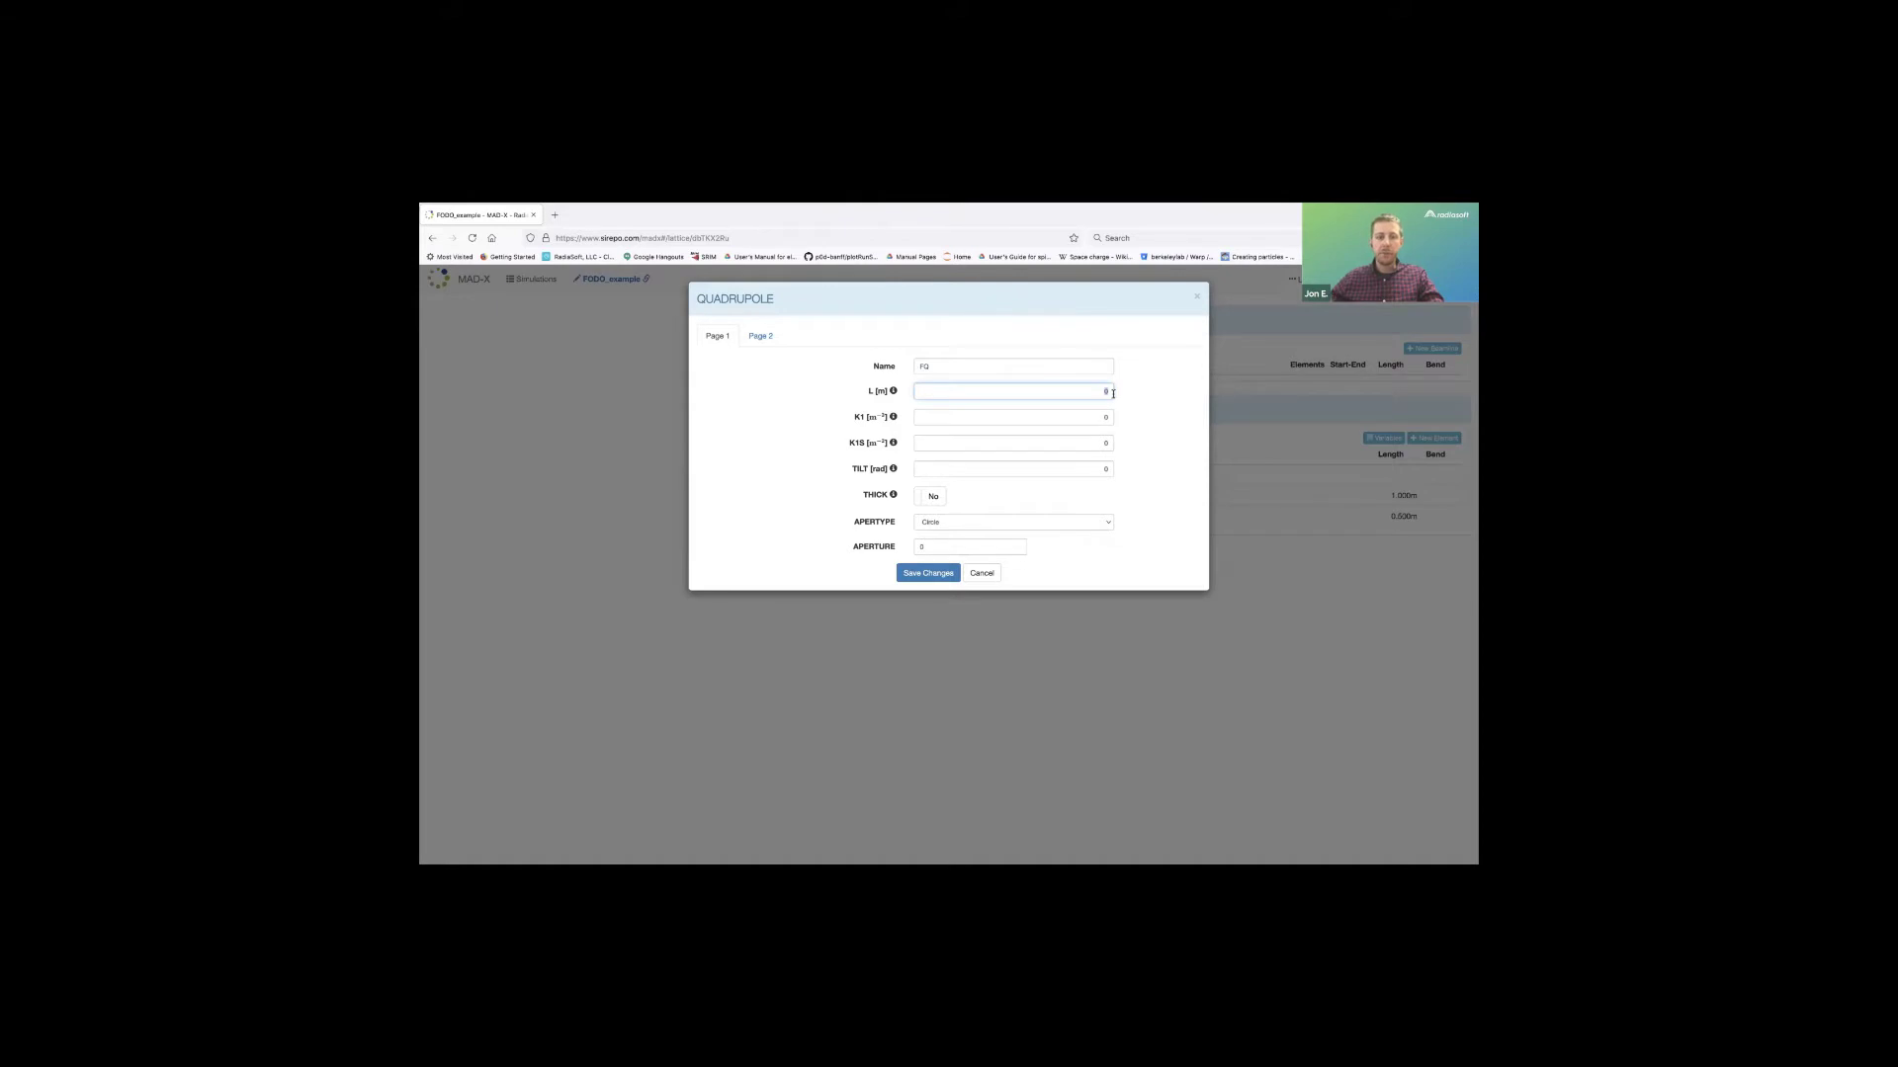
text(.1)
Set the K1 coefficient of quadrupole FQ to the variable k_strength.
click(1103, 418)
key(BackSpace)
text(k_f)
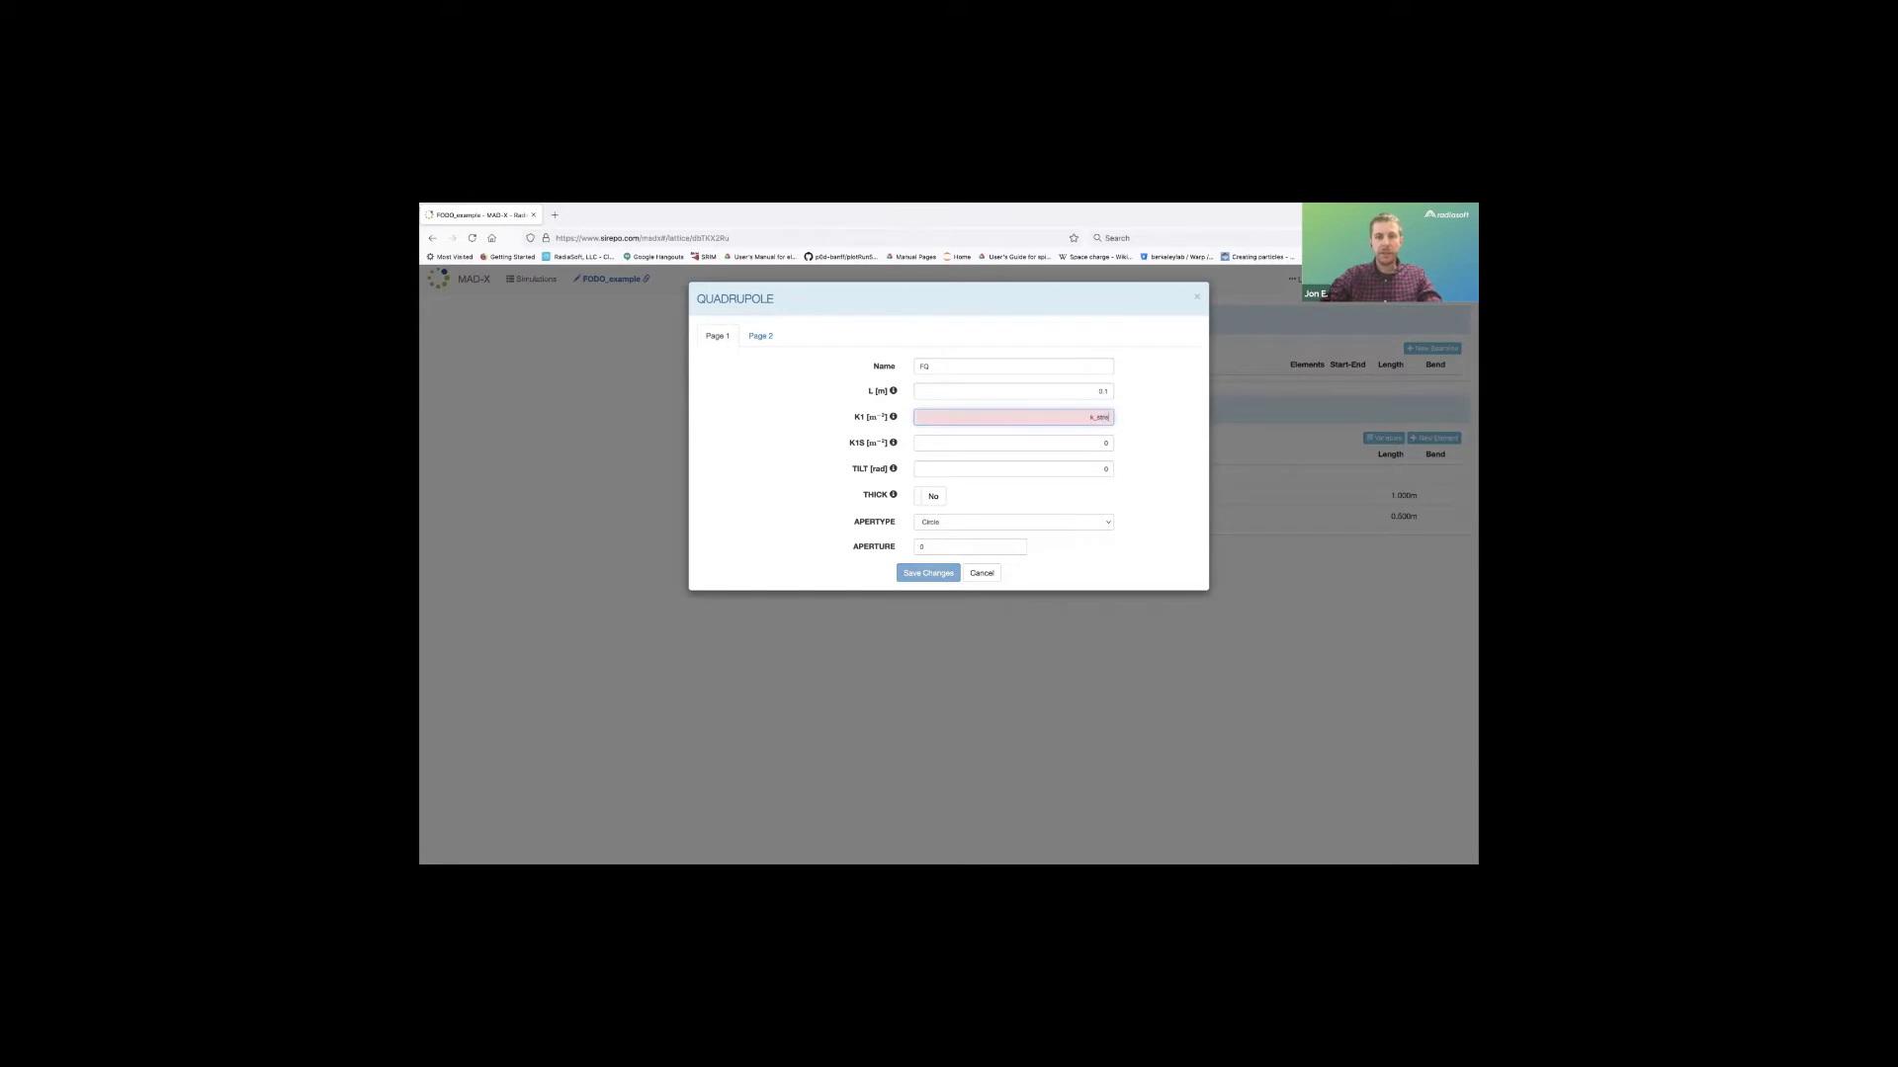
key(BackSpace)
key(BackSpace)
key(BackSpace)
text(gth)
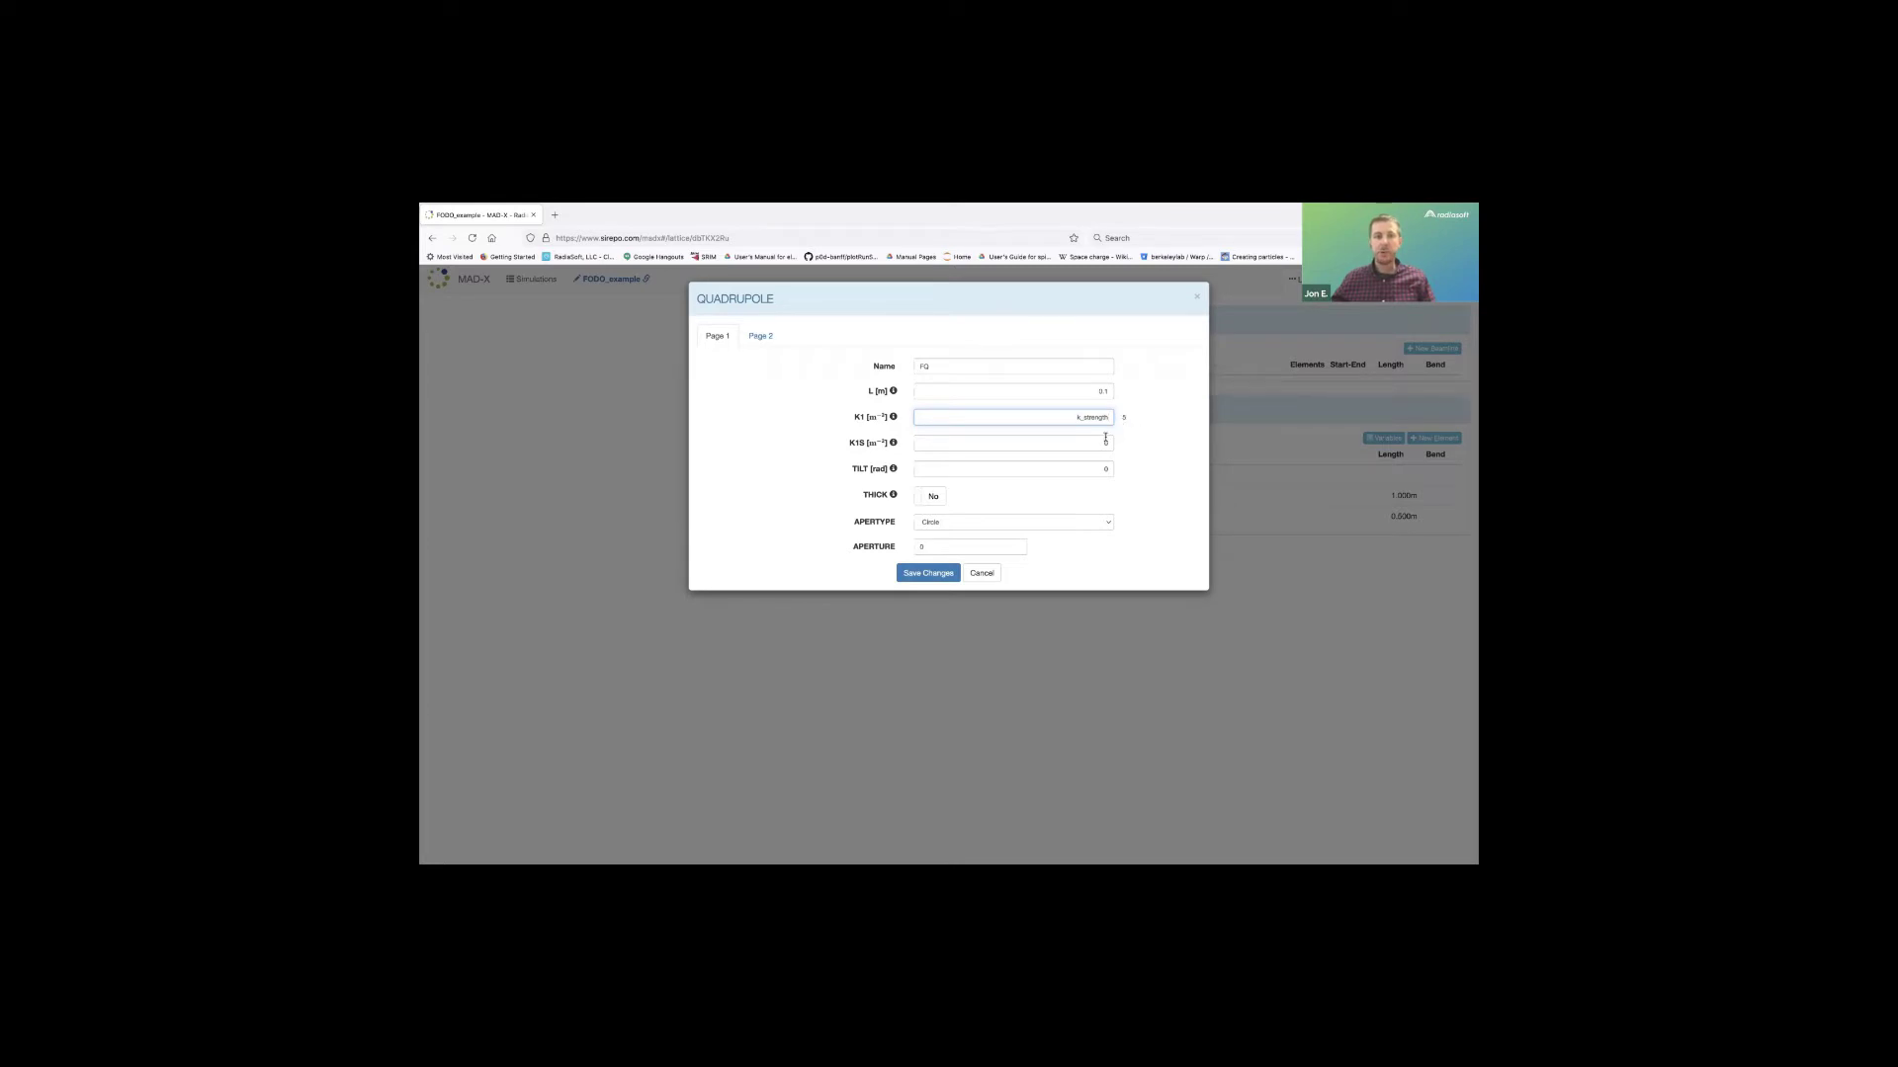
Review FQ's aperture type options and second page of parameters, keeping the circle aperture, and save the quadrupole.
click(1111, 444)
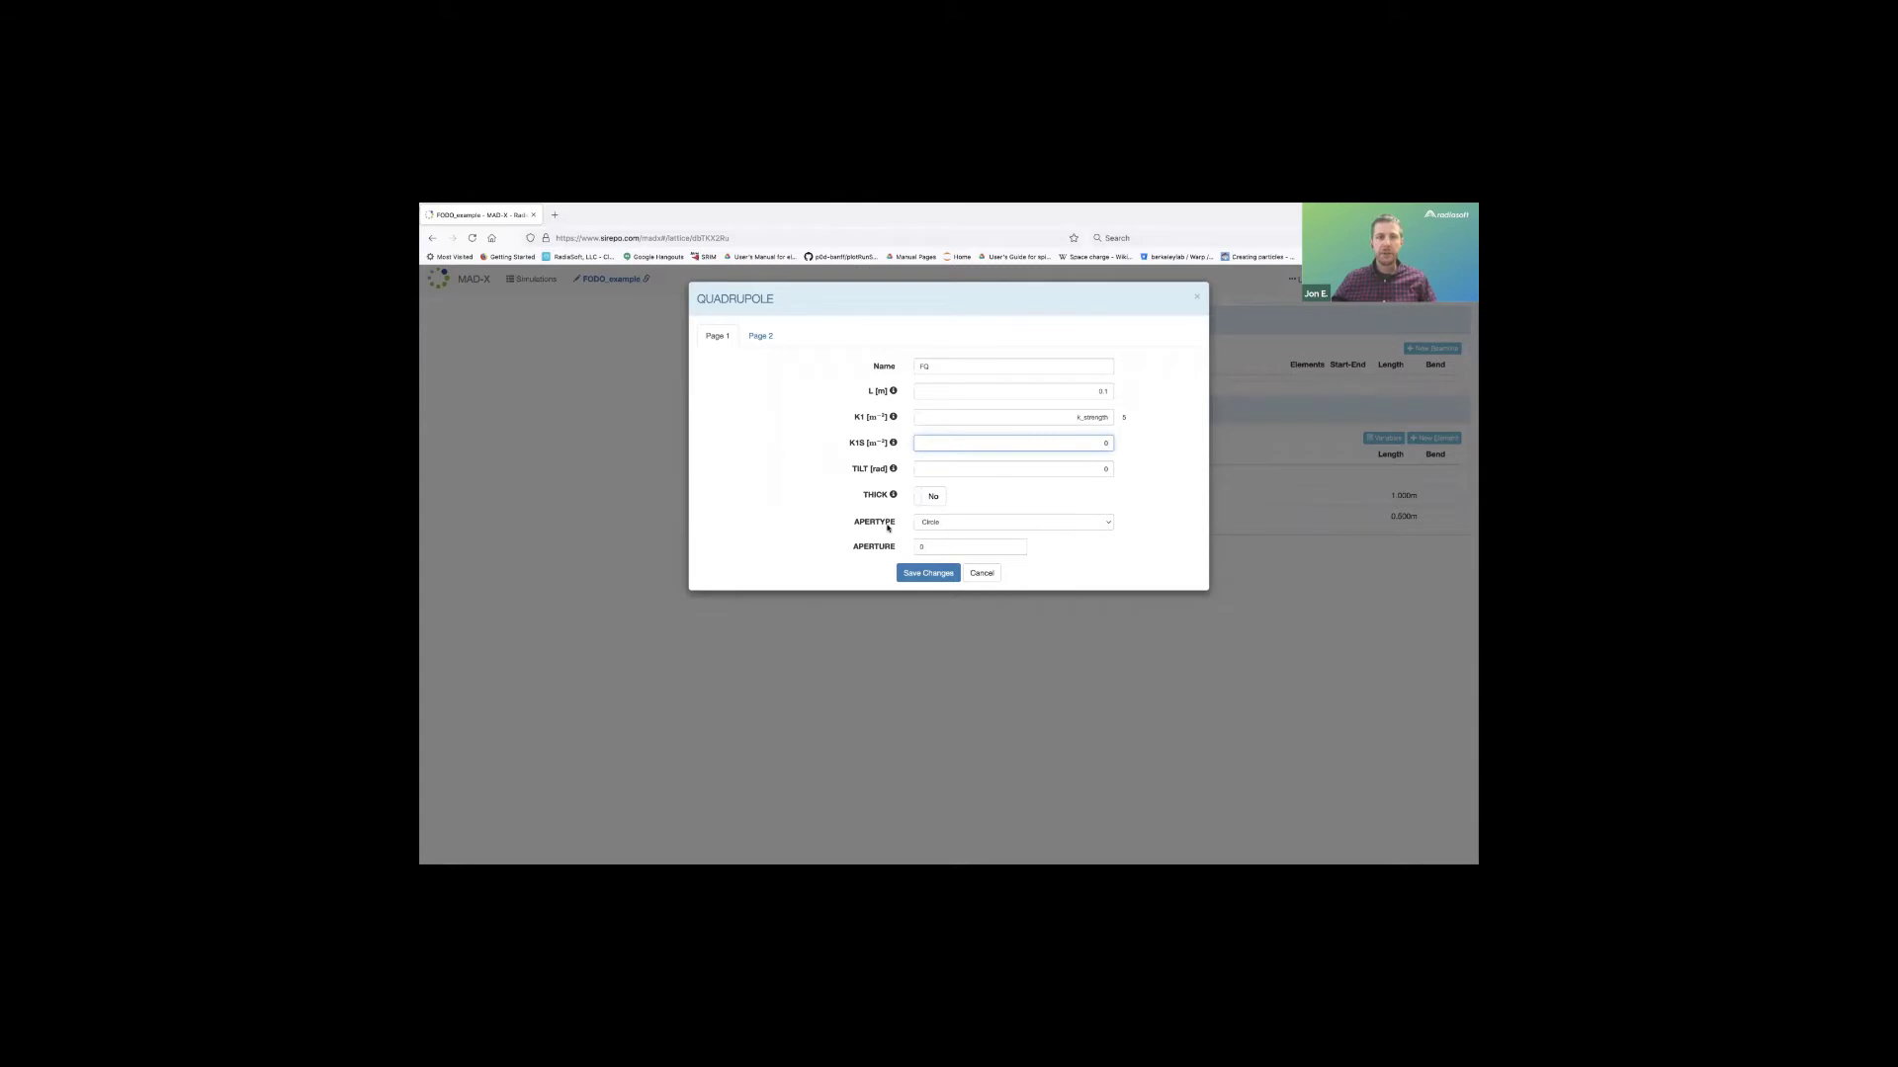
click(937, 525)
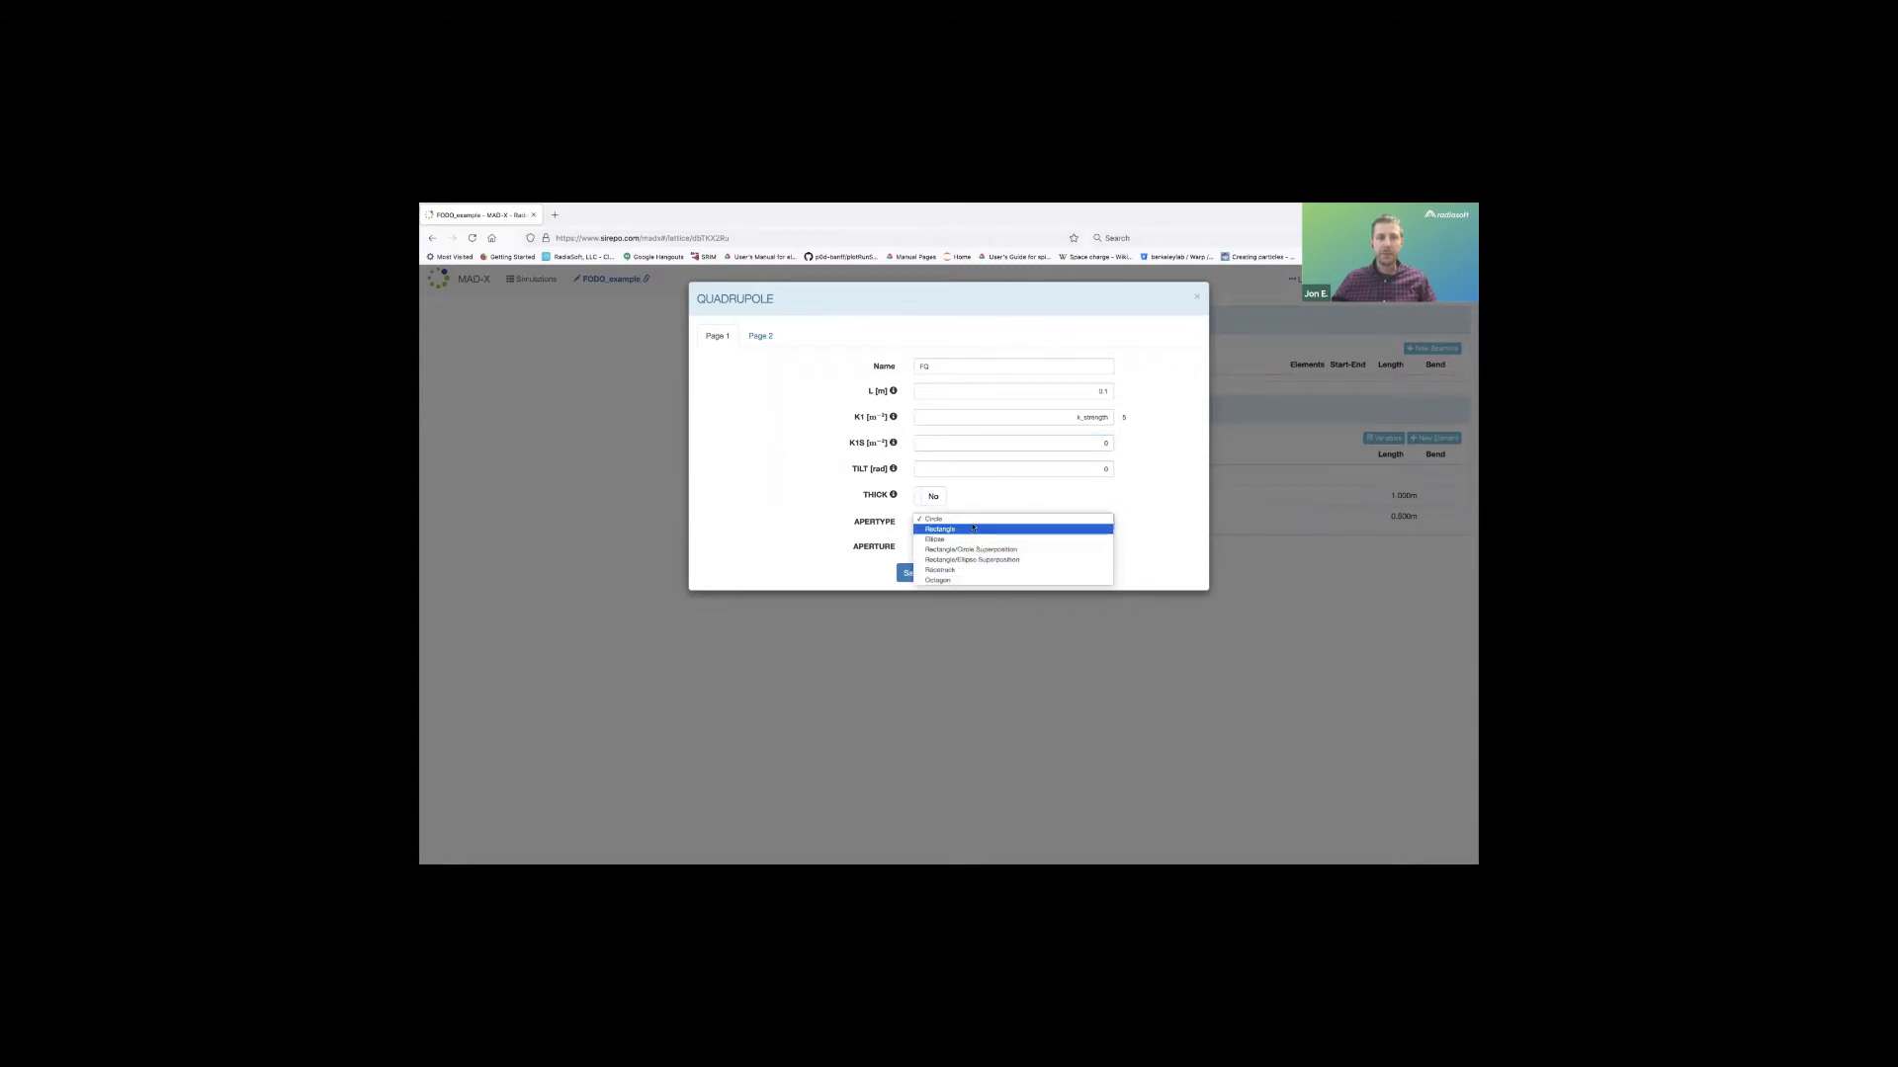
click(1139, 505)
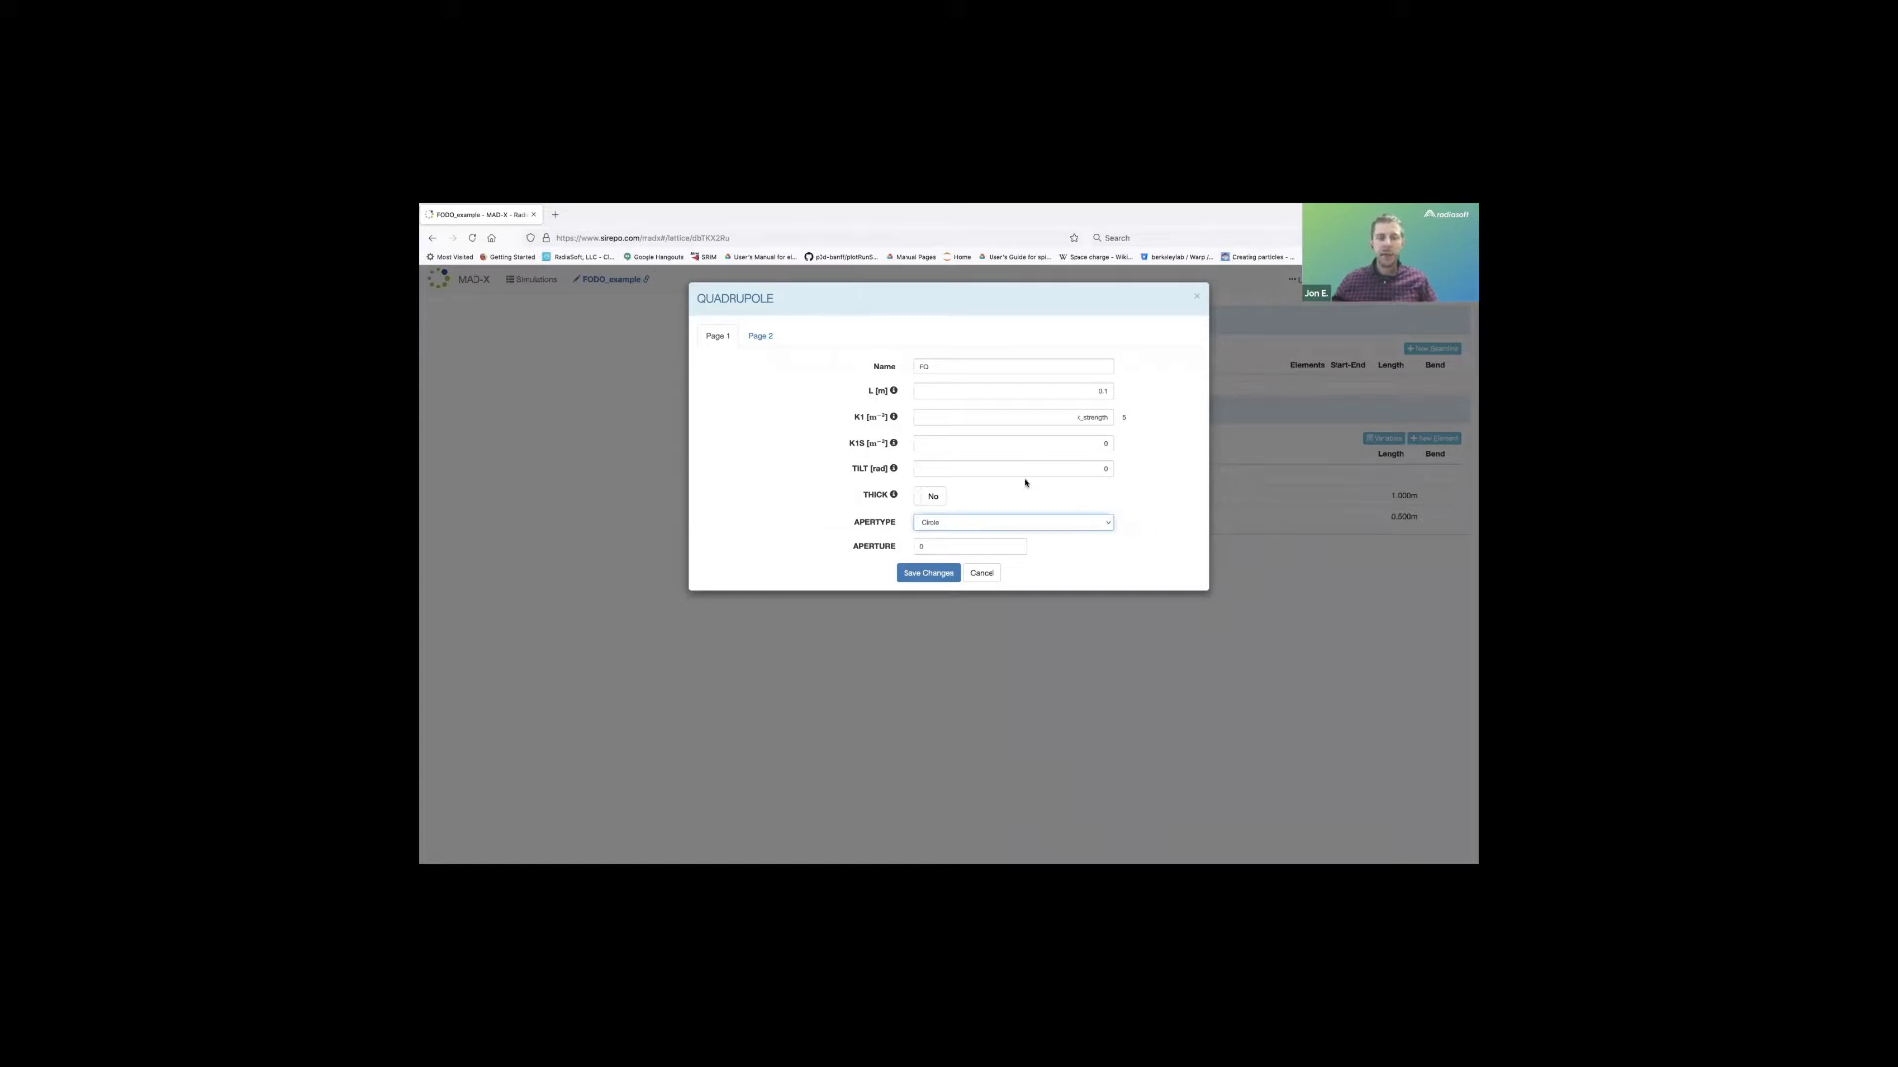
mouse_move(892, 417)
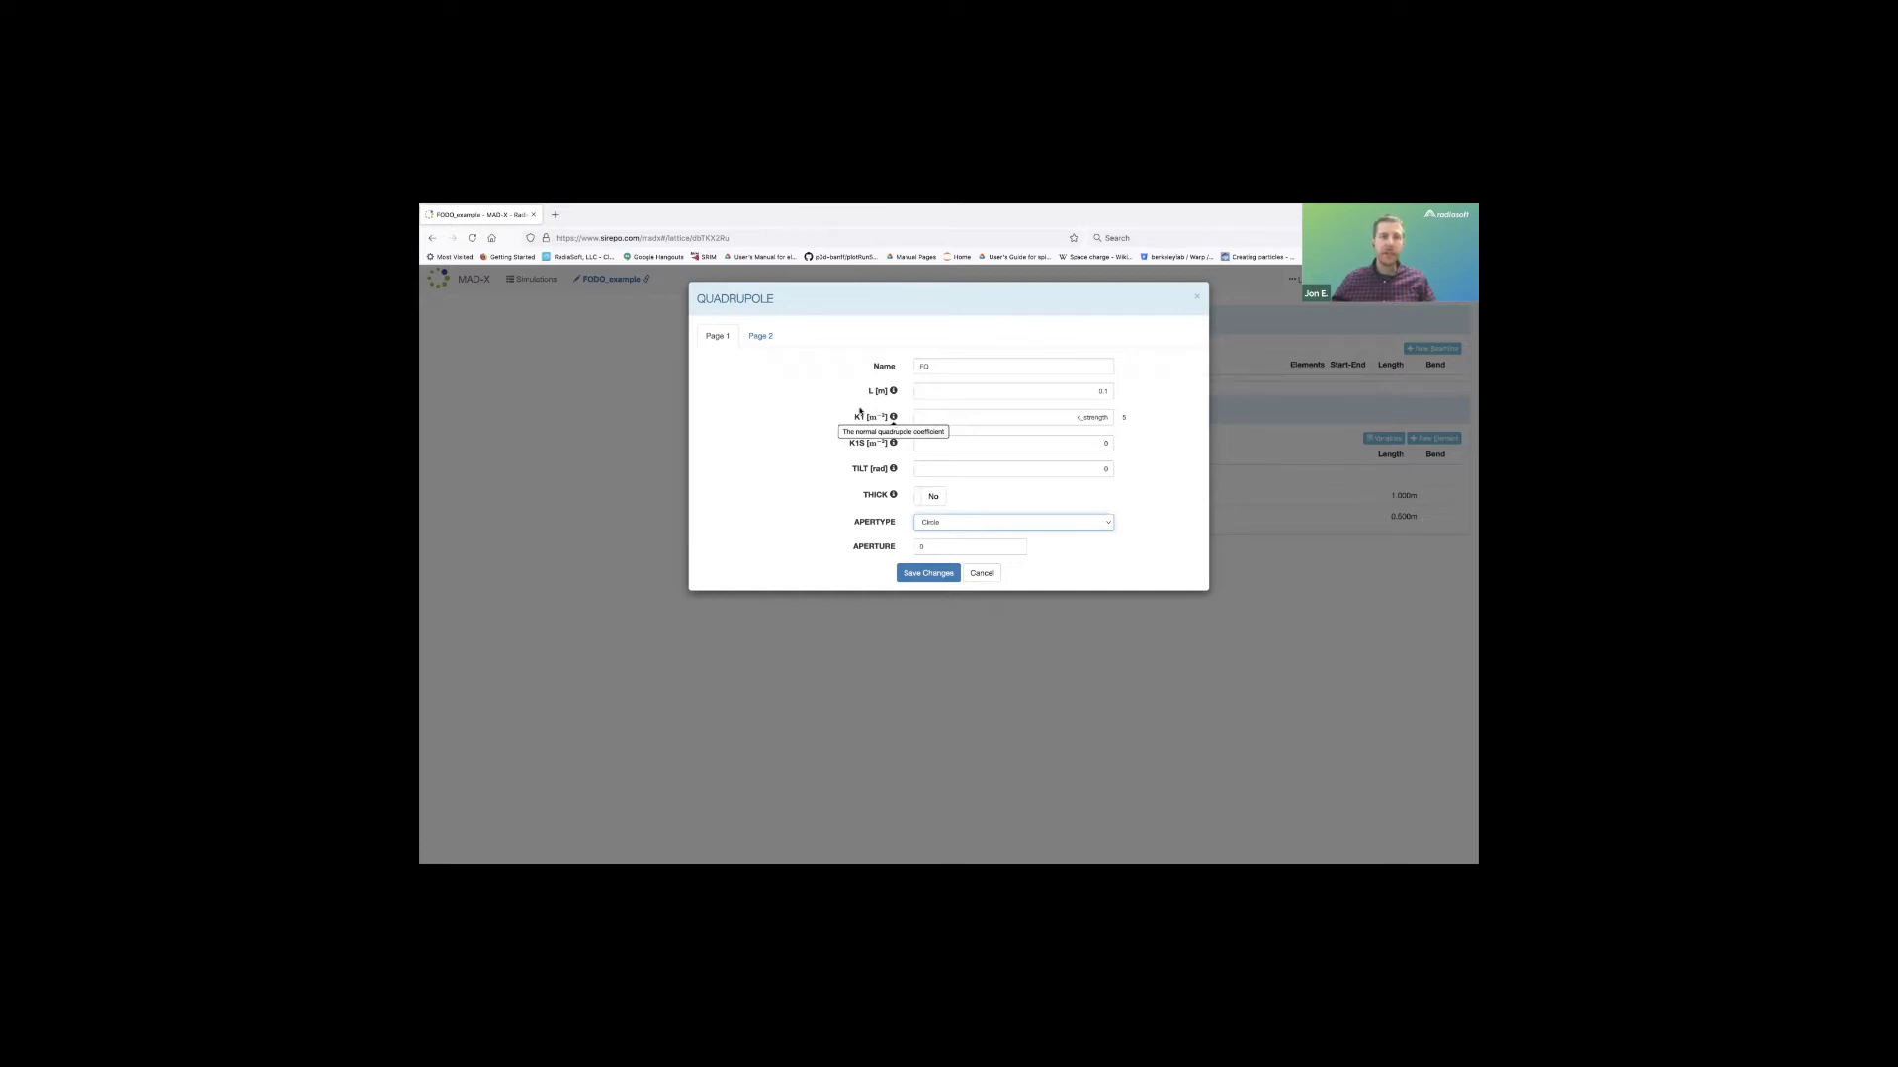
click(760, 337)
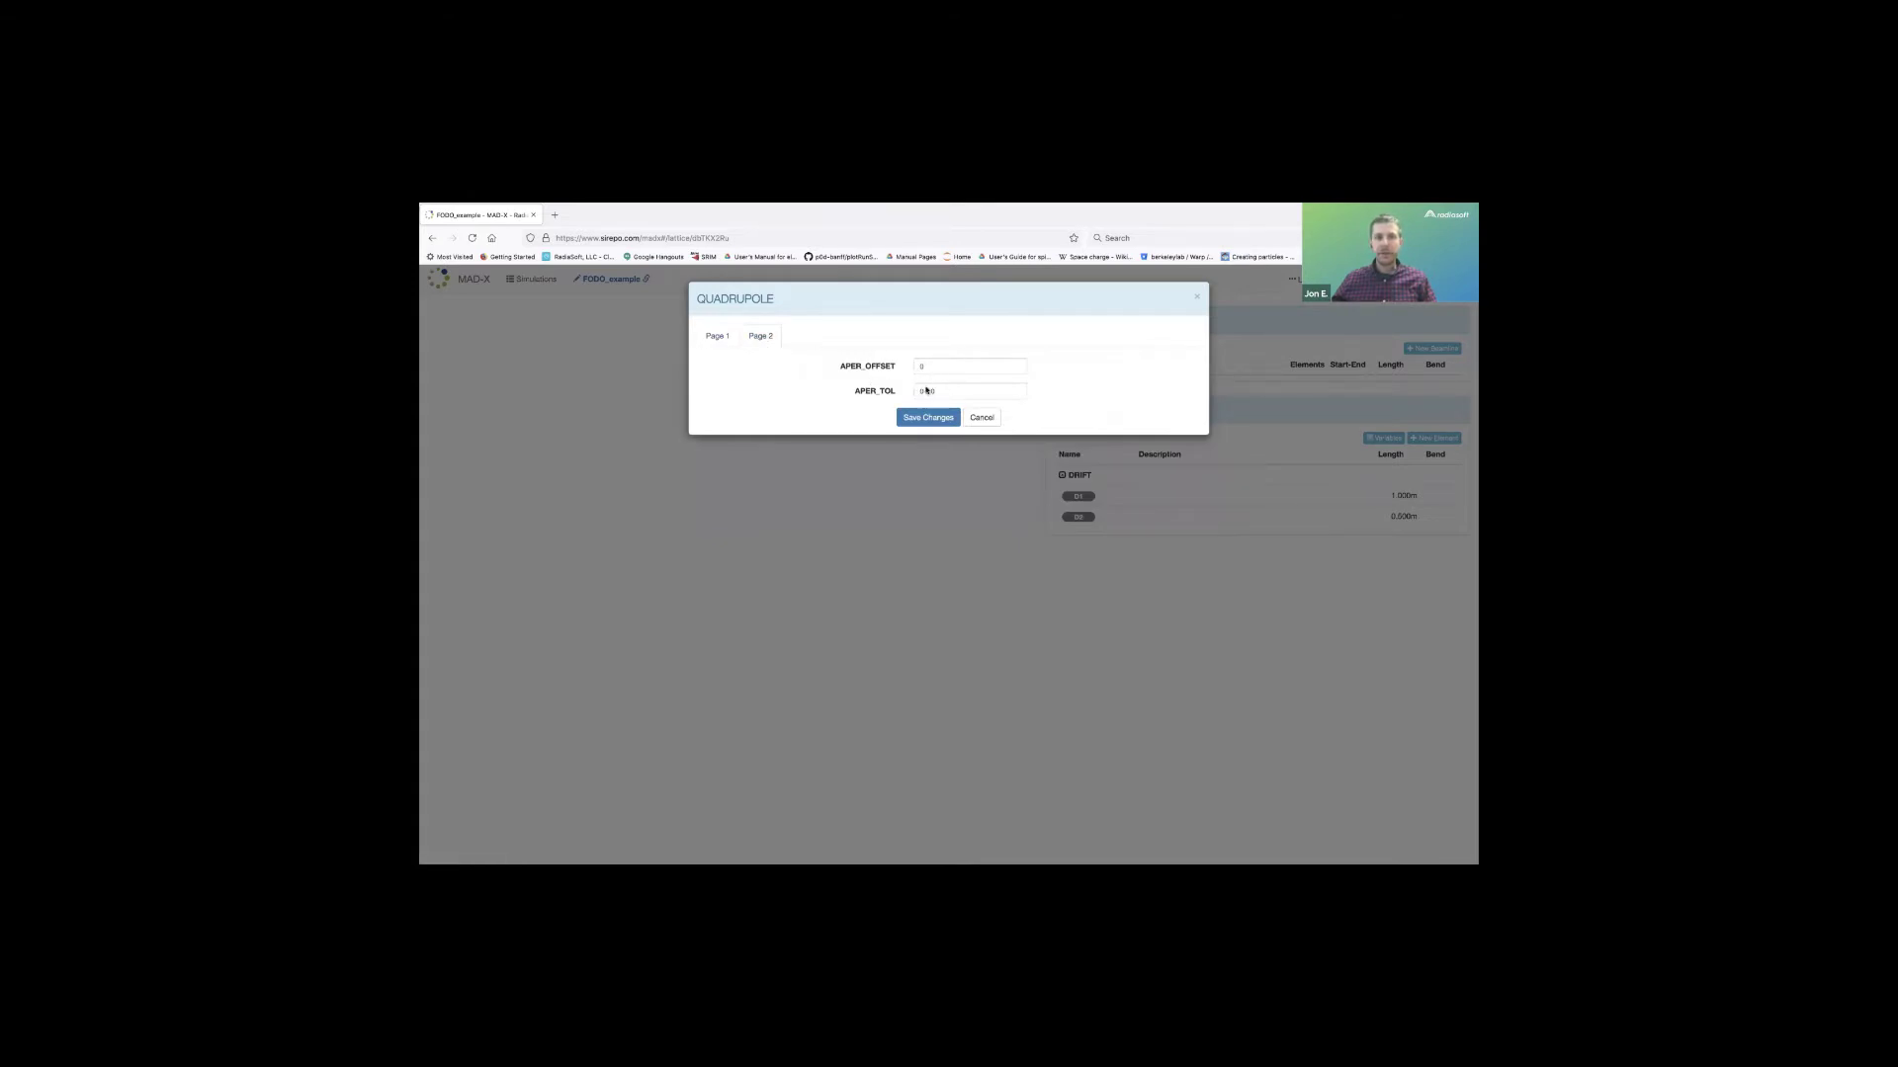
click(939, 419)
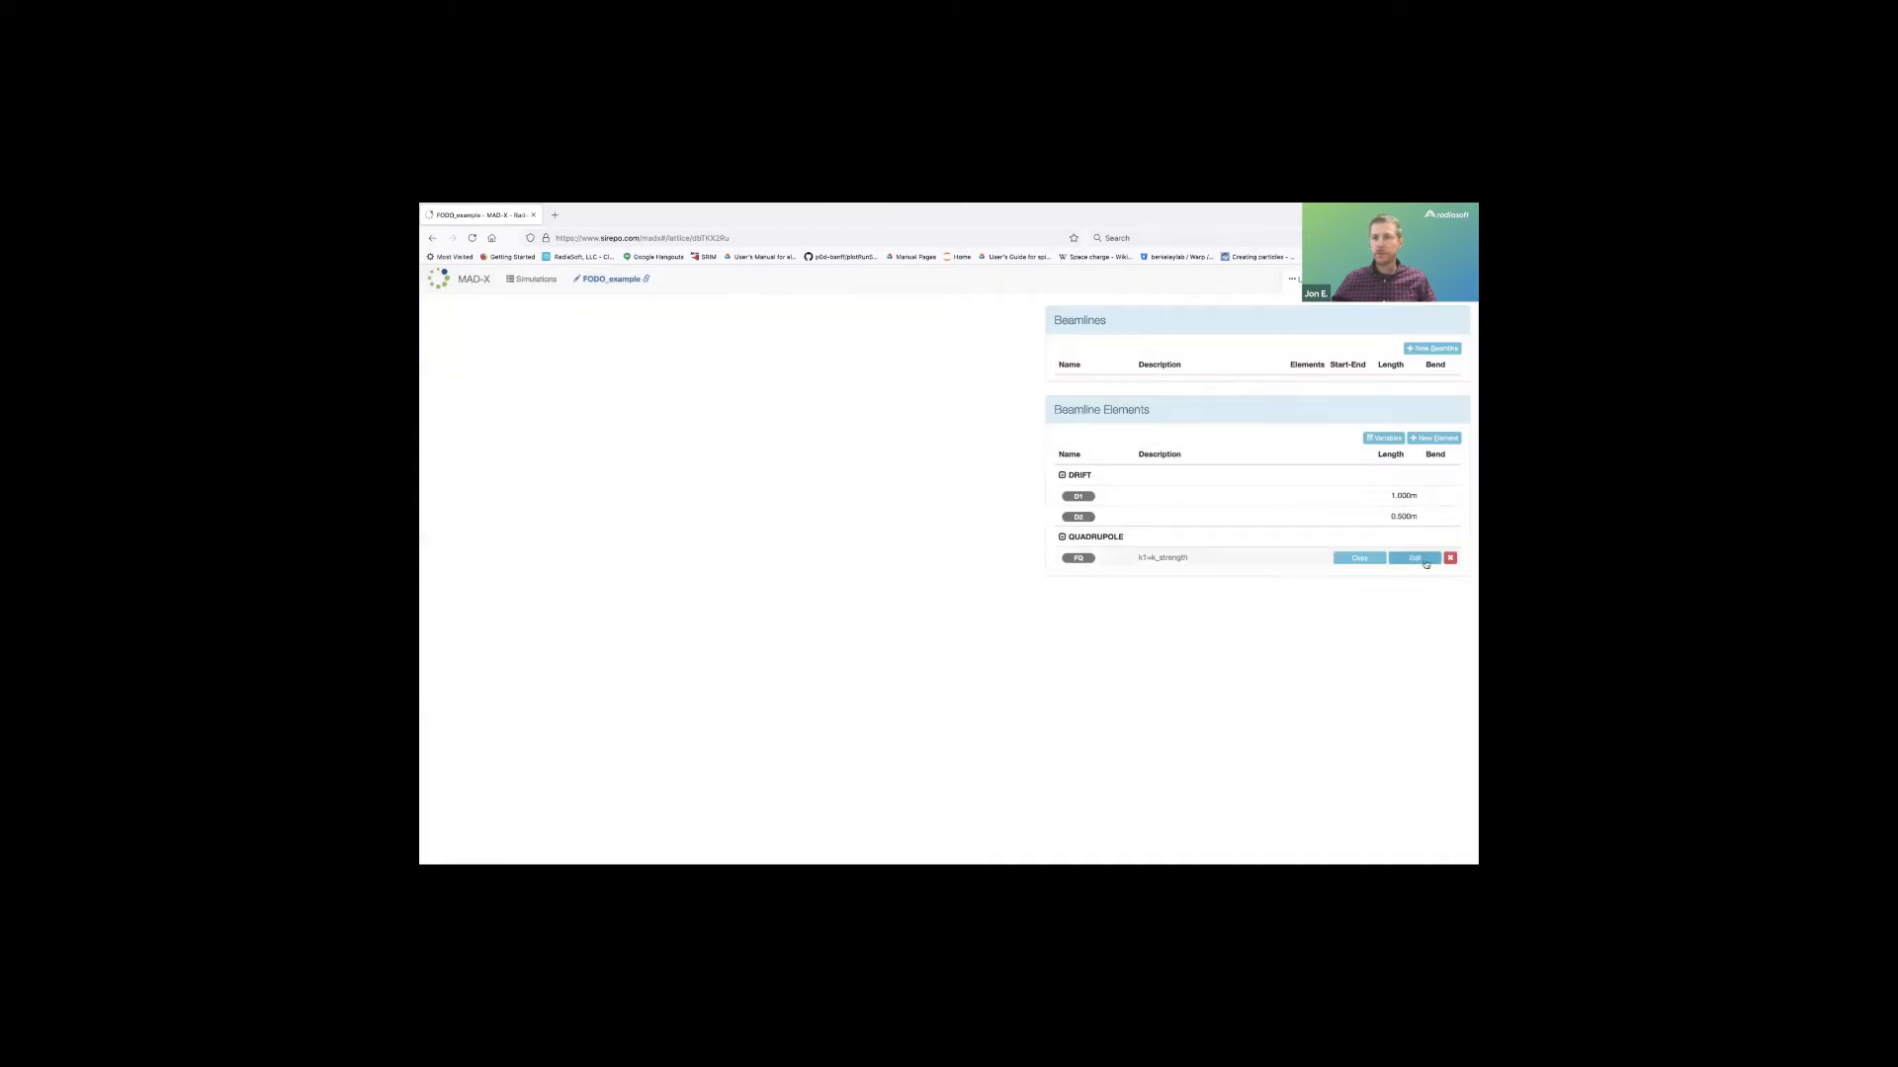
Create another quadrupole element named DQ with a length of 0.1 m.
click(1435, 438)
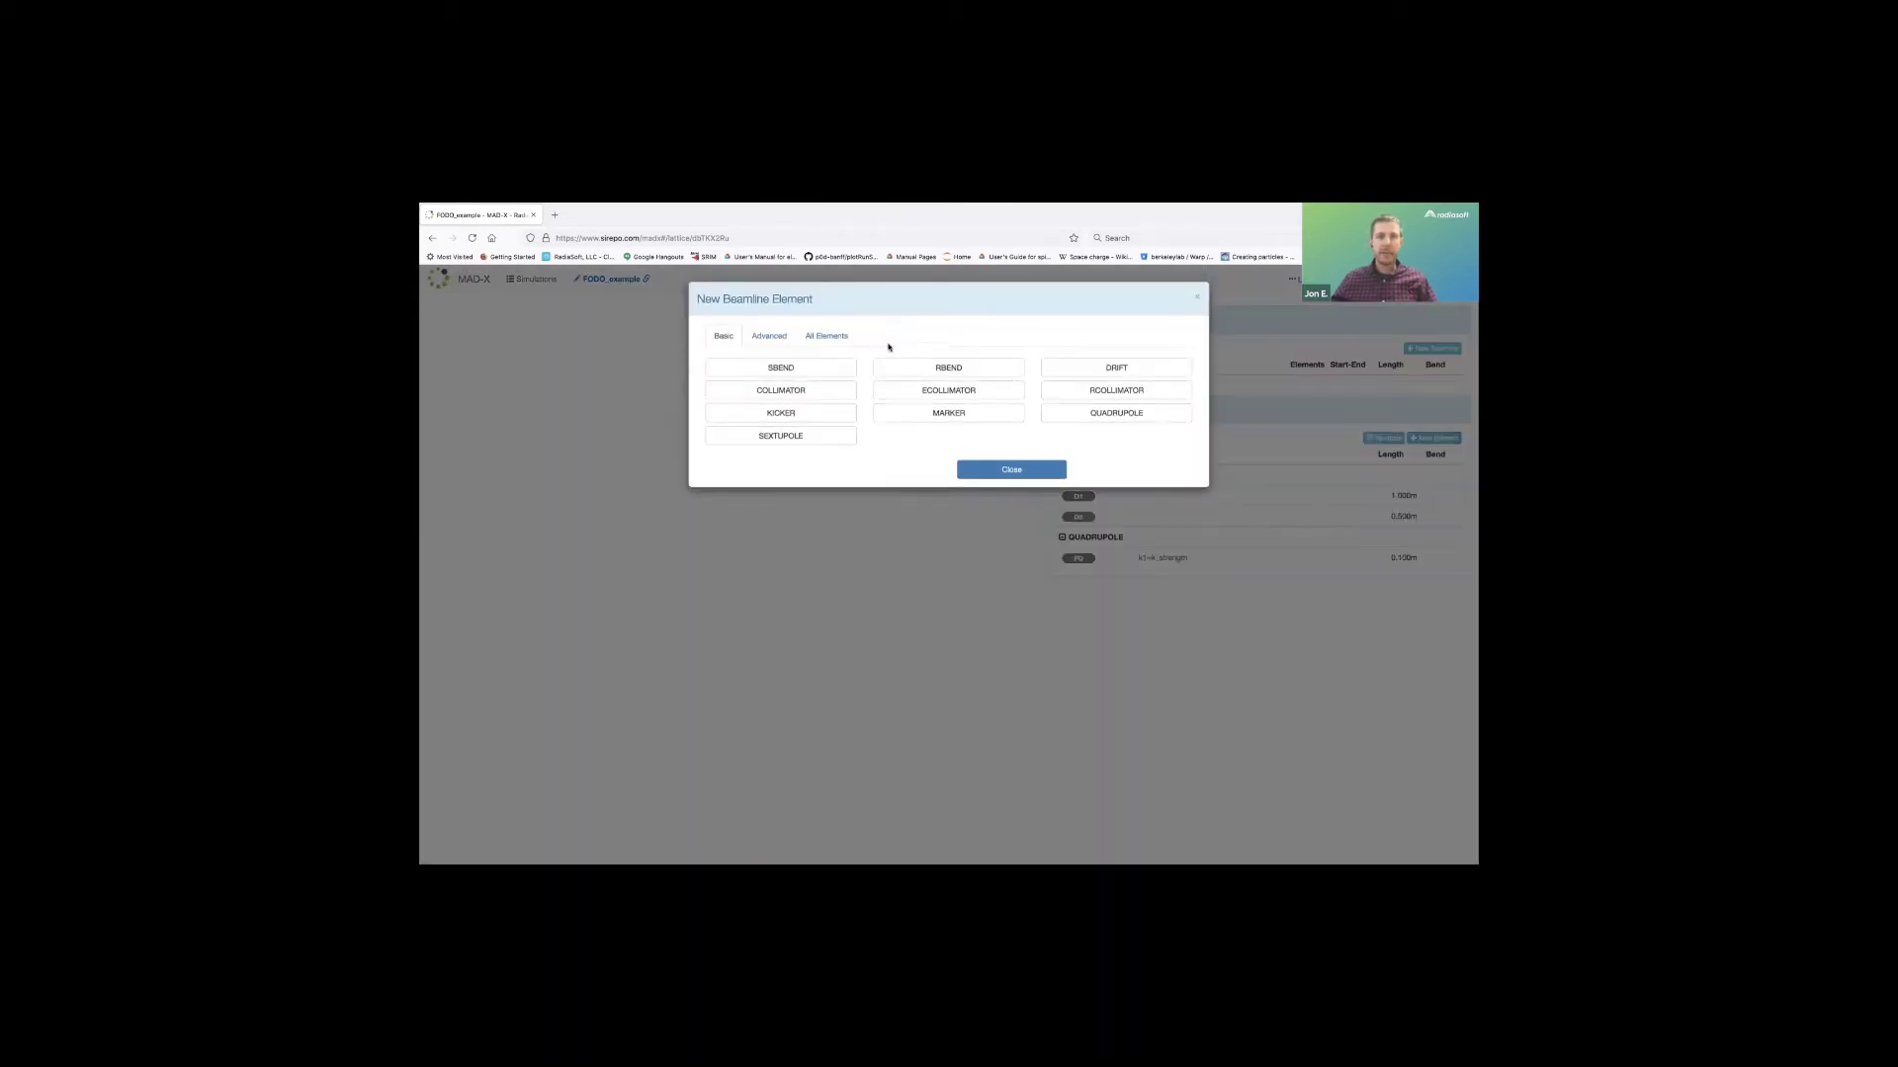
click(1142, 414)
text(DQ)
key(Tab)
text(.1)
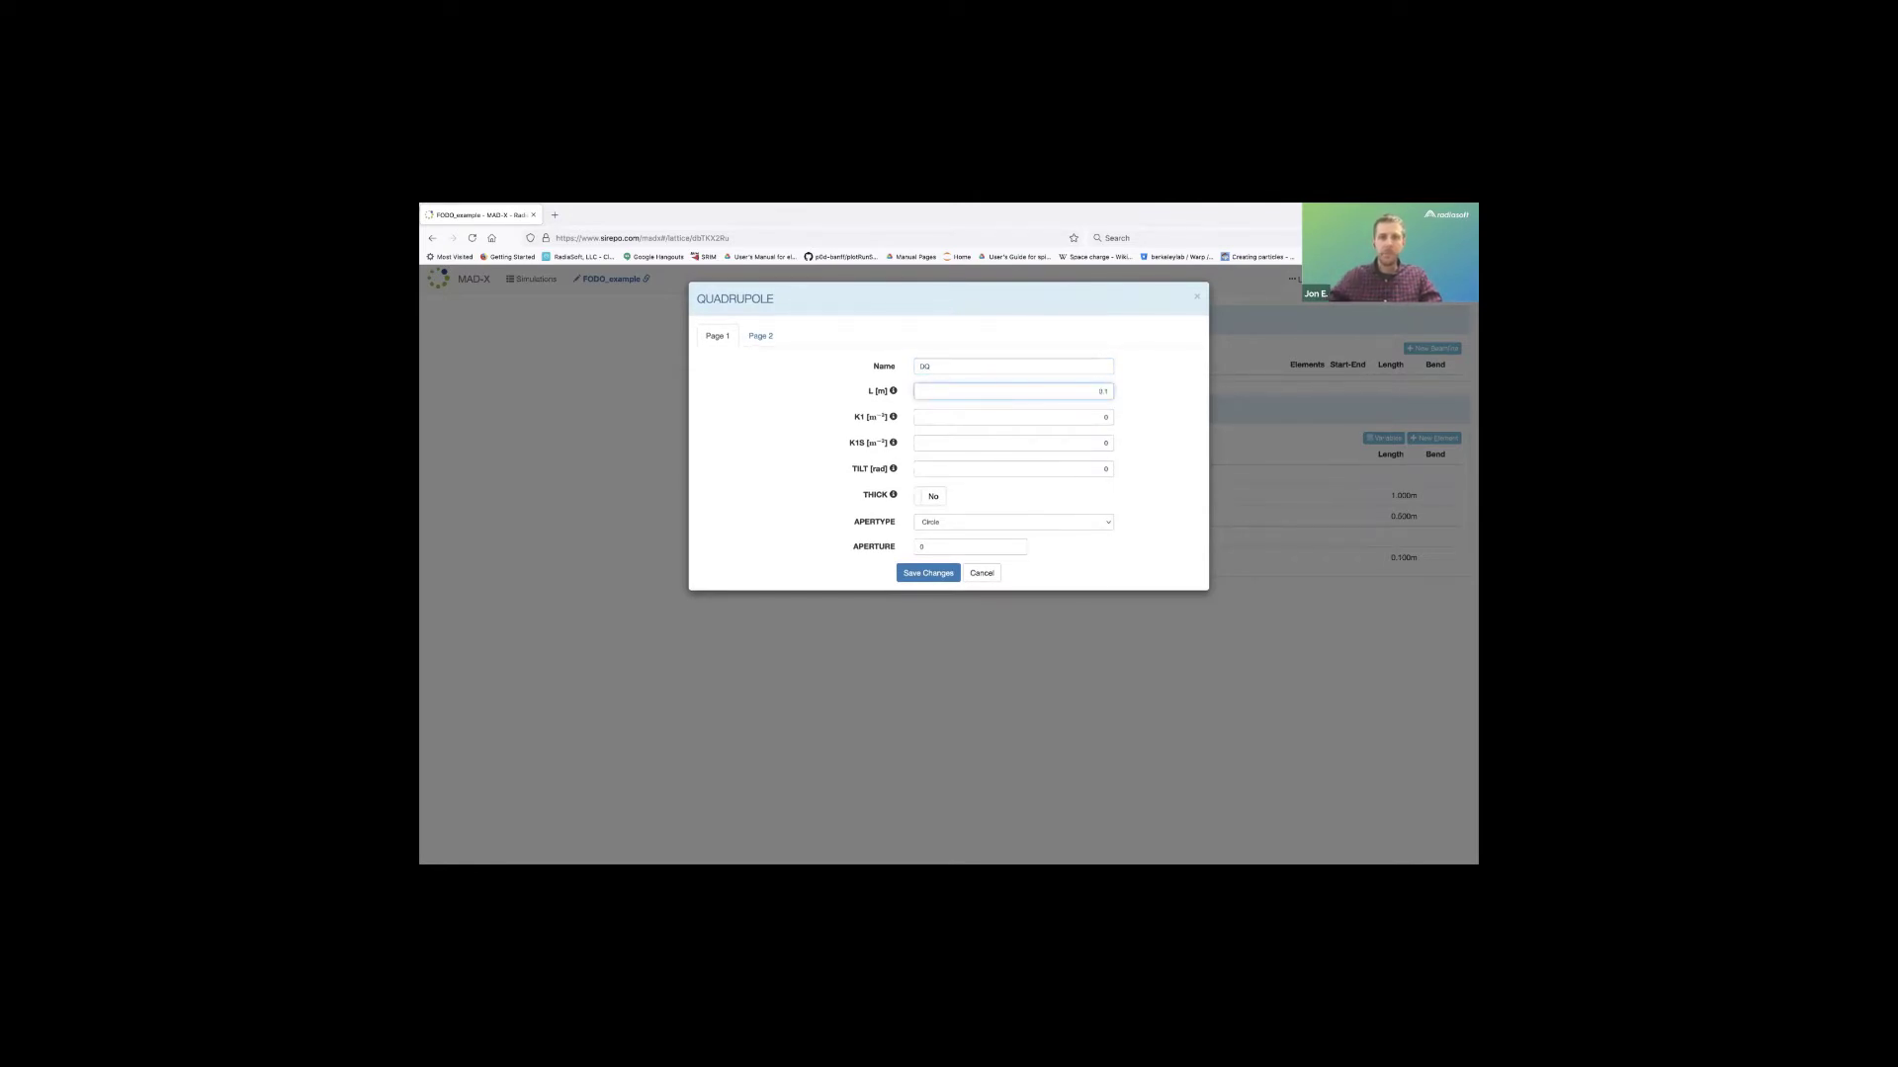
Set the K1 coefficient of quadrupole DQ to -k_strength.
click(1105, 416)
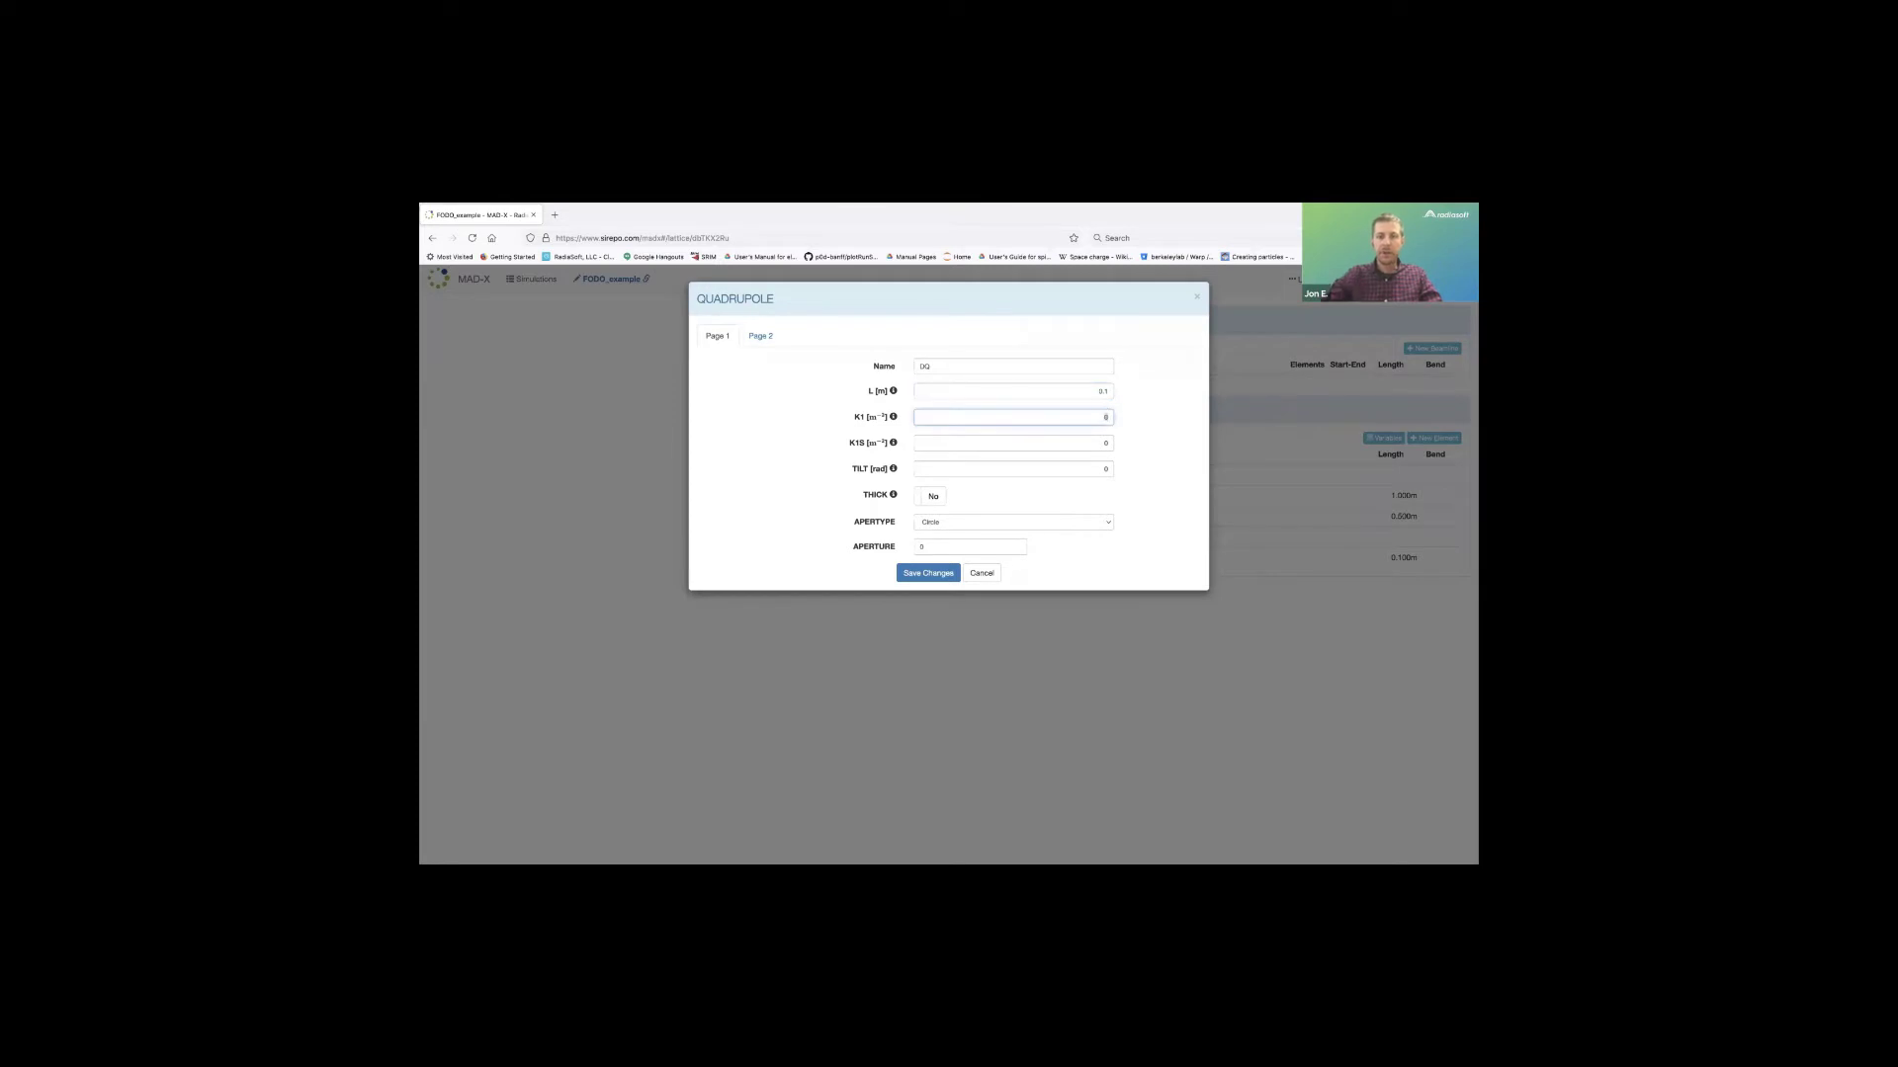
text(-)
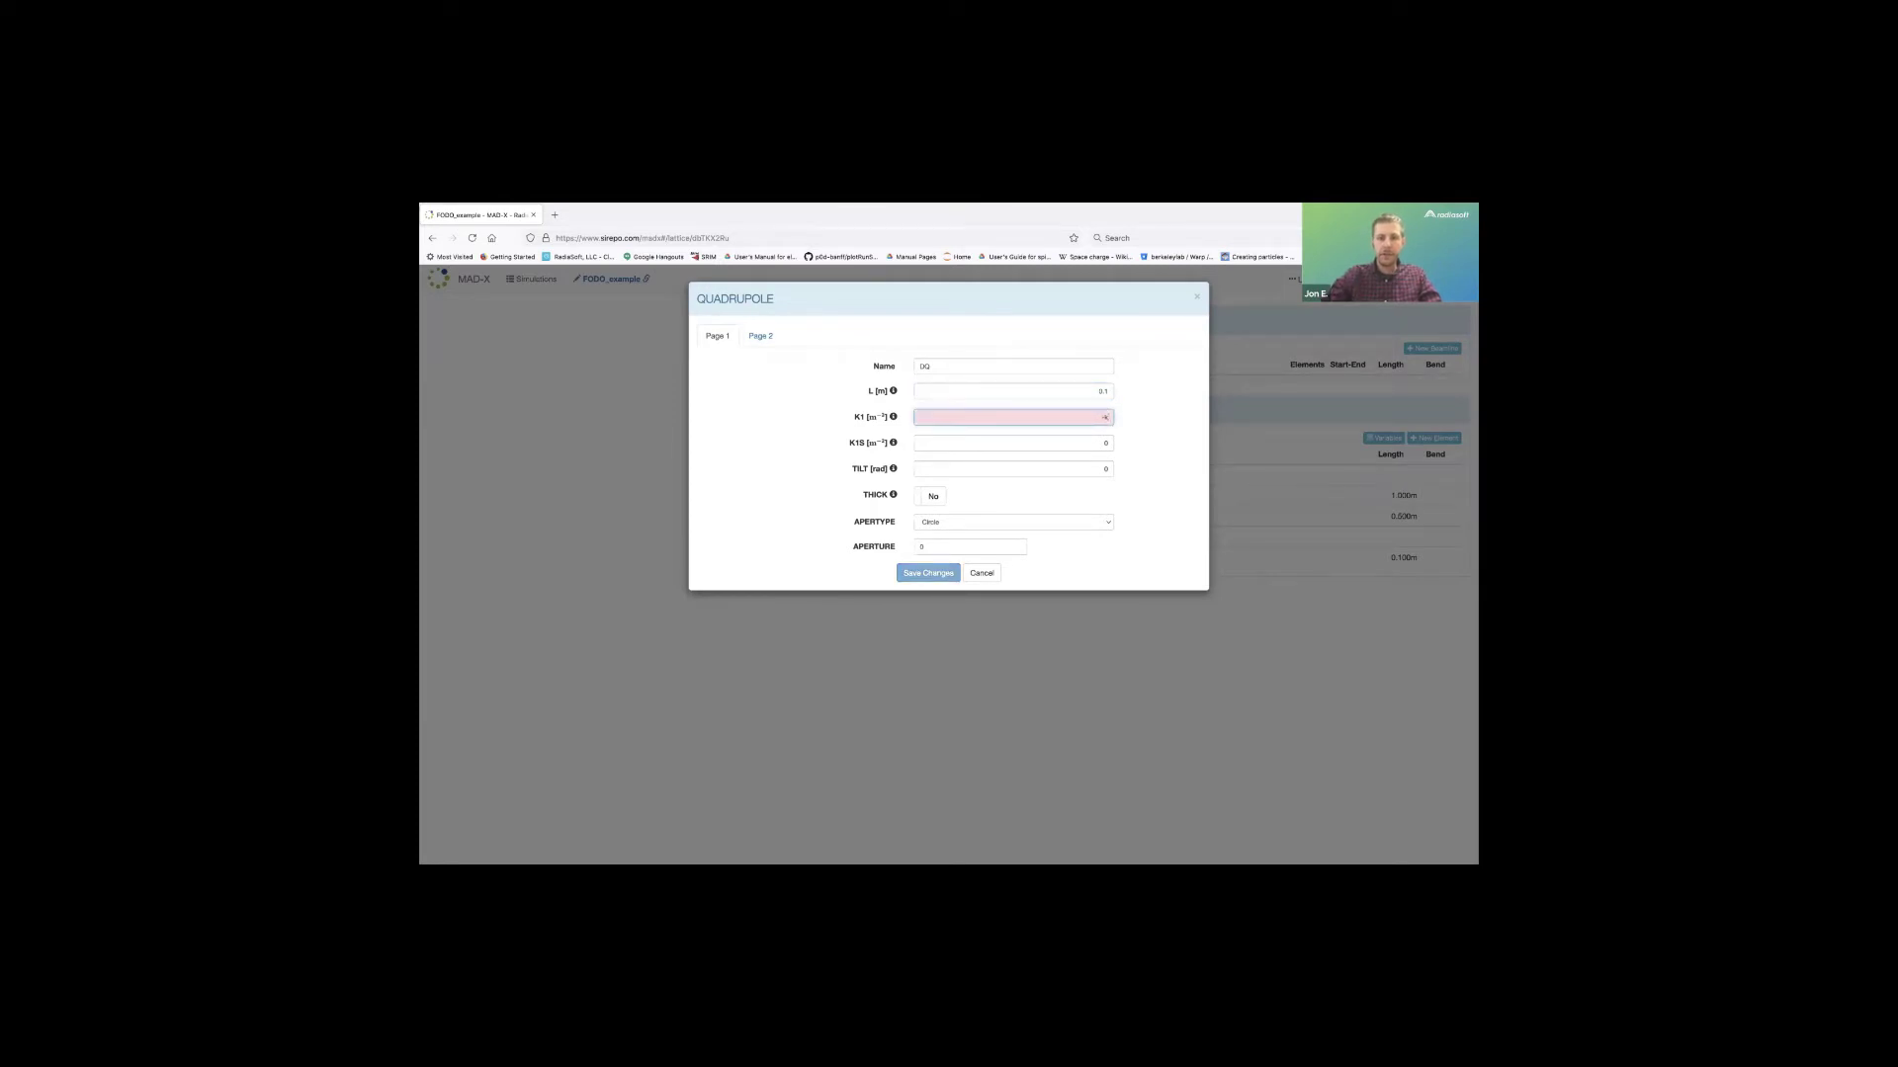
text(k_strength)
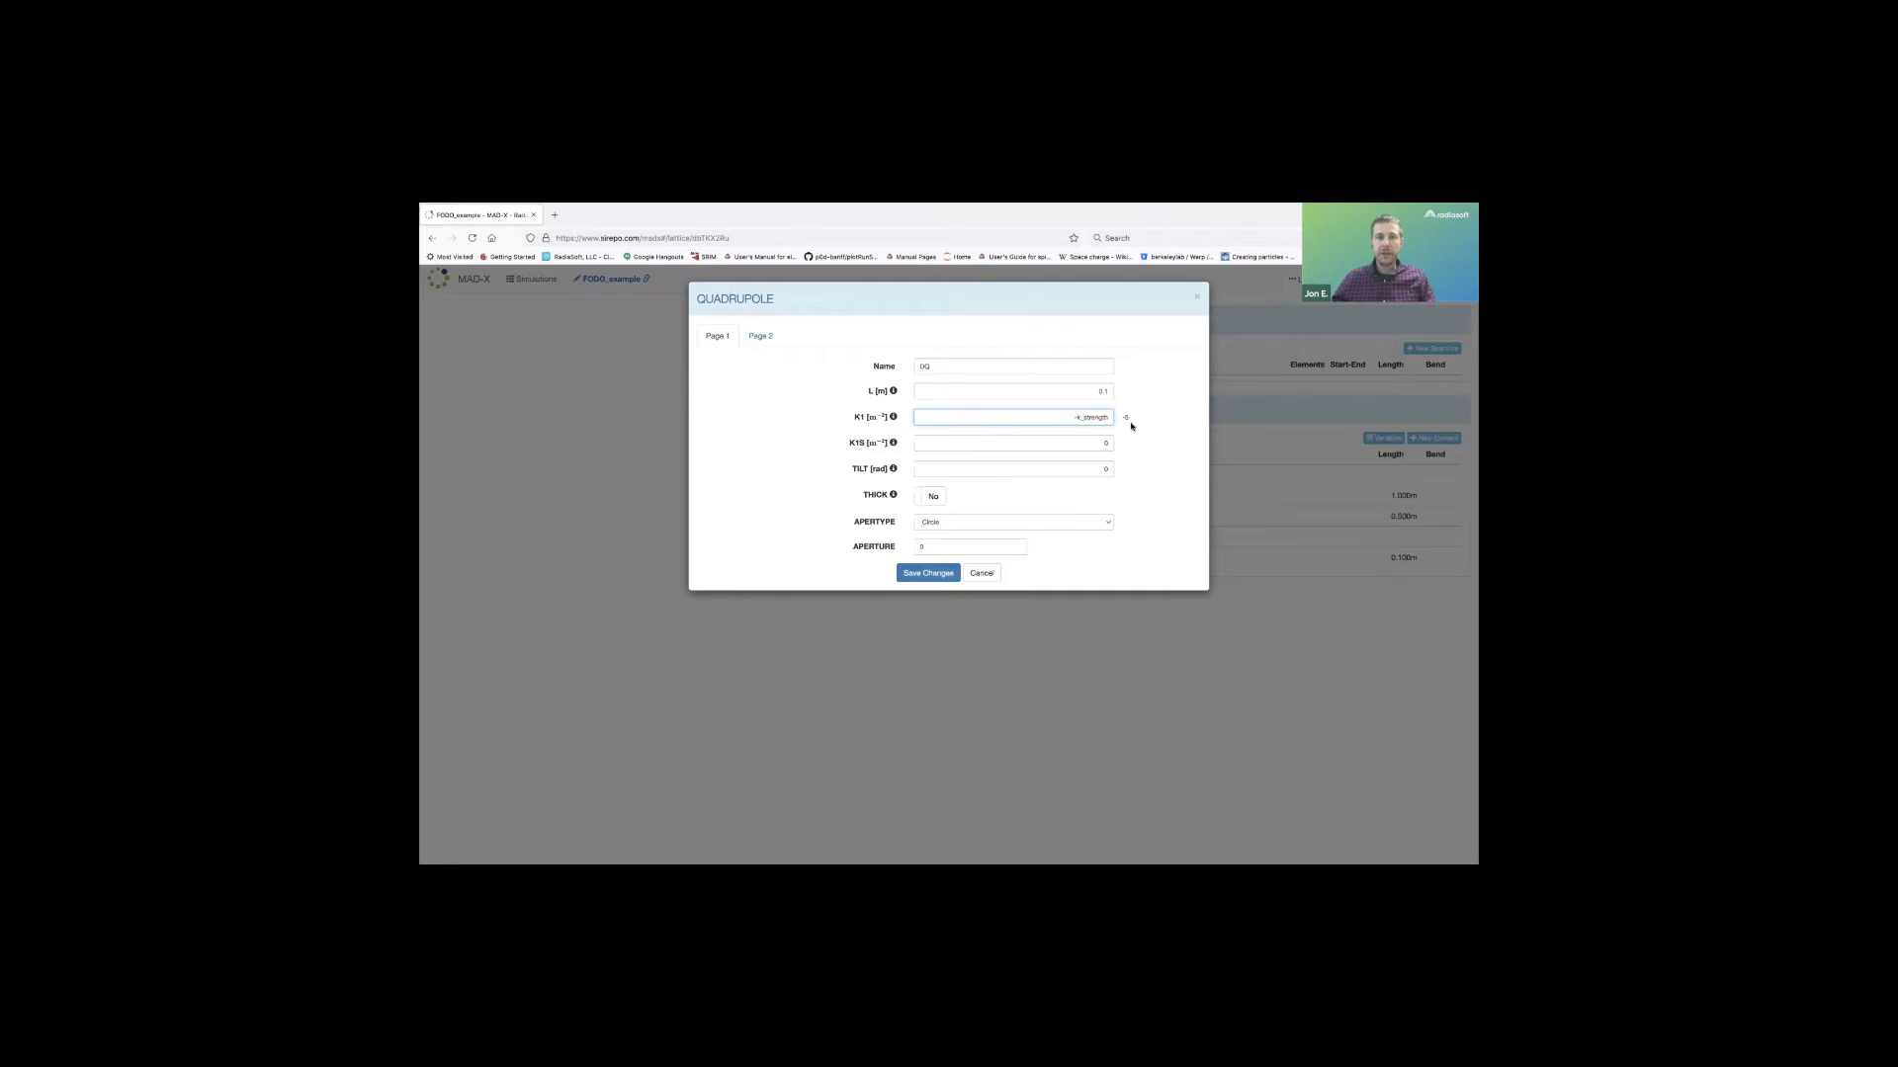
click(1068, 431)
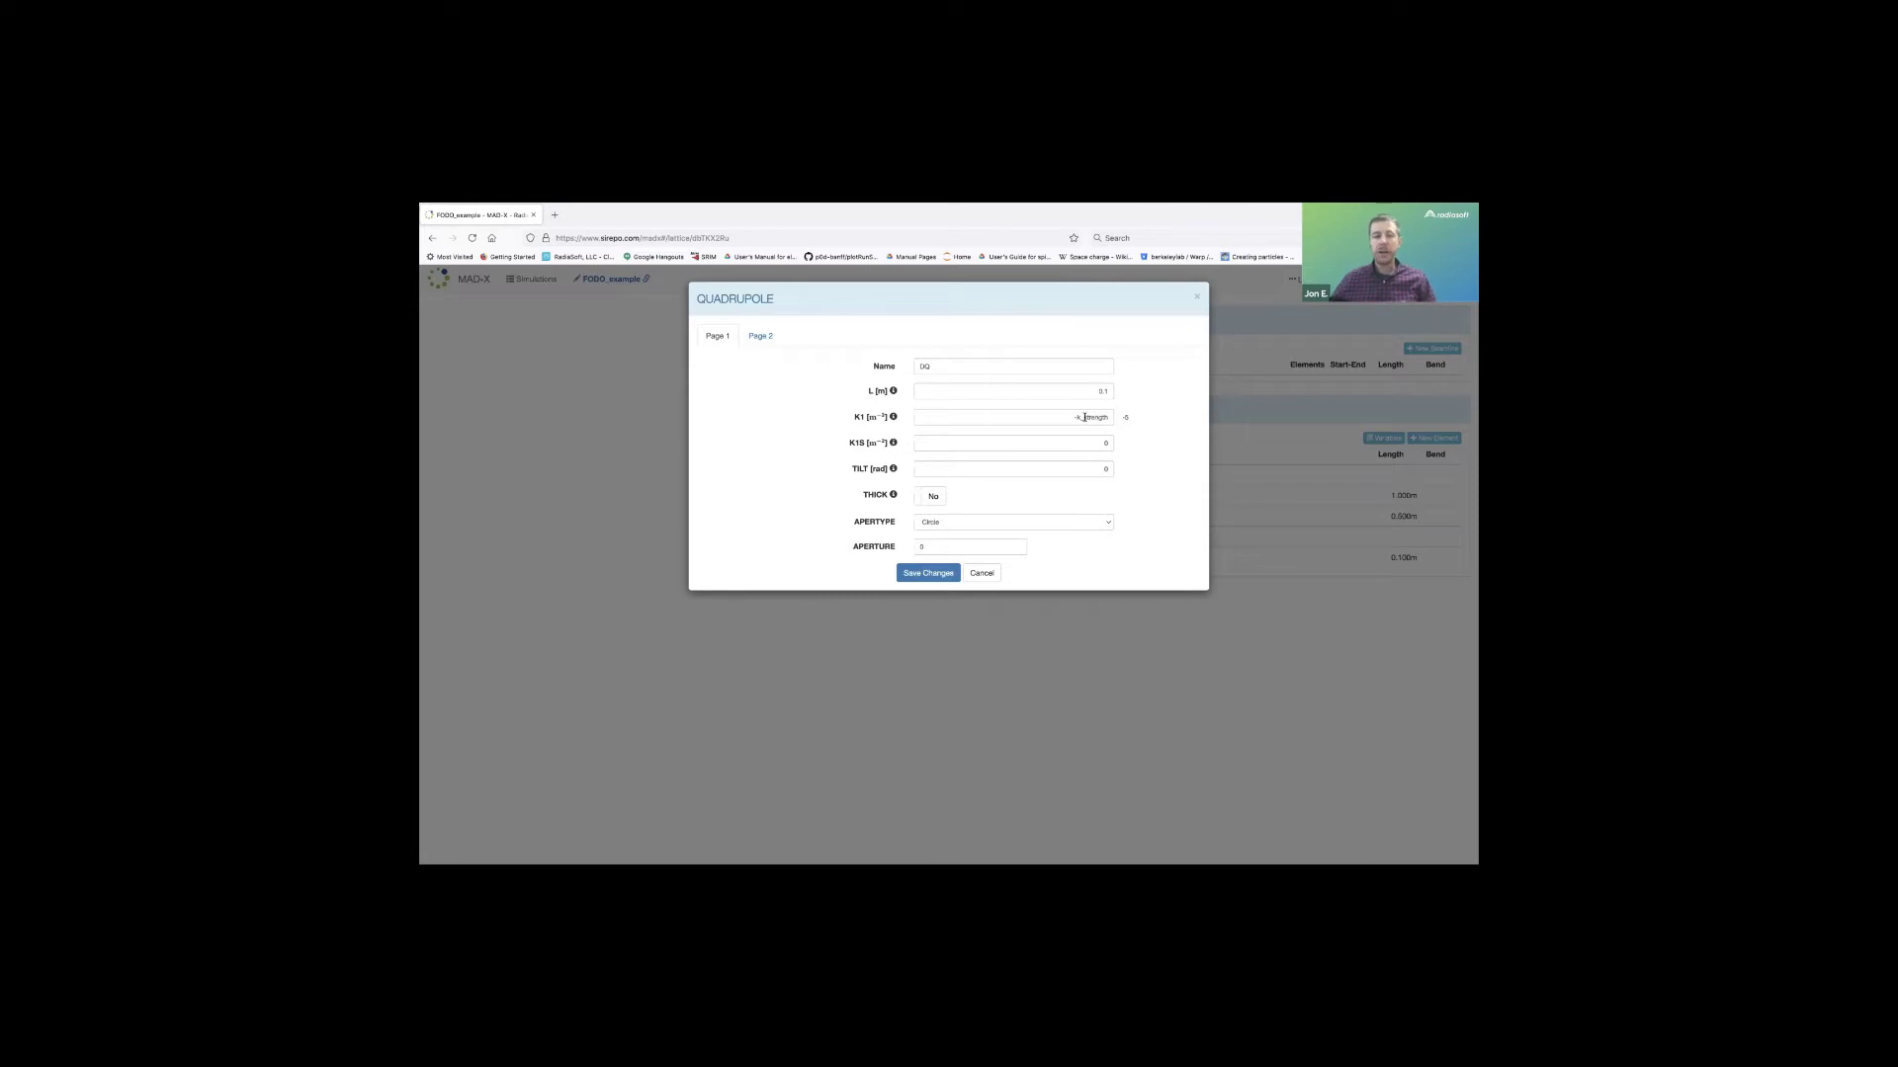
click(1108, 419)
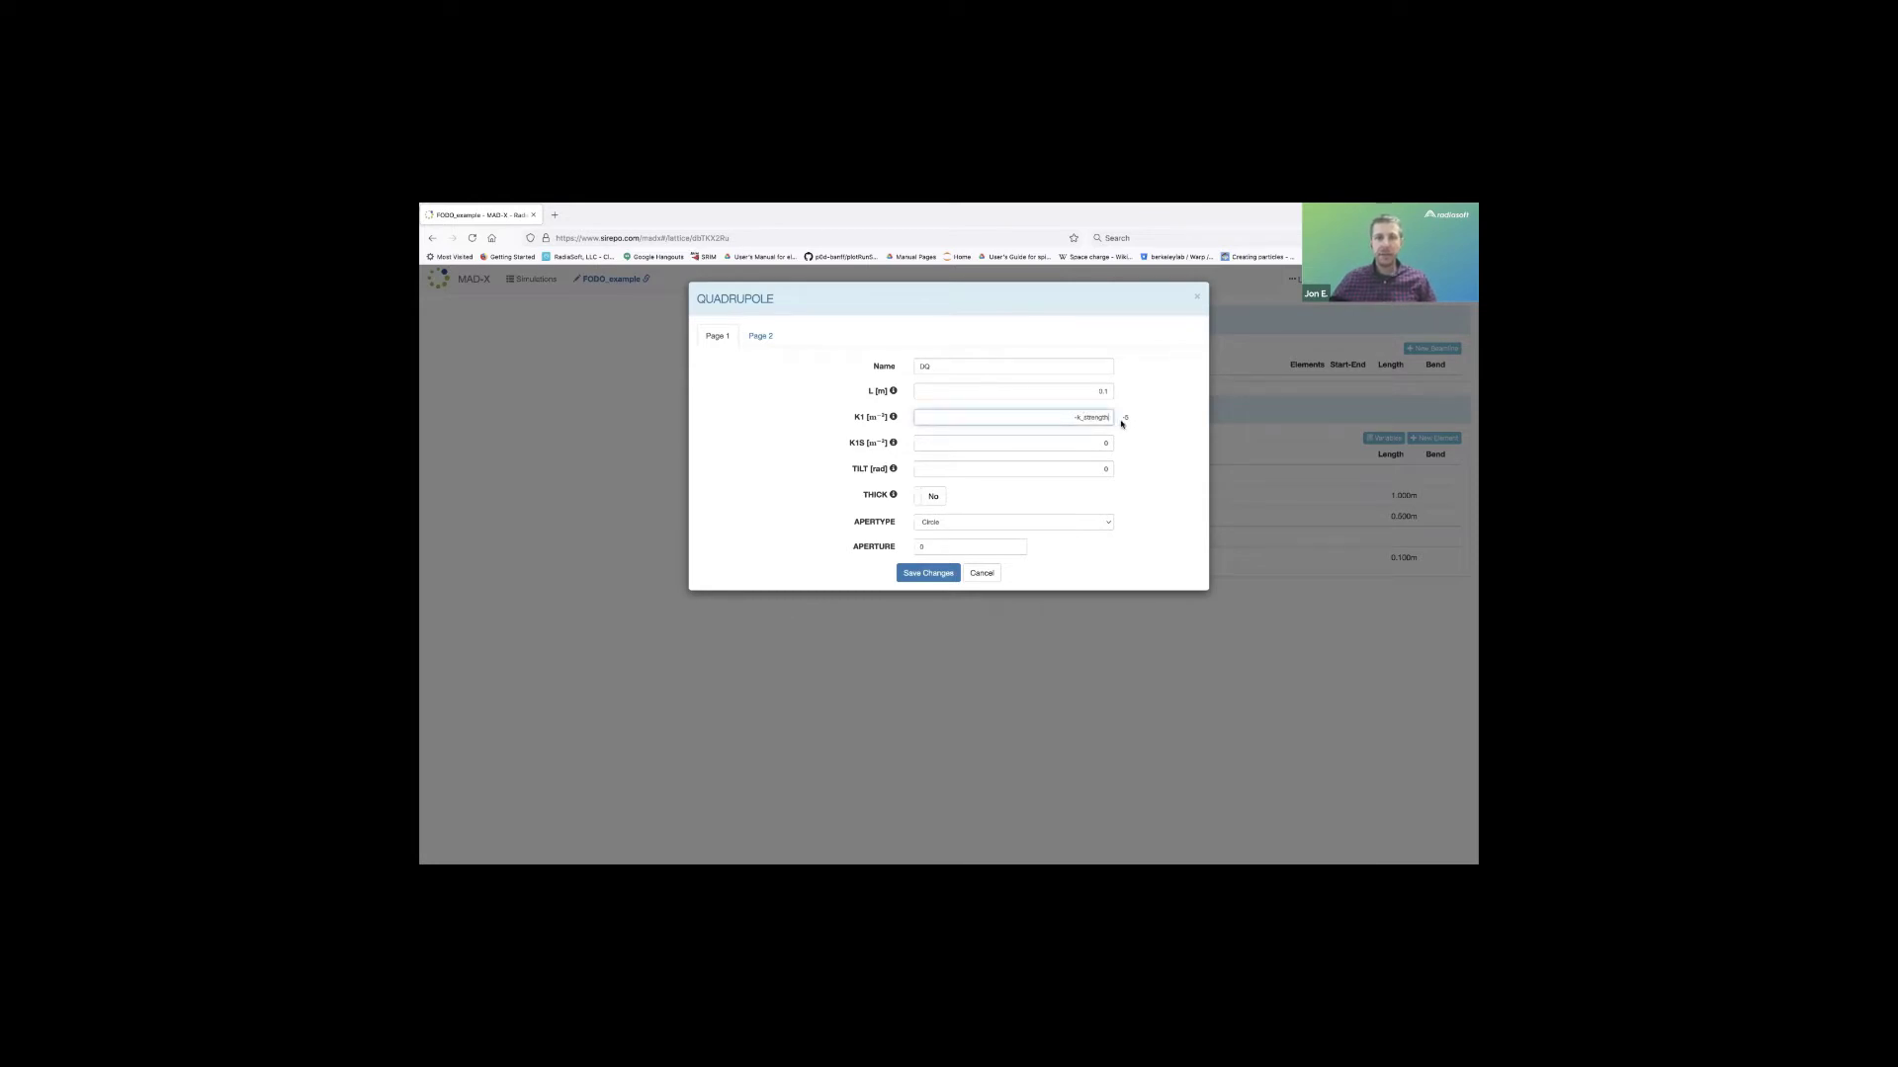
text(* 0.1)
key(BackSpace)
key(BackSpace)
key(BackSpace)
key(BackSpace)
key(BackSpace)
key(BackSpace)
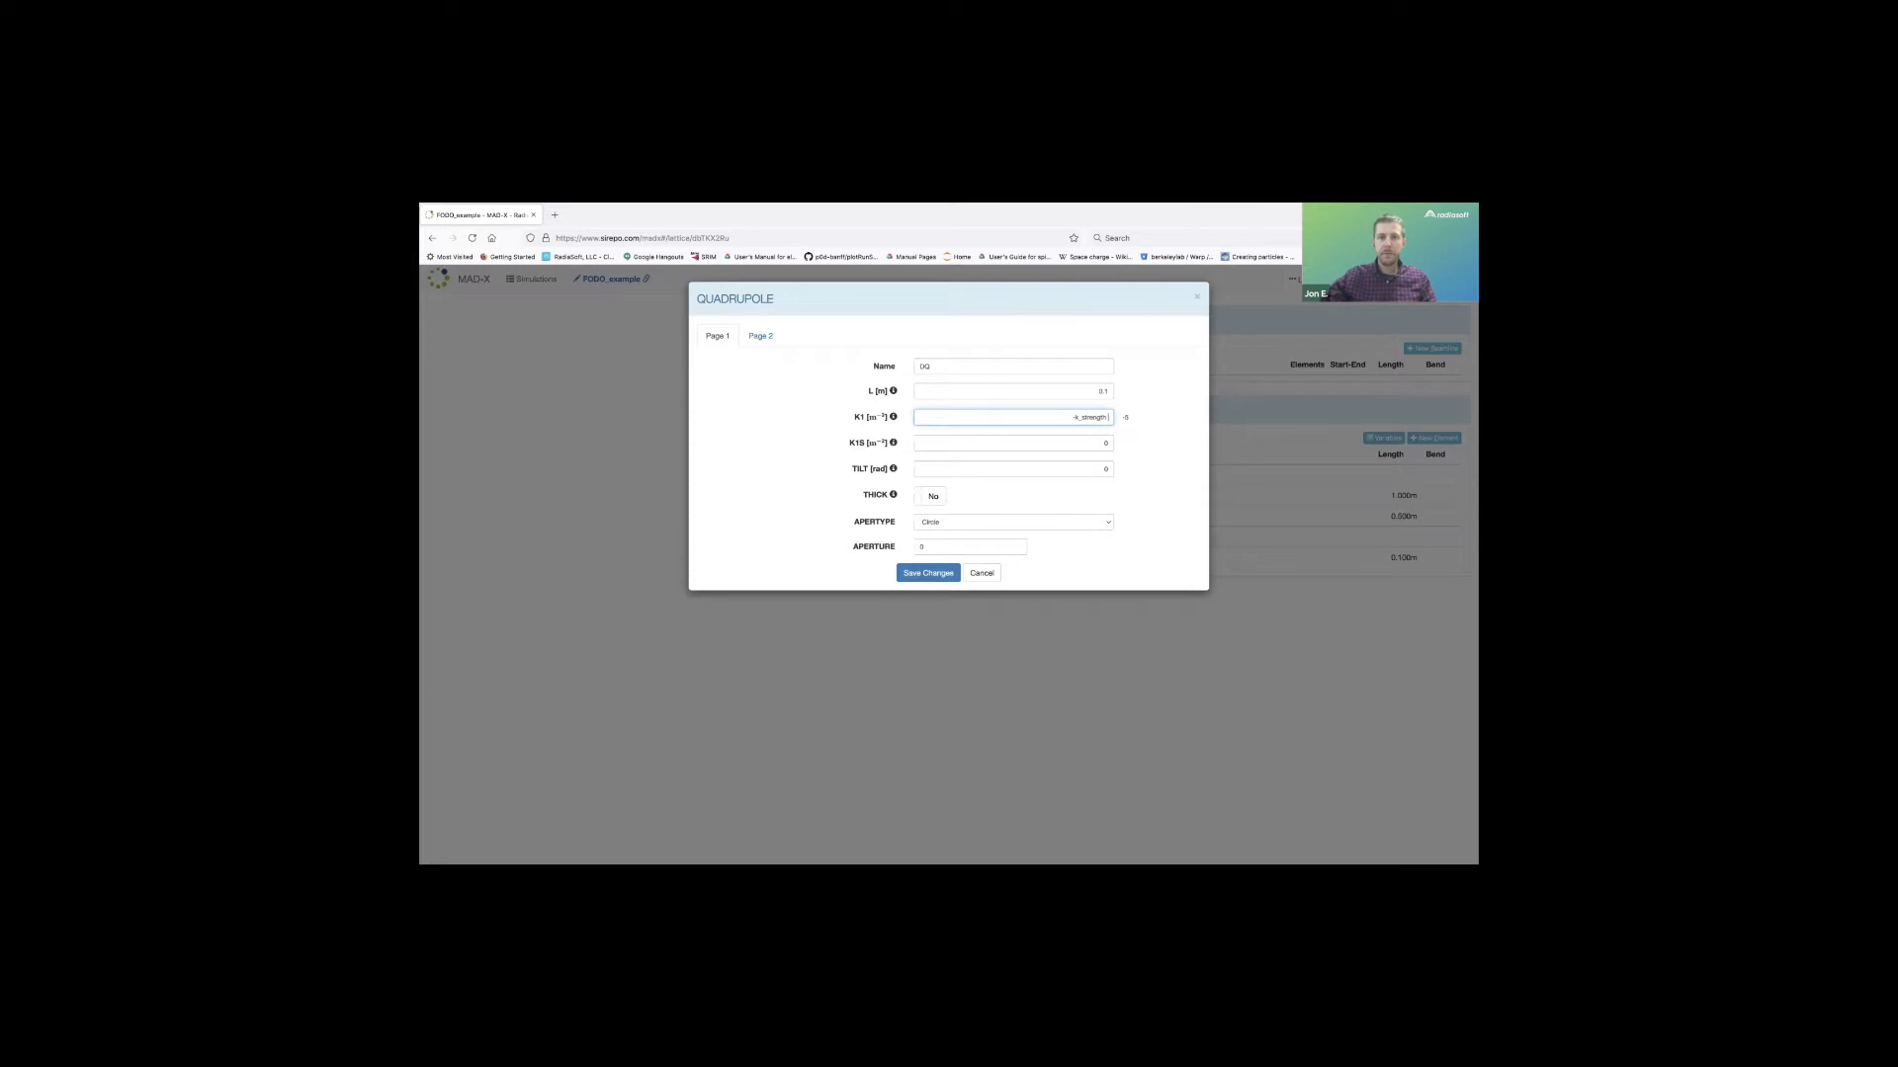
Save quadrupole DQ and create a new beamline named beam_line.
click(929, 573)
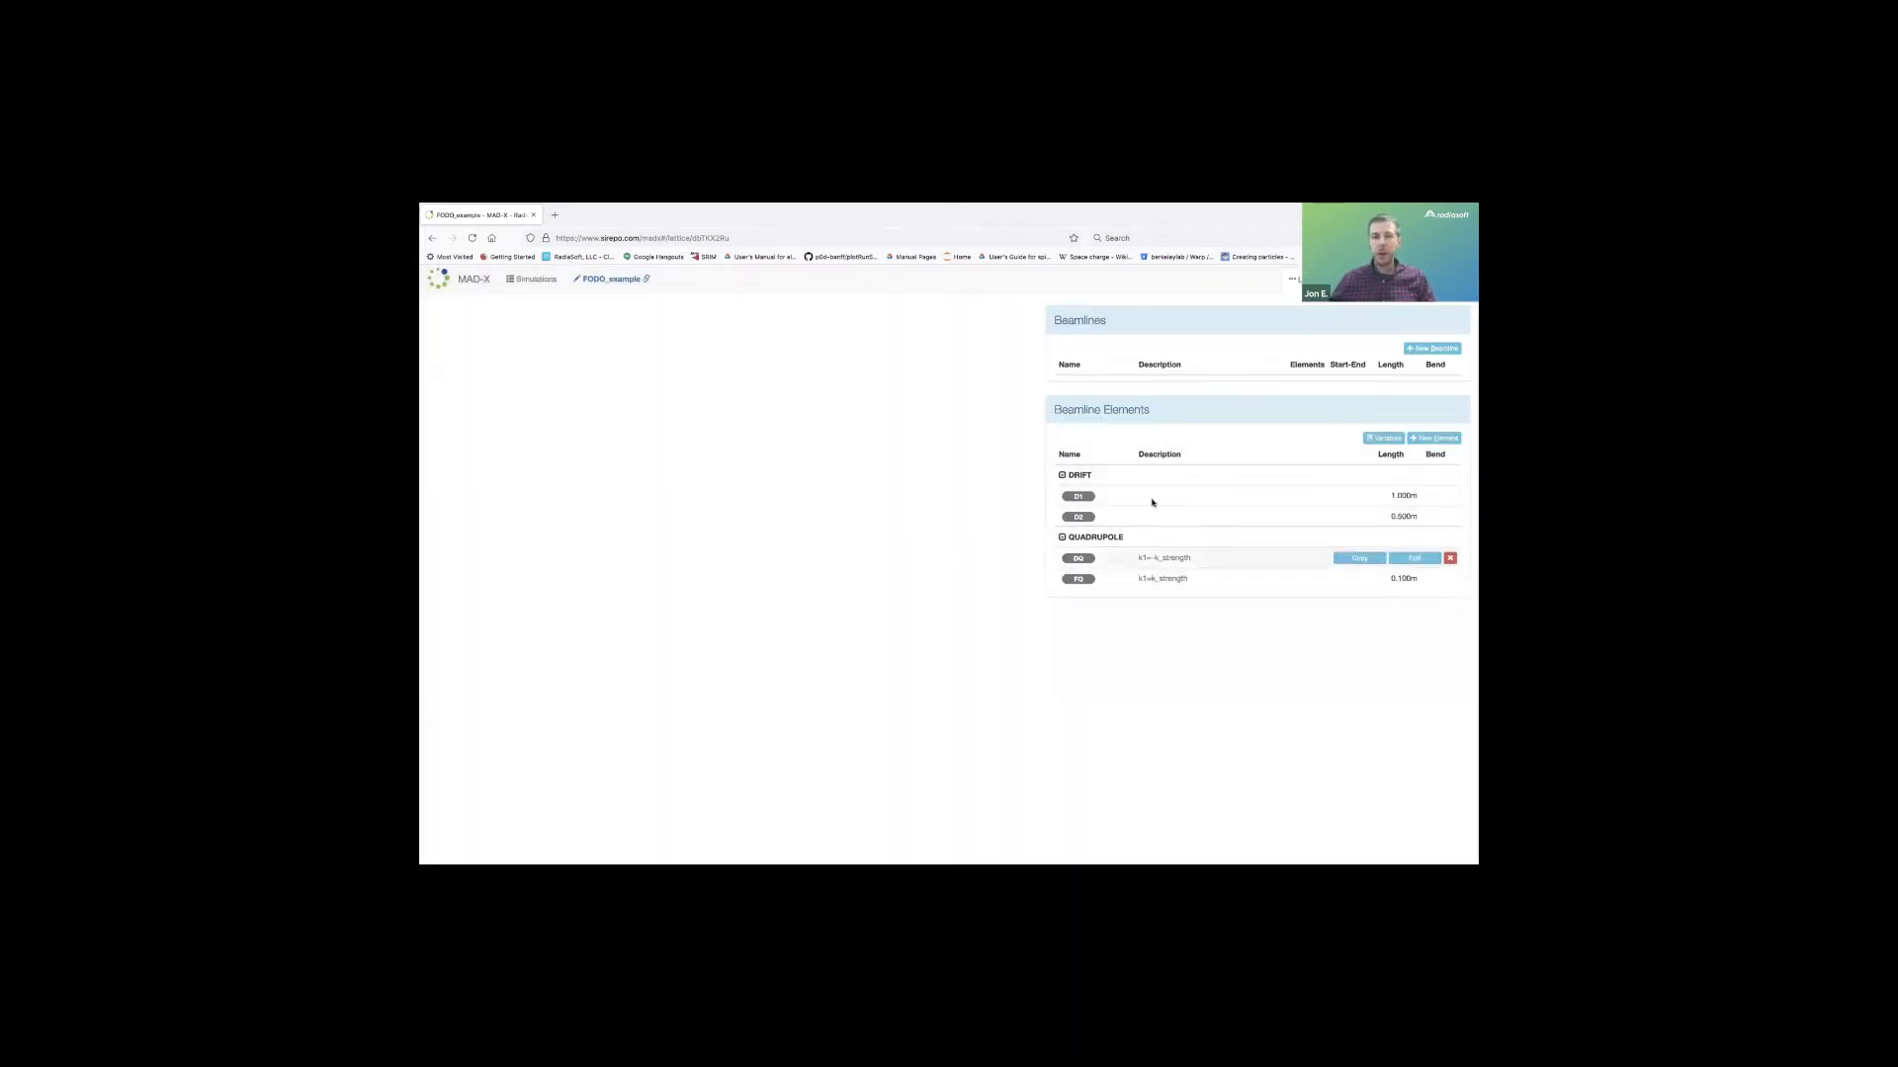
mouse_move(1140, 580)
click(1445, 350)
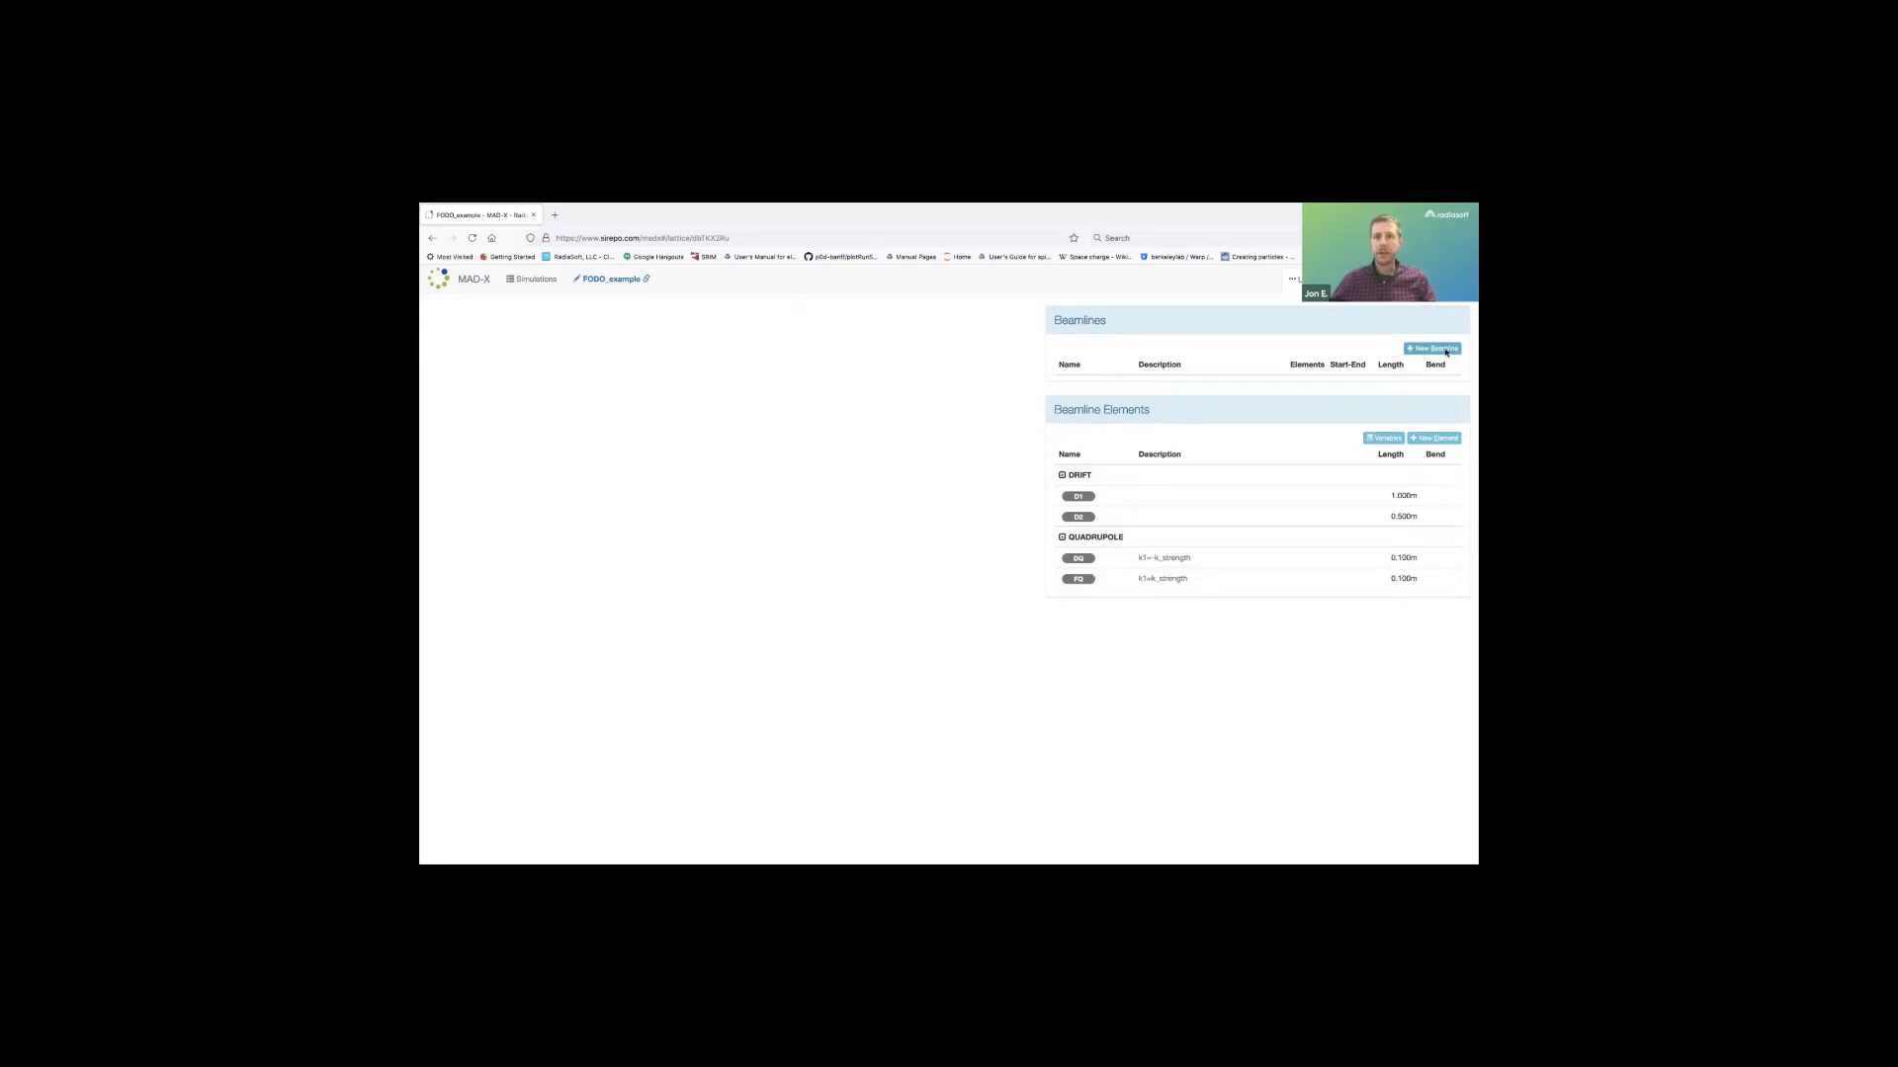
text(bl)
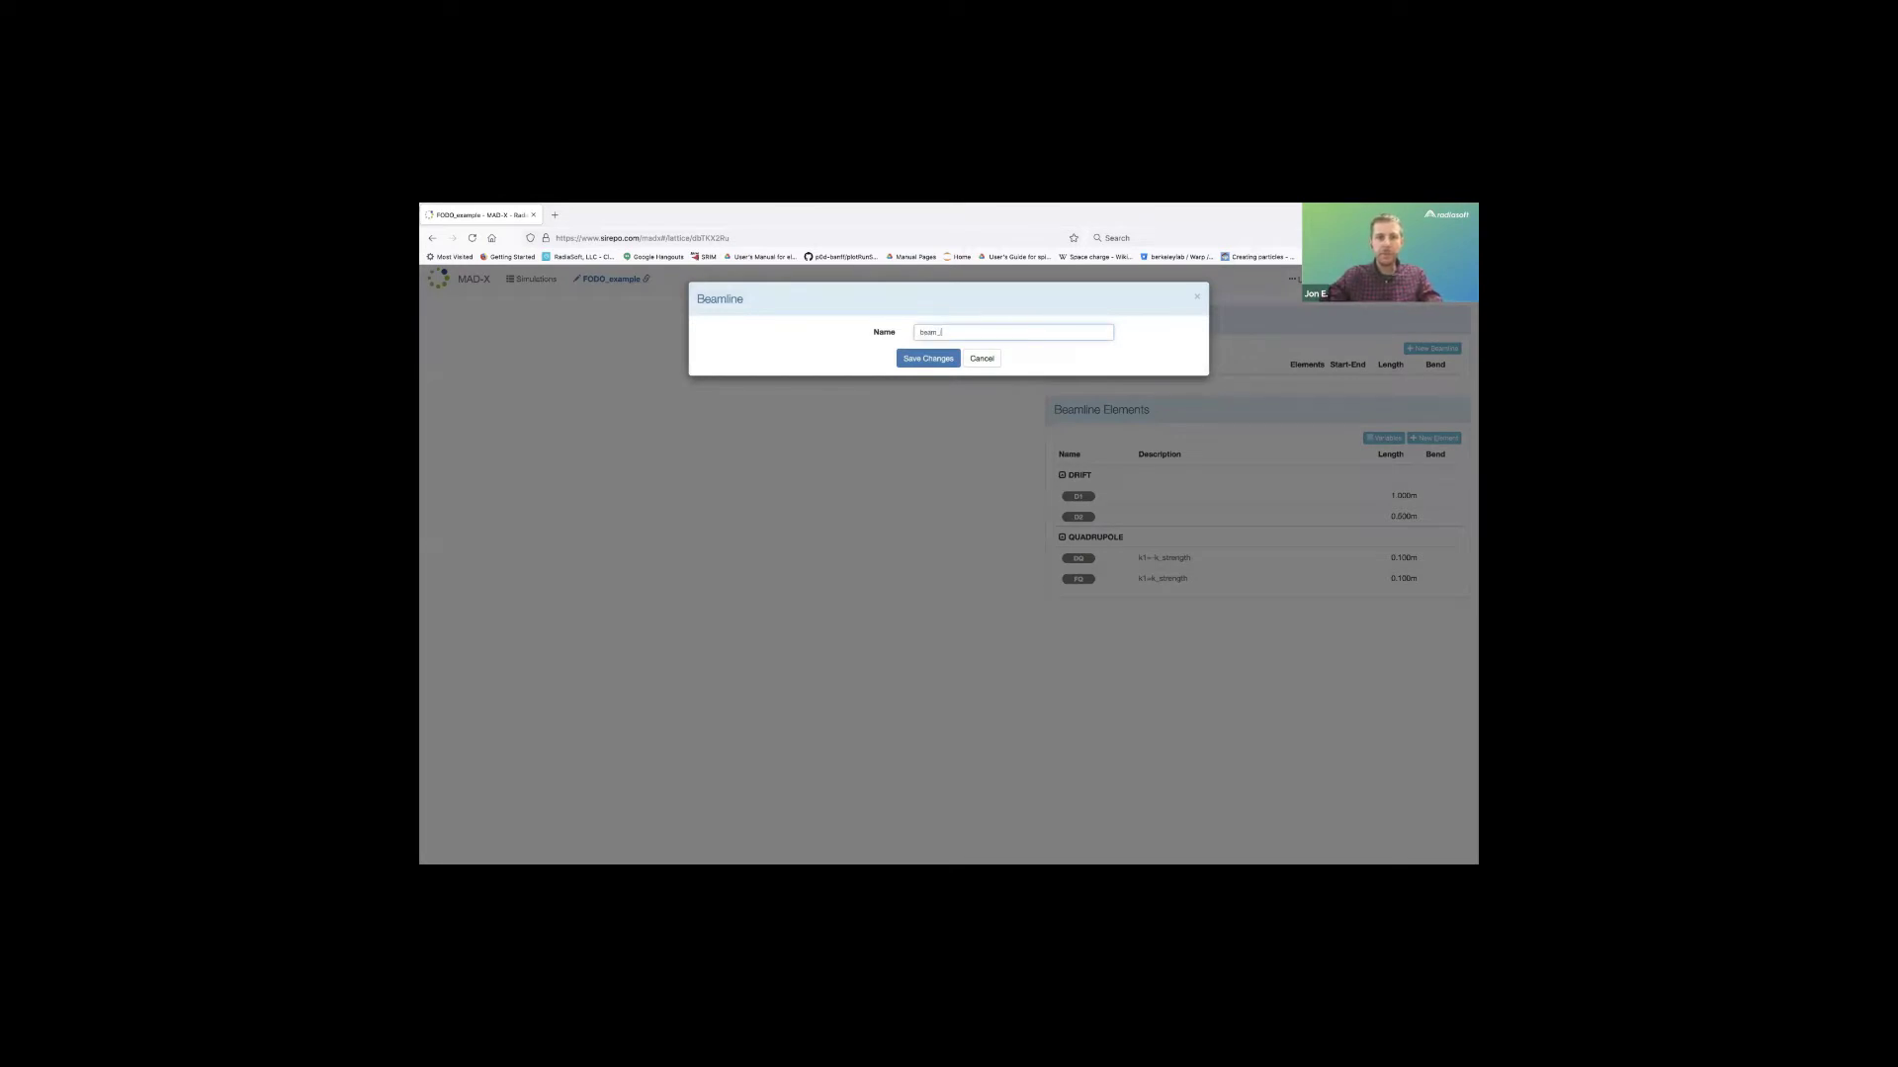
click(917, 357)
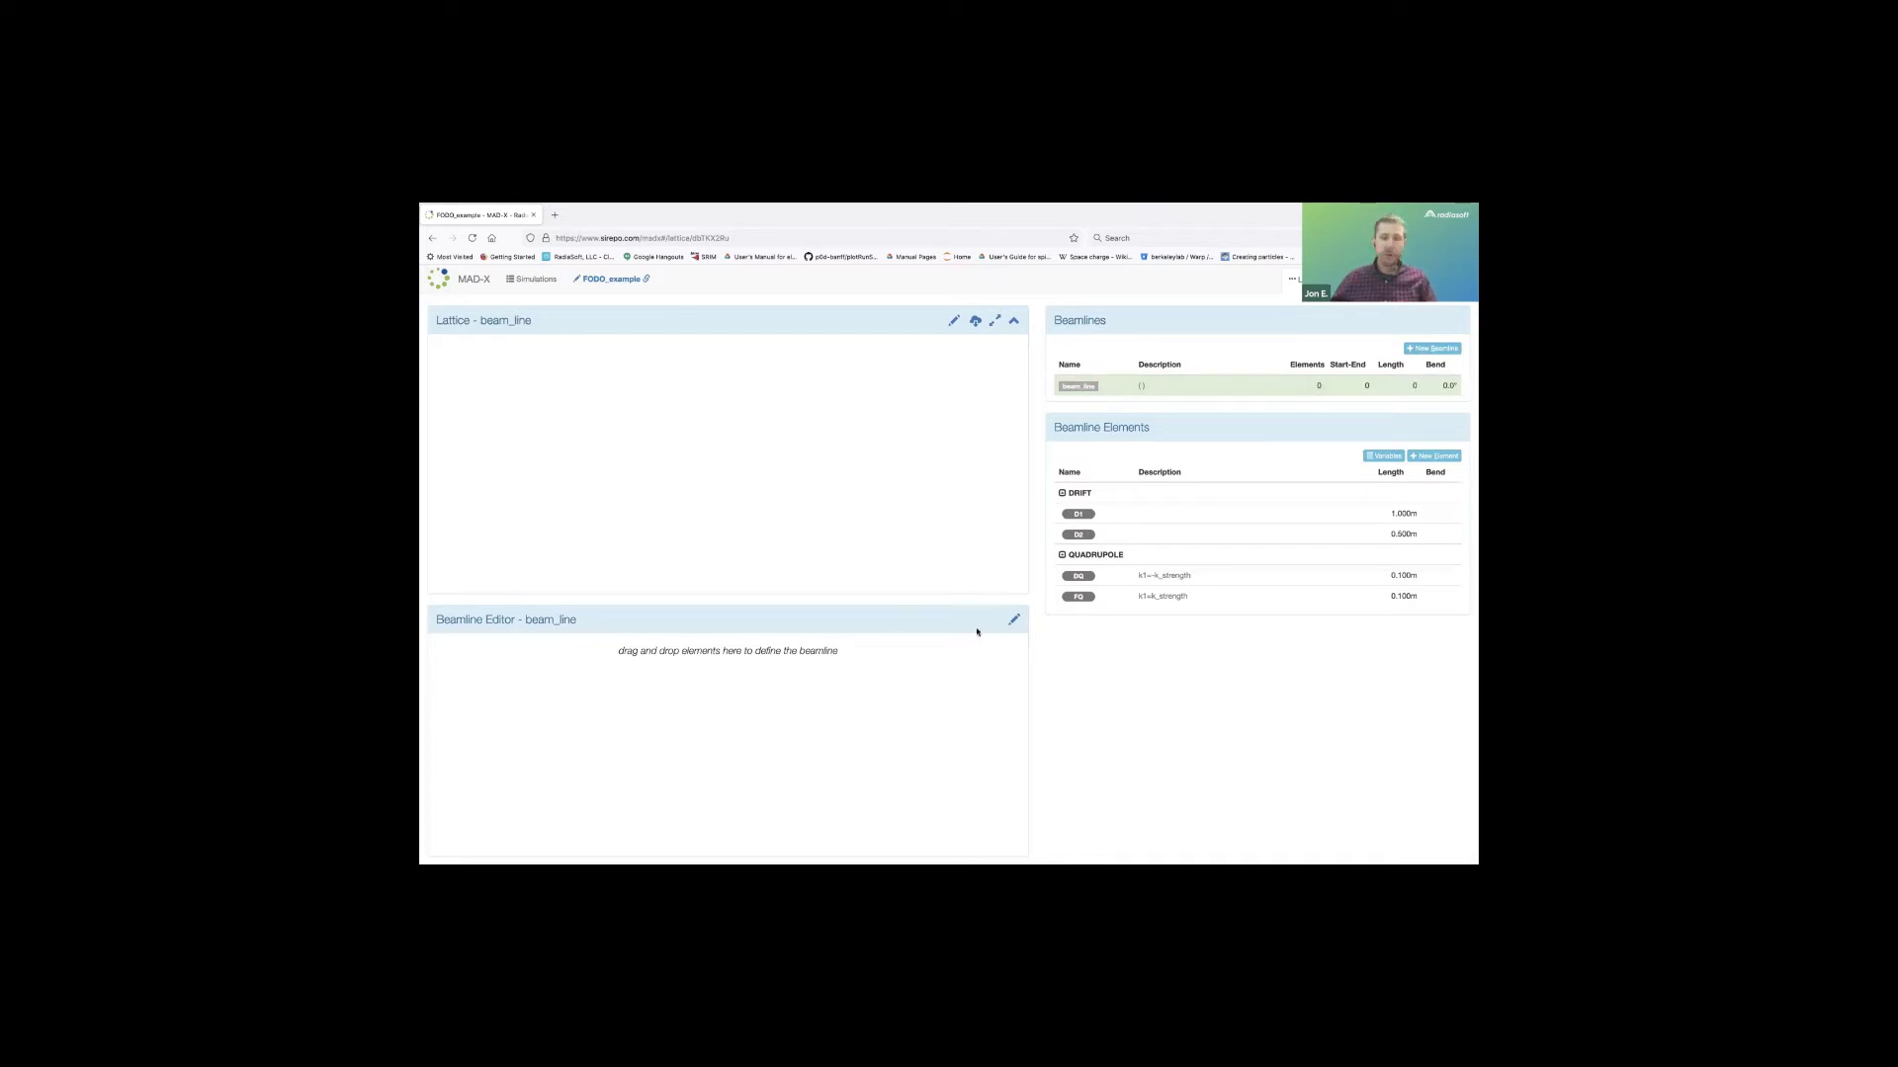
Assemble beam_line from the elements D1, FQ, D2, DQ and D1, in that order.
drag(1082, 518, 456, 681)
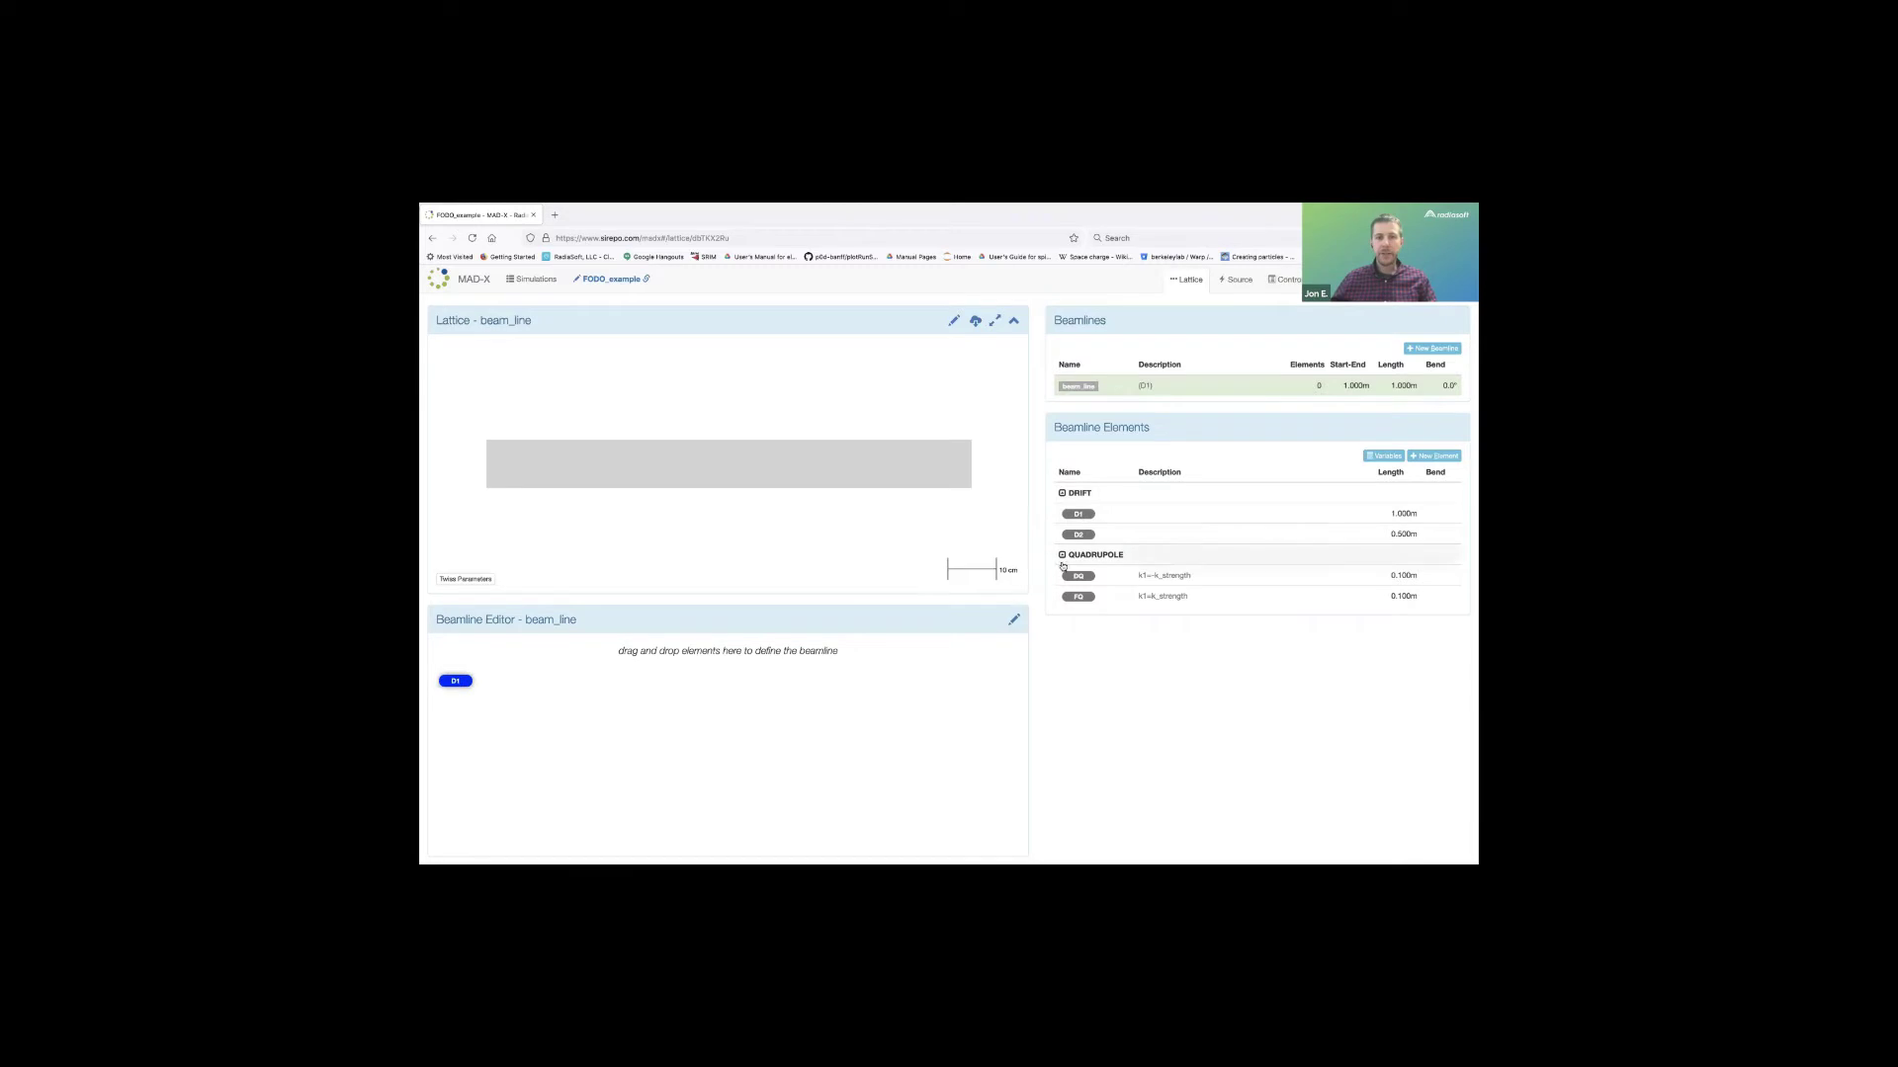
drag(1081, 594, 505, 681)
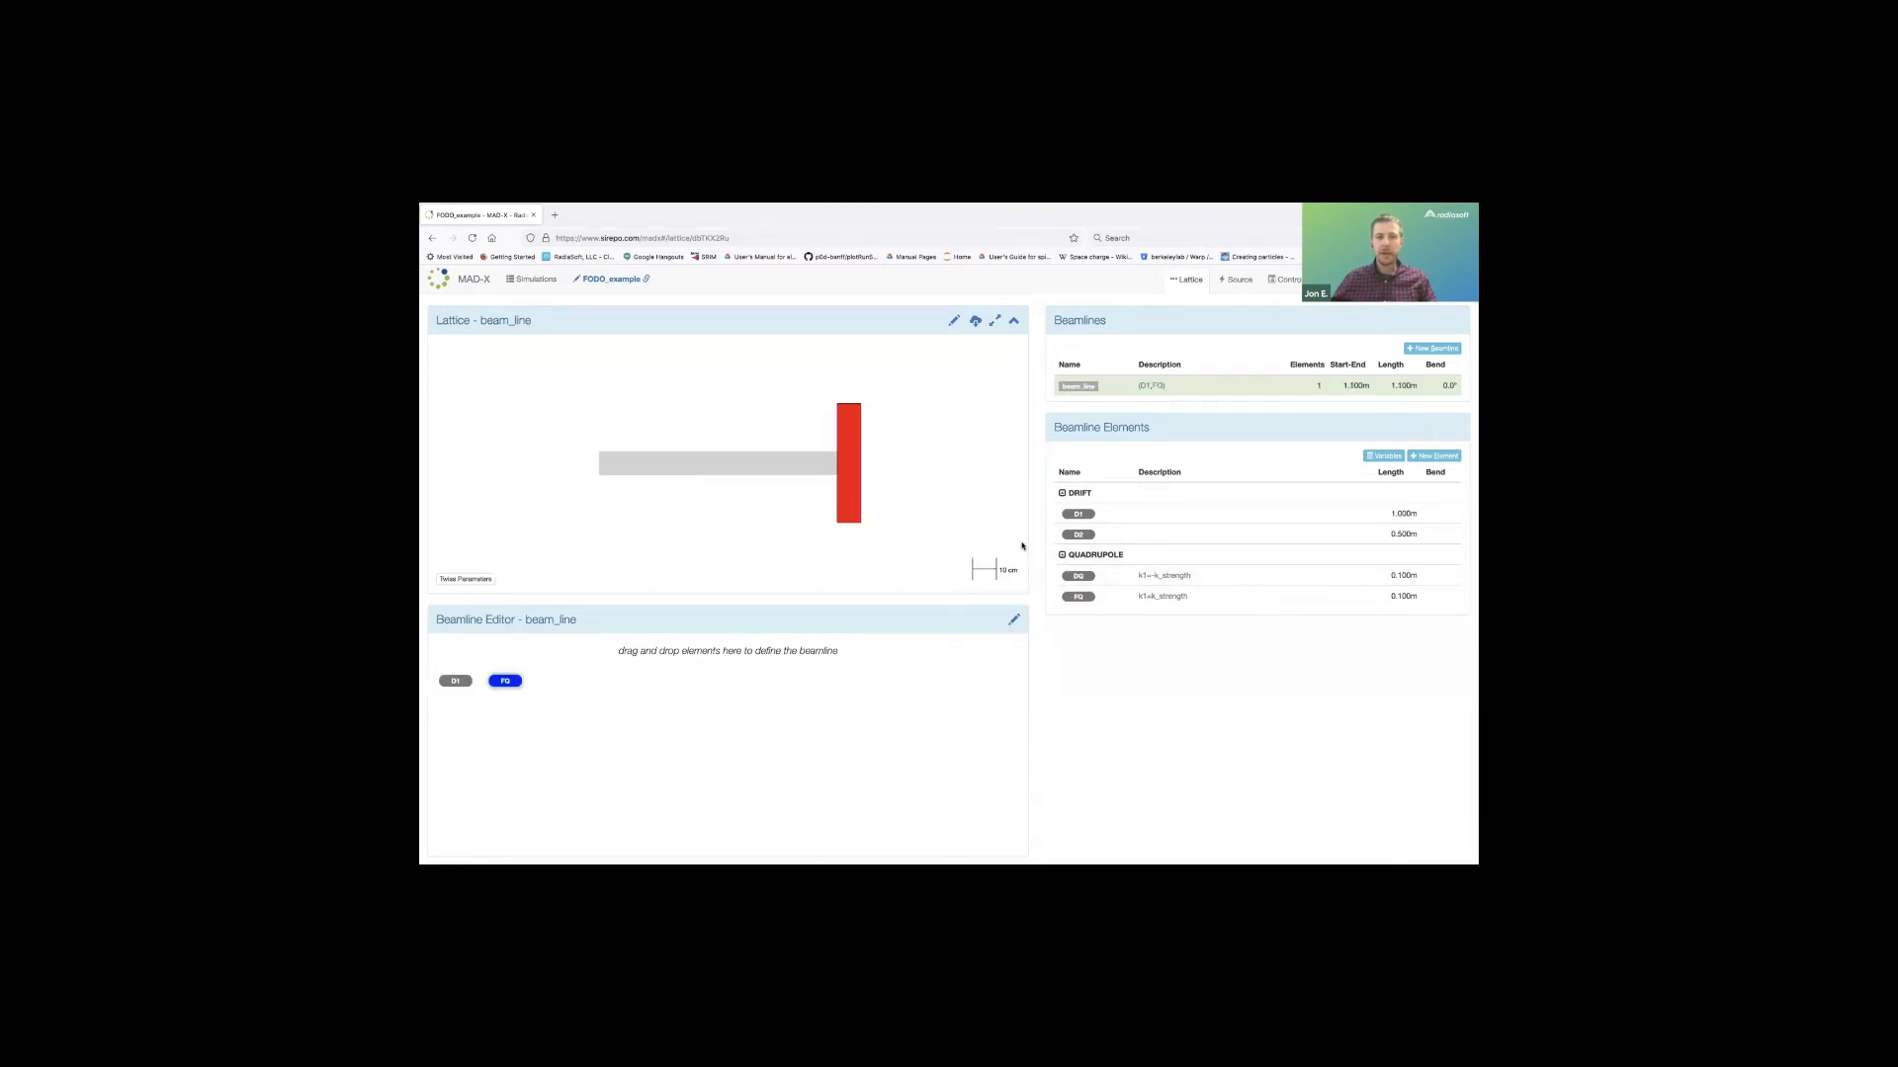
drag(1087, 535, 554, 681)
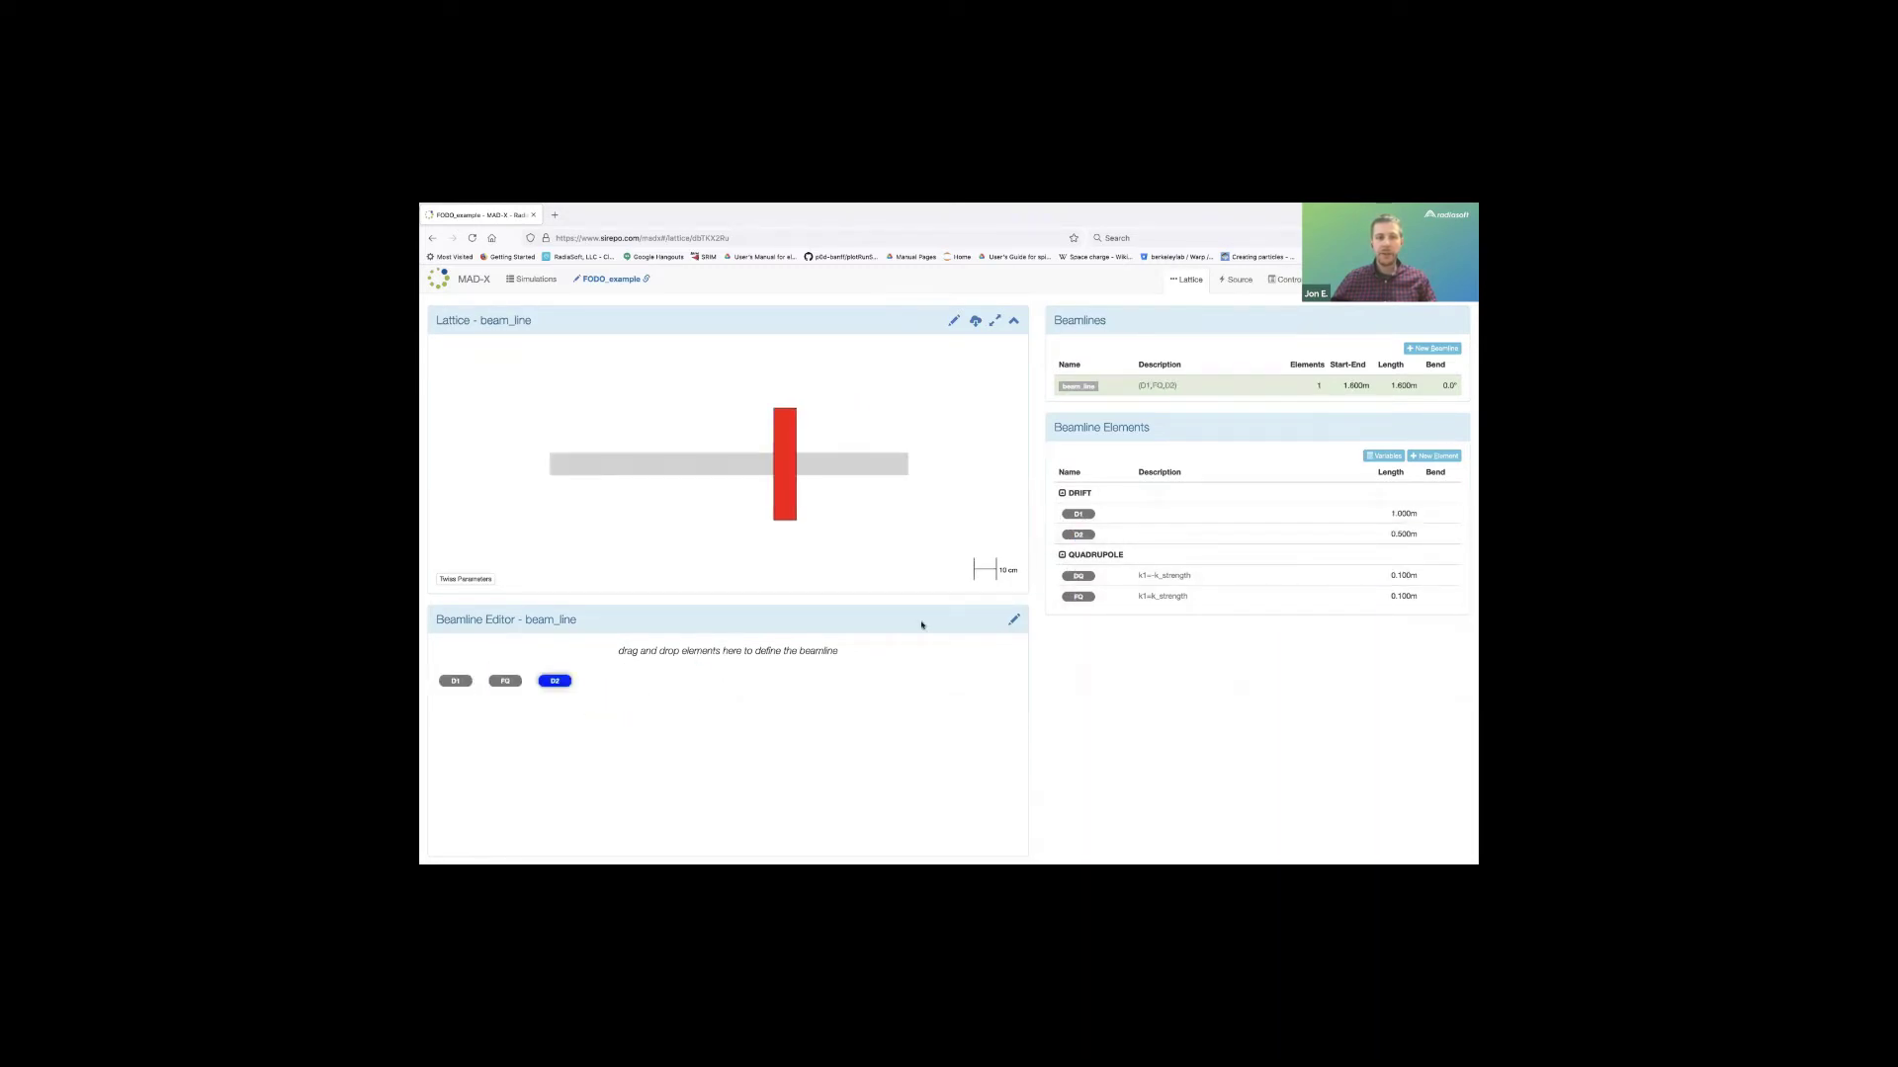
drag(1078, 575, 604, 681)
drag(1084, 518, 686, 672)
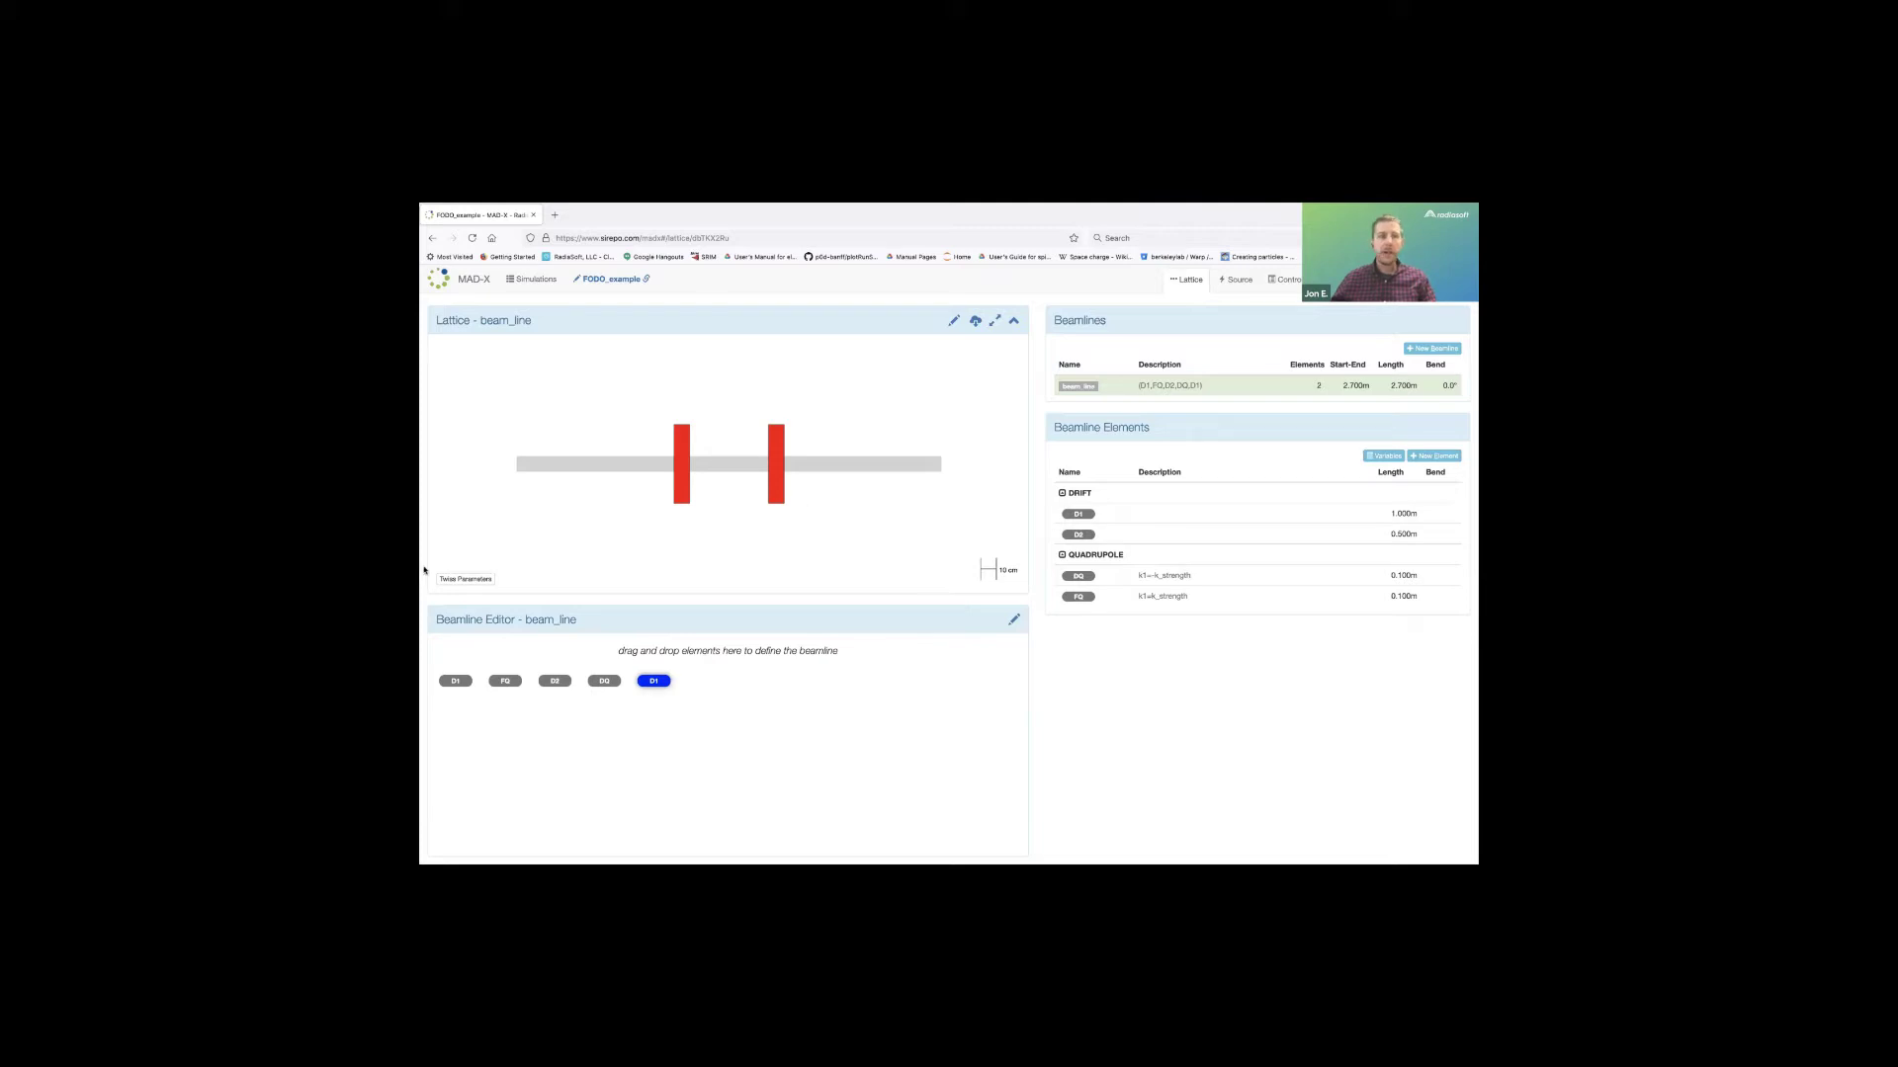
View the beamline's Twiss parameters, plotting alfx as the Y1 value and alfy as the Y2 value, and close the plot.
click(464, 579)
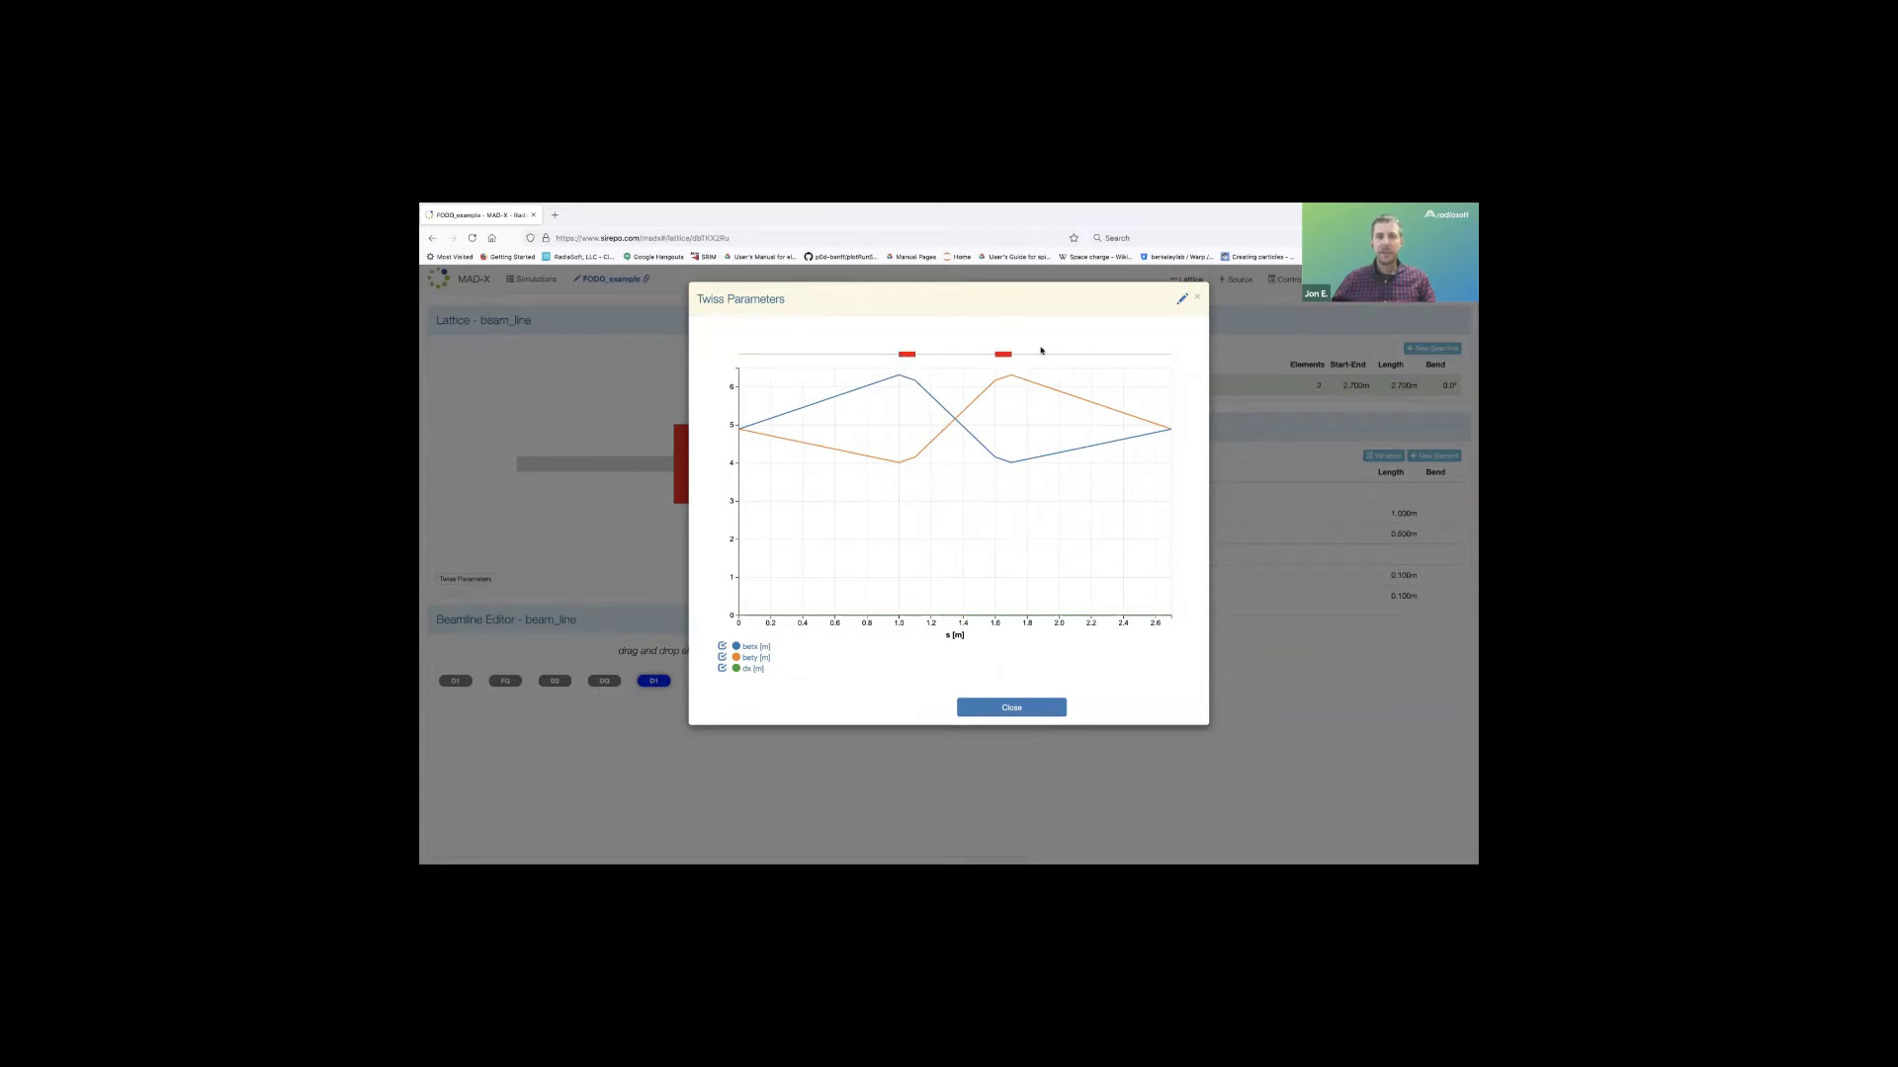
click(1182, 302)
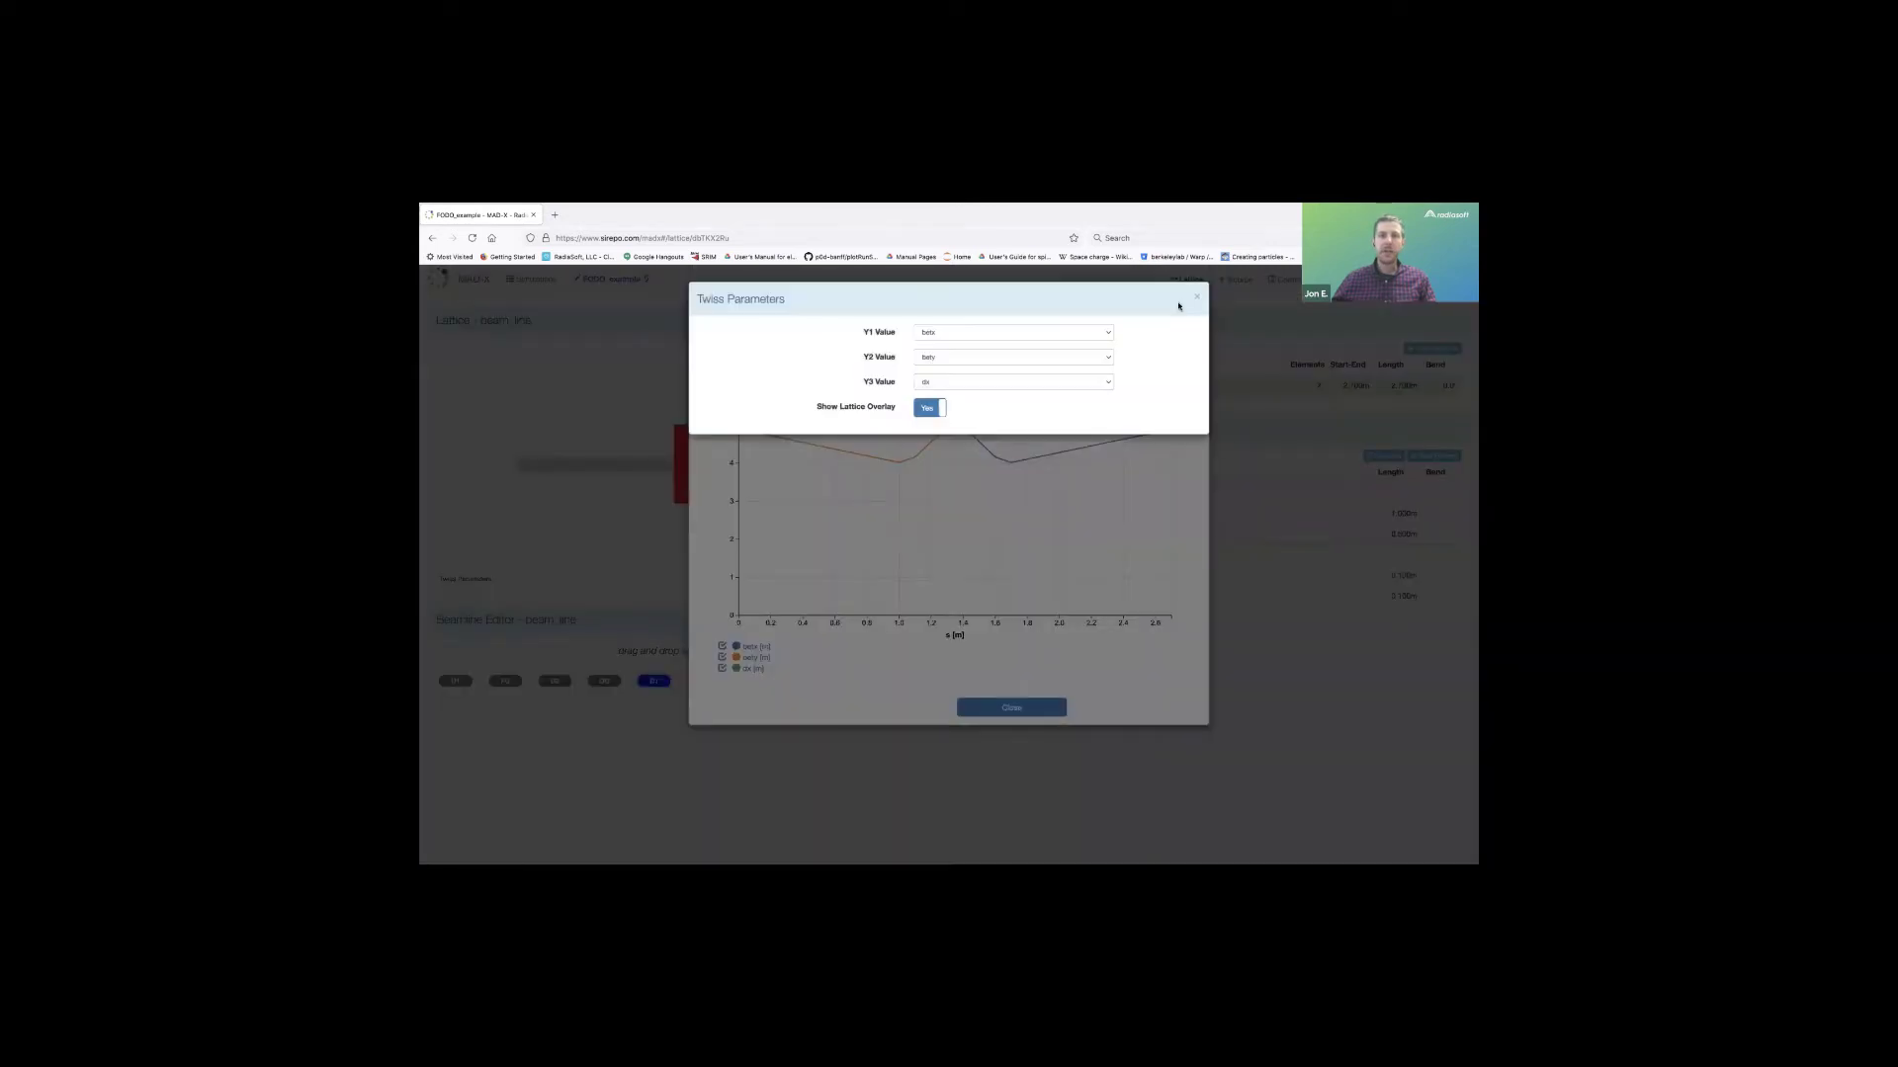
click(1061, 333)
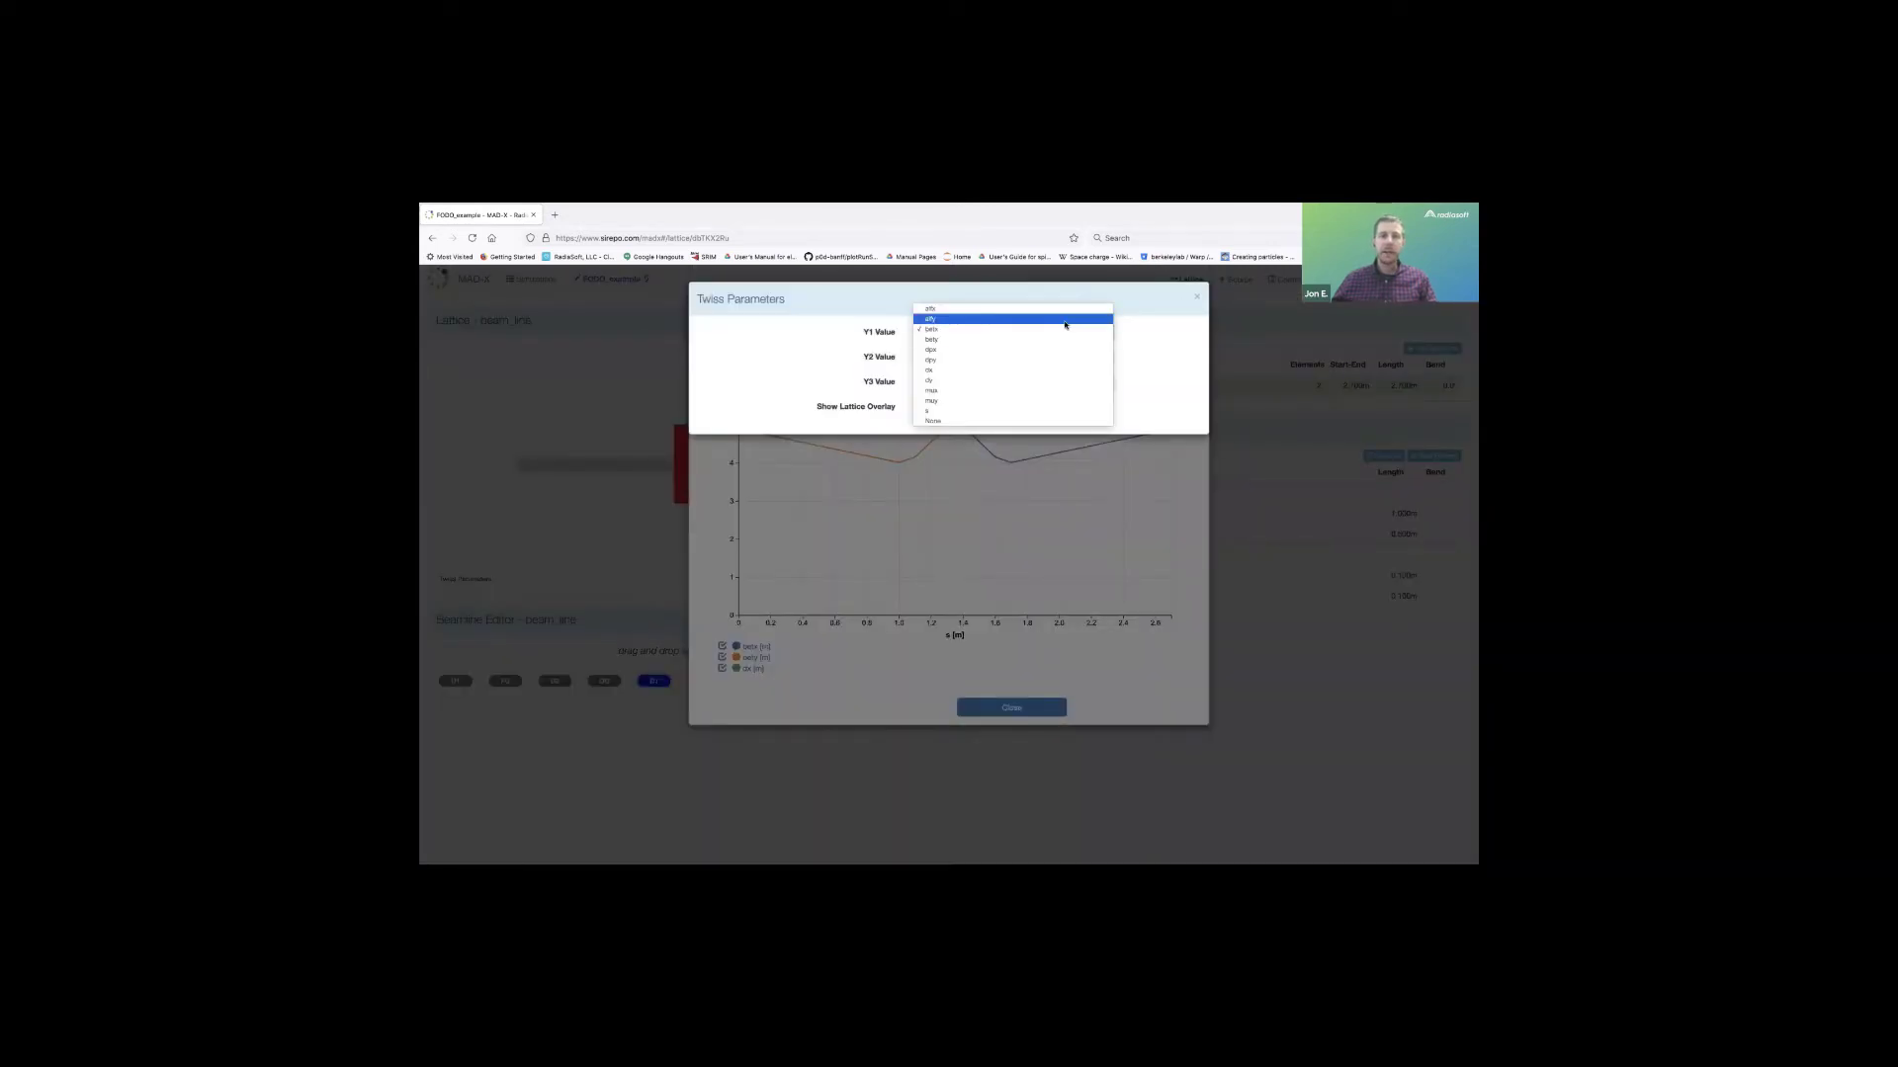
click(1064, 316)
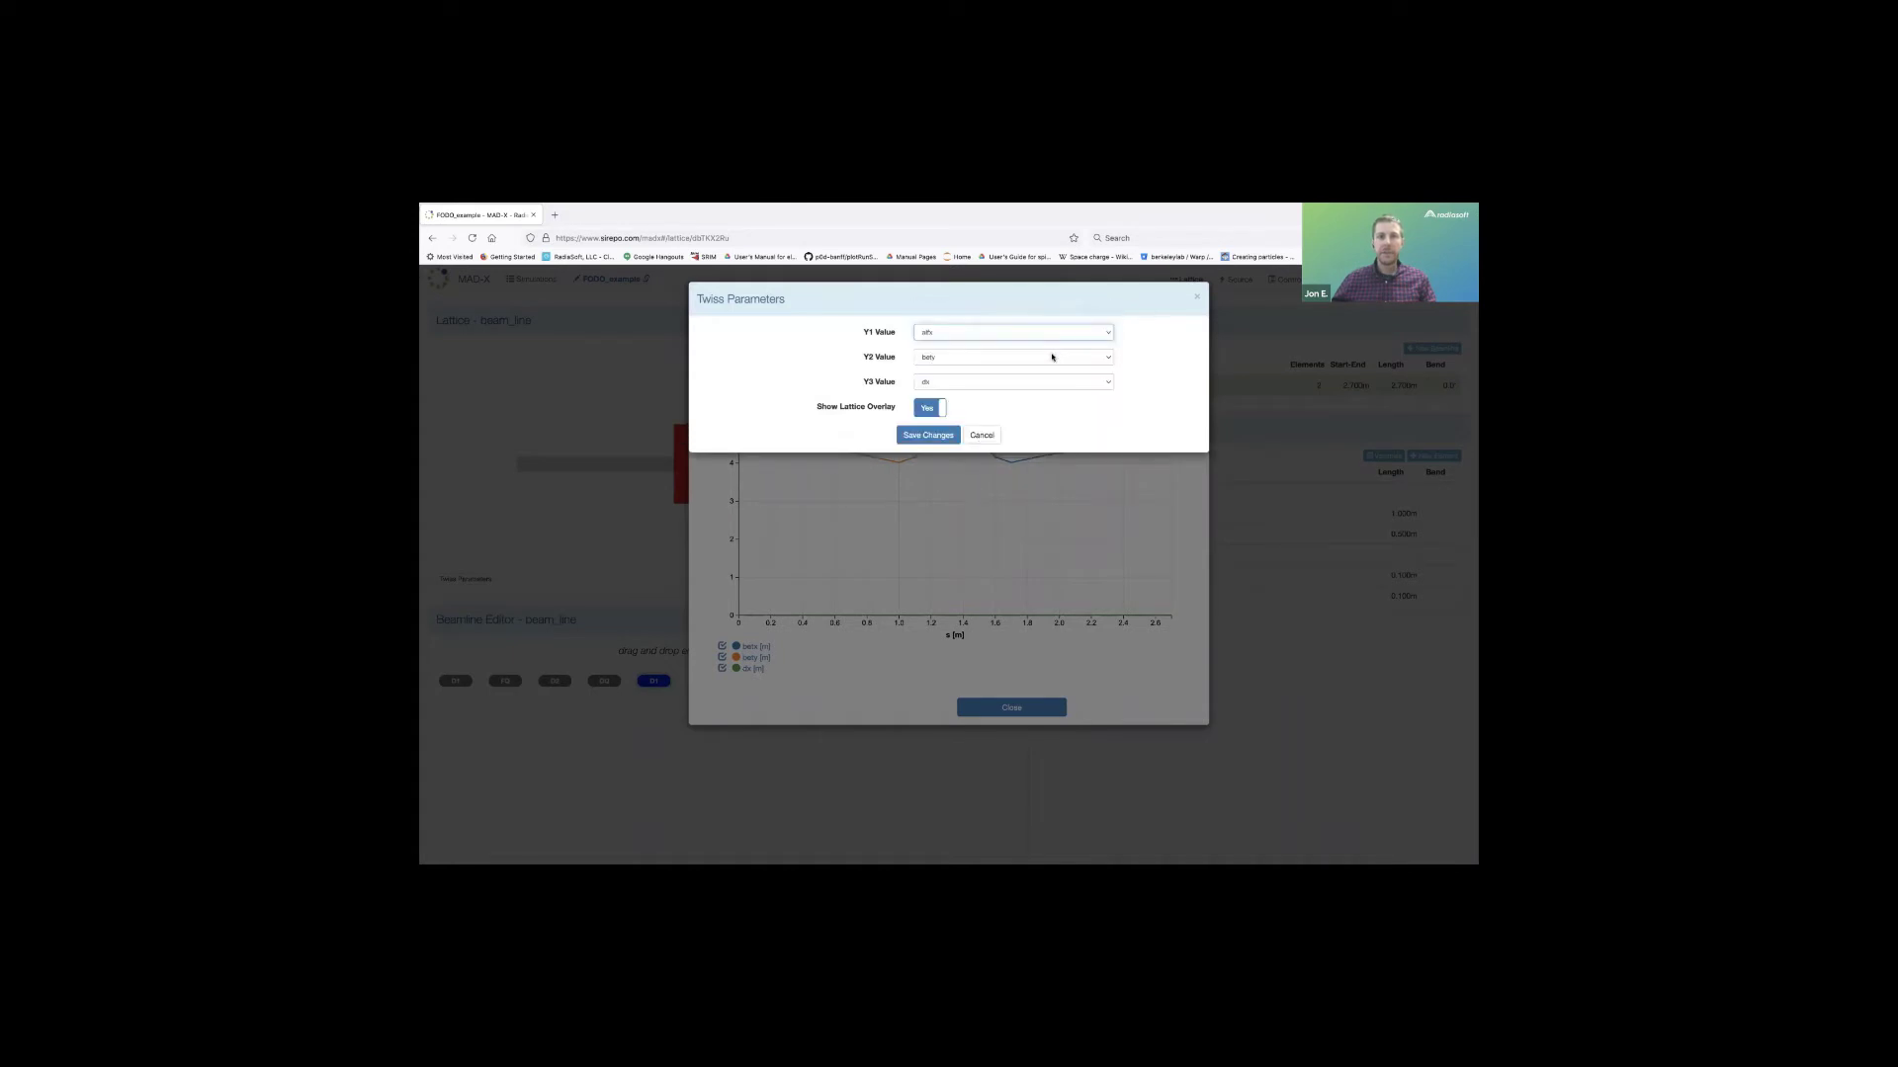
click(1053, 357)
click(1049, 337)
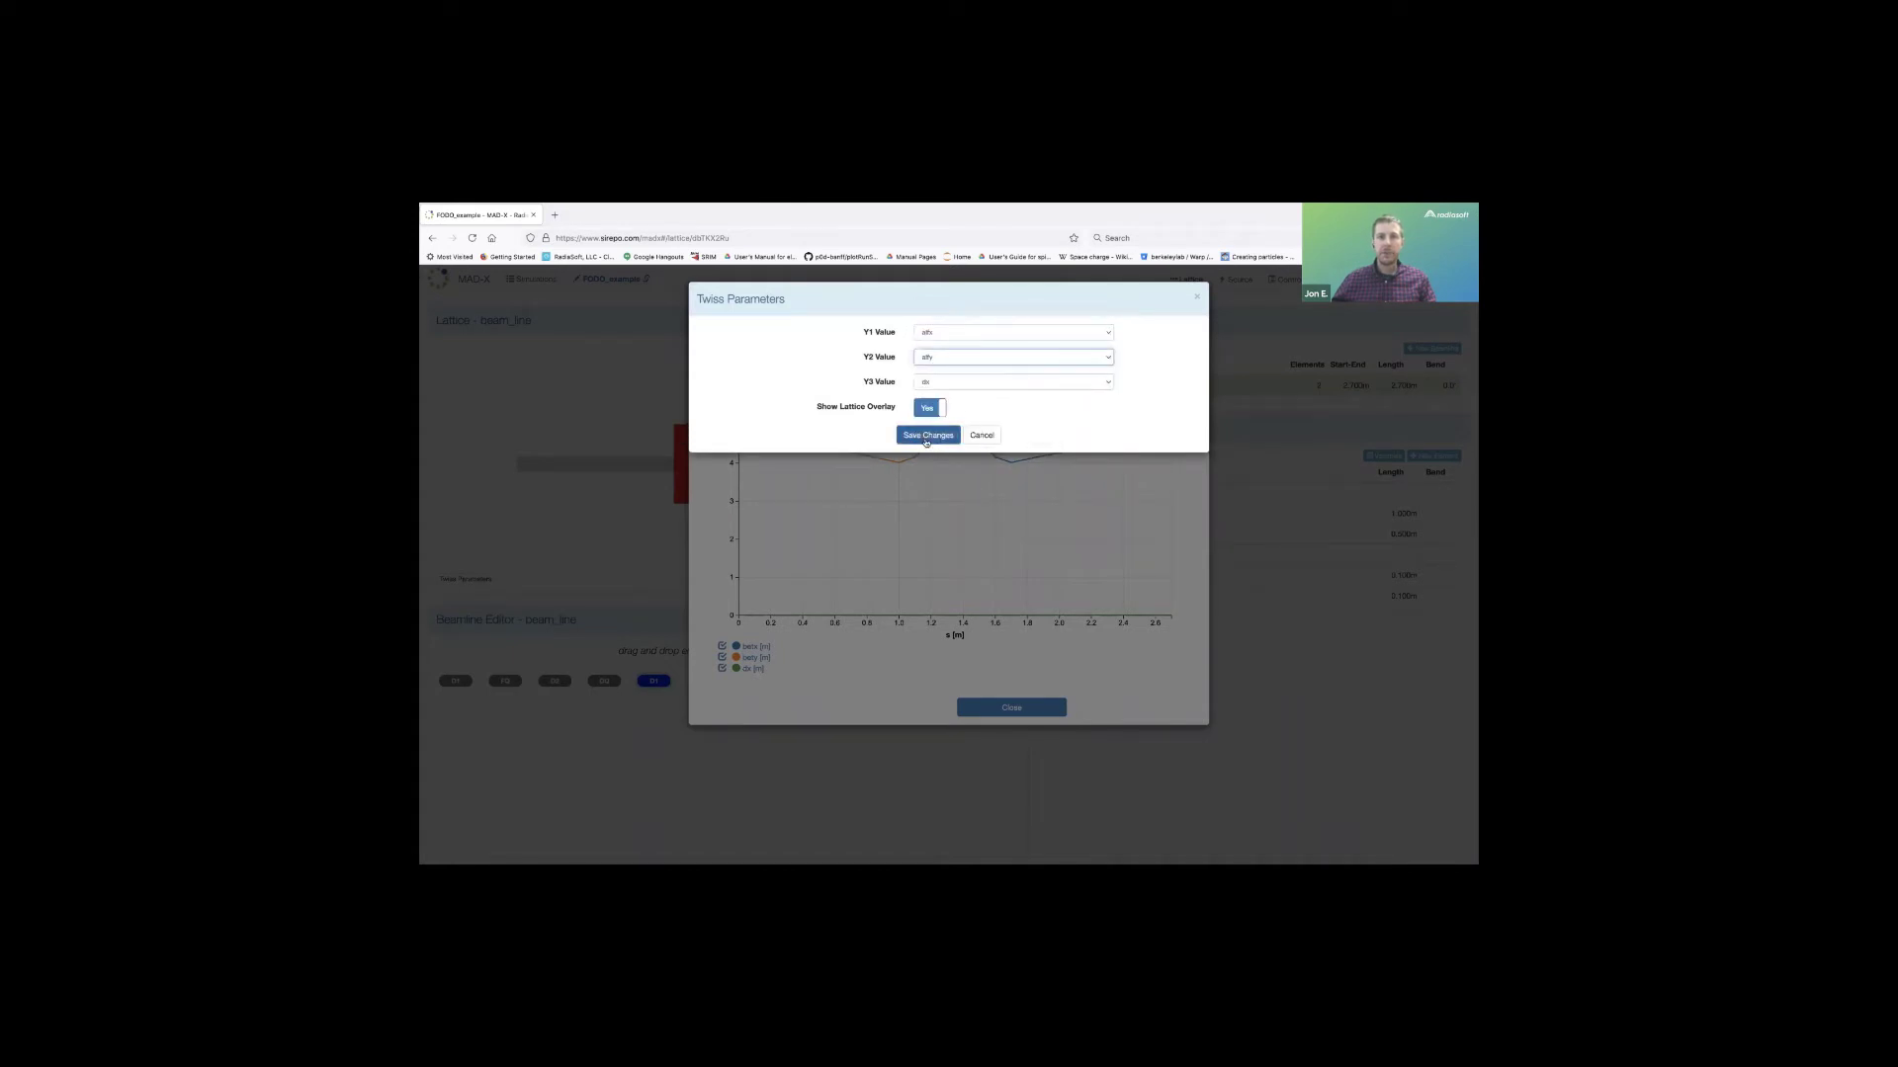
click(926, 436)
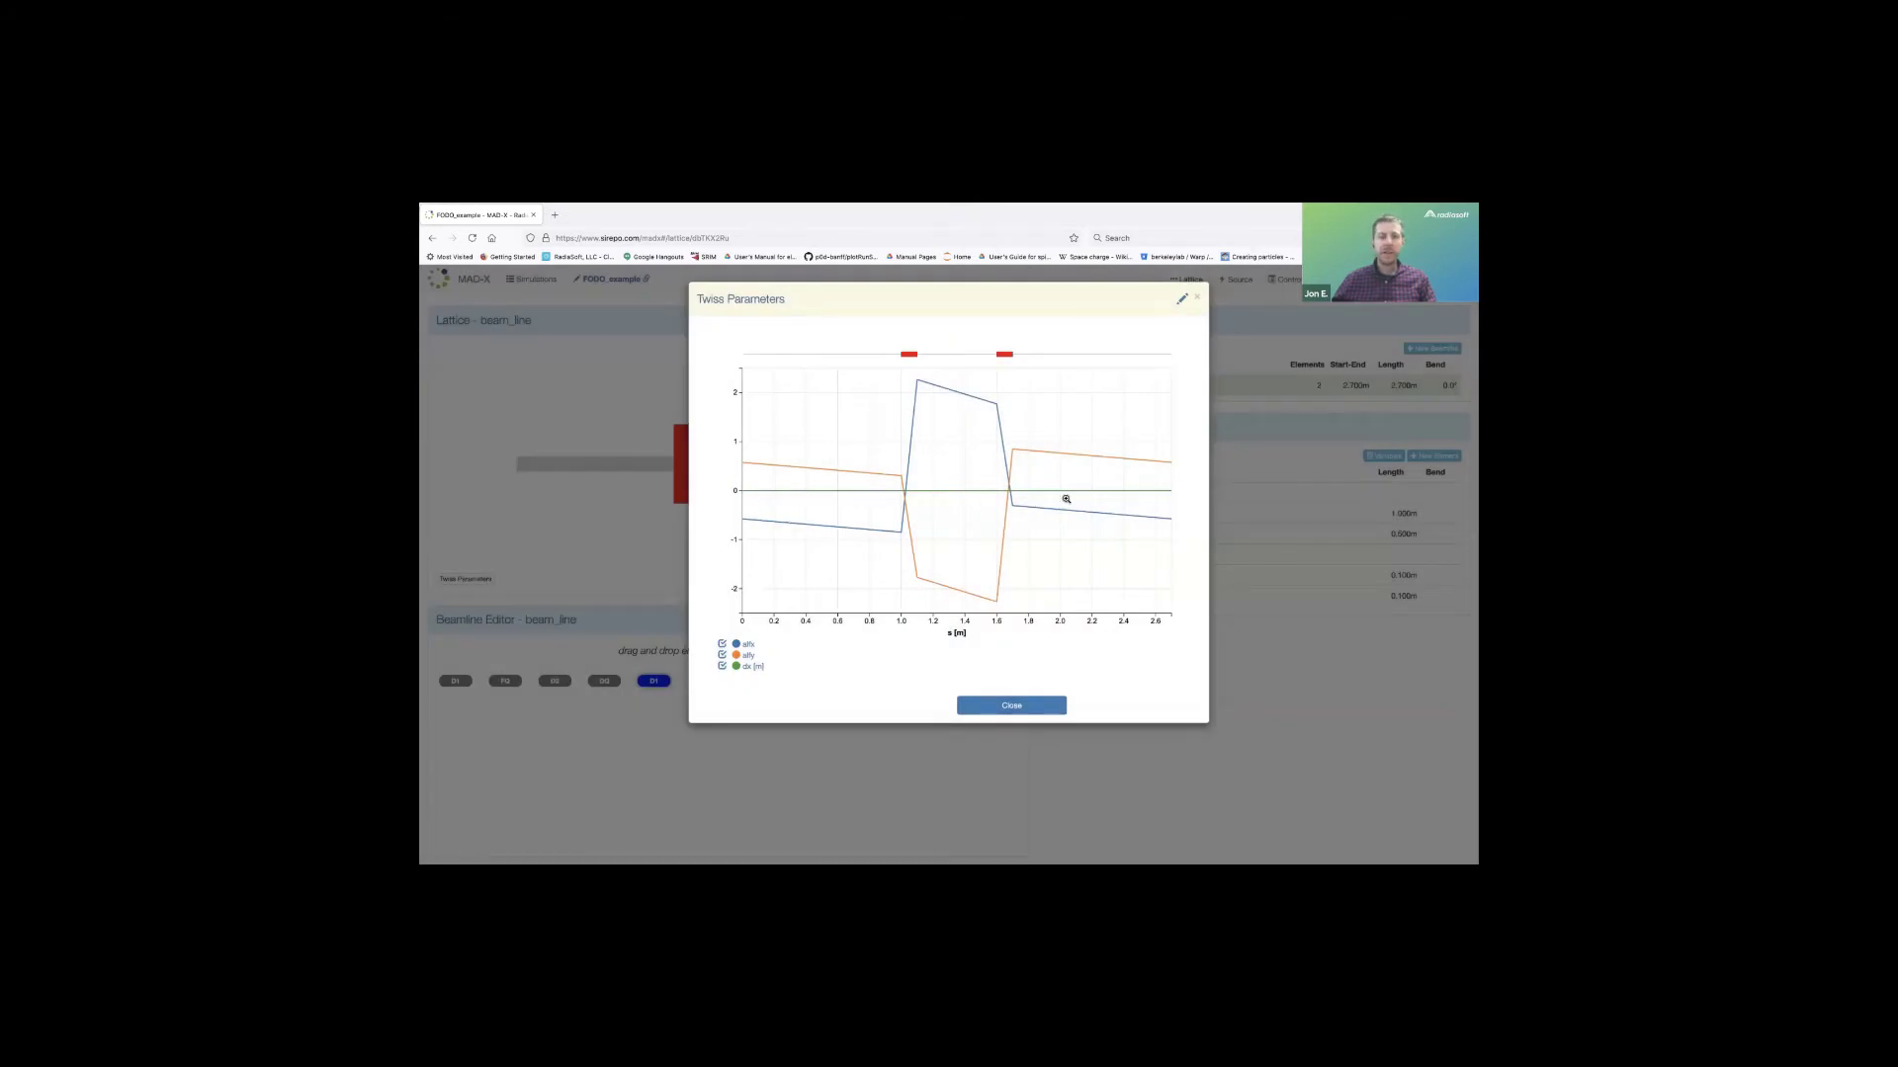
click(1033, 709)
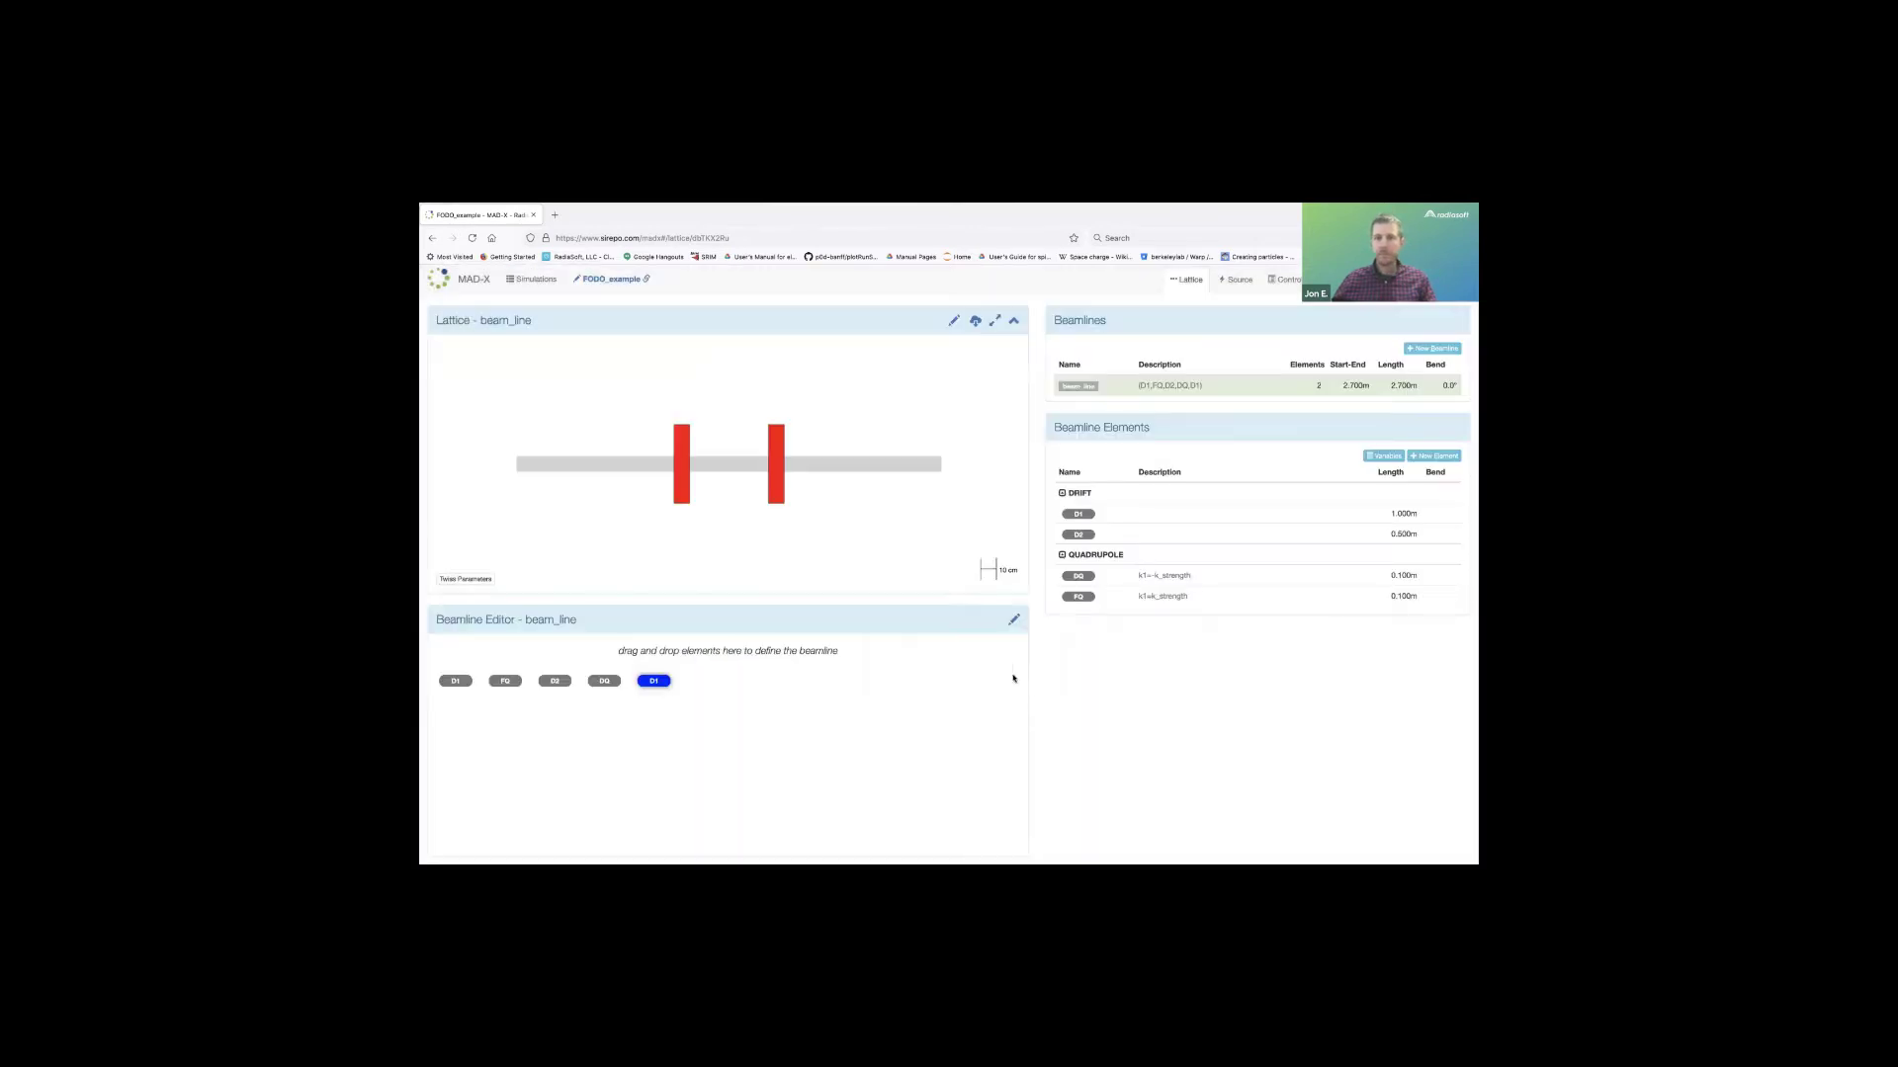
Set the length of quadrupole DQ to 0.2 m and save it.
mouse_move(1176, 536)
mouse_move(1282, 596)
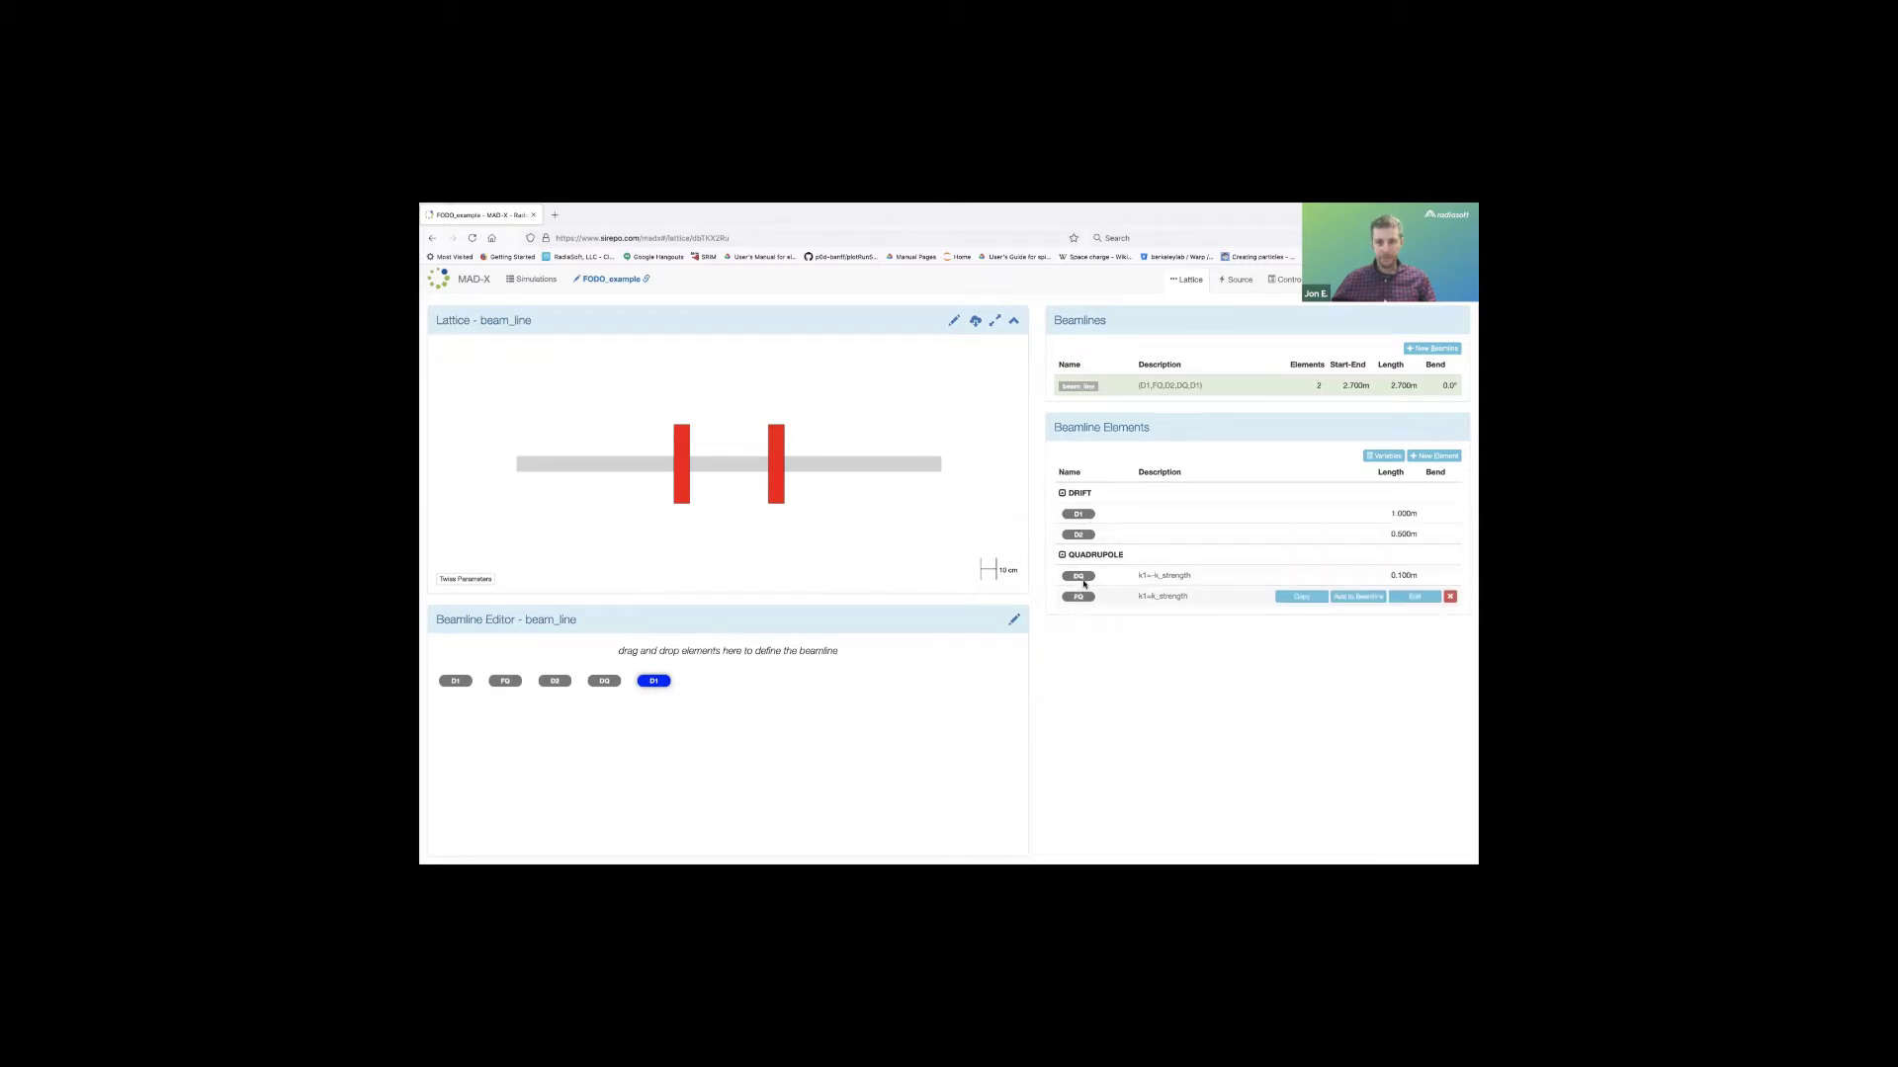
mouse_move(1408, 576)
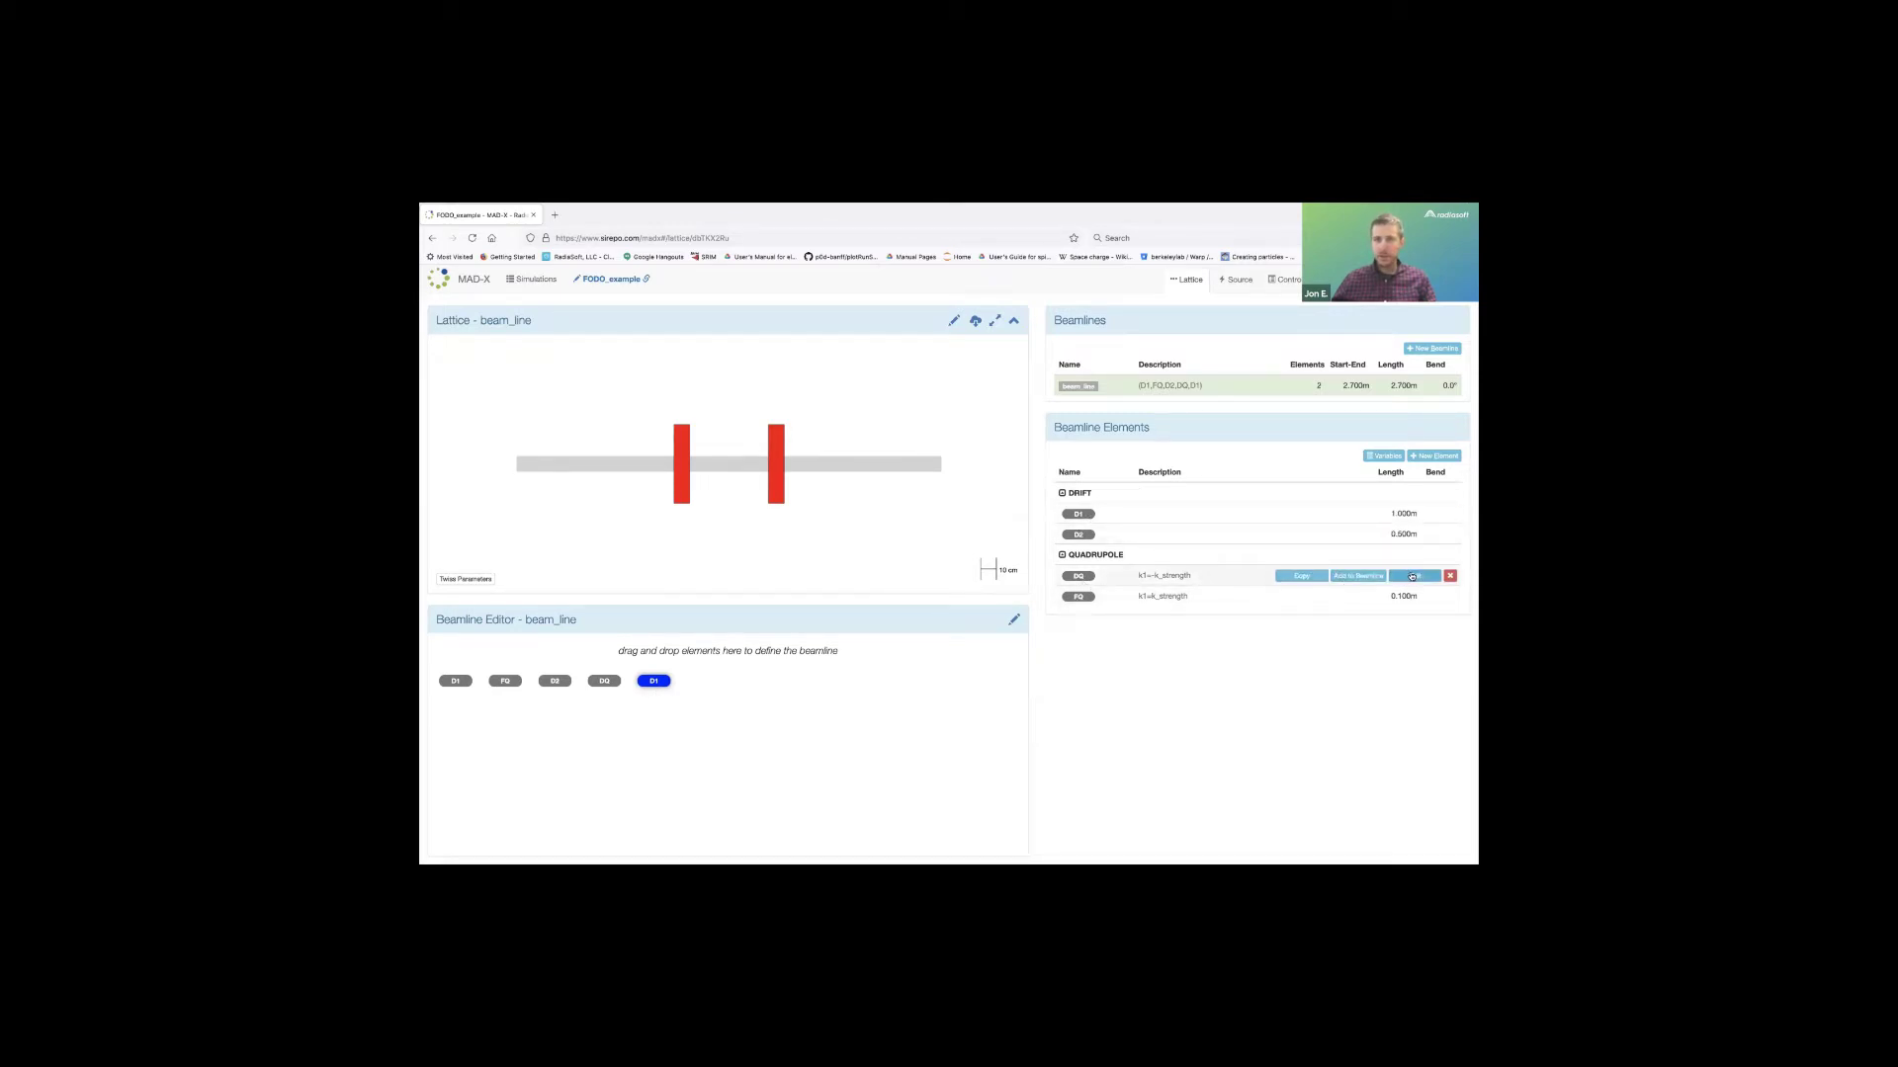
click(1411, 577)
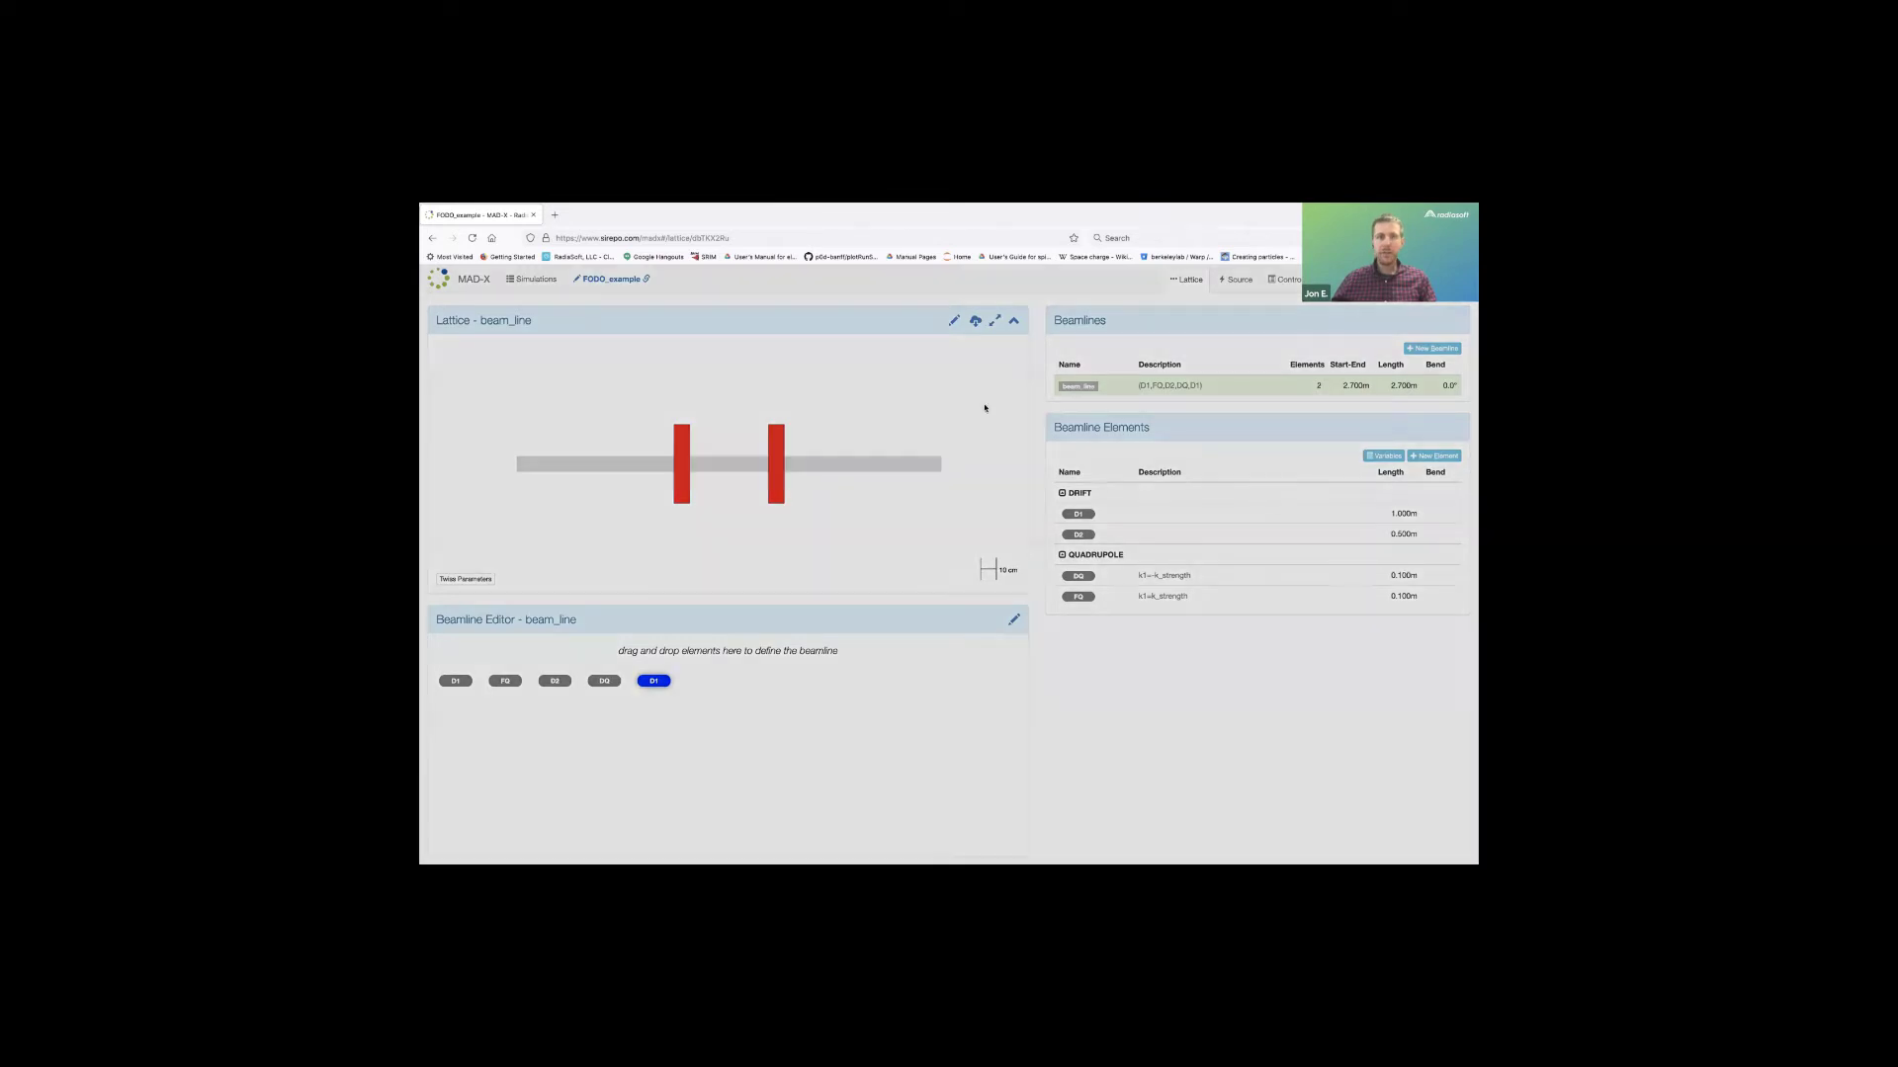
click(1102, 391)
key(BackSpace)
text(2)
click(928, 574)
Insert D2 and FQ between DQ and the final D1 in the beamline, and set drift D2's length to 0.25 m.
drag(1068, 595, 654, 682)
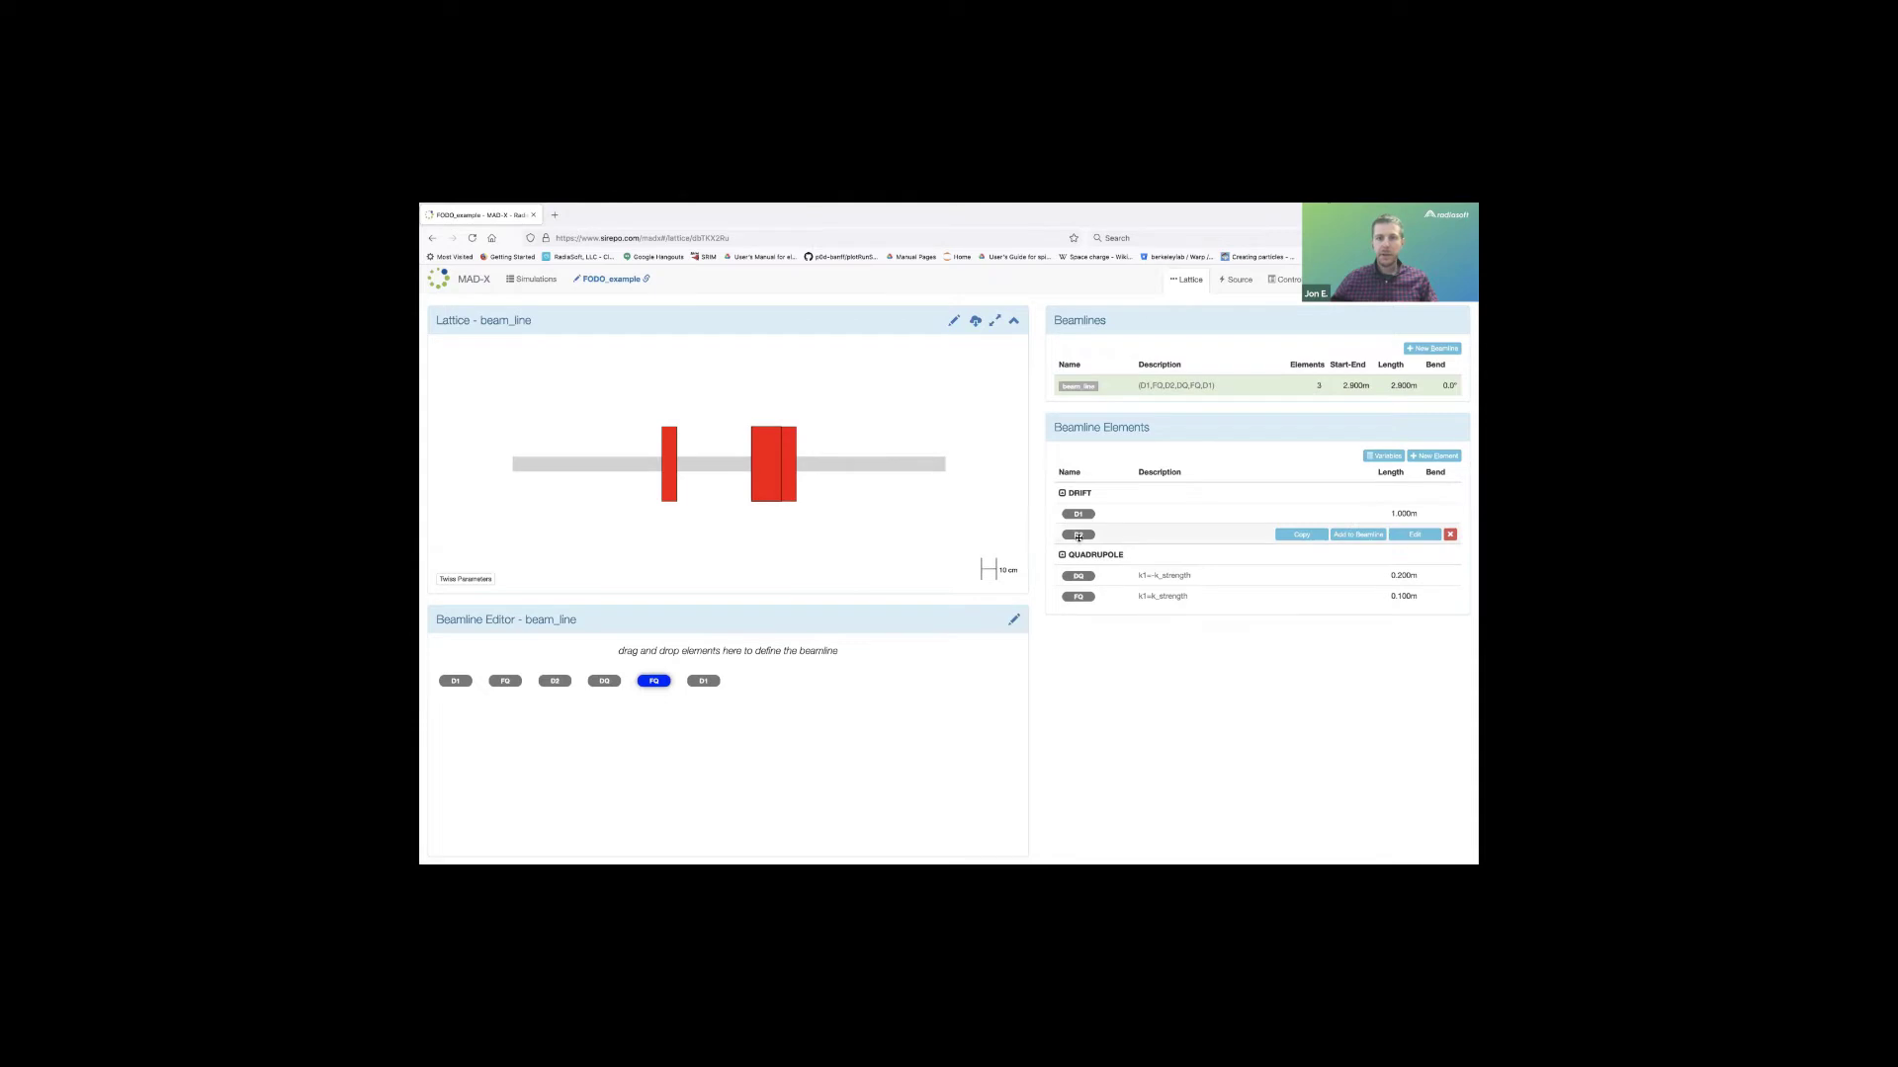
drag(1078, 535, 644, 683)
click(1415, 535)
click(1104, 376)
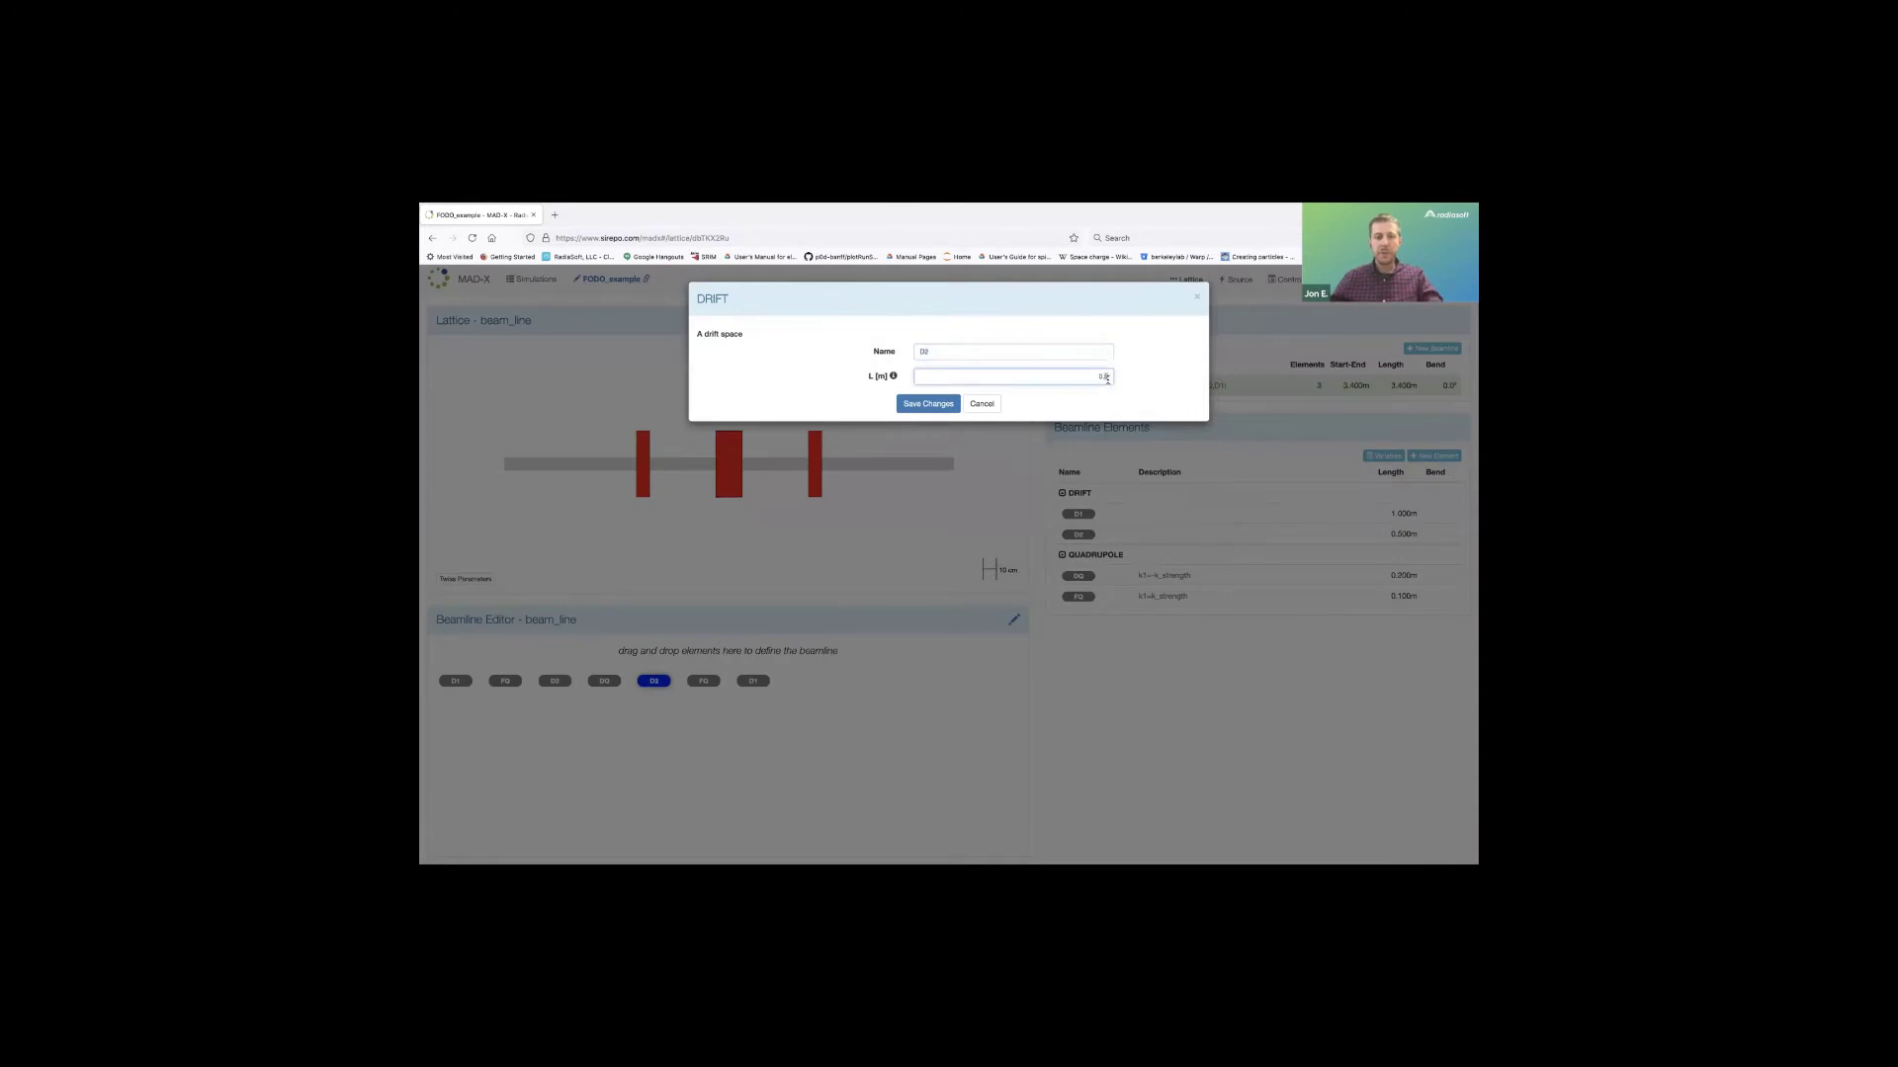
click(944, 404)
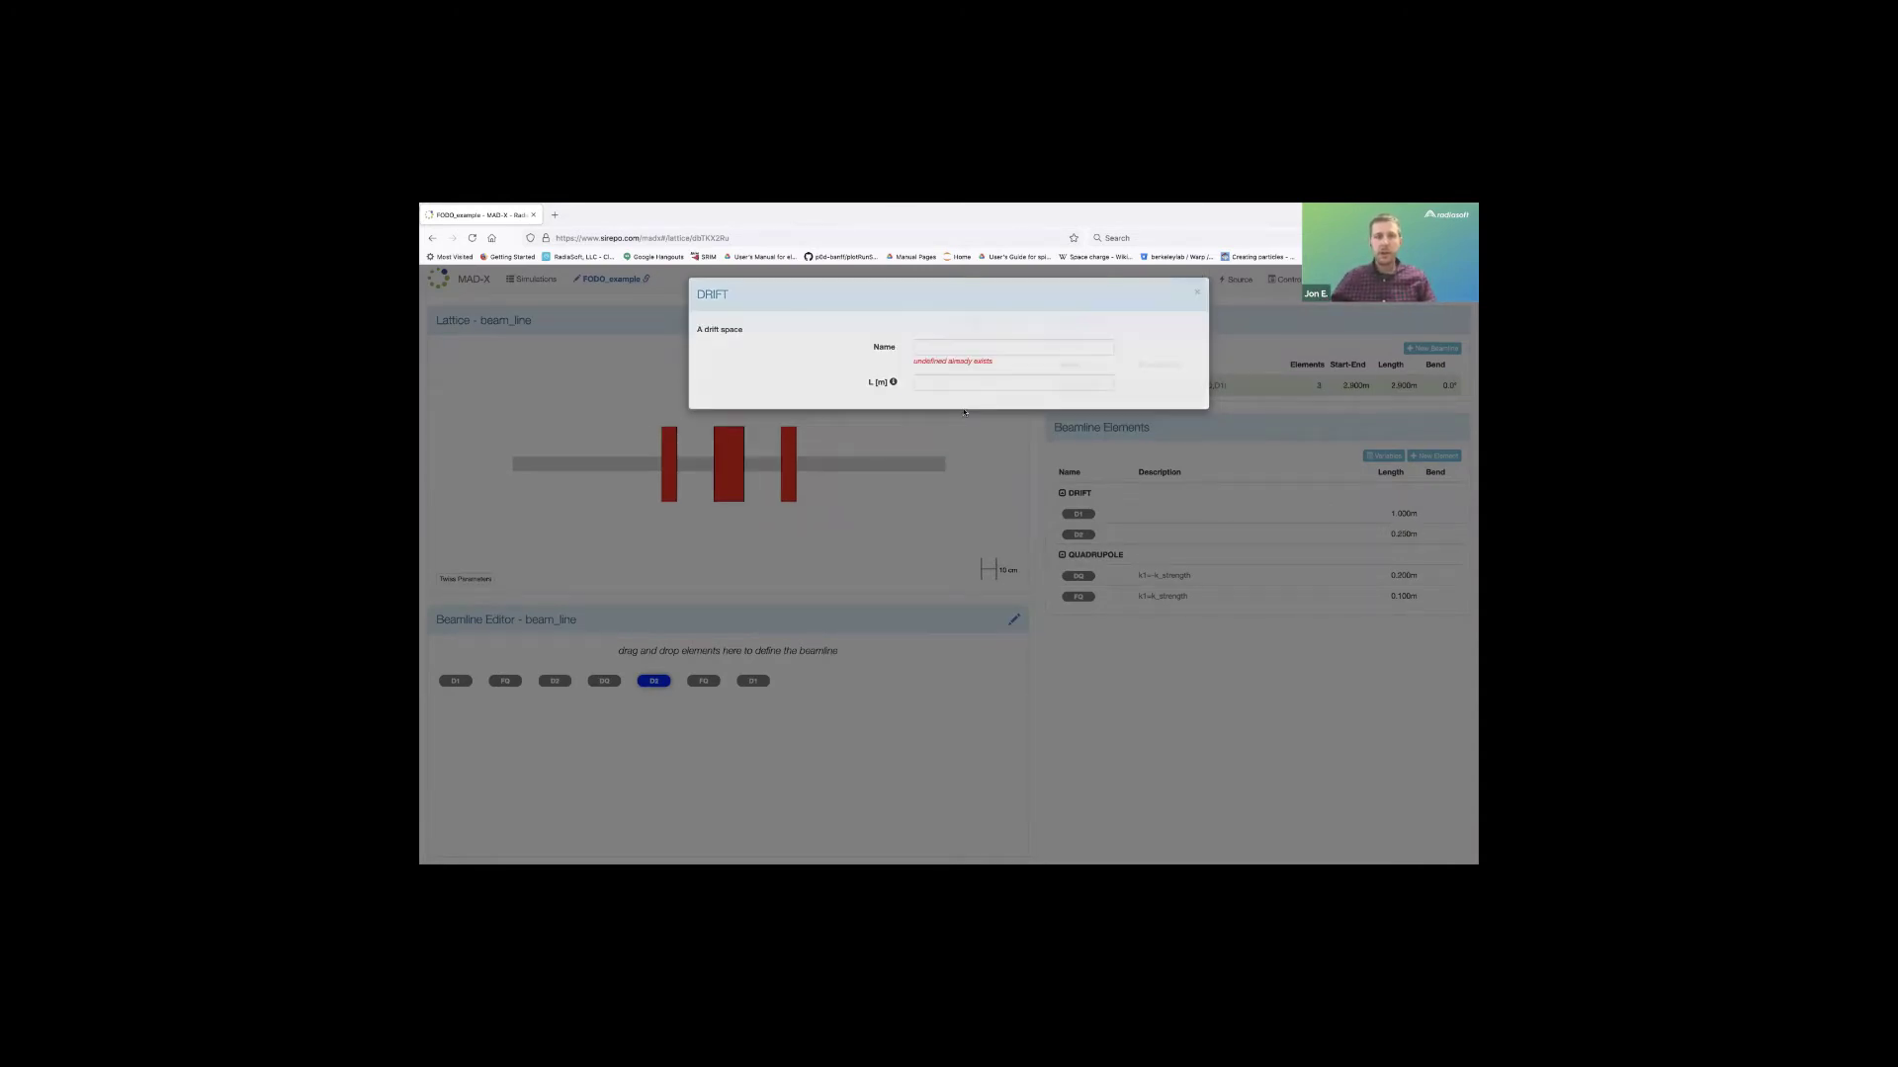
Review the updated lattice's Twiss parameters with betx as the Y1 value and bety as the Y2 value, closing the plot when done.
click(485, 580)
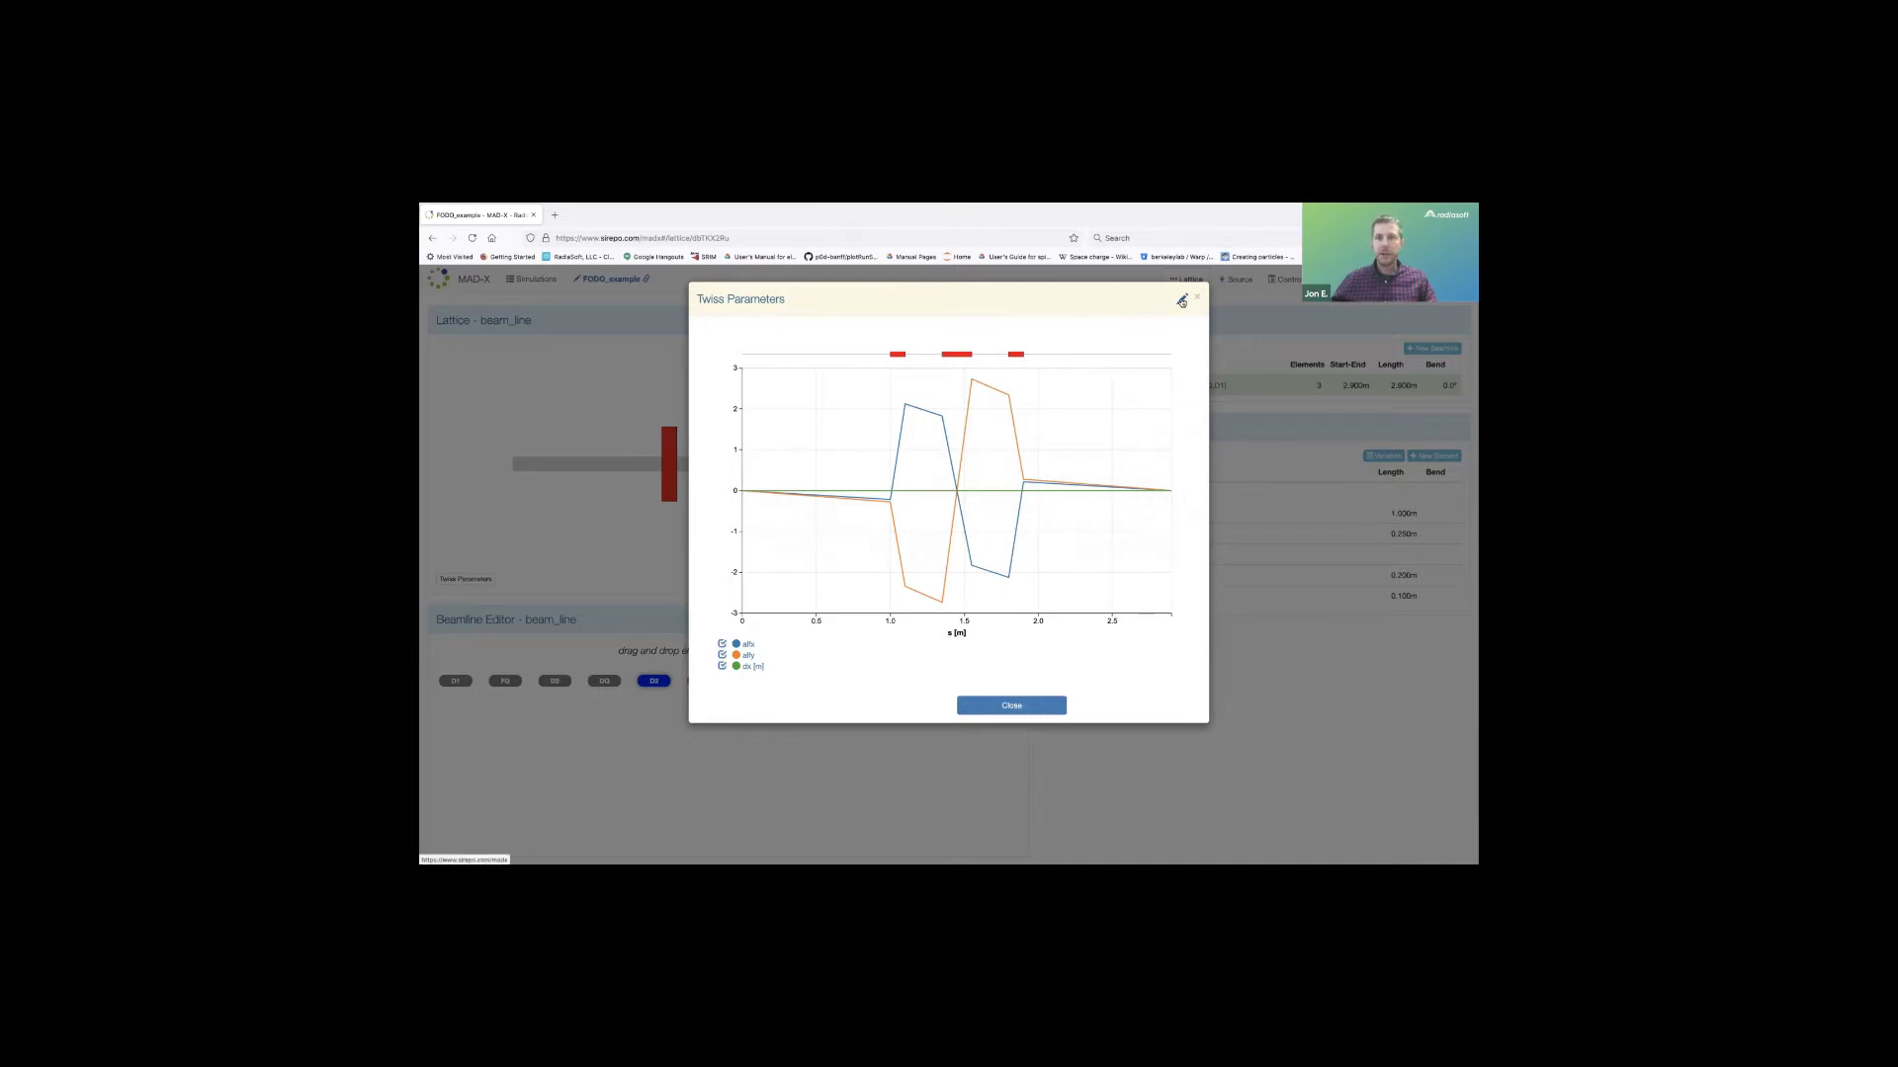
click(988, 332)
click(987, 356)
click(986, 357)
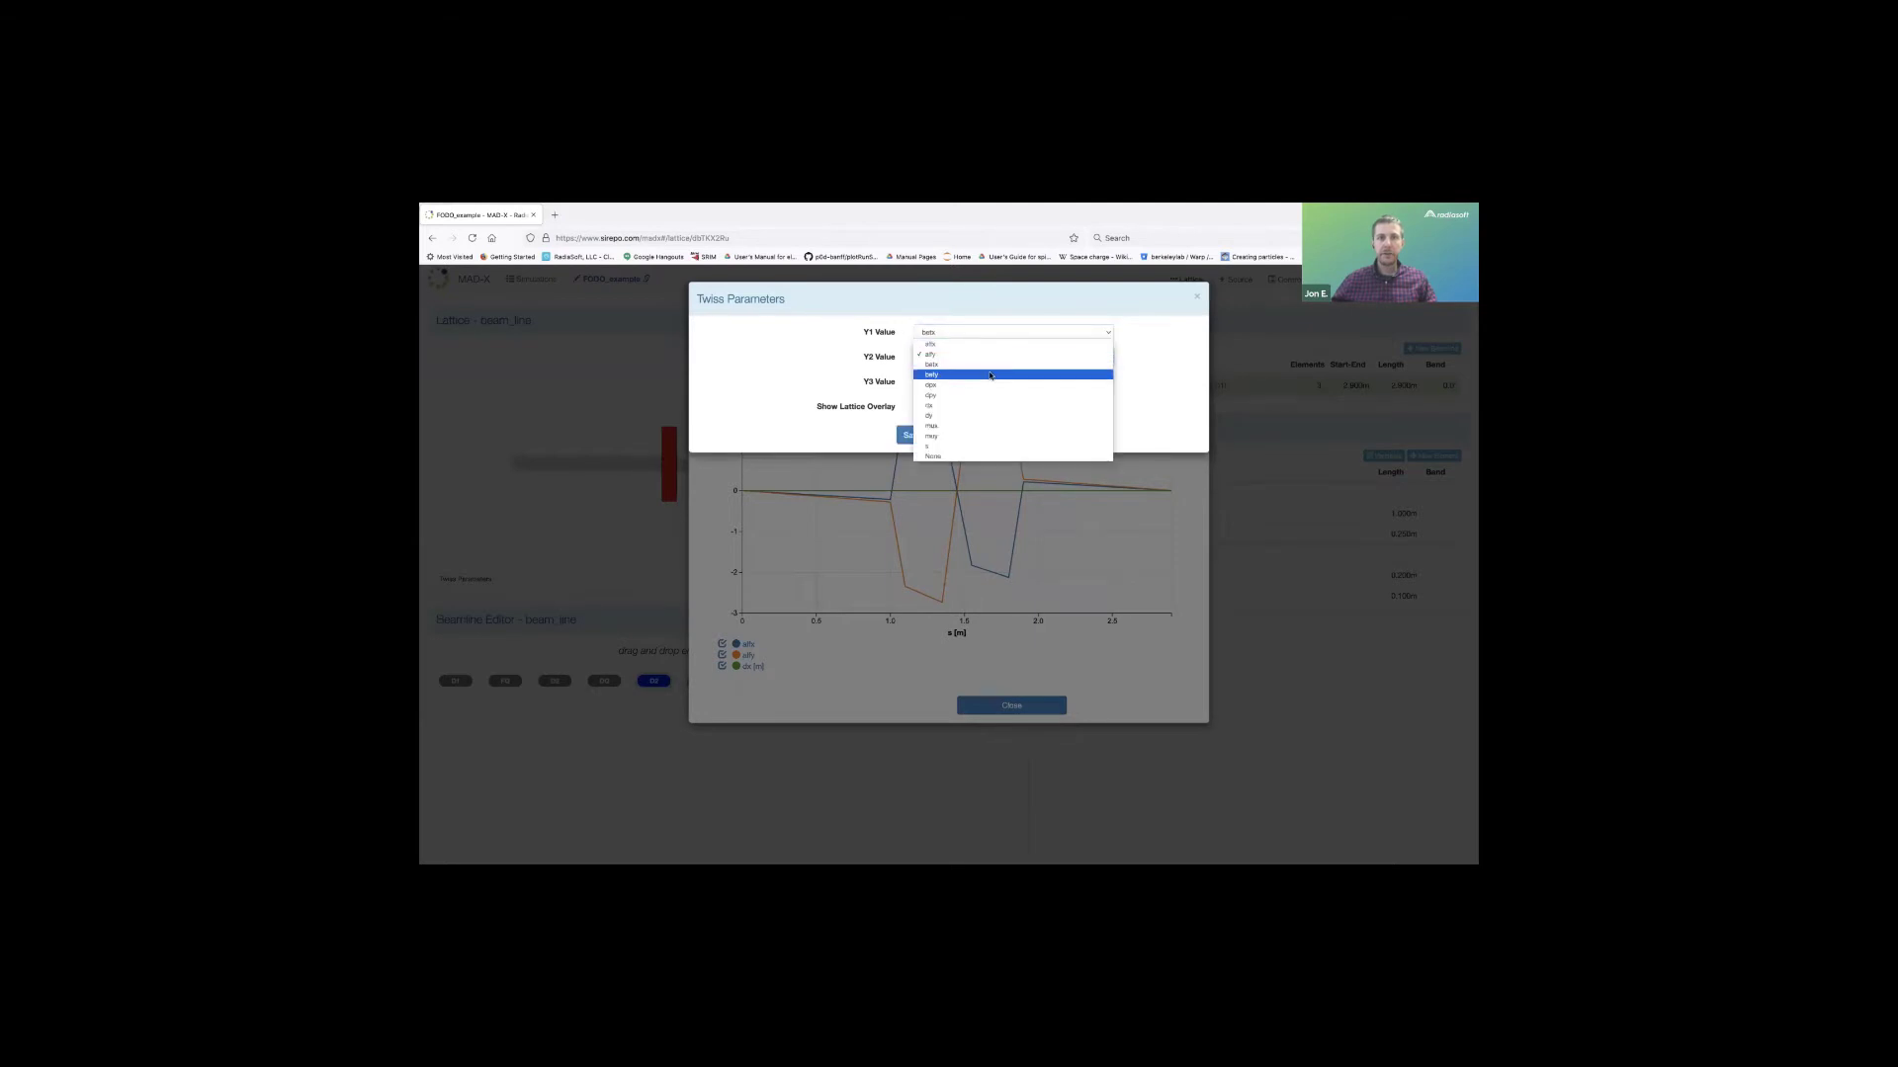
click(1001, 374)
click(939, 436)
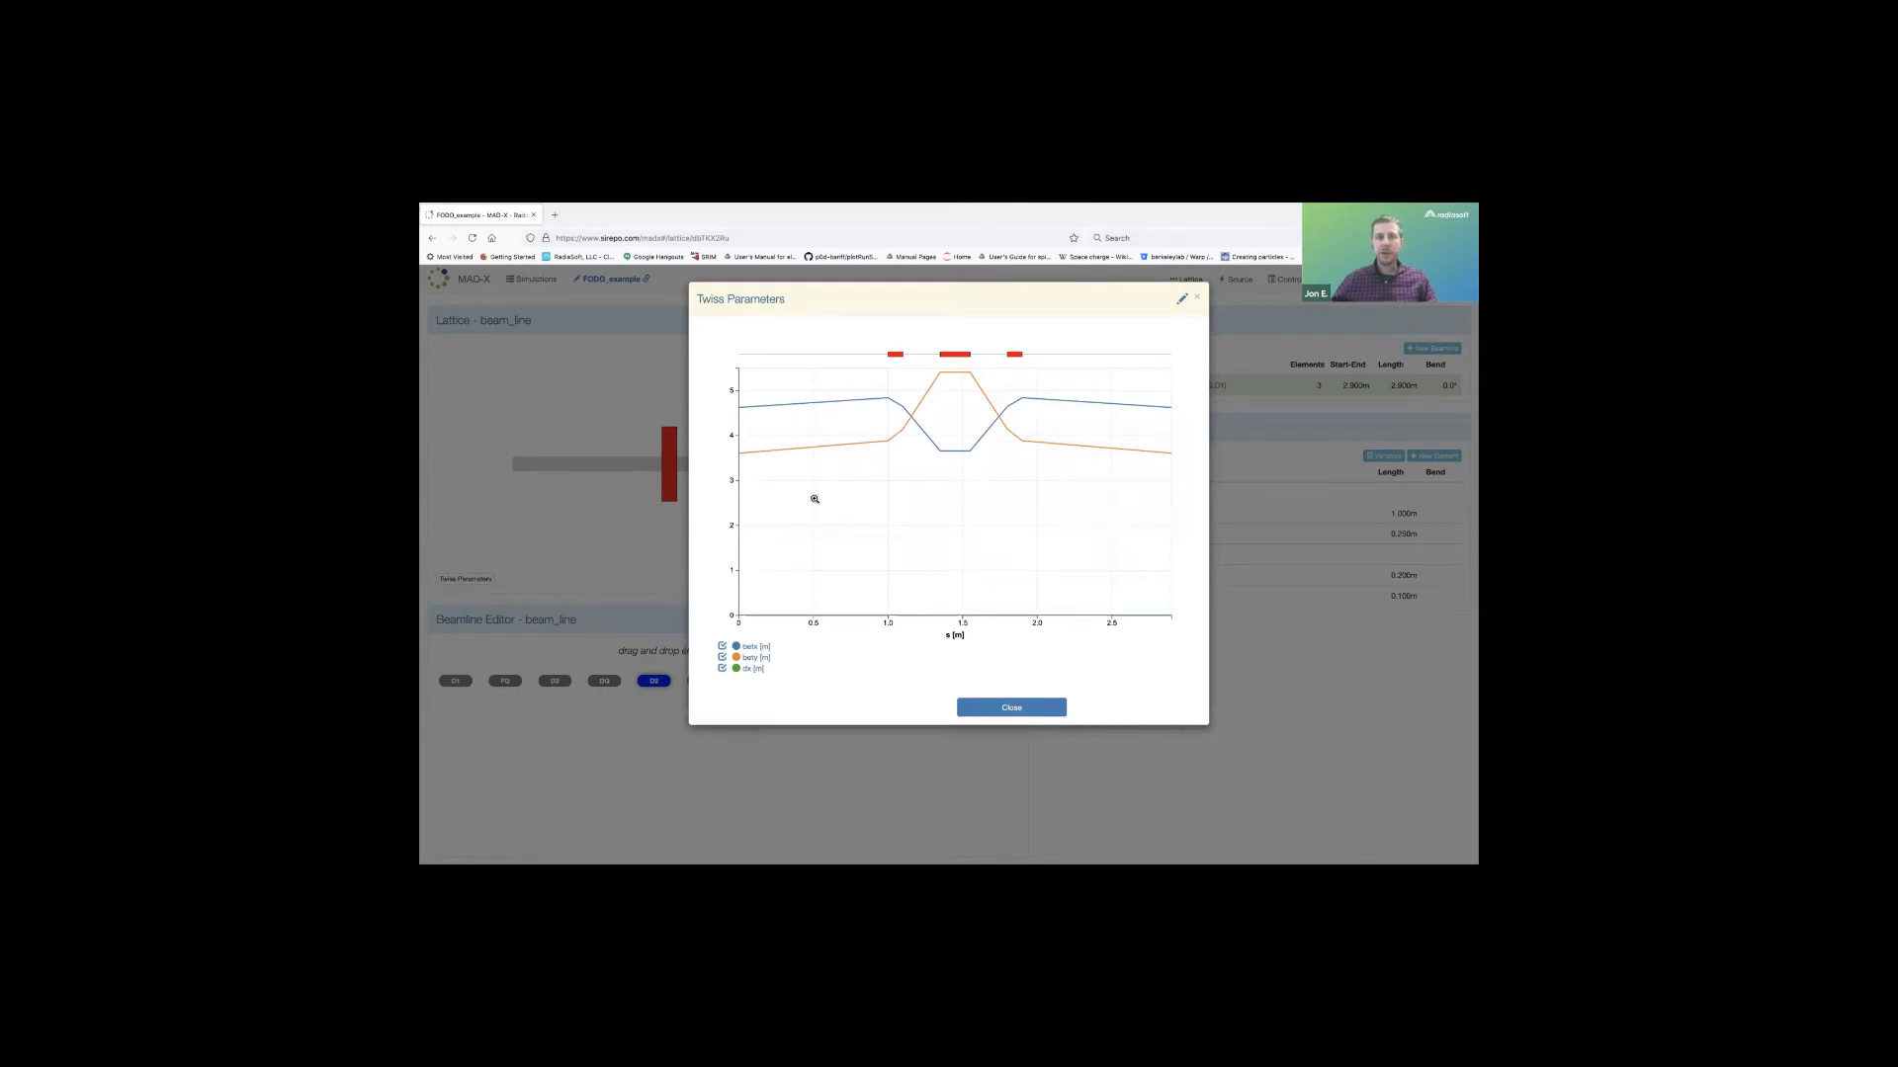
click(1013, 710)
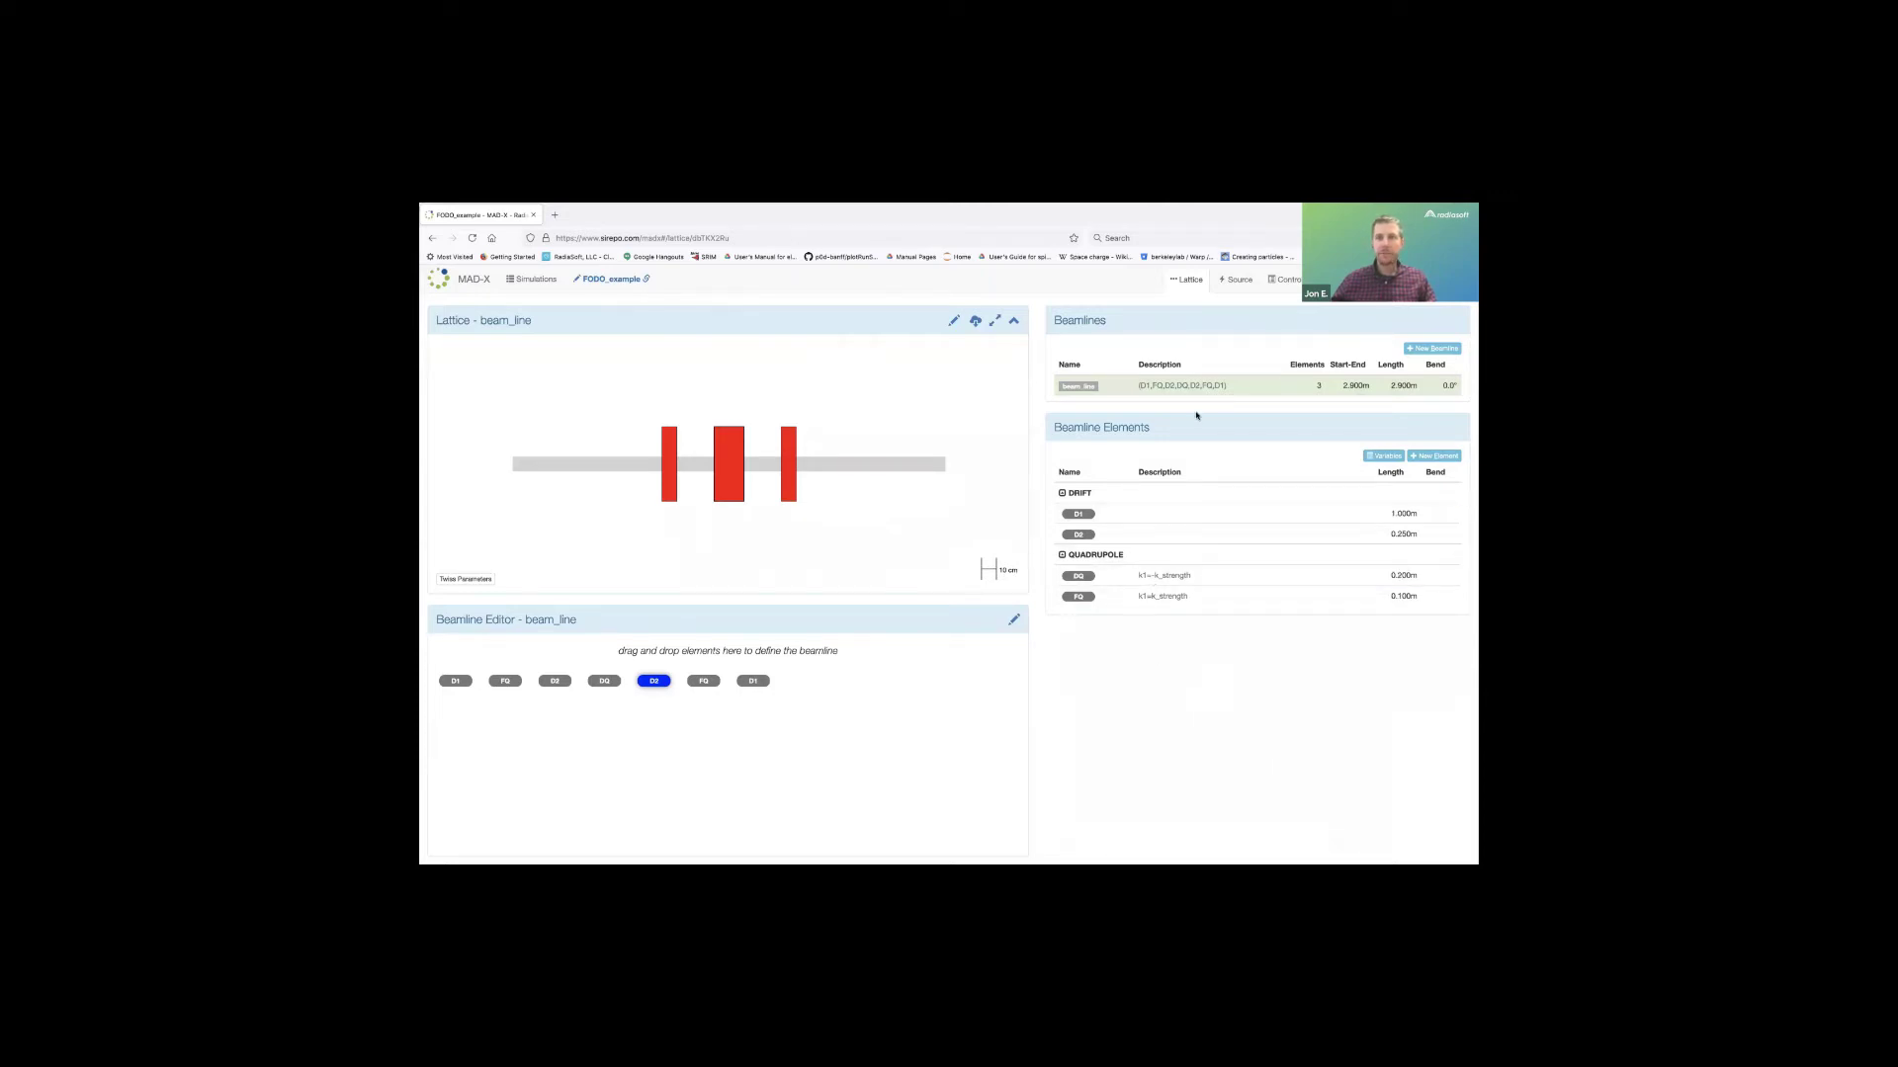
Enable Match Twiss Parameters in the source bunch's distribution, using beam_line as the beamline, and save the changes.
click(1240, 286)
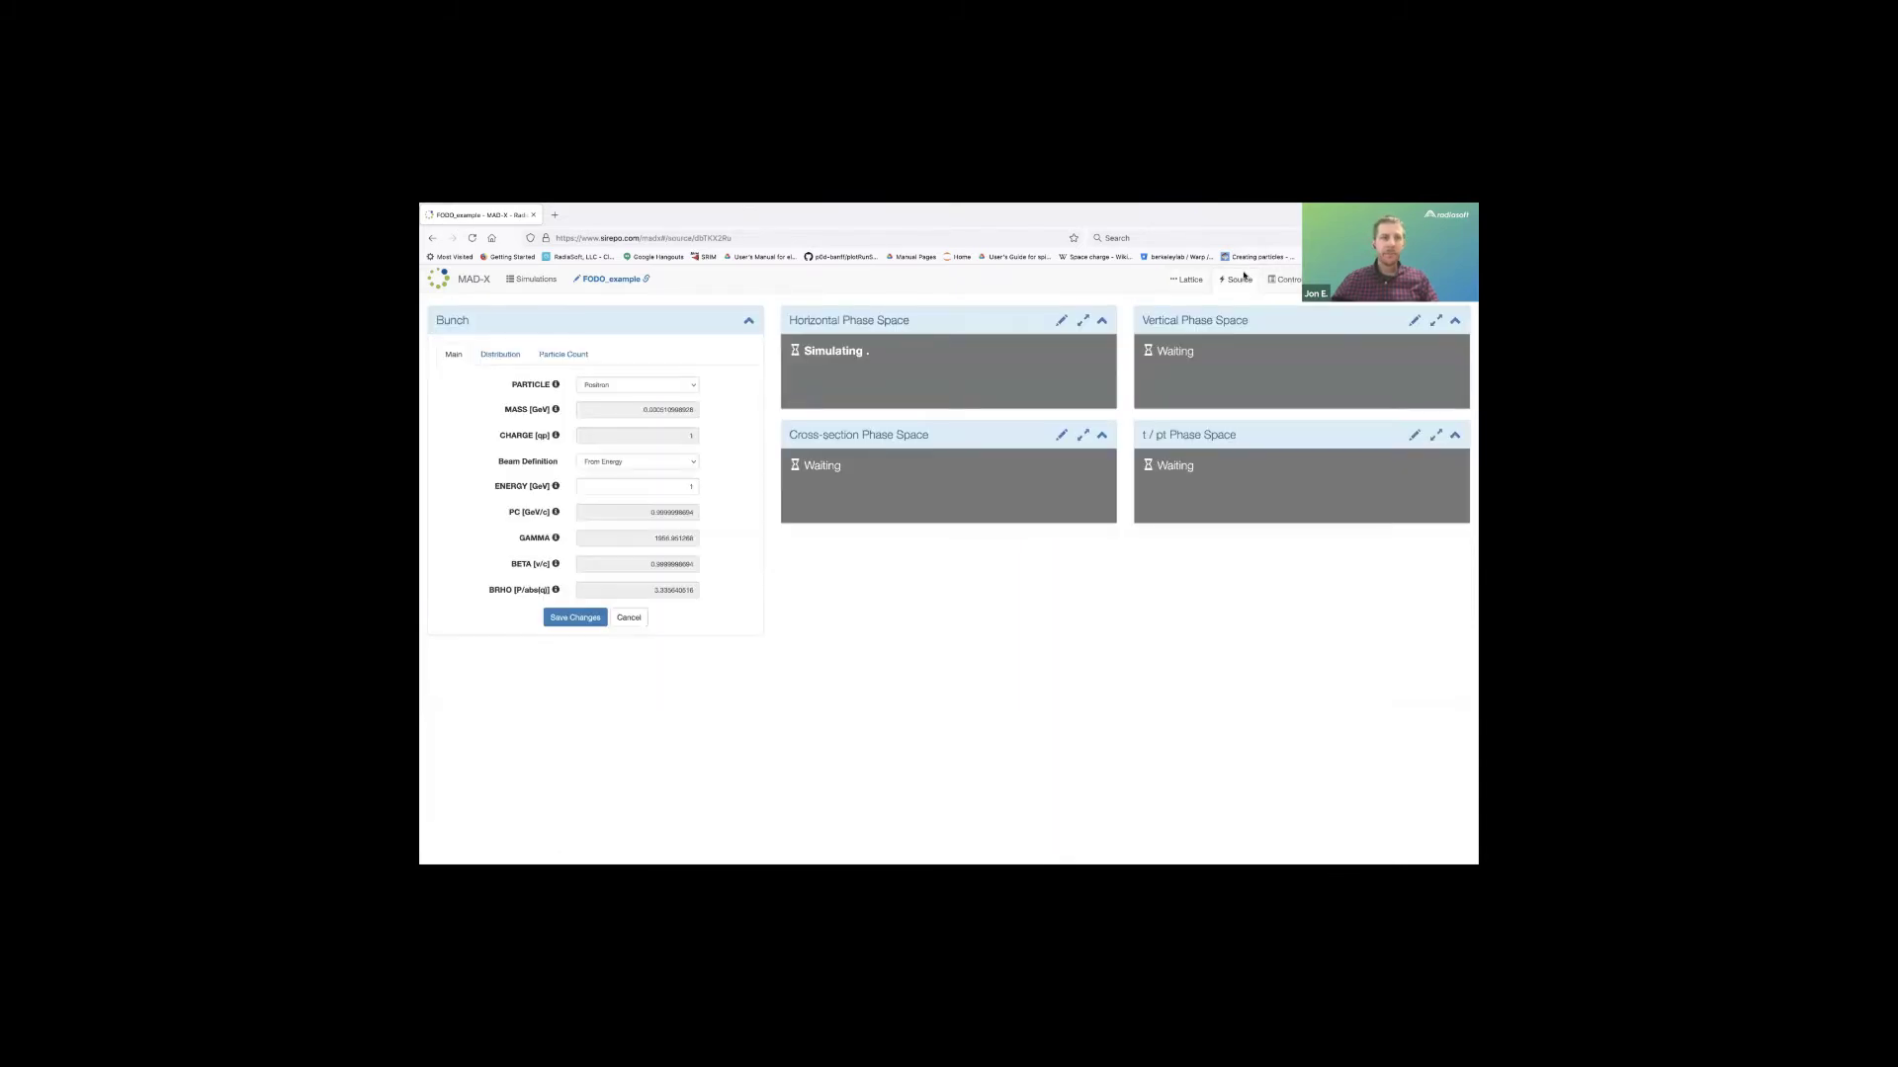
click(495, 354)
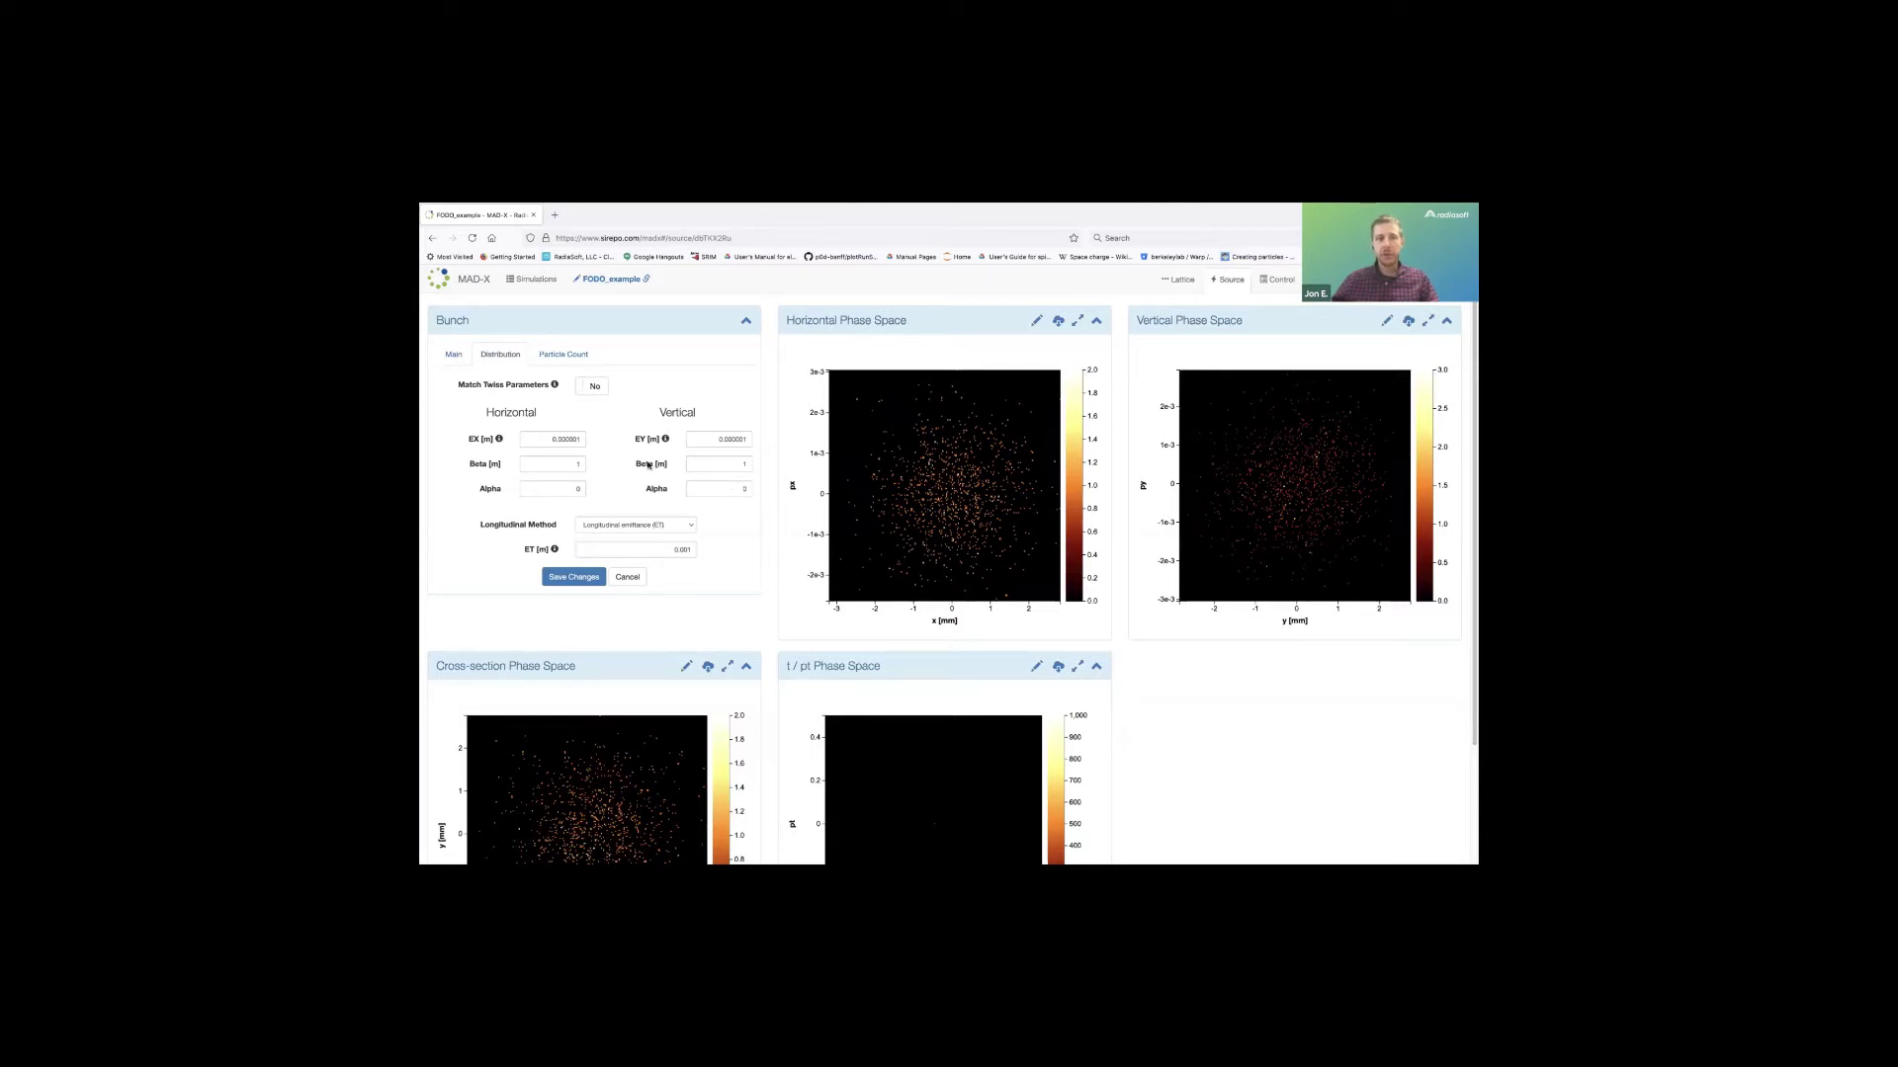
click(593, 386)
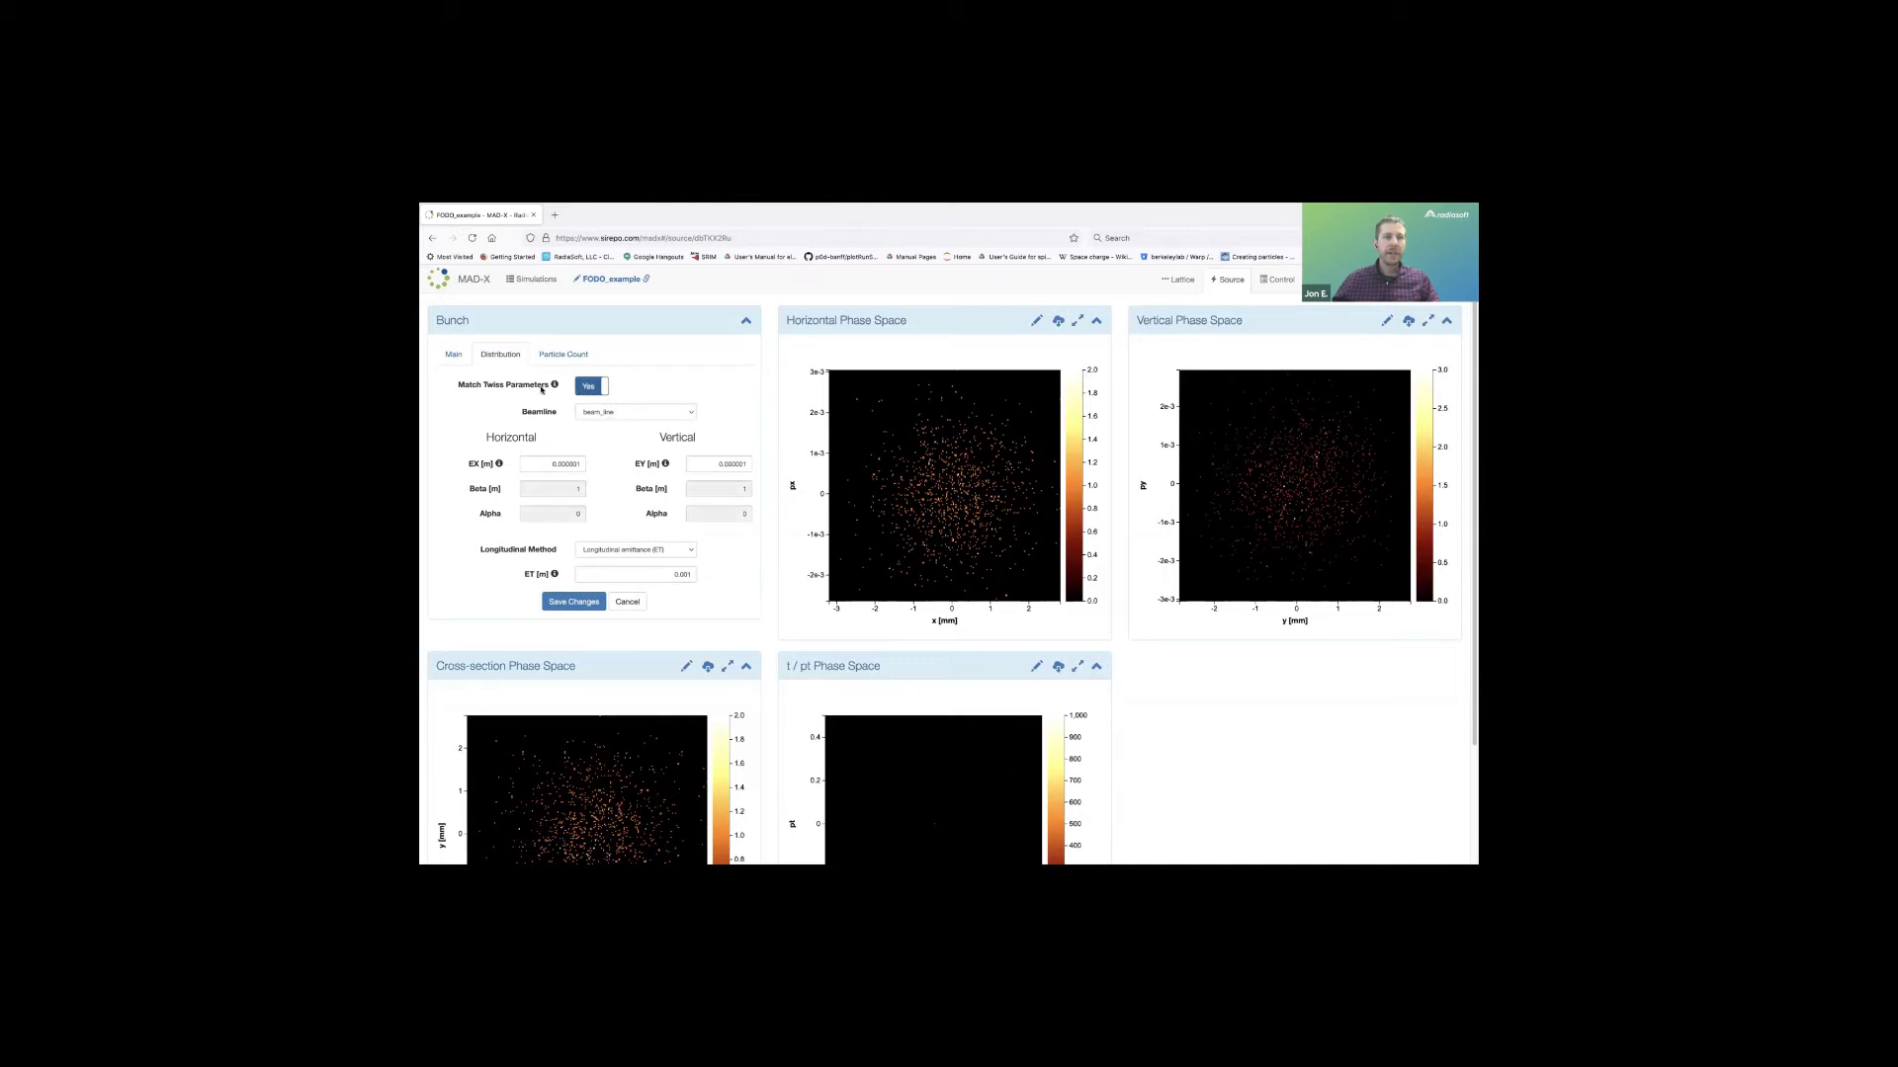
click(611, 413)
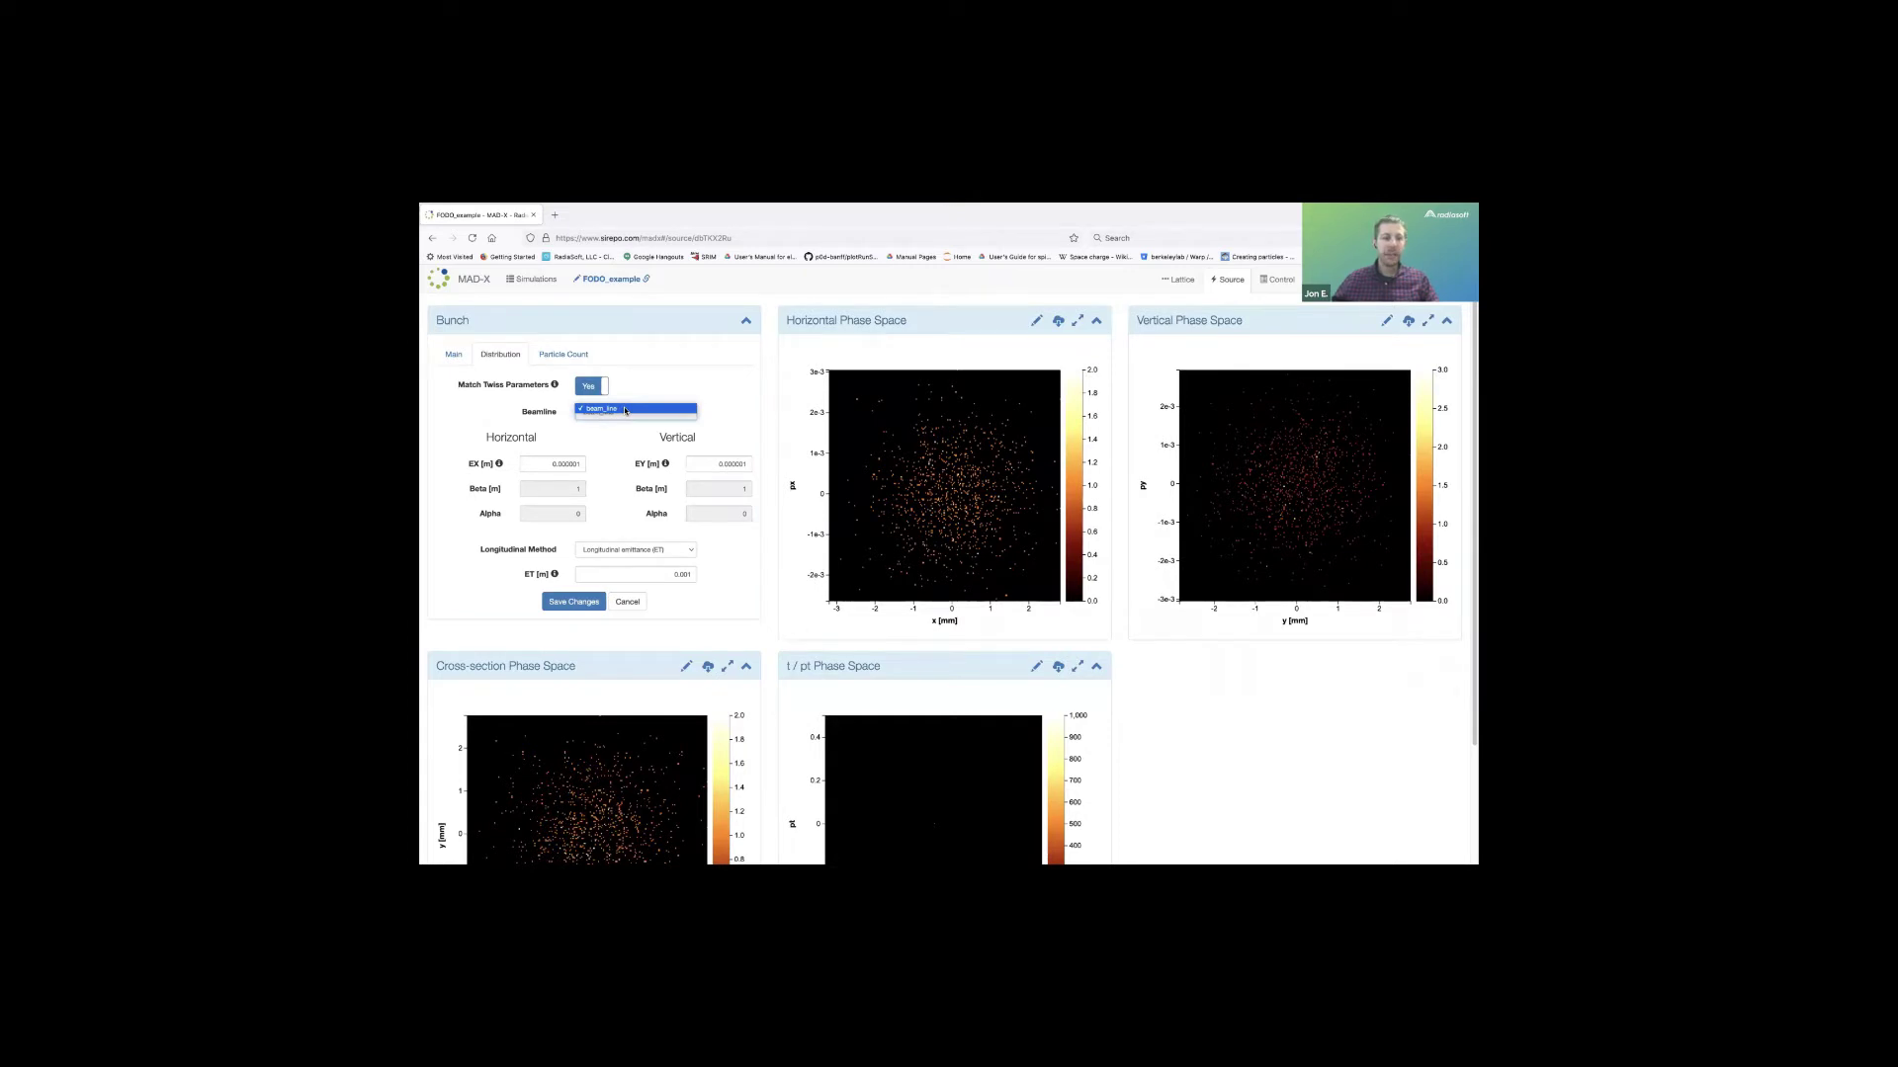
click(678, 395)
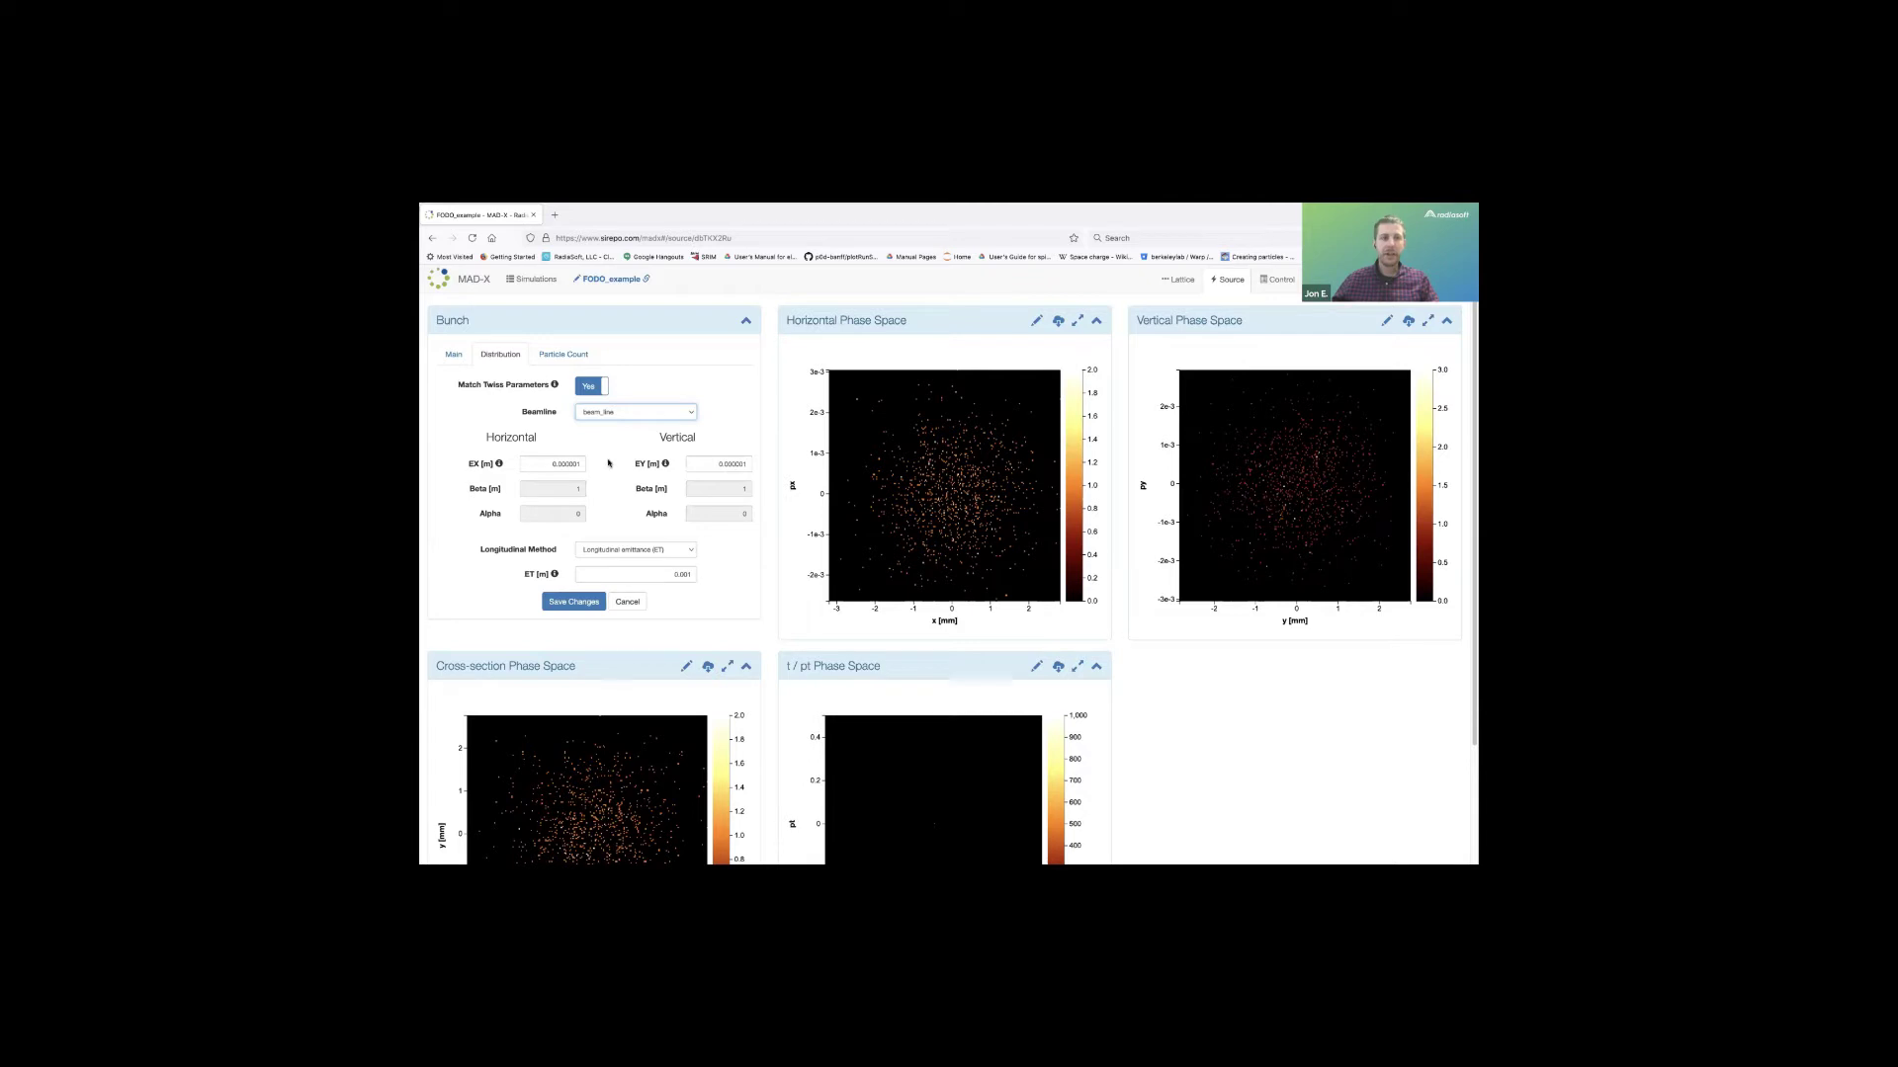
click(573, 602)
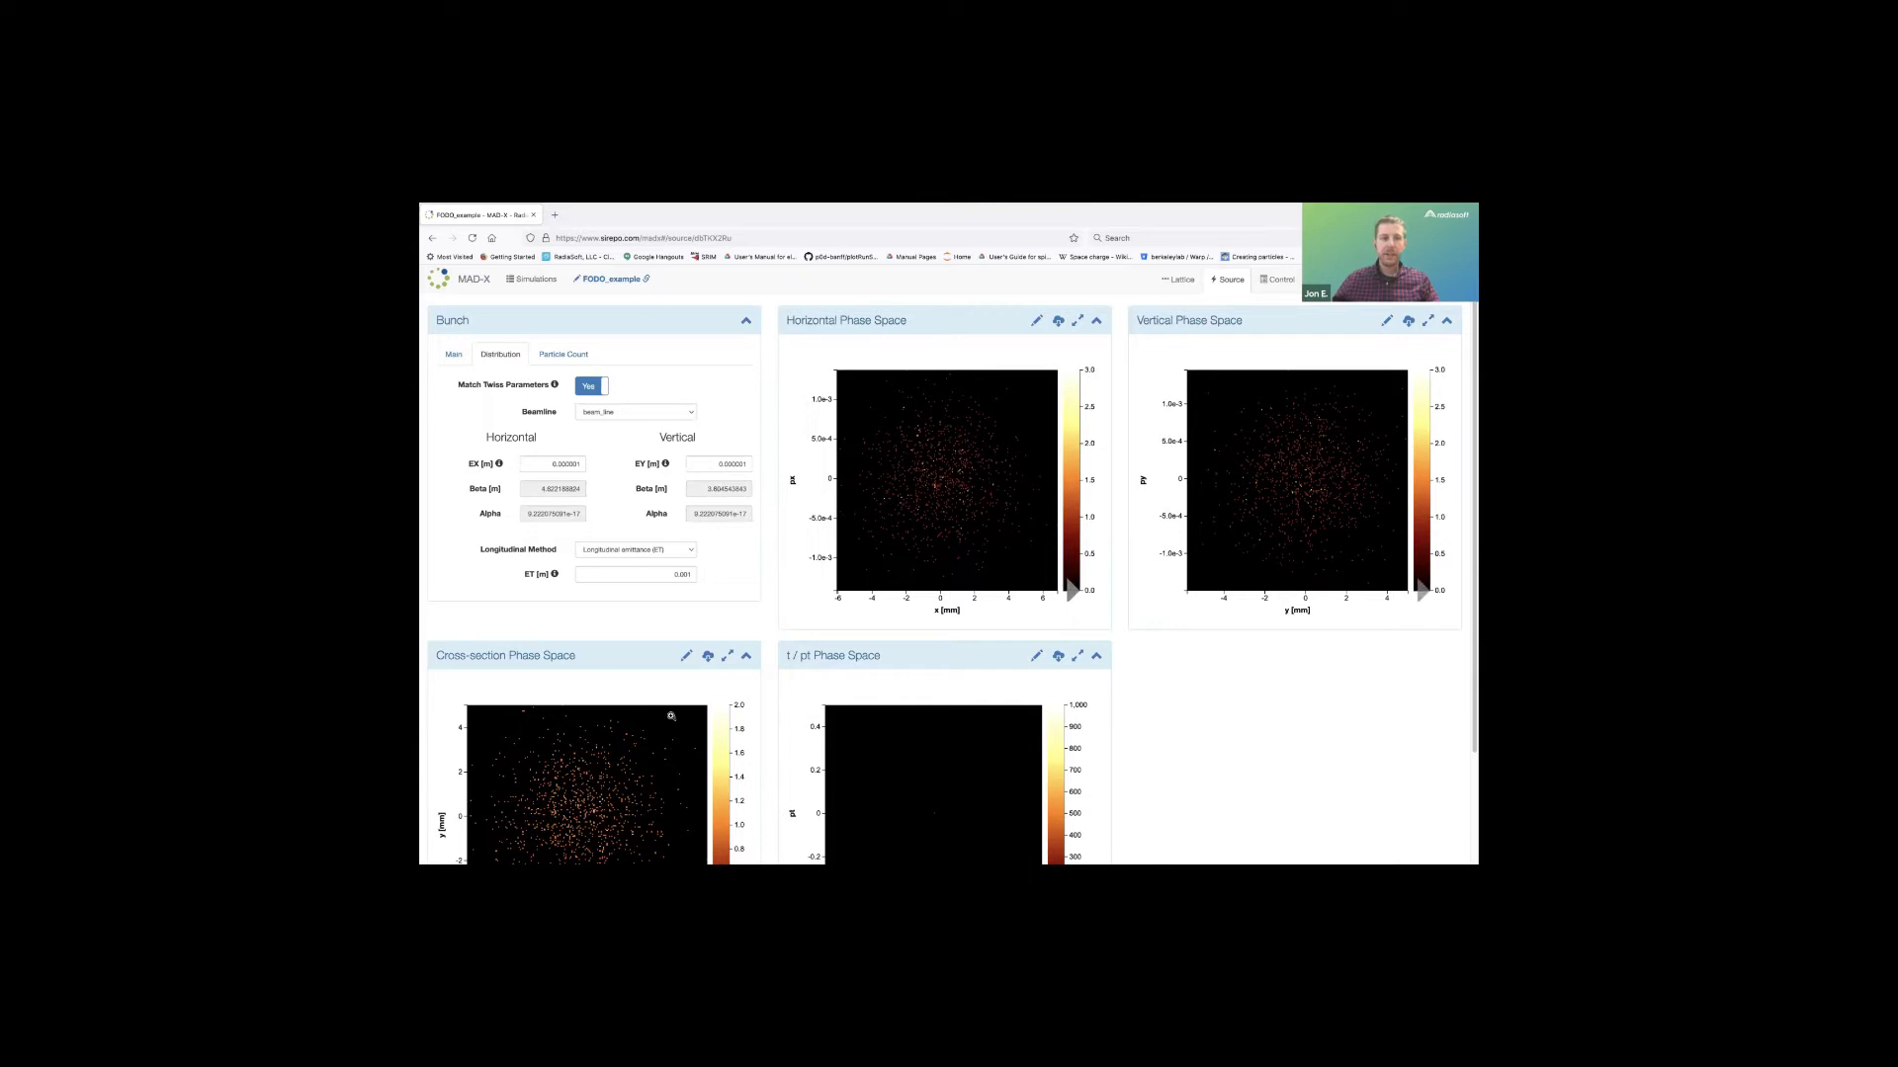
Examine the phase space coordinate and color map options of the Cross-section Phase Space plot, closing its settings without changes.
scroll(762, 642, down, 3)
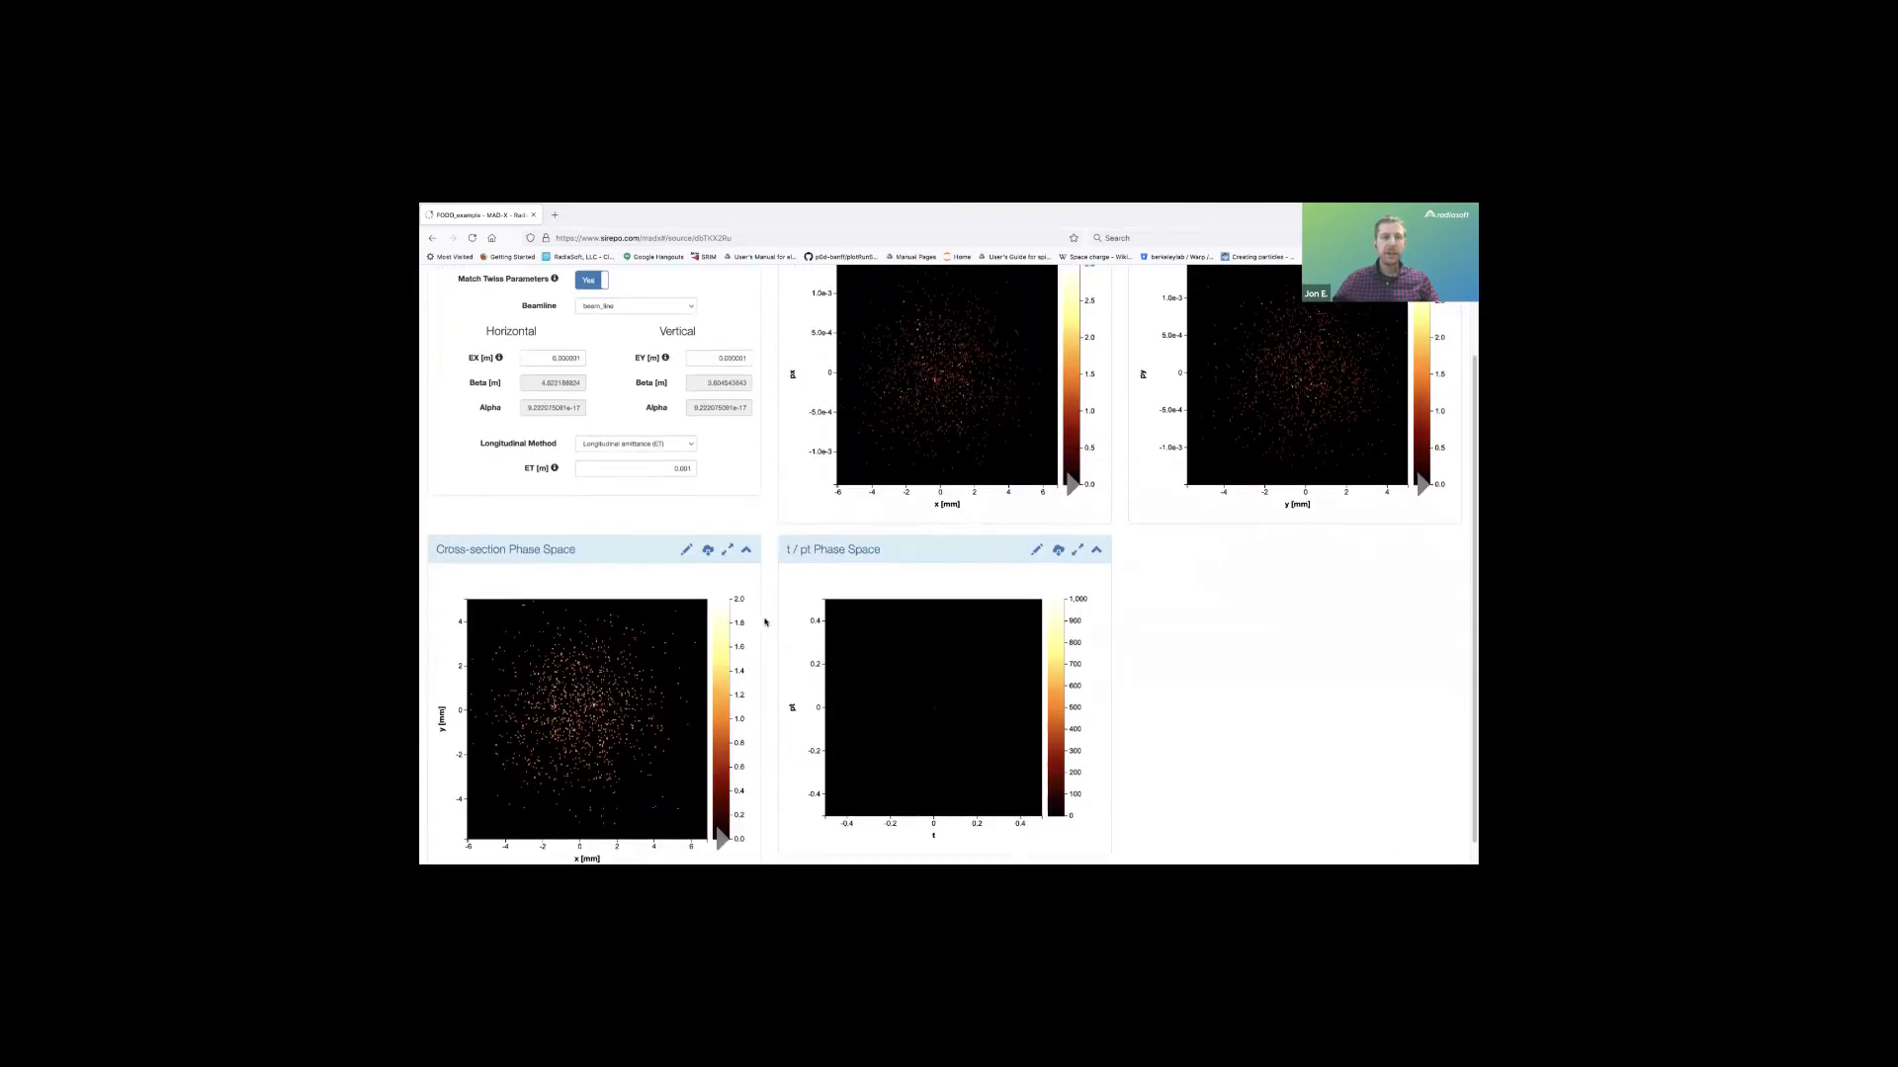
click(685, 534)
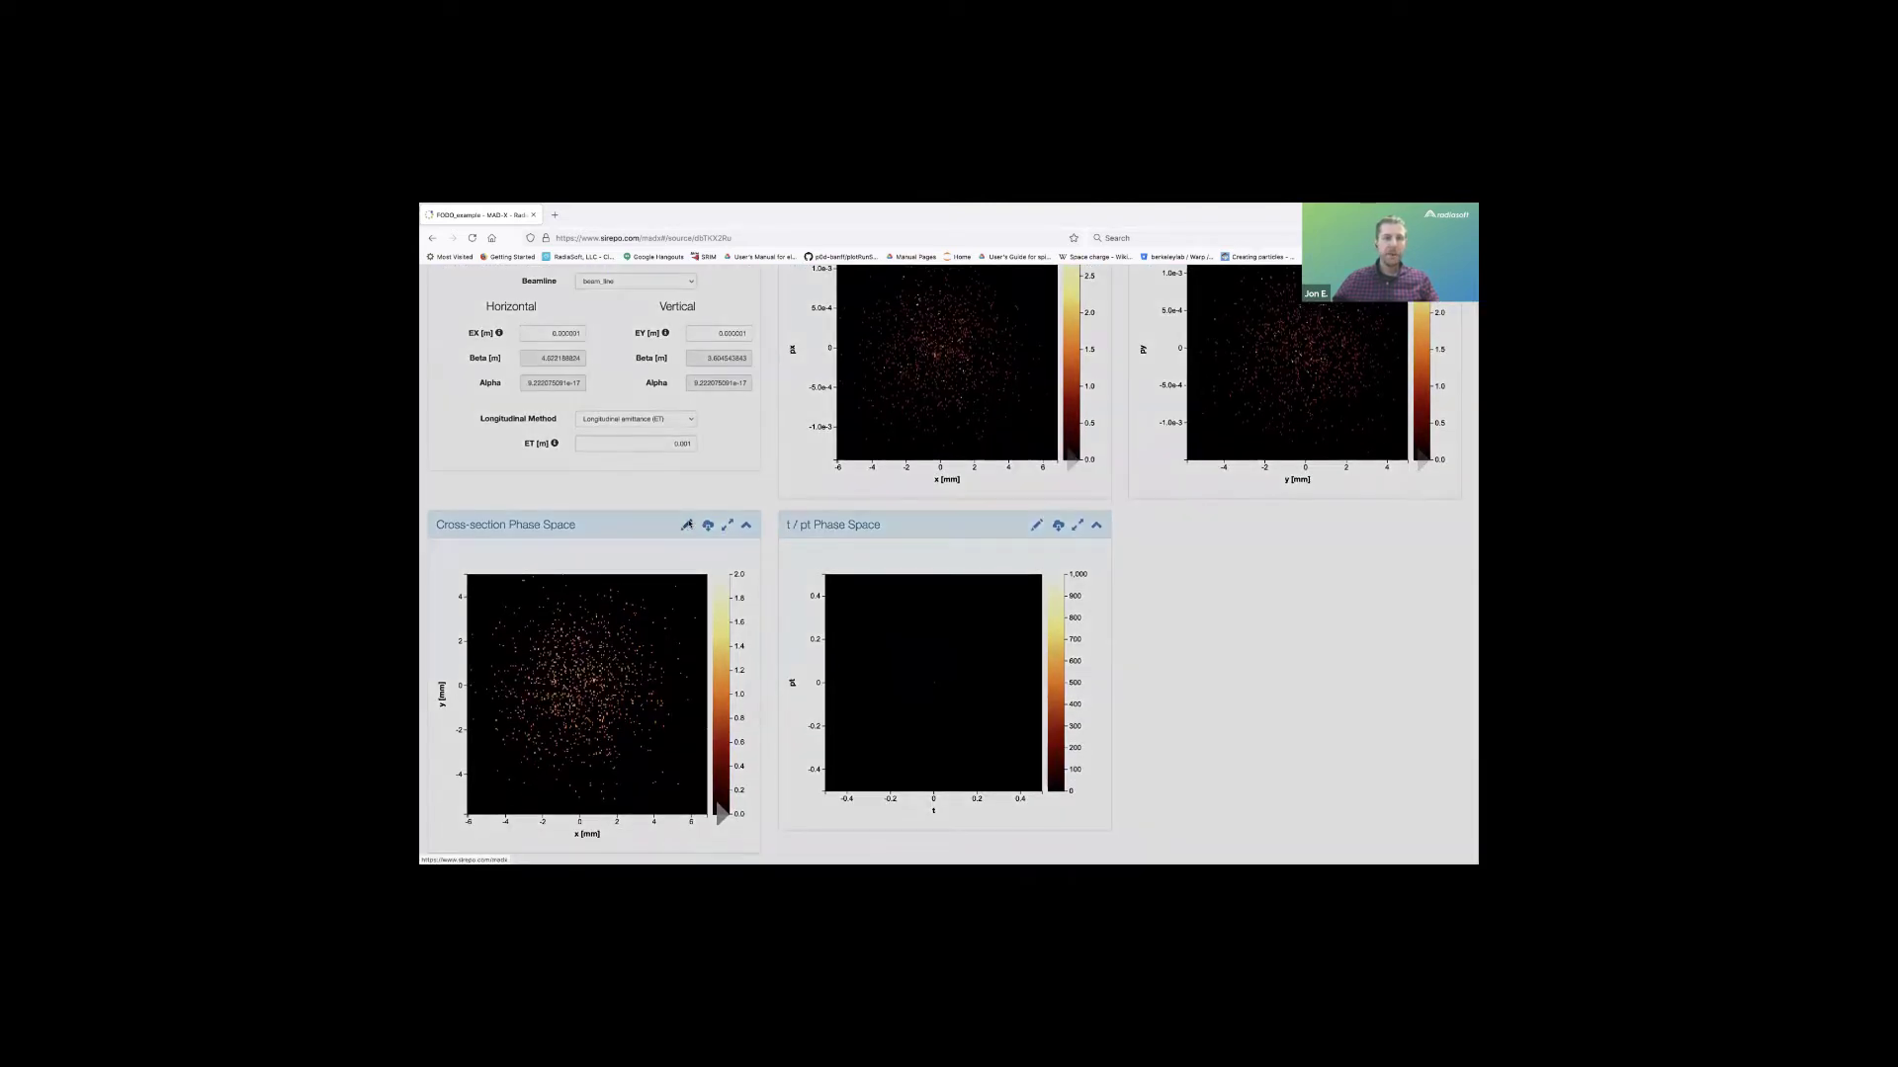
click(977, 358)
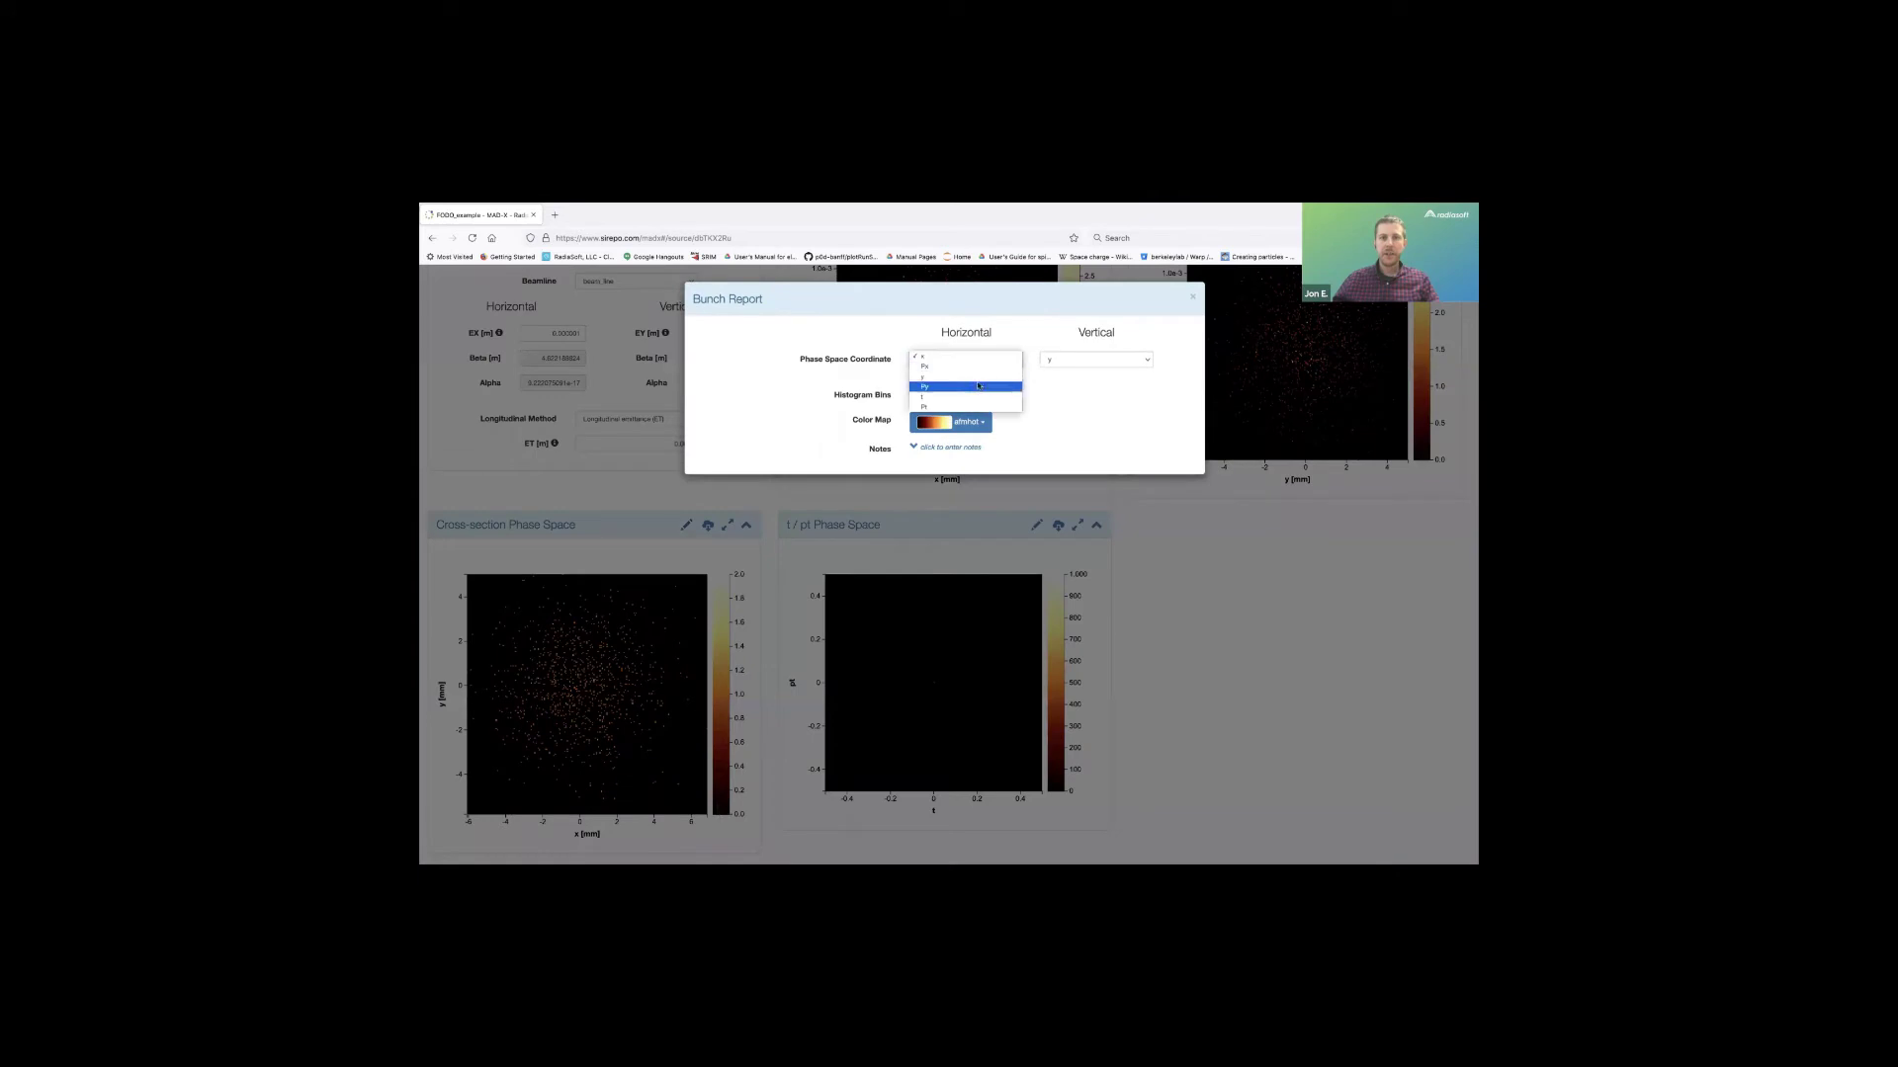
click(1081, 392)
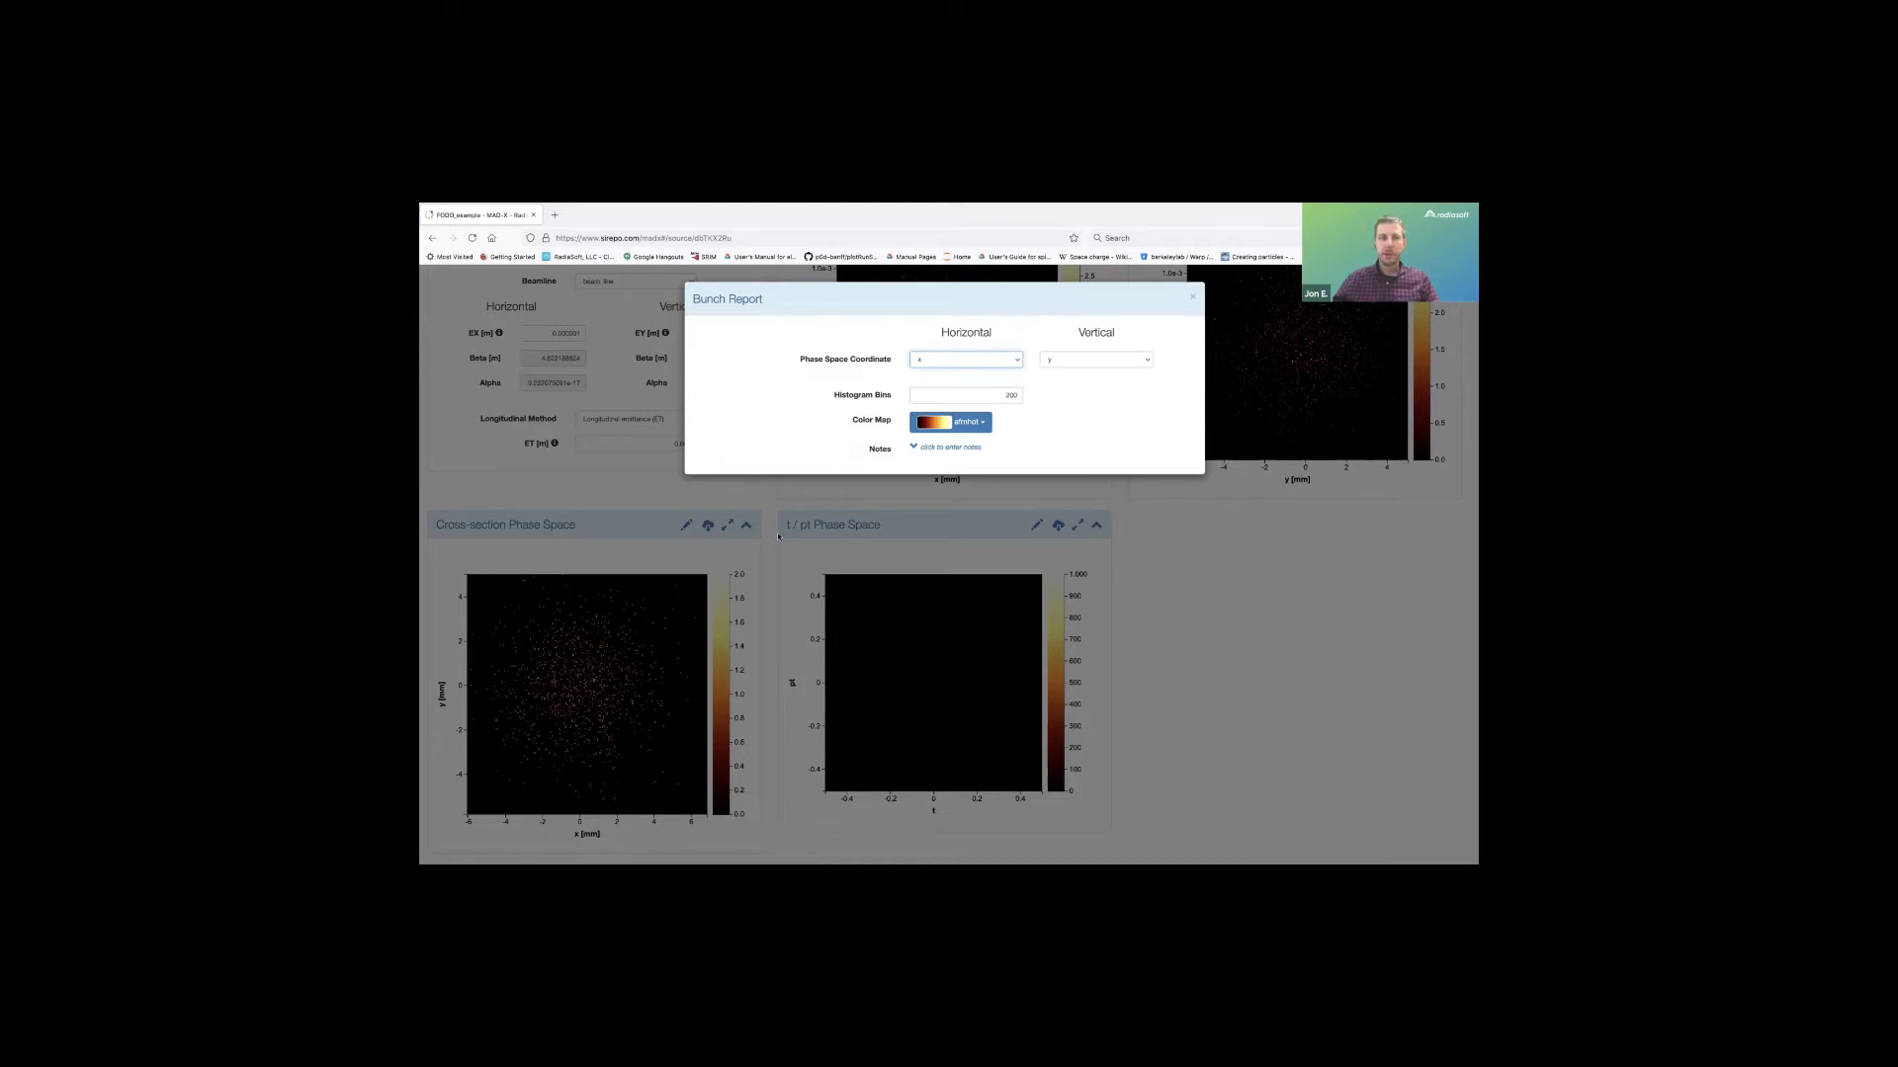
click(978, 427)
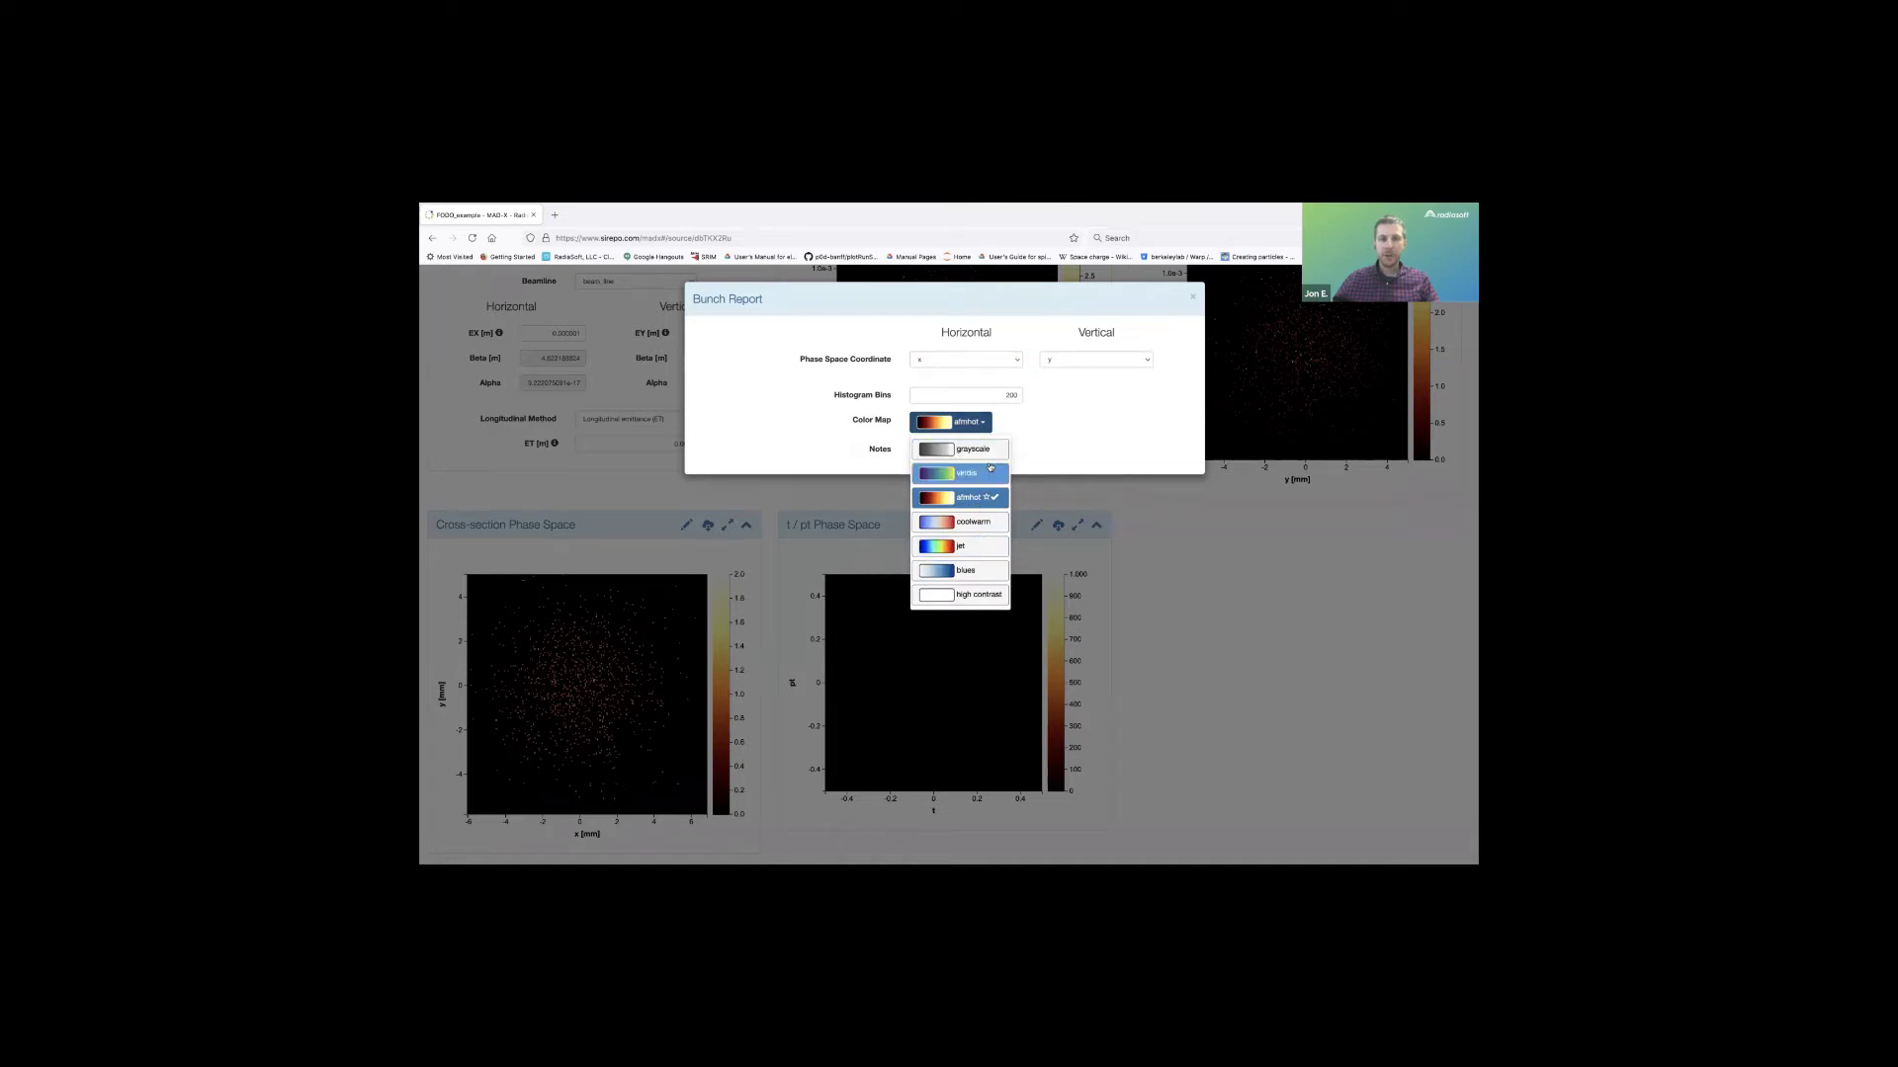
click(1100, 435)
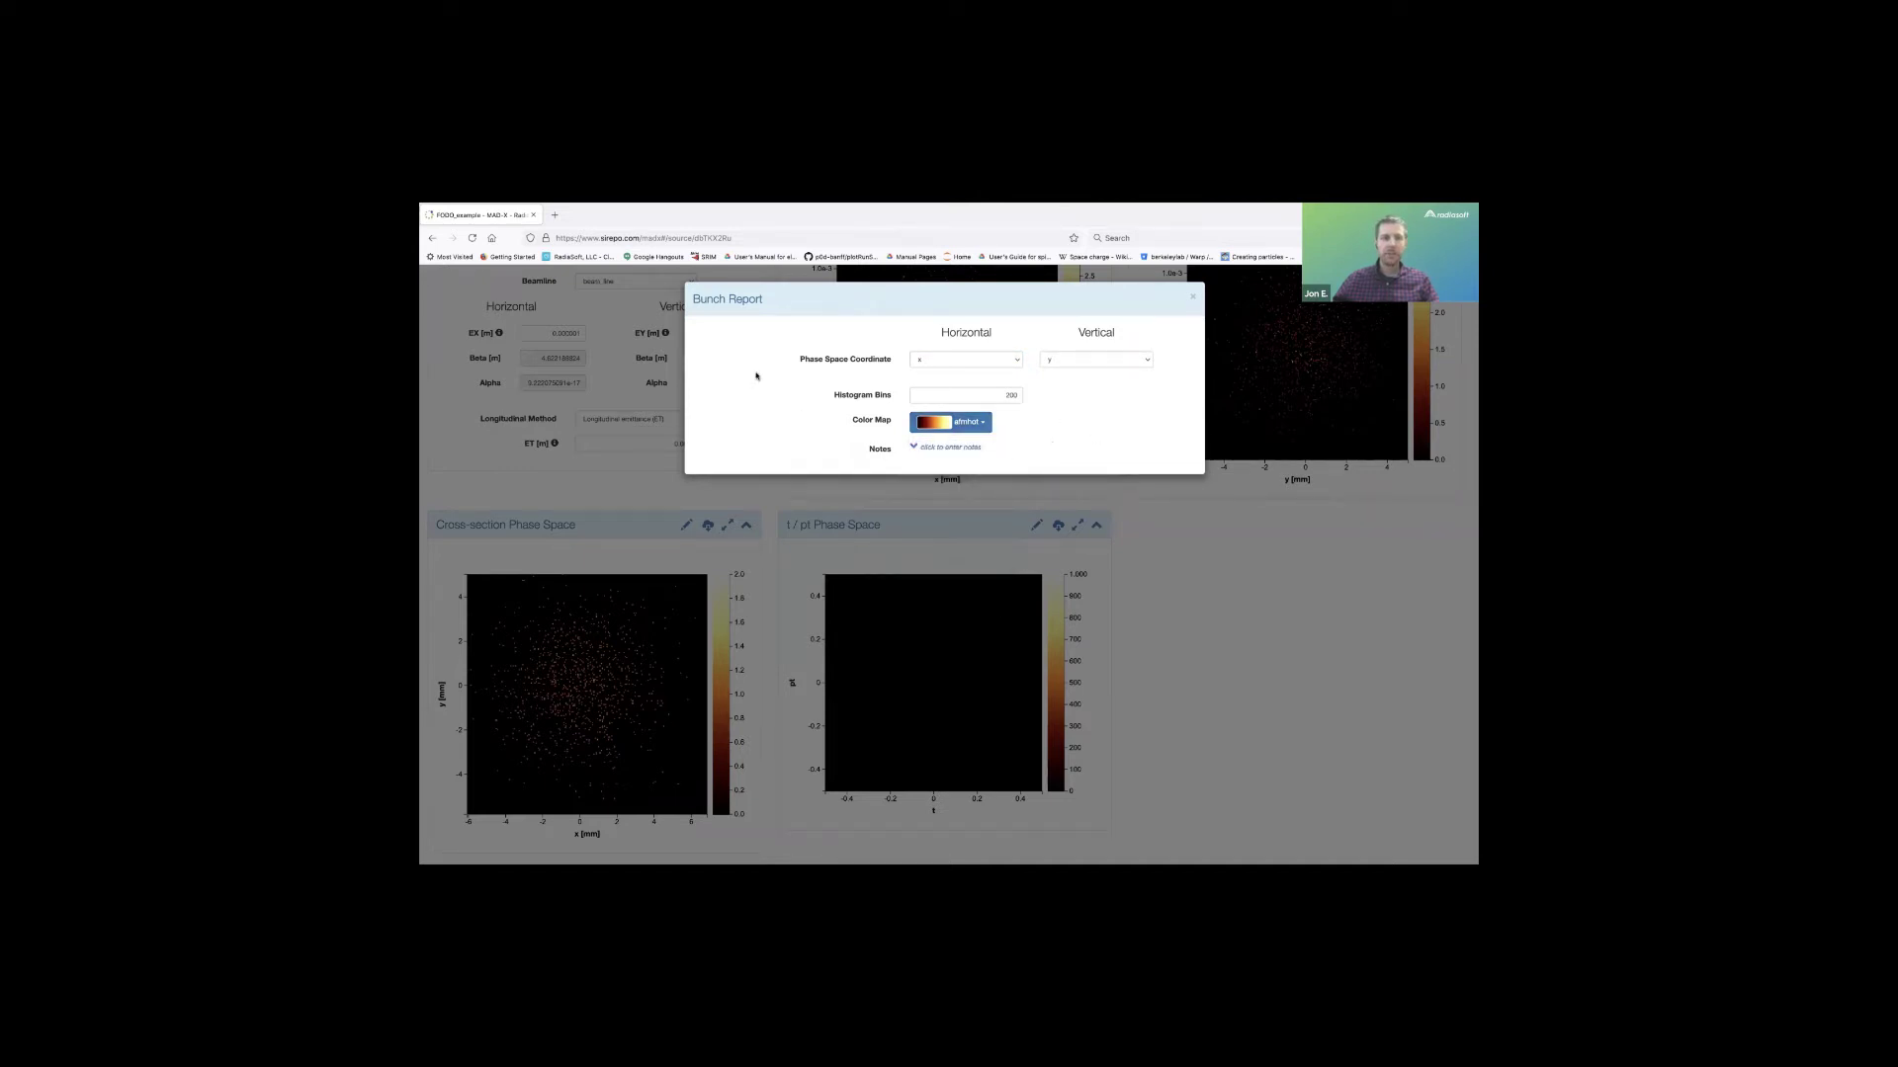
click(1193, 299)
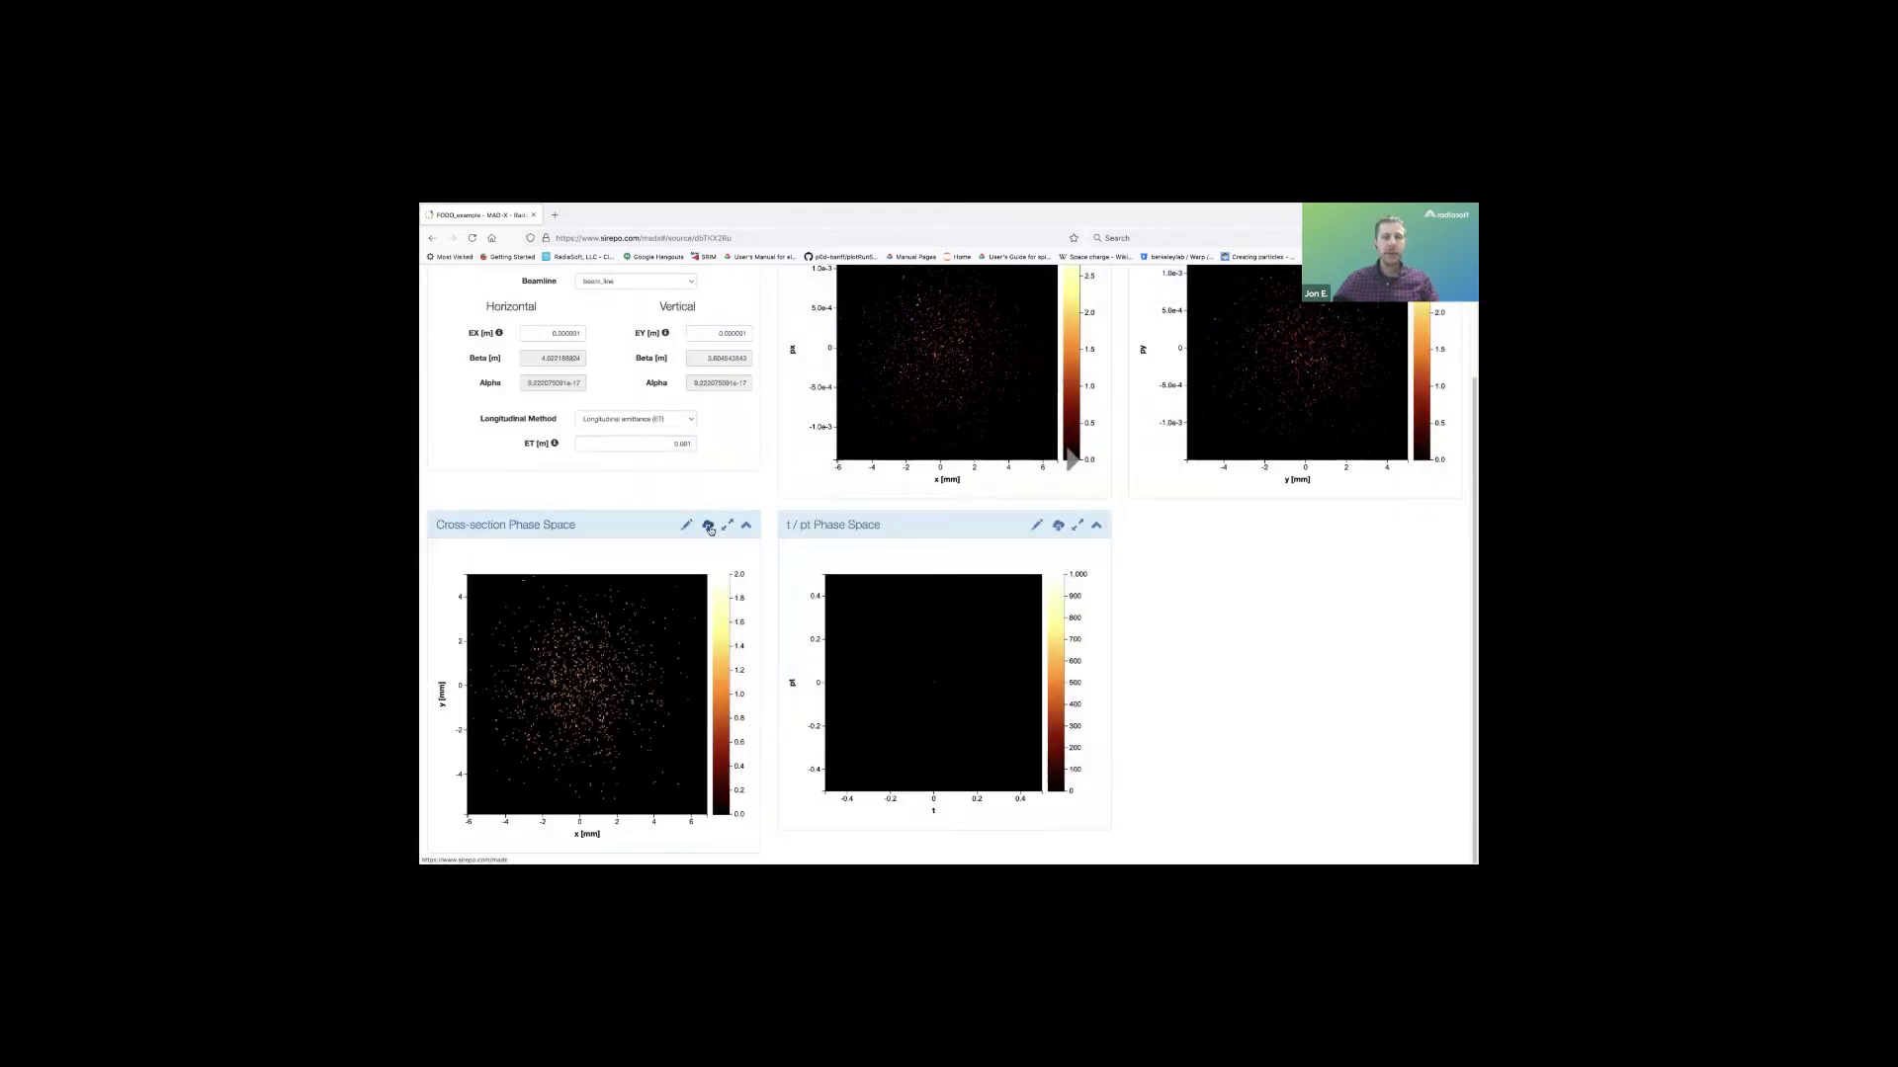
Check the download formats offered for the Cross-section Phase Space plot without downloading anything.
click(709, 528)
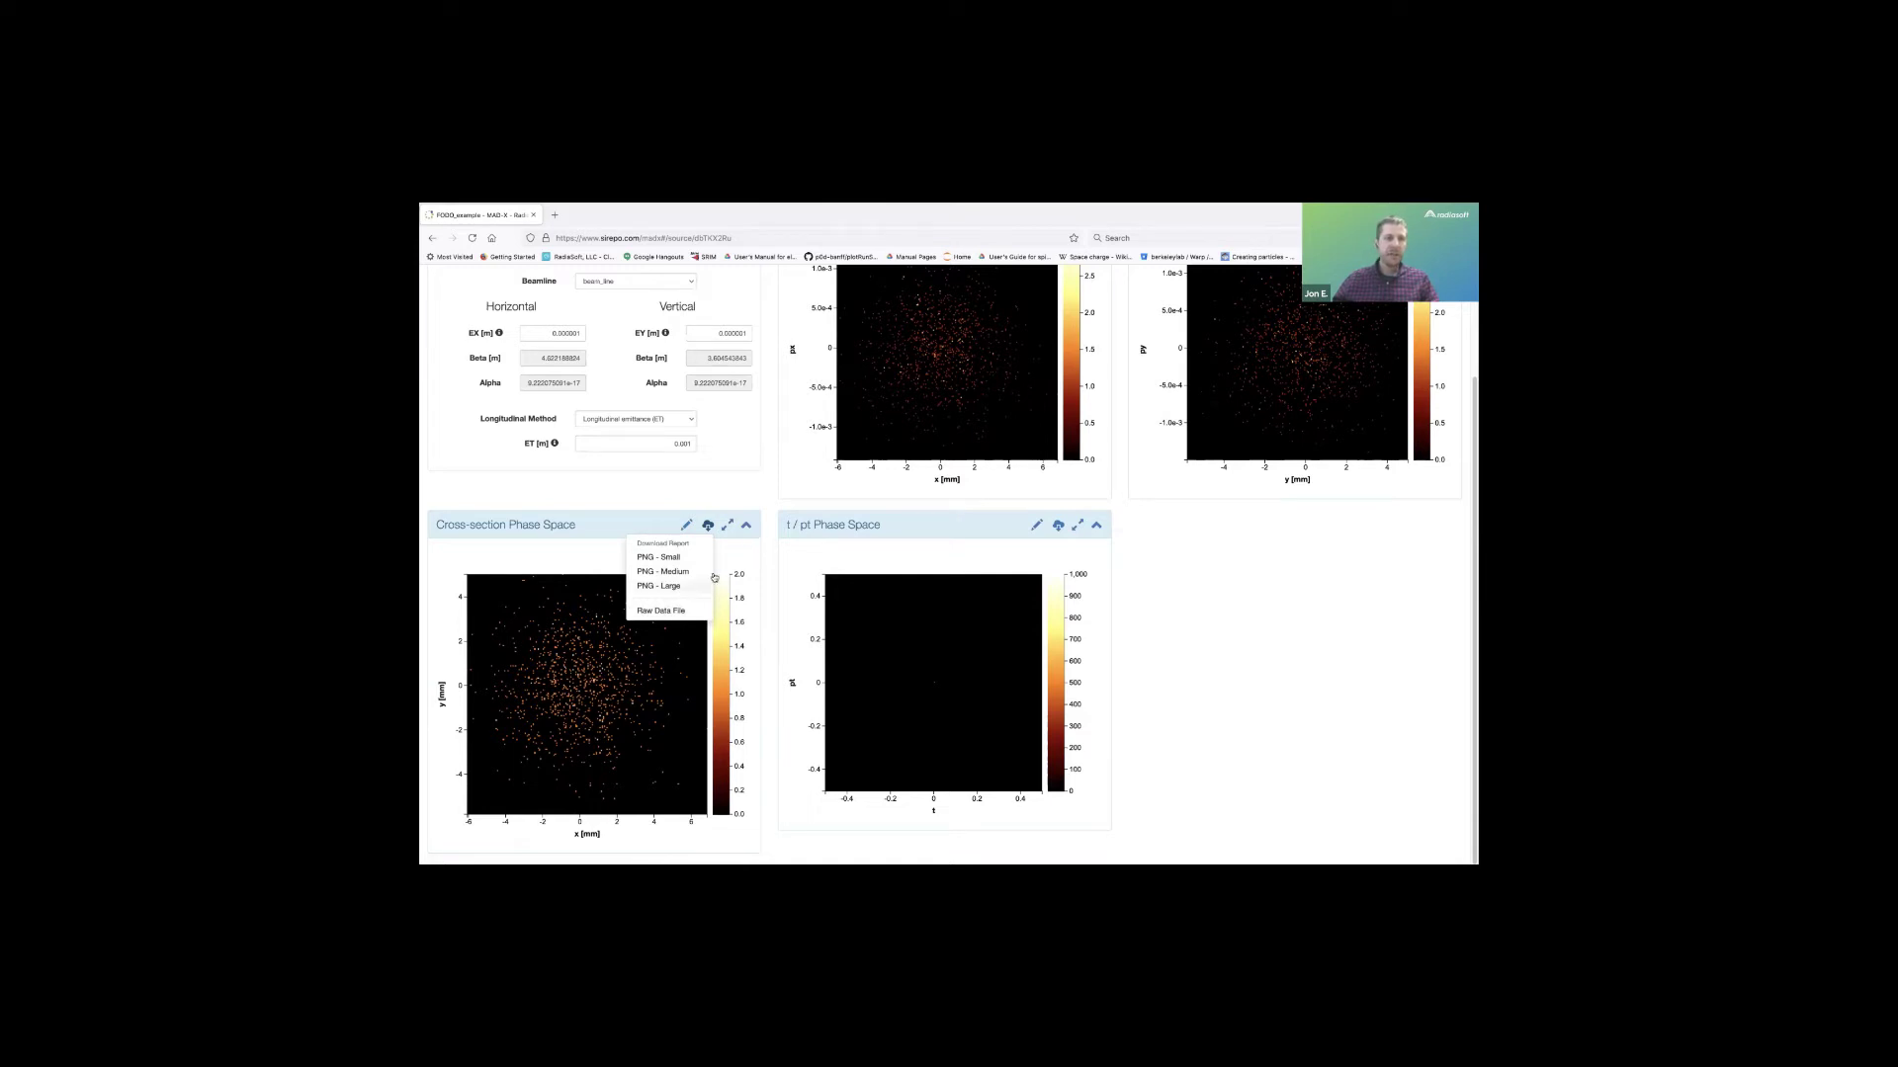
click(766, 515)
scroll(774, 517, up, 1)
scroll(775, 517, up, 3)
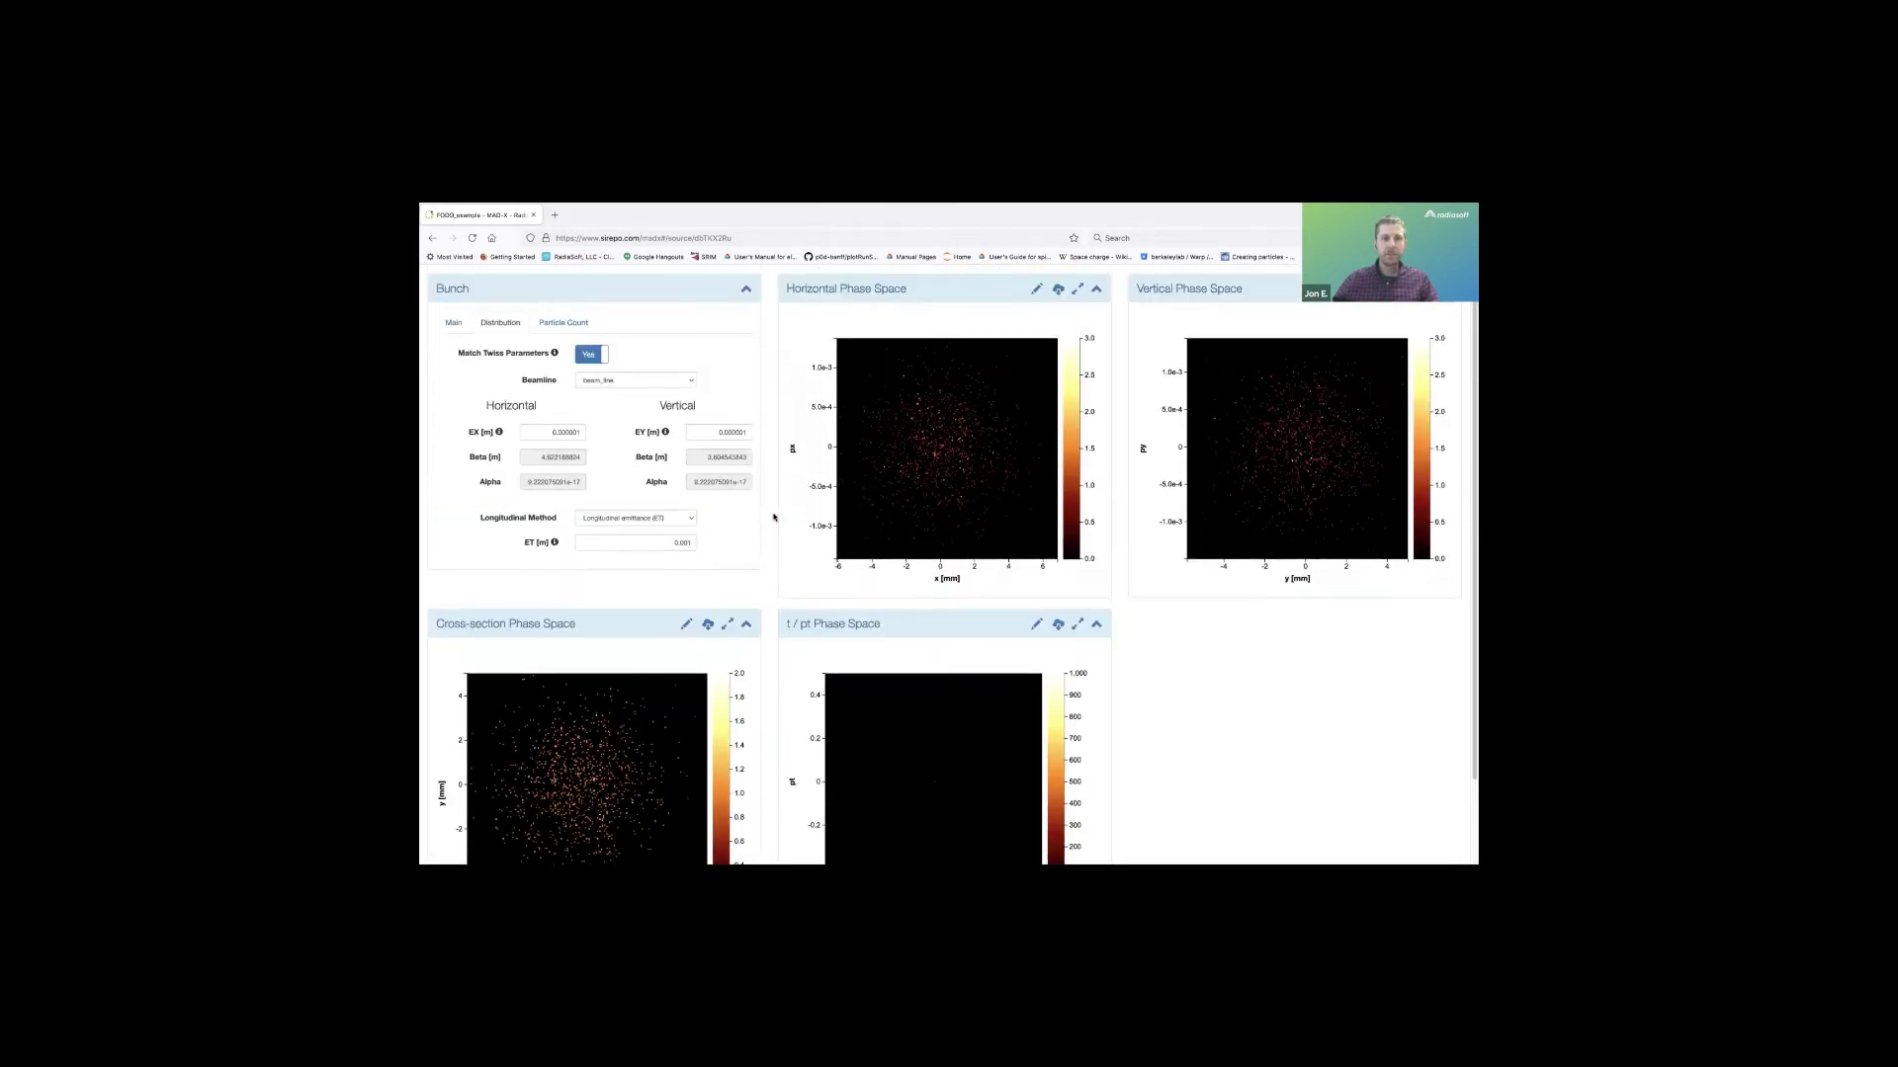
Check the bunch's particle count settings, and preconfigure the simulation's commands with the Particle Tracking template.
click(563, 354)
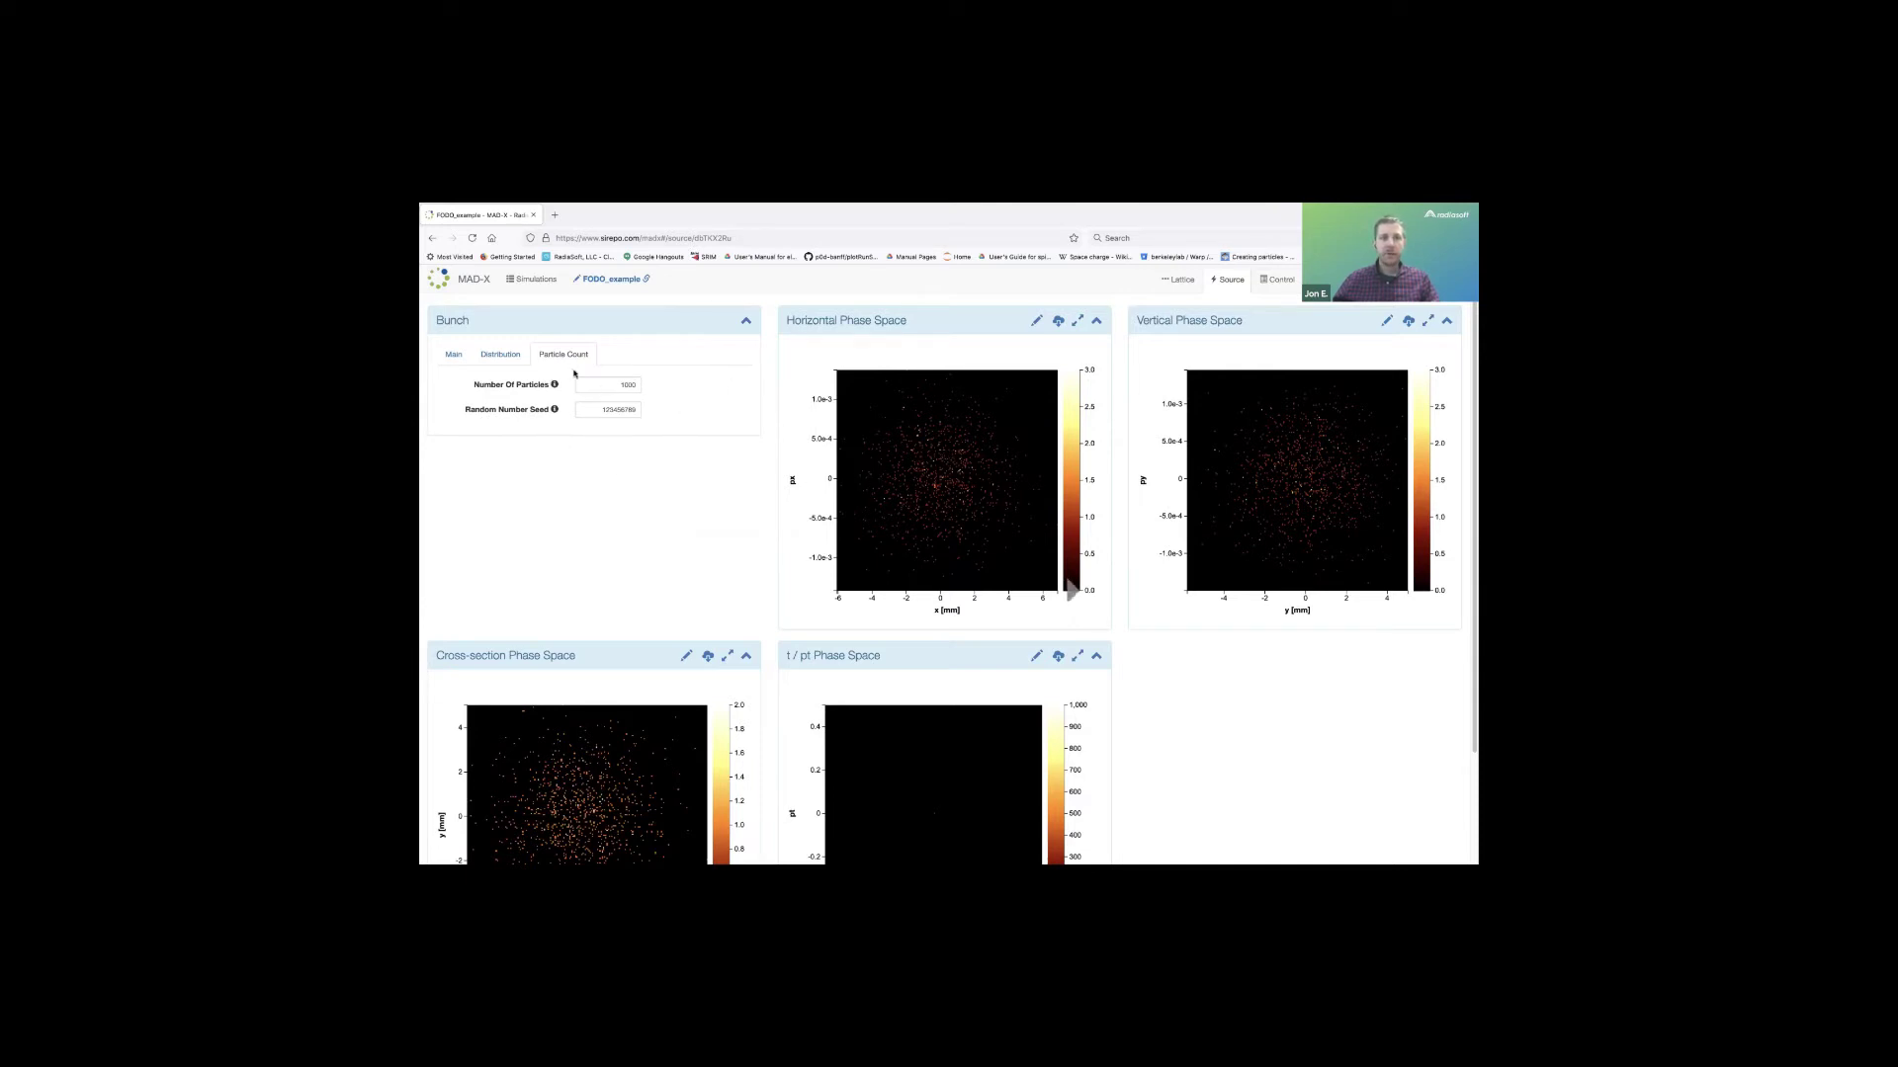
click(1284, 281)
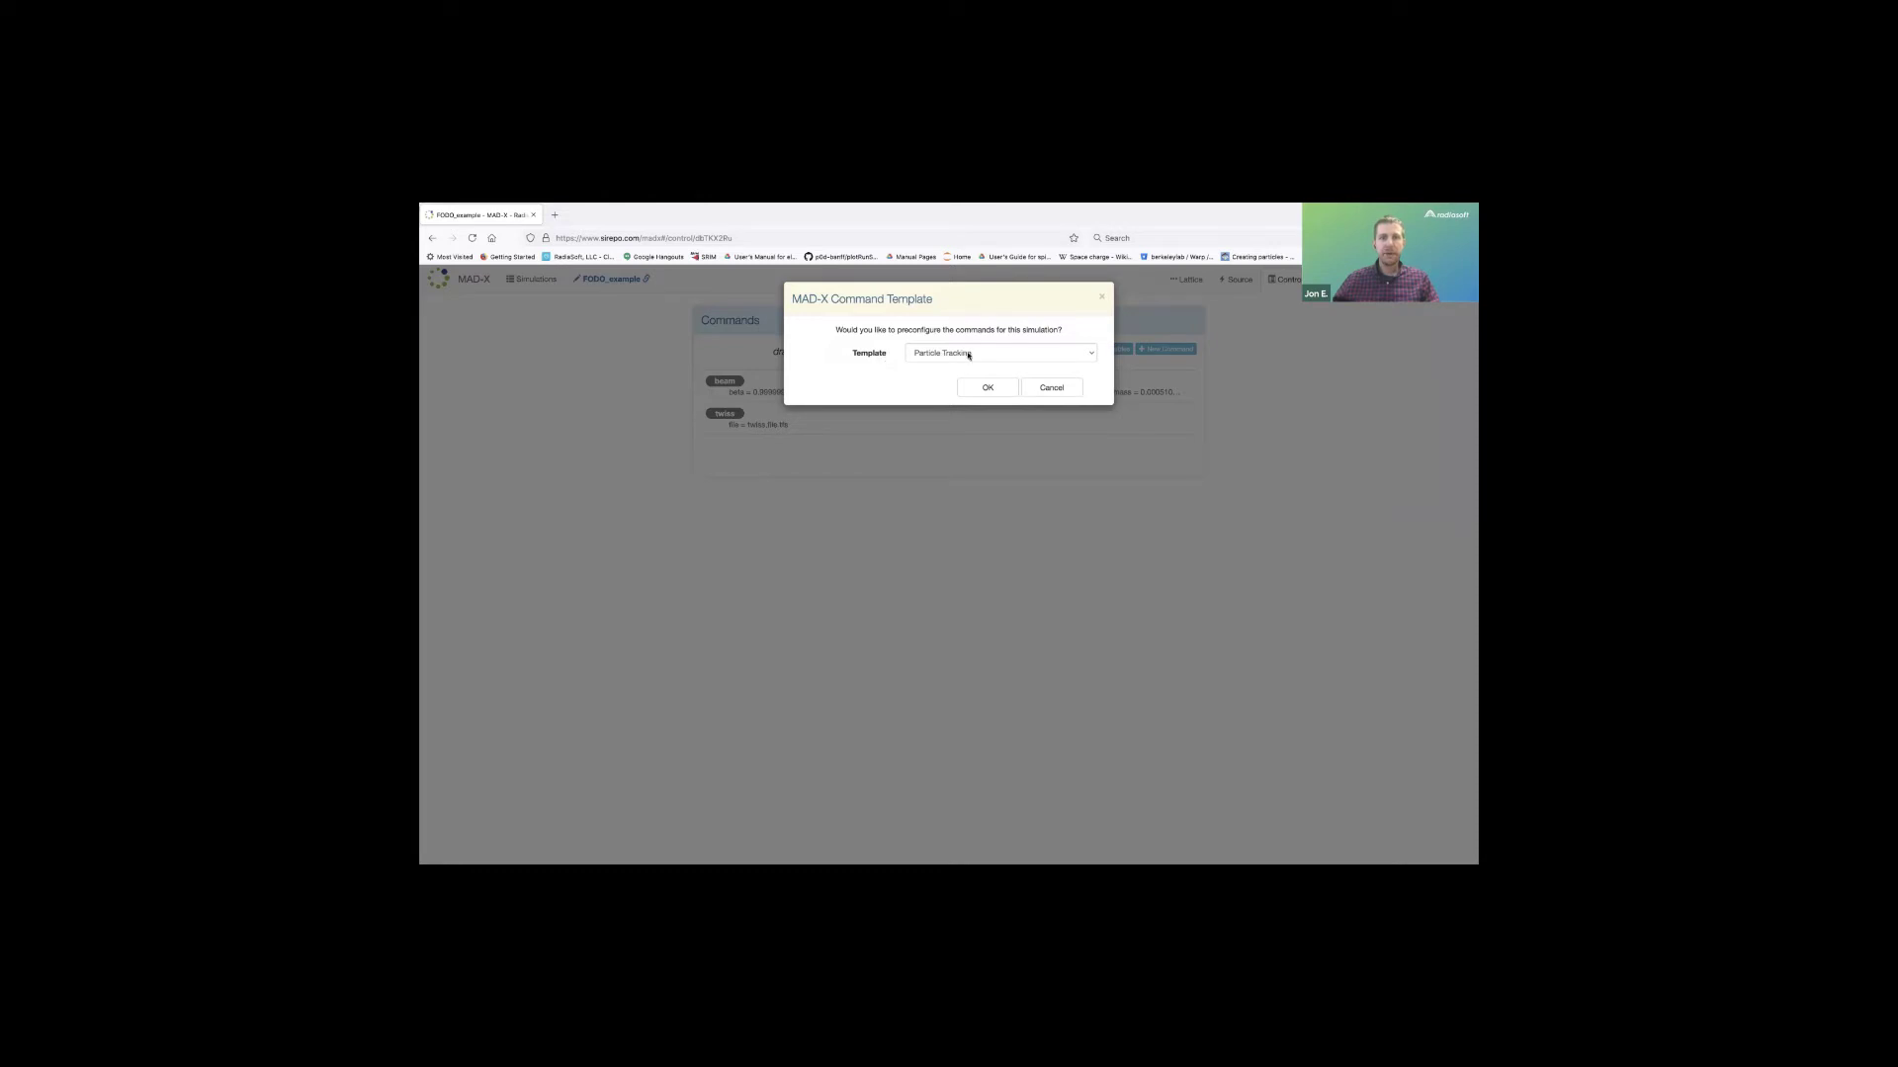
click(988, 388)
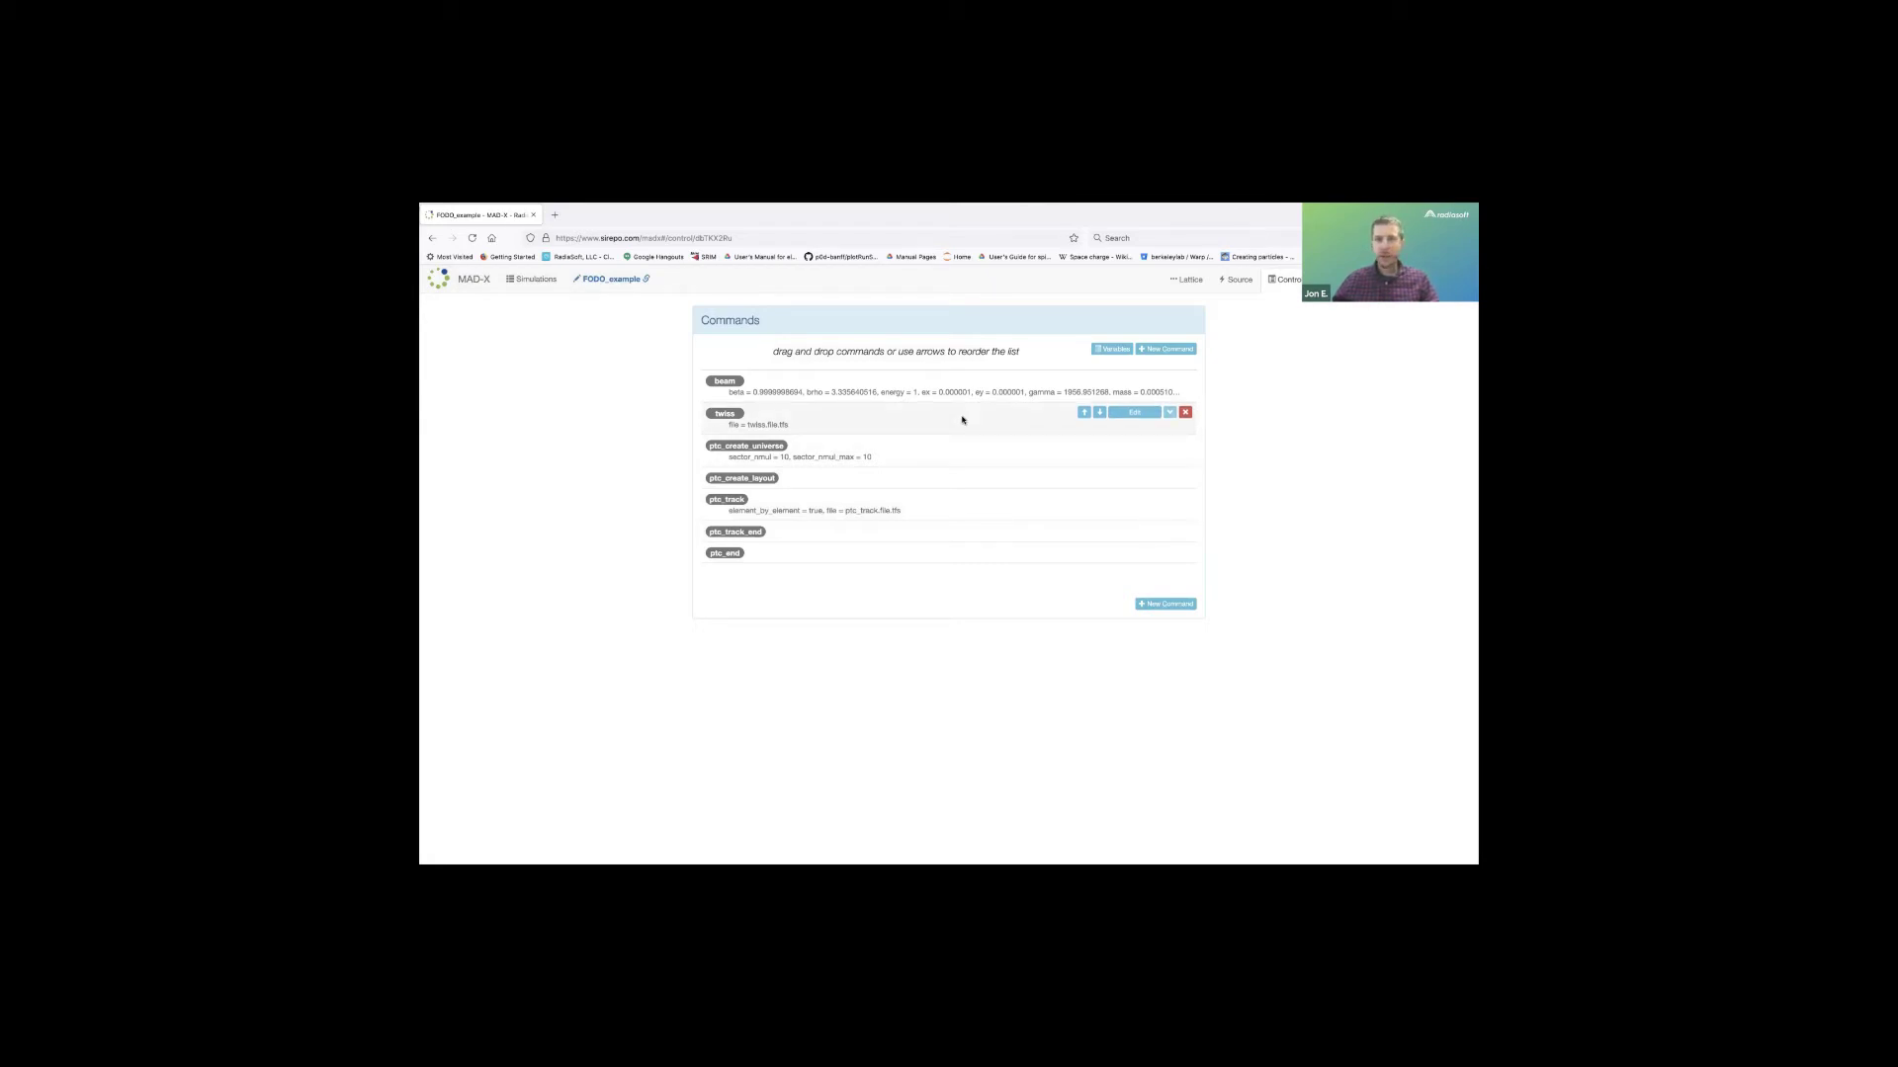
Review the matched beta and alpha values in the source bunch's distribution settings.
click(1245, 281)
click(500, 354)
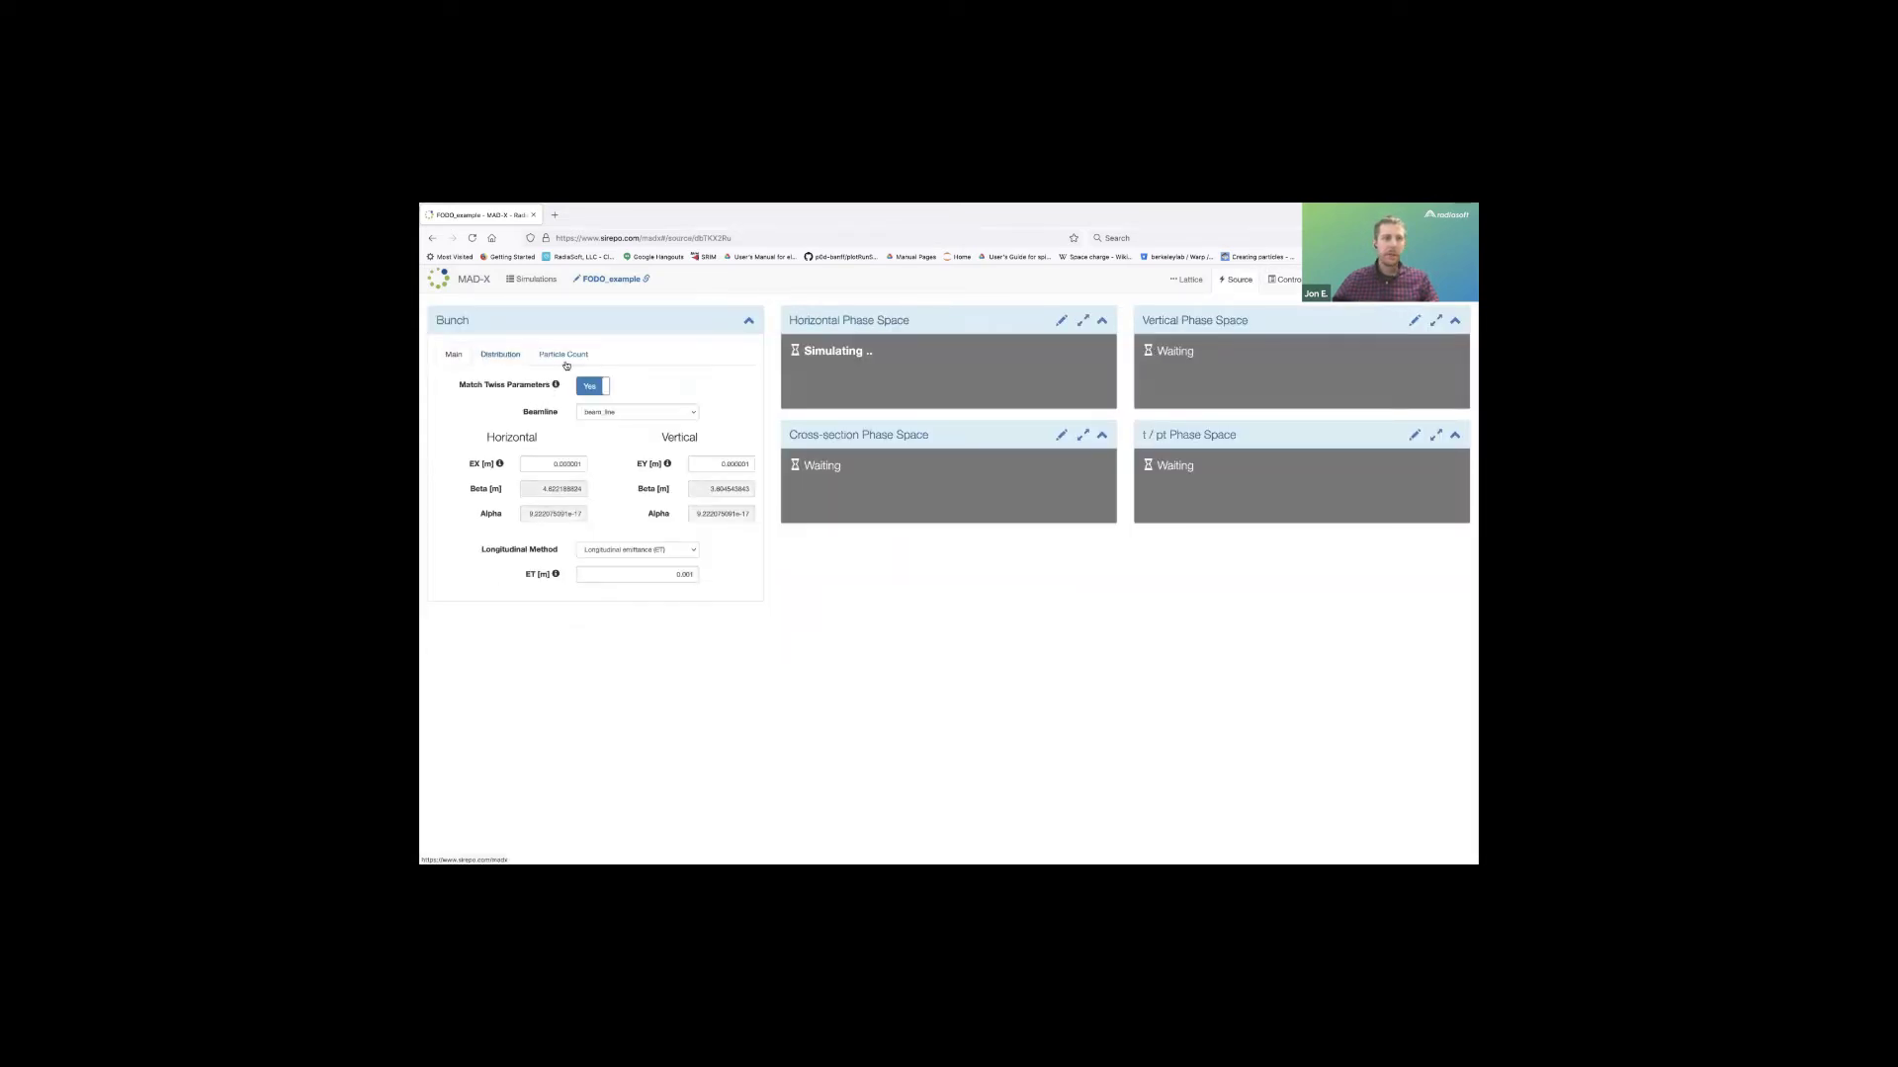
triple_click(725, 515)
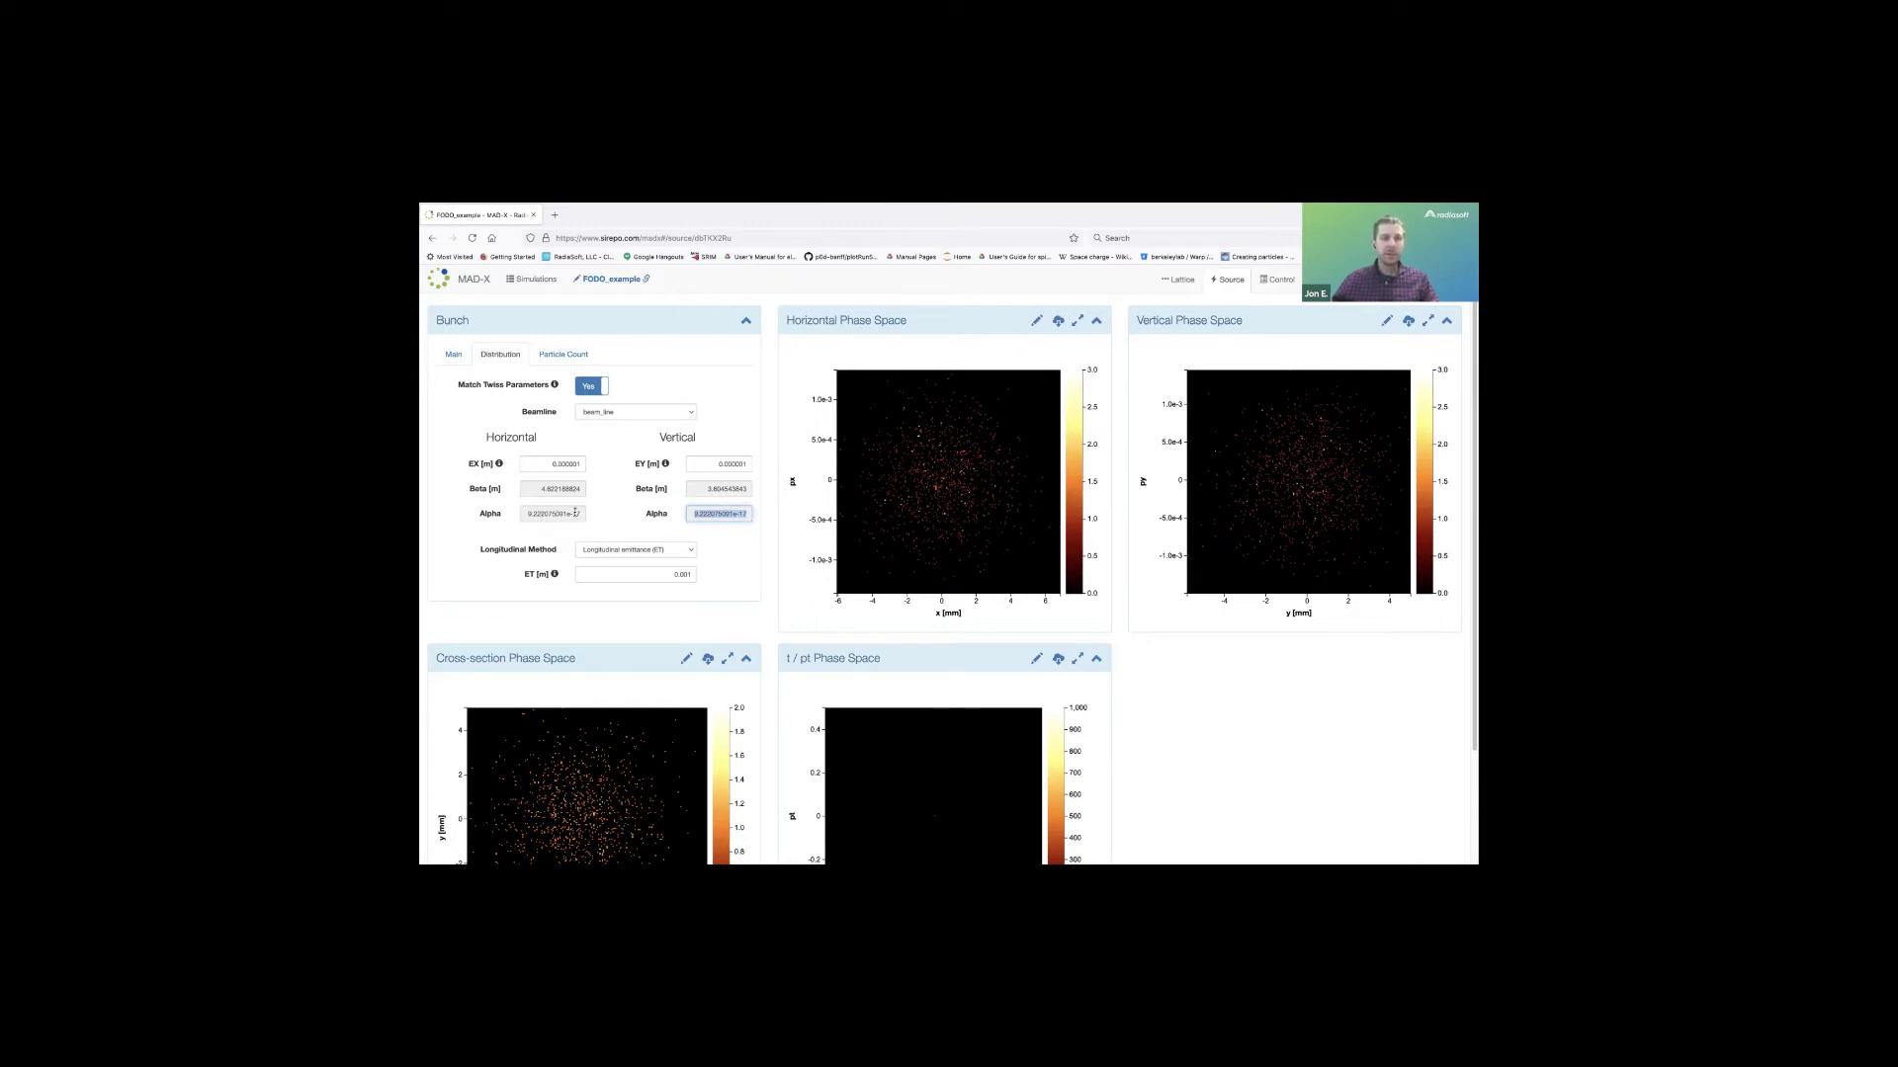
Review the simulation's command list and the command types available to add, without adding any.
click(1284, 284)
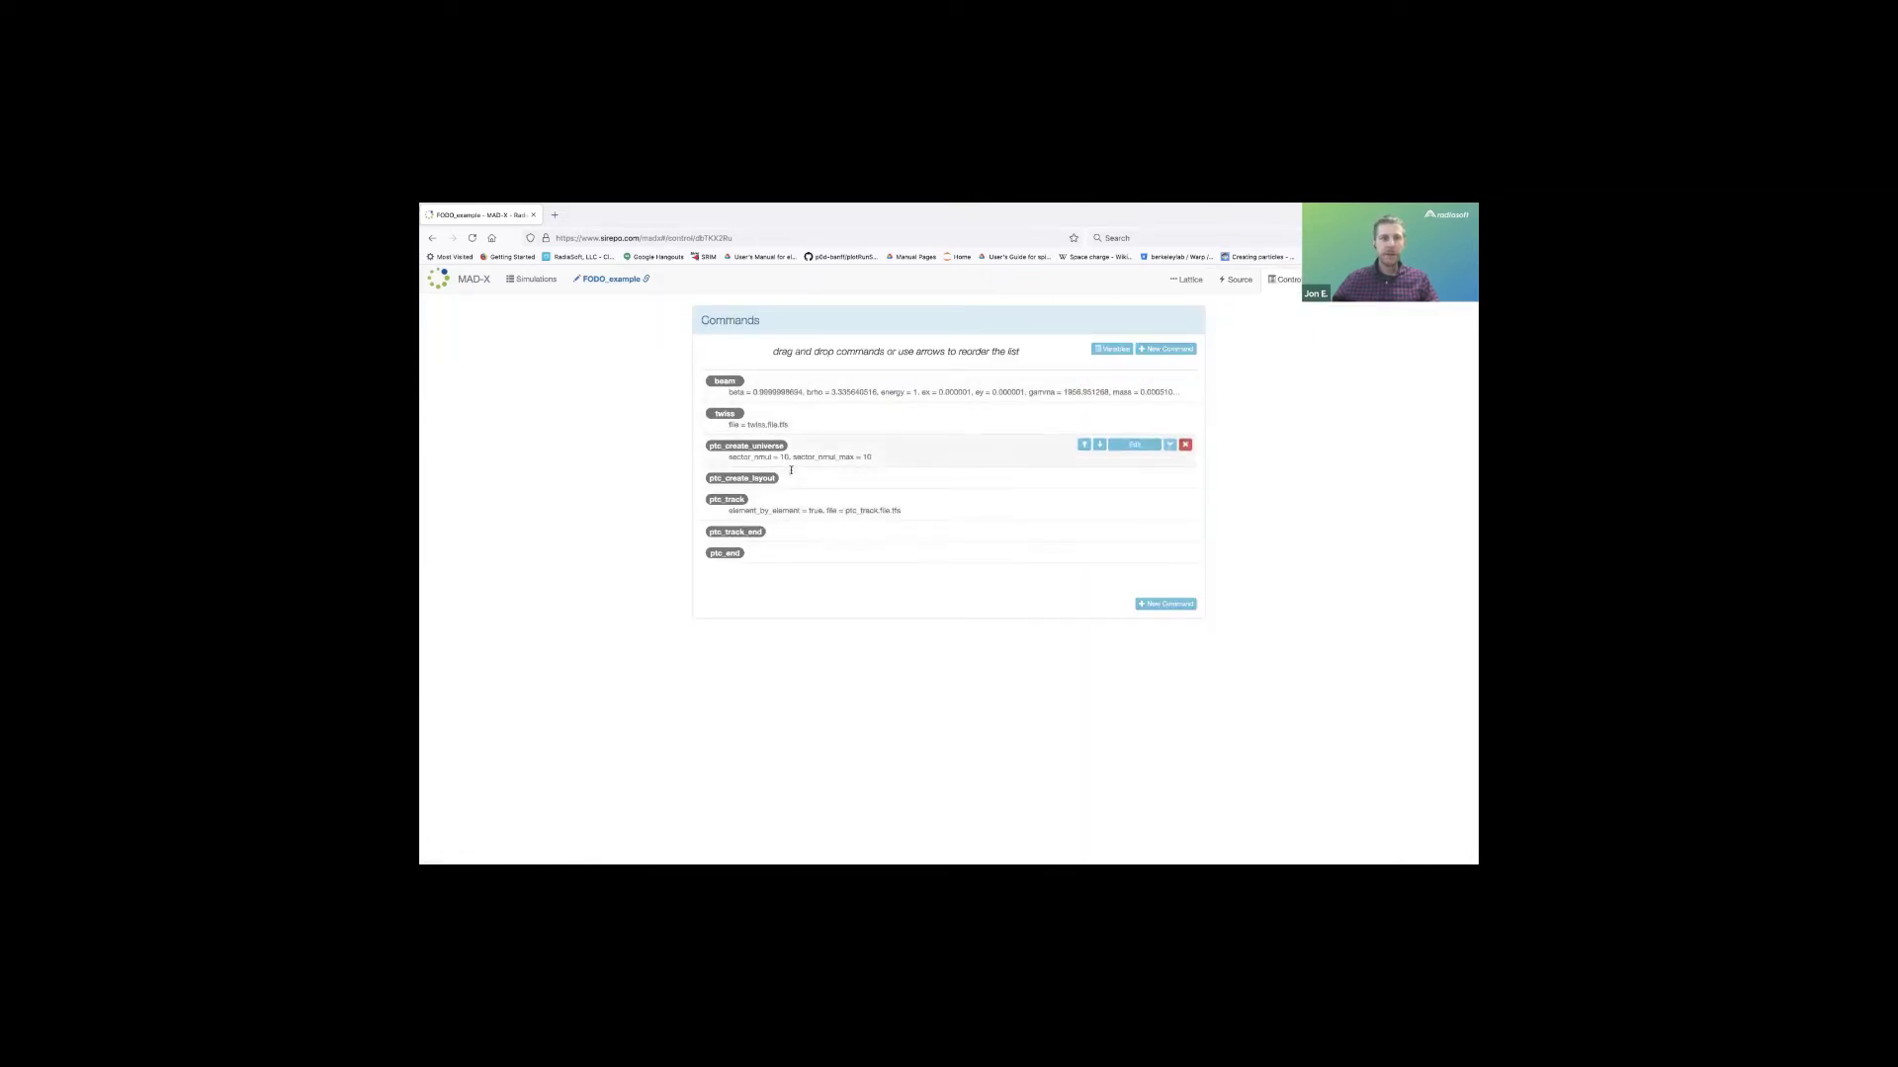
mouse_move(746, 420)
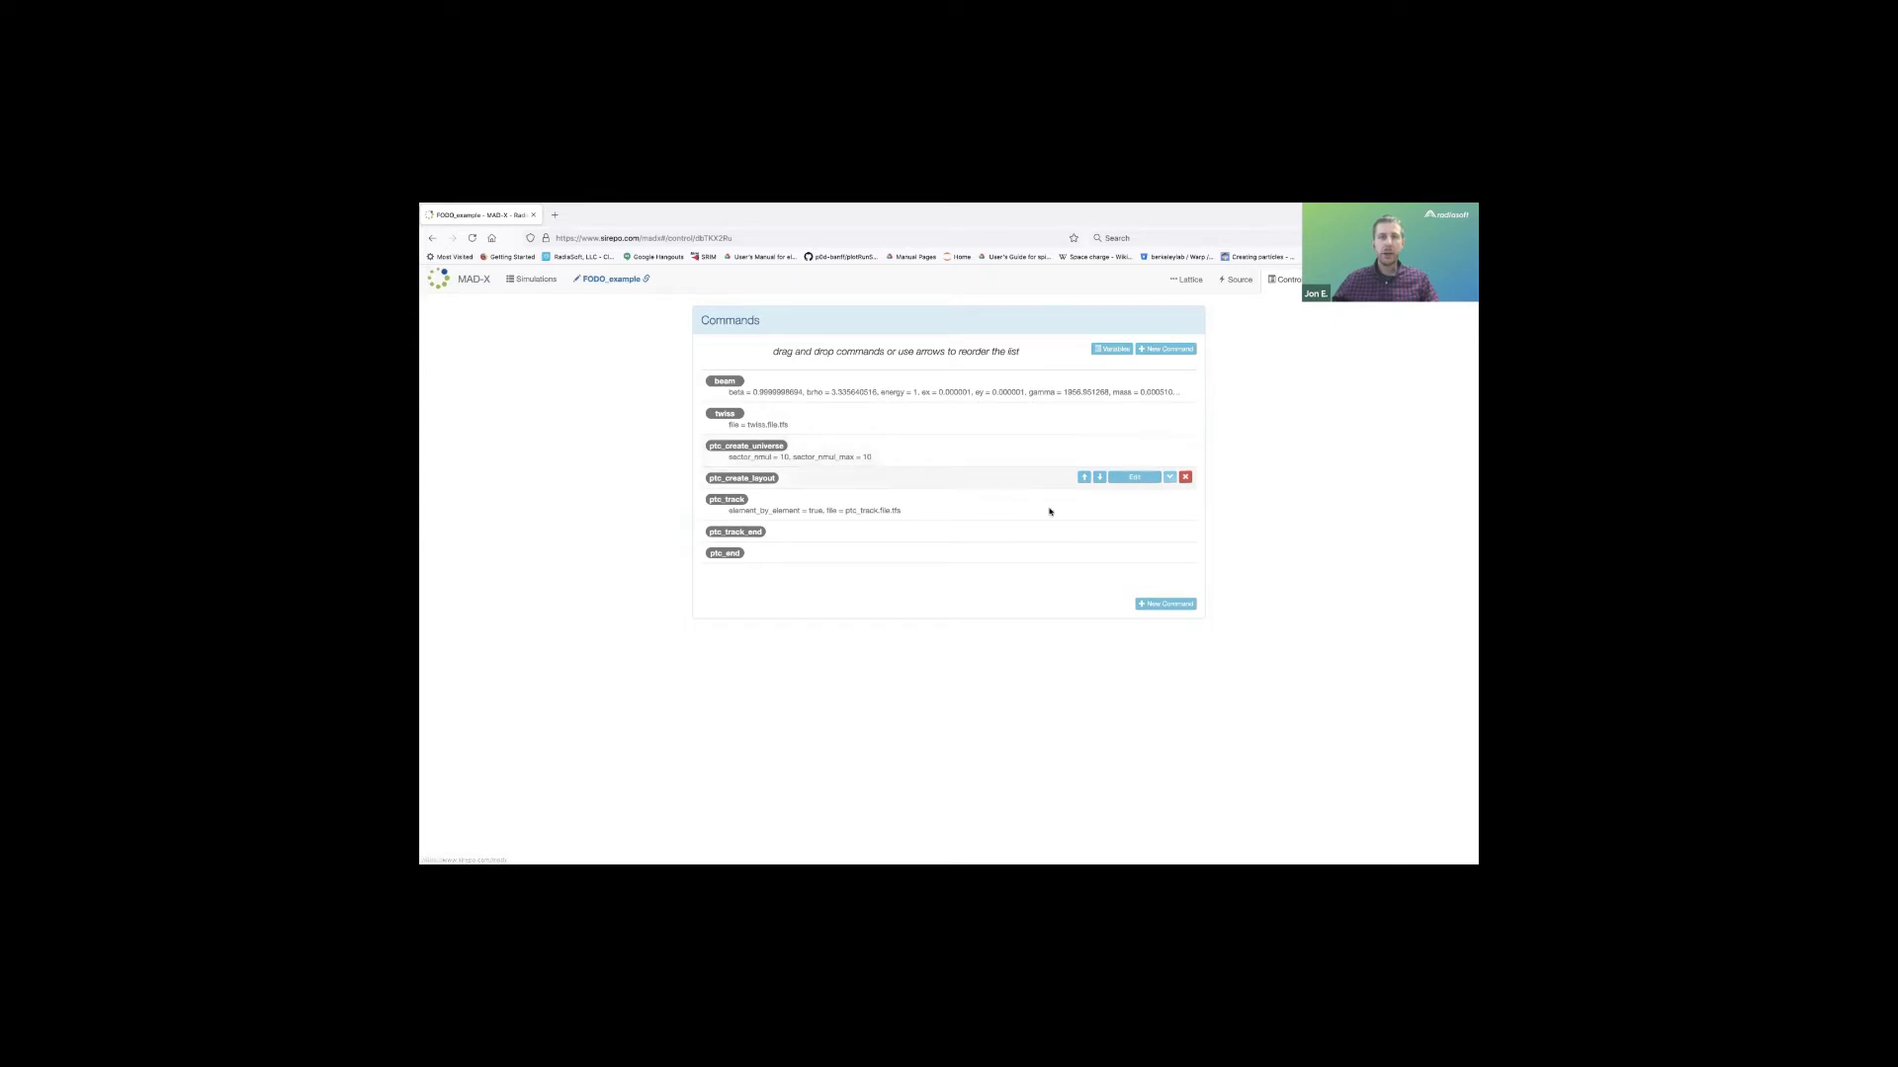
click(1165, 351)
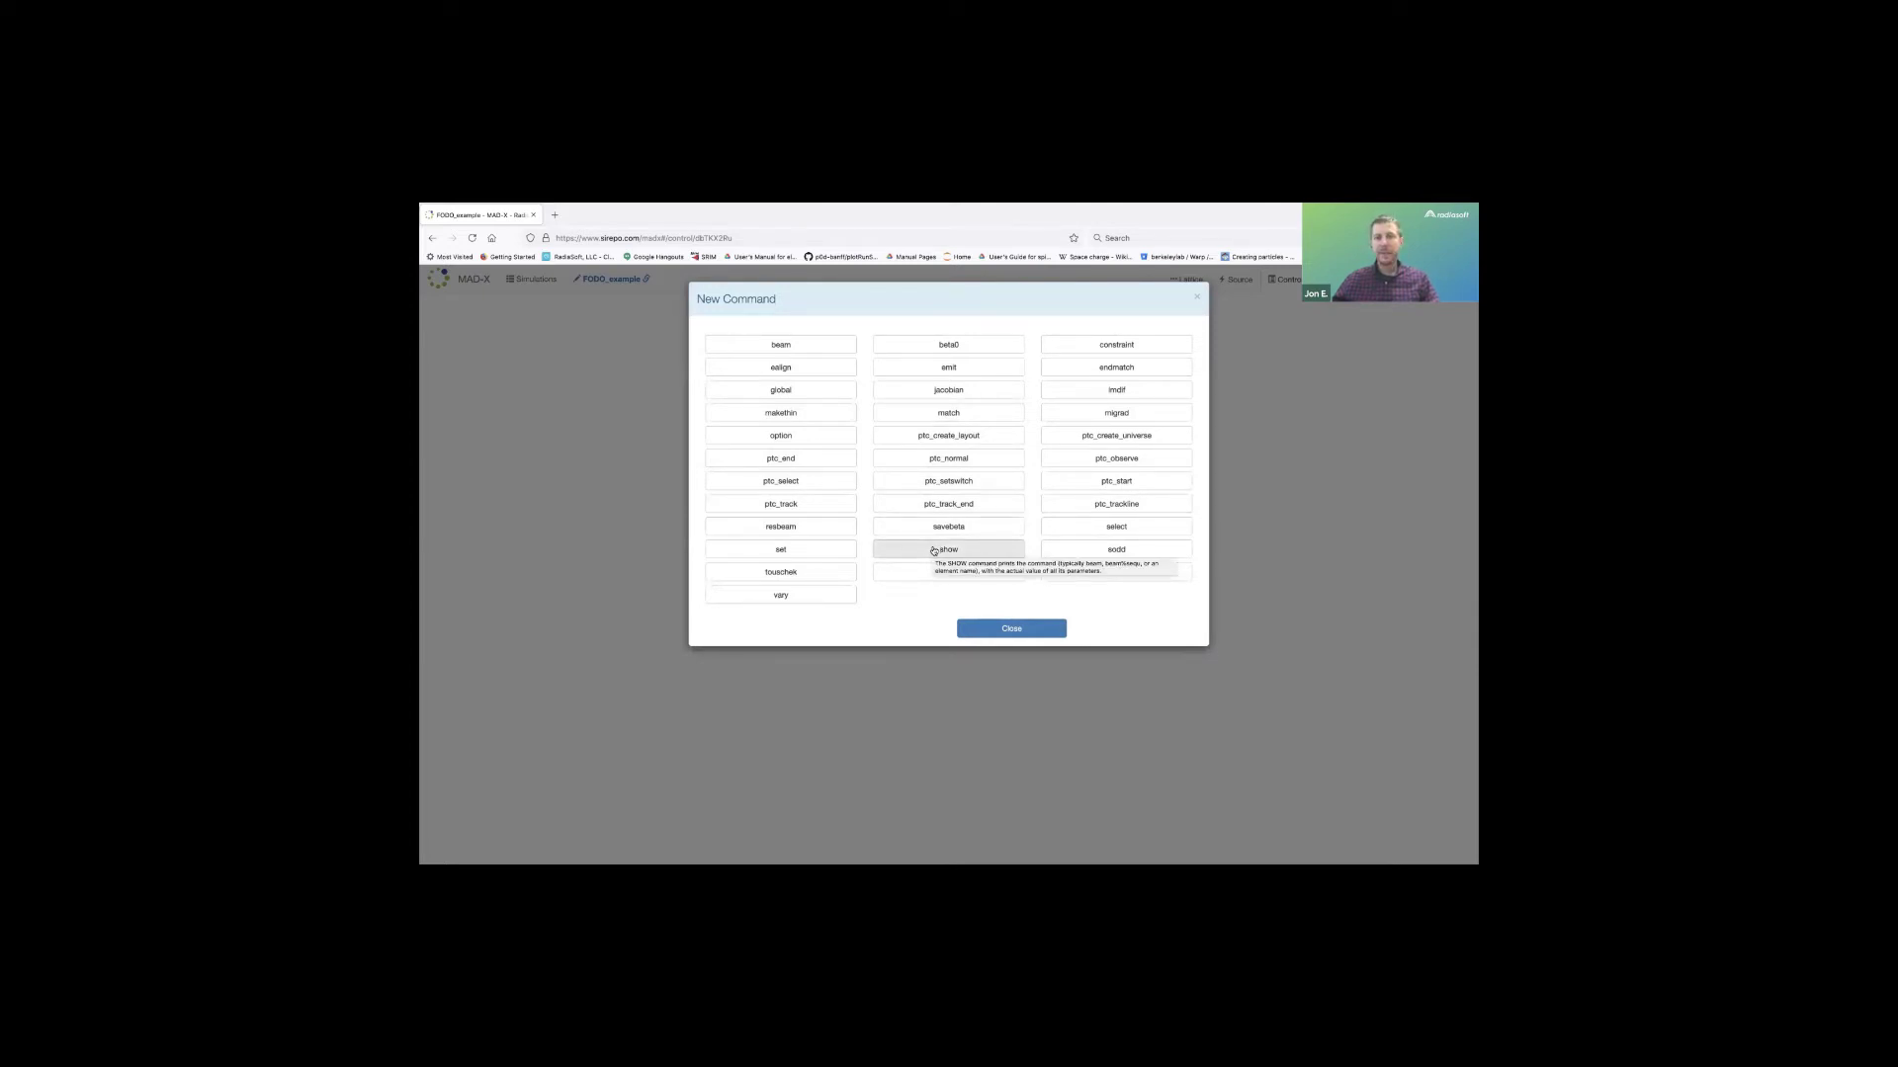
click(1030, 629)
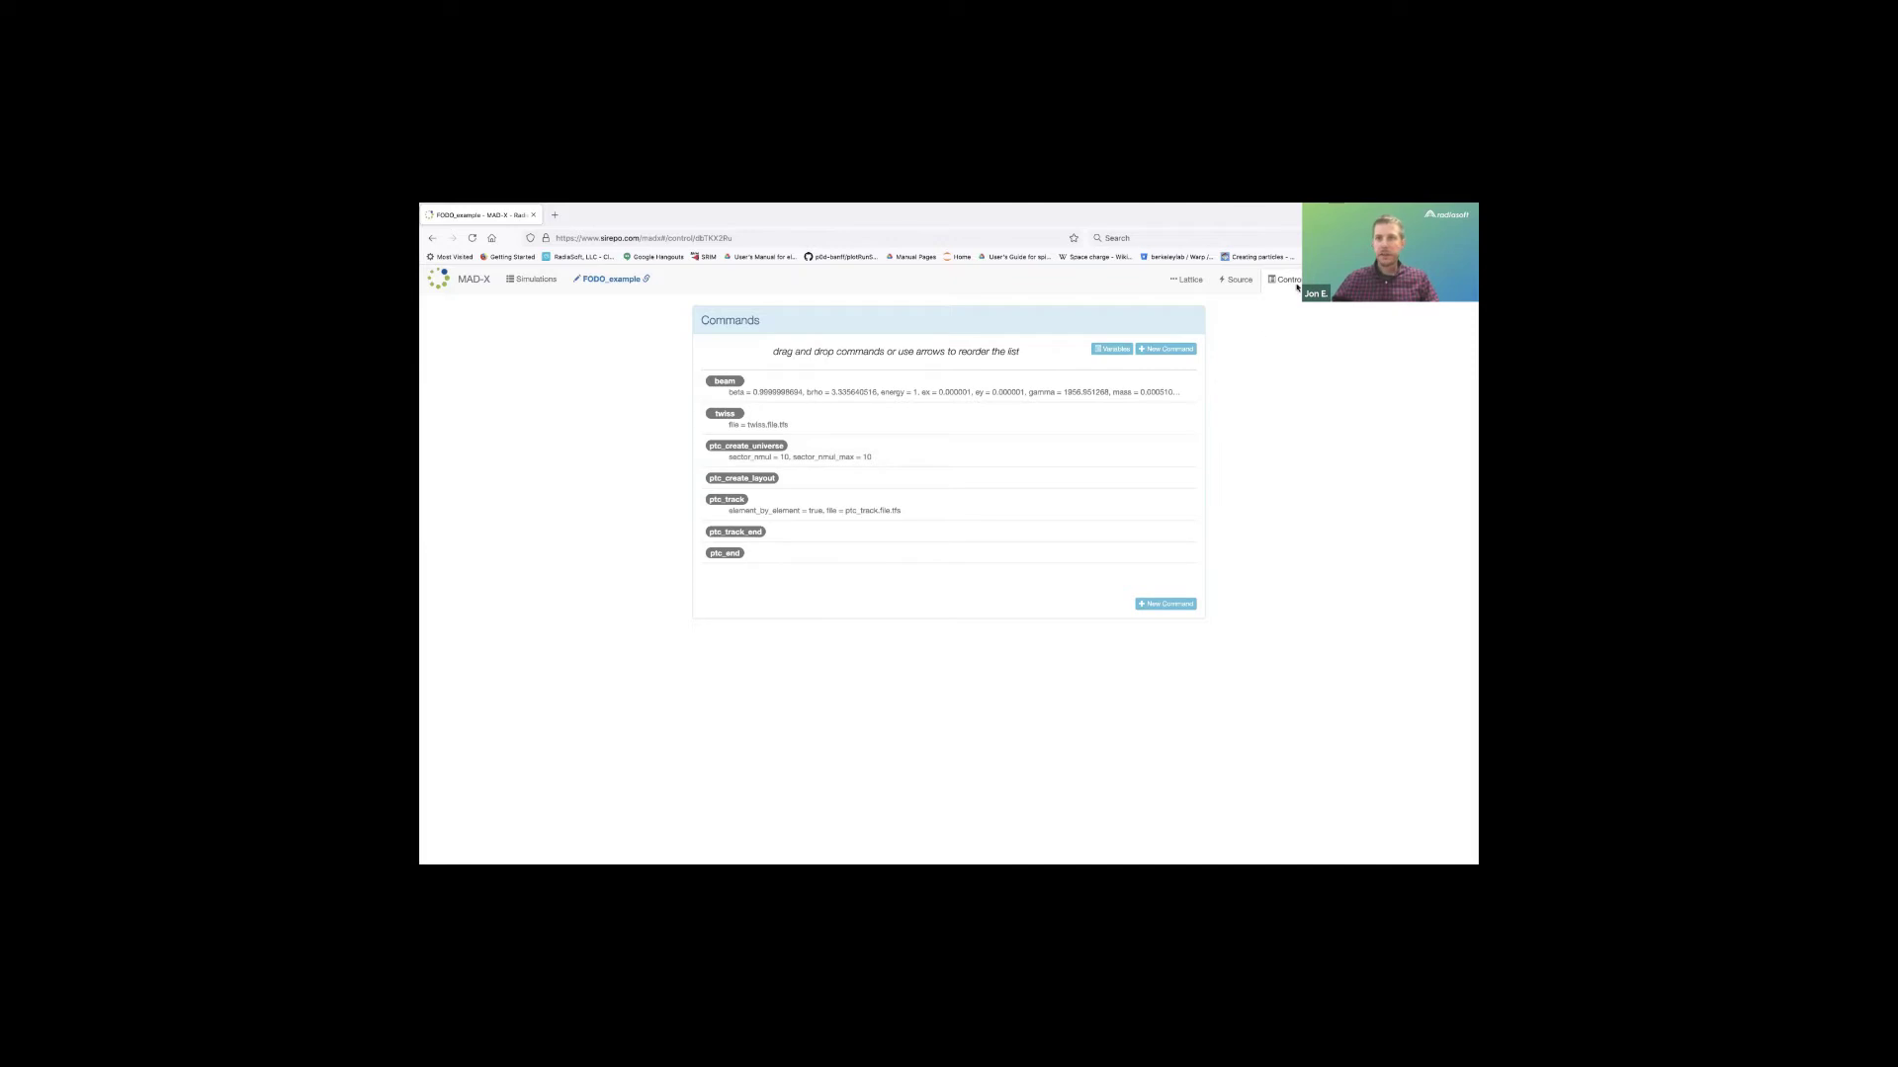
Enable Compute Twiss From Particles for beam_line in the visualization settings and run a new simulation.
click(1329, 280)
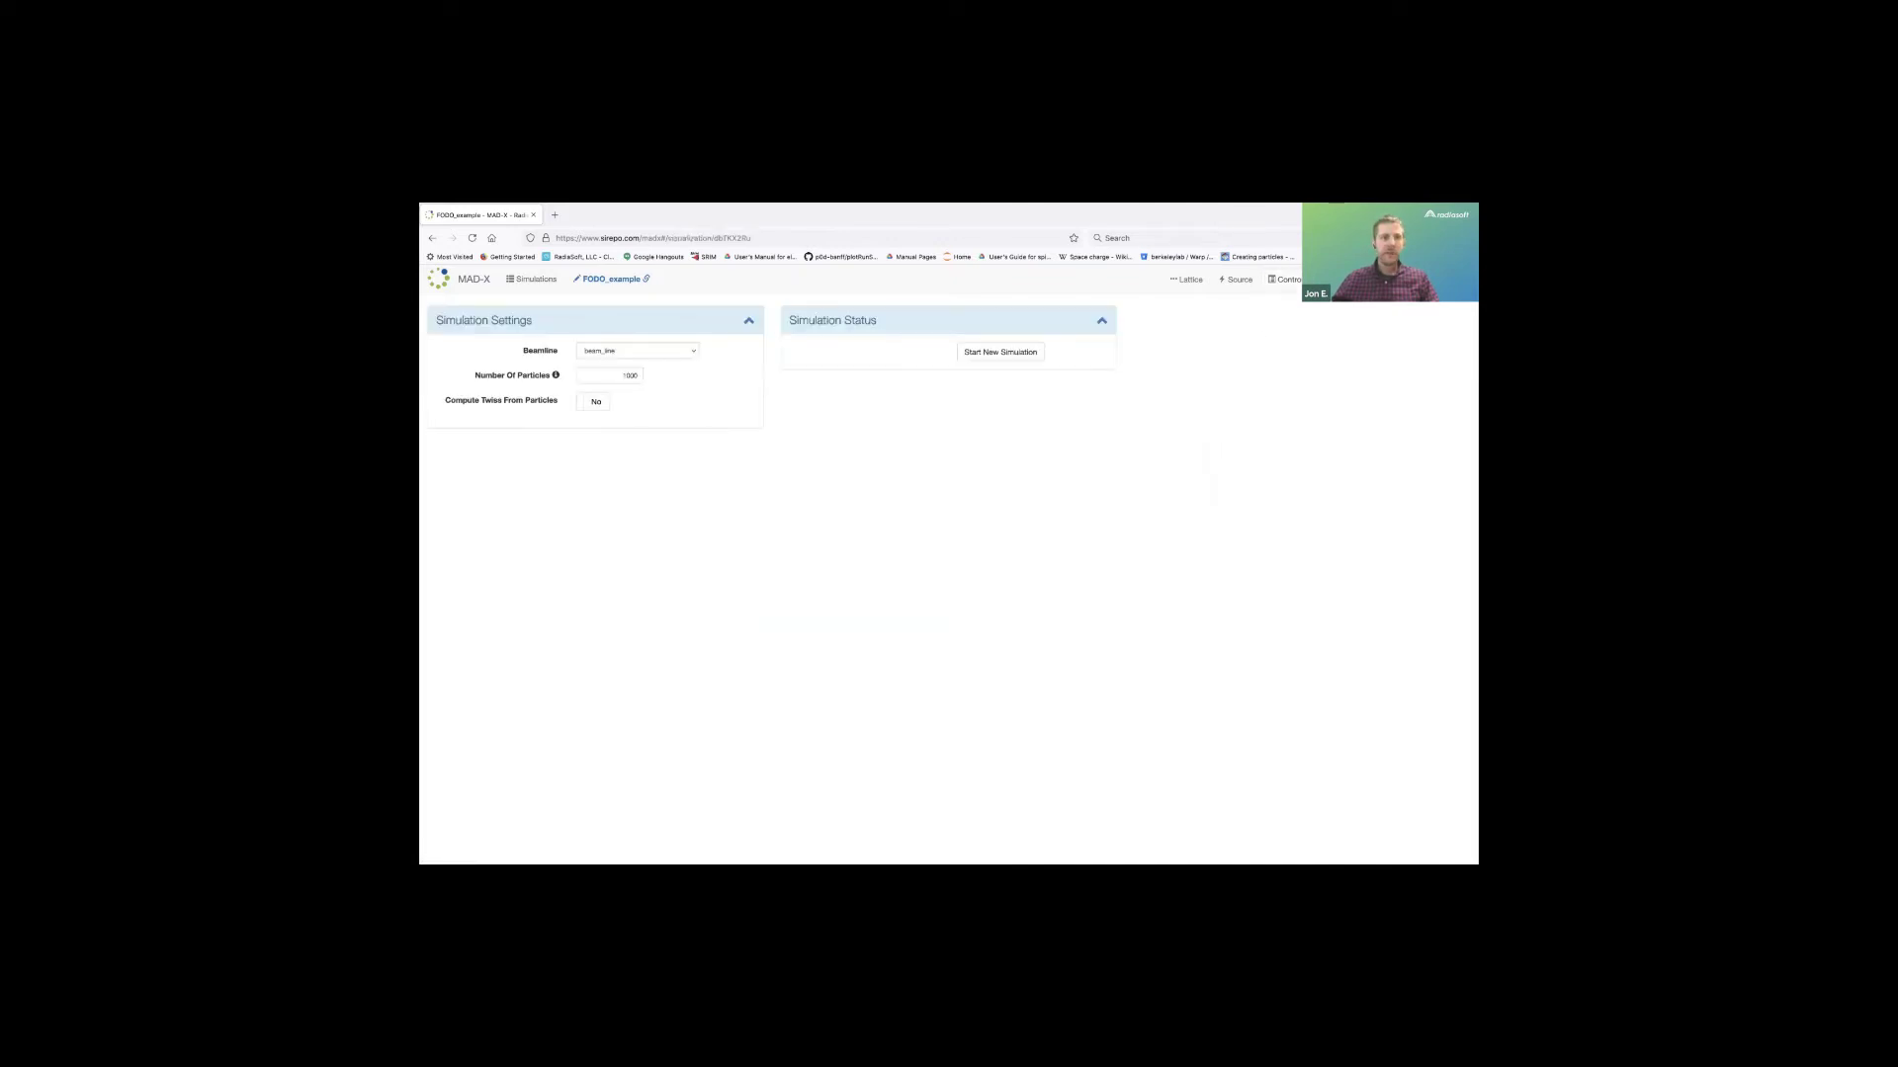
click(599, 352)
click(627, 353)
click(597, 404)
click(587, 434)
click(998, 353)
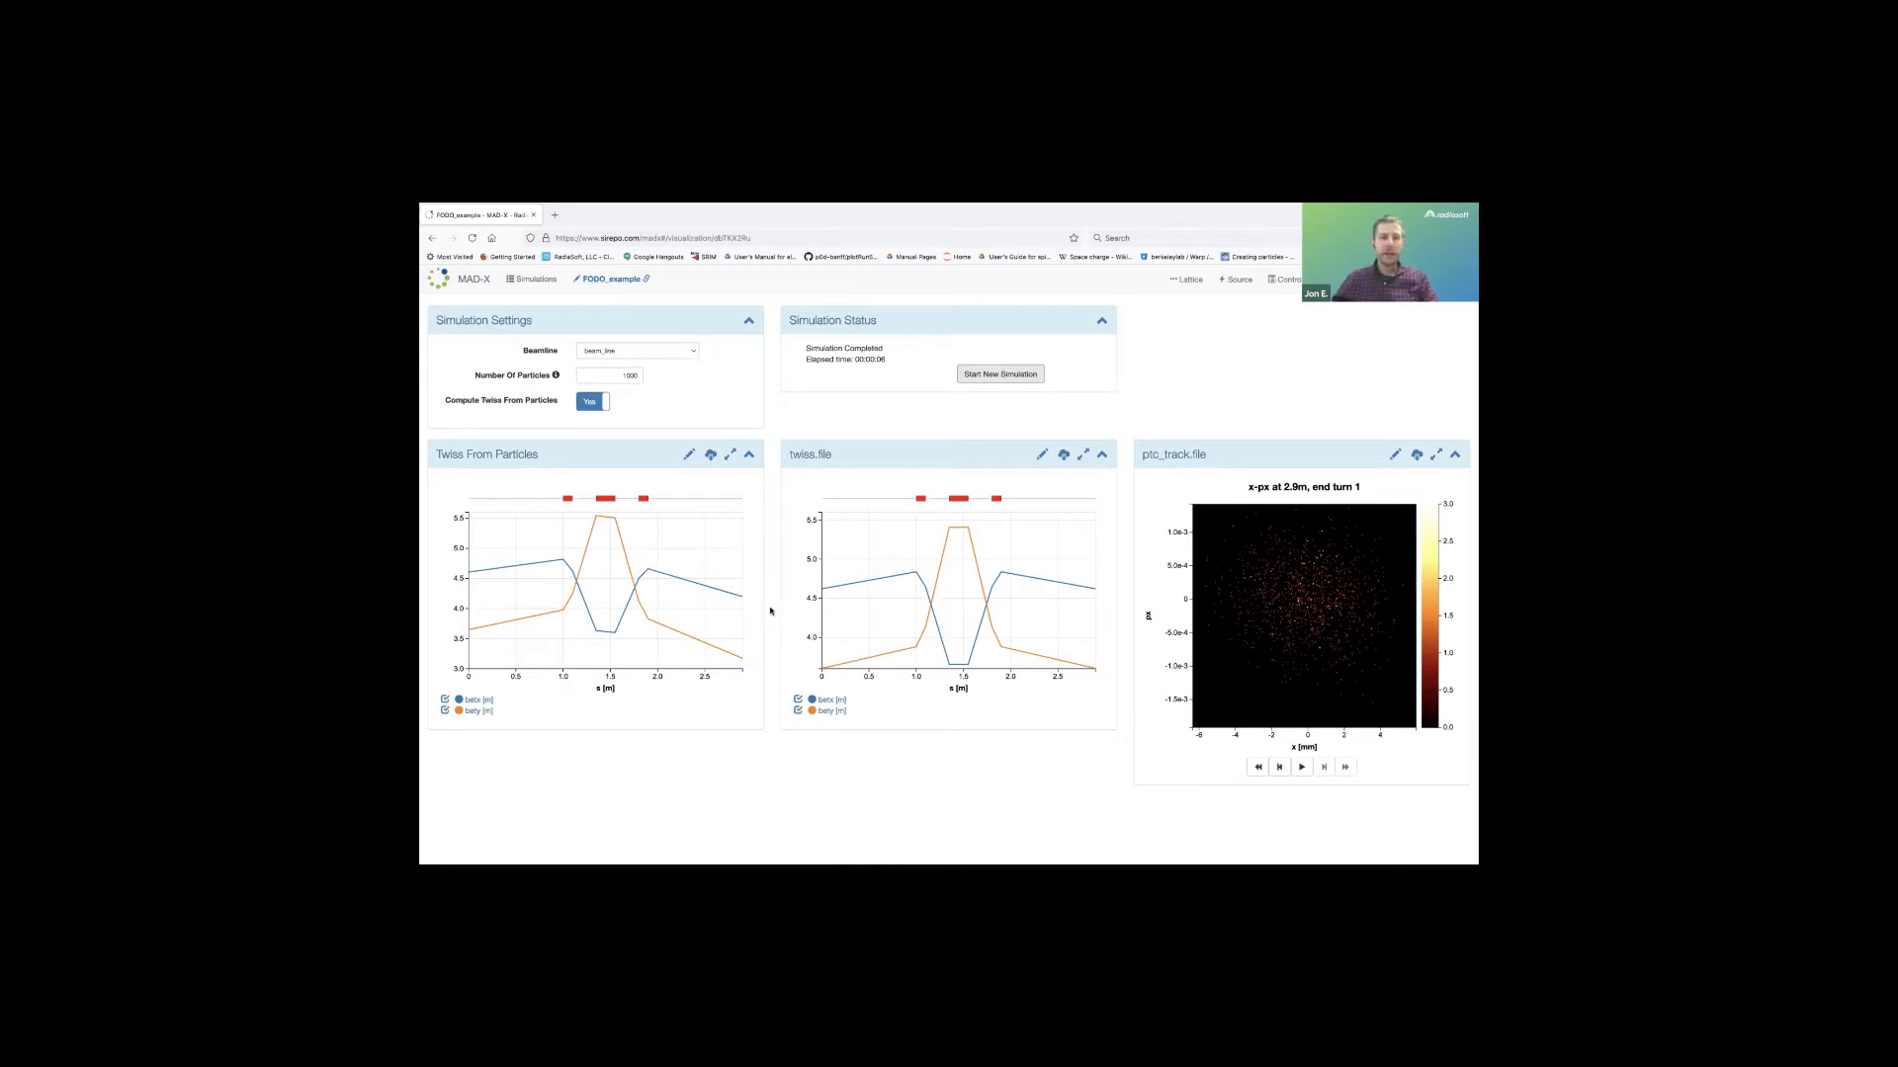
Look through the vertical values that can be plotted in Twiss From Particles, closing its settings without changes.
click(688, 455)
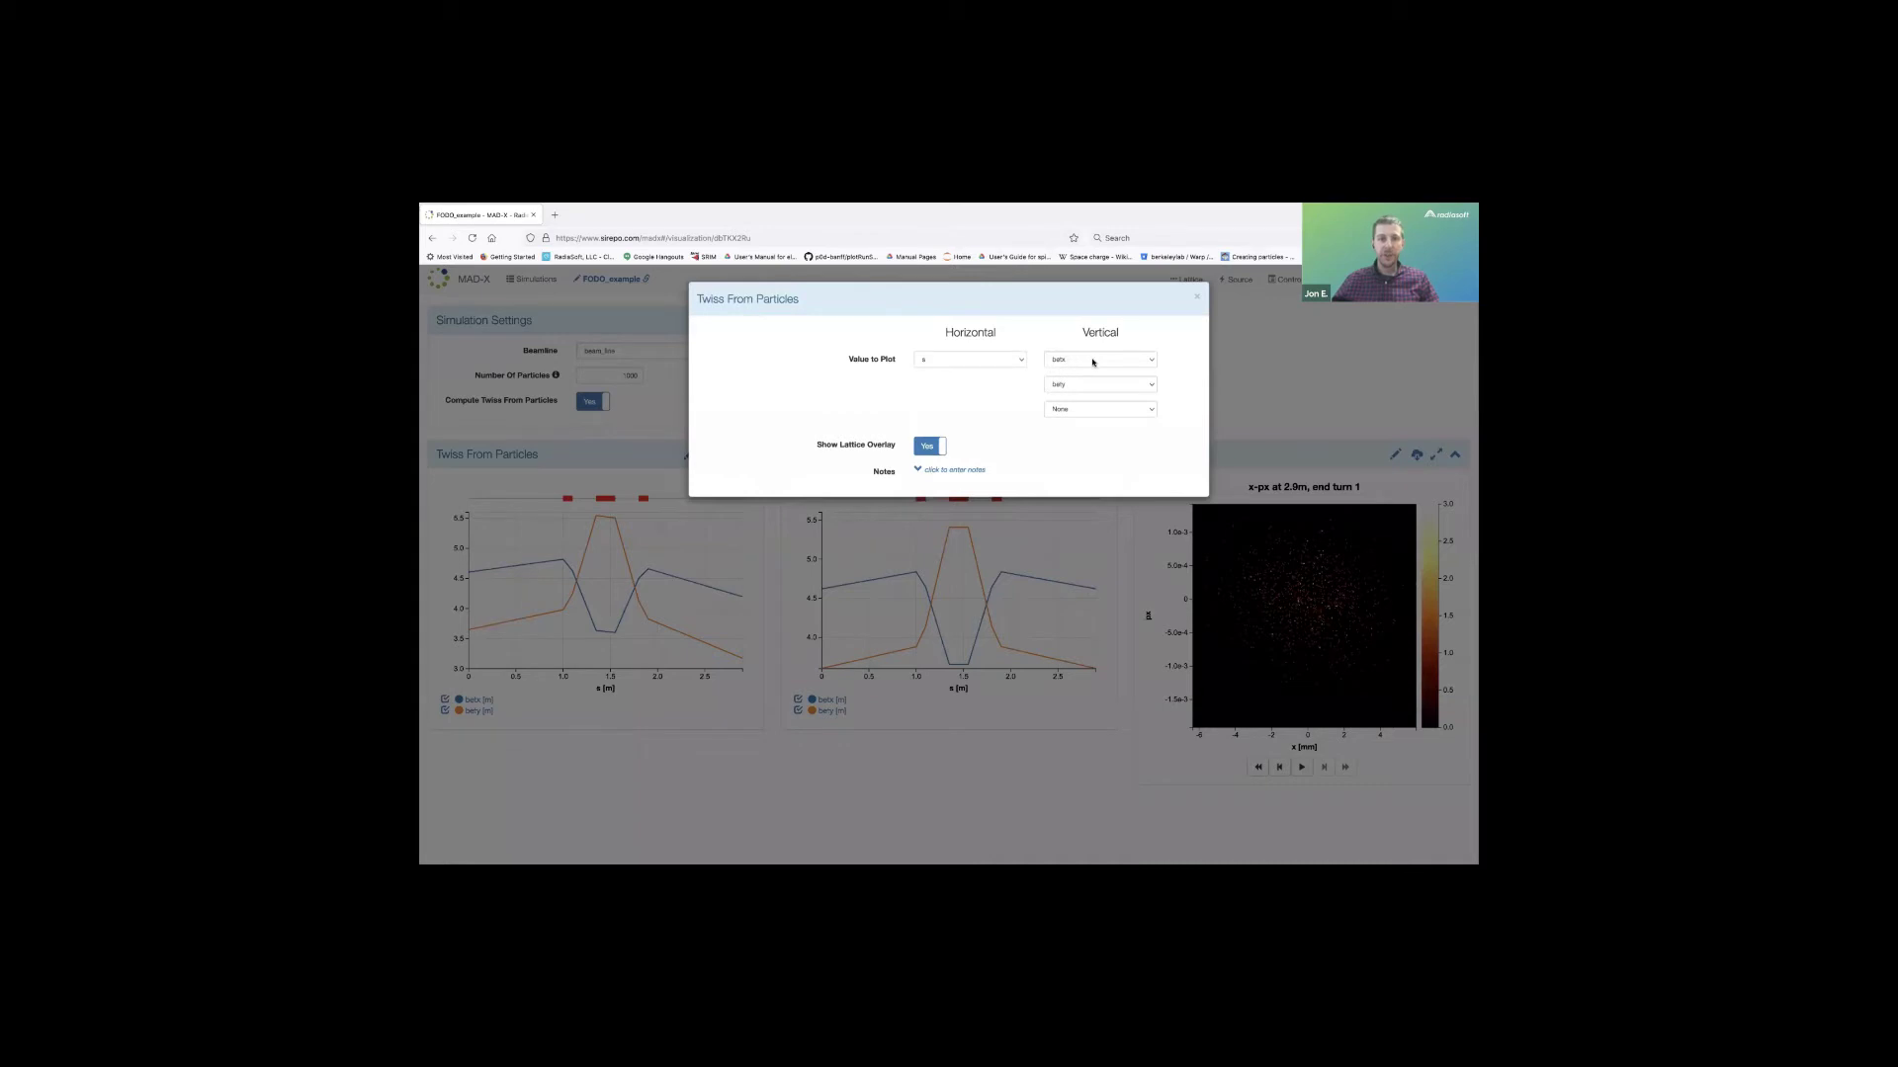
click(1093, 361)
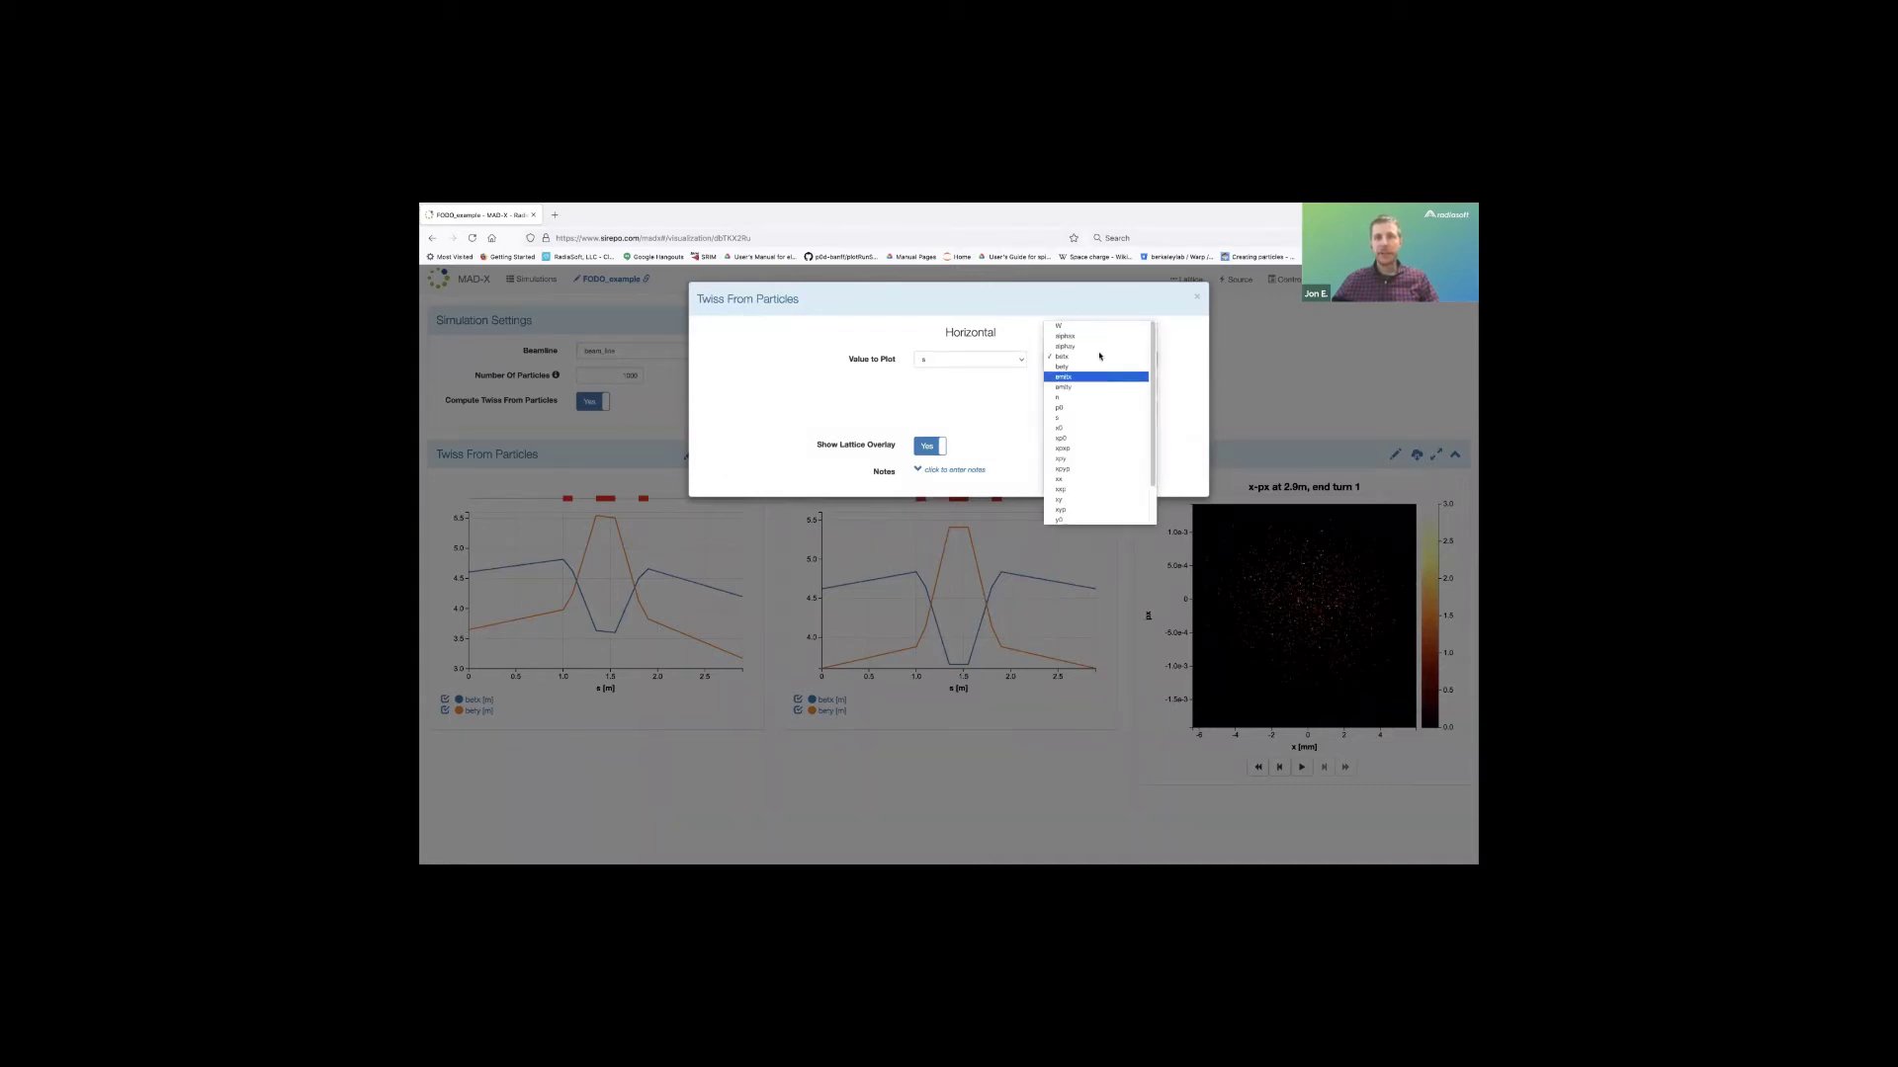
scroll(1099, 432, down, 1)
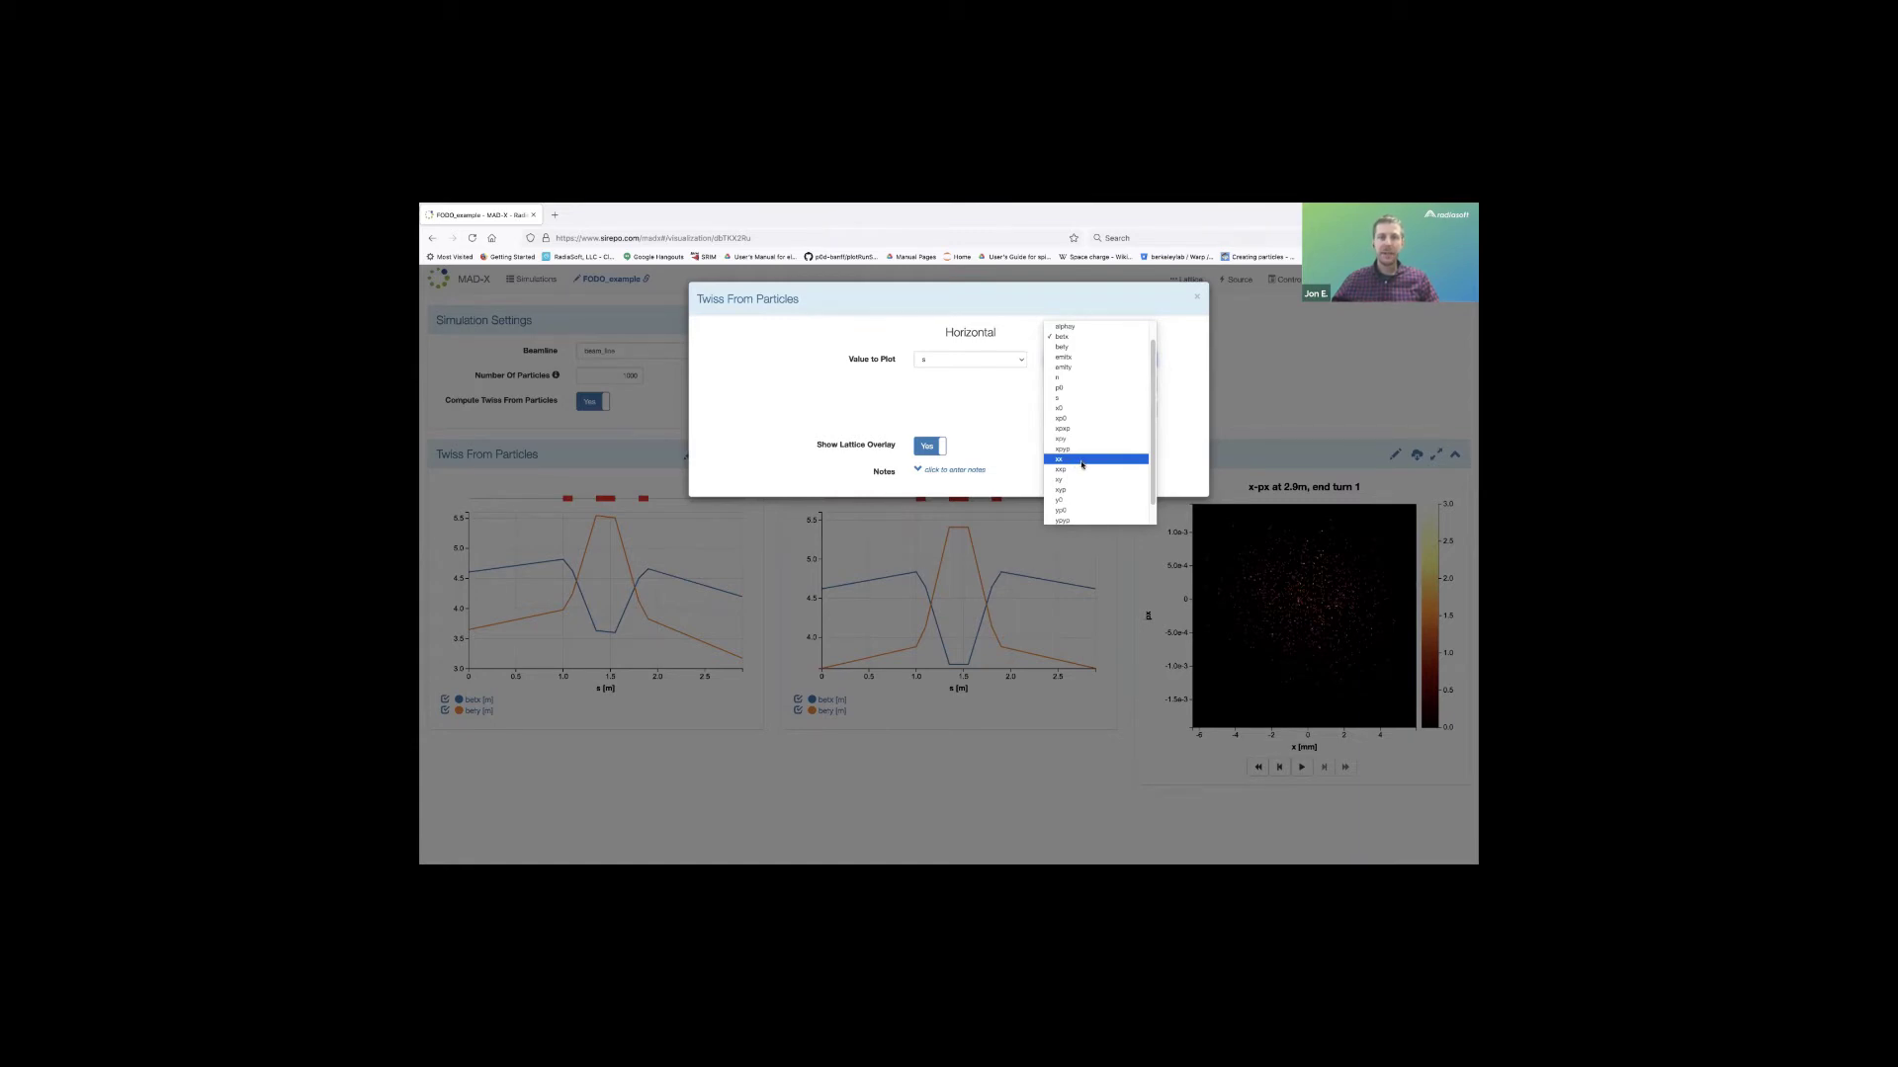
scroll(1091, 433, down, 1)
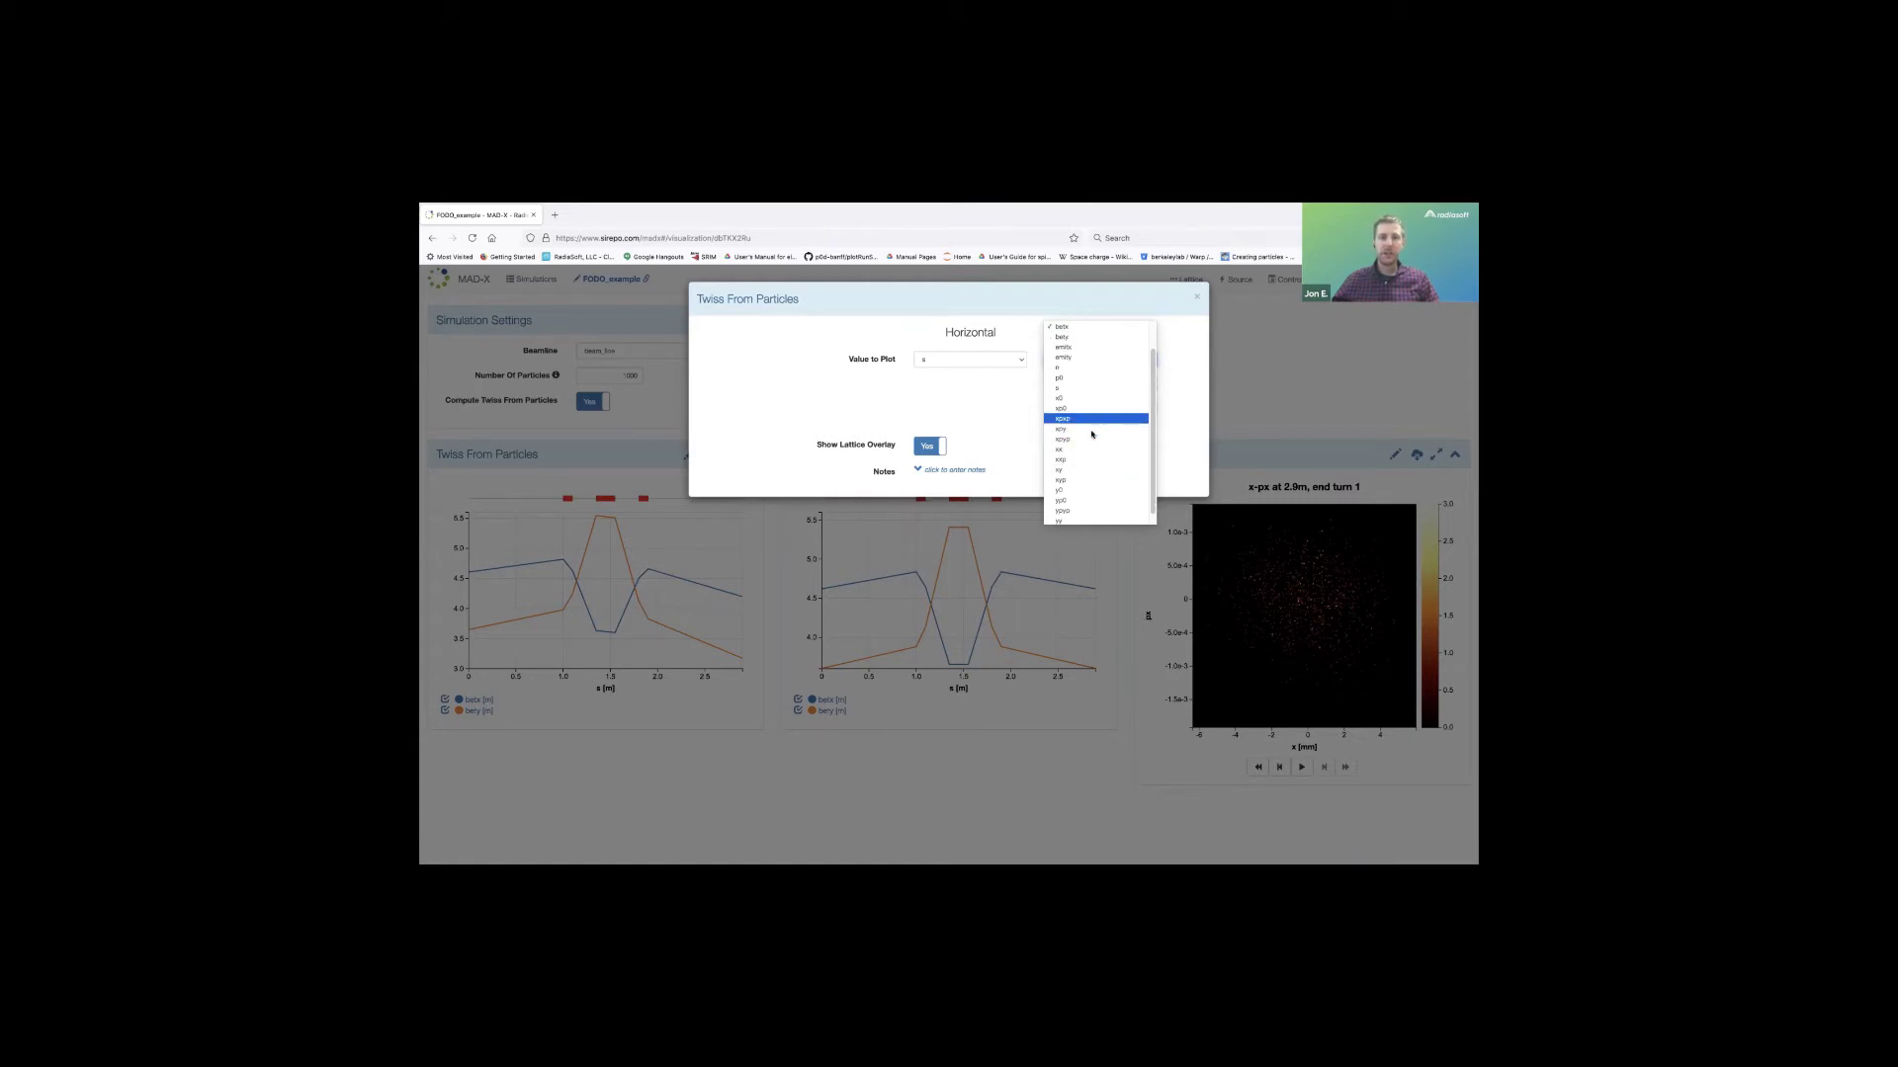
scroll(1099, 453, up, 1)
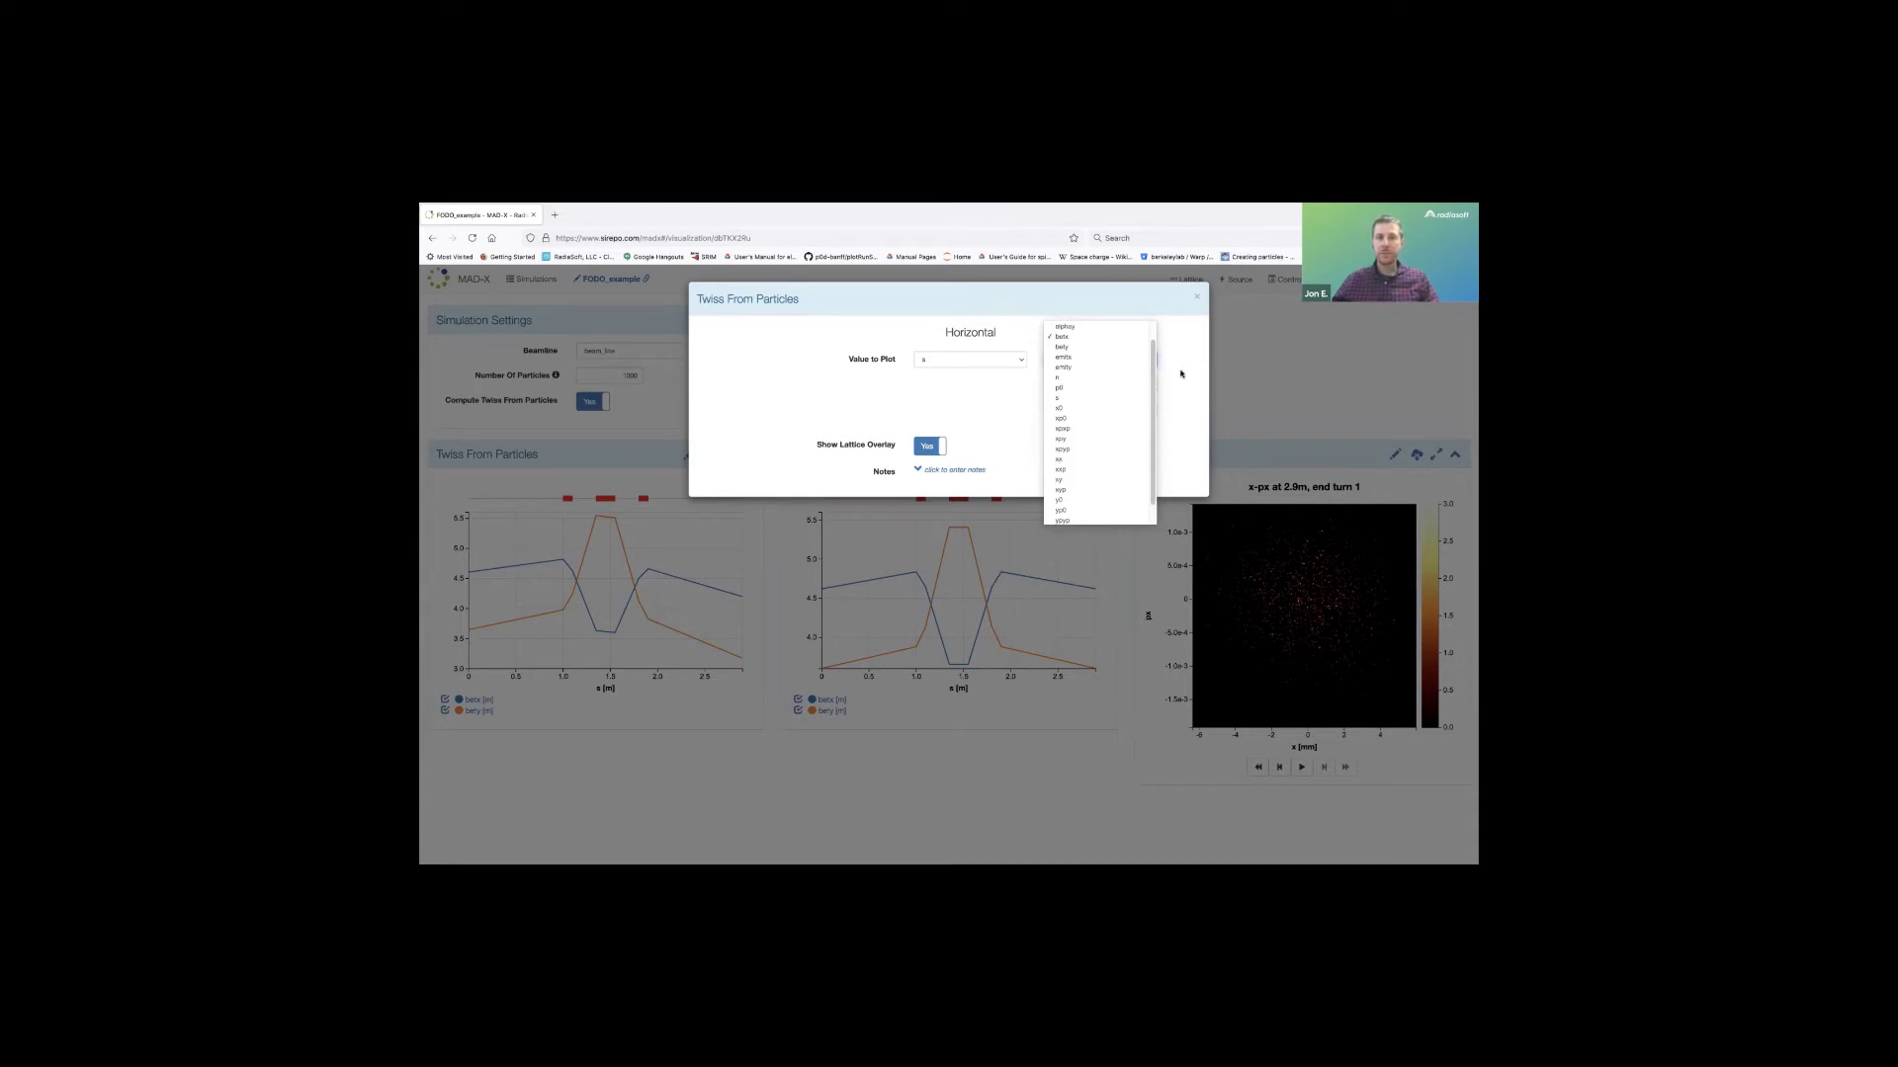
click(1197, 296)
click(1196, 296)
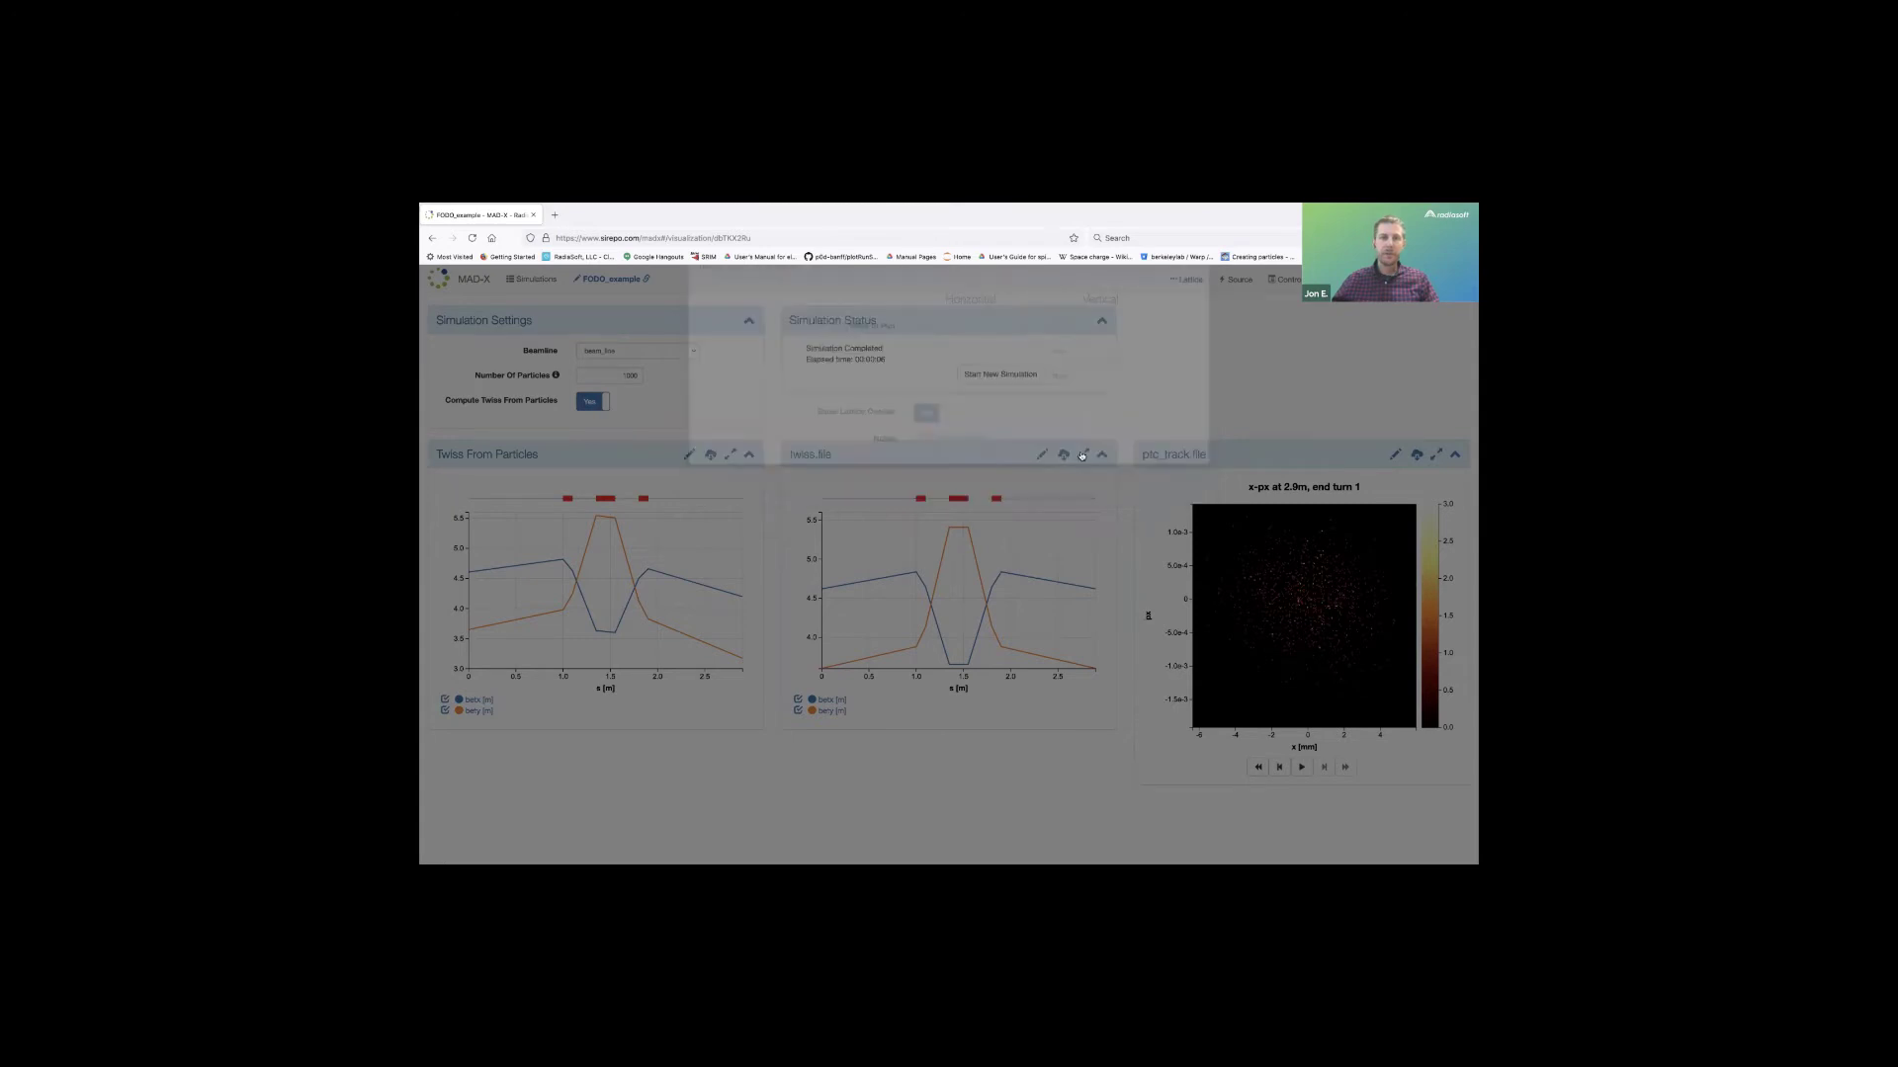
Look through the values available for the second vertical quantity of the twiss.file plot, closing its settings without changes.
click(1045, 457)
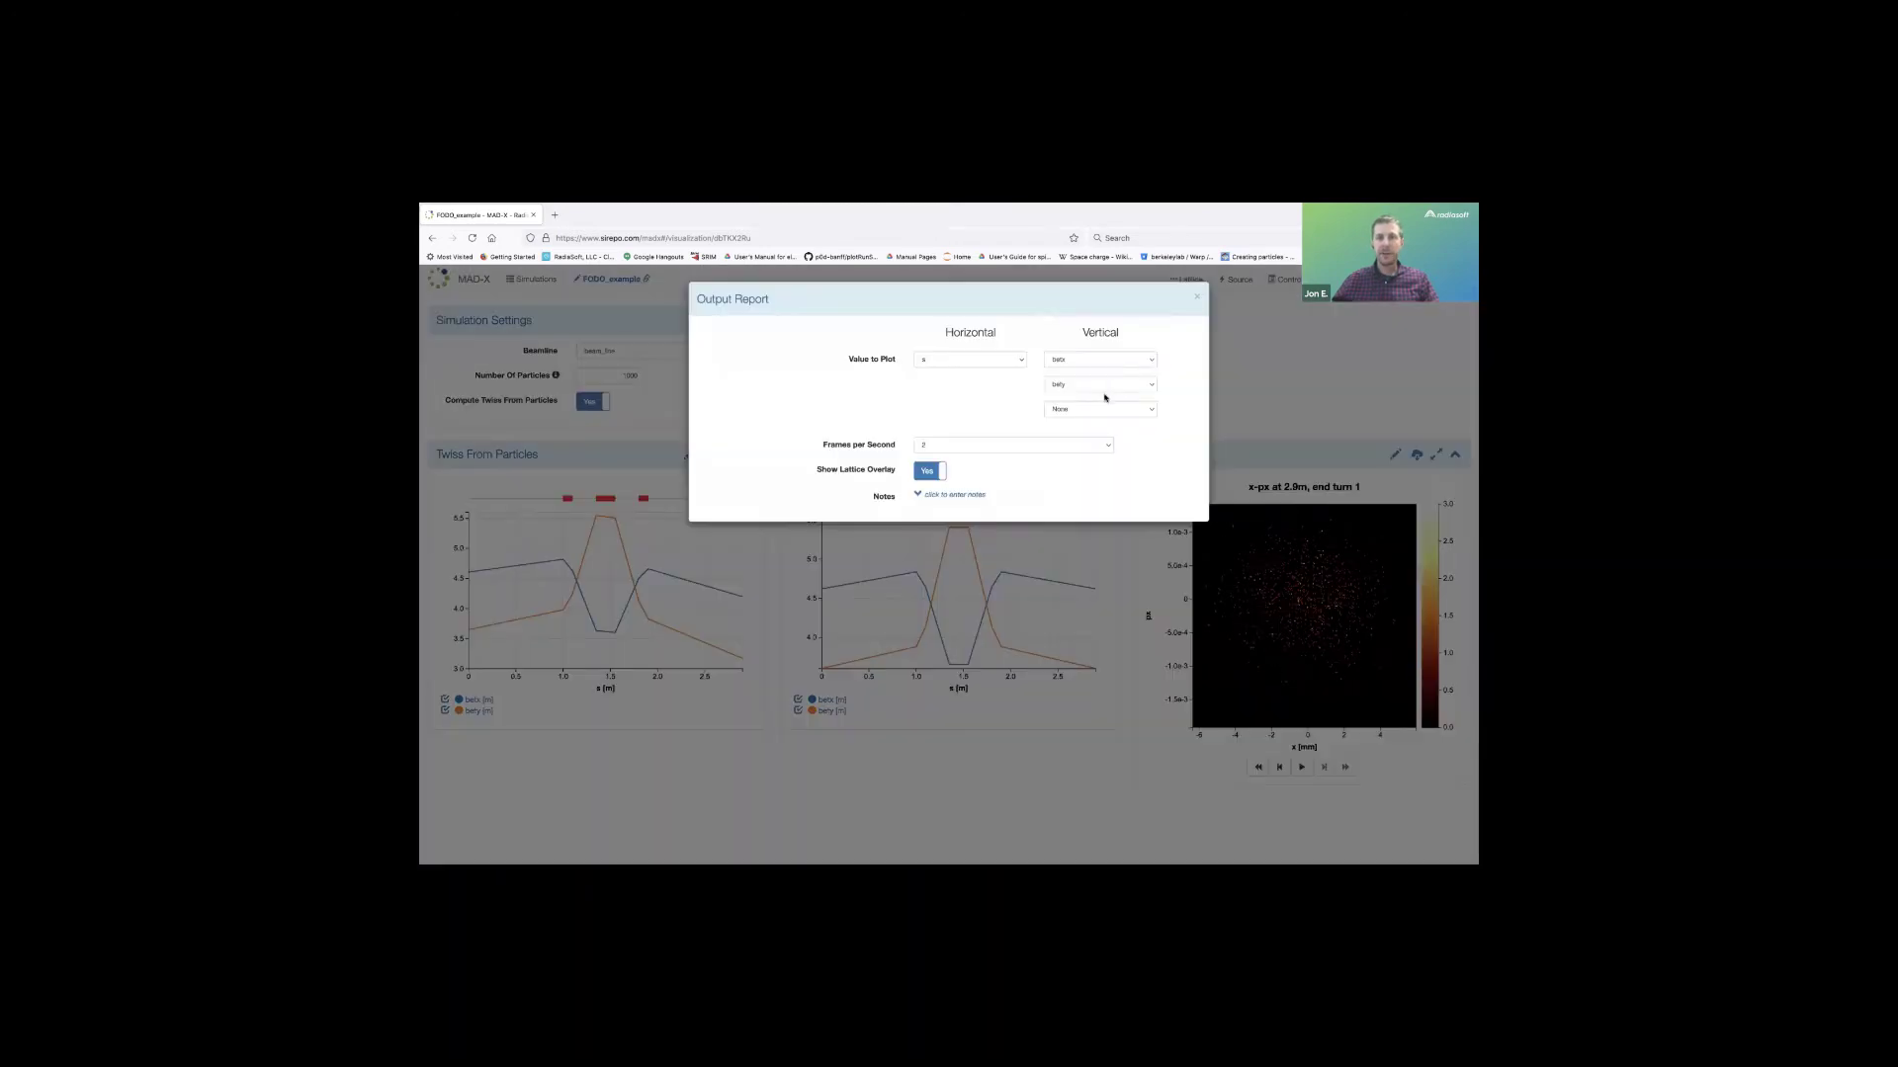
click(1108, 382)
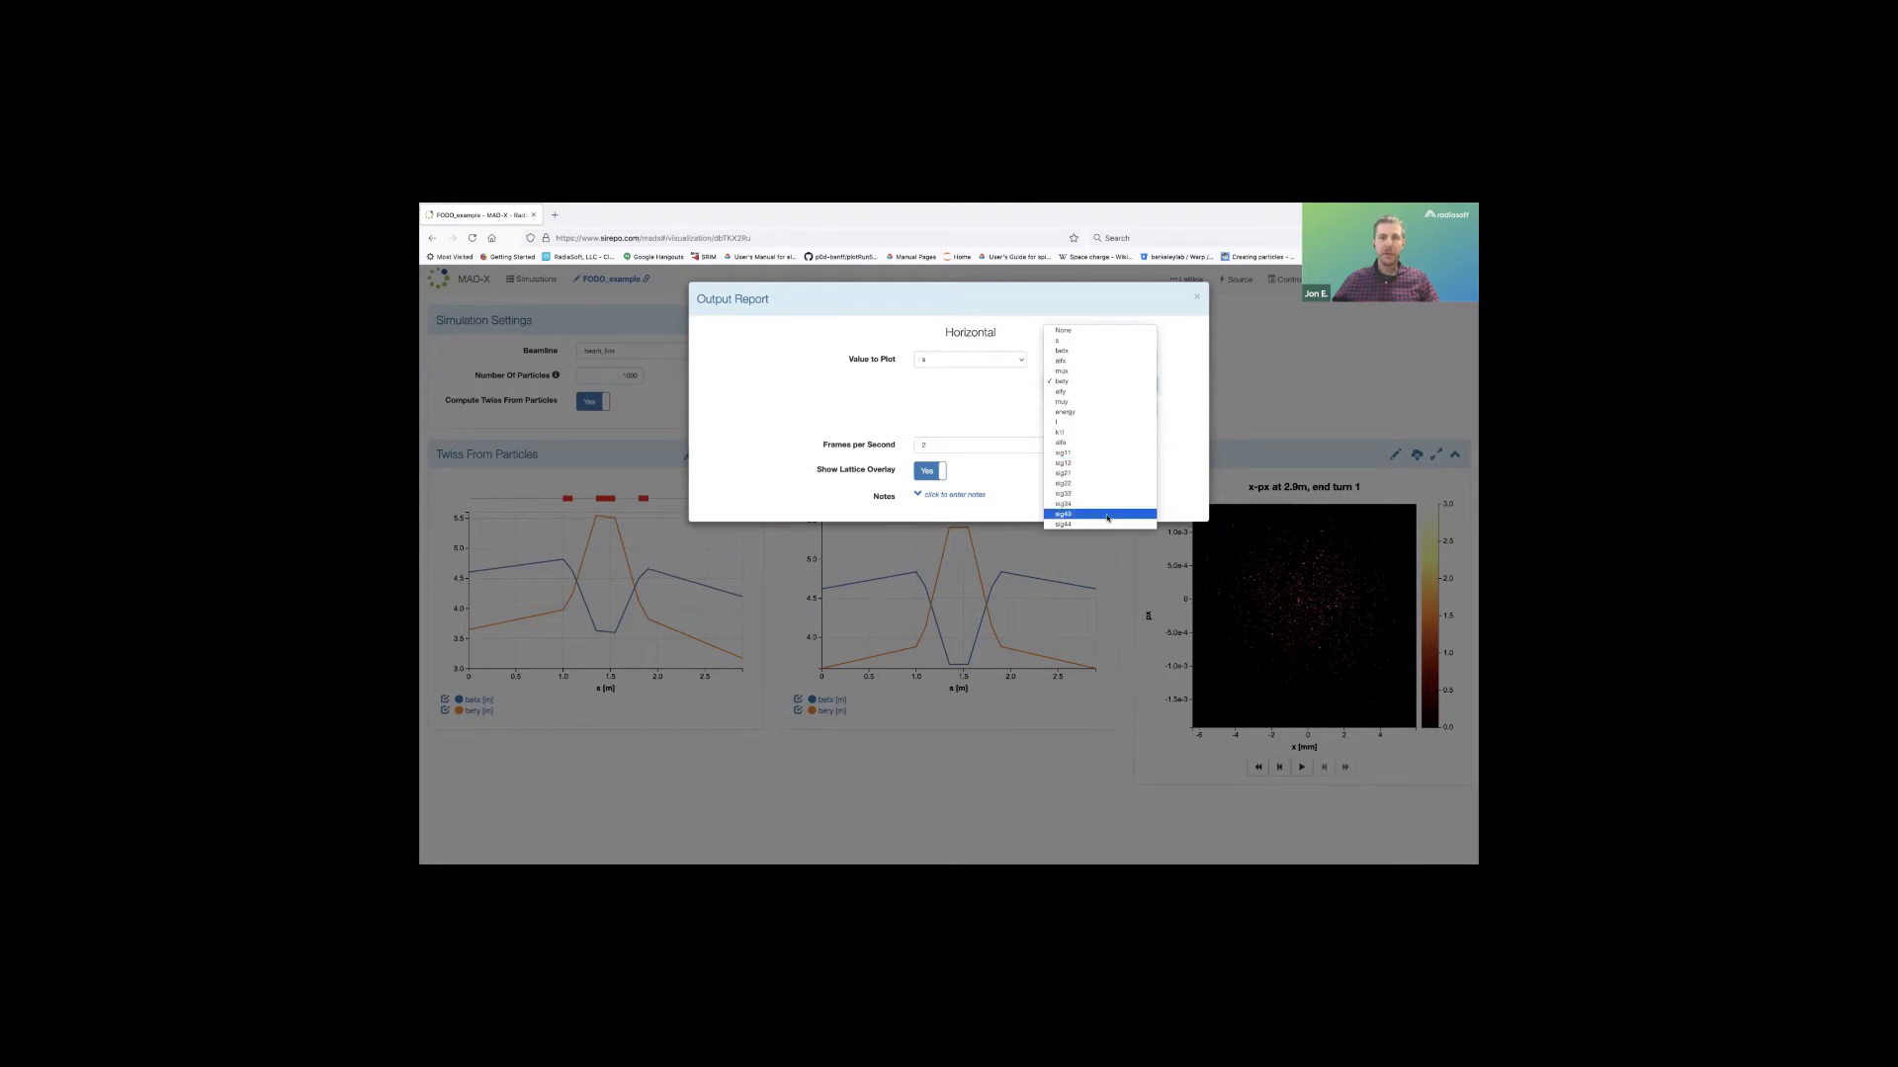
click(1189, 351)
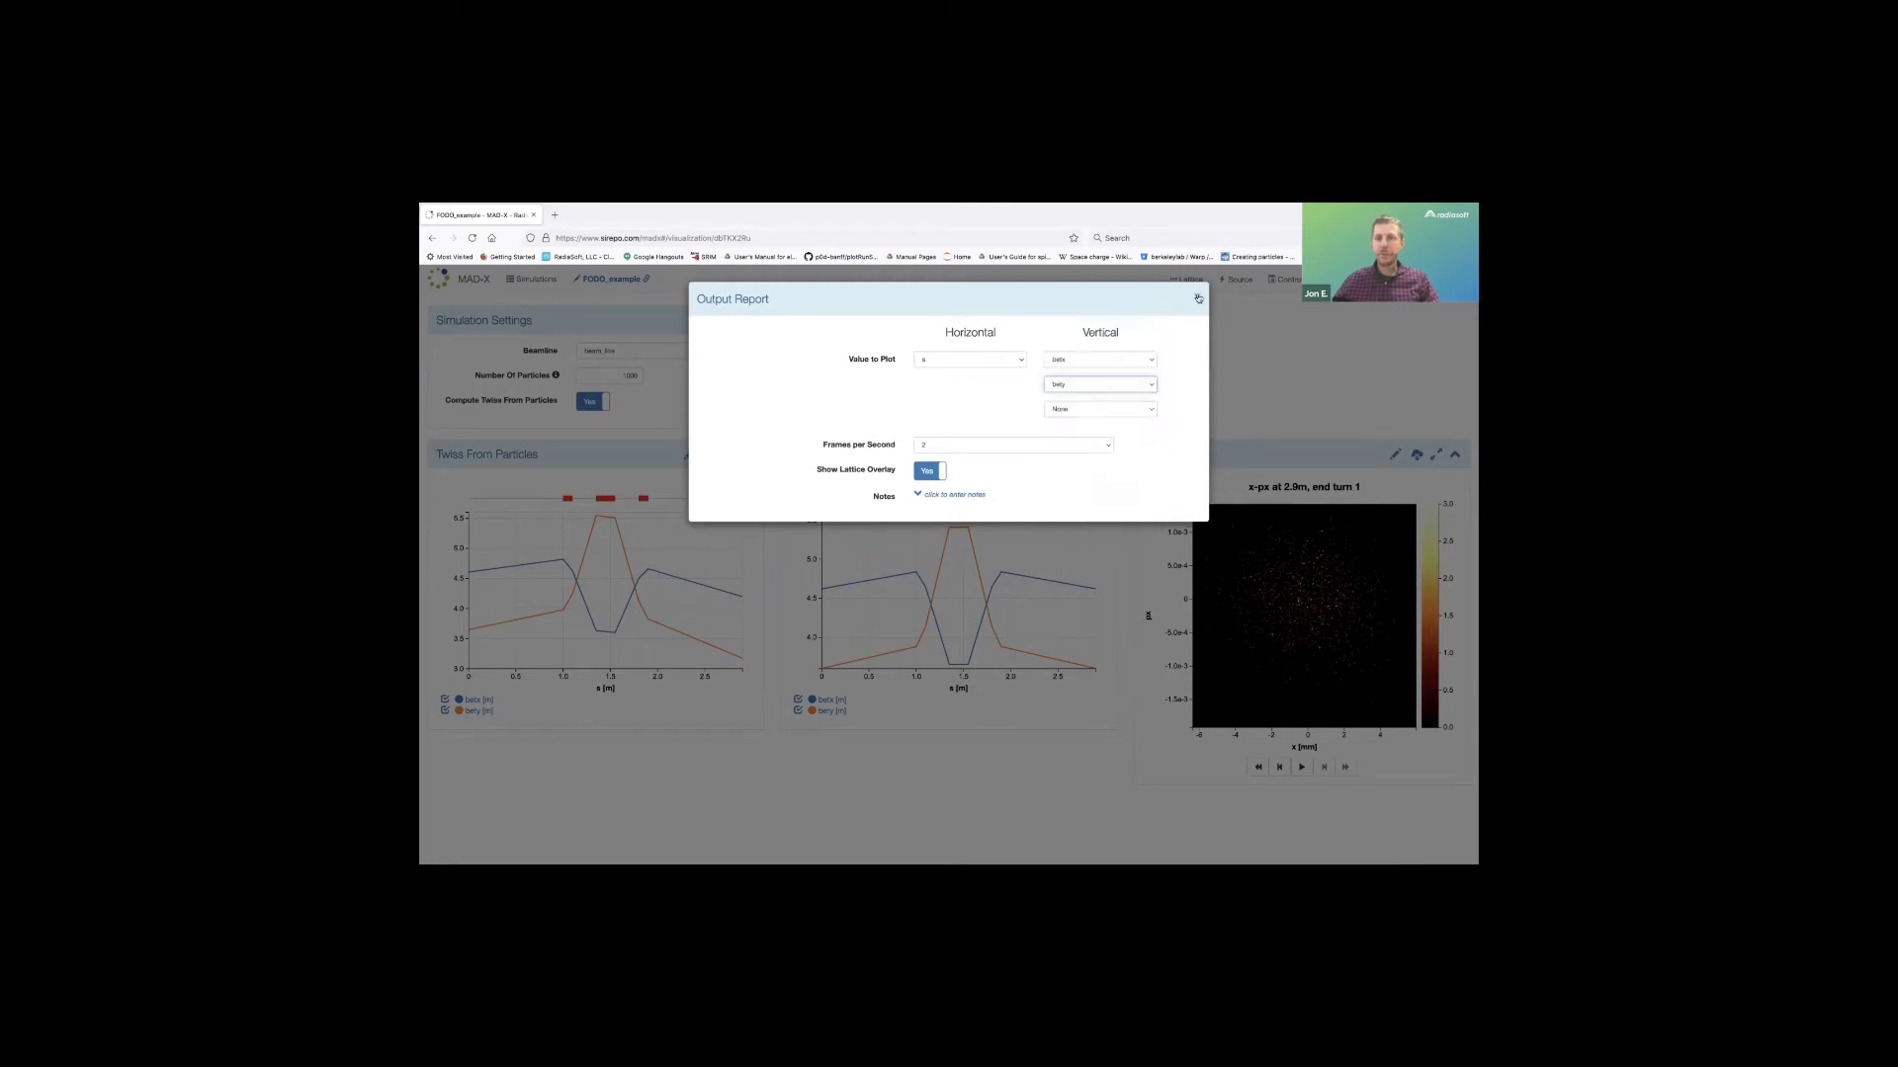
click(1197, 297)
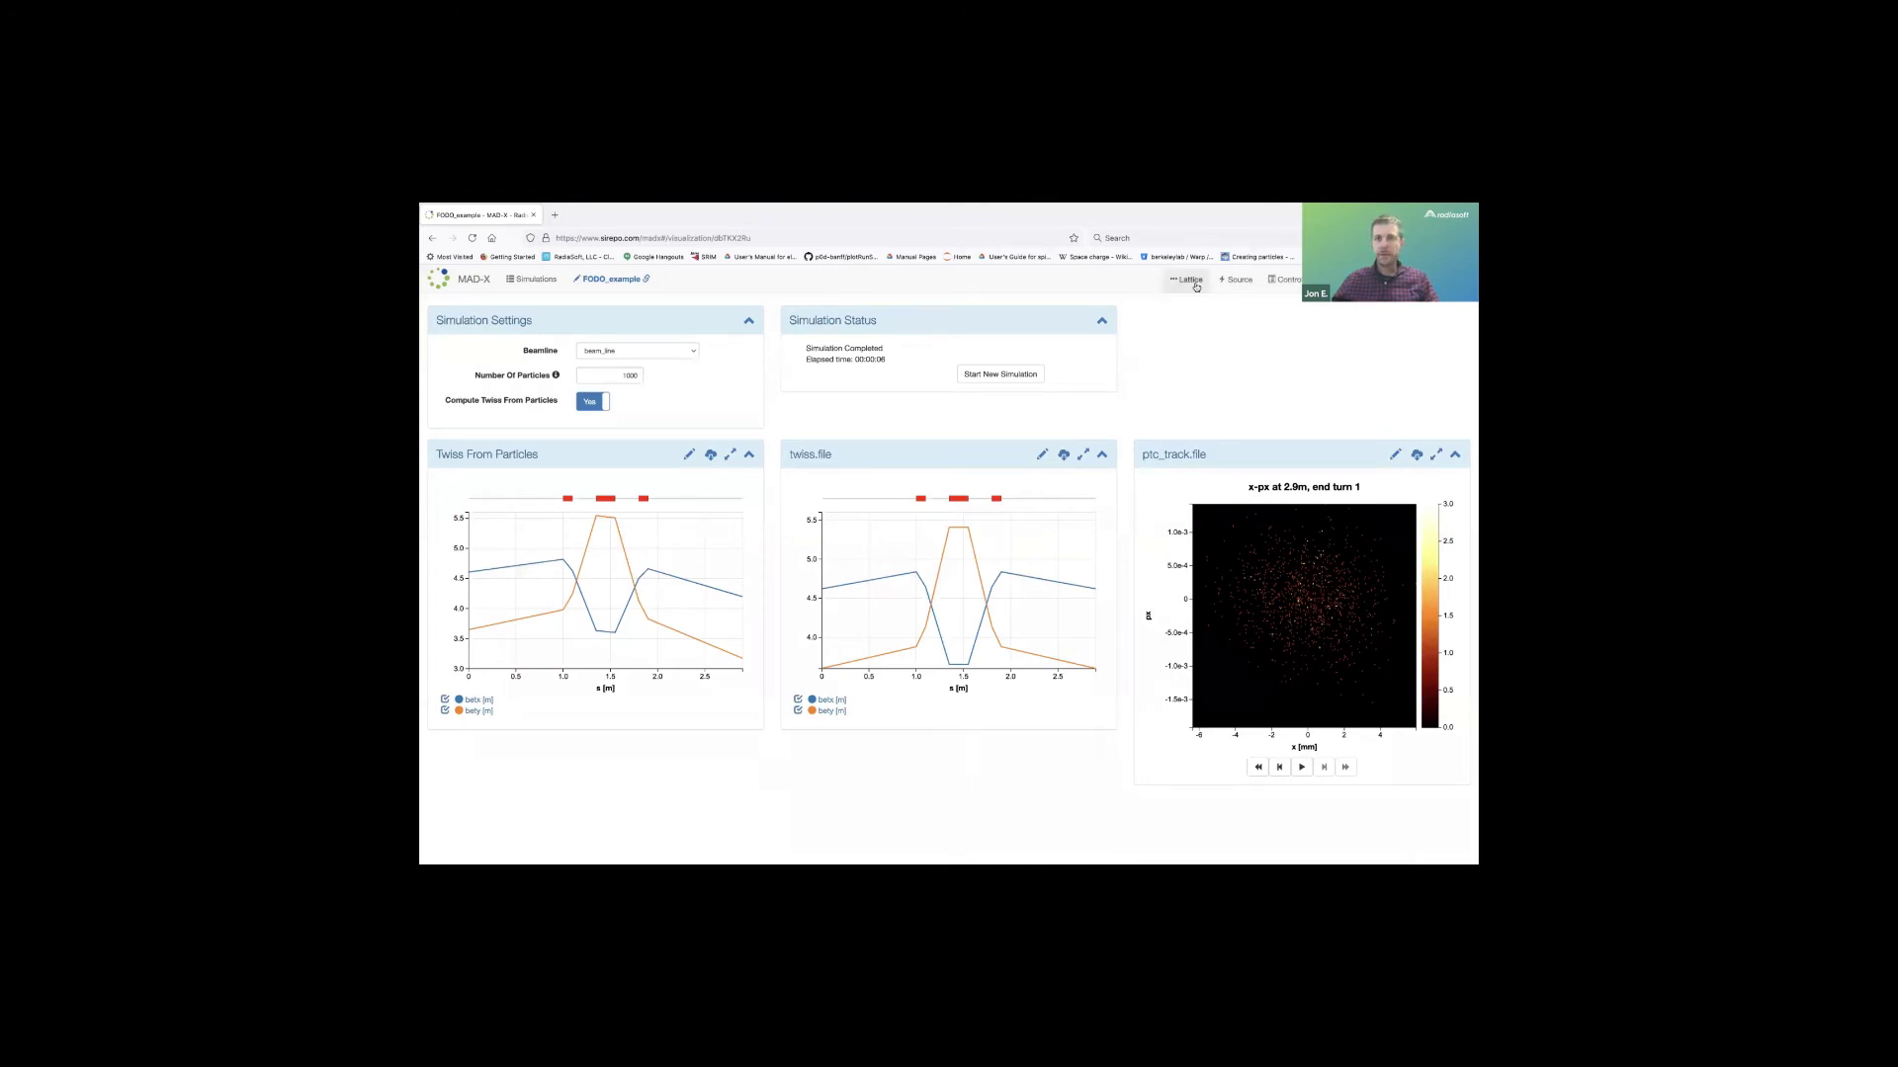
View the beam_line lattice again, and open the ring_example simulation from the Webinar folder.
click(1188, 281)
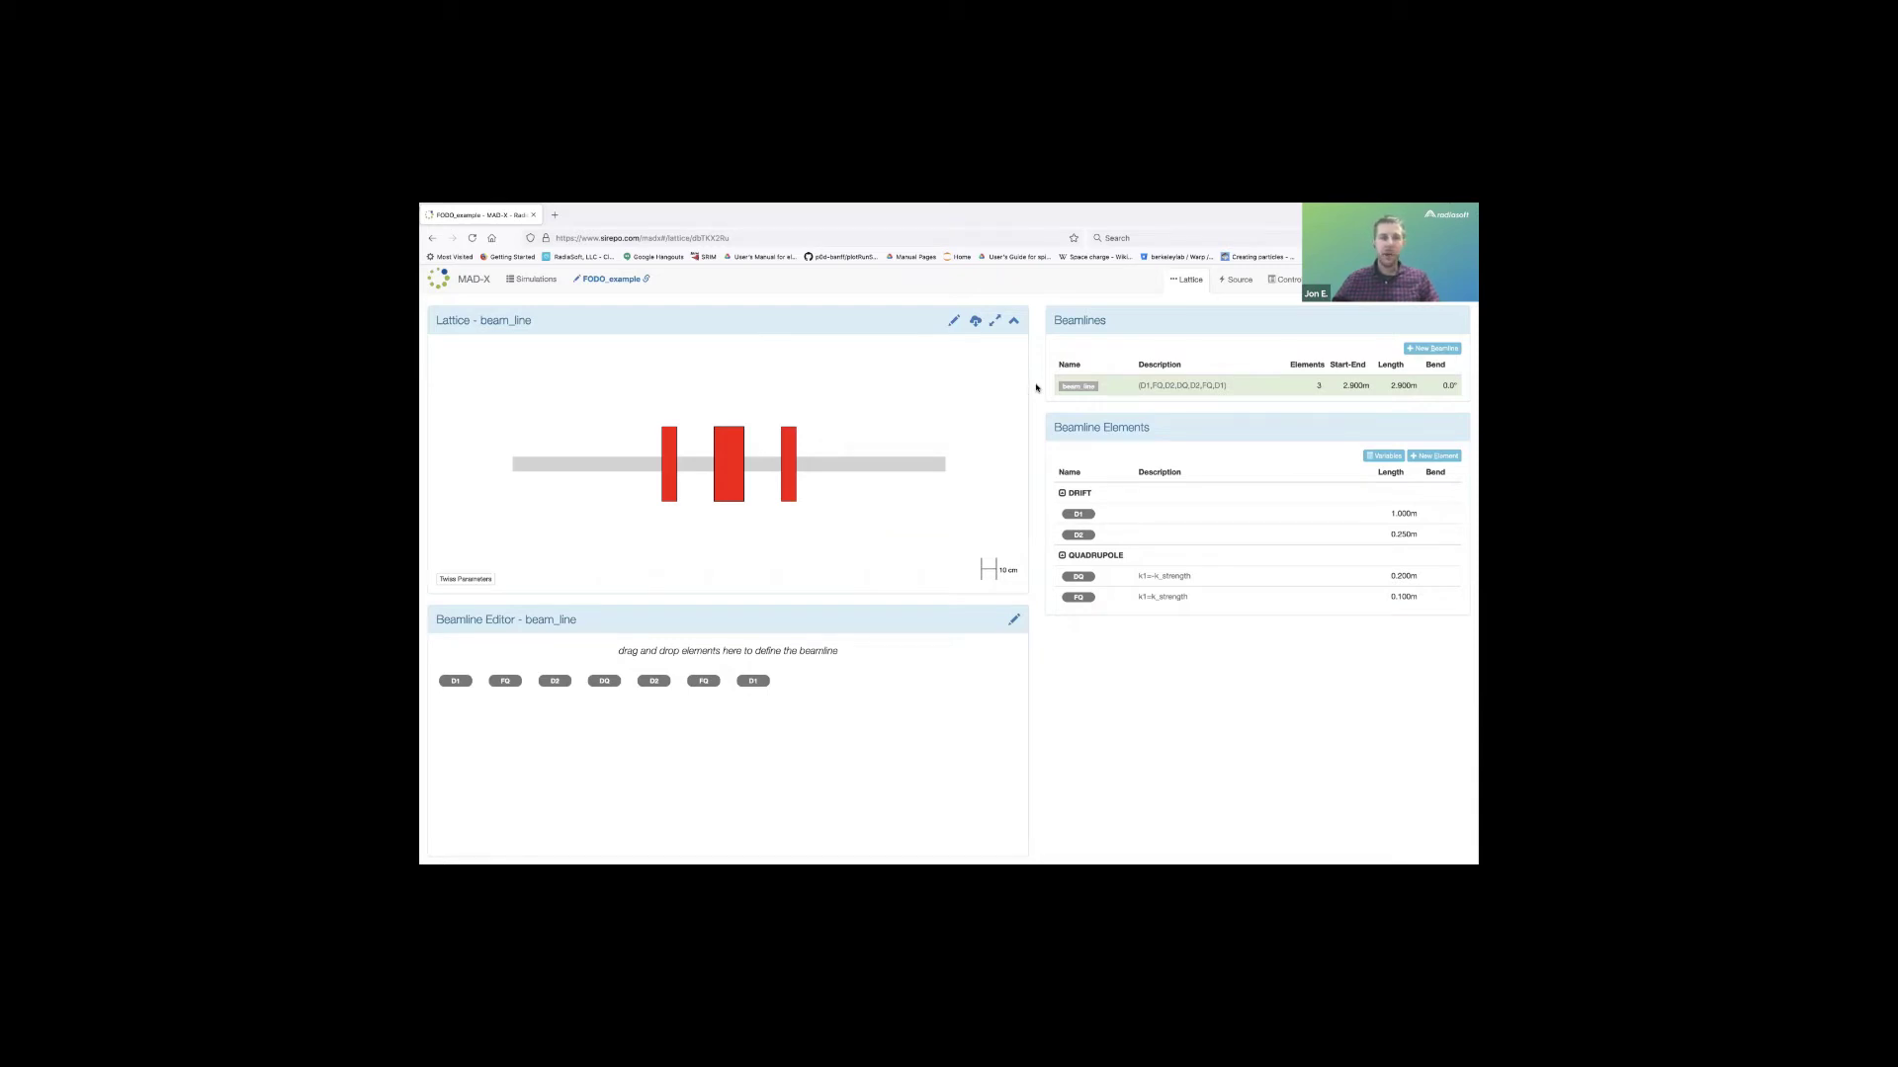
click(545, 283)
click(462, 405)
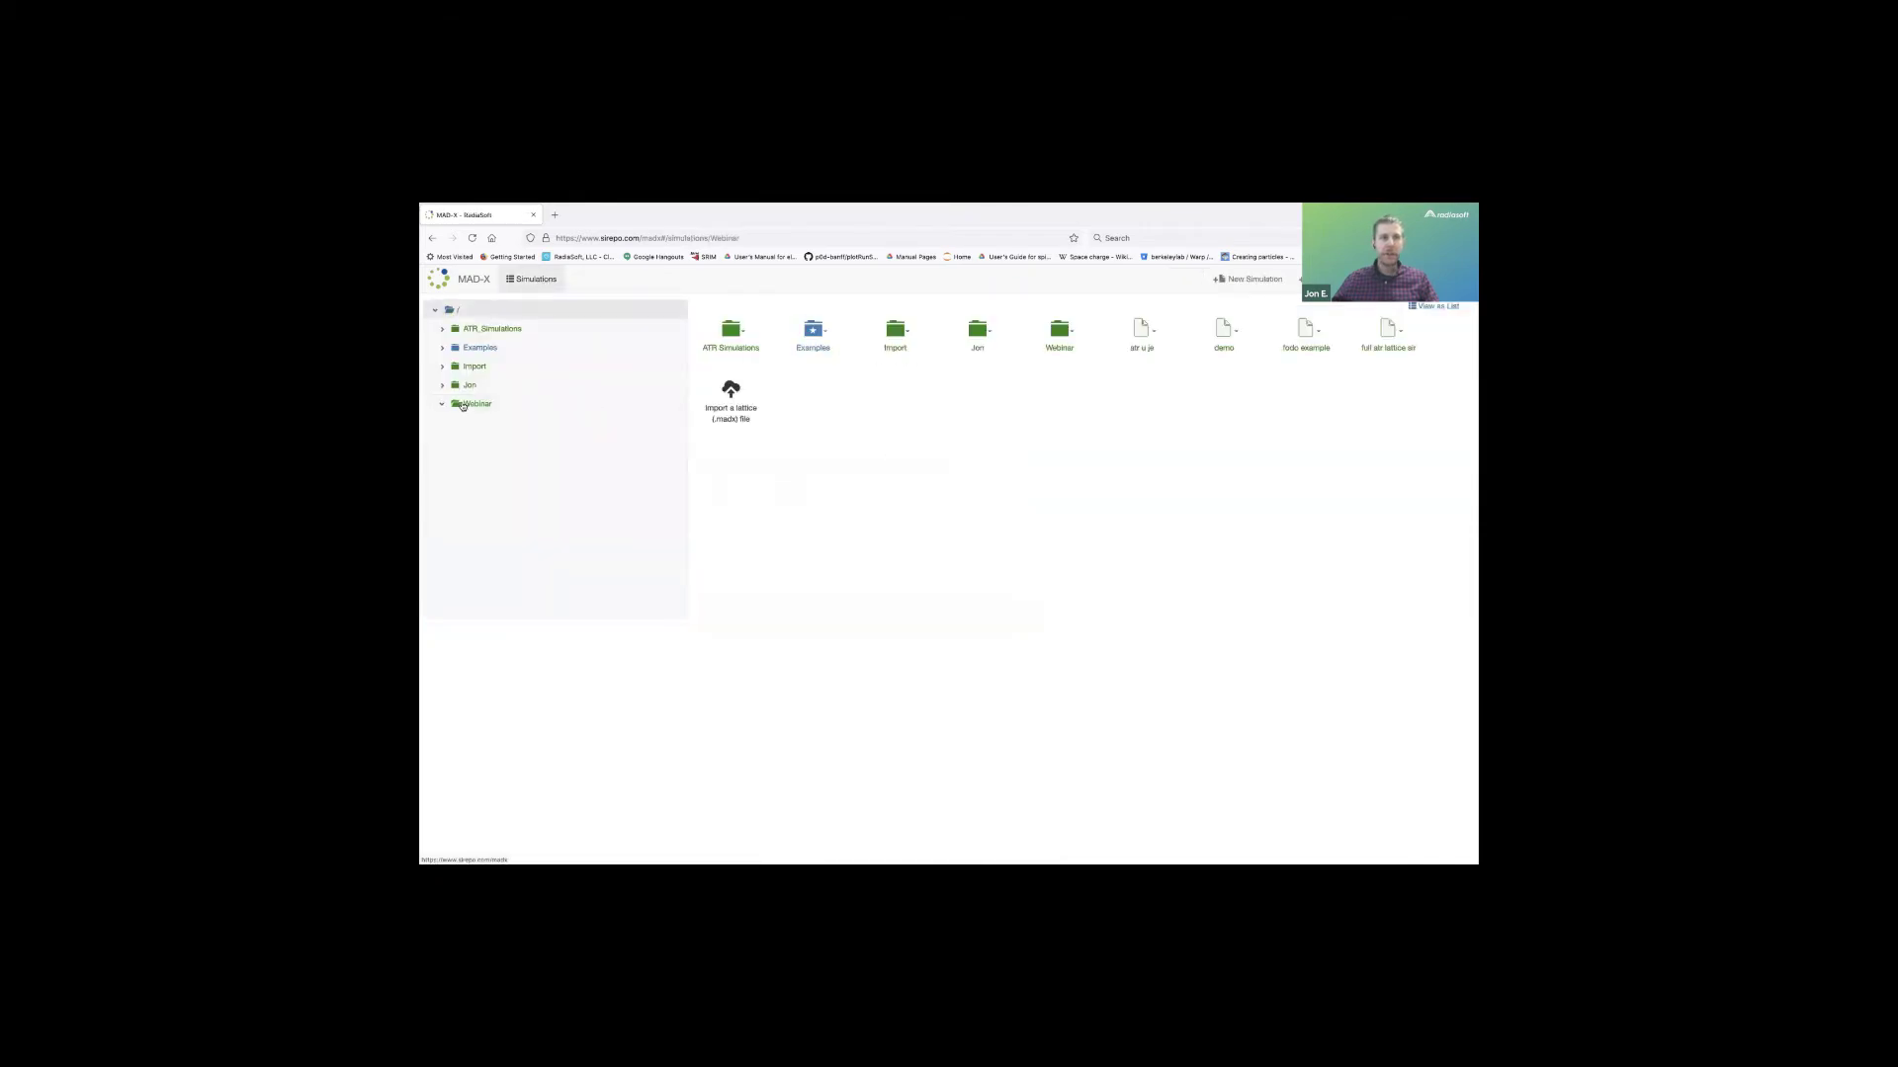
click(815, 336)
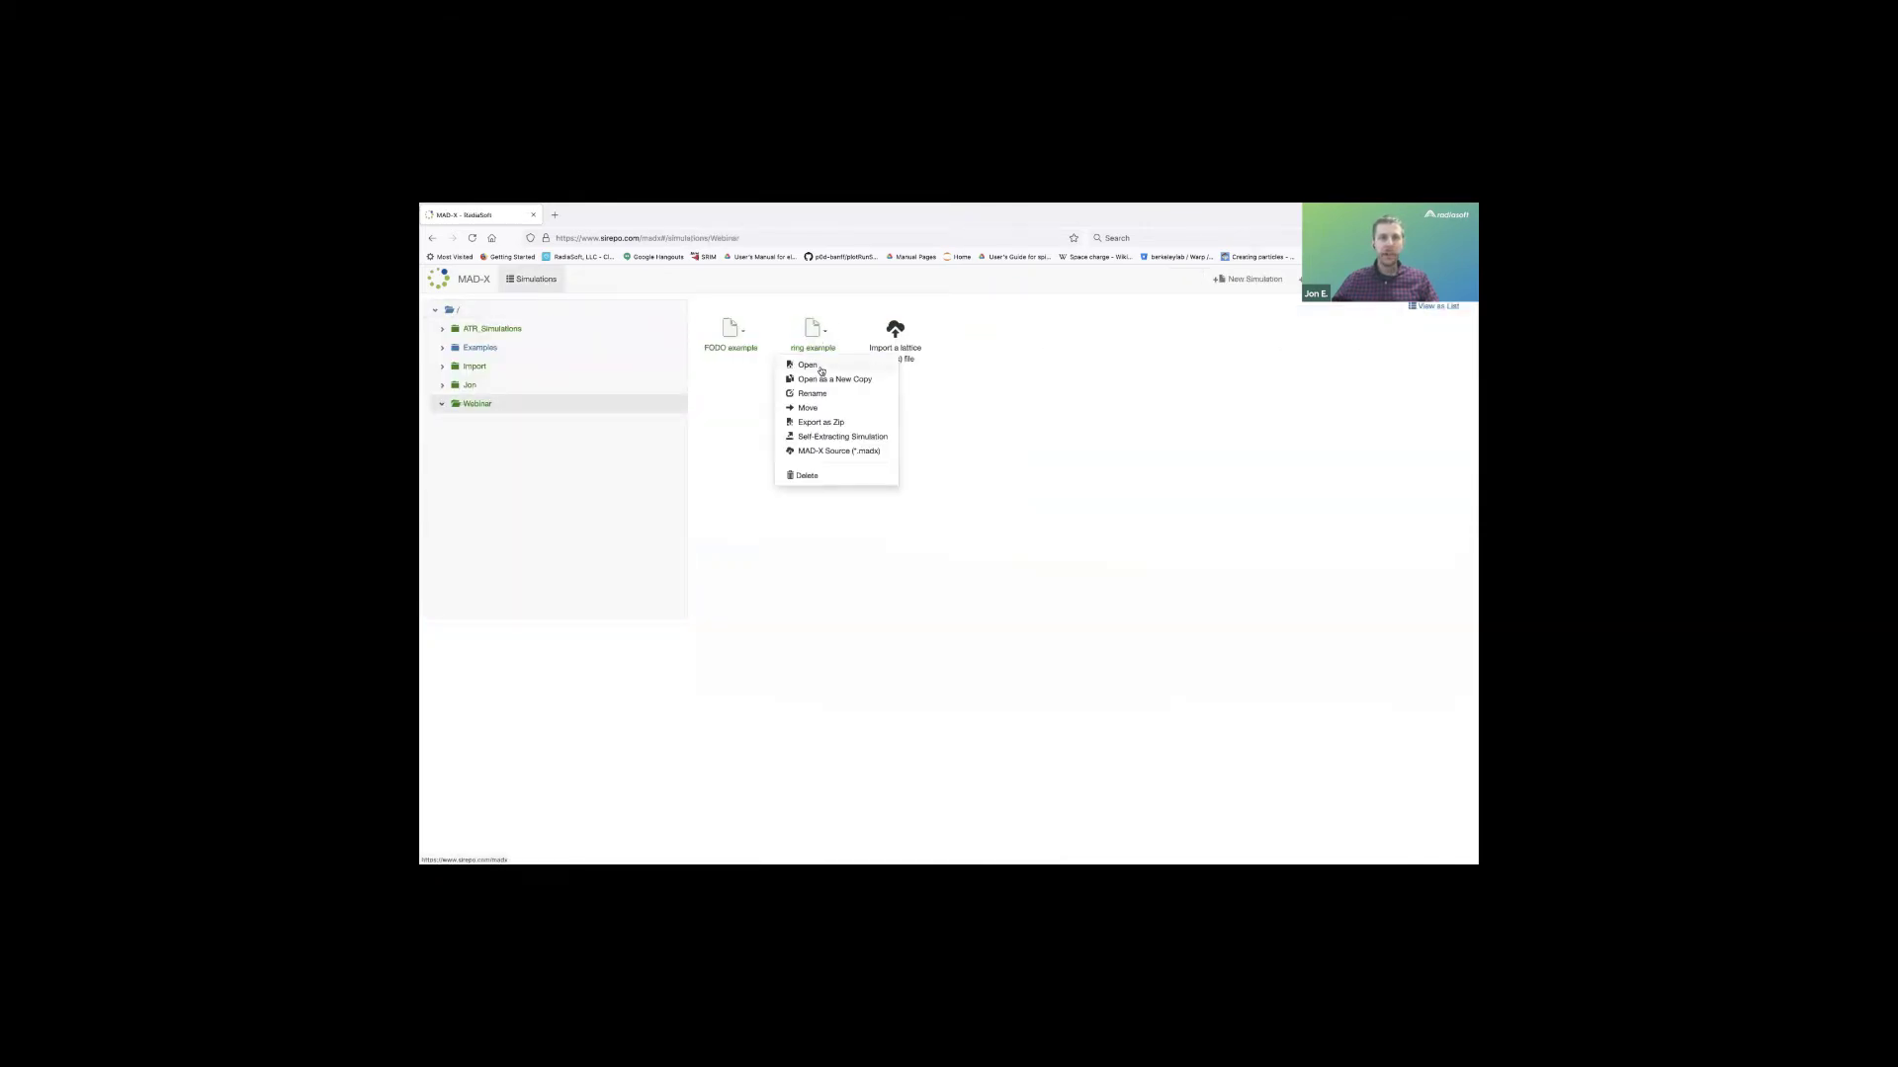
click(825, 368)
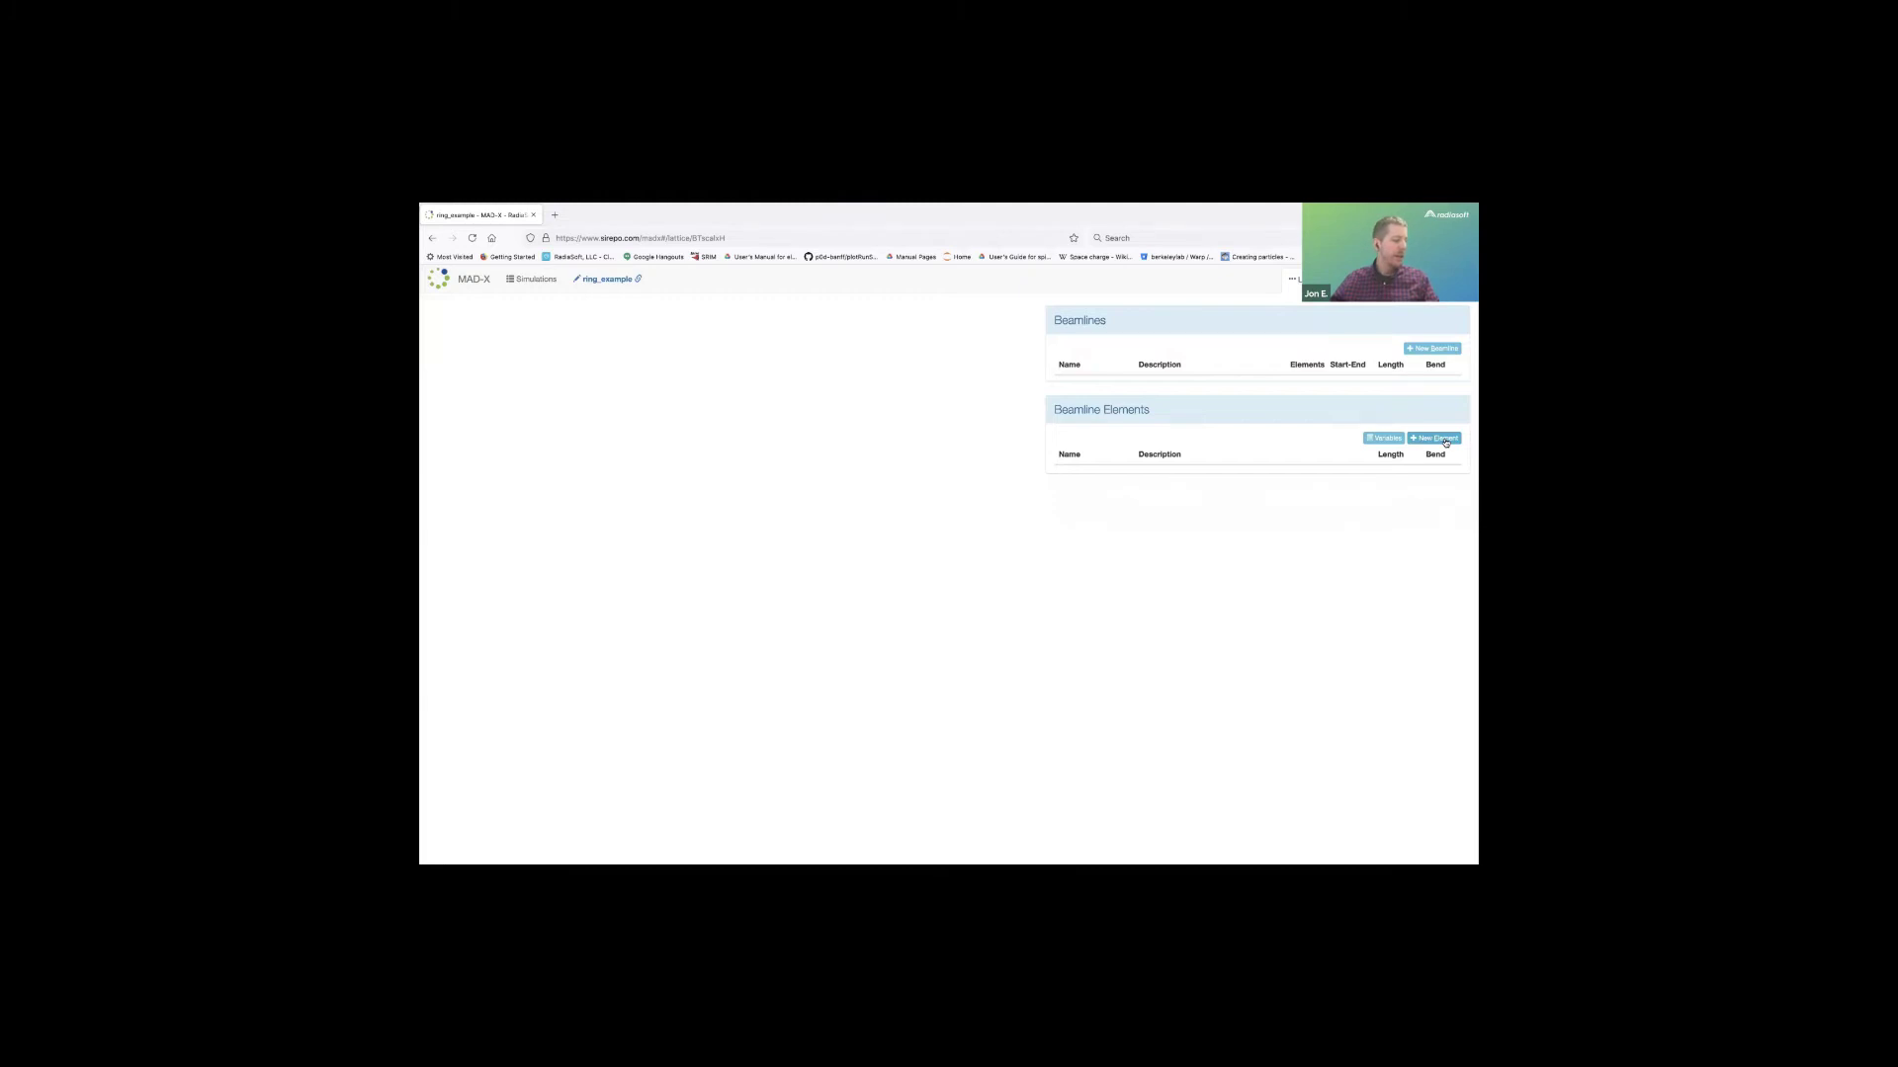
Define a lattice variable named length_factor with the value 1 and save it.
click(1388, 441)
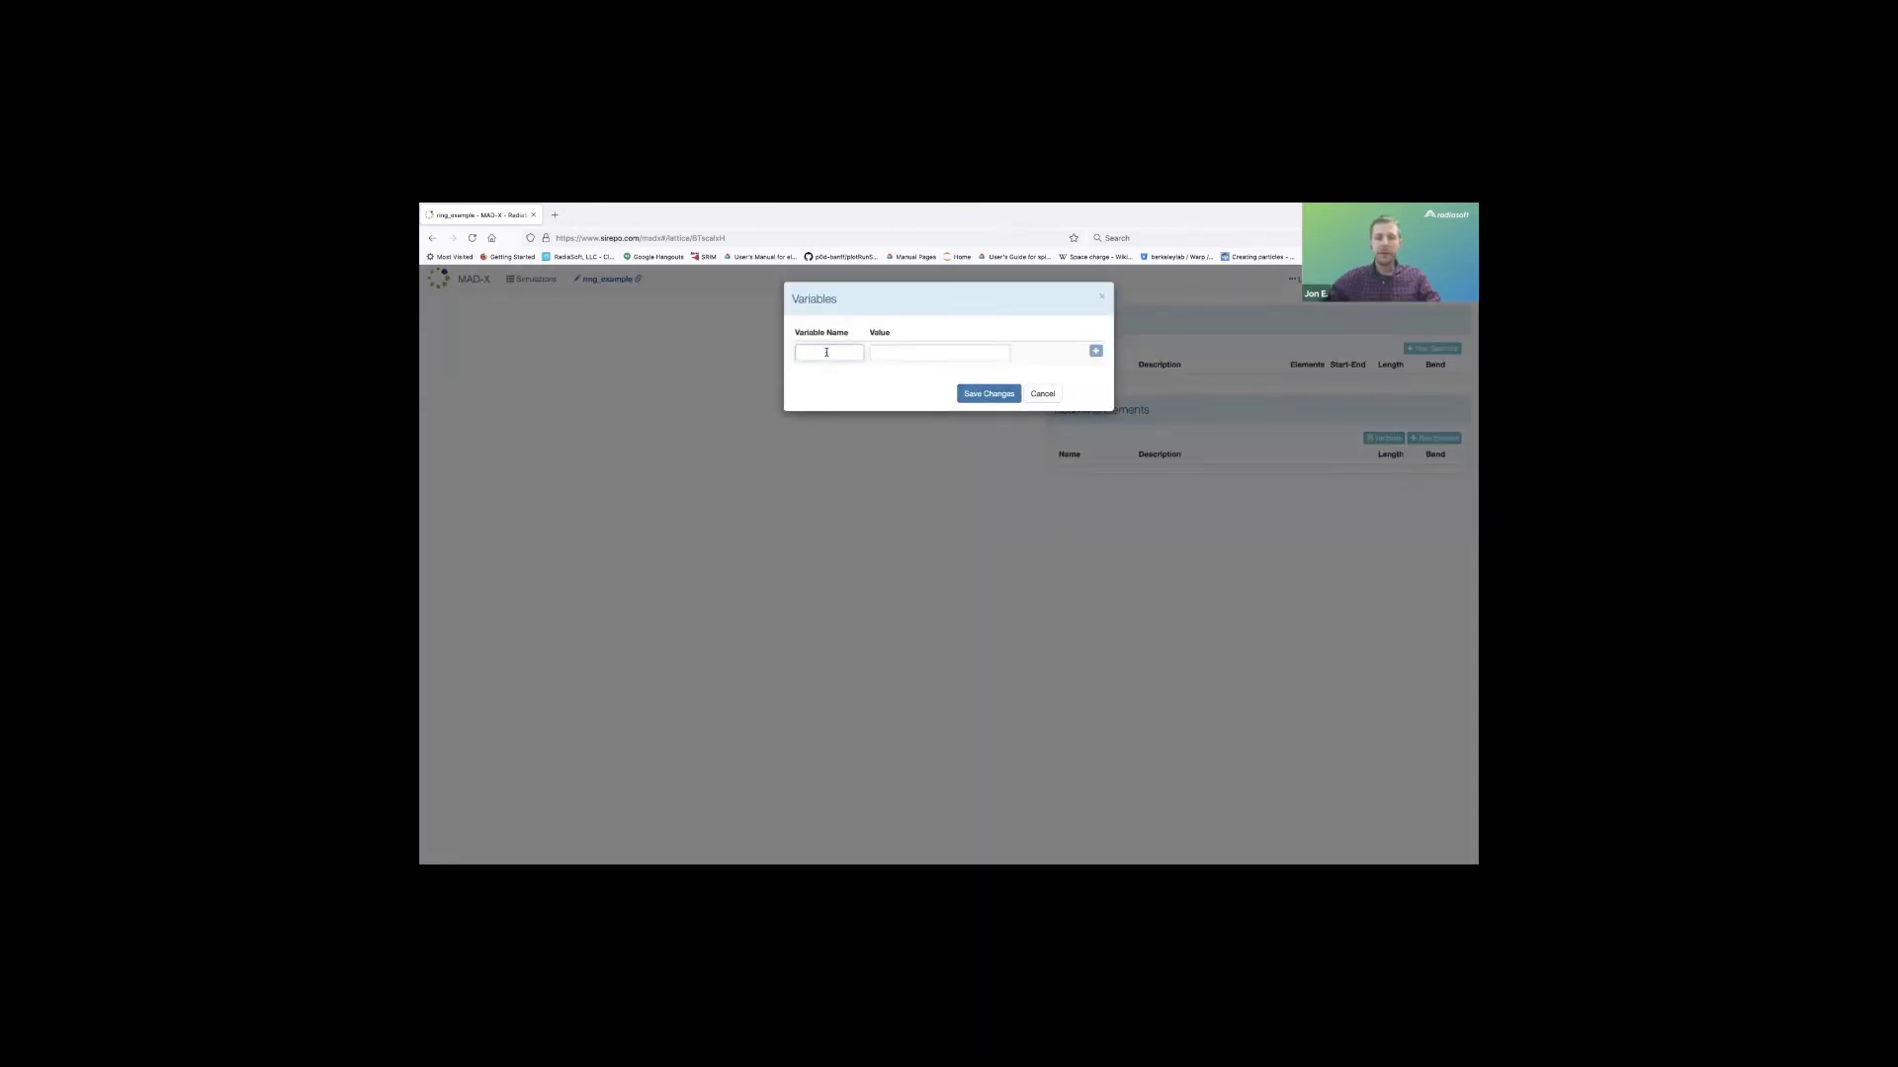
text(ngth_factor)
key(Tab)
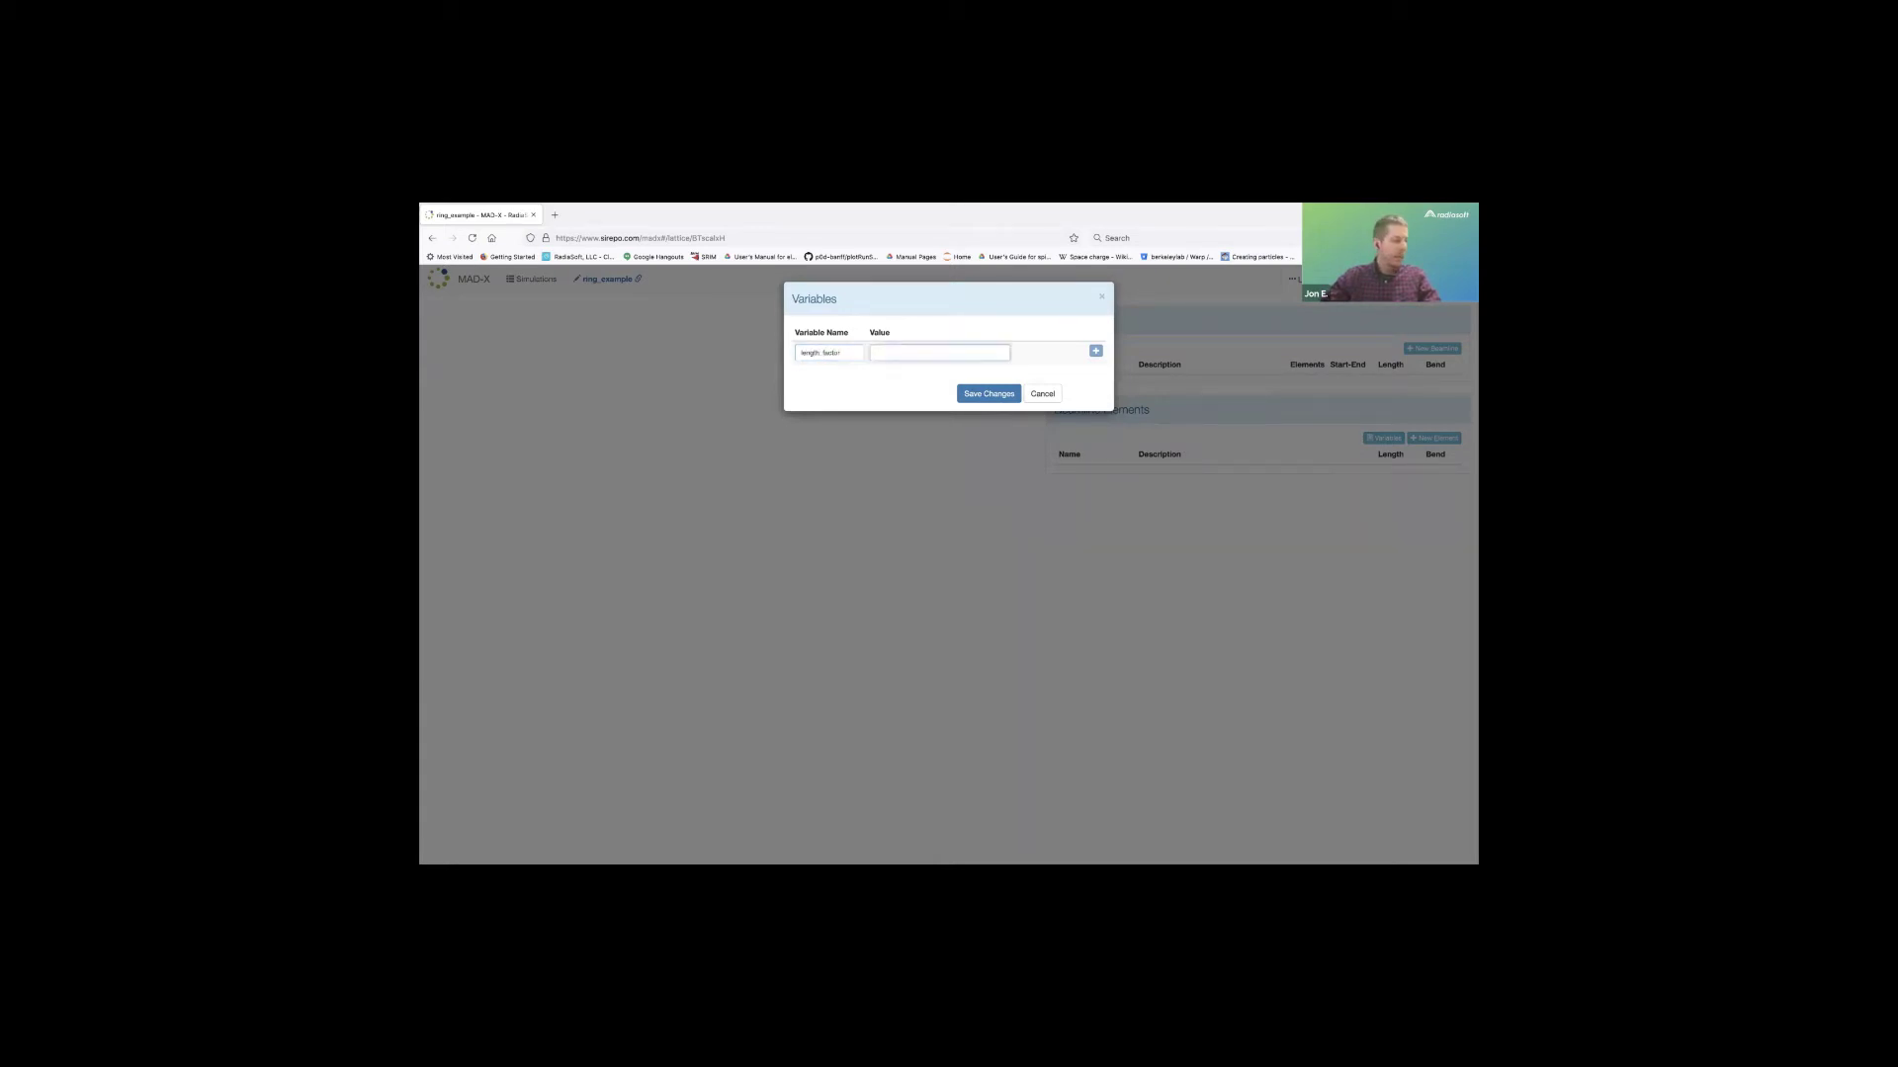
text(1)
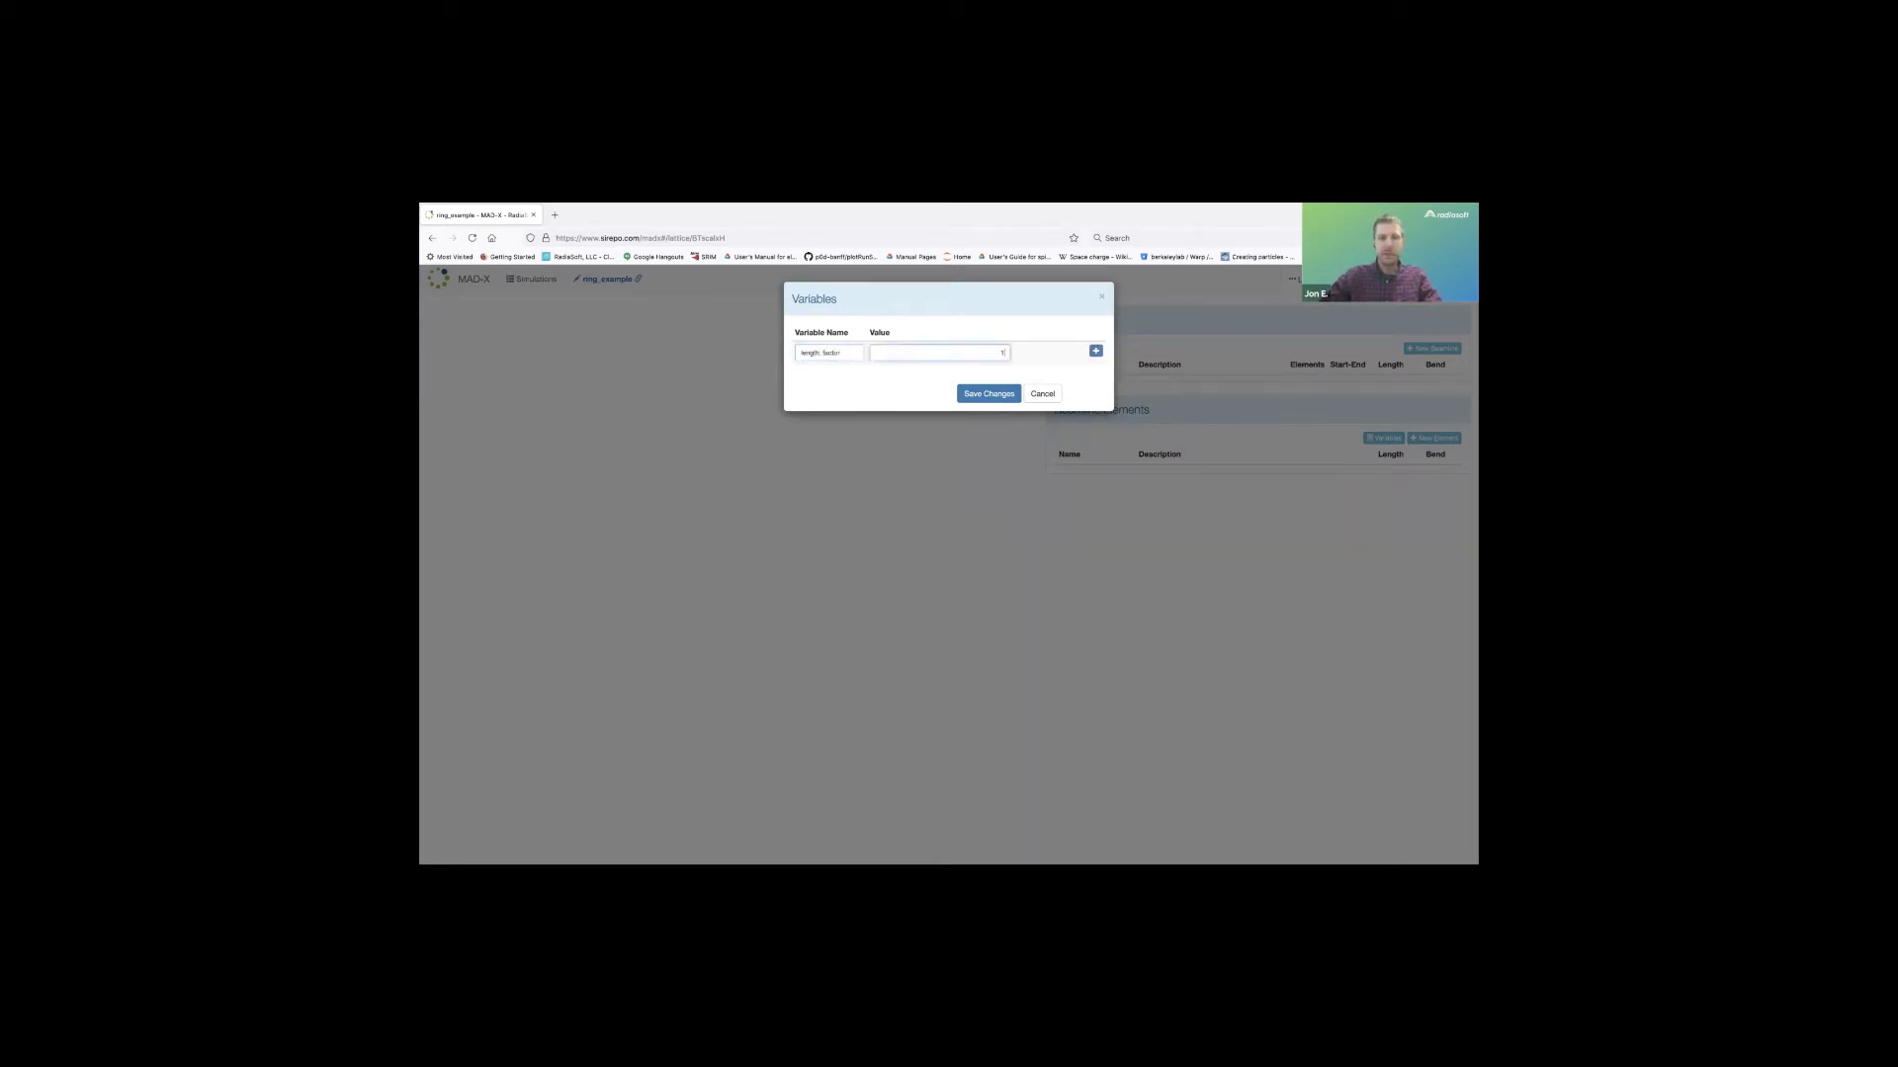
click(996, 393)
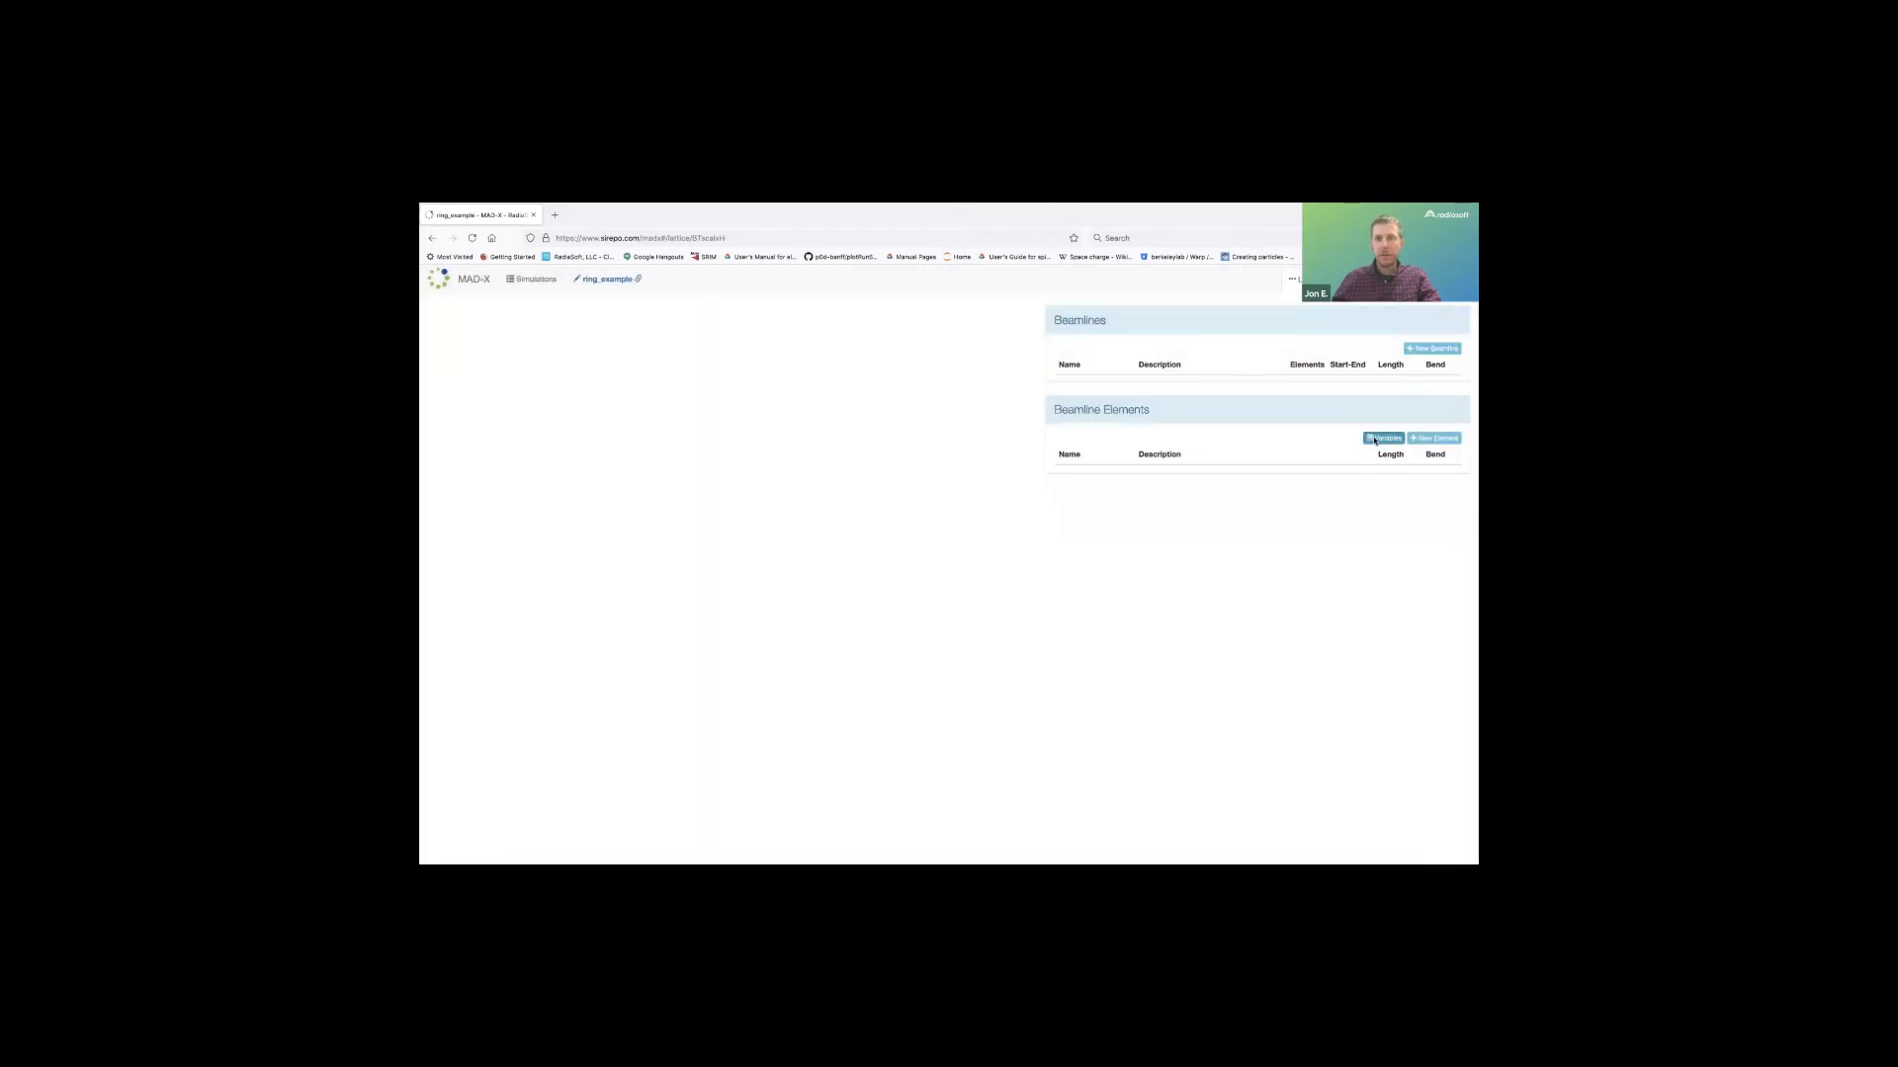
Add a variable named bend_angle with the value 20 *pi / 180 and save the variables.
click(1383, 438)
click(839, 375)
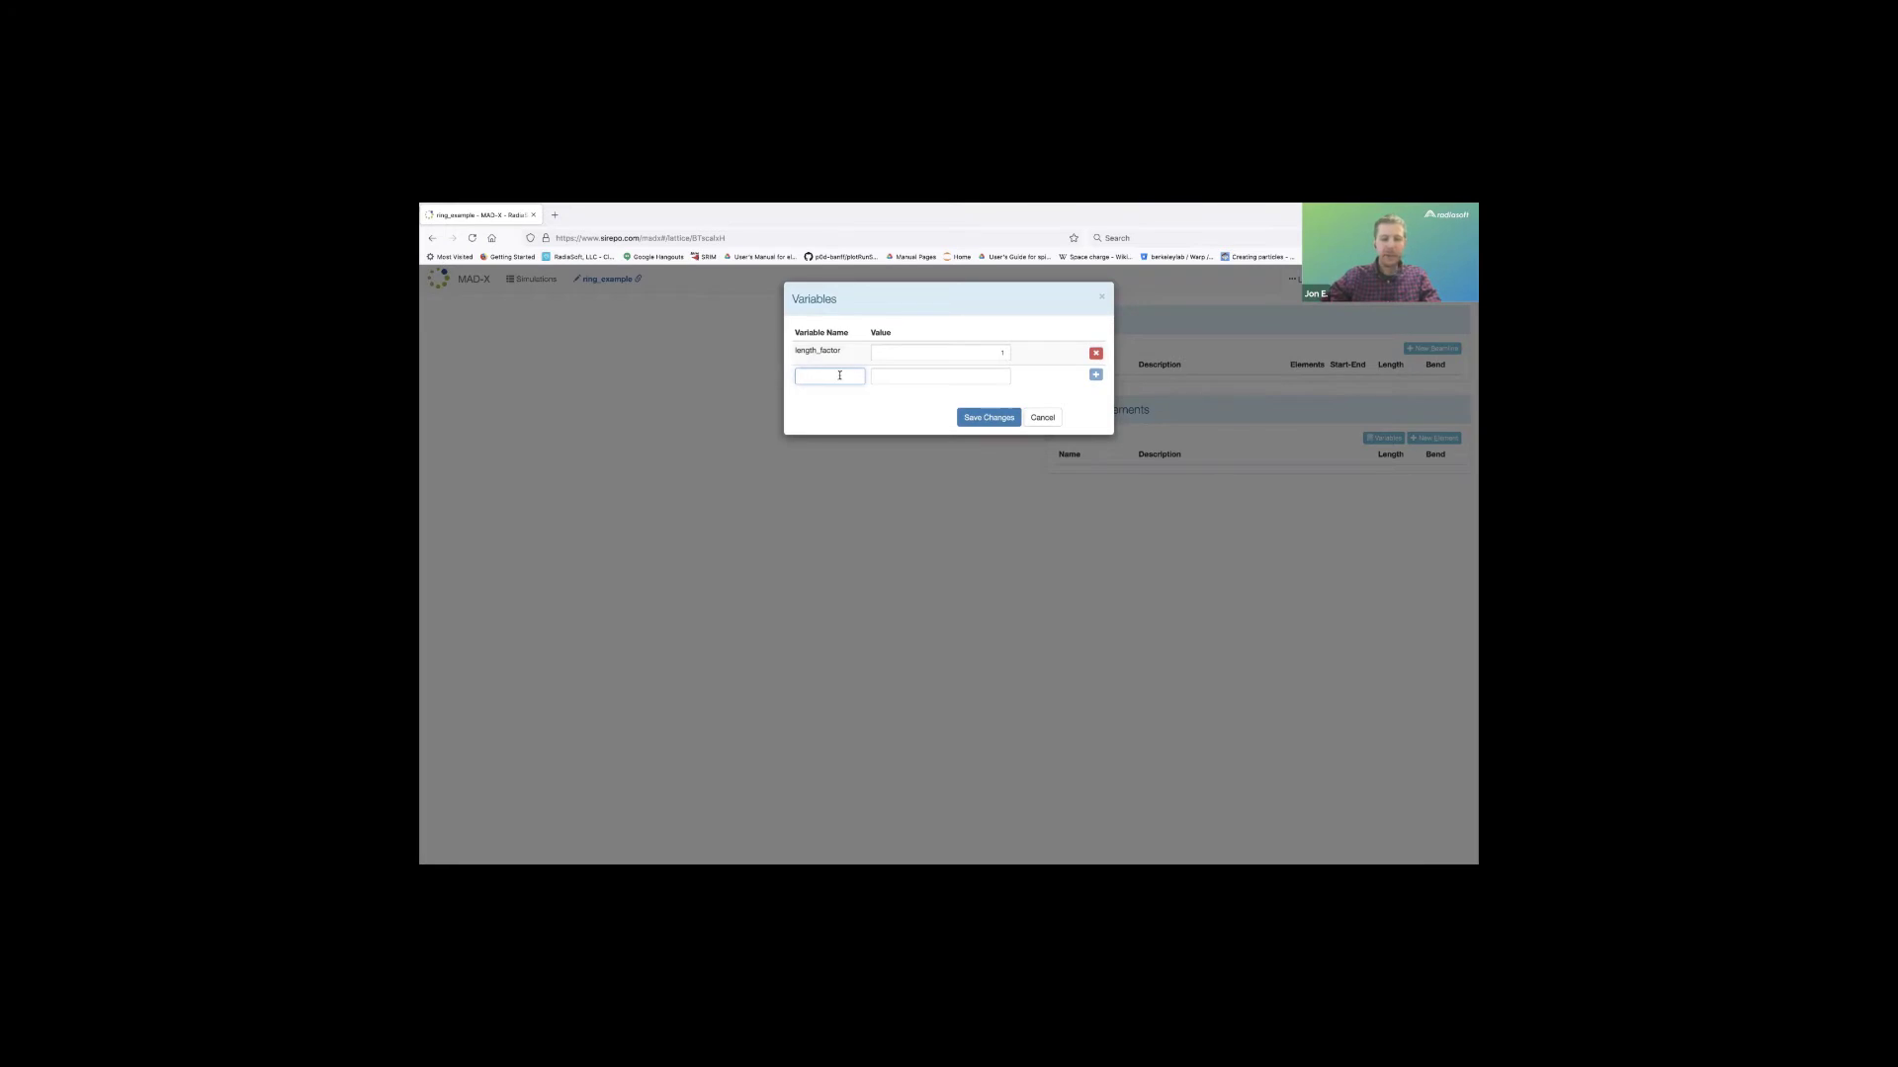
click(1004, 376)
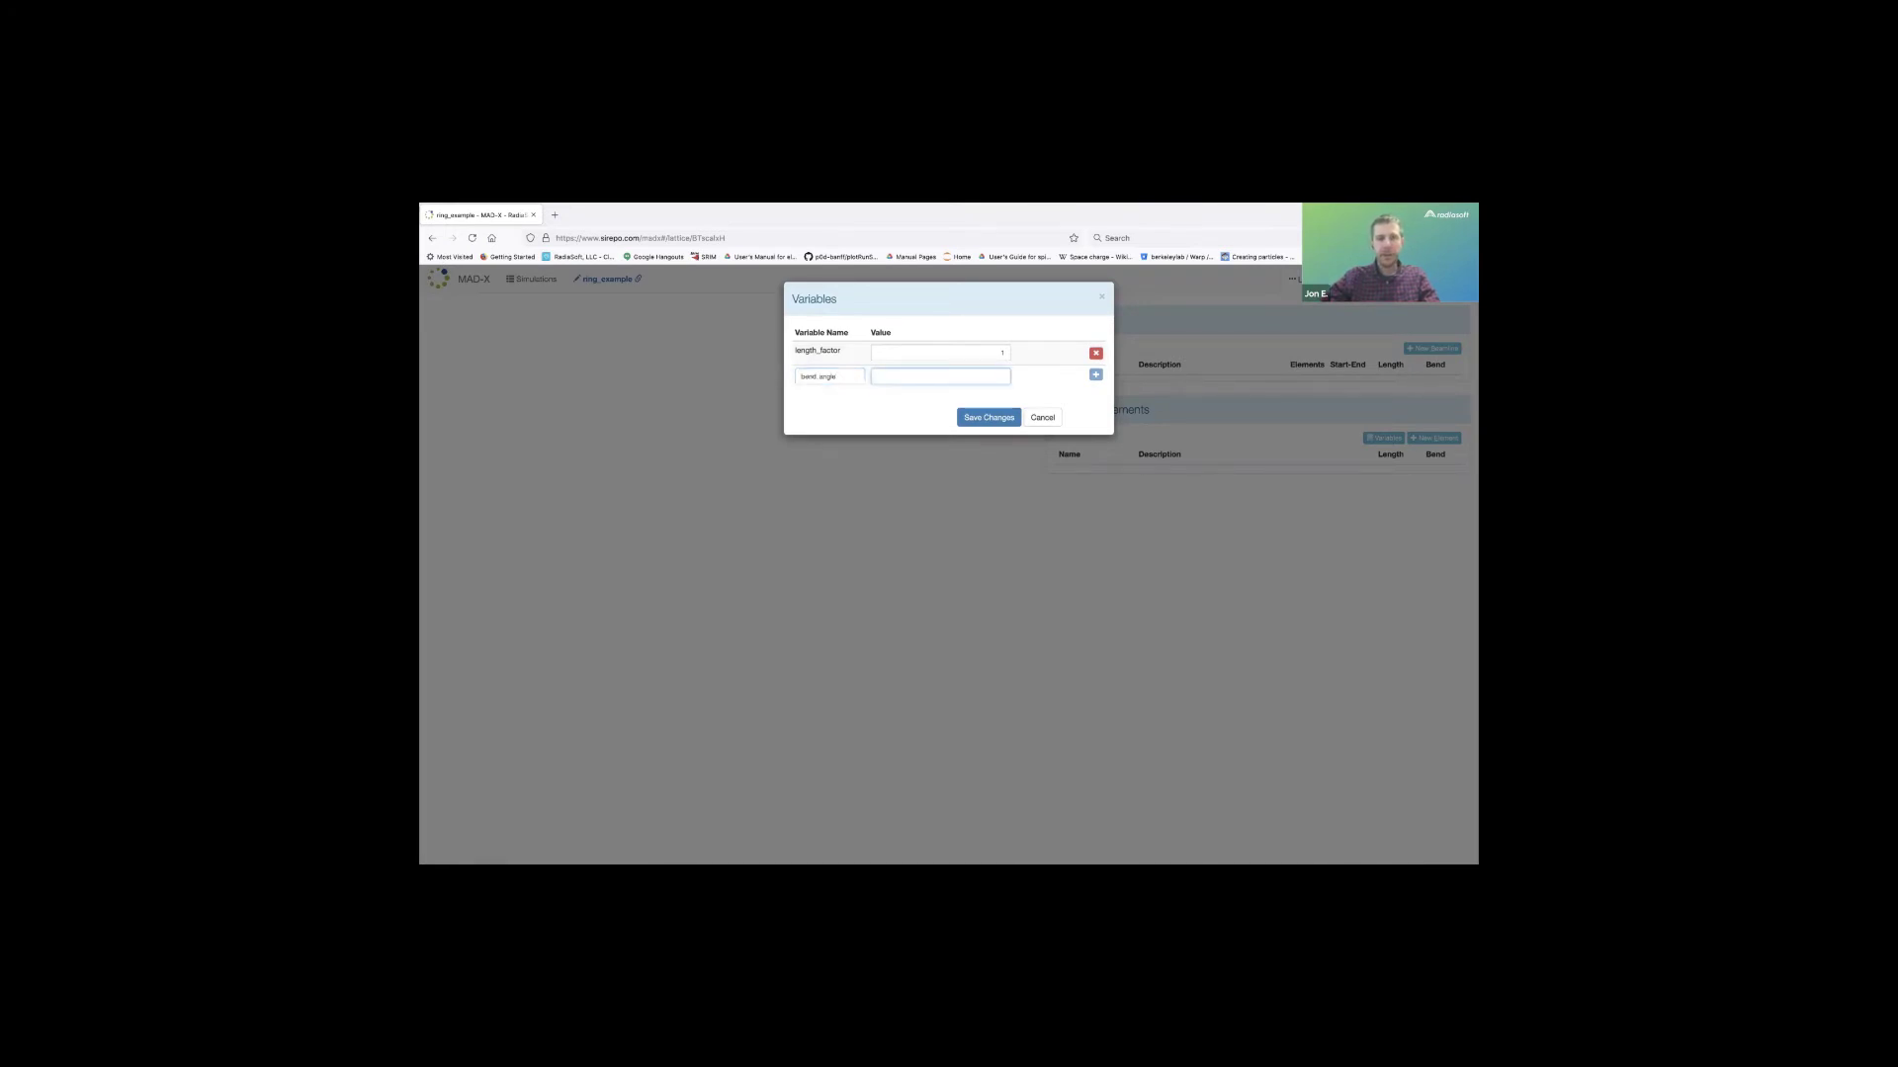
text(20 *pi / 180)
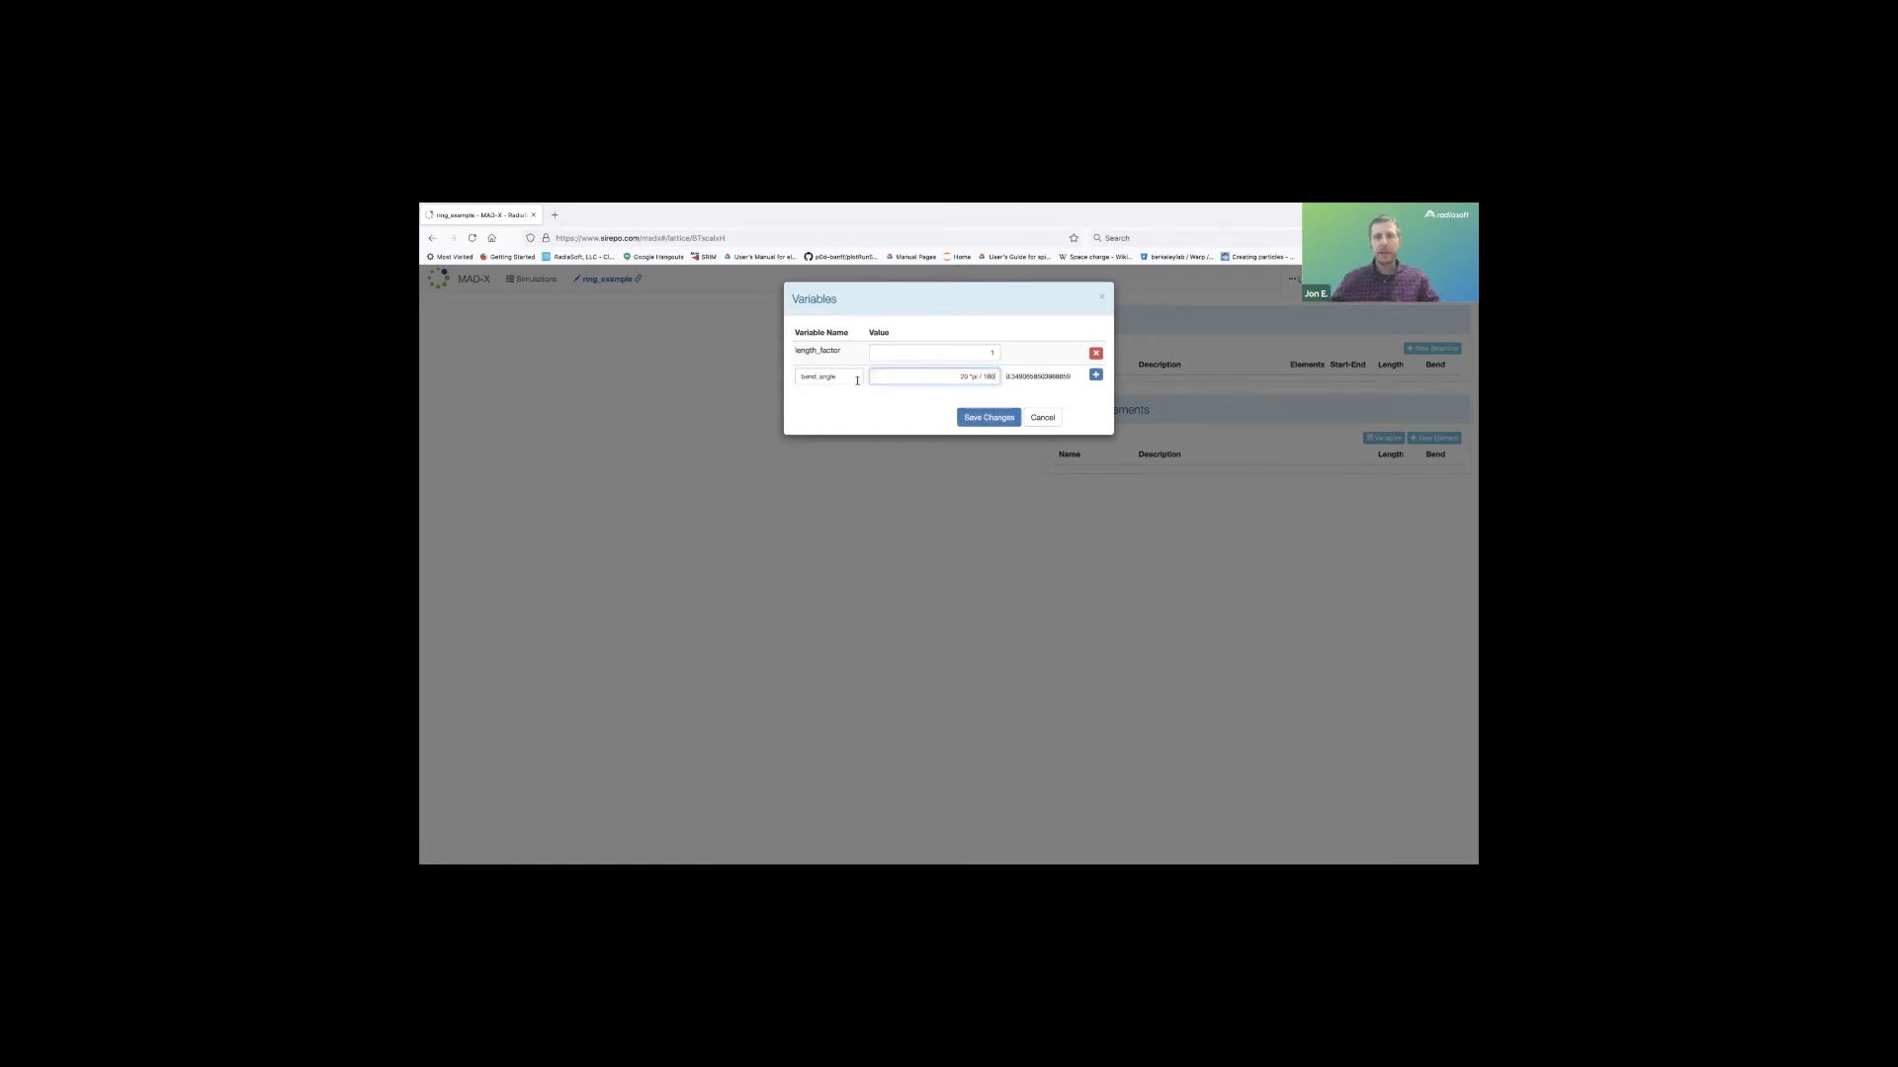
click(984, 420)
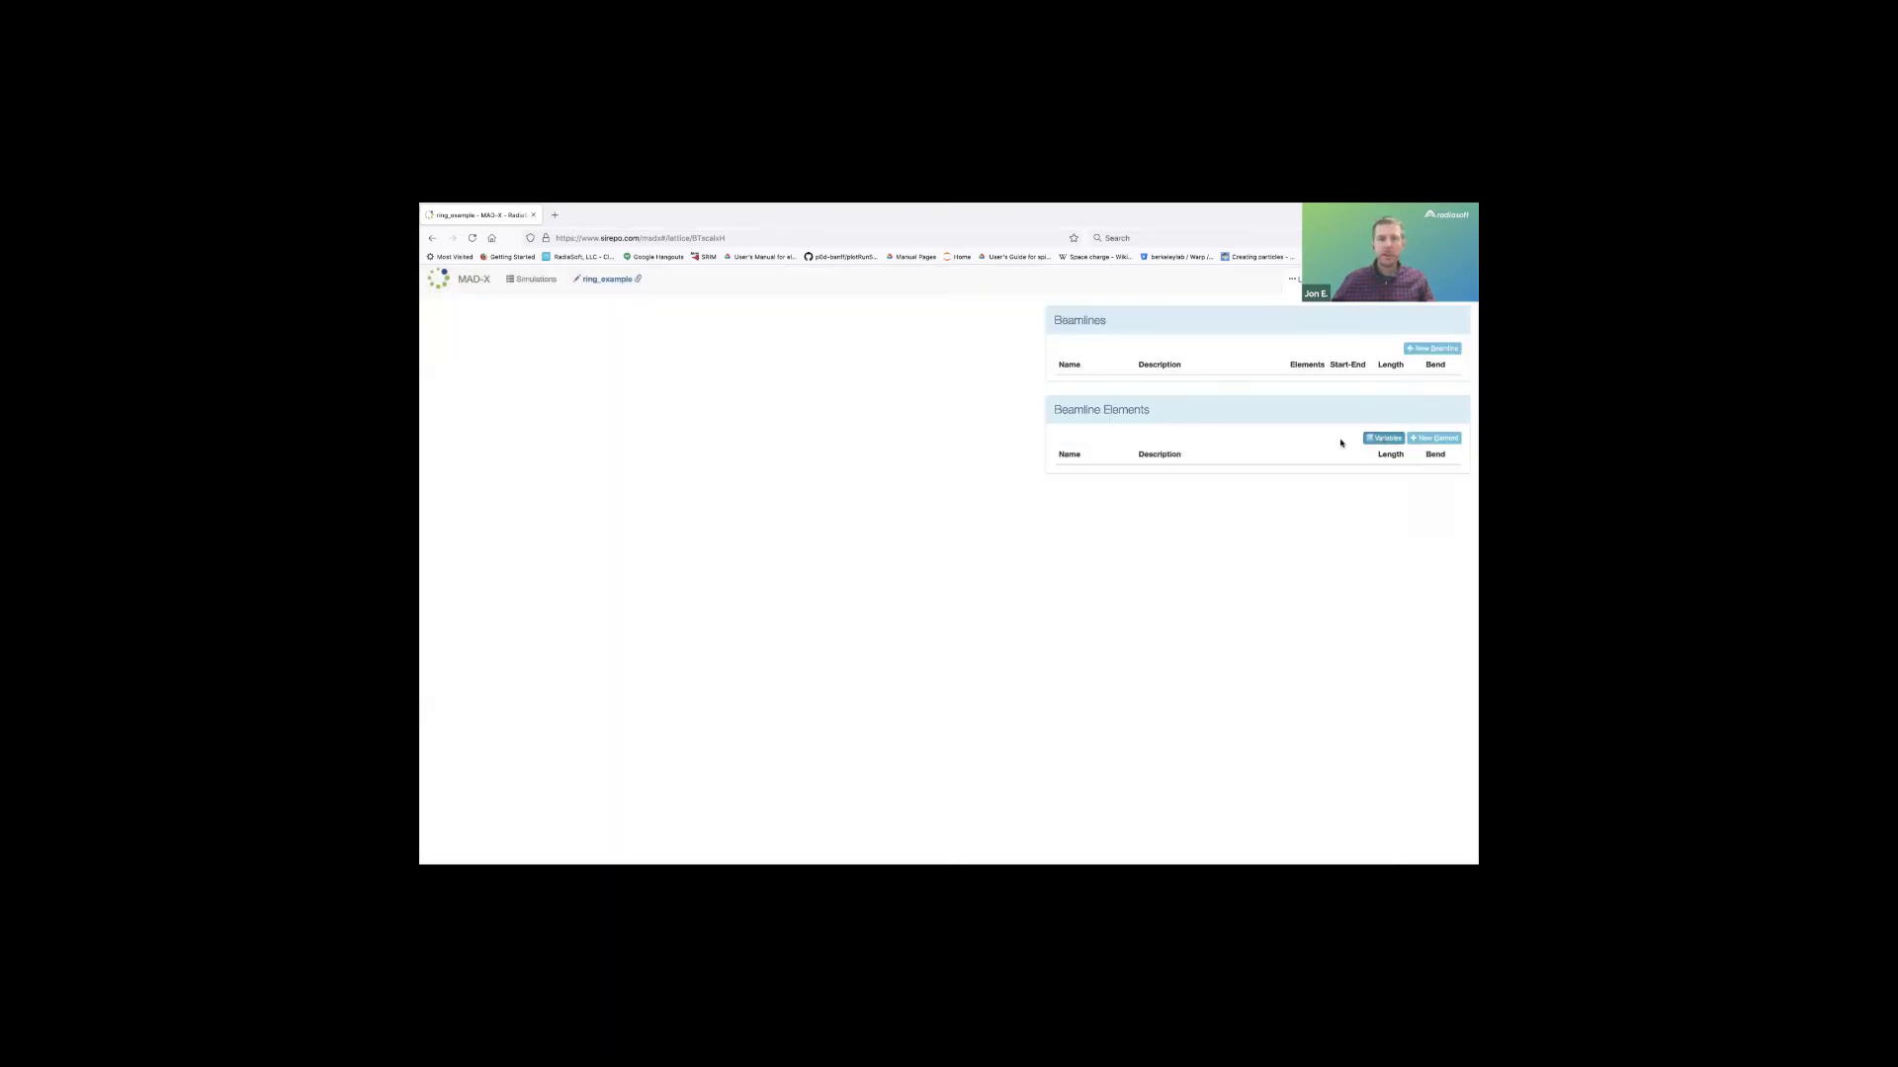
Add a variable named k_factor with the value 5 and save the variables.
click(1383, 438)
click(830, 401)
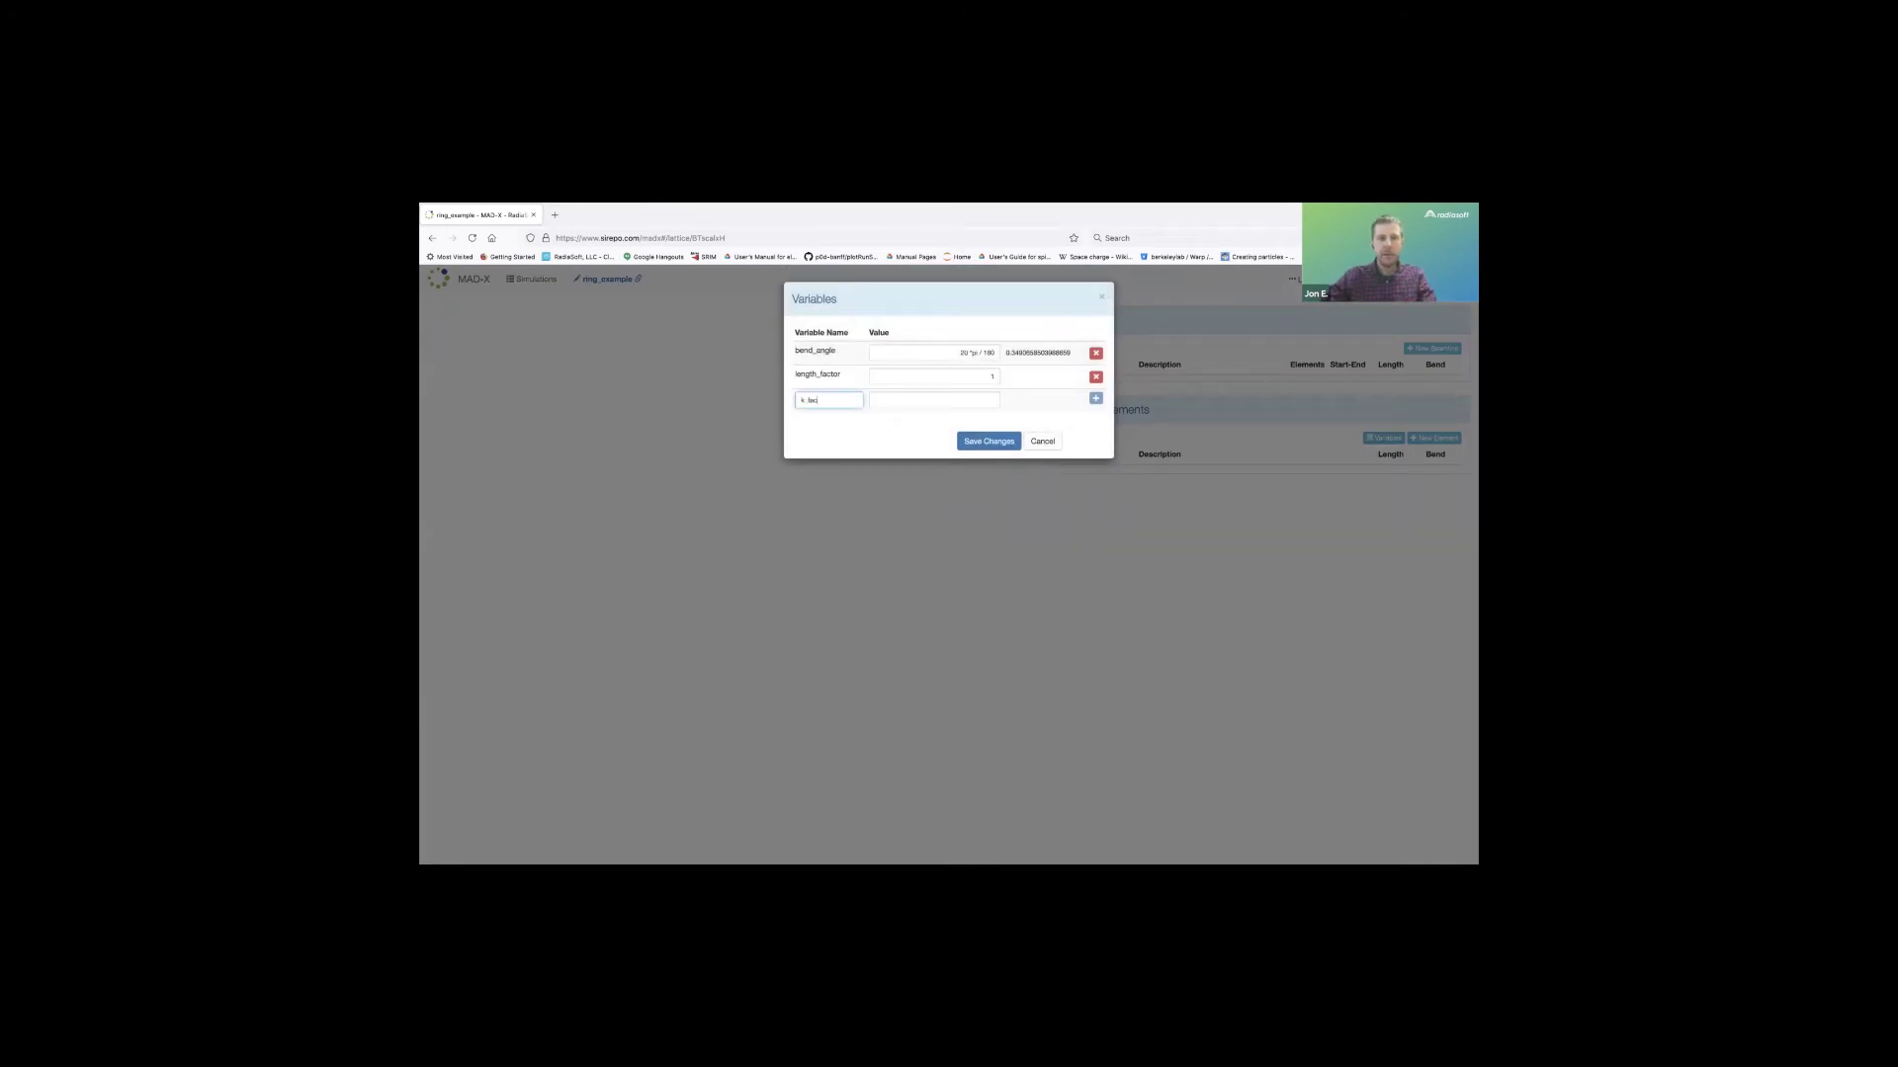
click(934, 399)
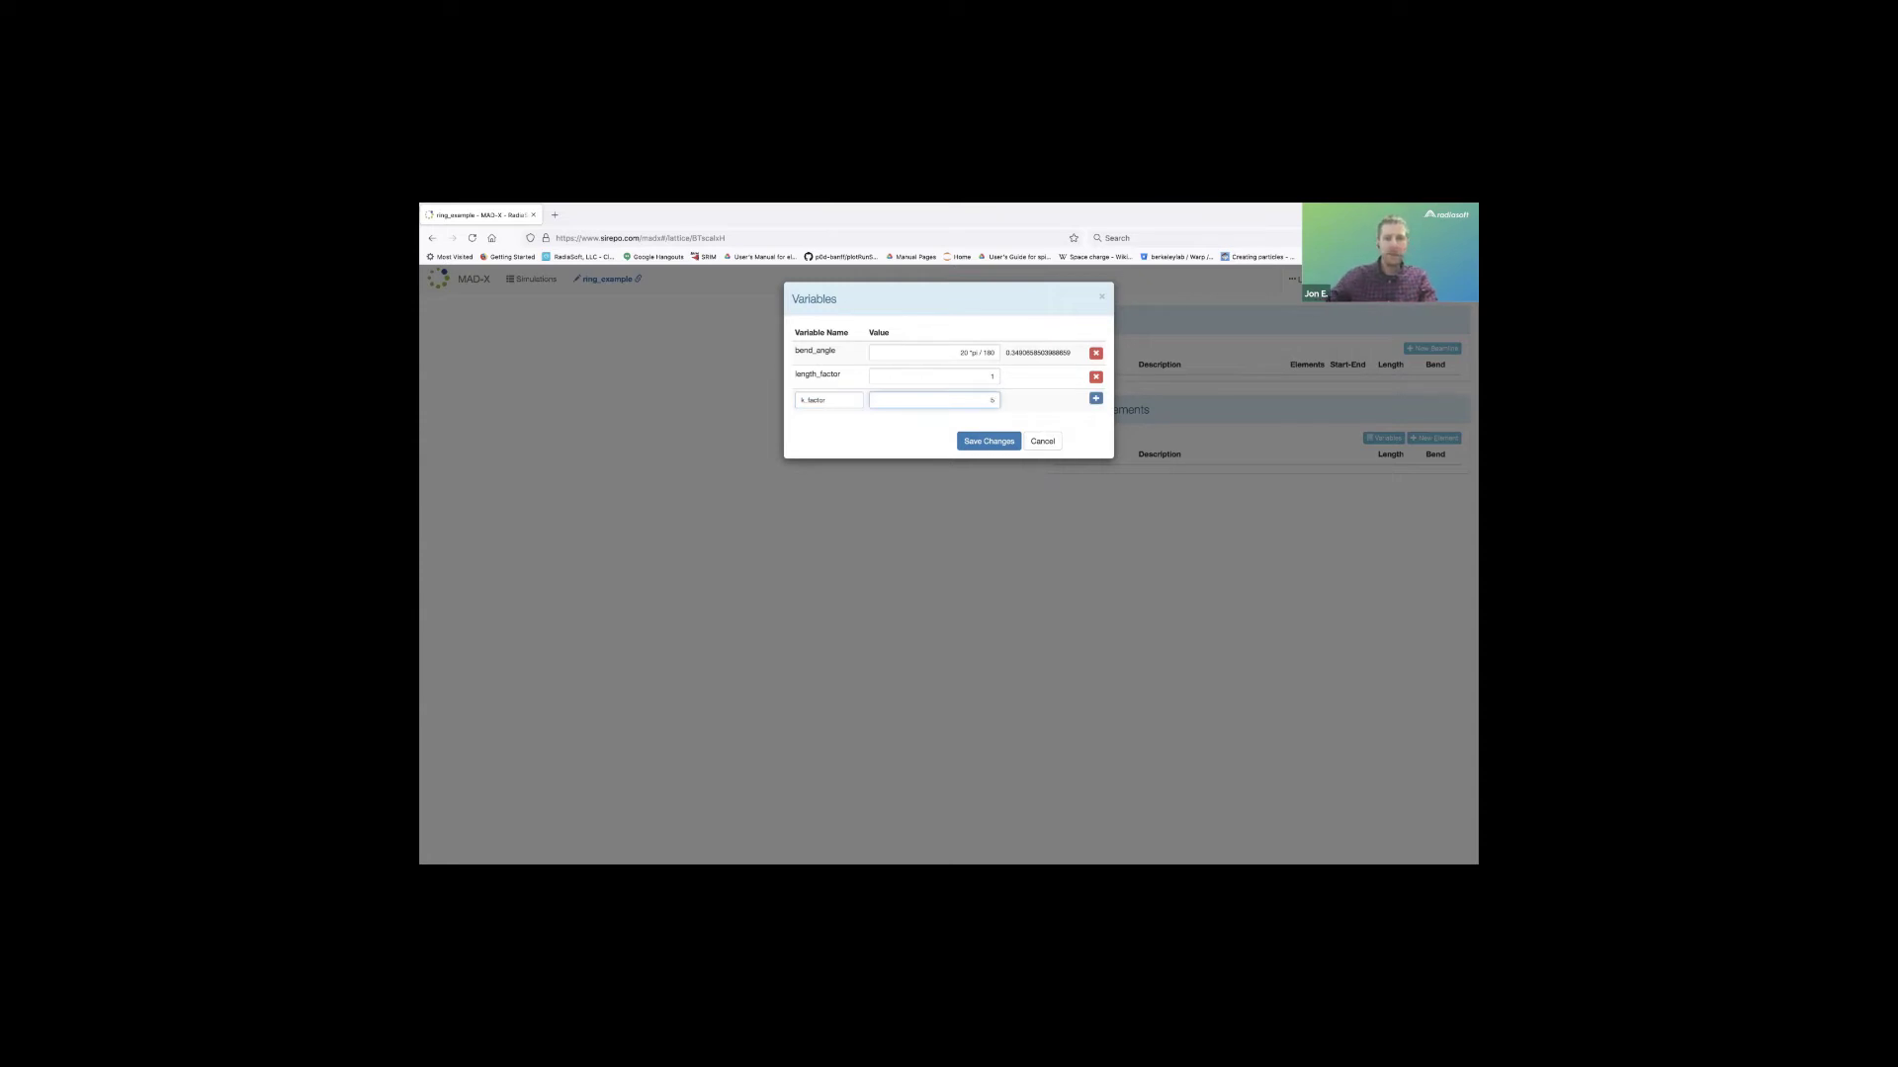
text(5)
click(975, 443)
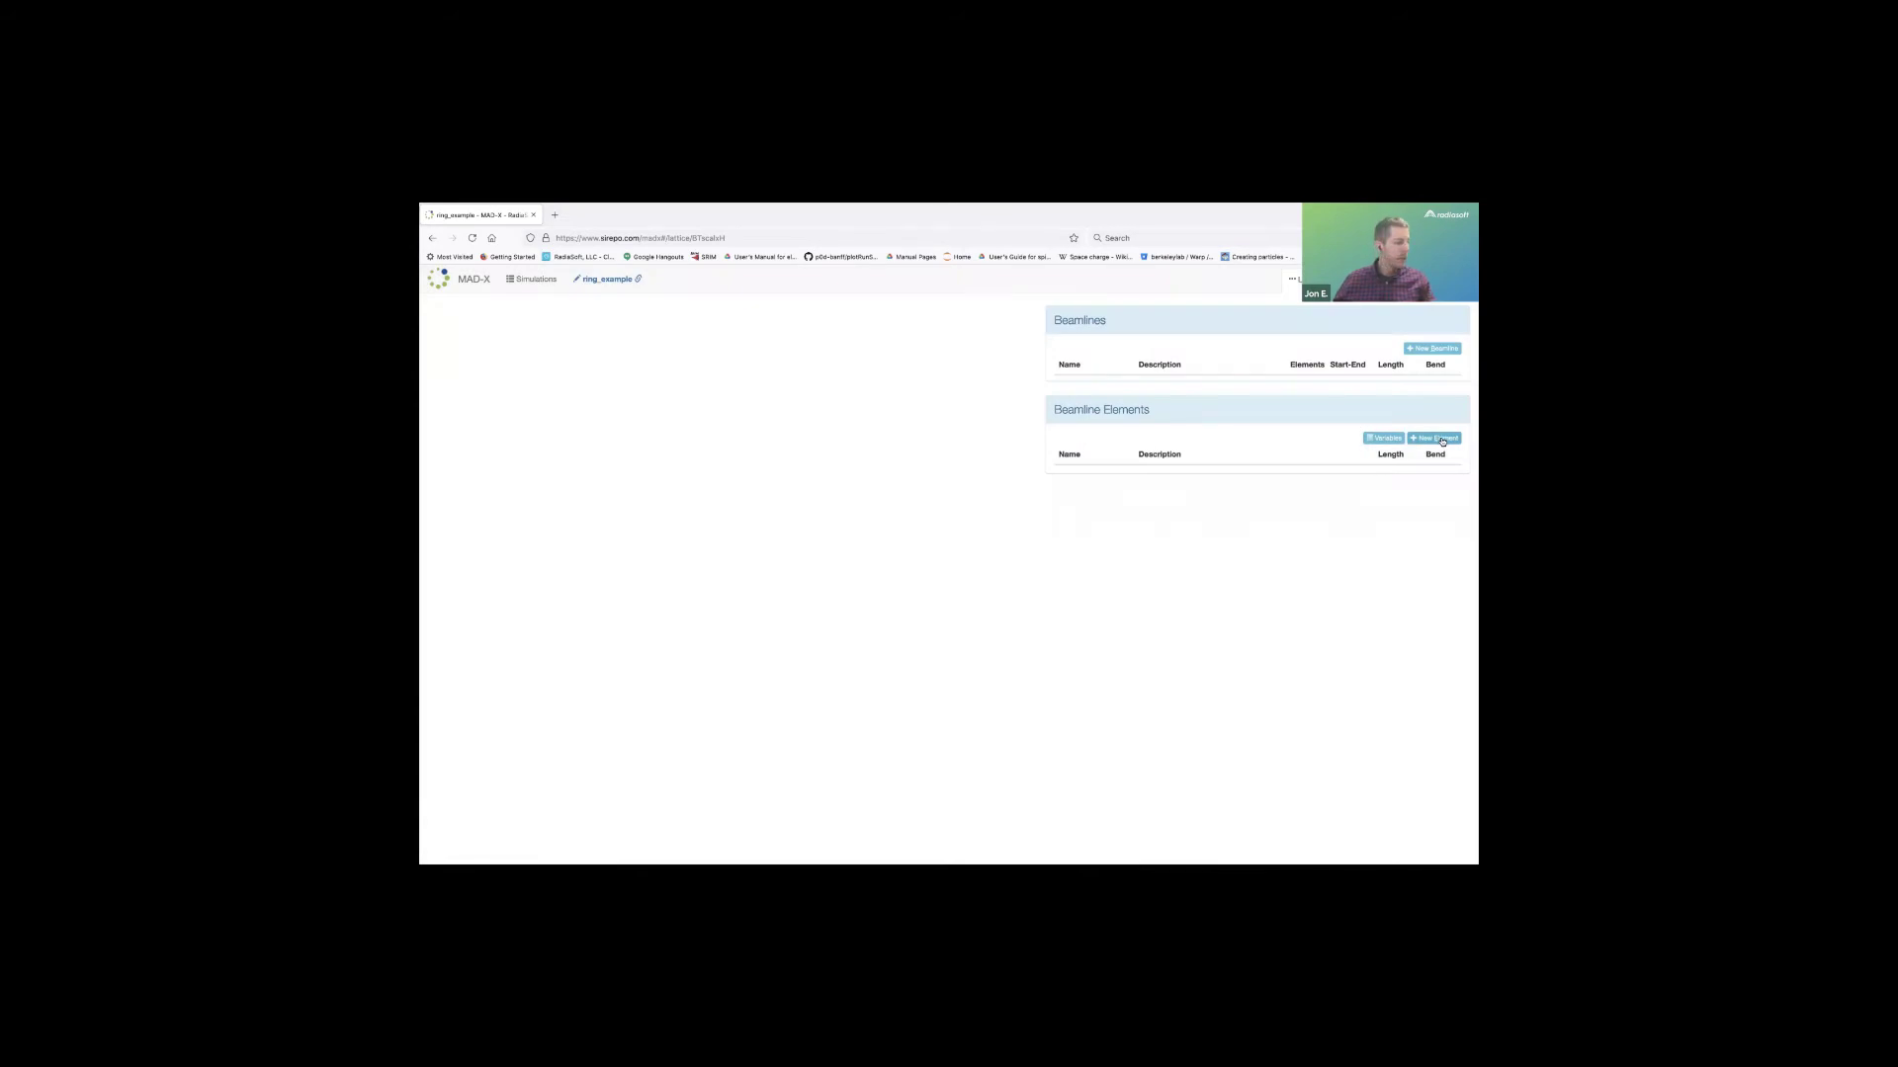
Create a first drift element with the length set to 1 * length_factor.
click(1442, 441)
click(1150, 371)
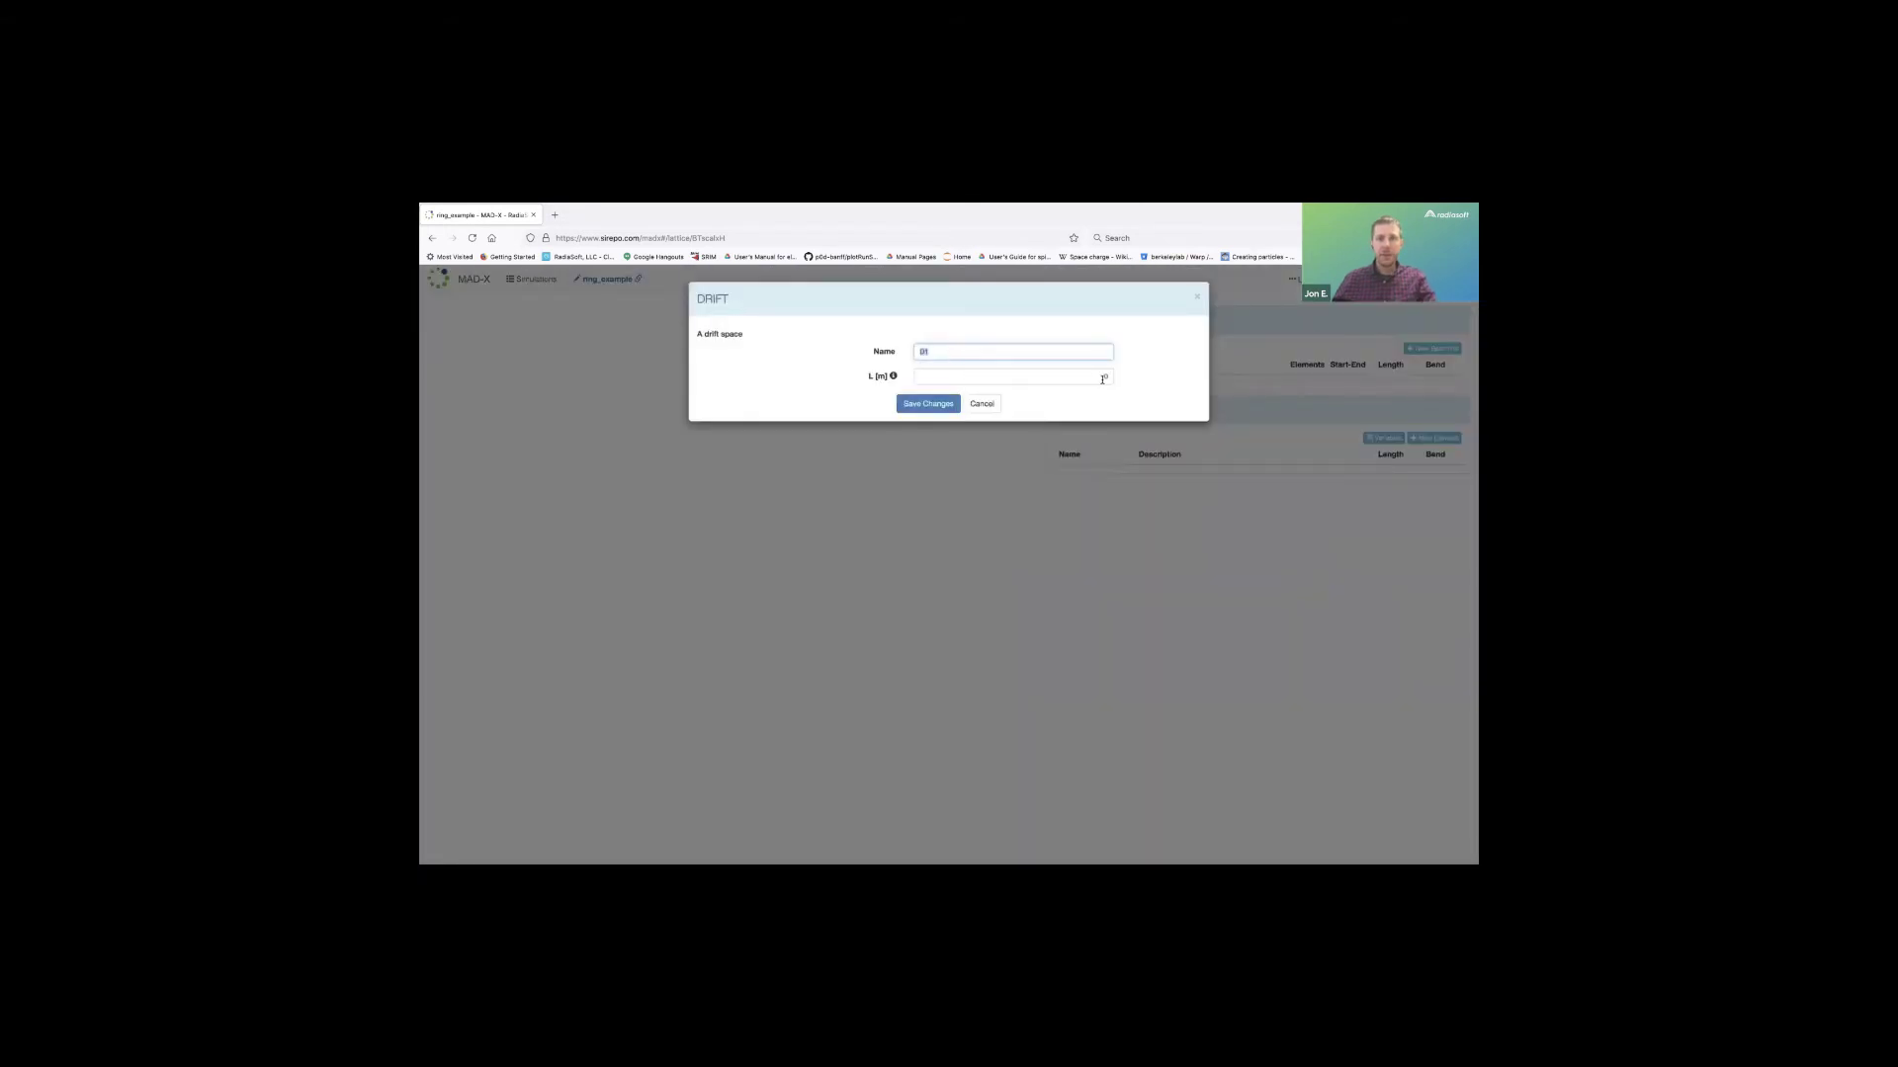
click(1105, 378)
text(* km)
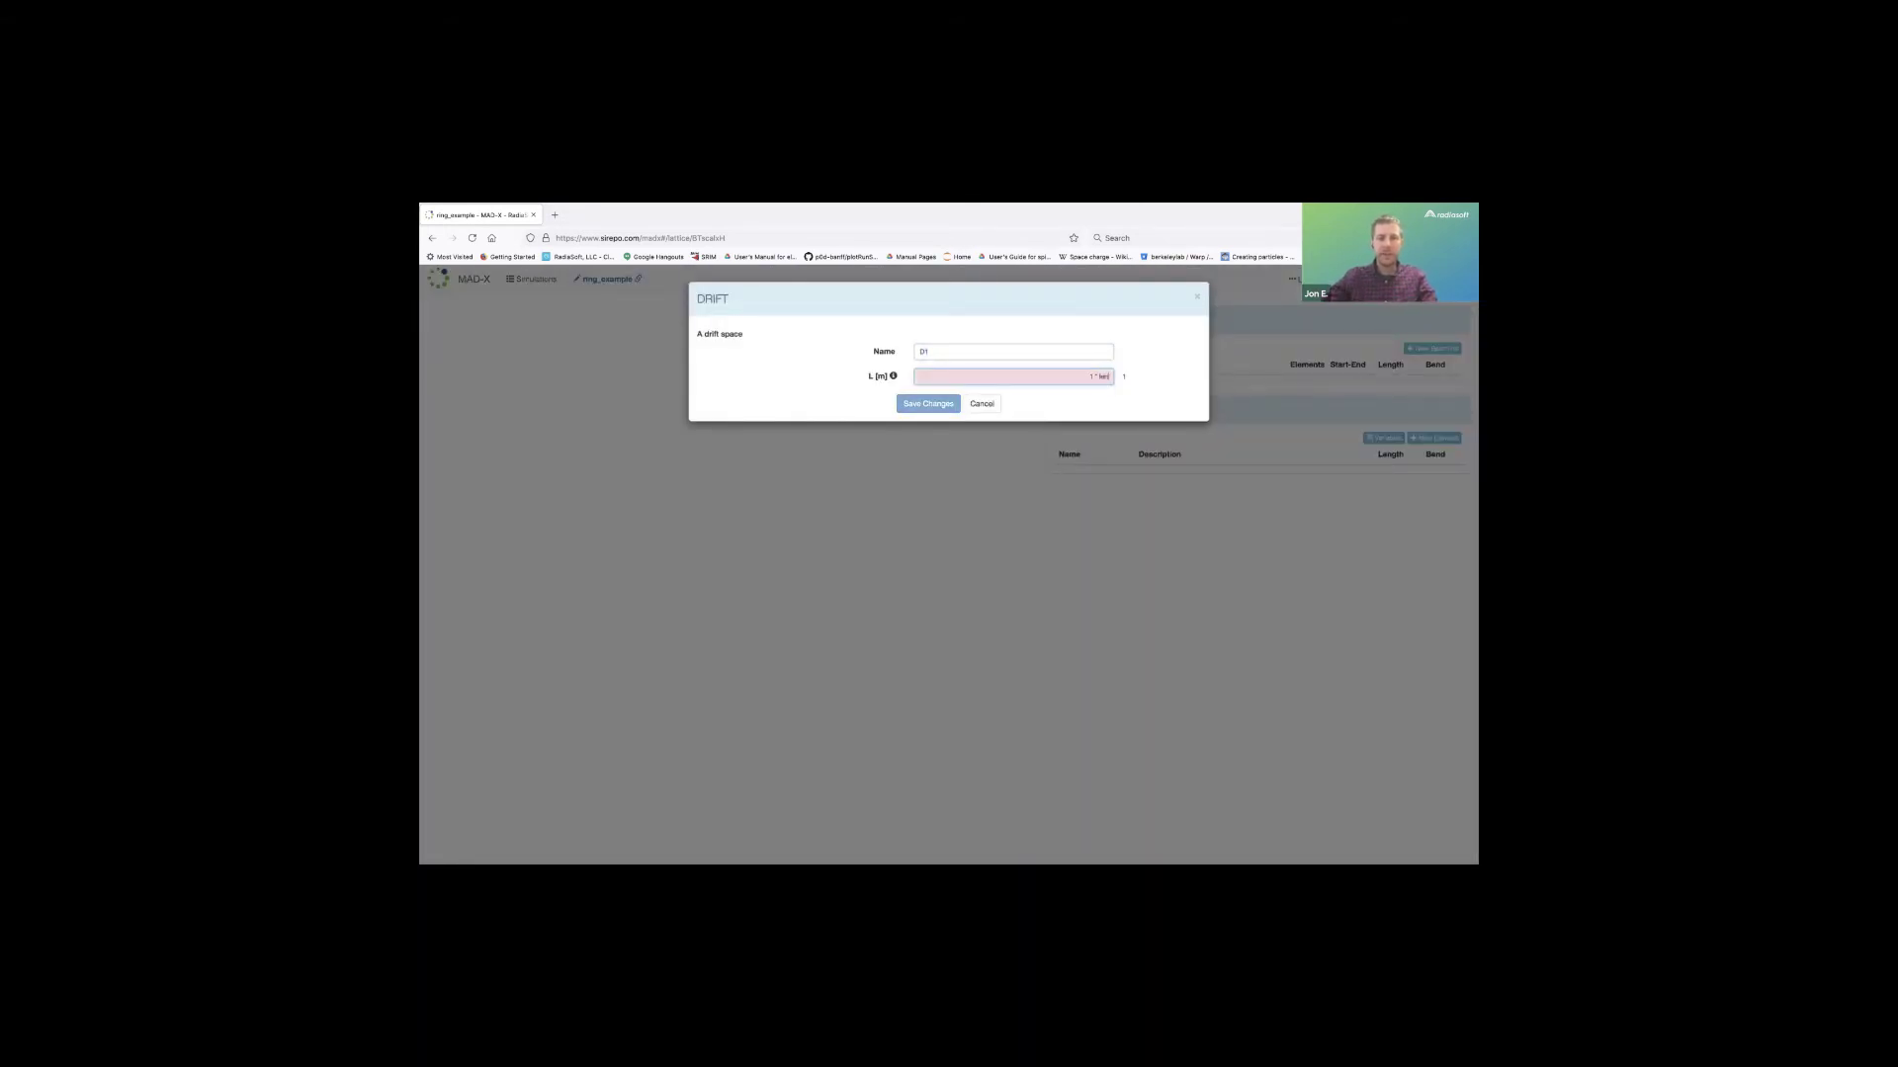
text(h_factor)
key(Return)
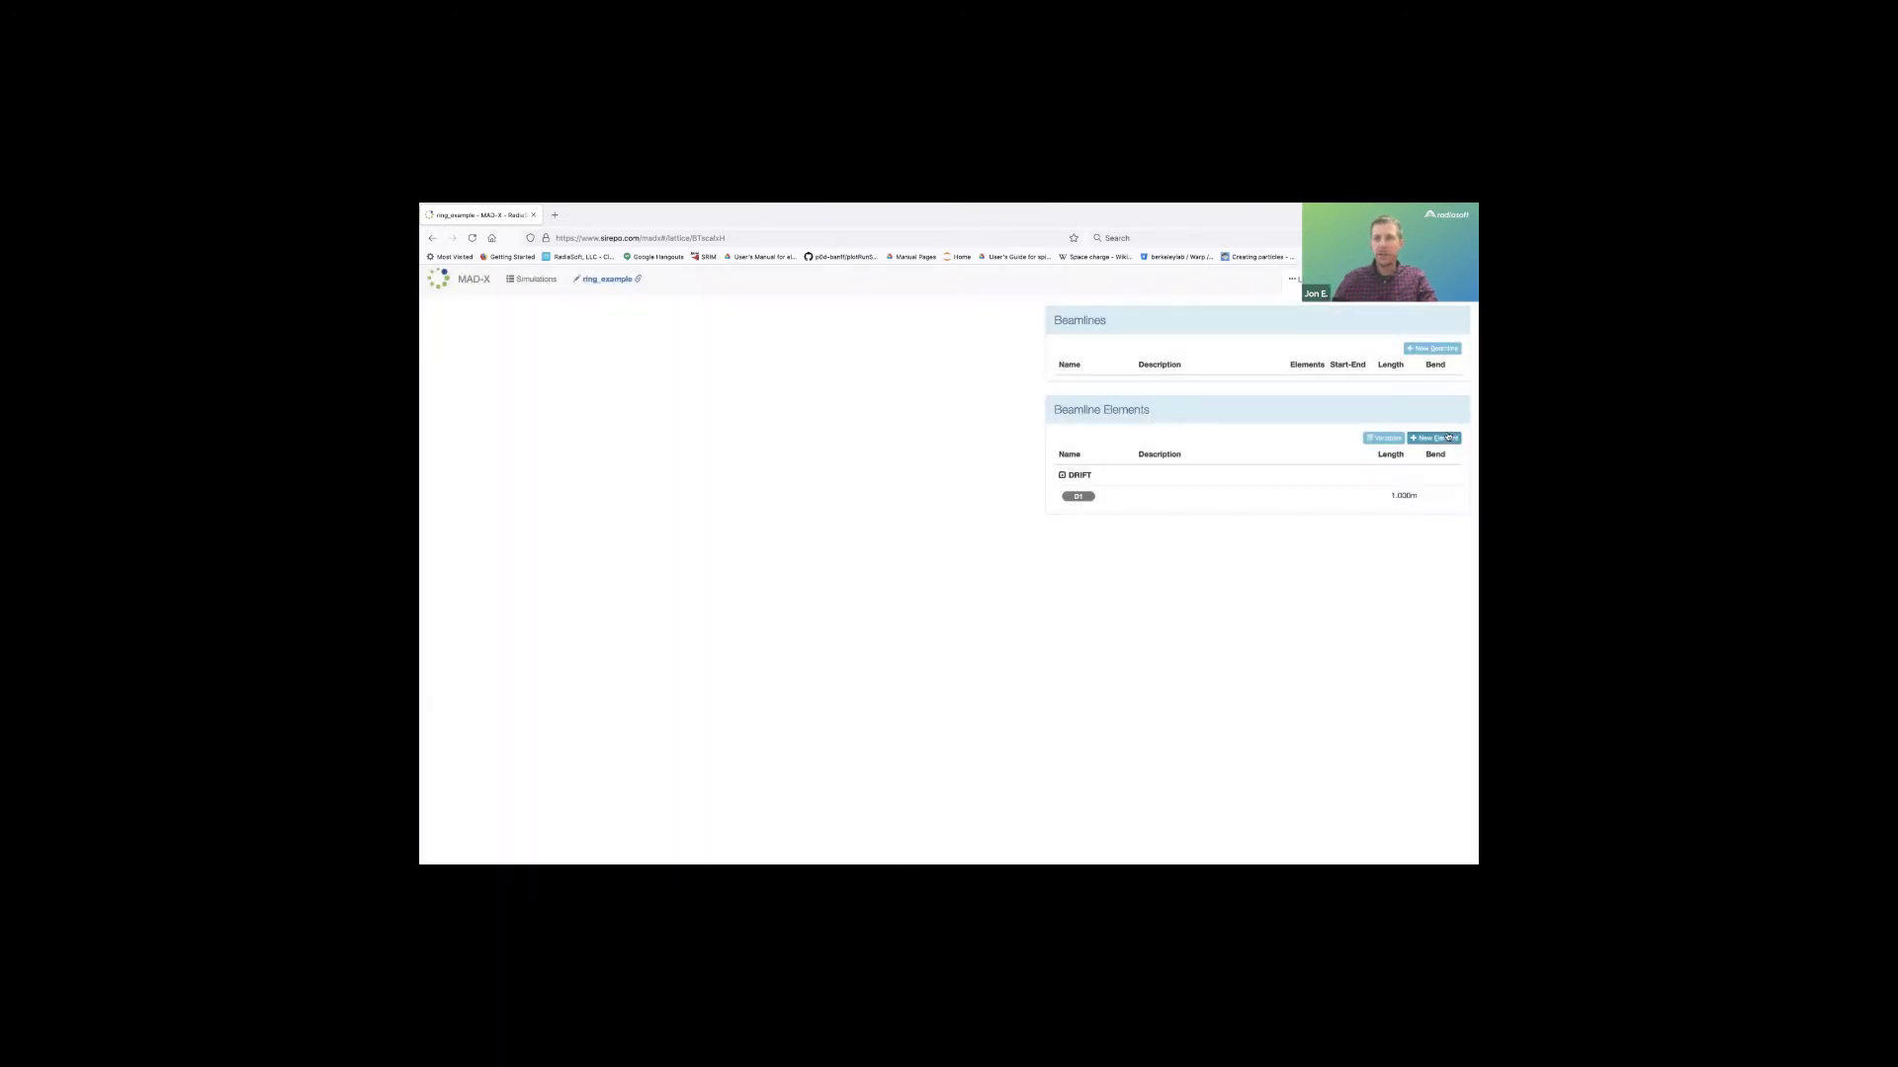
Create a second drift element with the length set to 0.5 * length_factor.
click(1431, 438)
click(1112, 367)
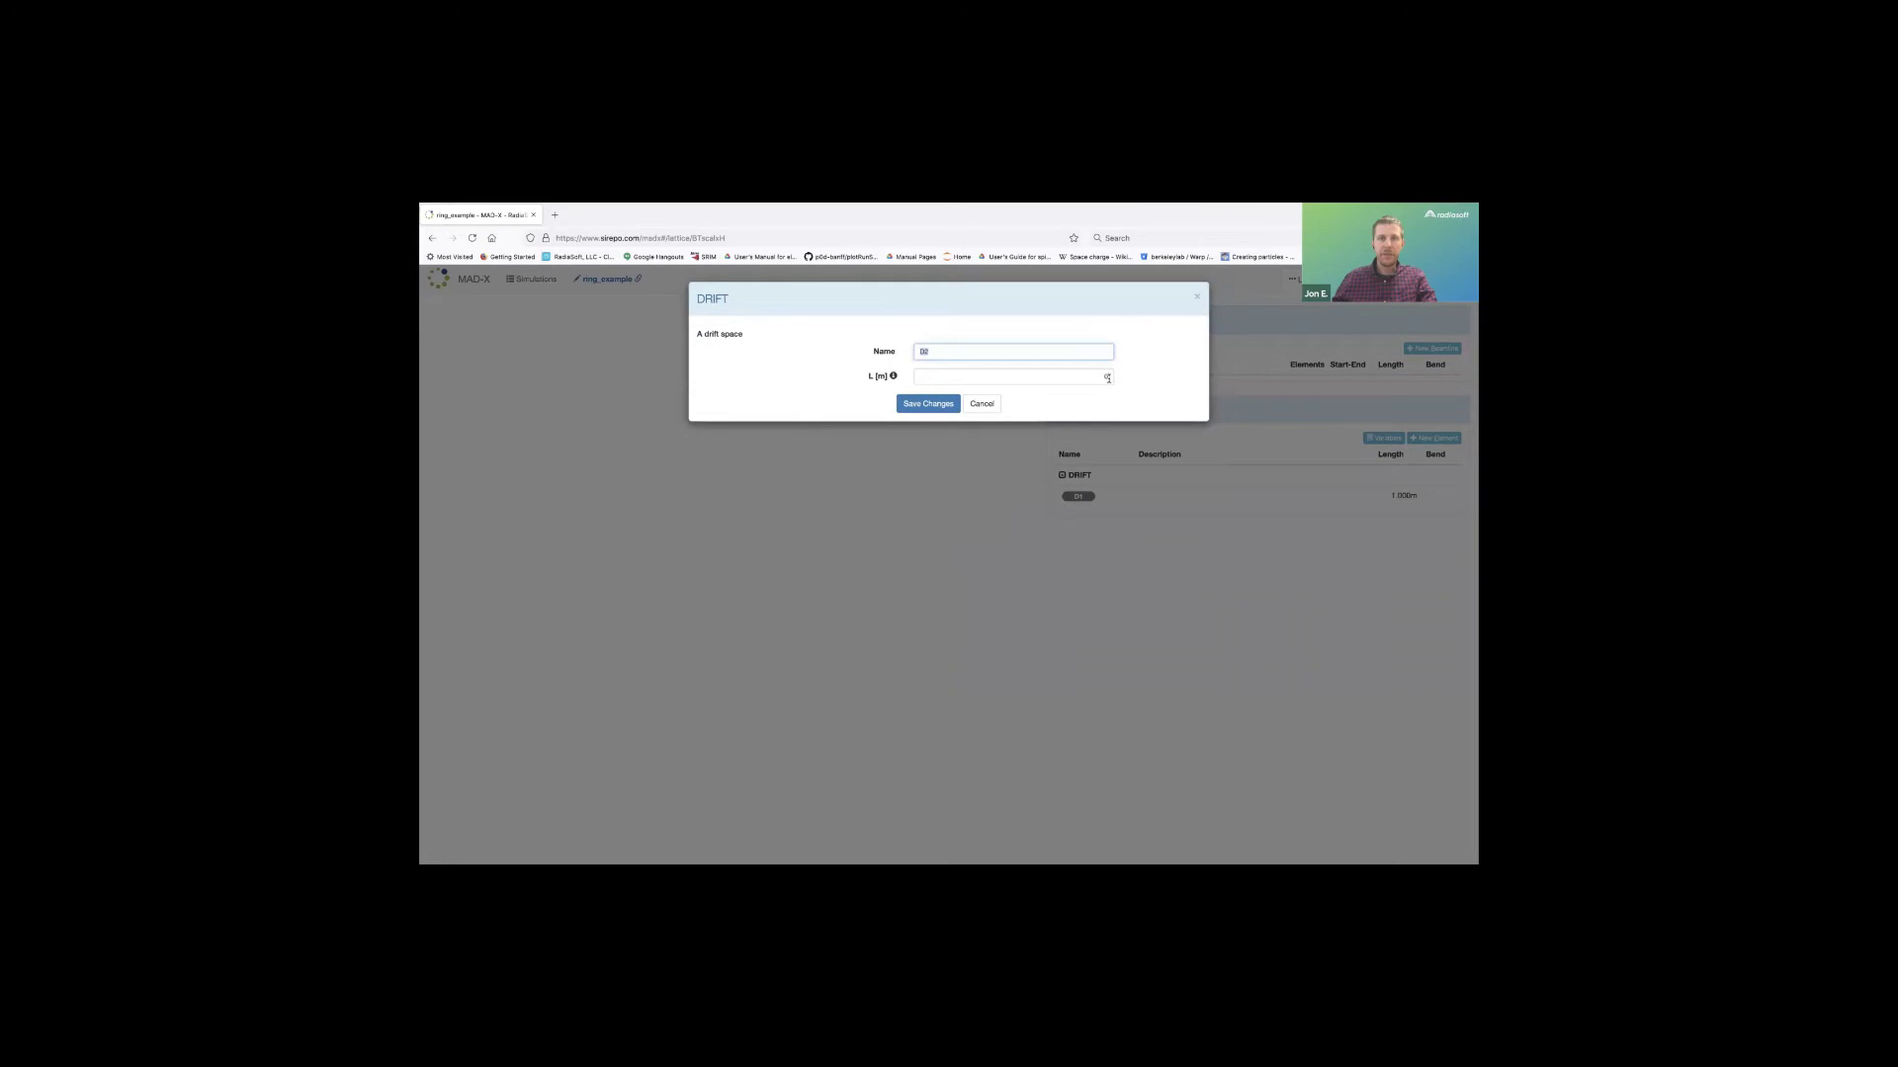
click(1106, 377)
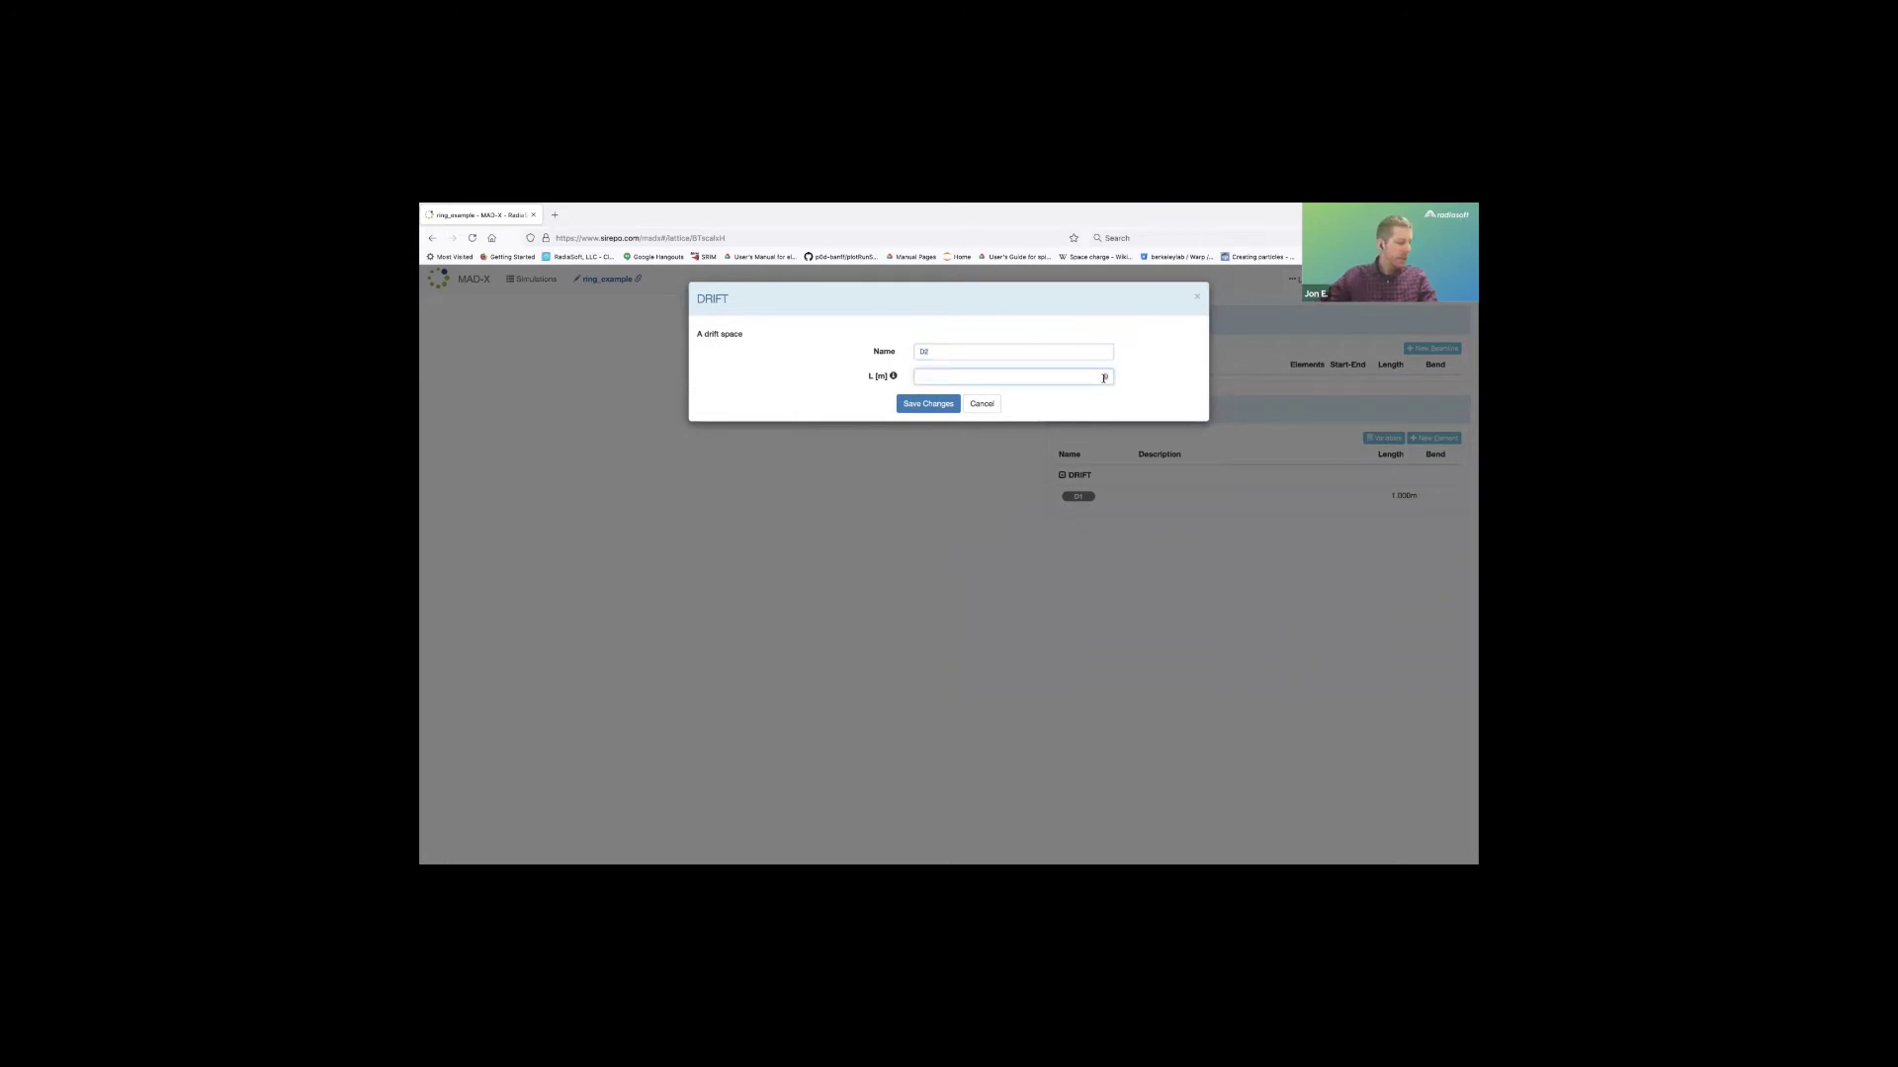
text(0.5 * length_factor)
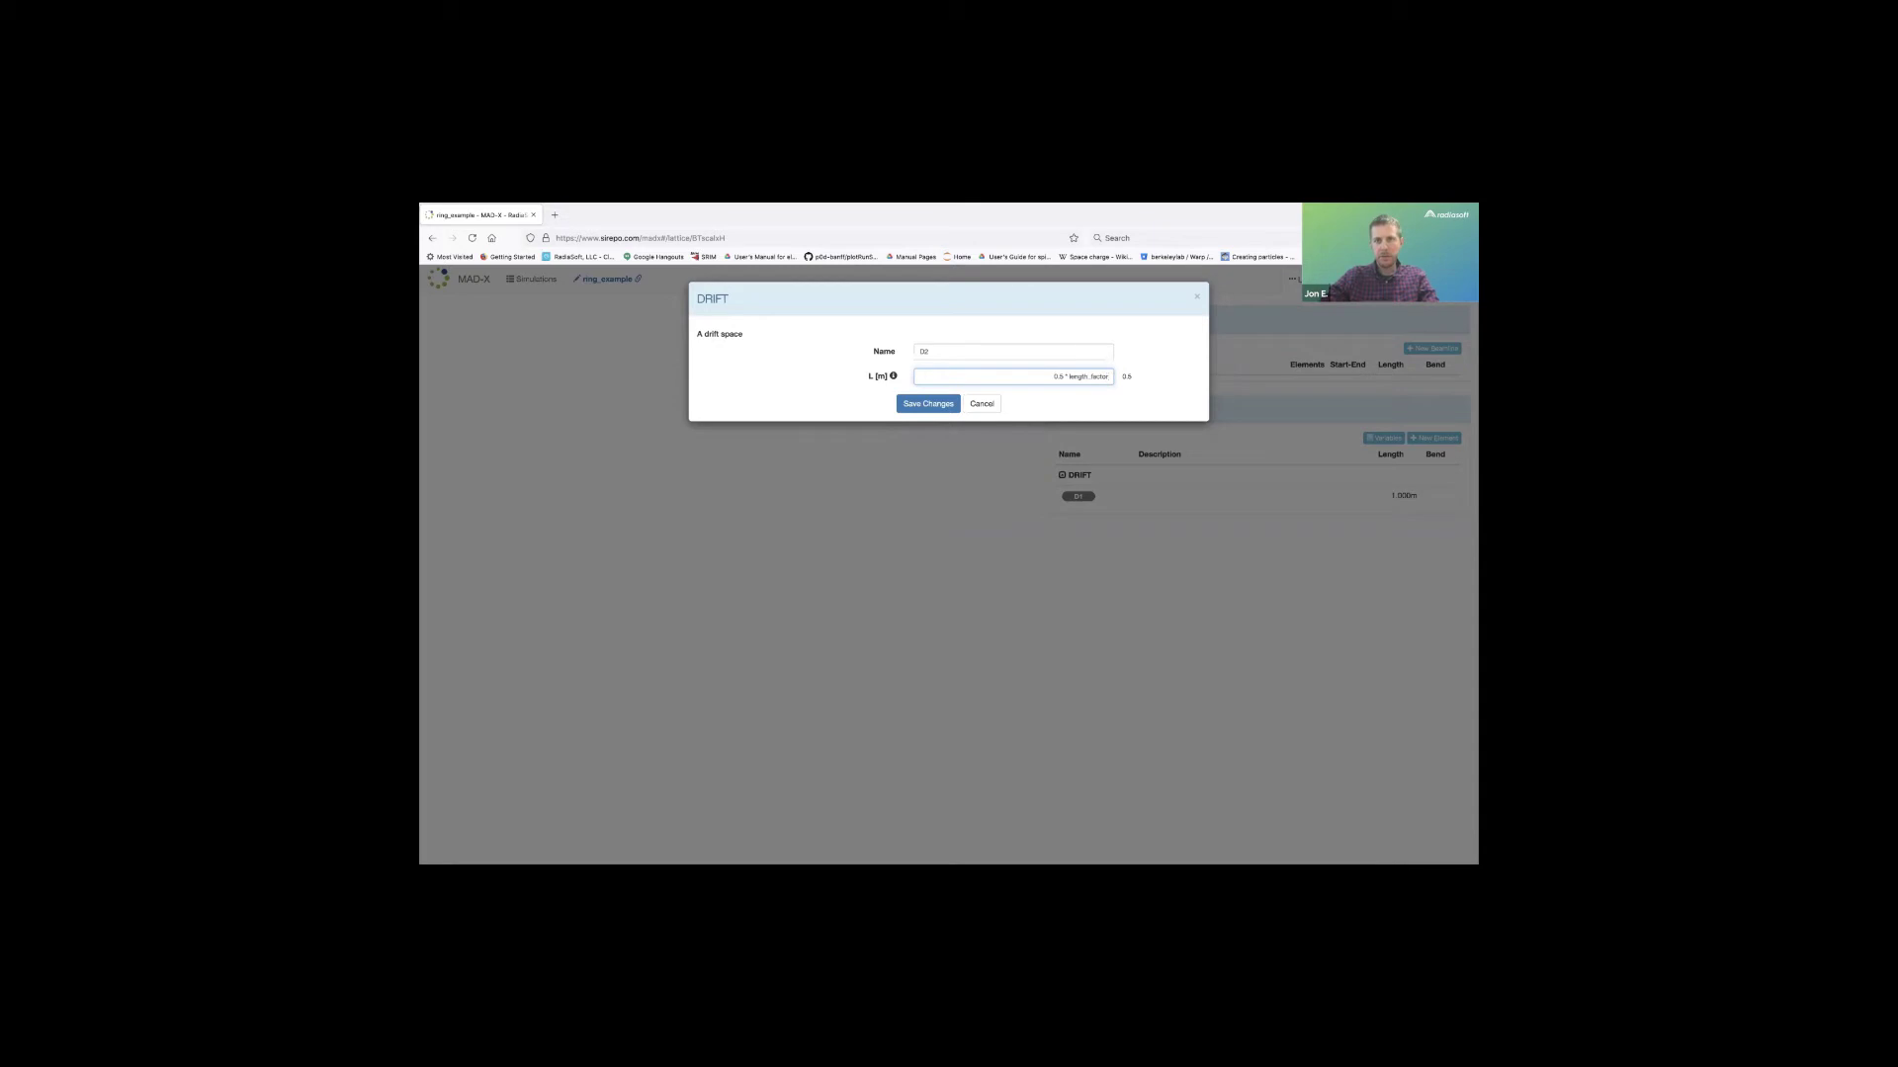
click(955, 403)
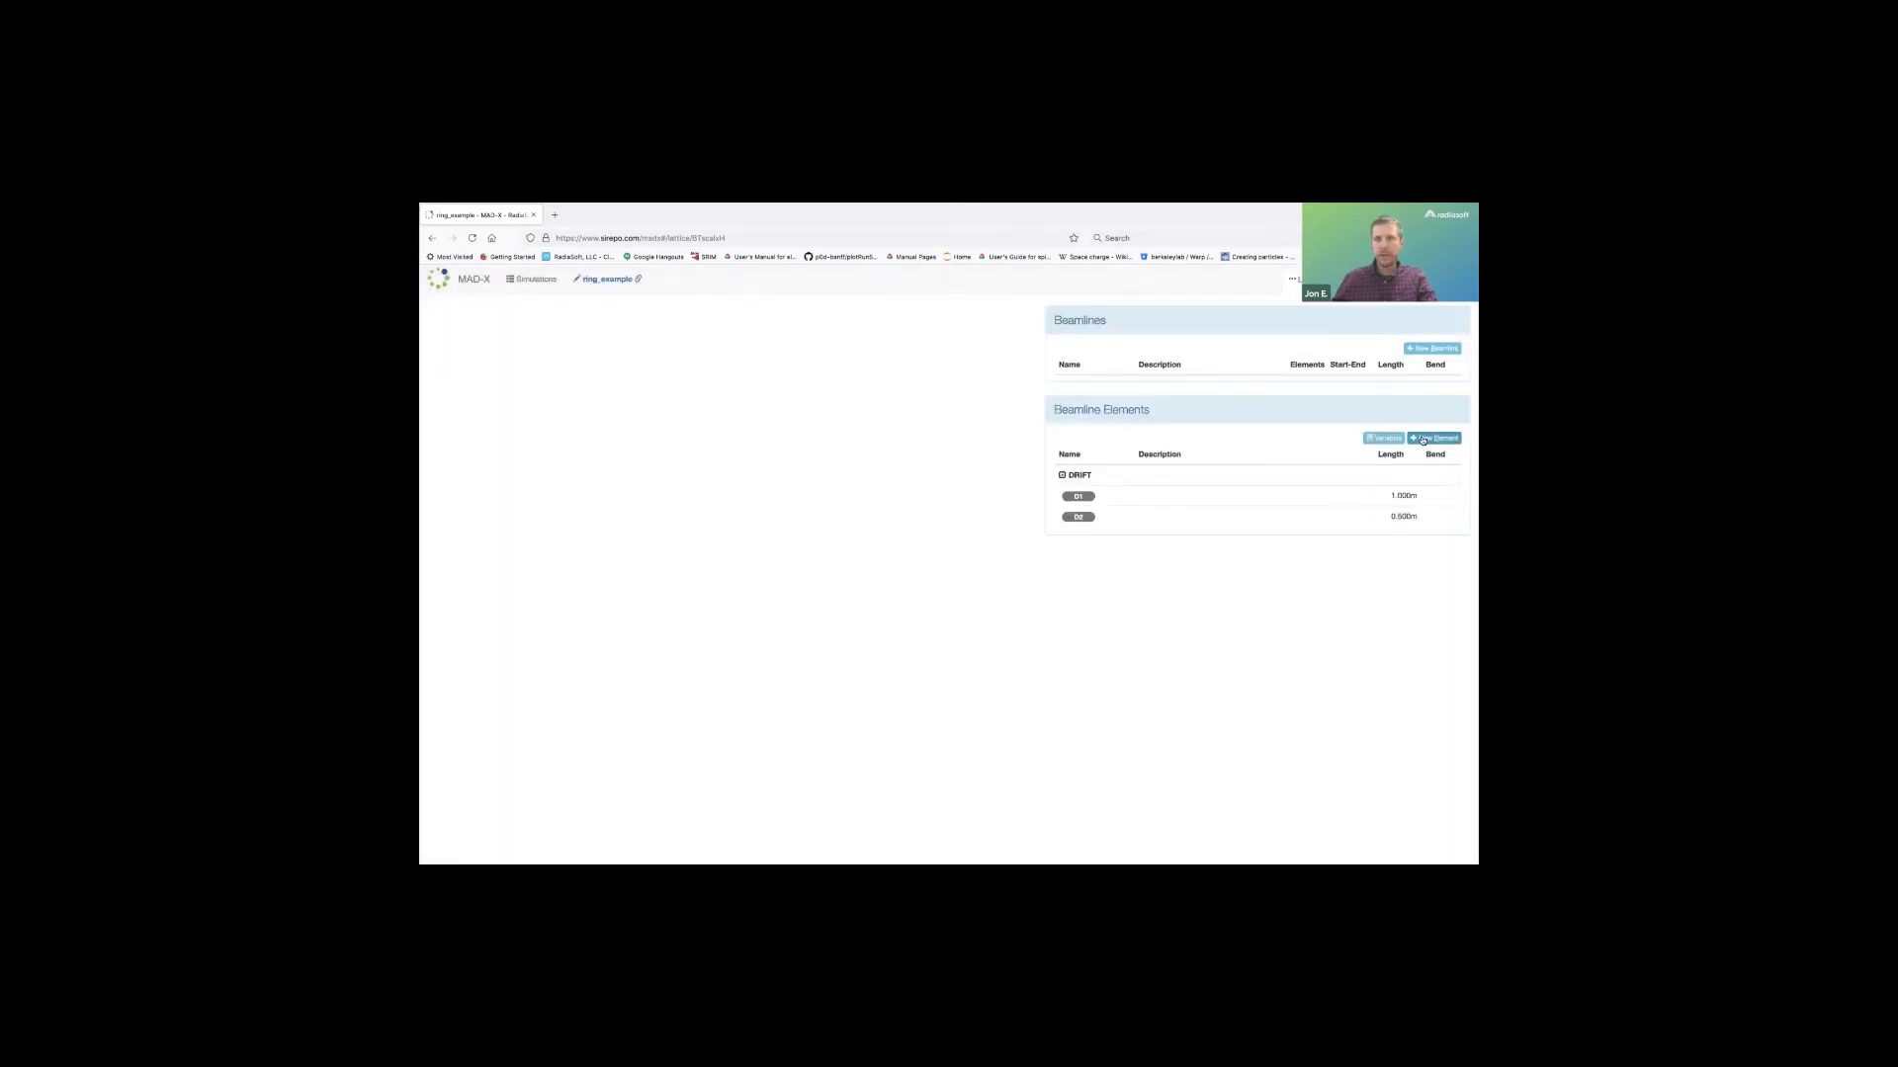
Create a third drift element with the length set to 0.25 * length_factor.
click(1423, 440)
click(1136, 371)
click(1108, 375)
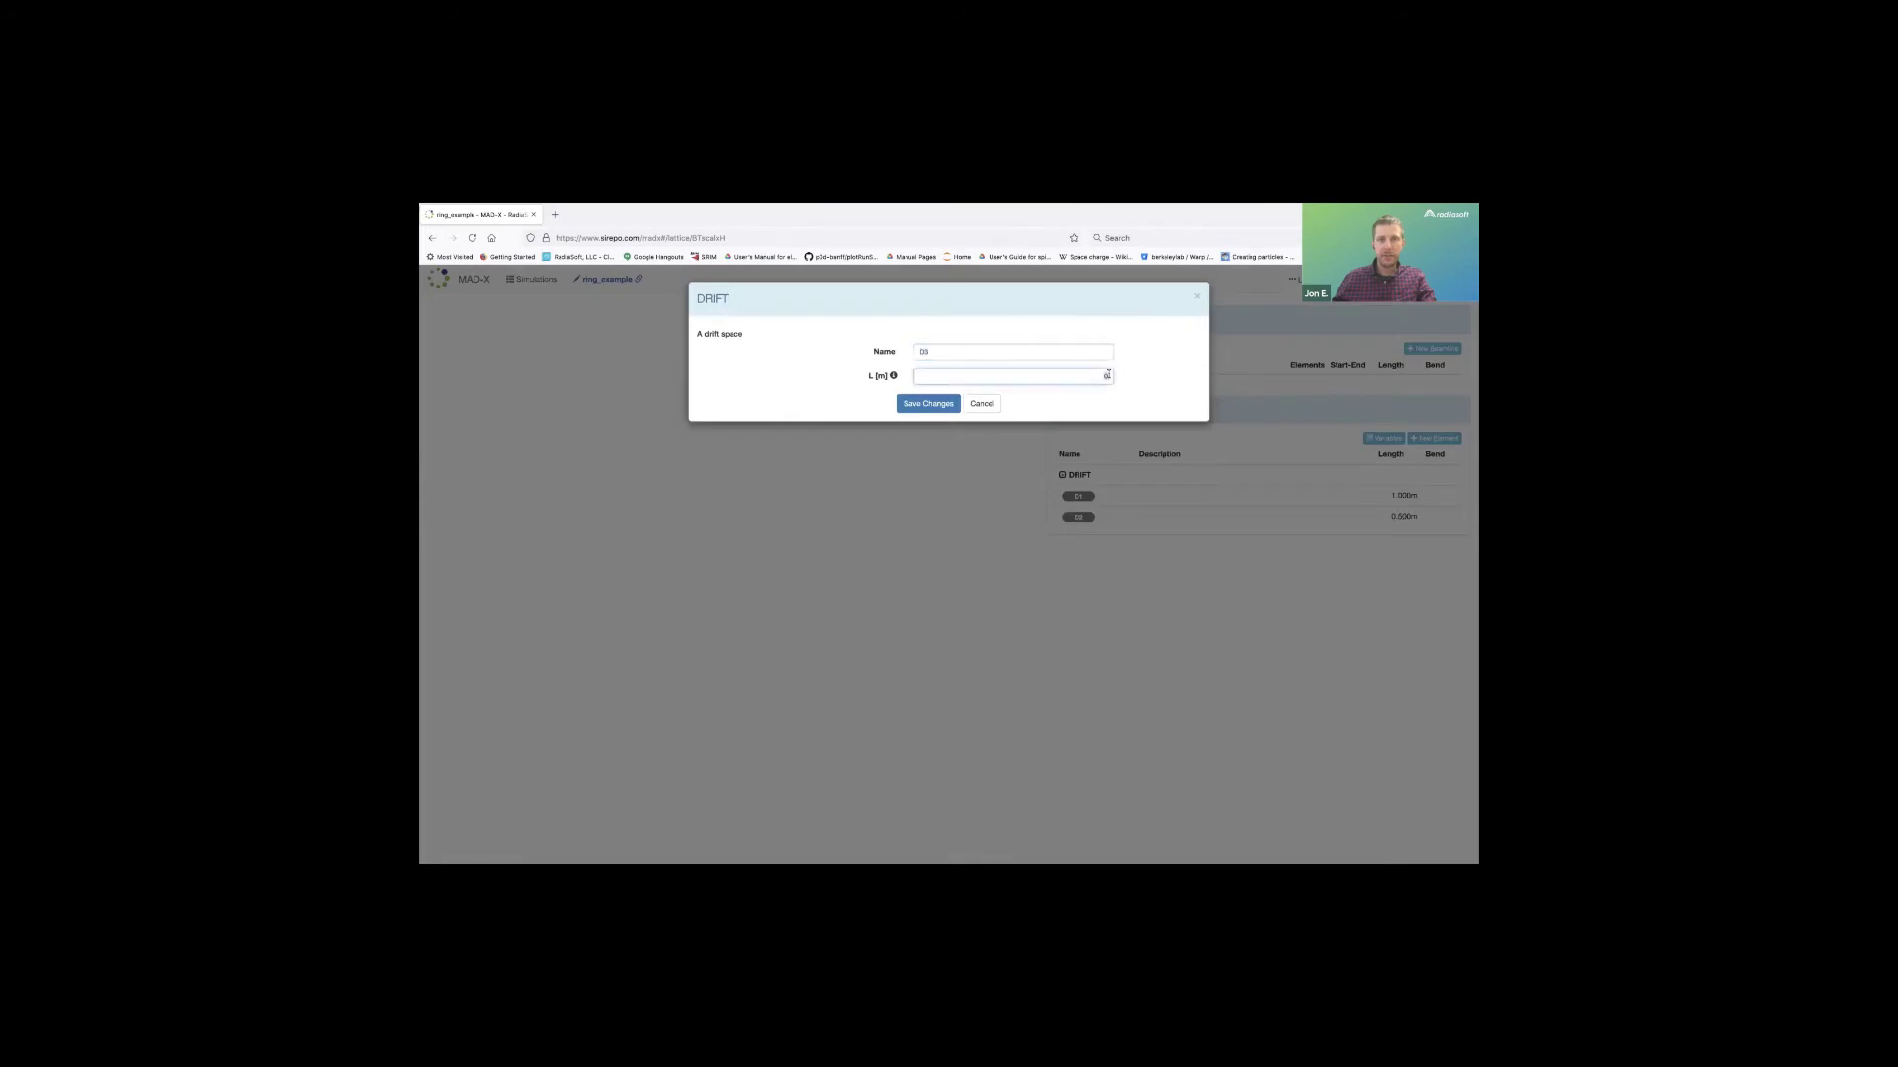
text(0.25 * length_factor)
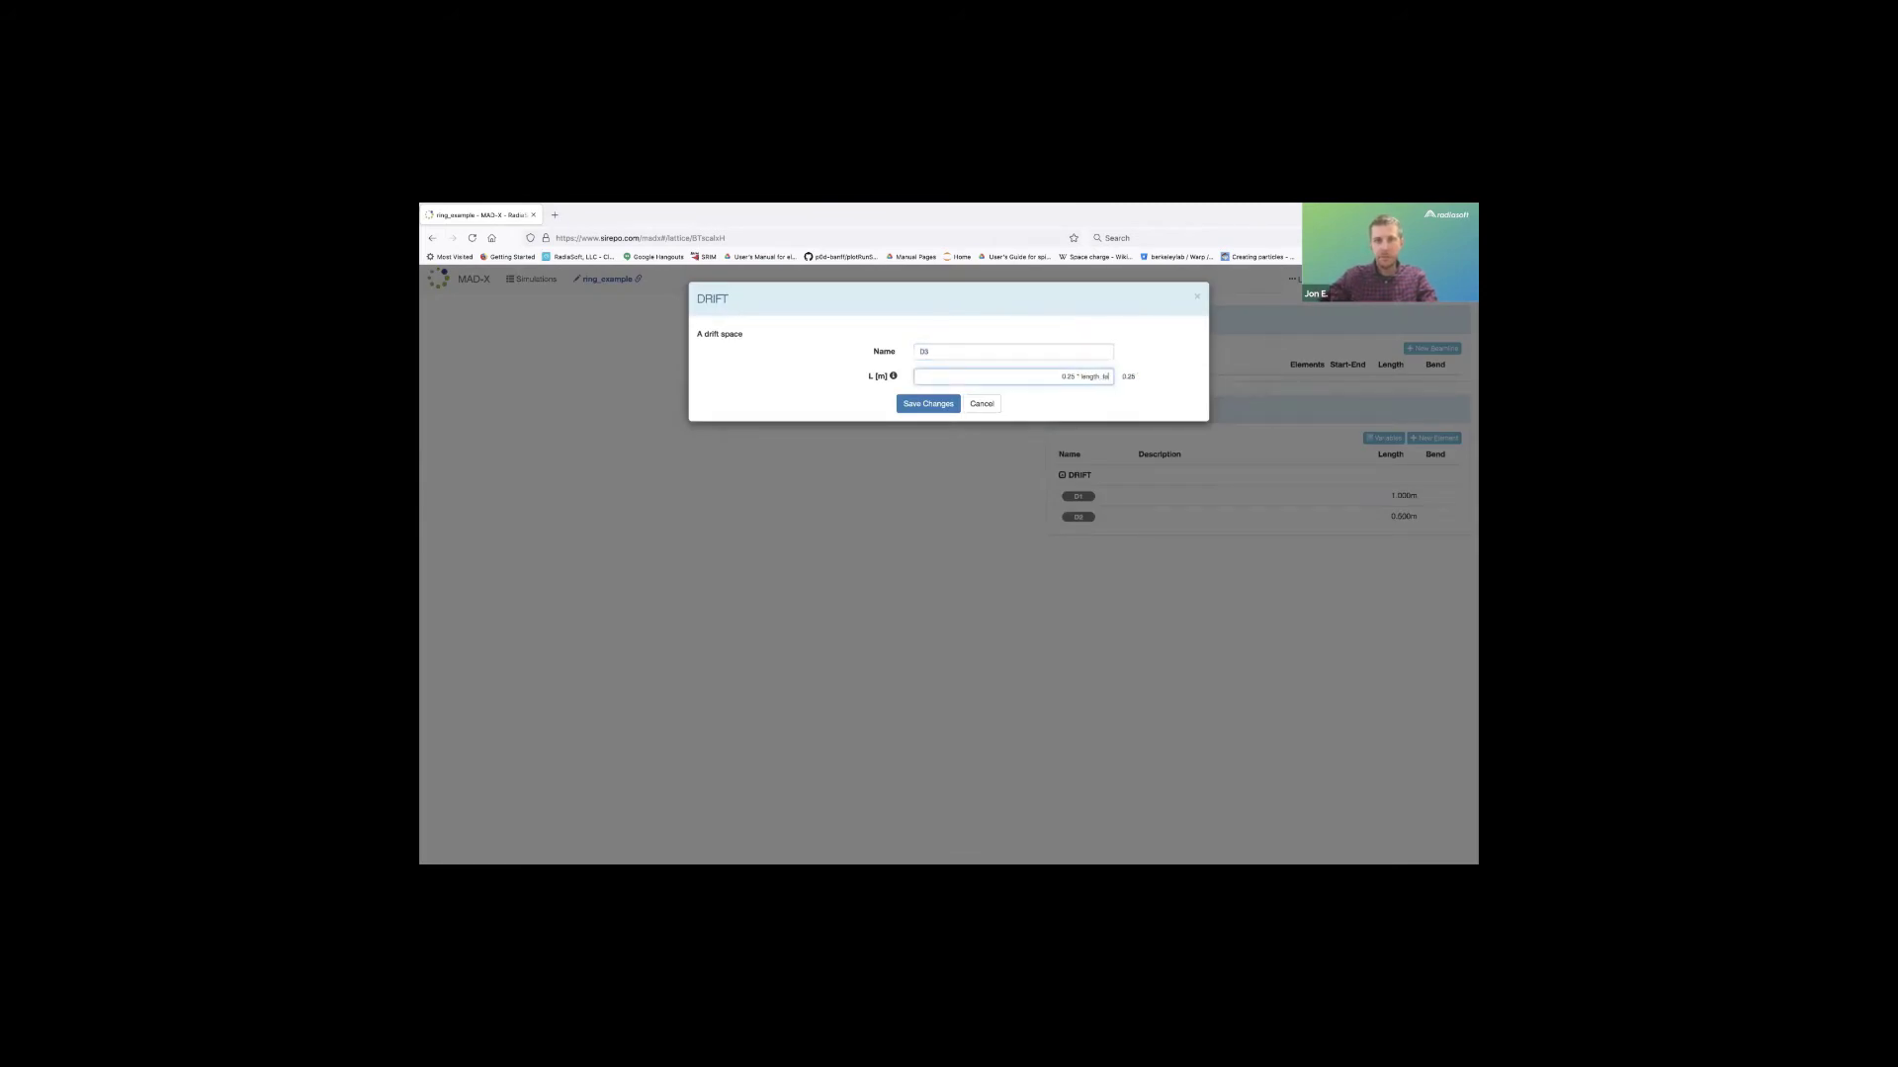
click(928, 403)
Create a quadrupole named FQ with length 0.1 * length_factor and K1 set to k_factor.
mouse_move(1248, 524)
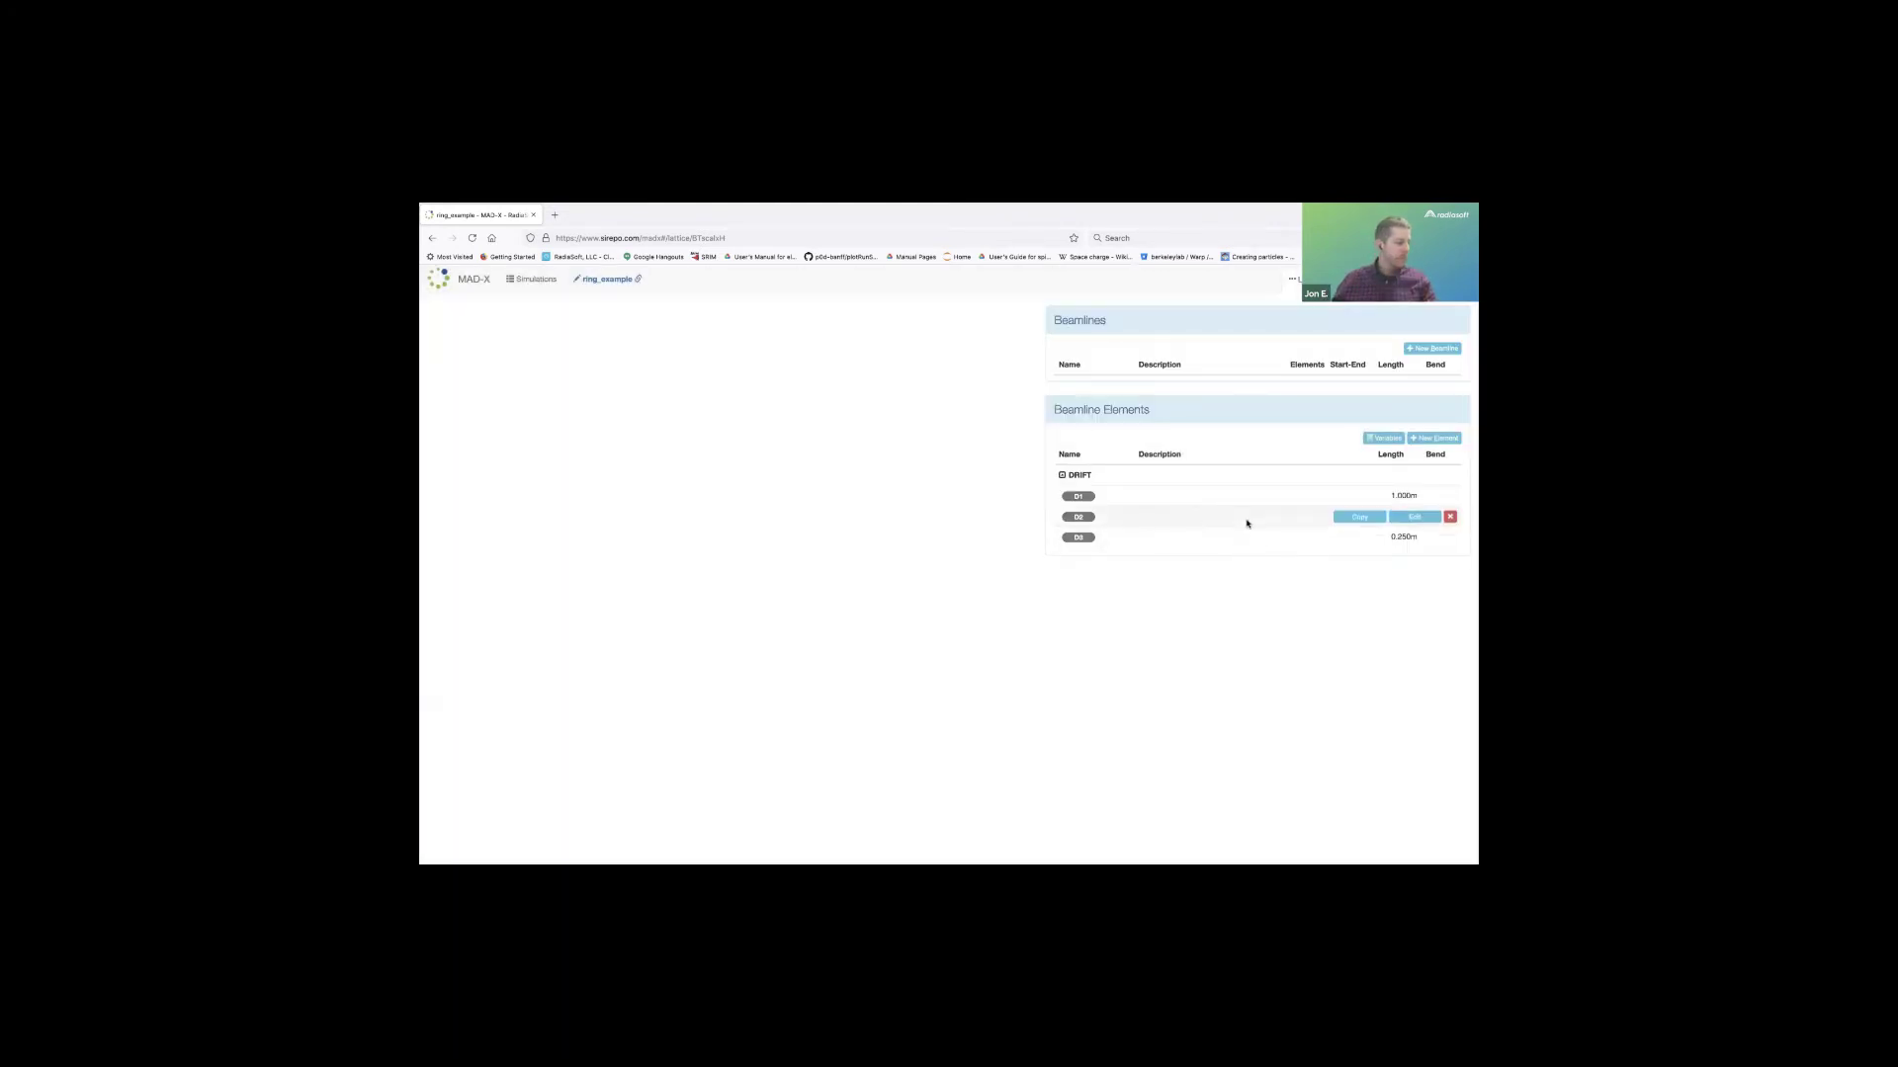
click(1440, 439)
click(1178, 415)
text(FQ)
key(Tab)
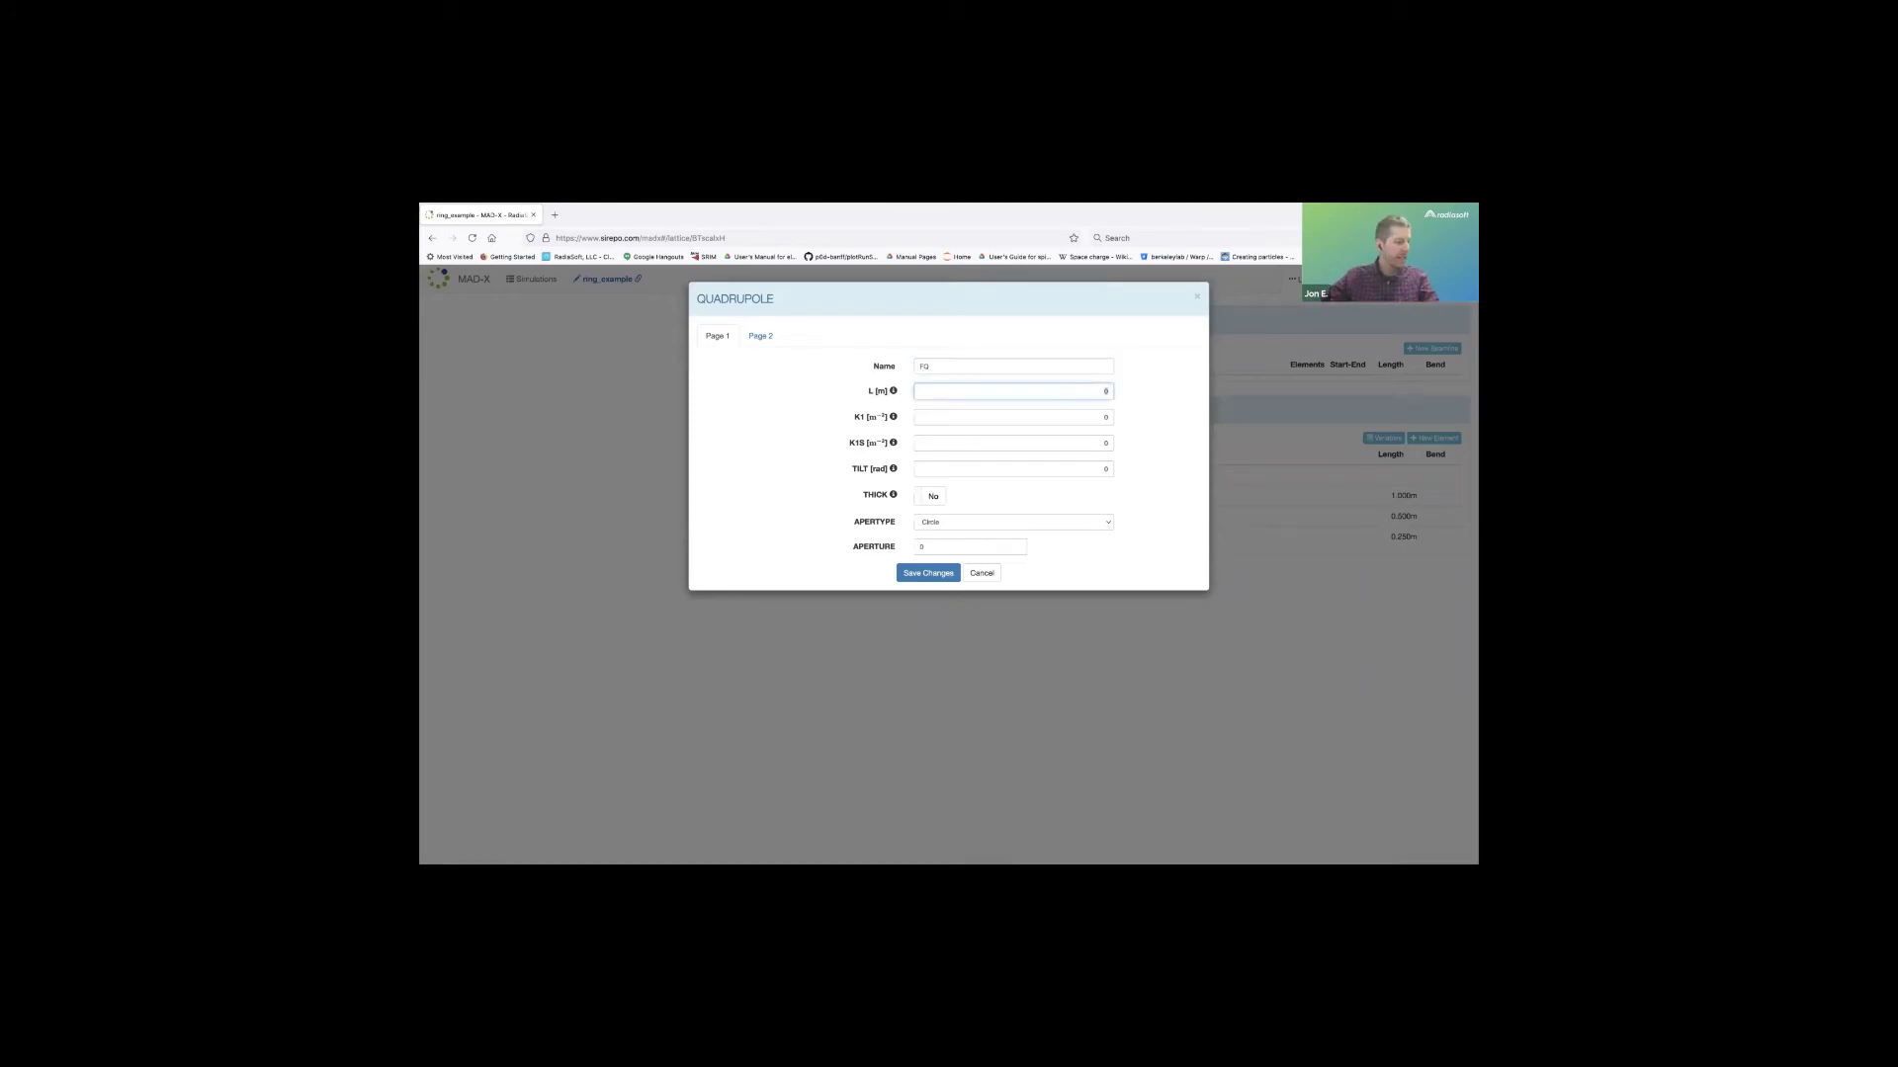
text(0.1 * length_factor)
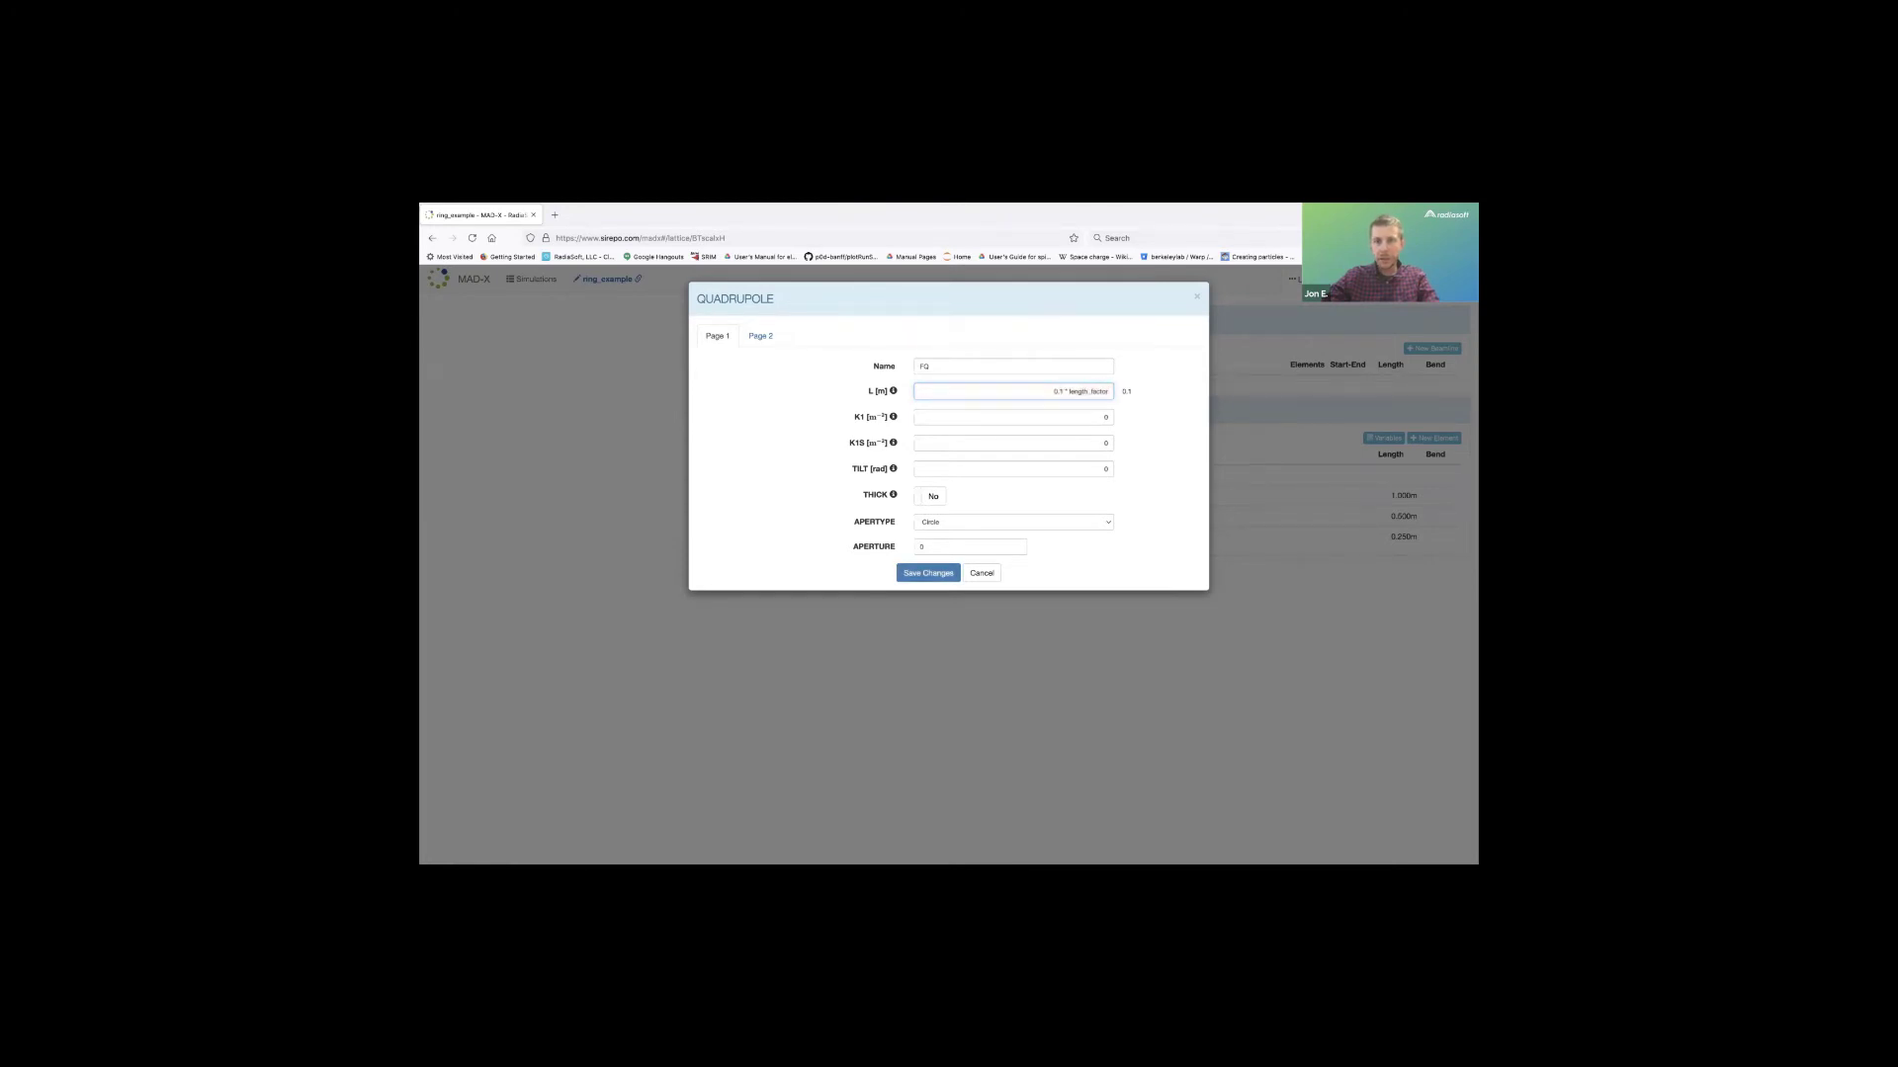
key(Tab)
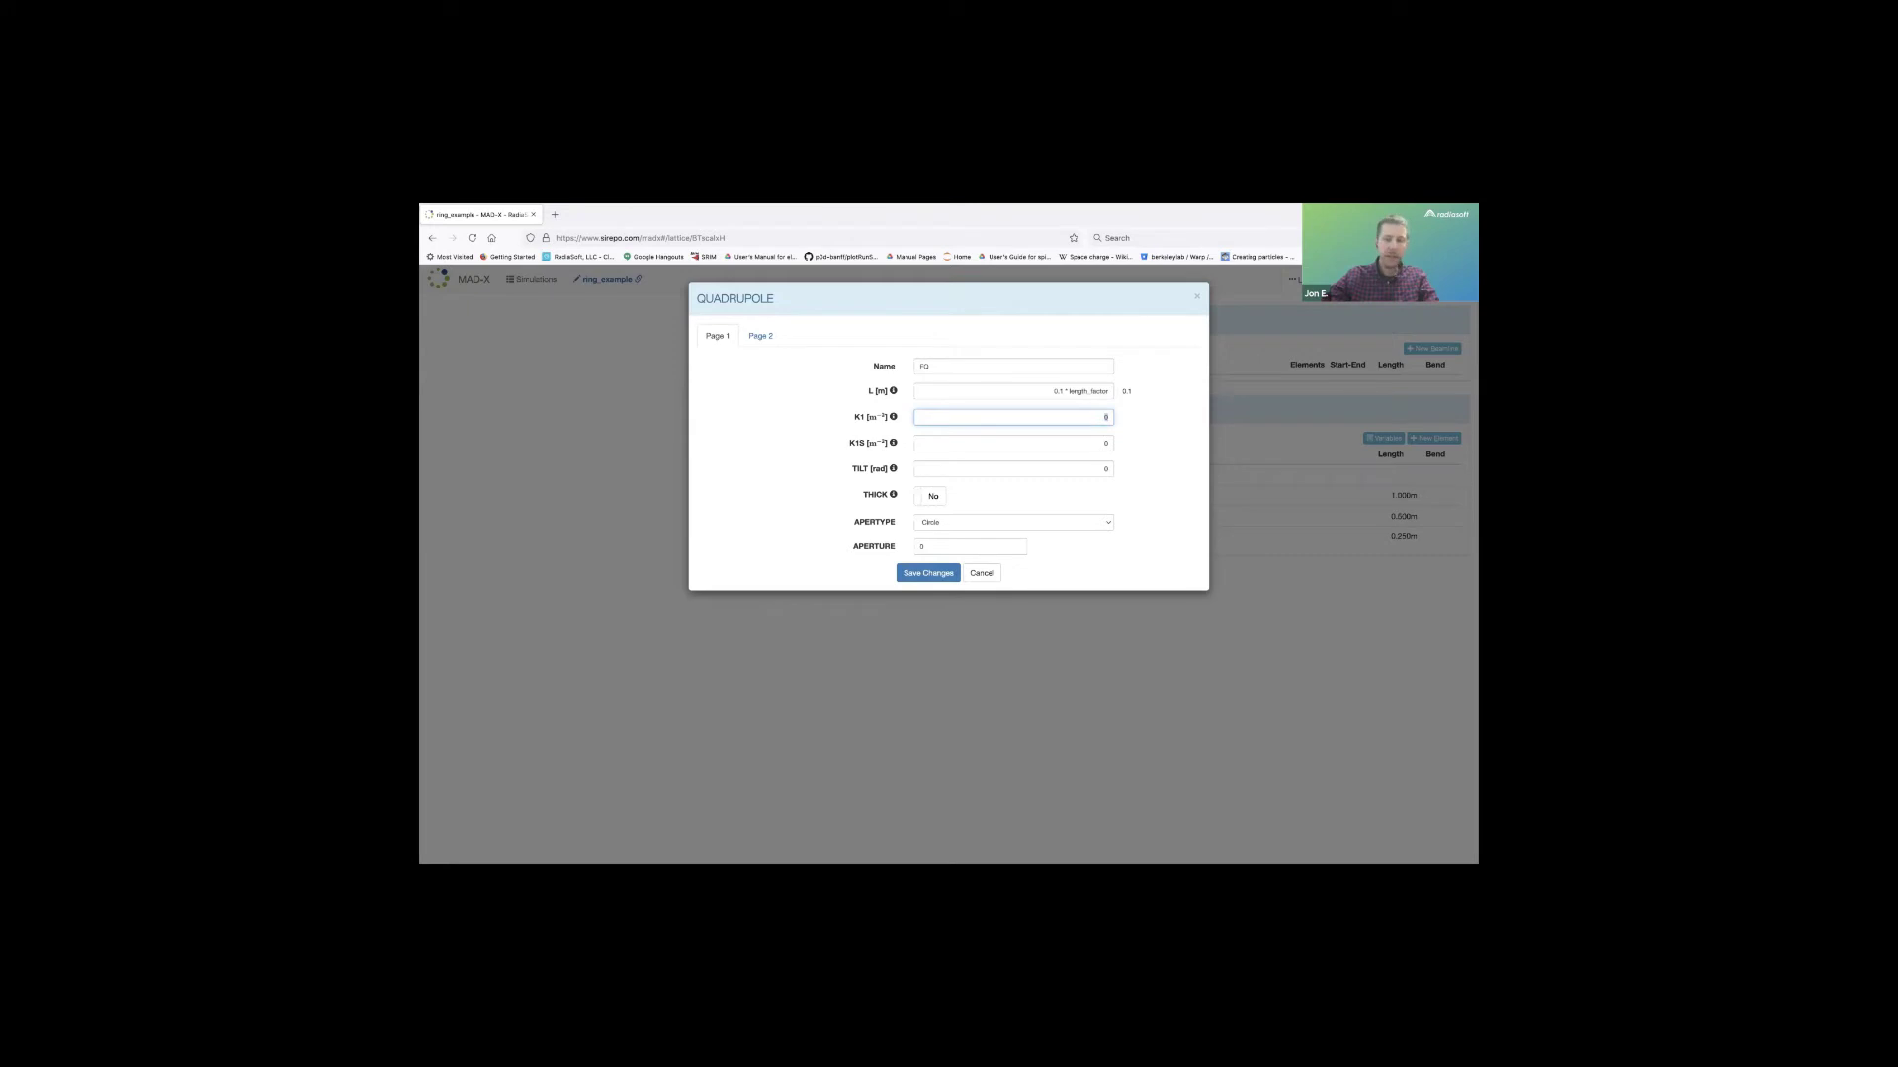
text(k_factor)
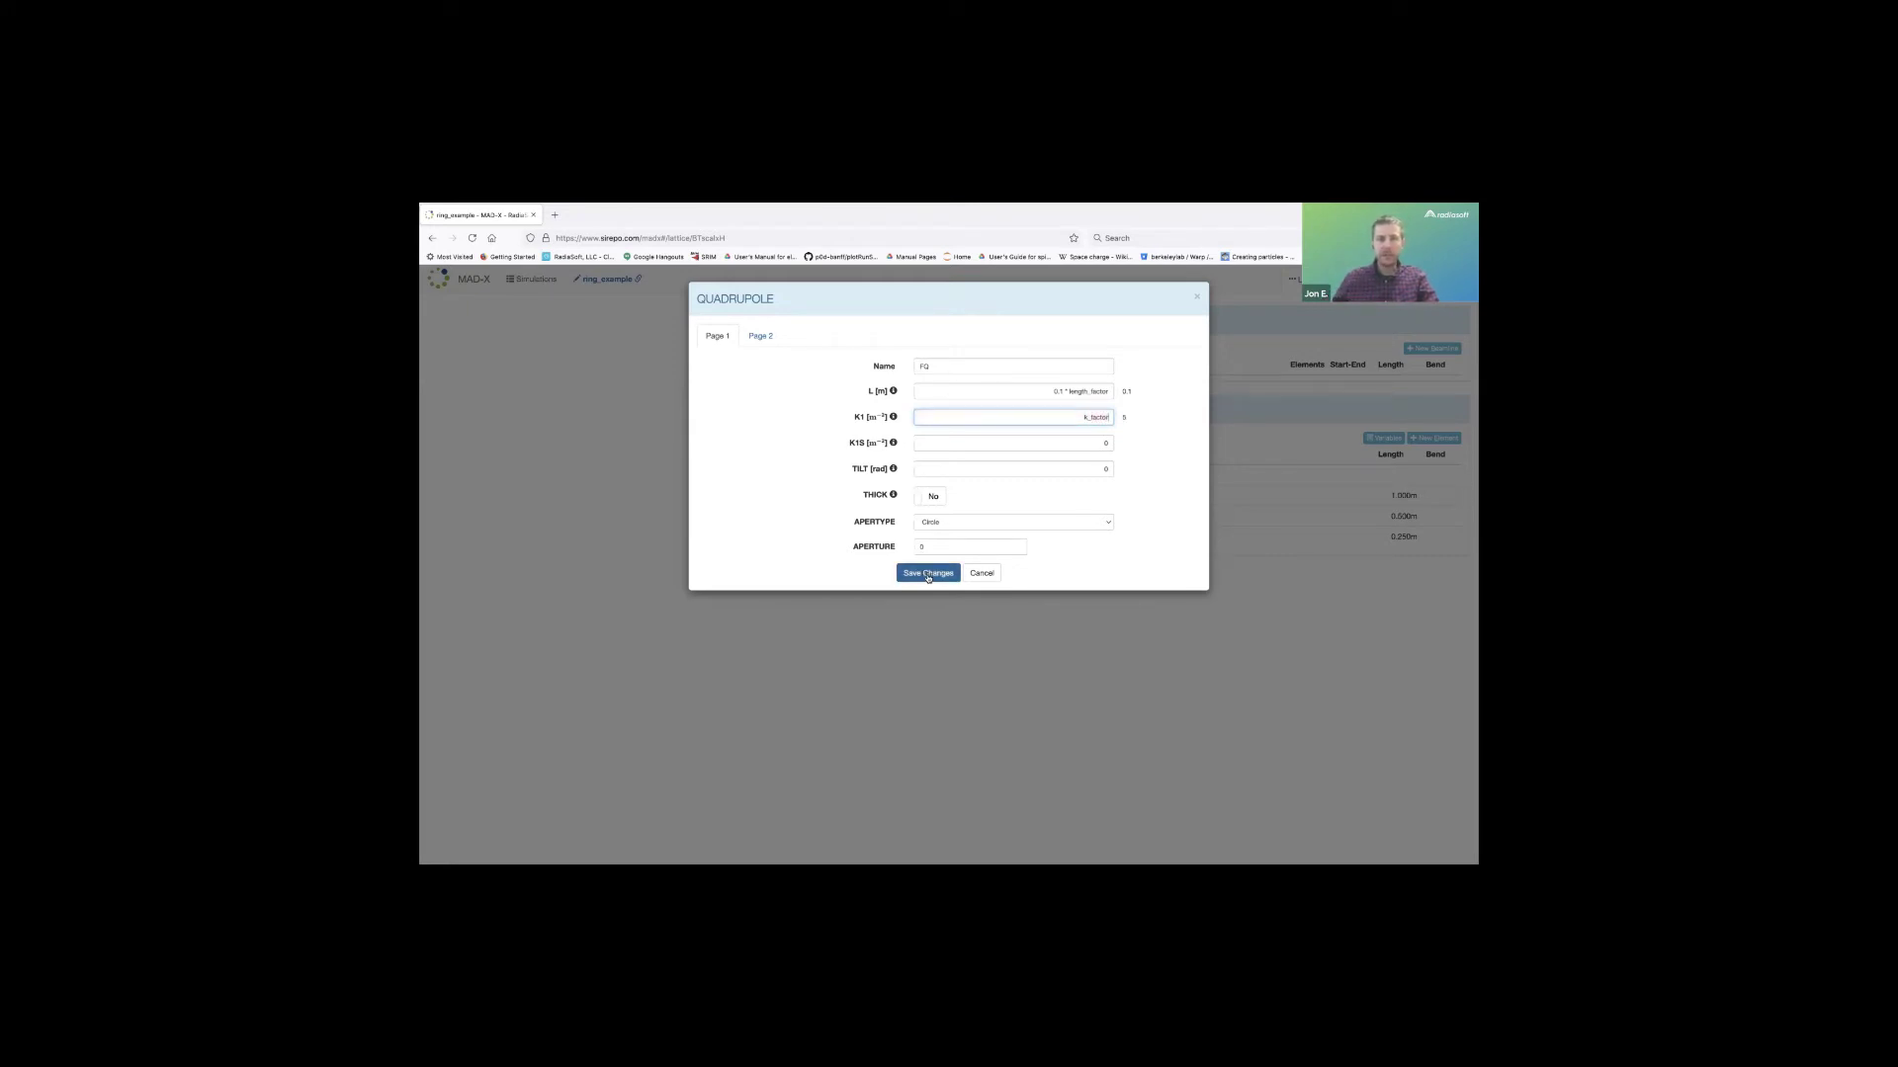
click(928, 576)
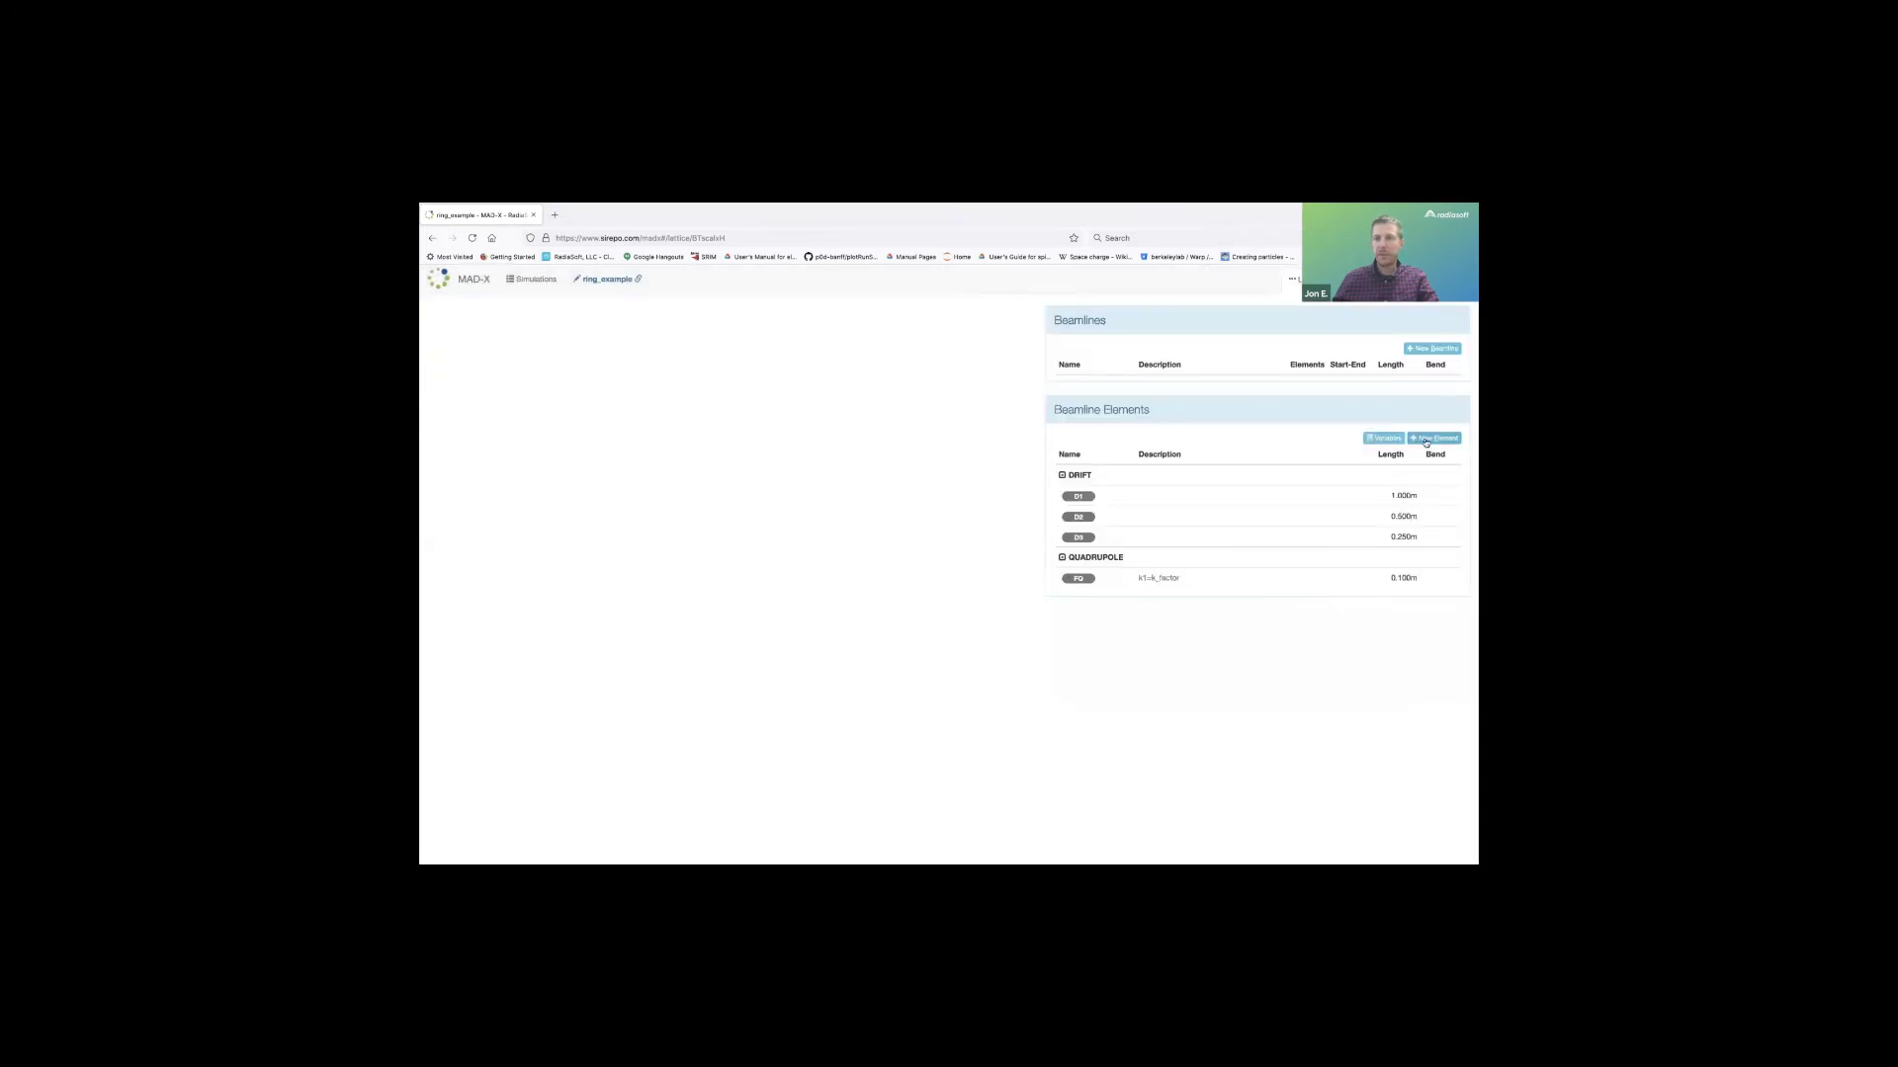
Create a quadrupole named DQ with length 0.1 * length_factor and K1 set to -k_factor.
click(1426, 439)
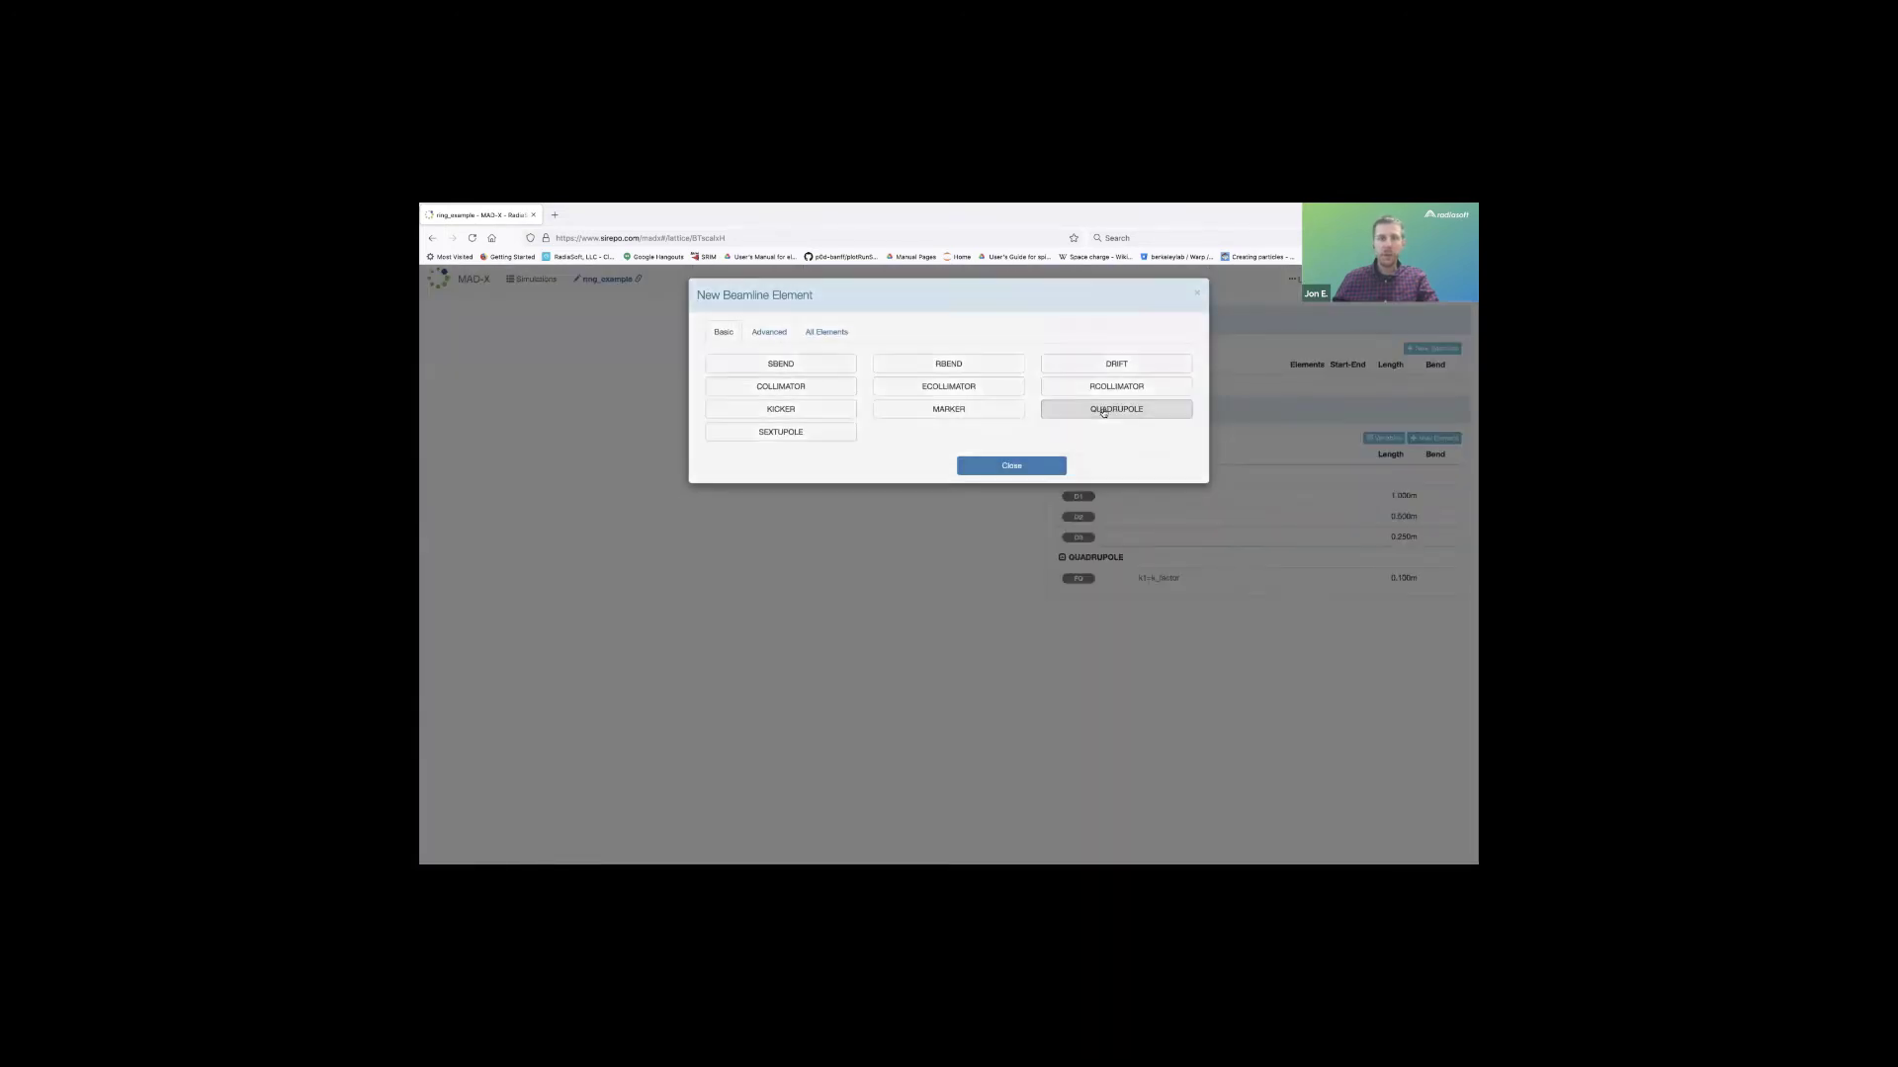
click(1102, 410)
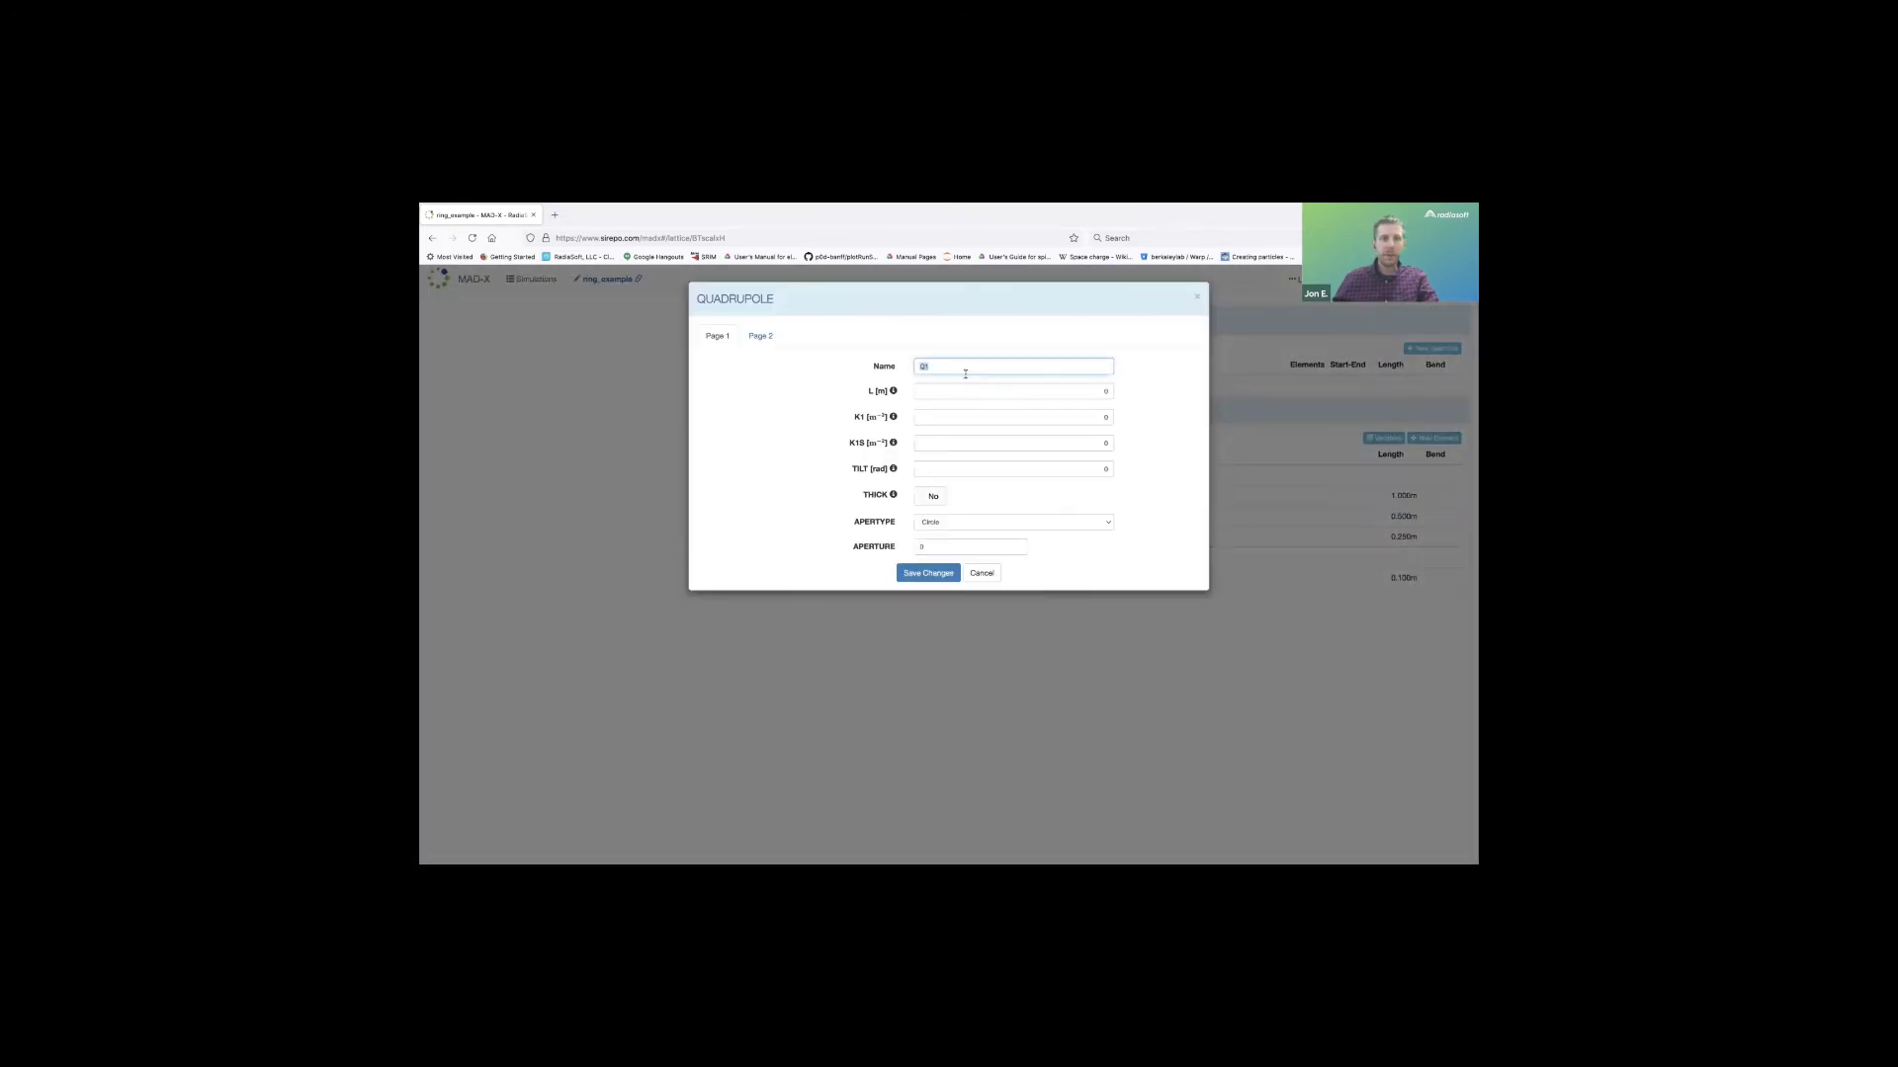
click(1013, 391)
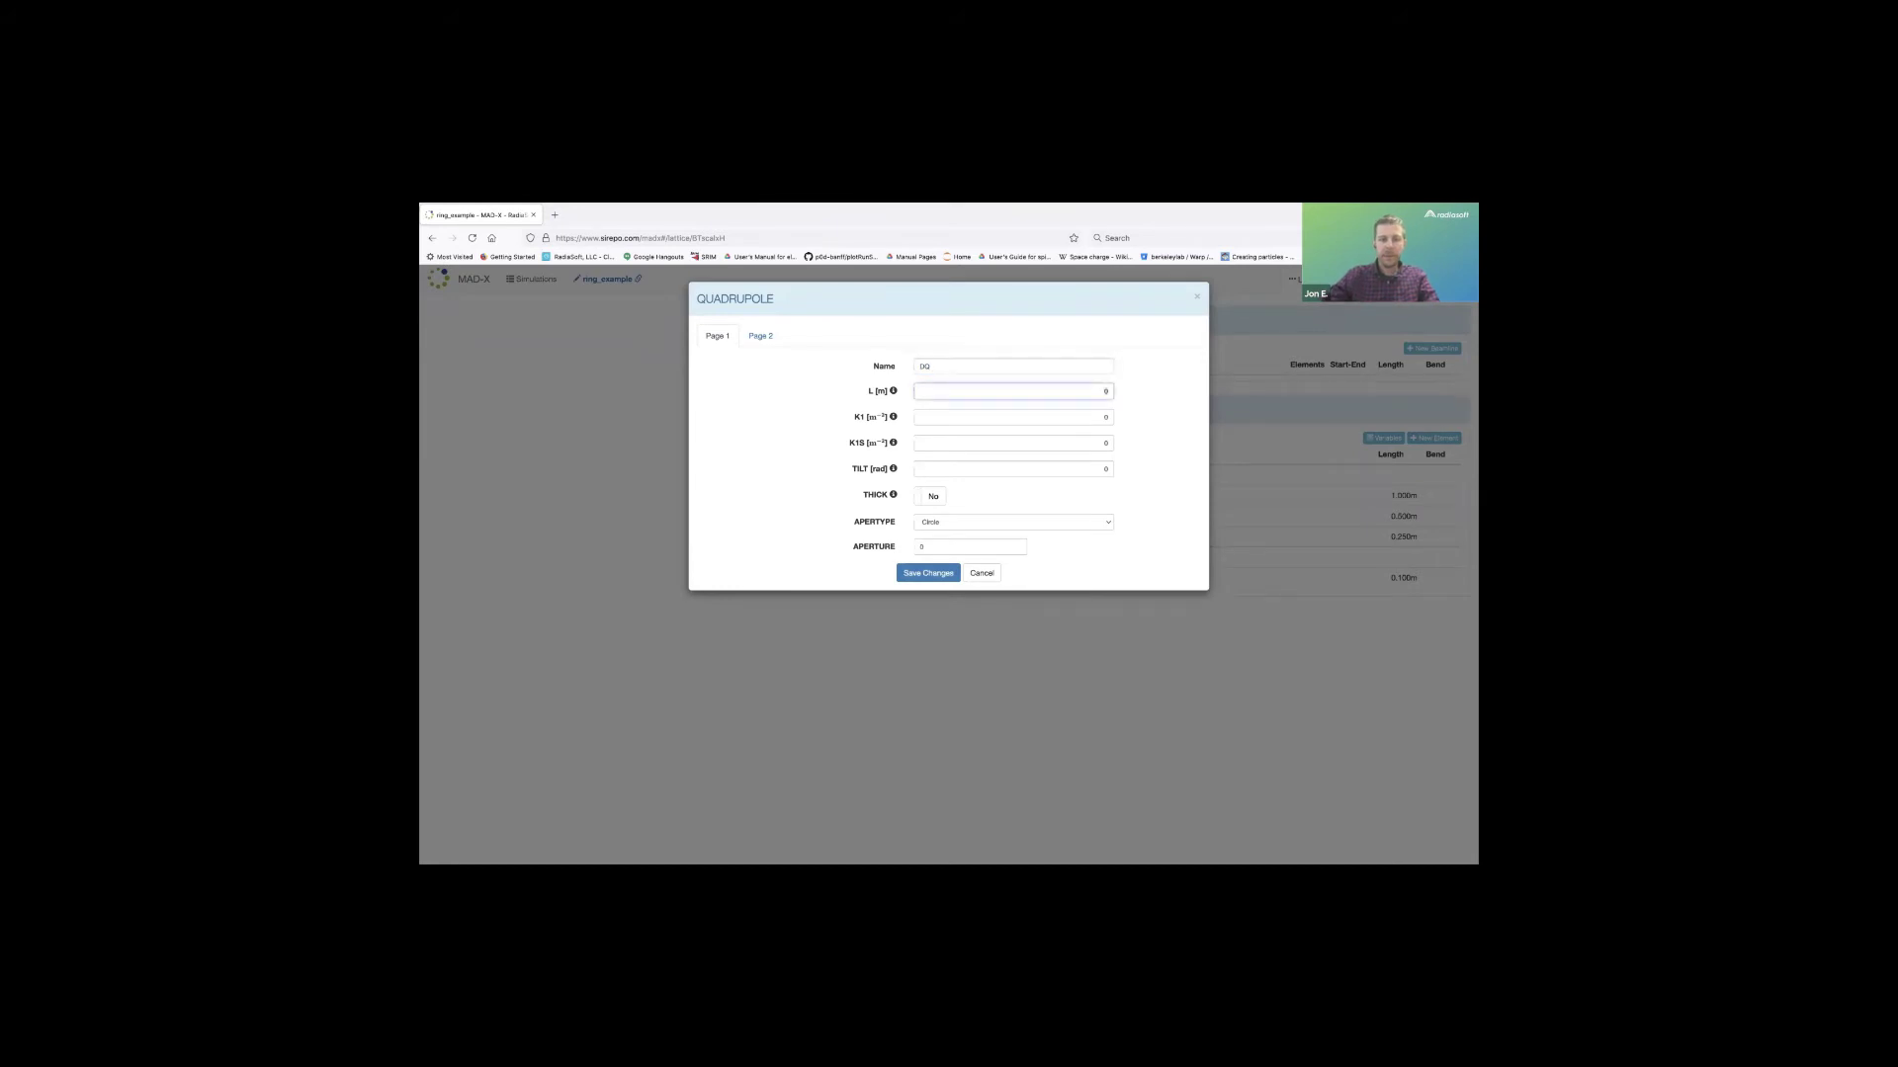
text(0.1 * length_factor)
click(1013, 417)
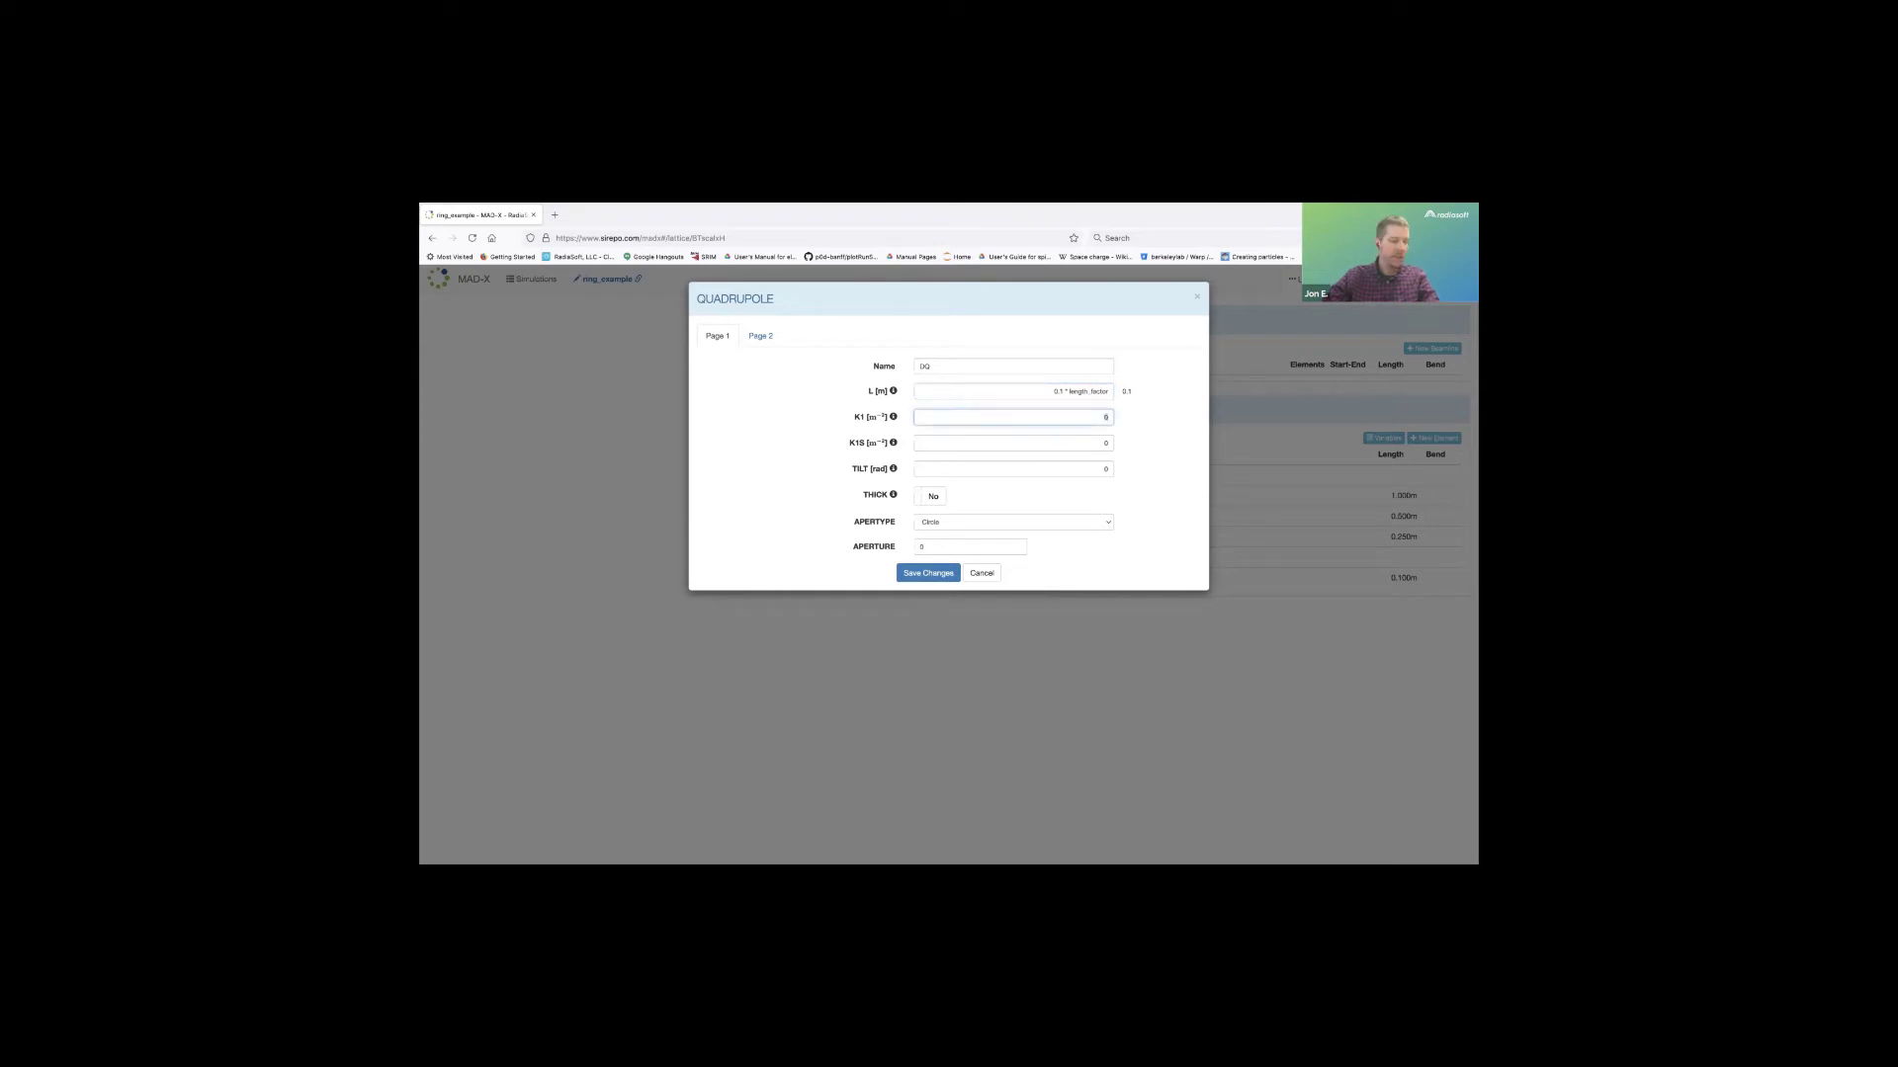
text(-k_factor)
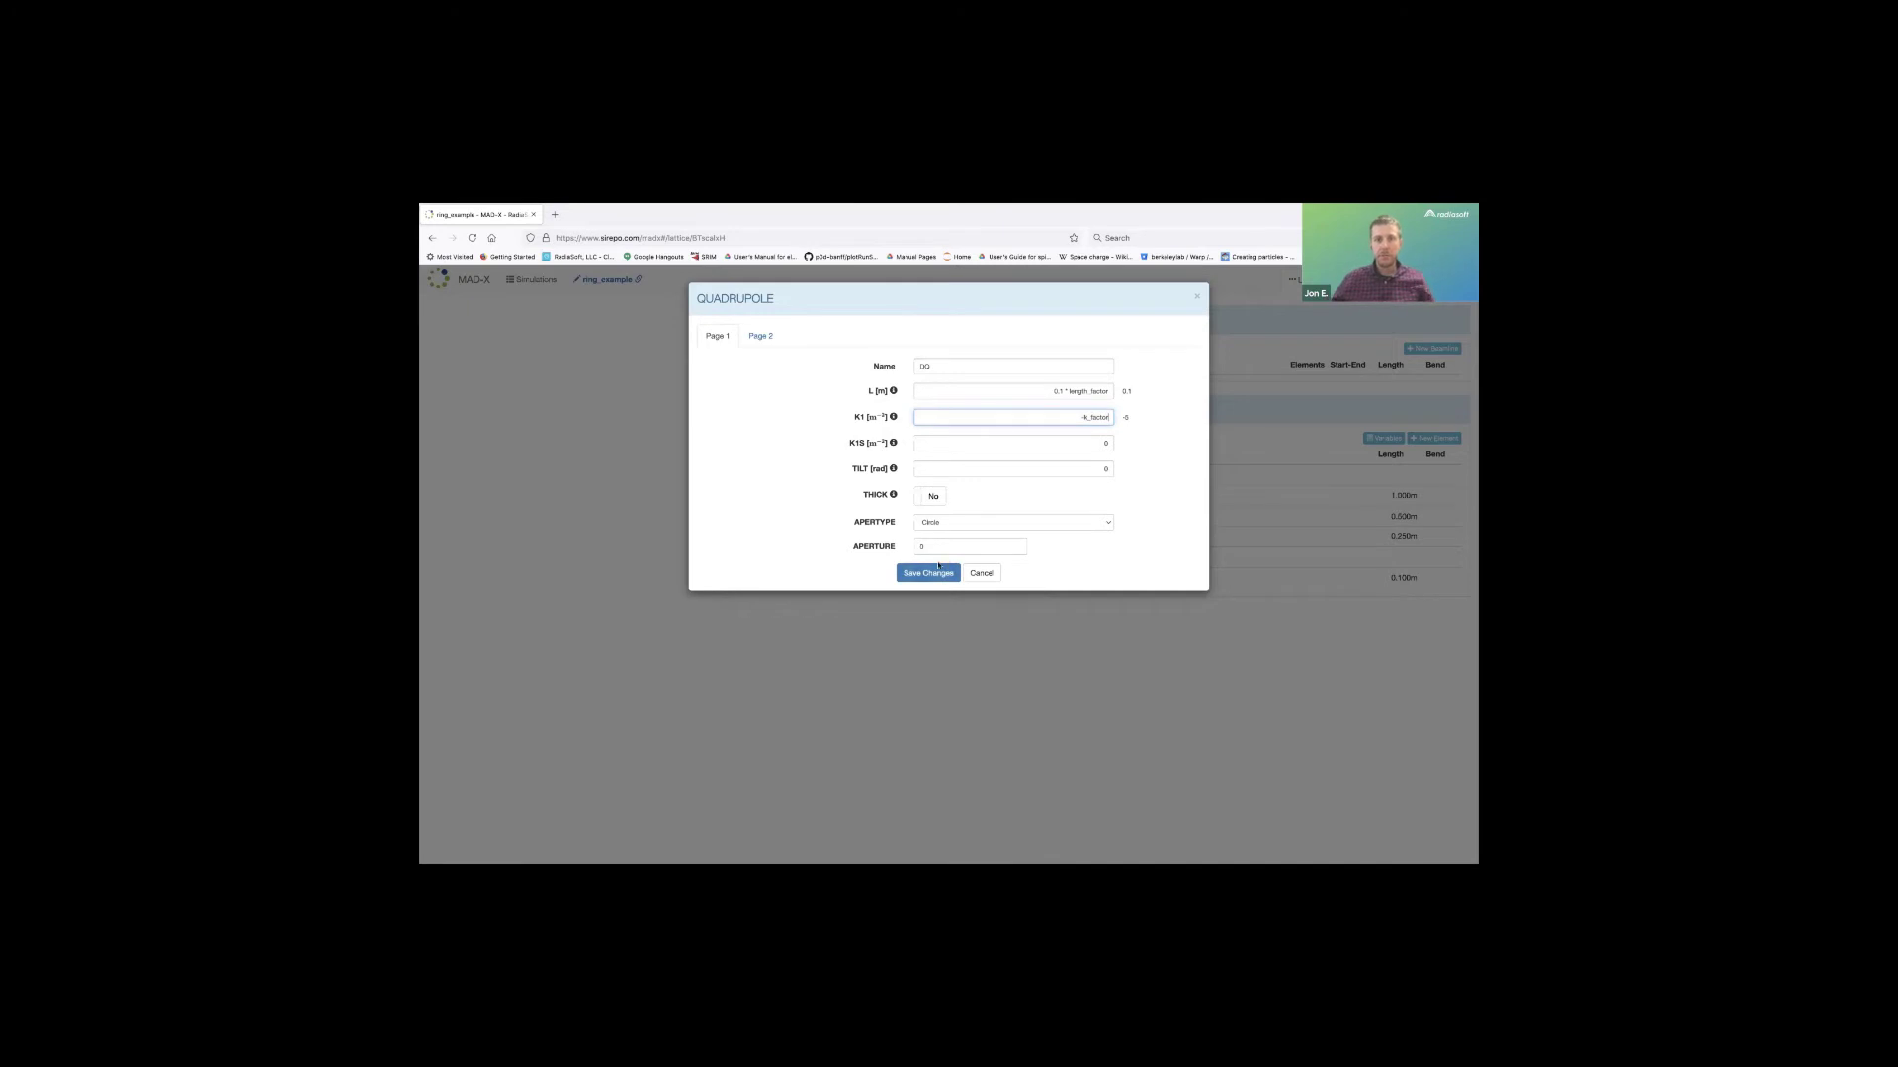
click(929, 574)
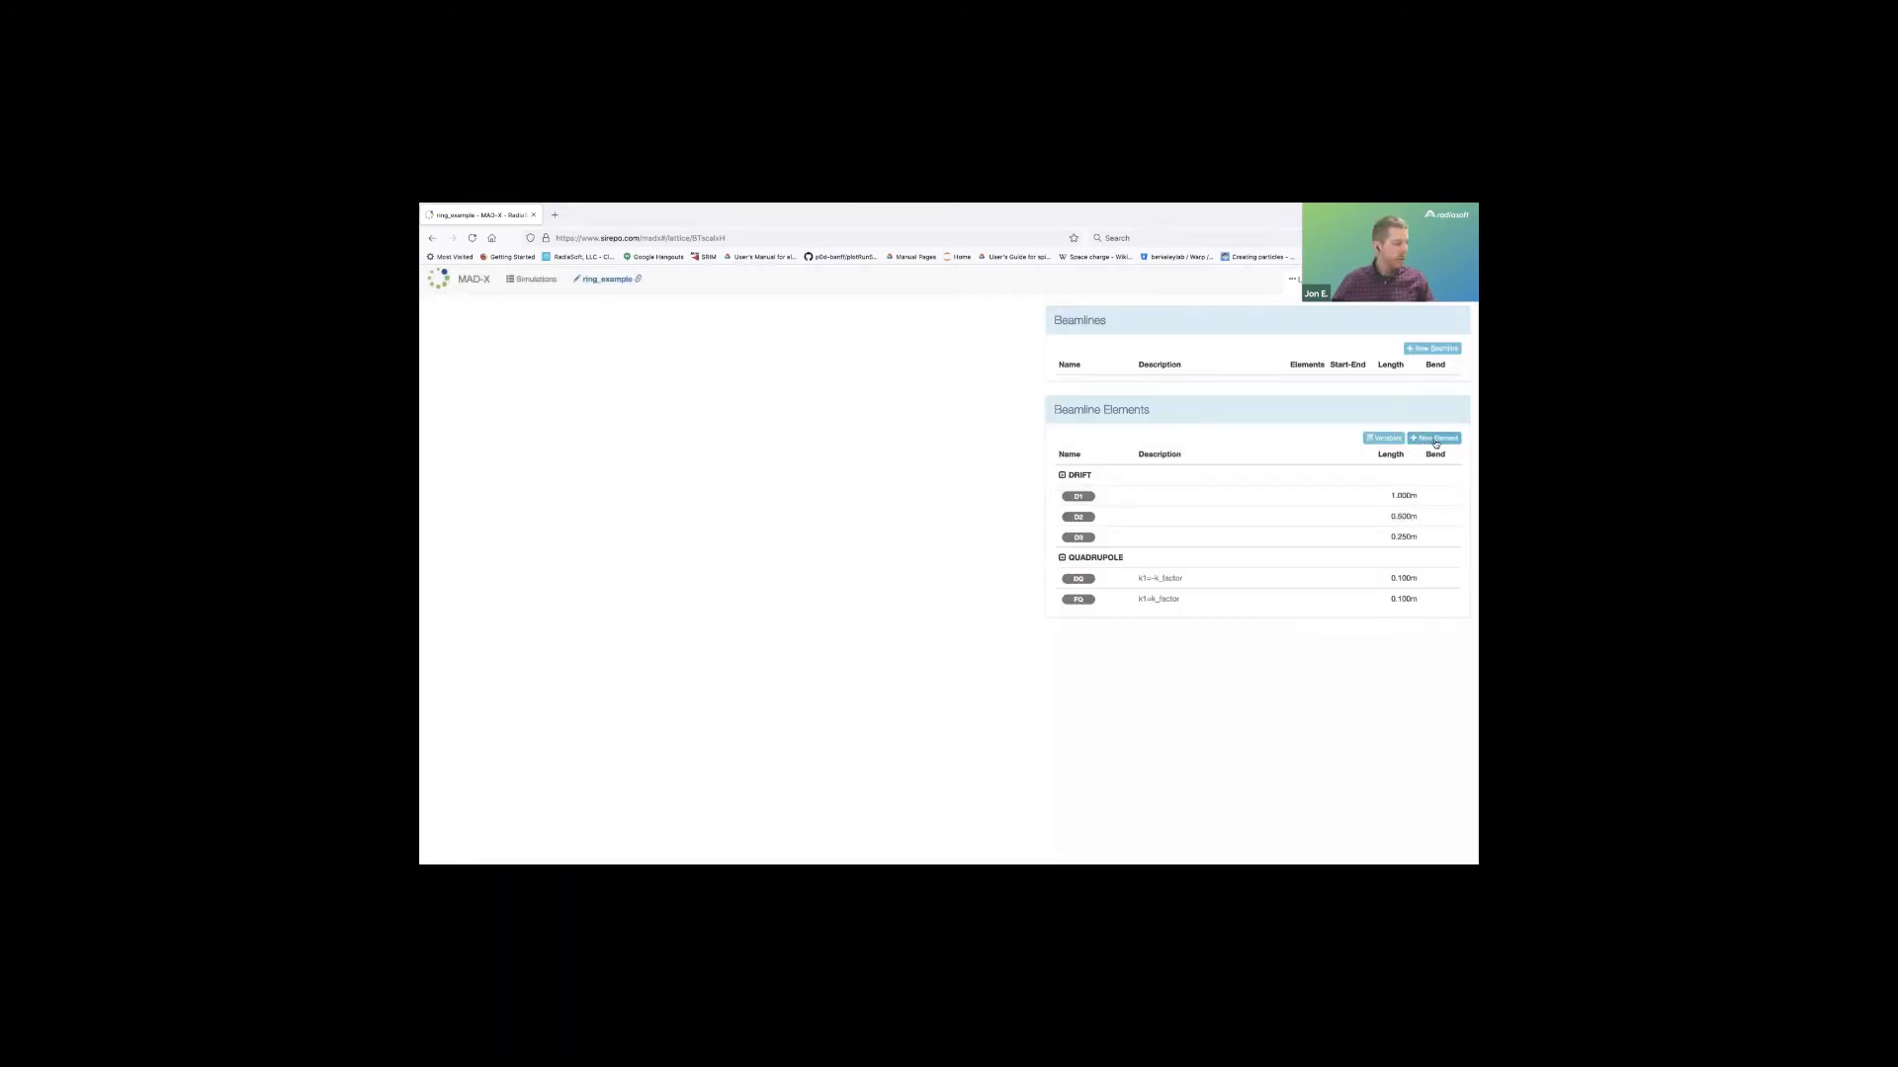
Create a sector bend (SBEND) element B1 with length 0.5 * length_factor and angle bend_angle.
click(1437, 439)
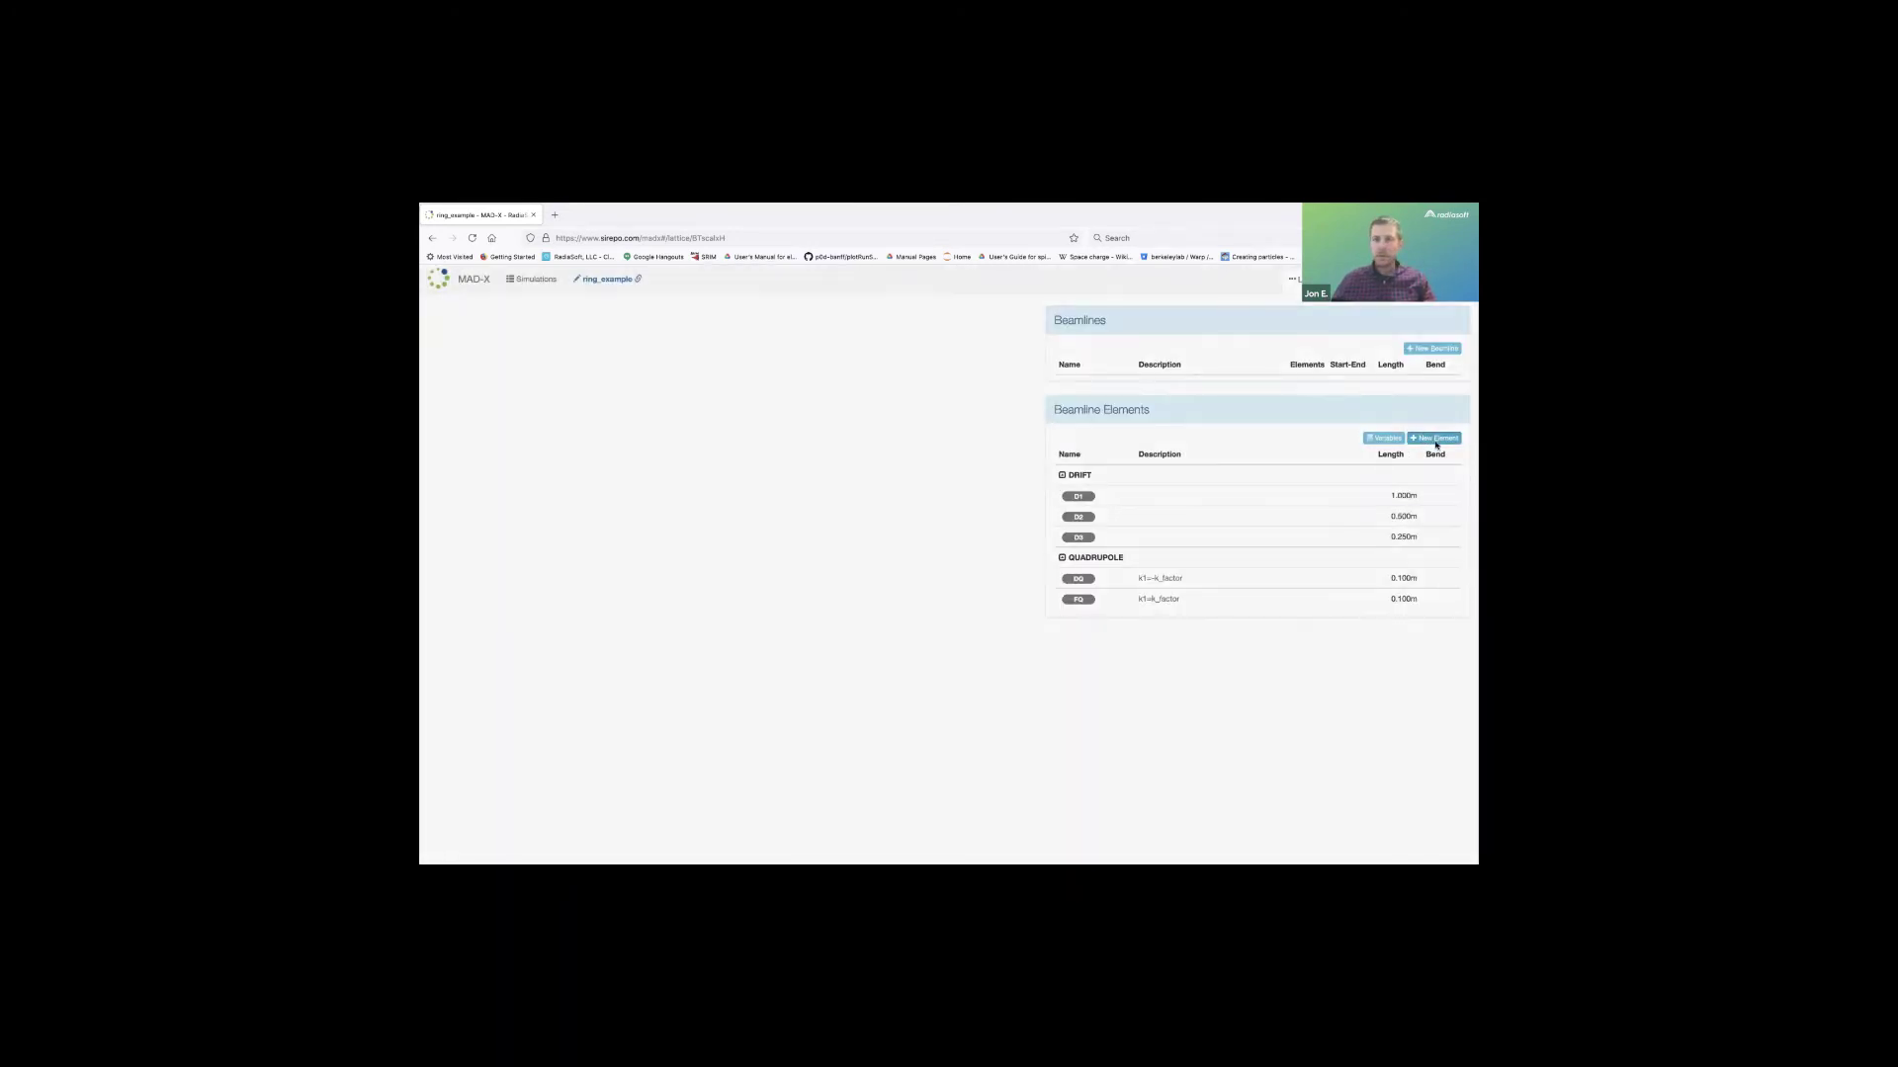
click(768, 367)
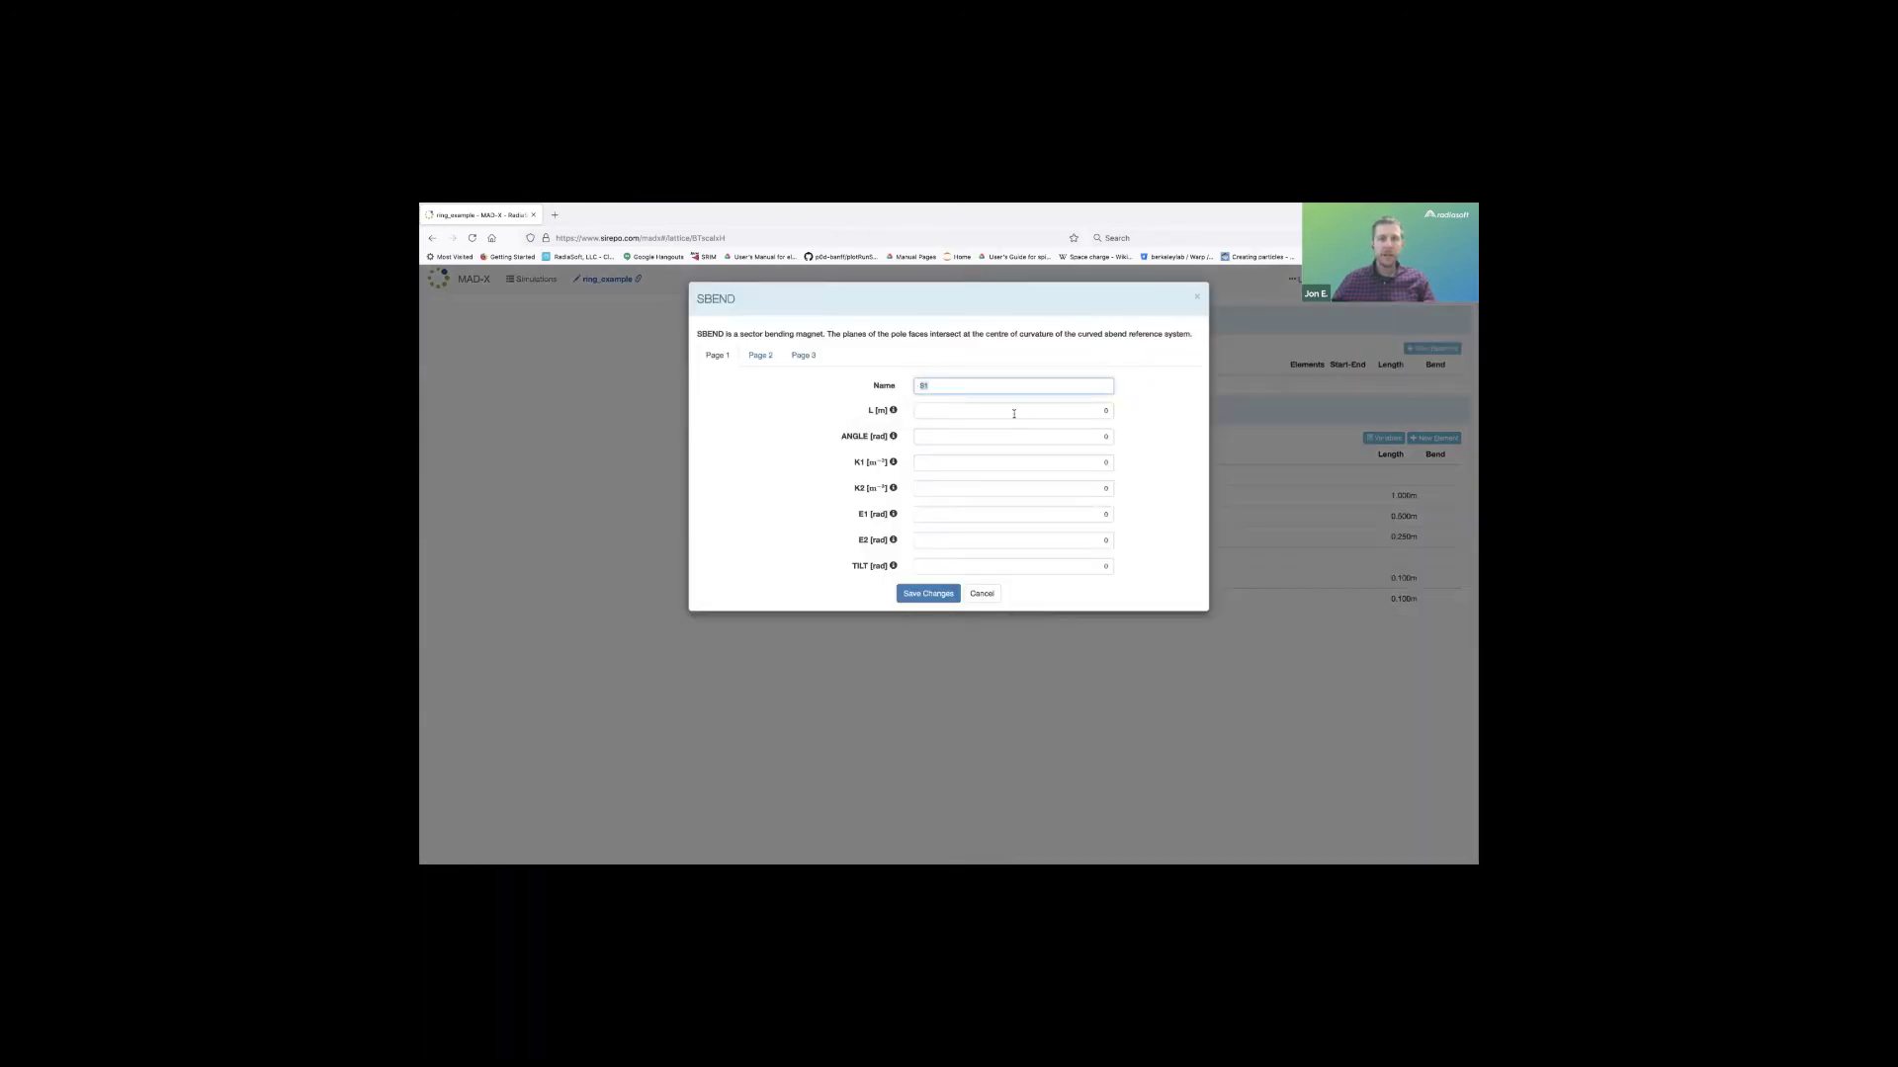
click(1087, 414)
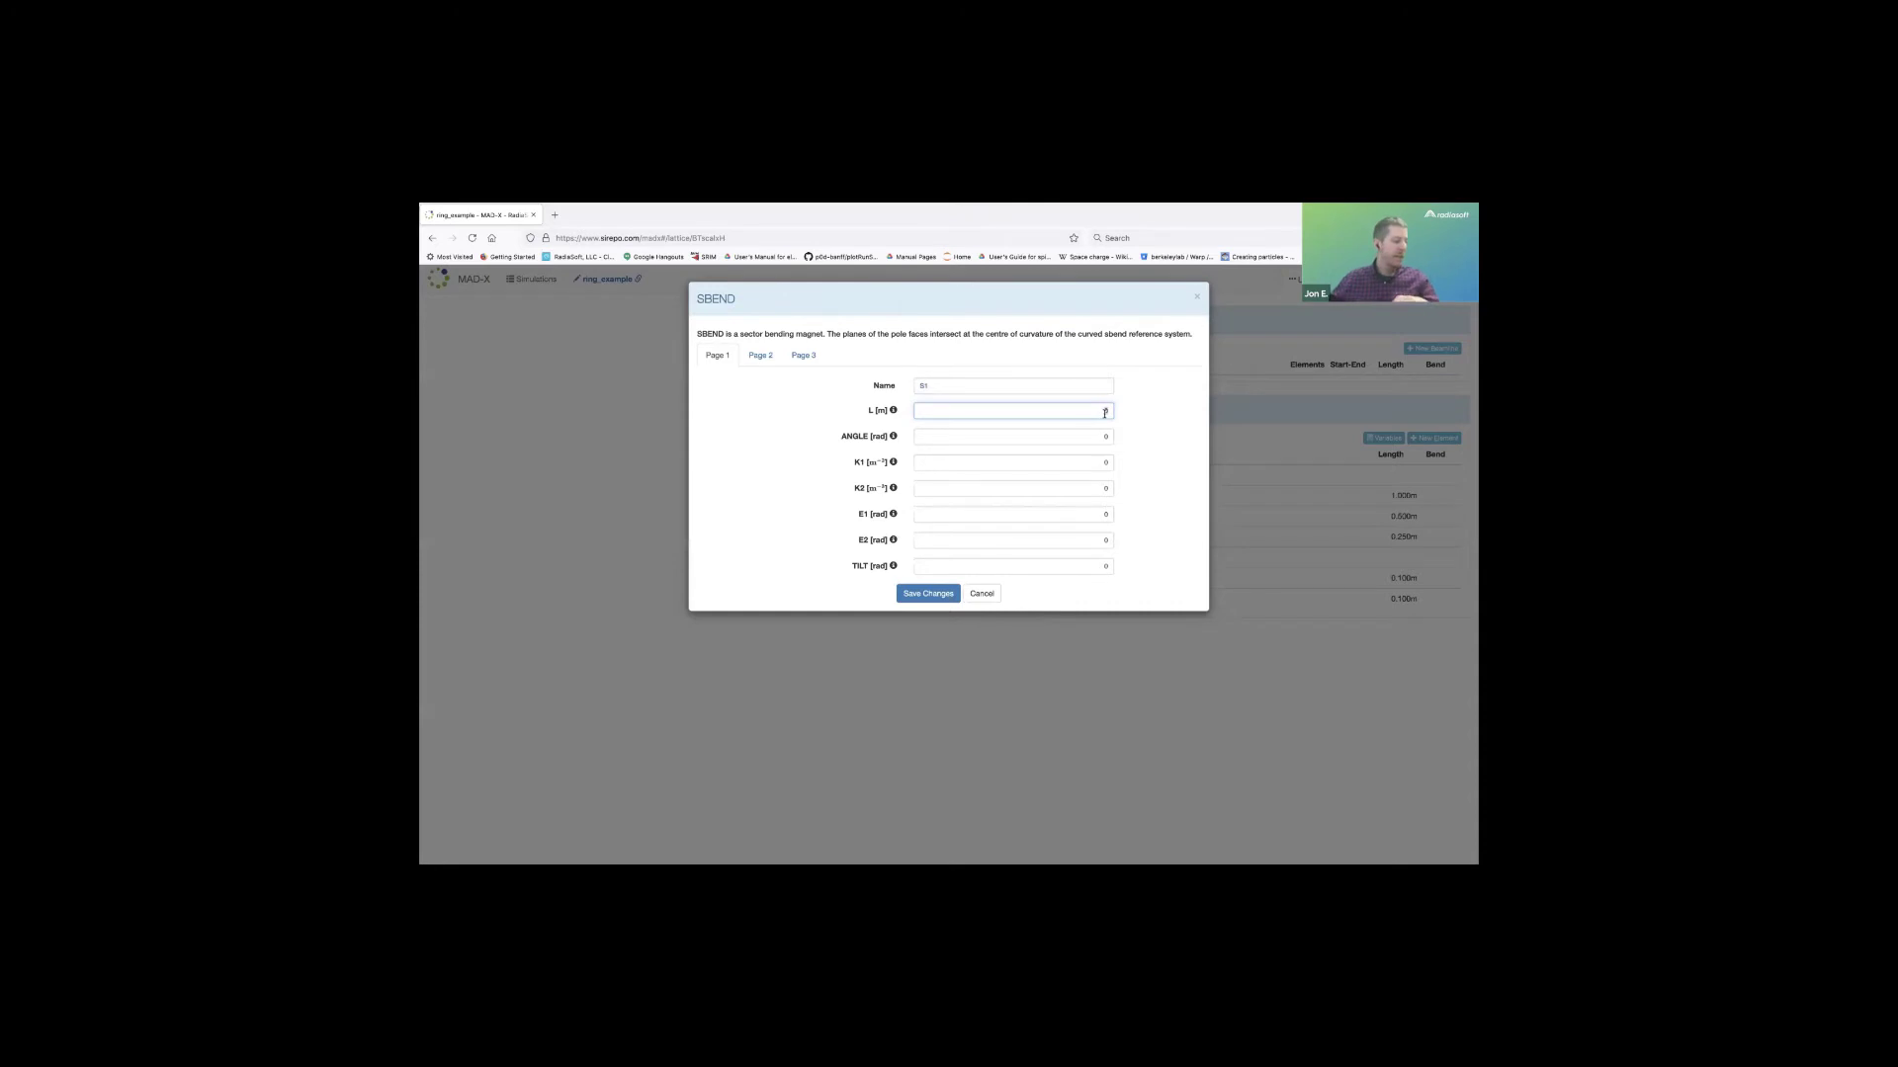
text(.5 * length_factor)
key(Tab)
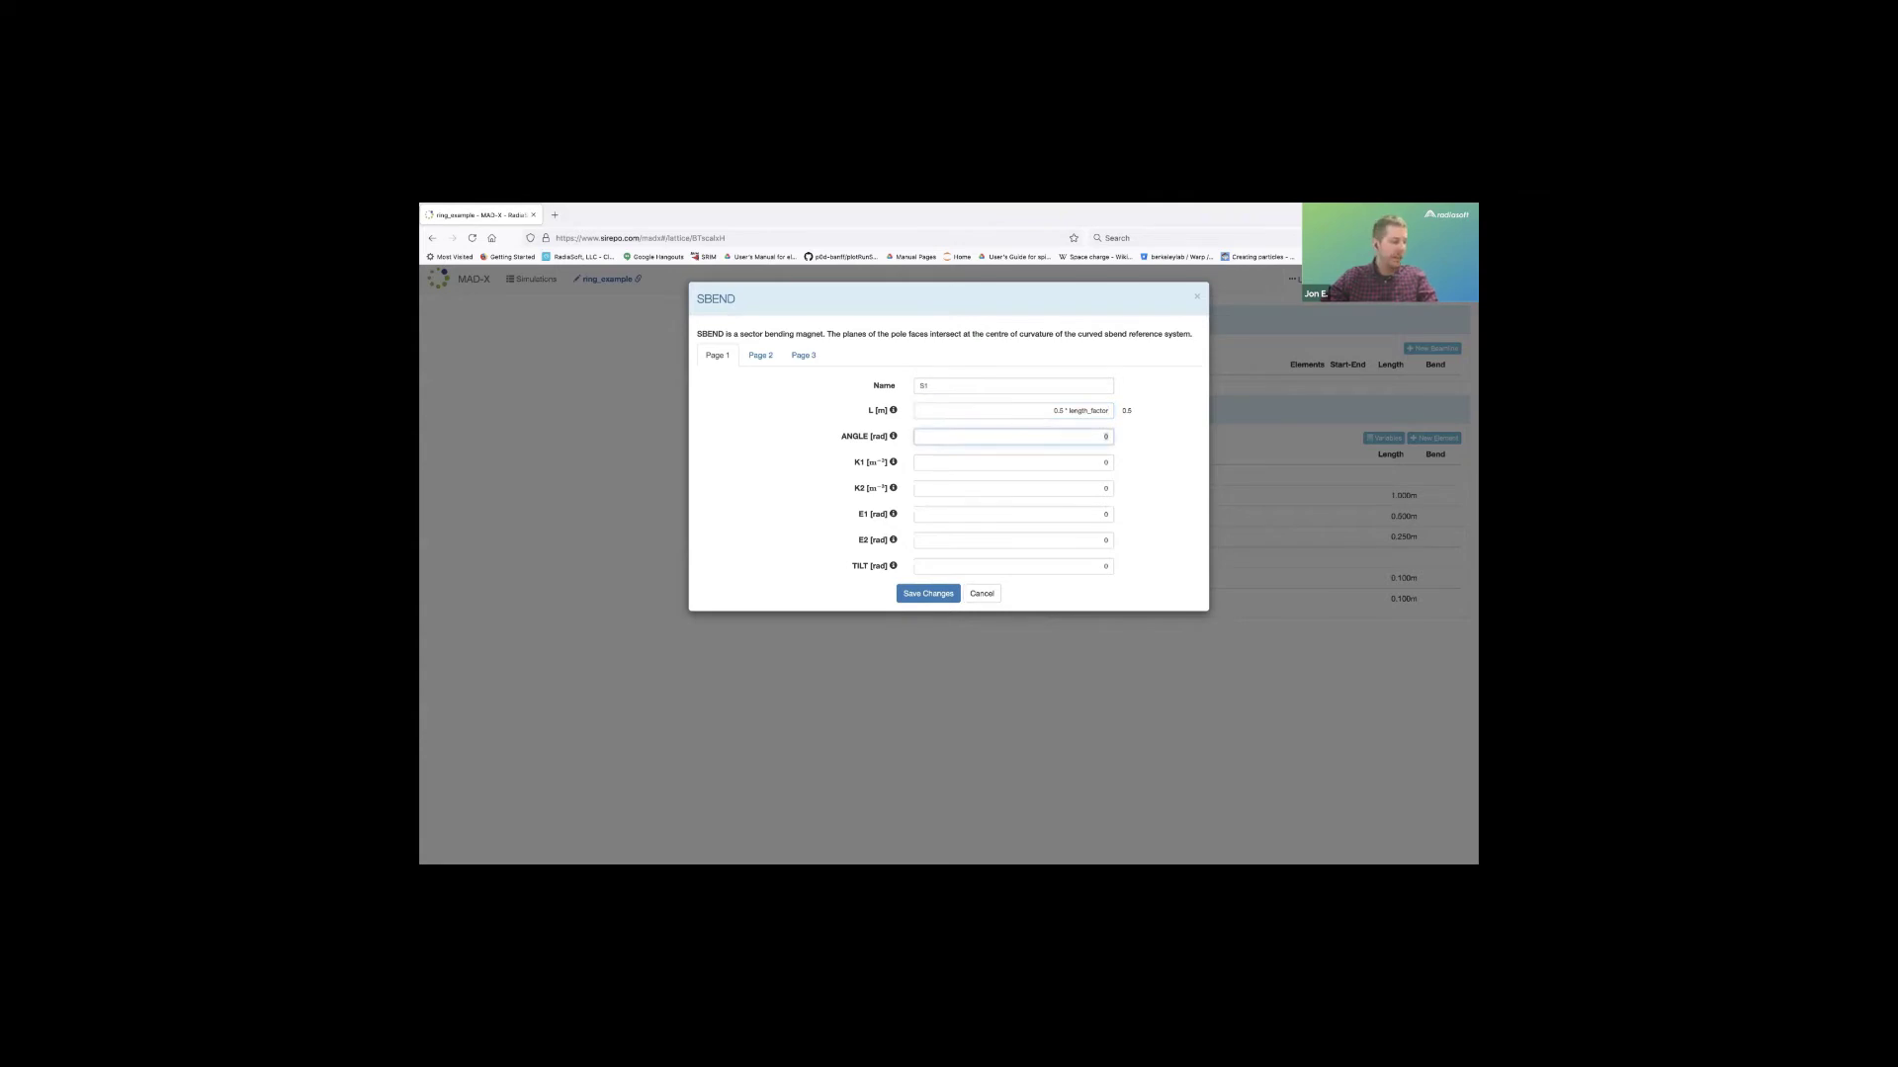
text(bend_angle)
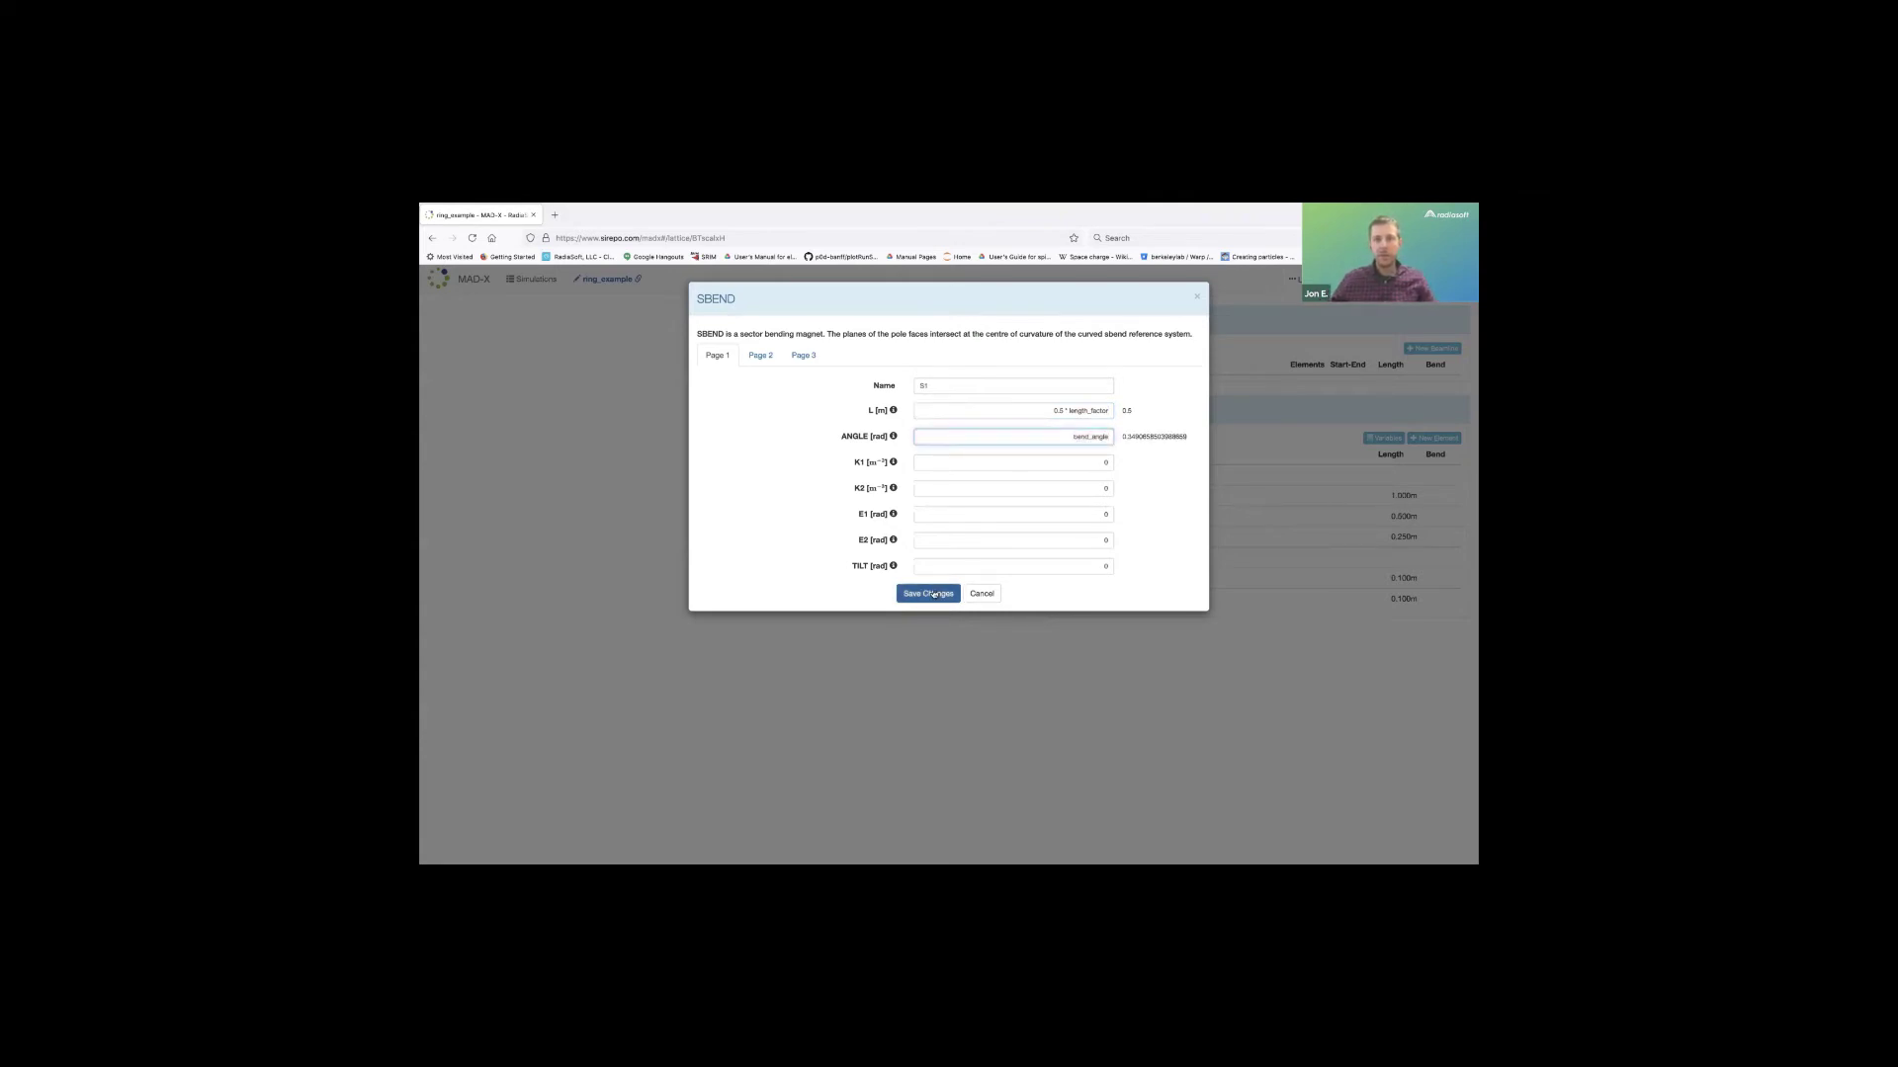
click(920, 596)
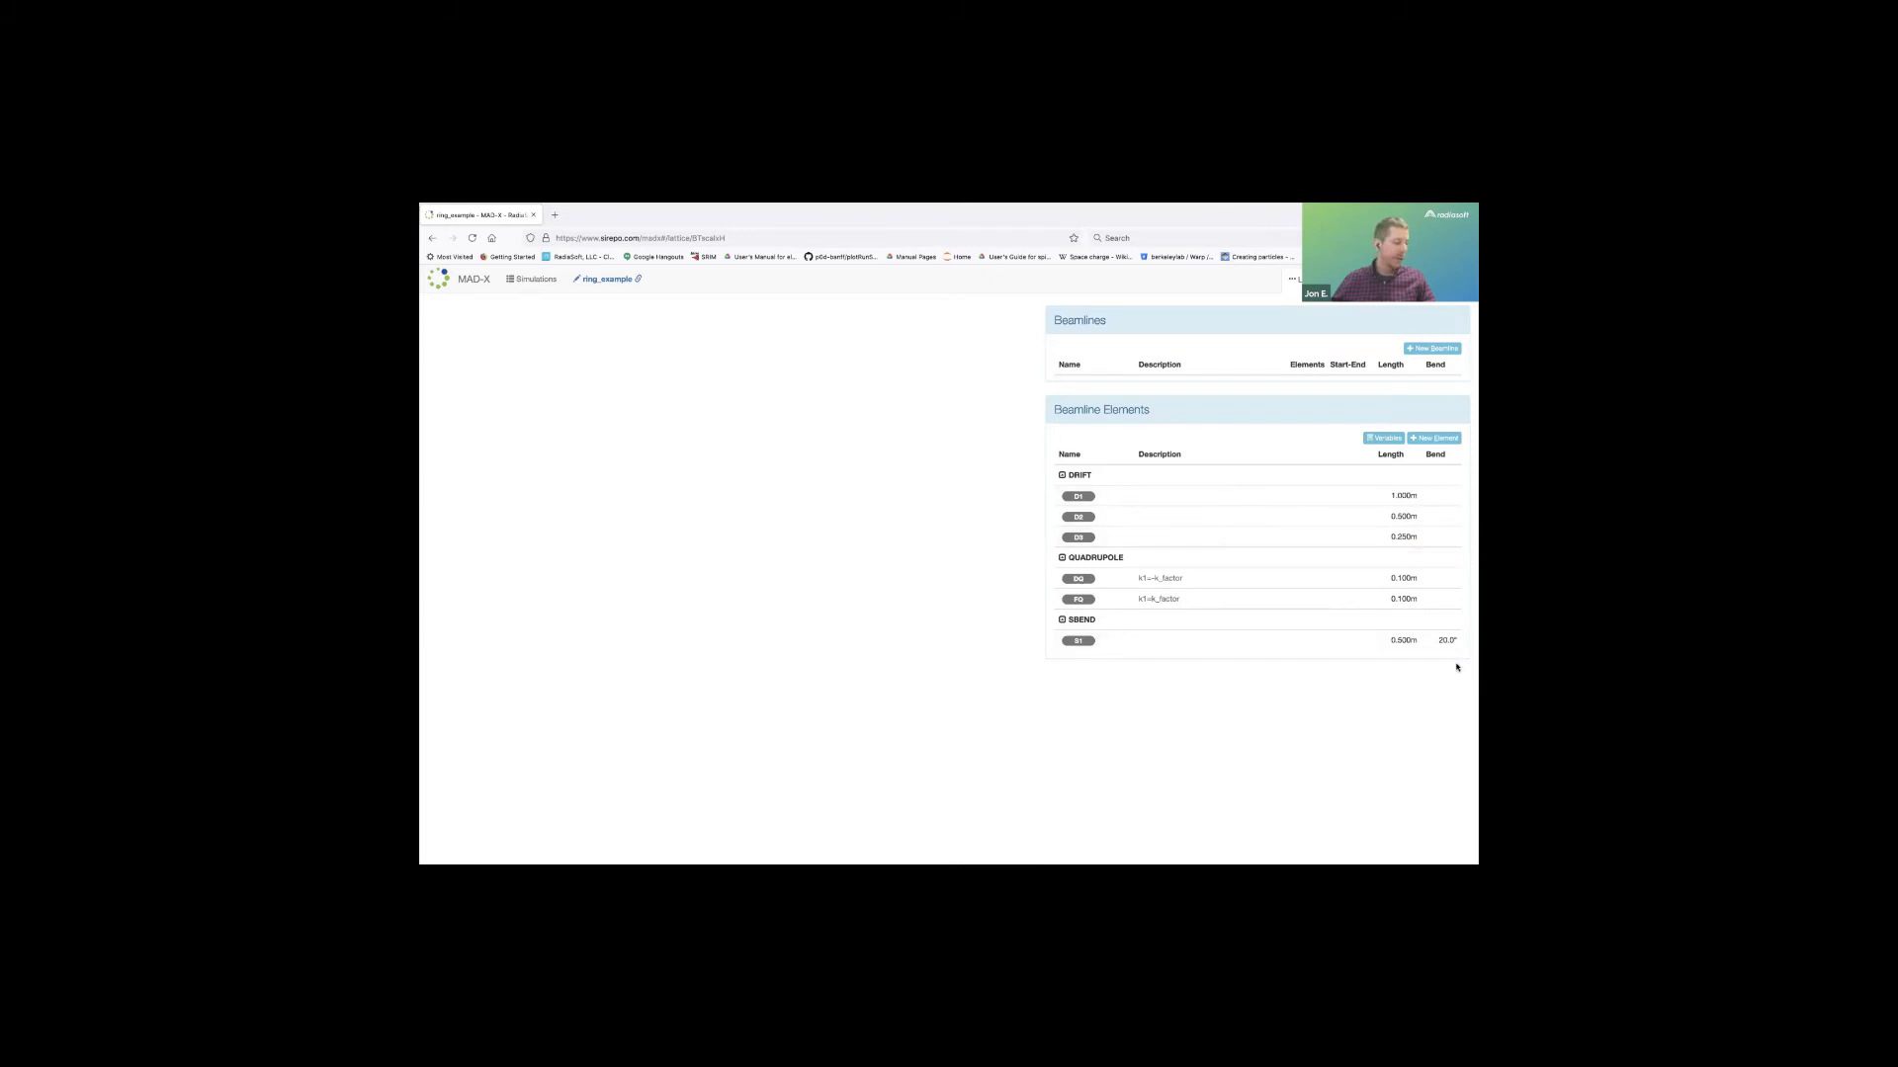
Create a kicker element K1 with the length set to 0.1 m.
click(1434, 438)
click(820, 411)
click(1108, 411)
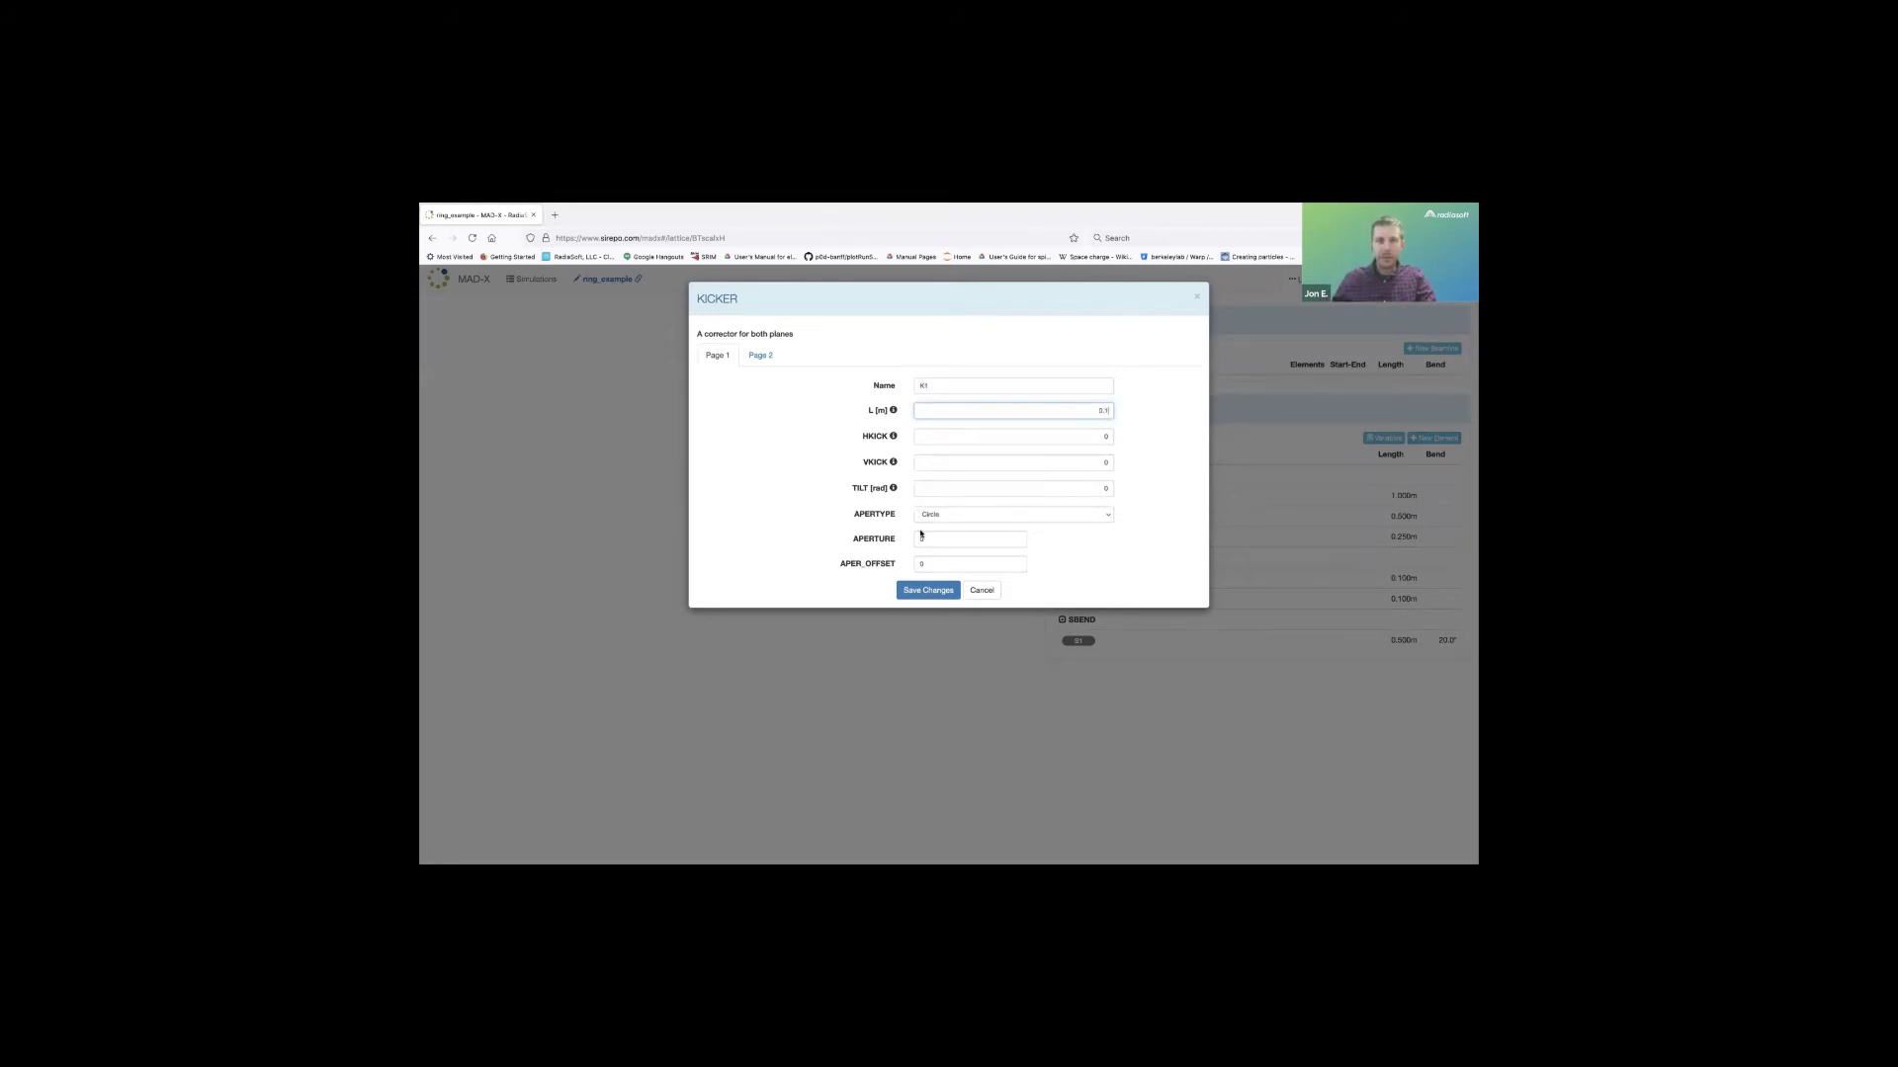
click(936, 591)
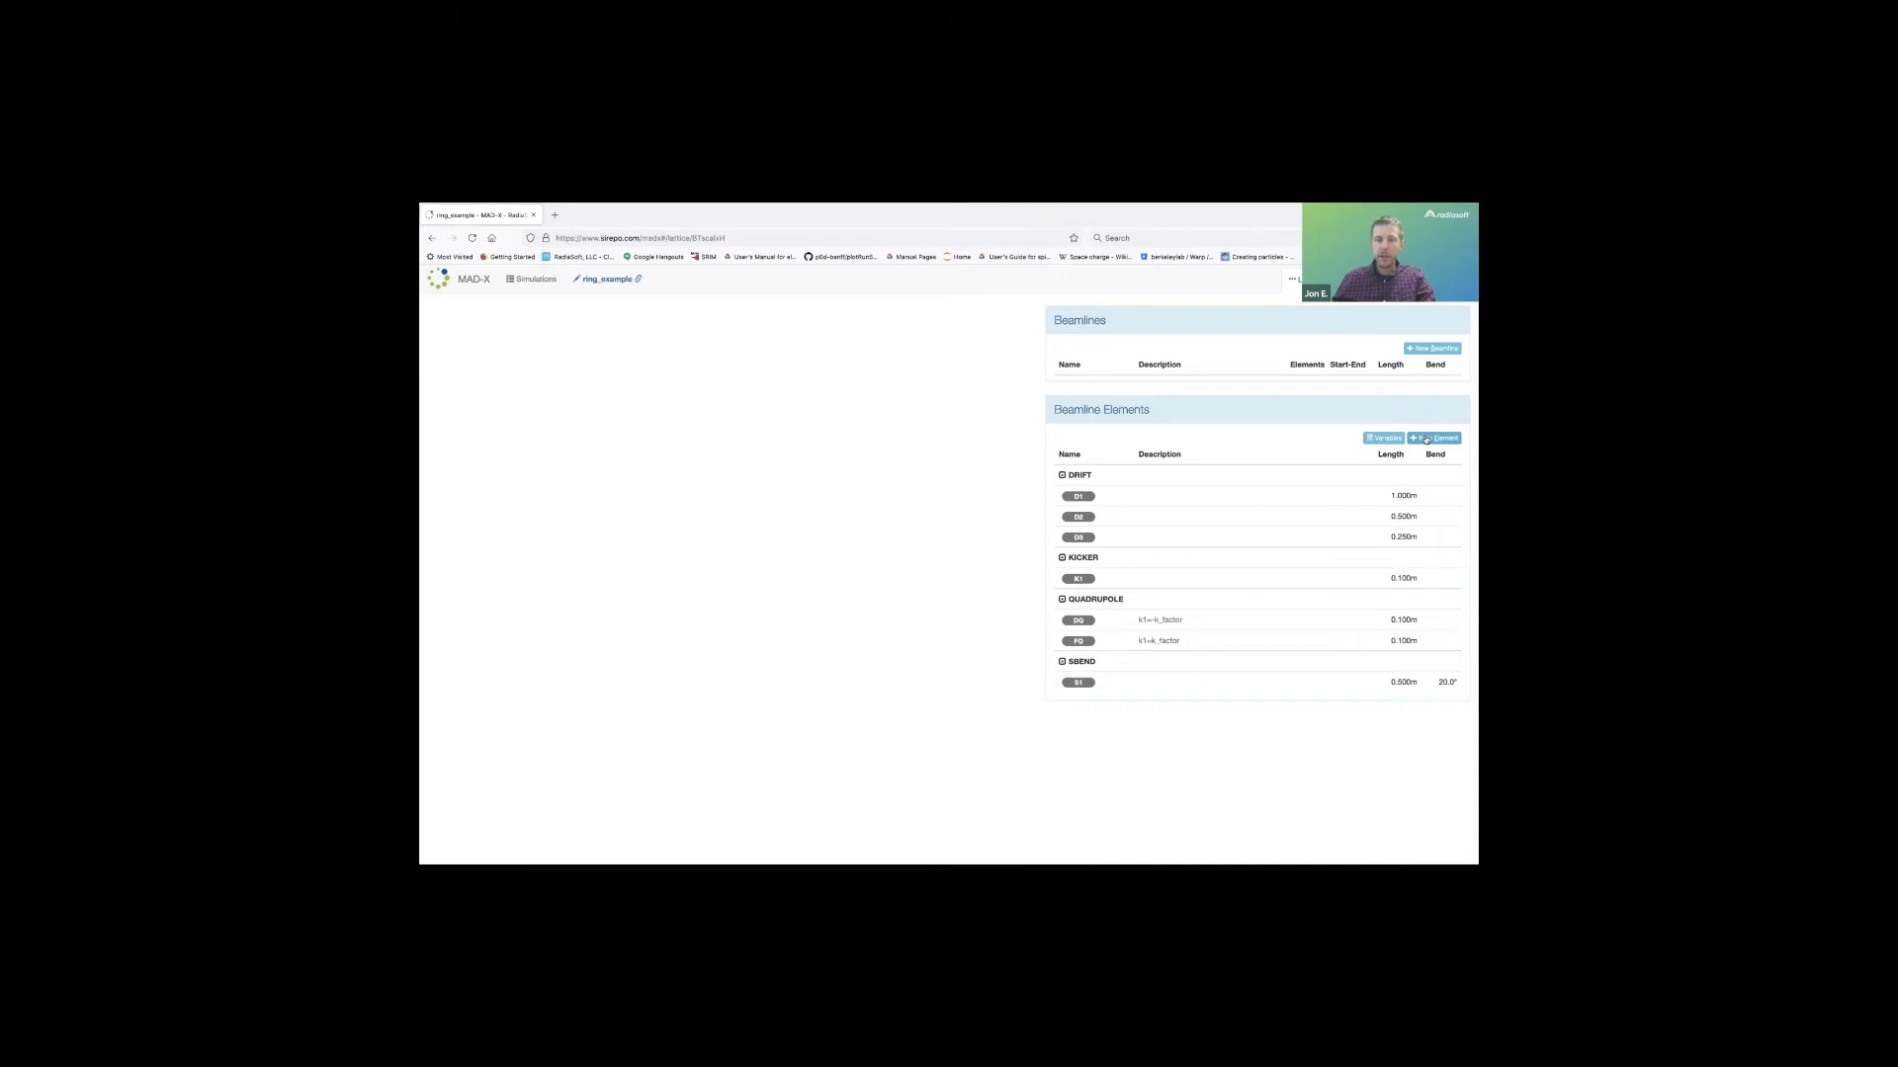
Create a marker element M1 with its default settings.
click(1434, 438)
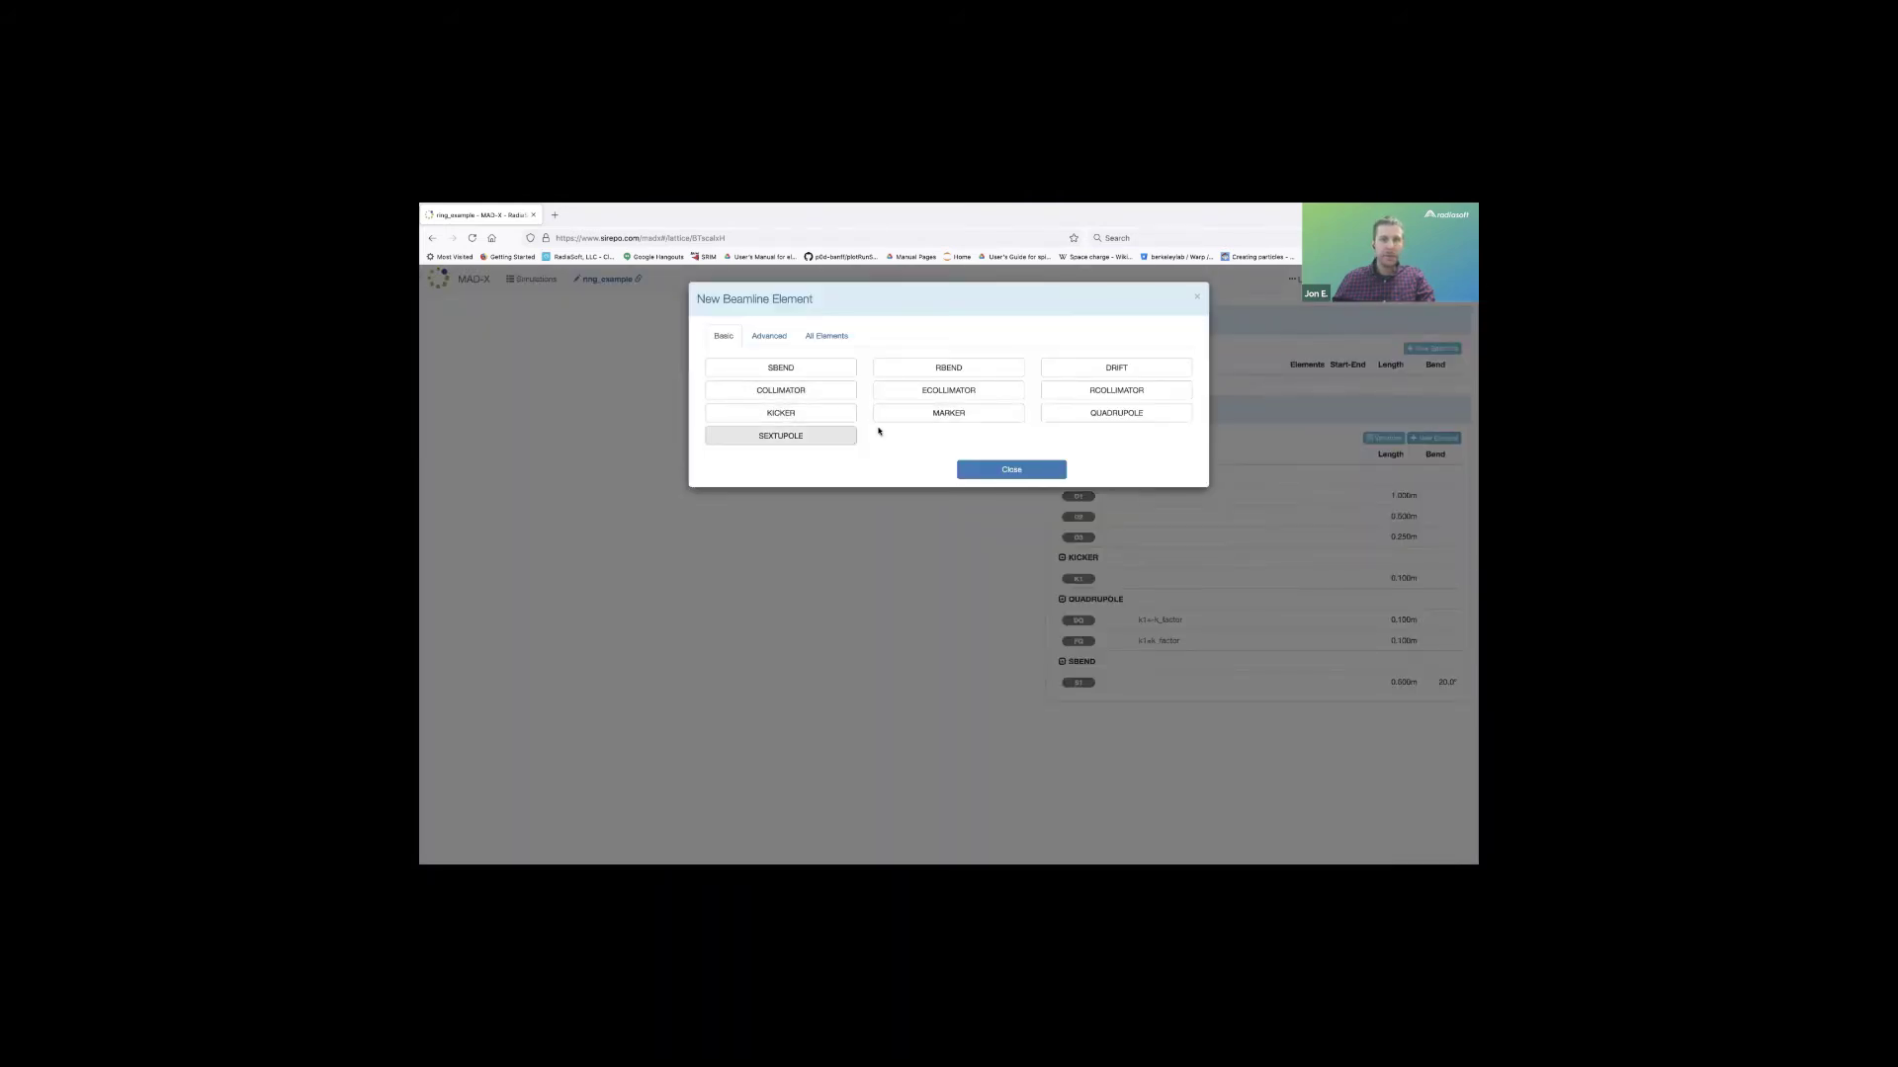
click(975, 416)
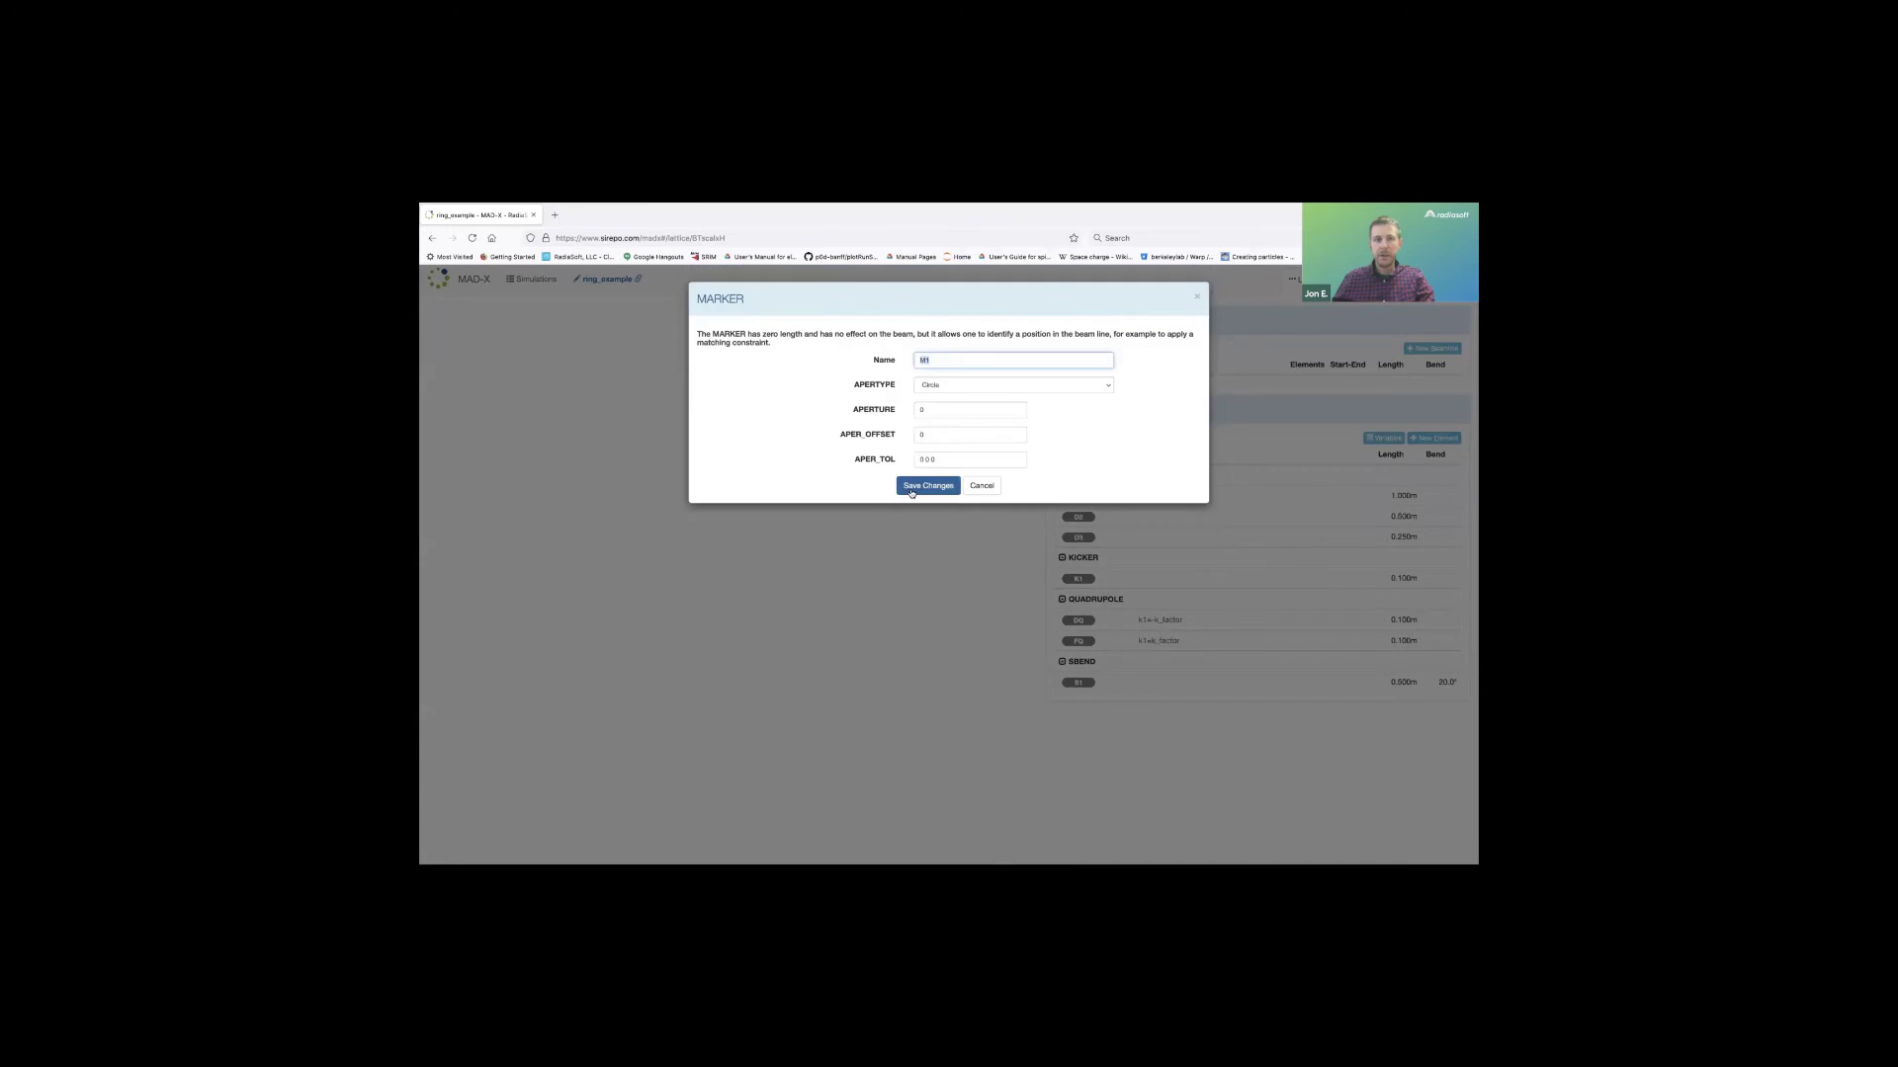
click(914, 486)
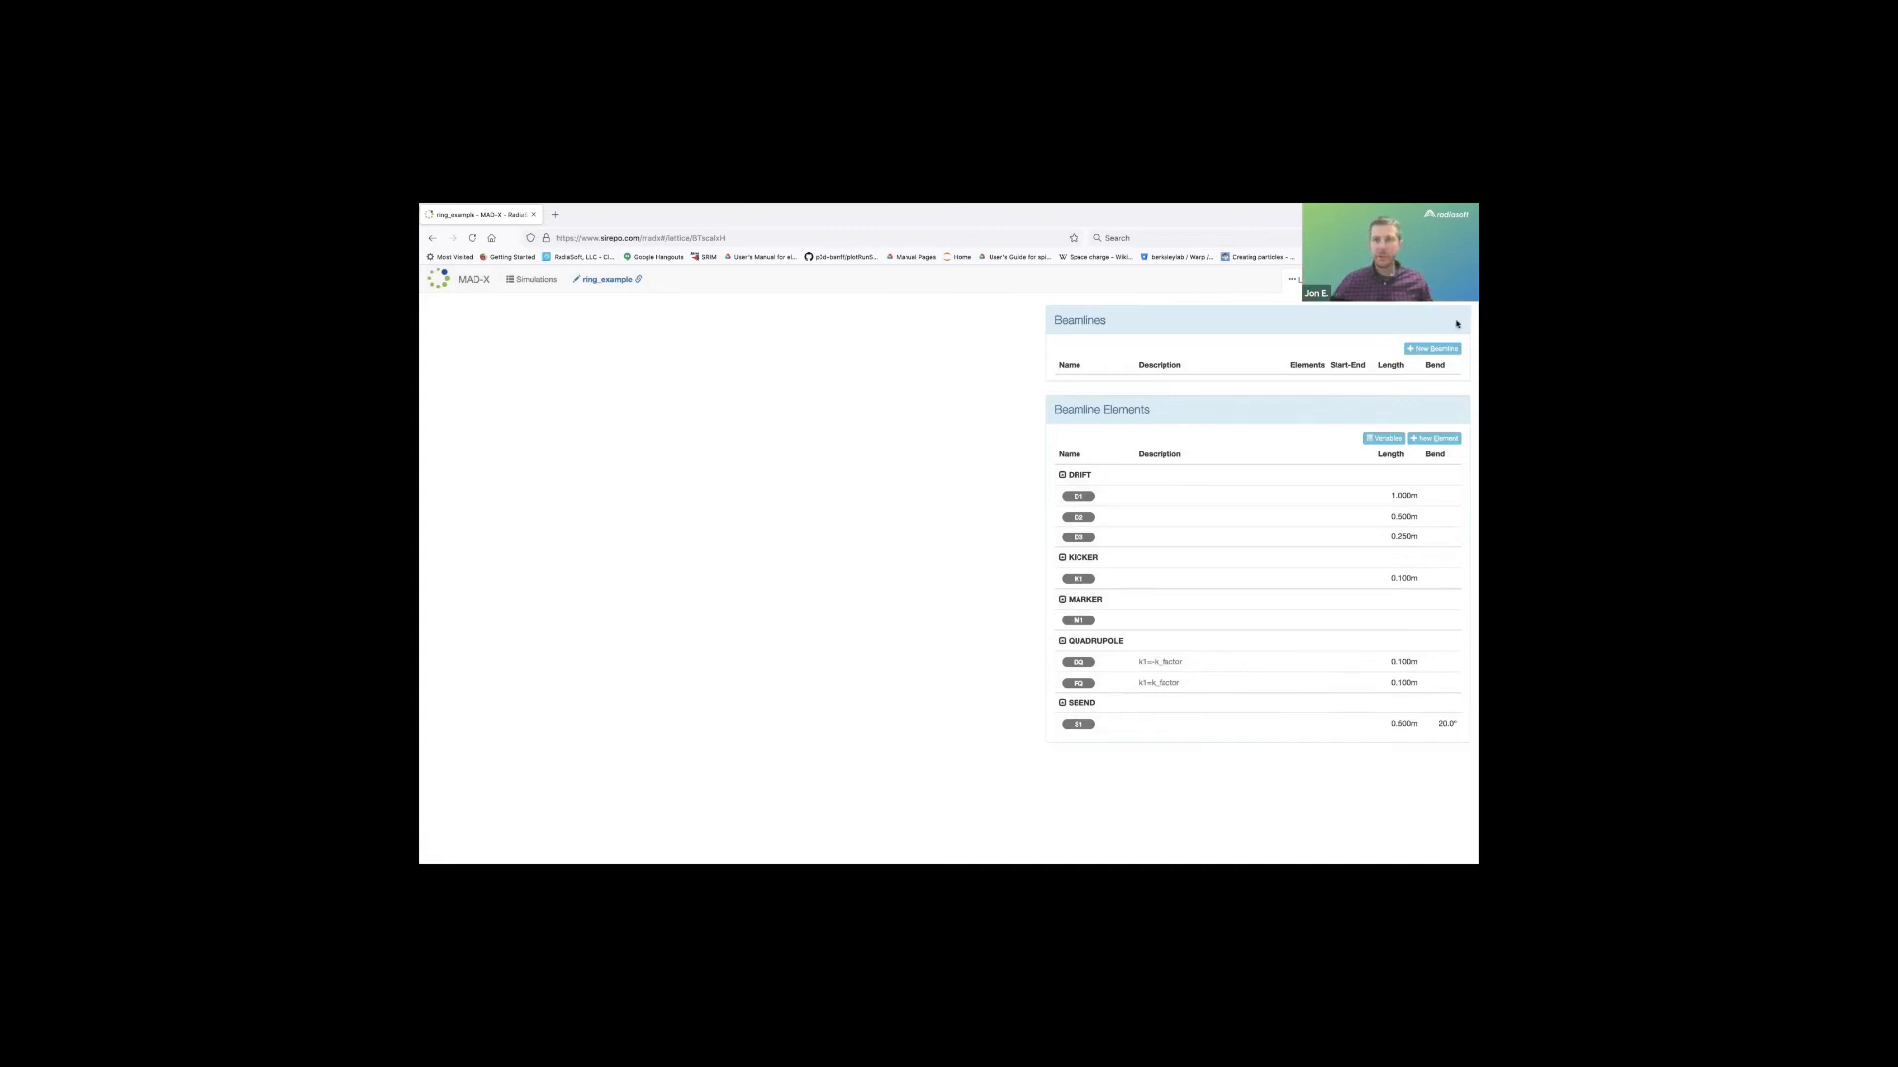
Create a new beamline named fodo.
click(1431, 349)
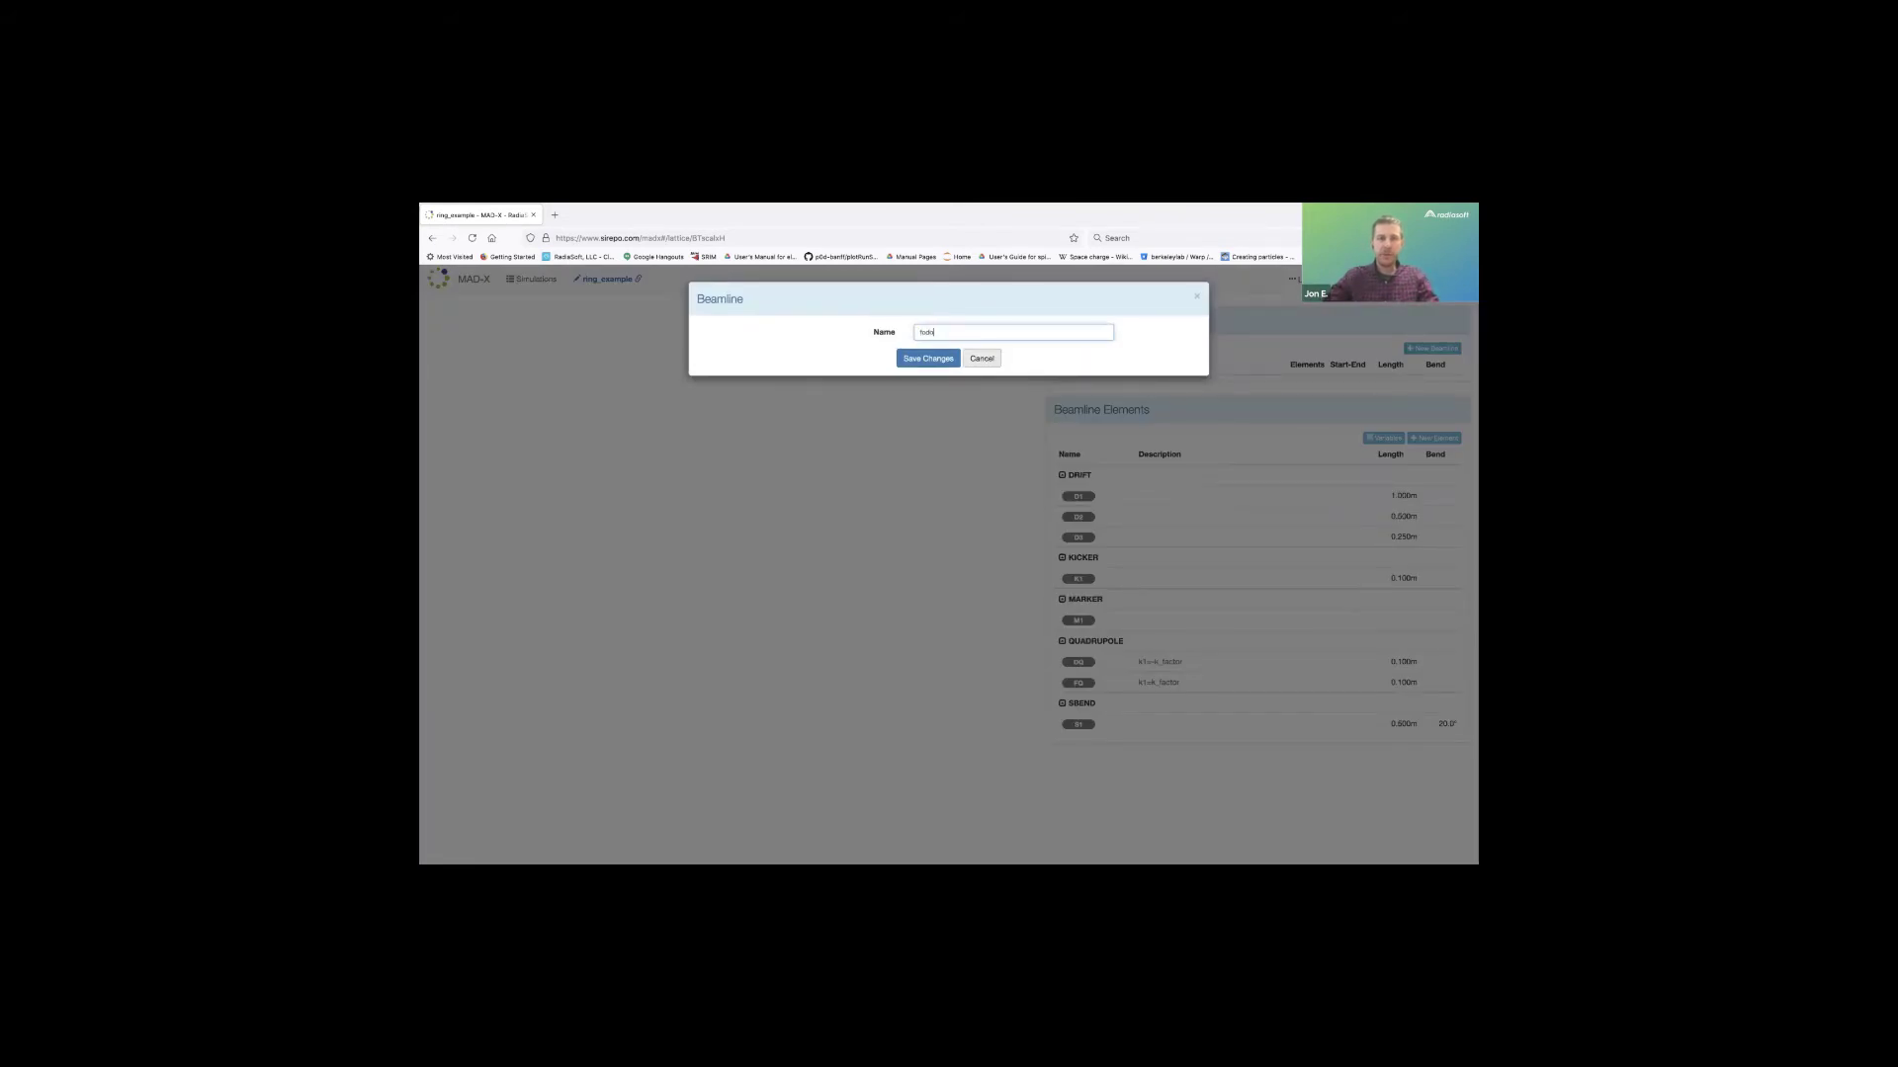
text(fodo)
key(Return)
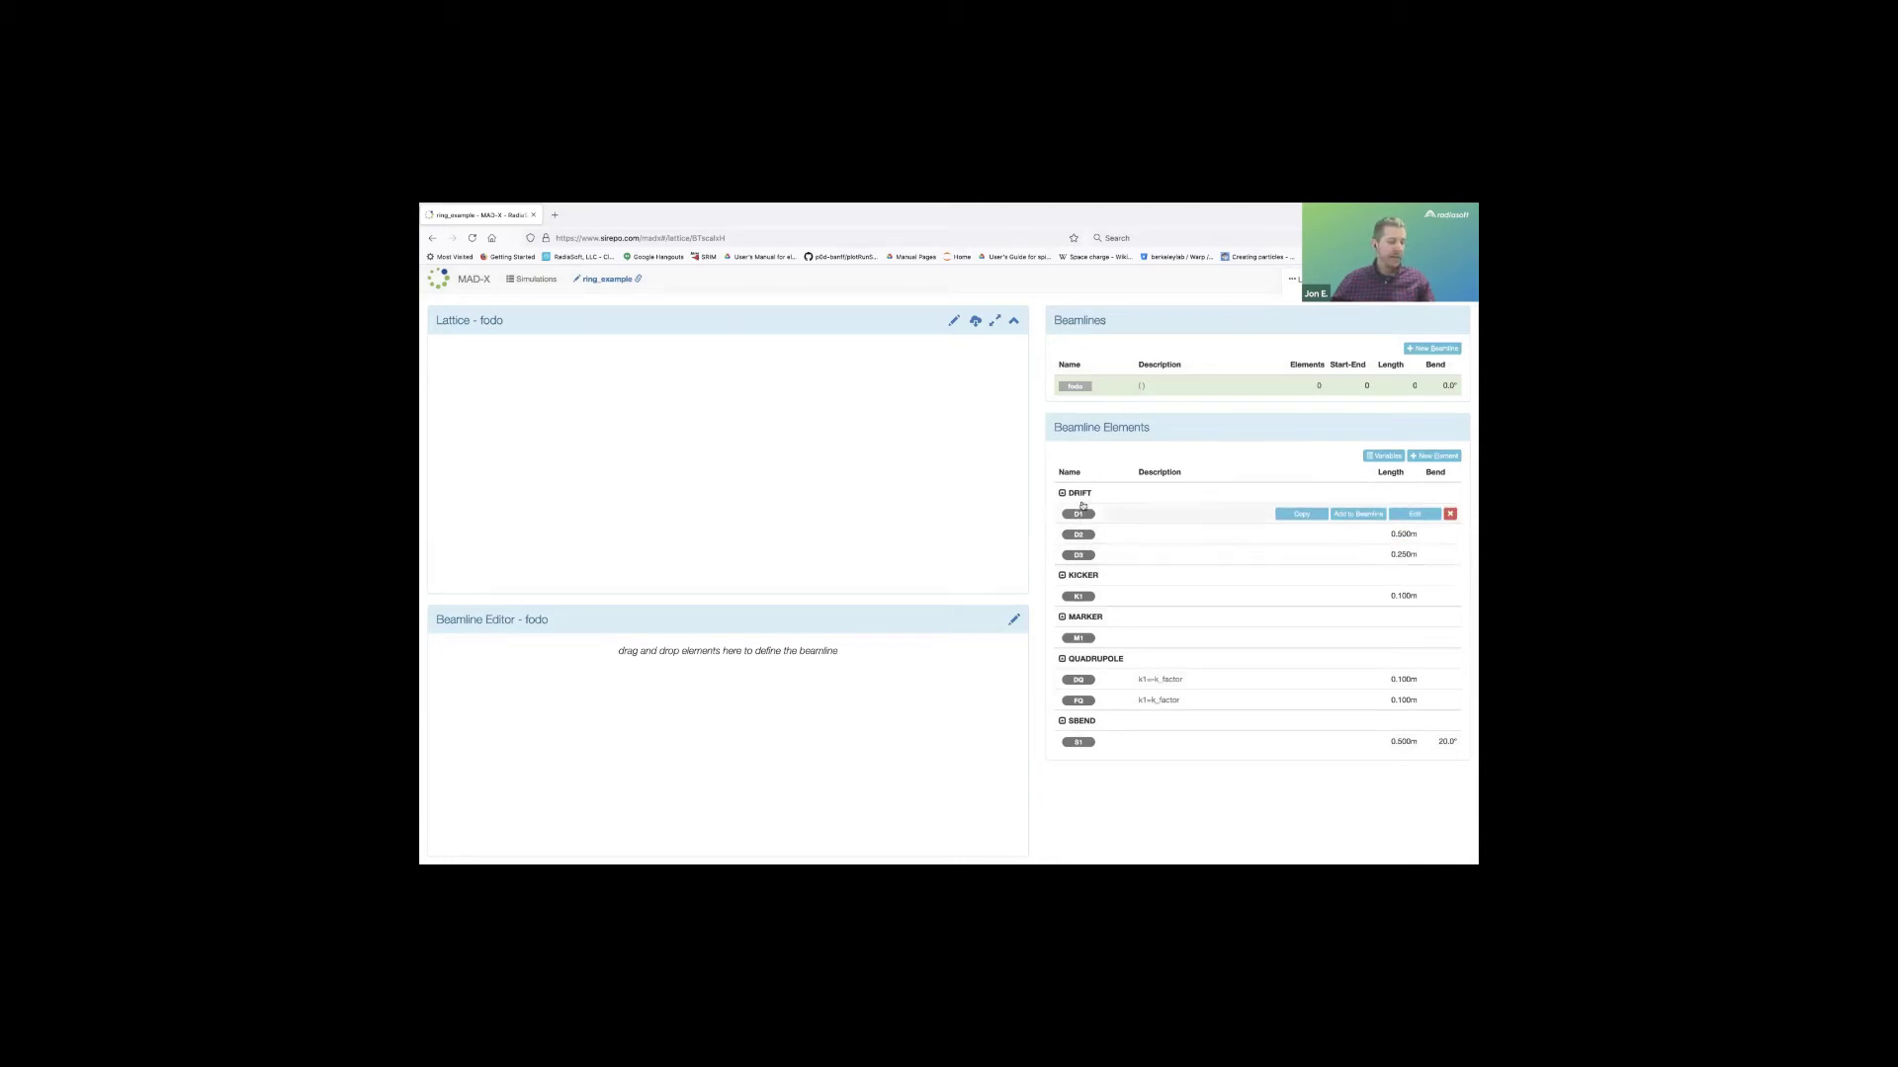
Fill the fodo beamline with the elements D1, FQ, D2, DQ and D1 in that order.
drag(501, 674, 499, 677)
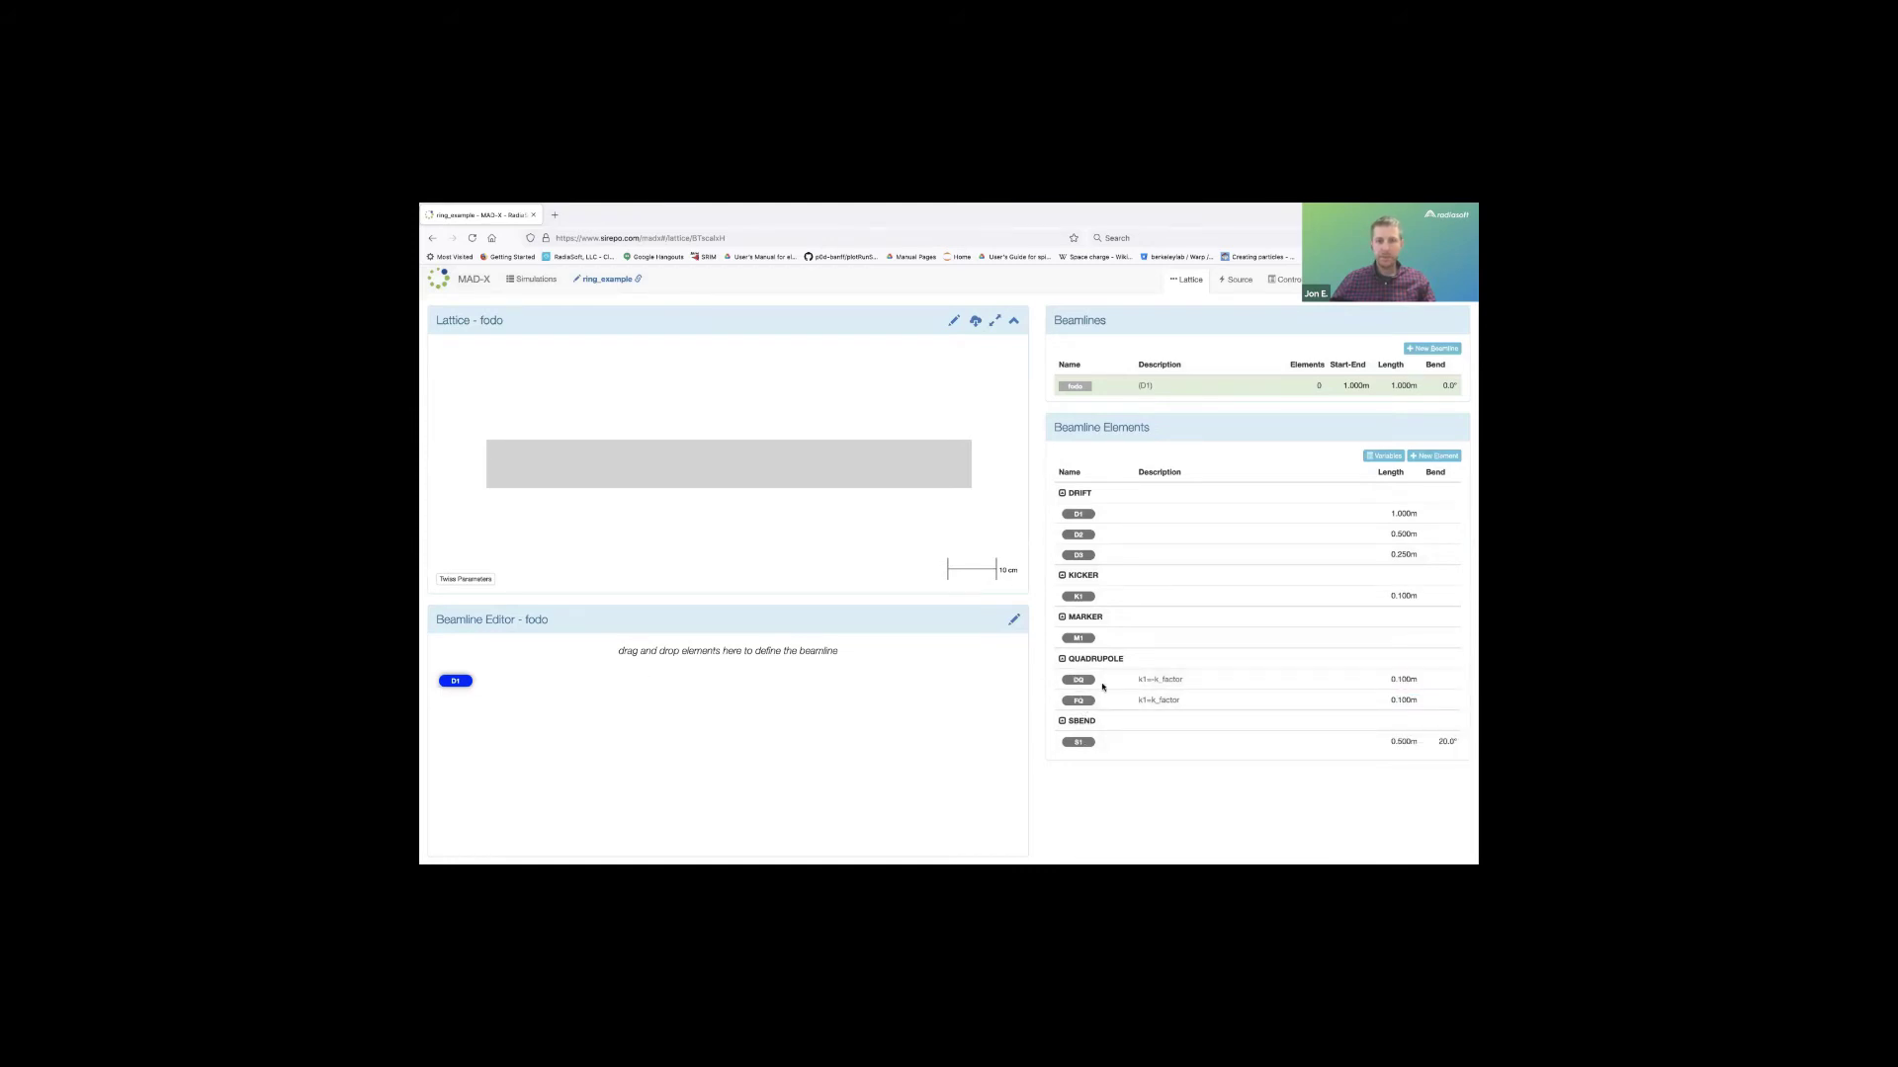
mouse_move(1077, 700)
drag(1074, 700, 505, 681)
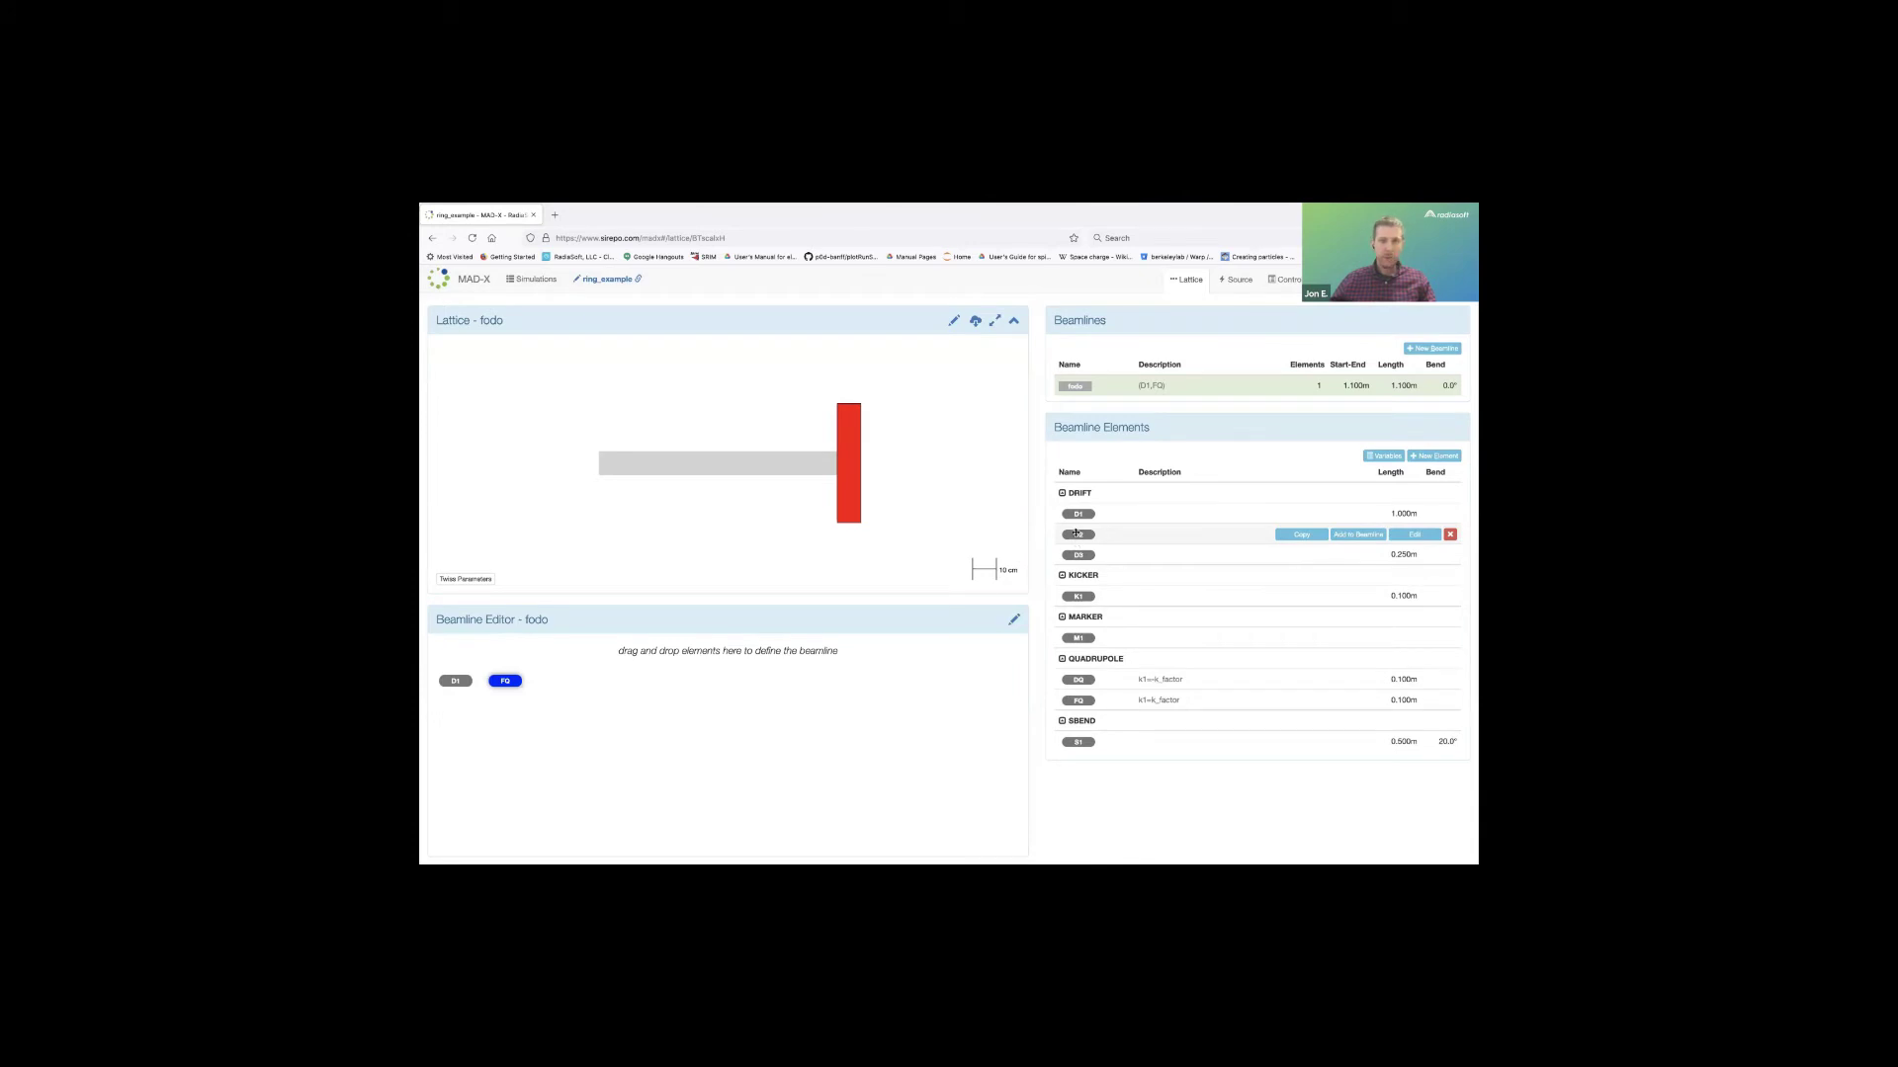
drag(1077, 533, 555, 681)
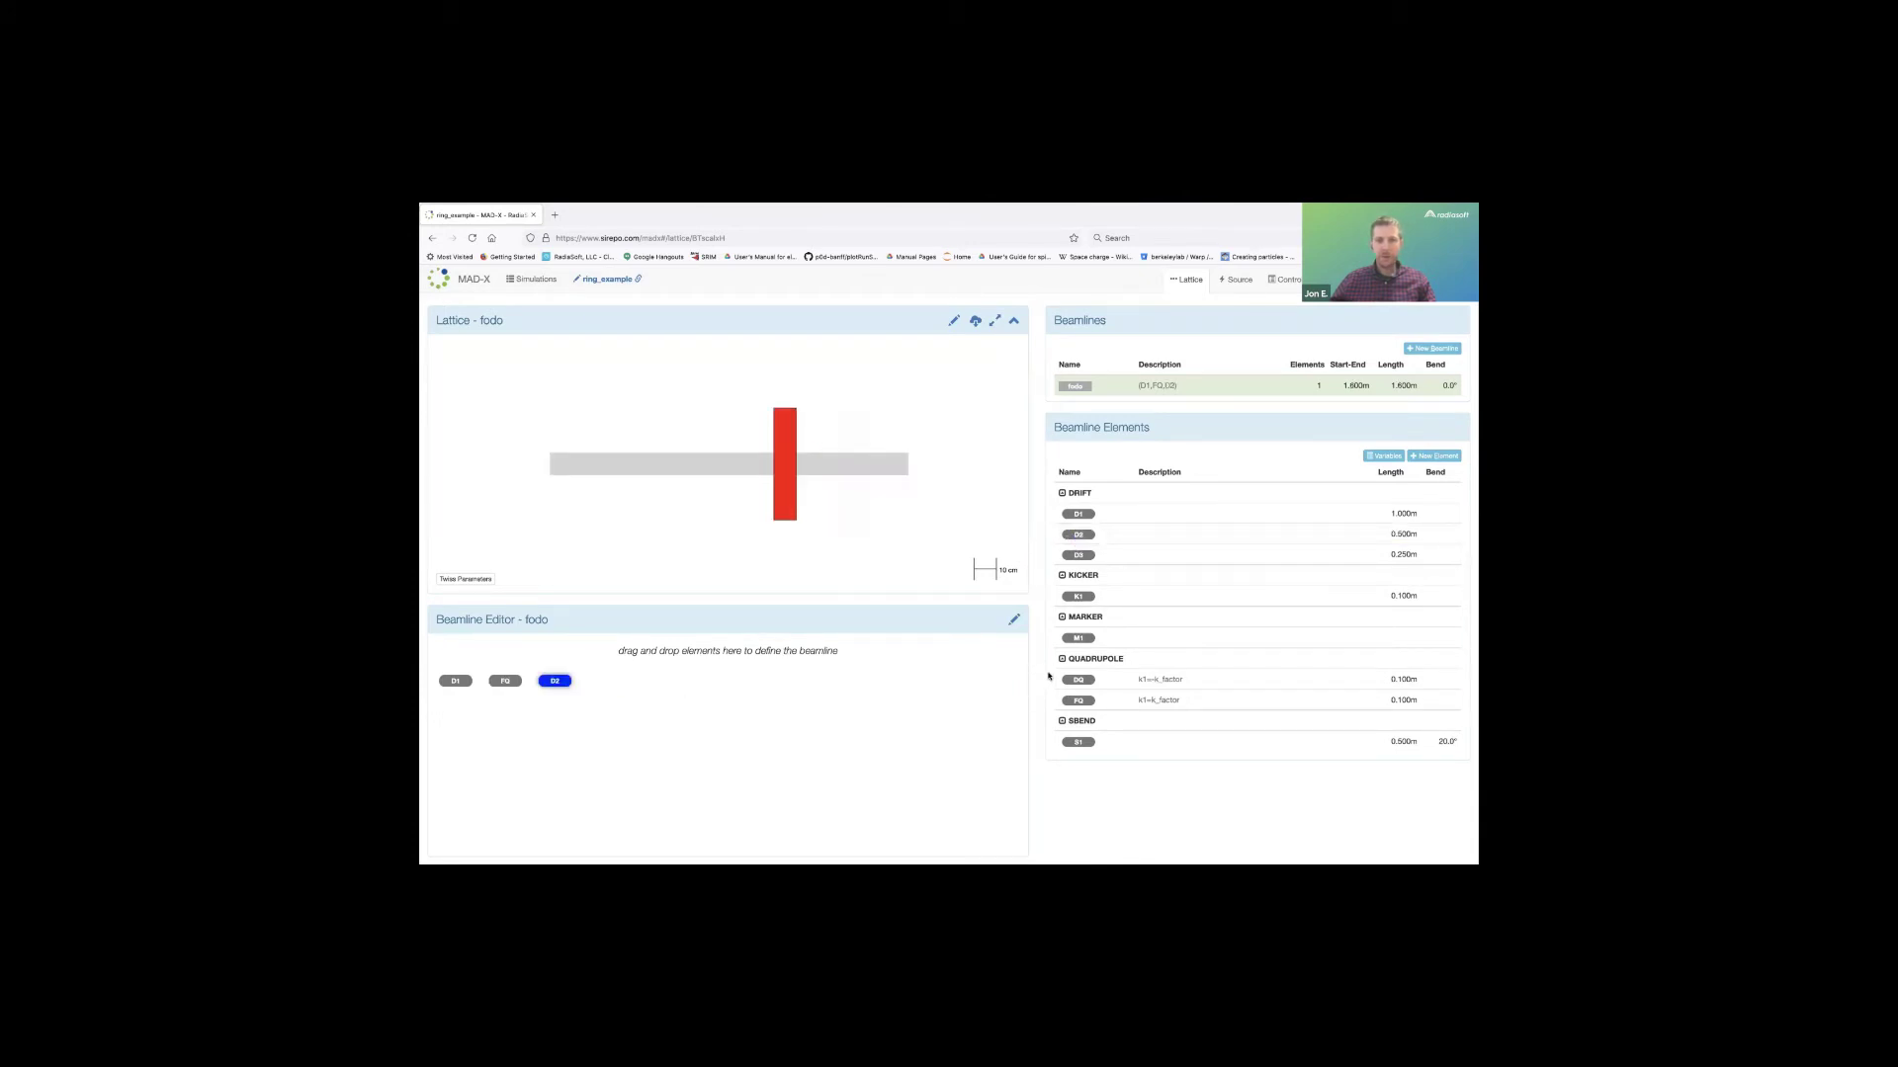
drag(1077, 679, 604, 681)
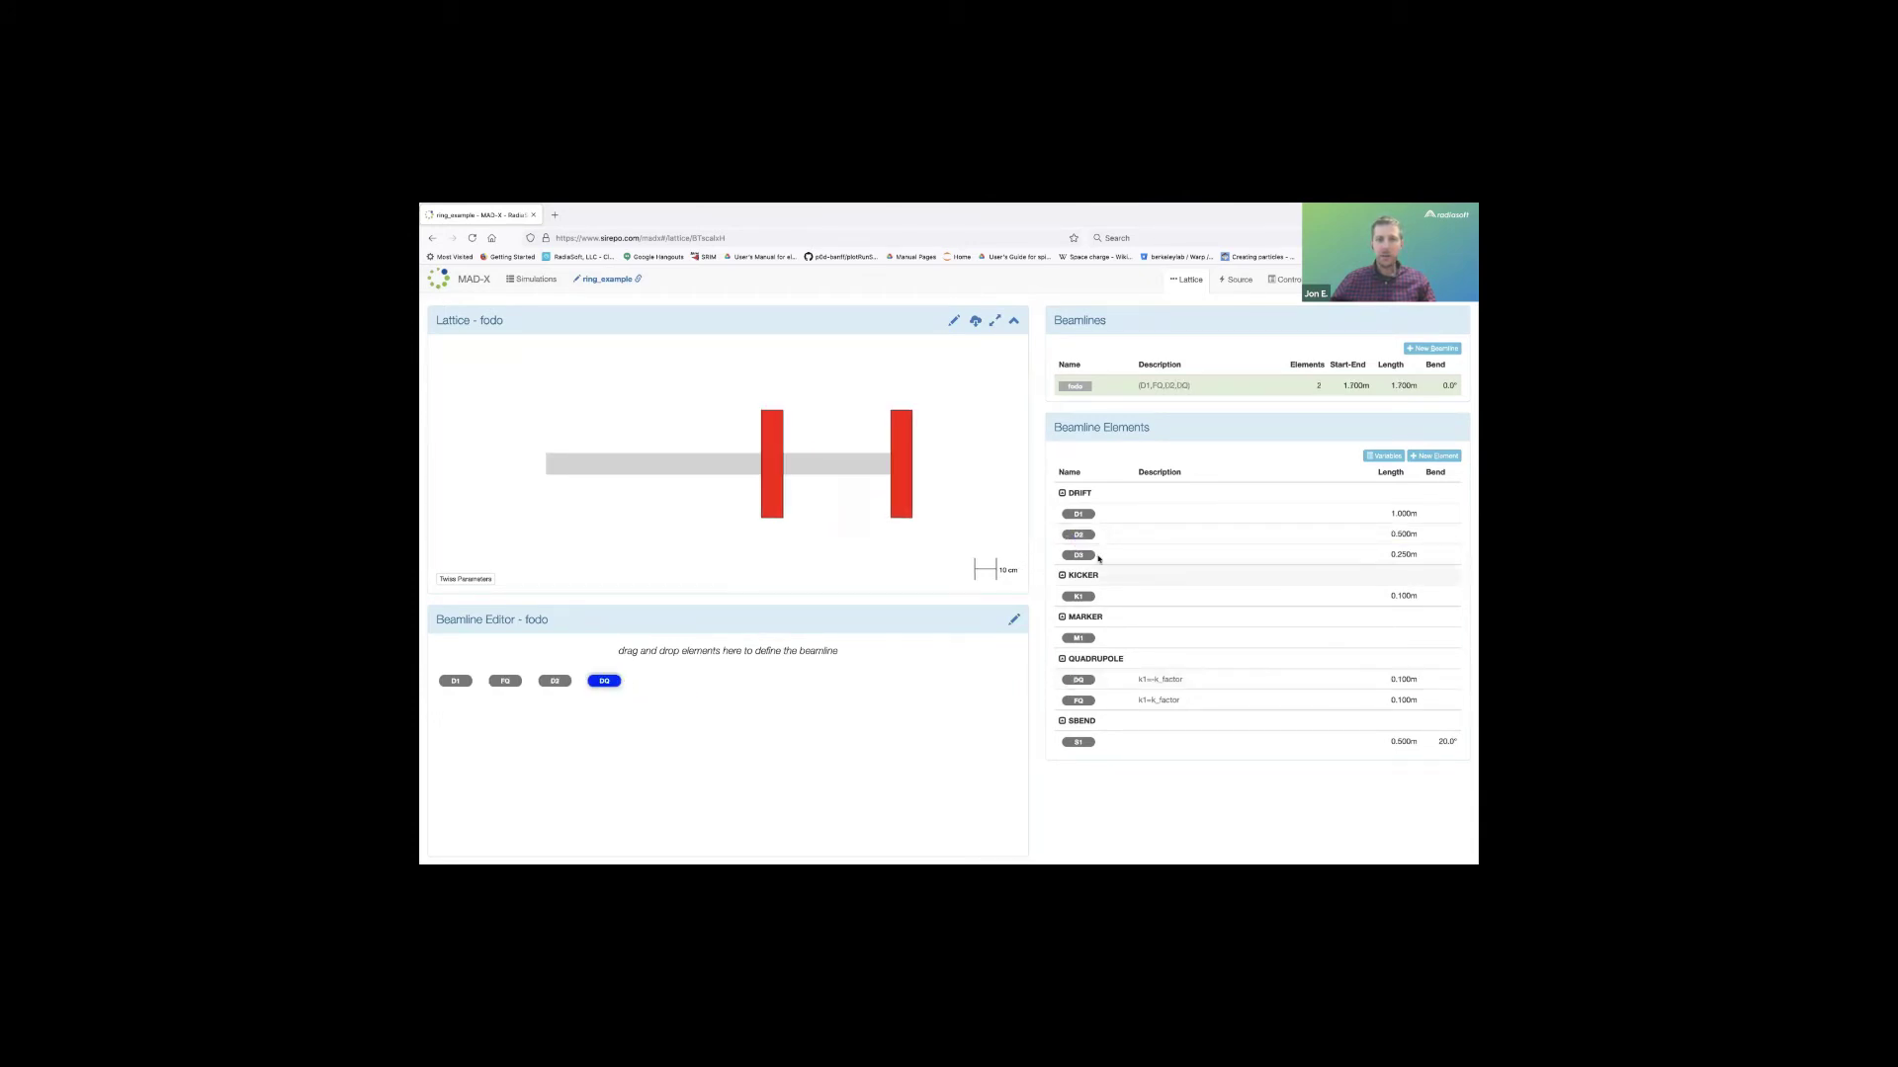
drag(1077, 514, 654, 681)
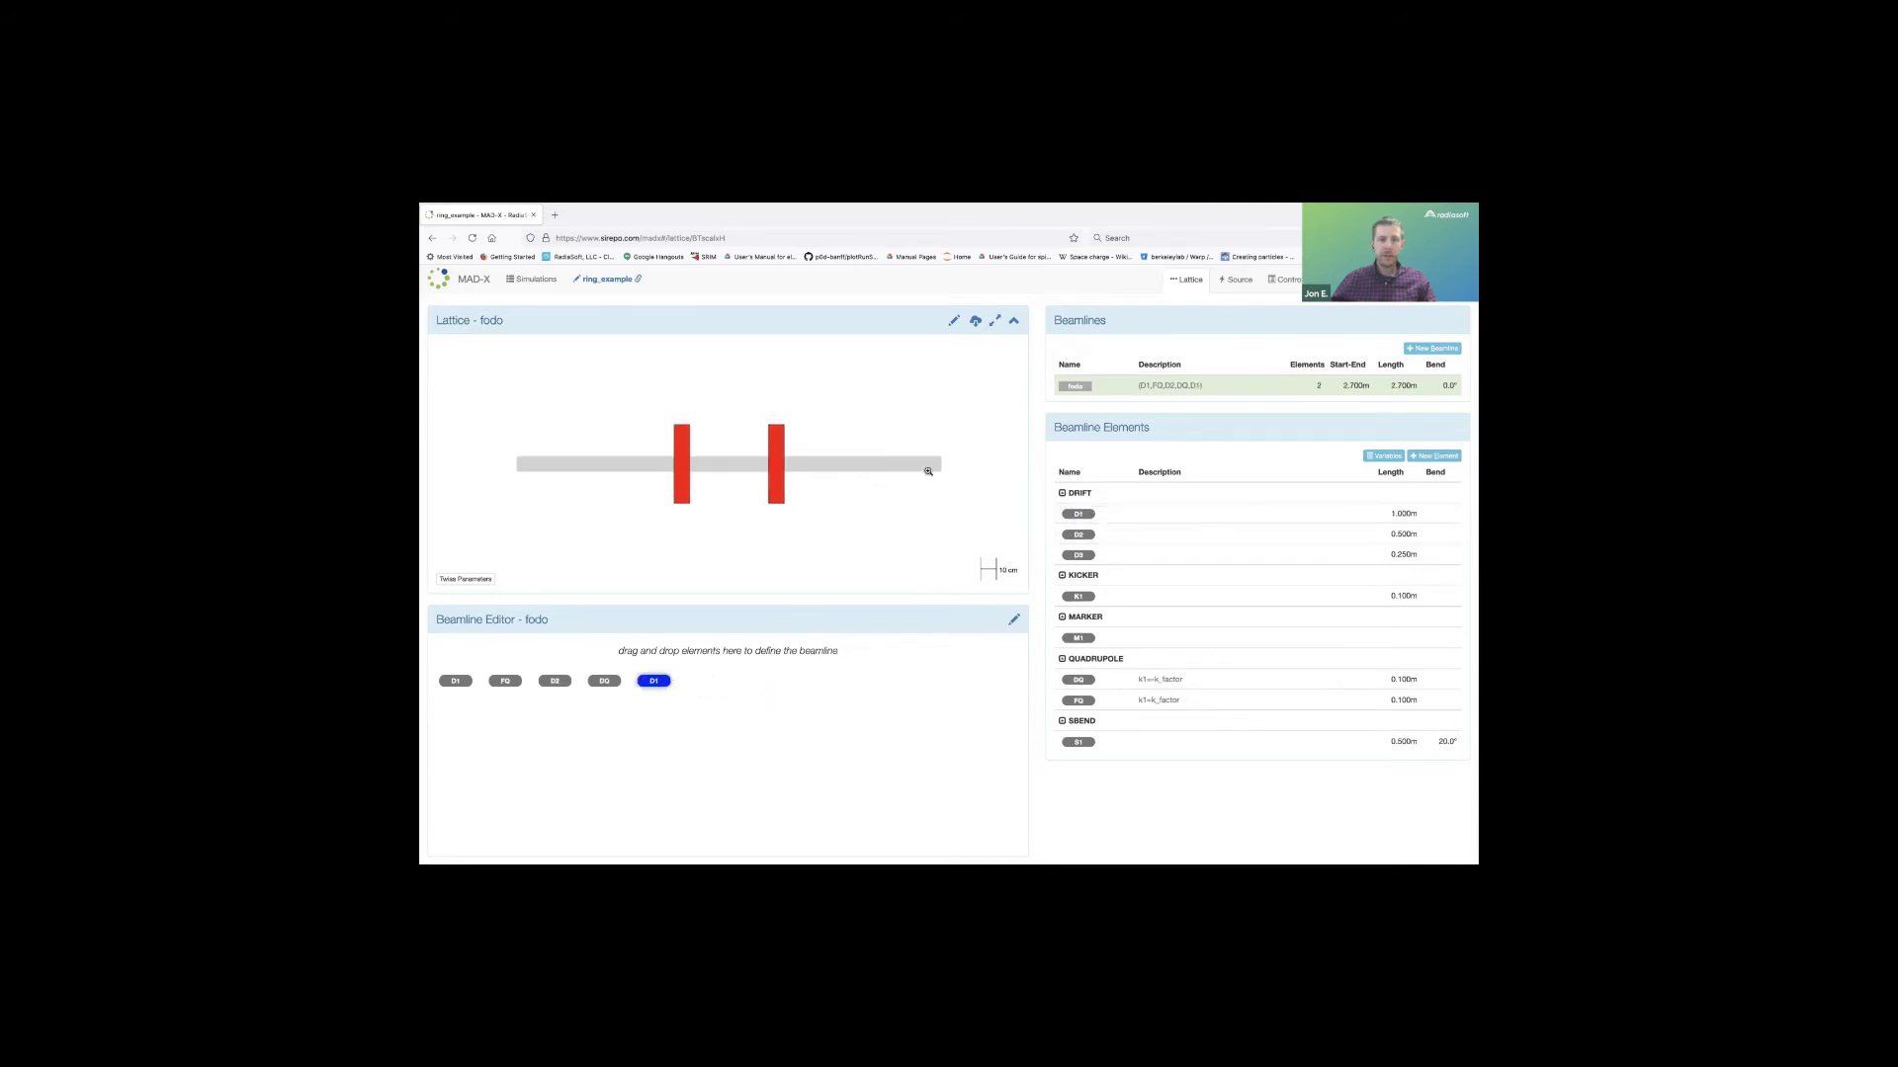
Create a new beamline named bump.
click(1440, 350)
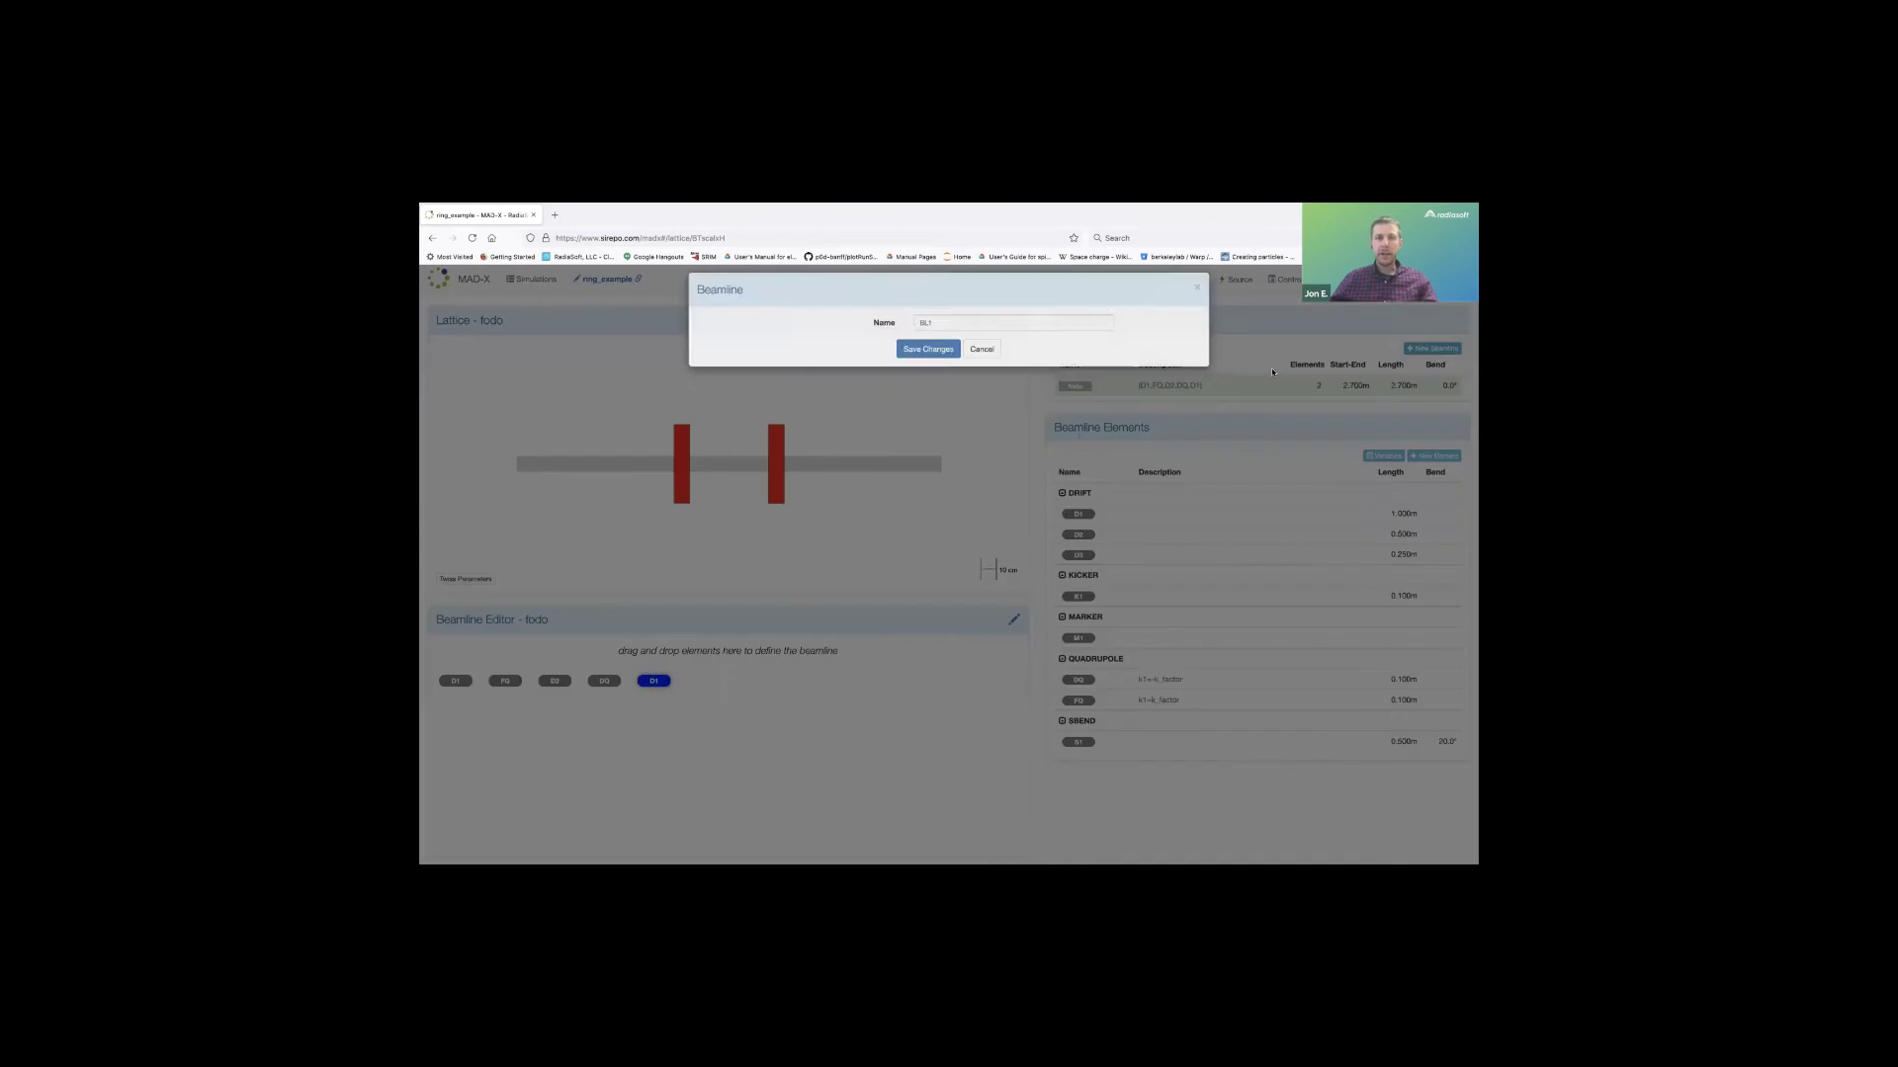
text(or)
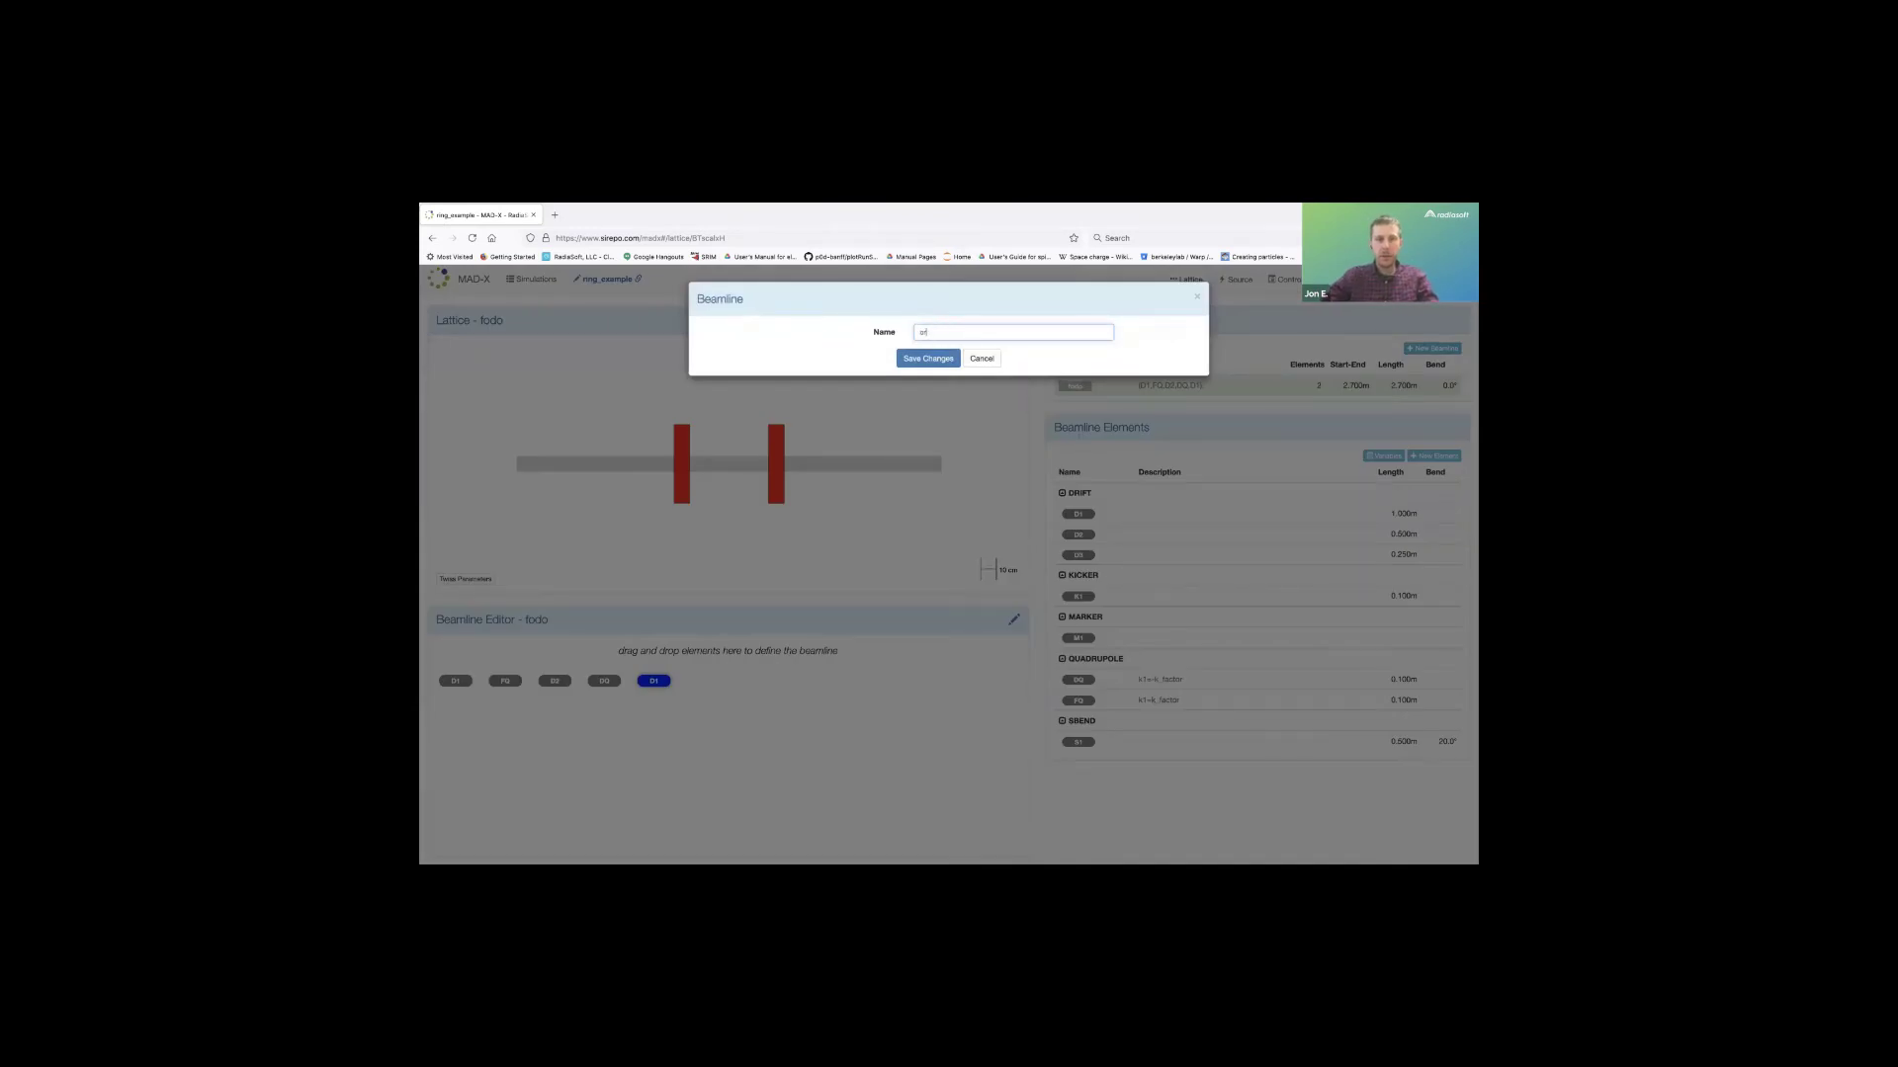
text(bip)
click(929, 359)
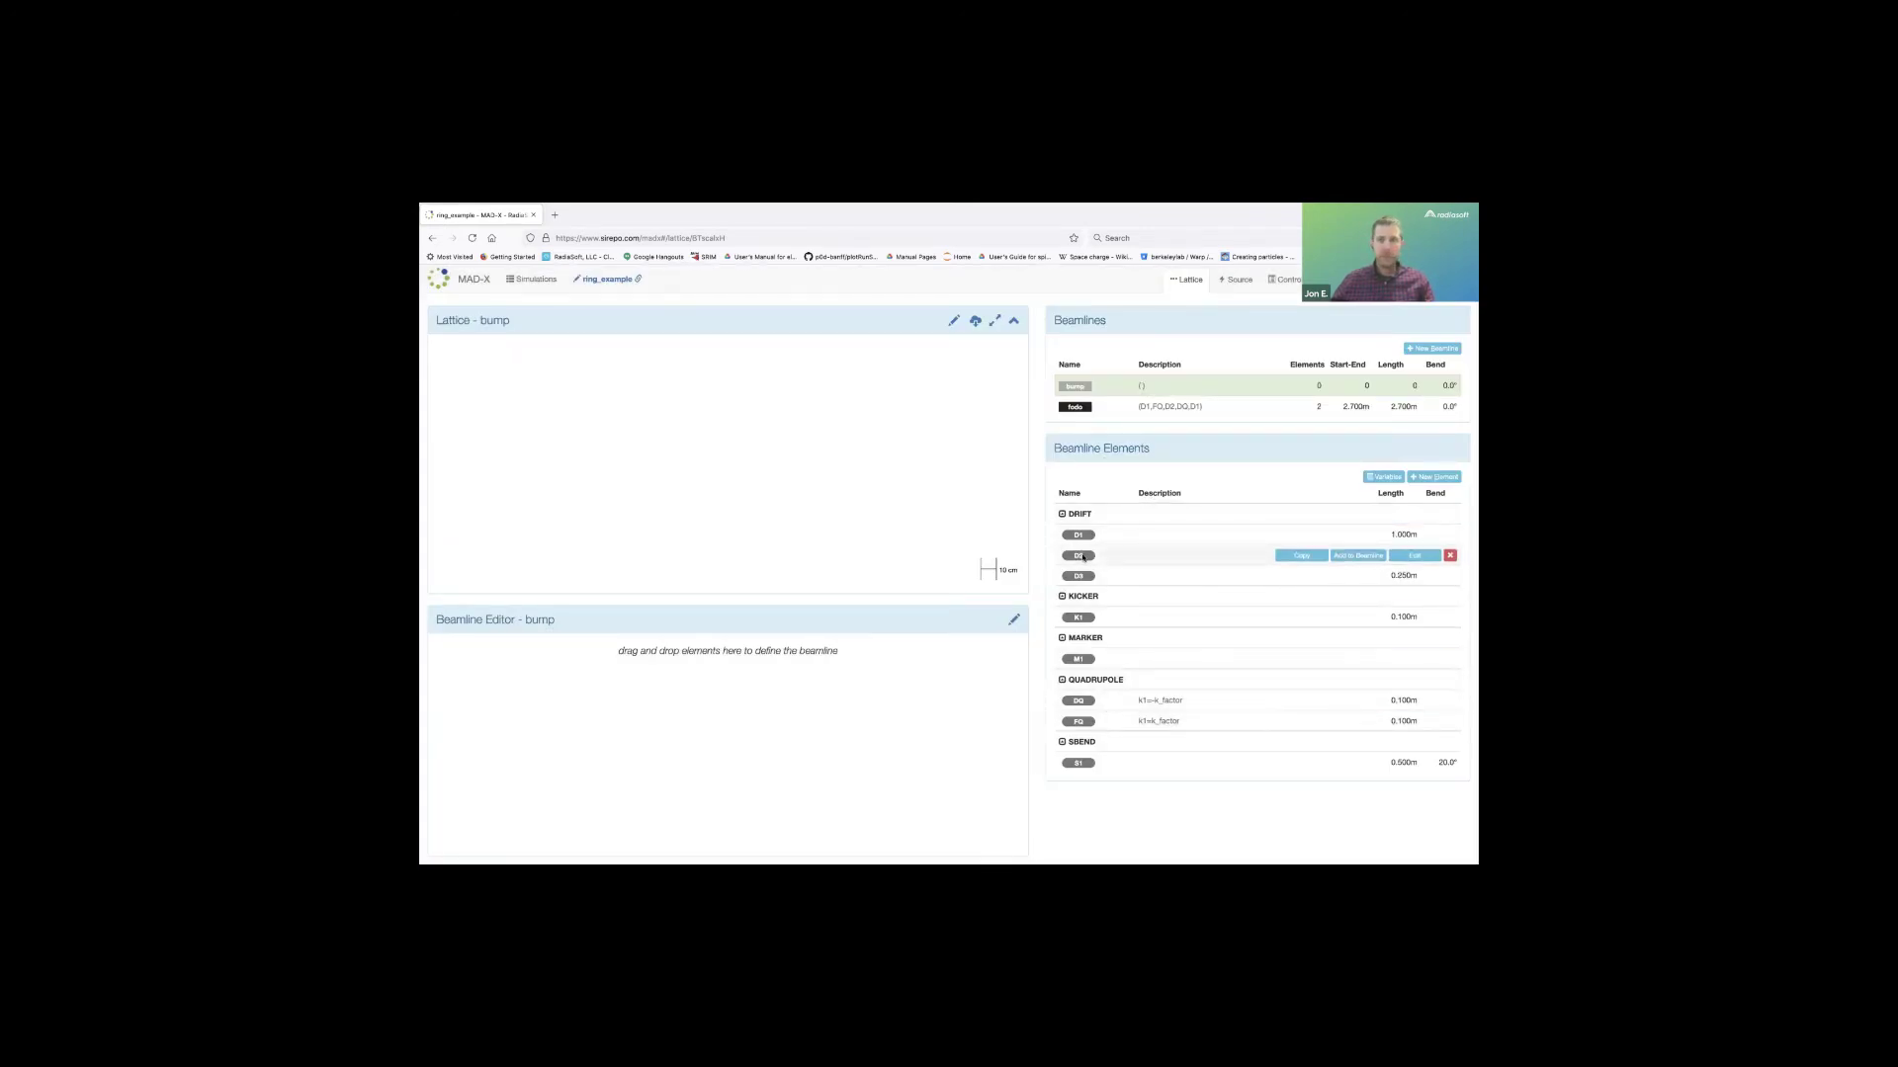
Fill the bump beamline with alternating D2 drifts and K1 kickers: D2, K1, D2, K1, D2, K1, D2.
mouse_move(1077, 556)
mouse_down()
mouse_move(433, 708)
mouse_move(482, 679)
mouse_move(459, 680)
mouse_up()
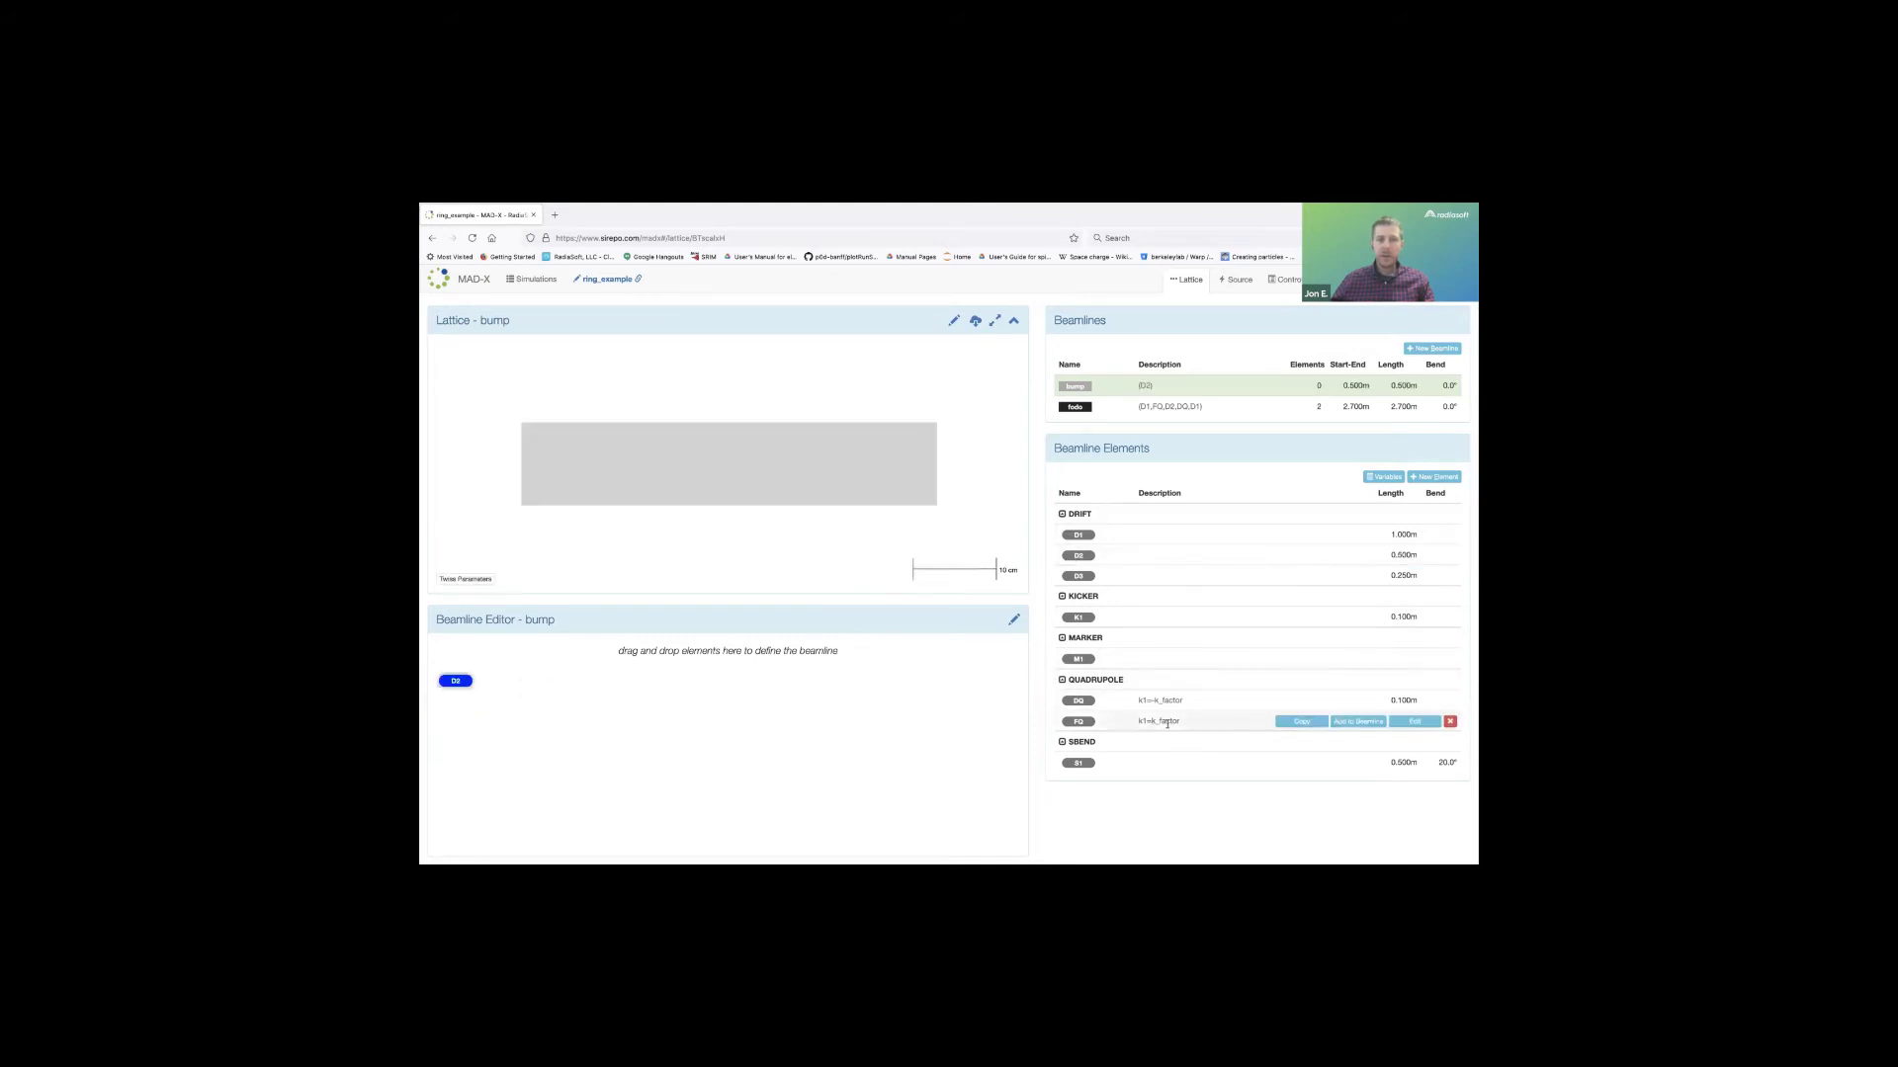
drag(1078, 618, 509, 682)
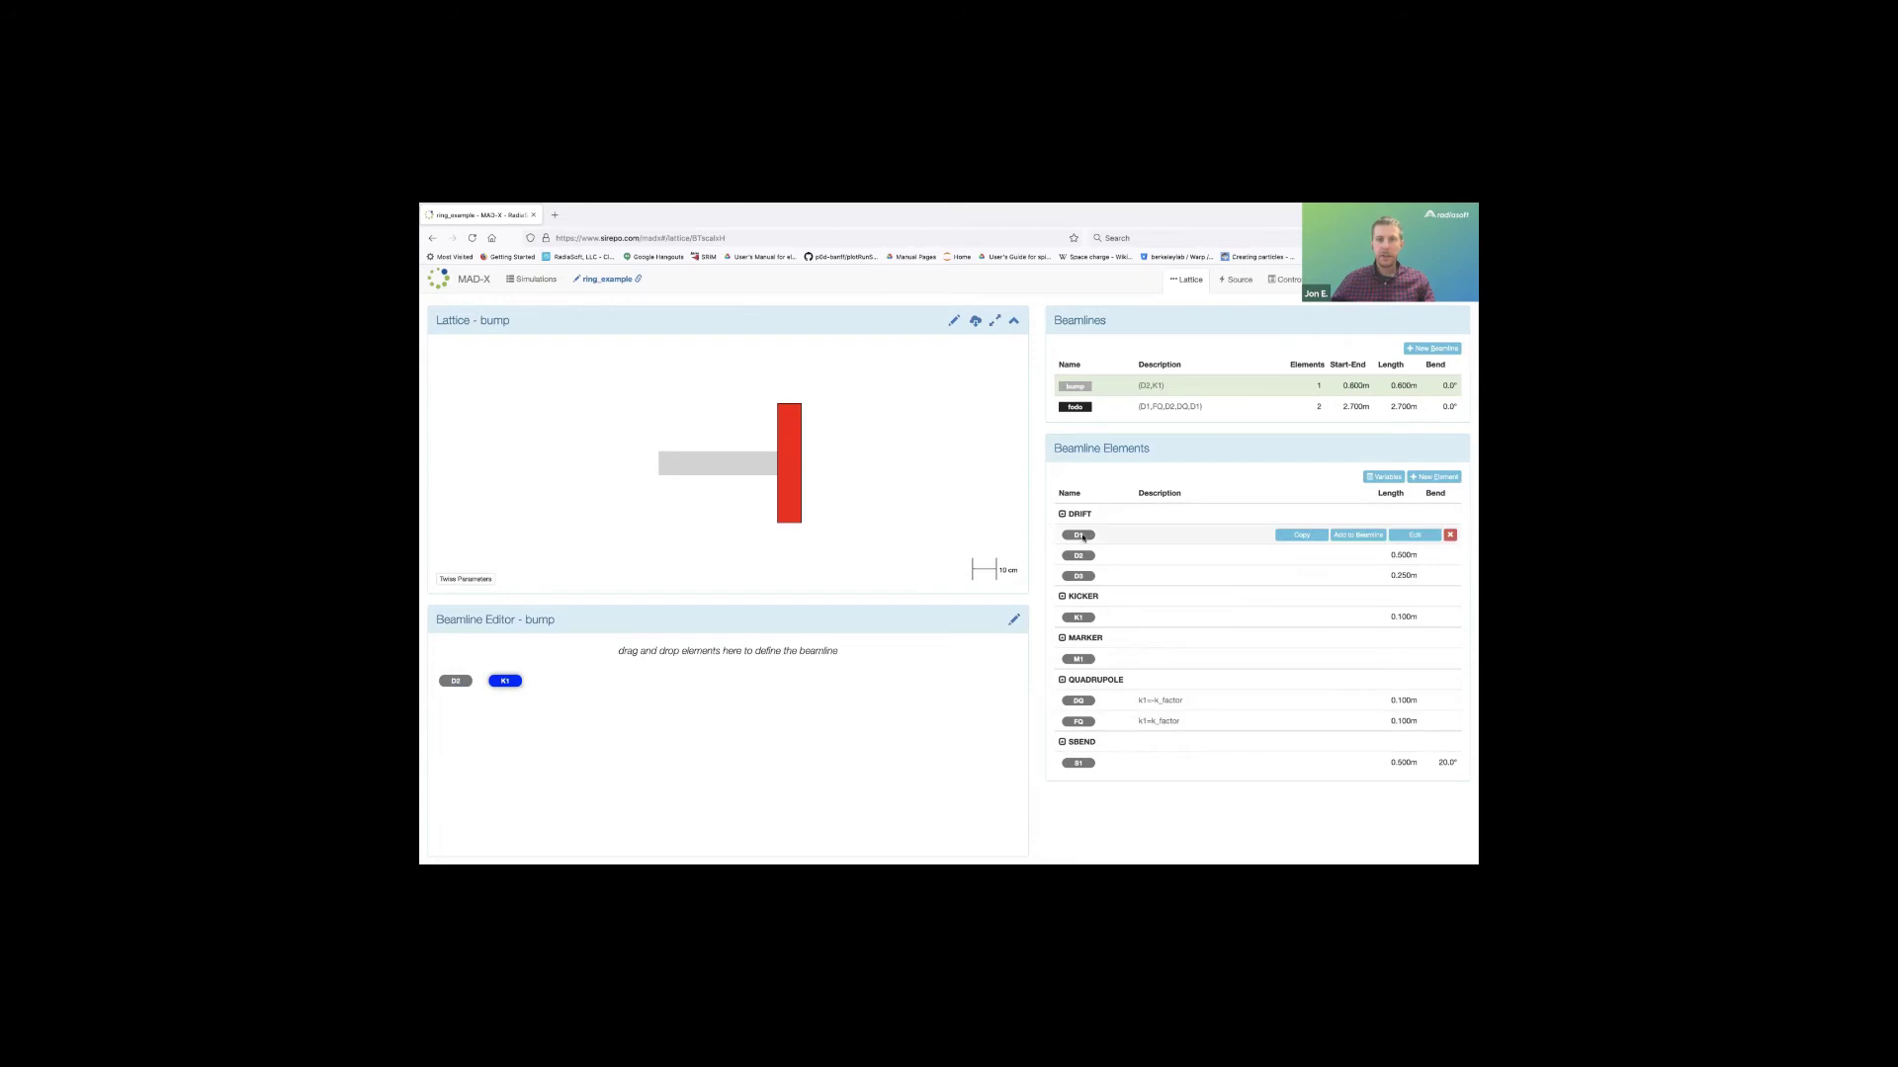
drag(1077, 555, 583, 690)
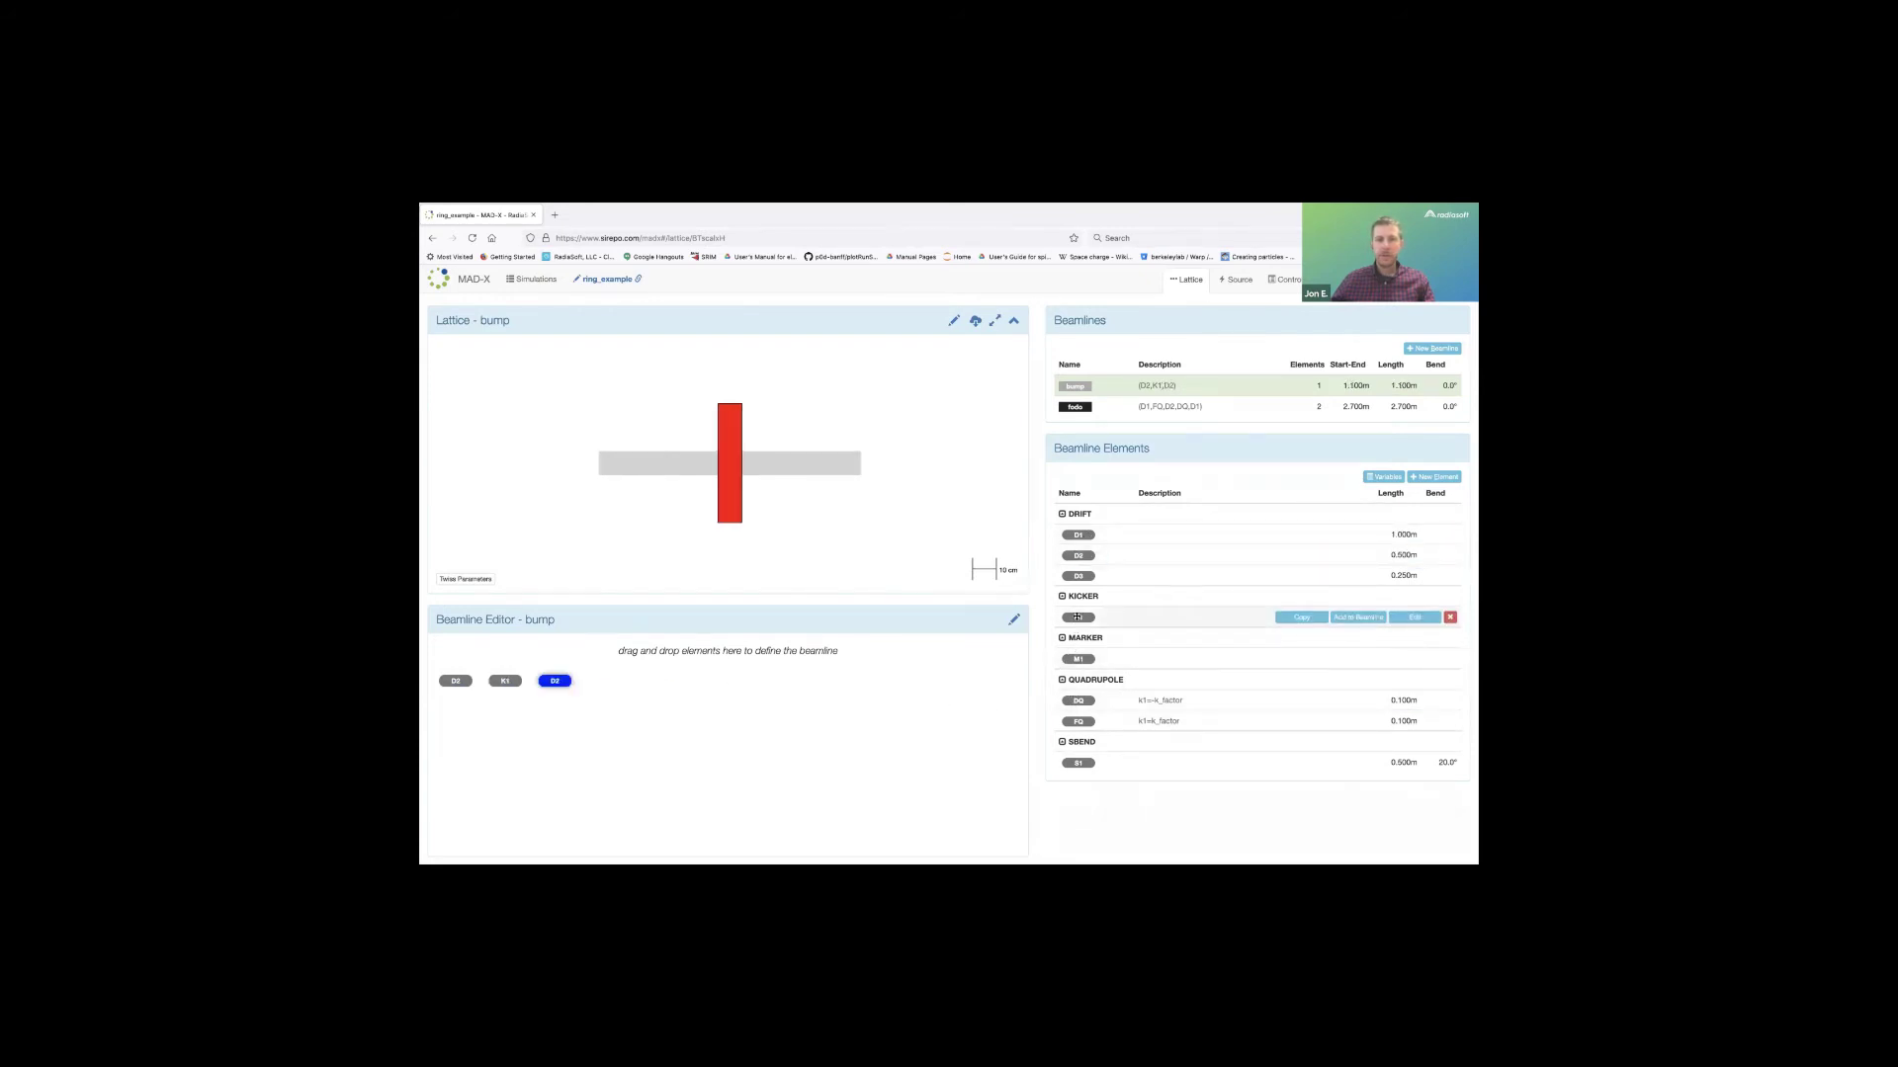
drag(1077, 617, 633, 682)
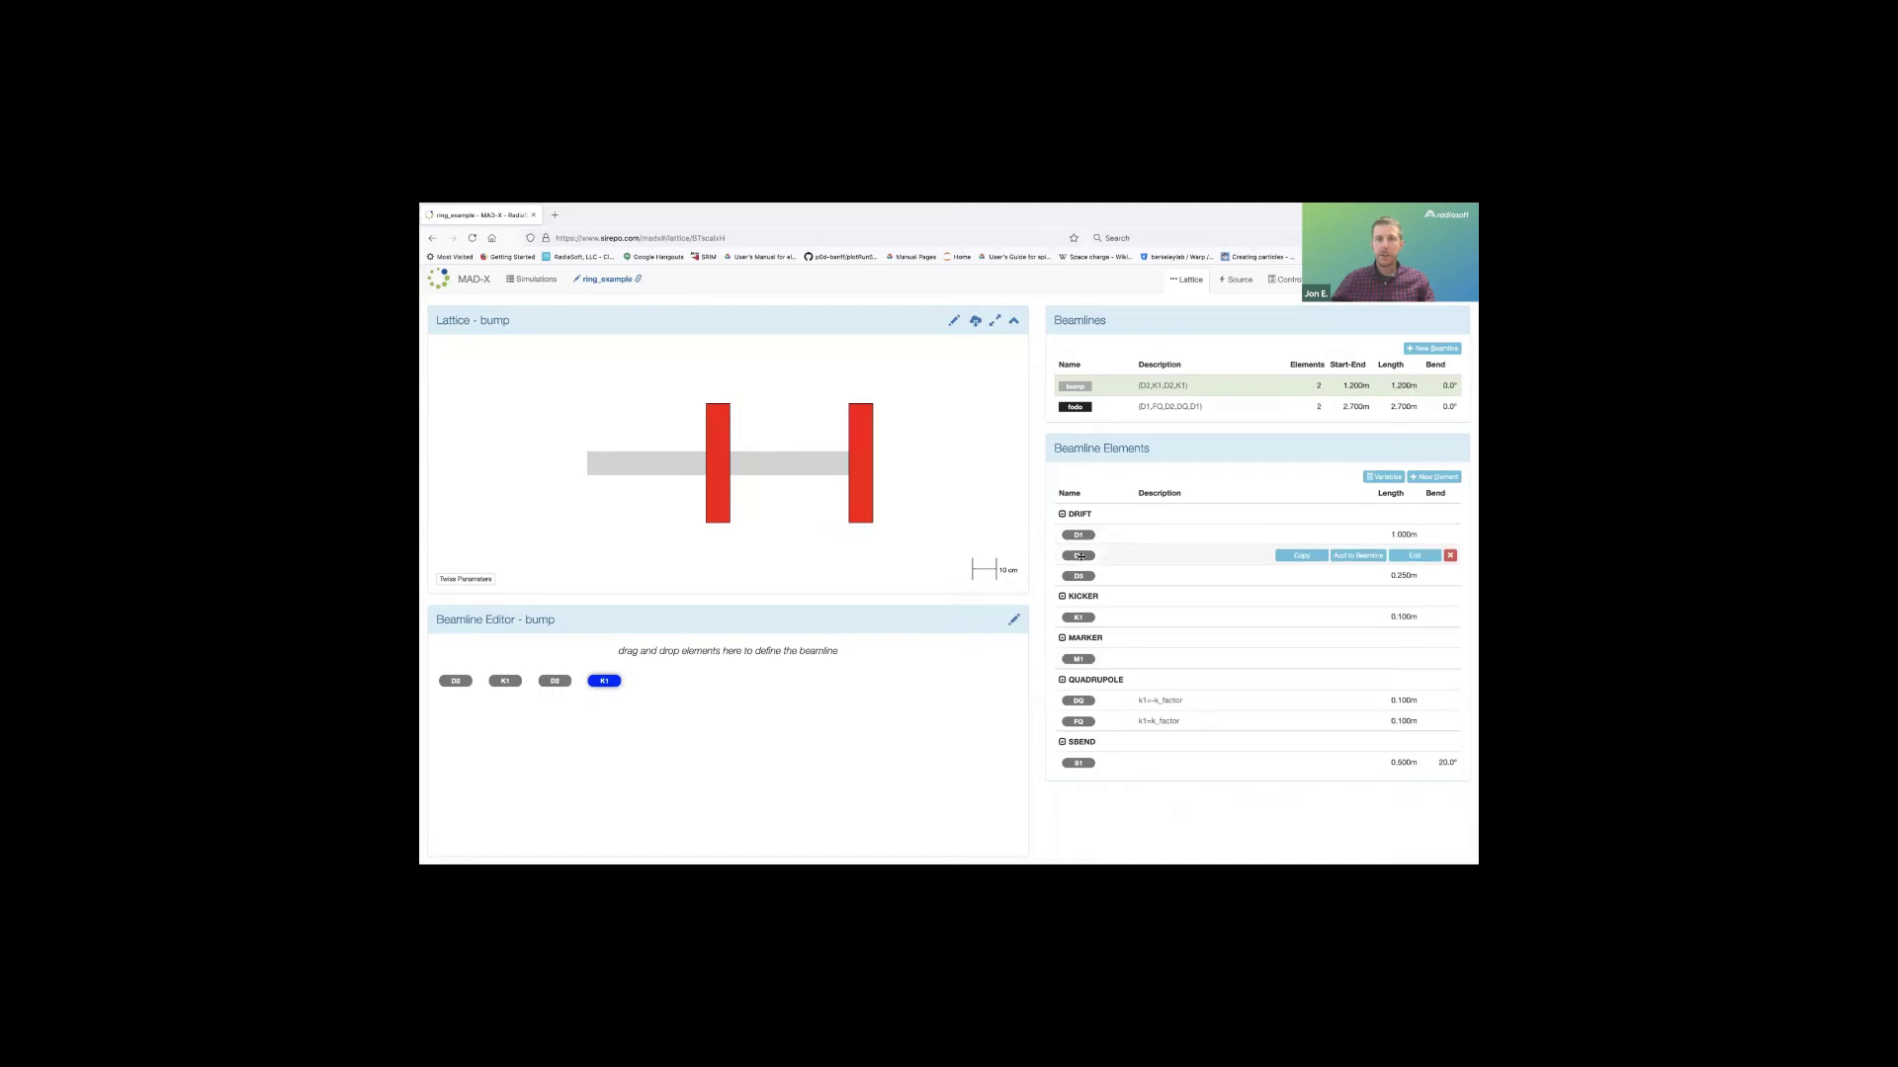
drag(1080, 556, 653, 681)
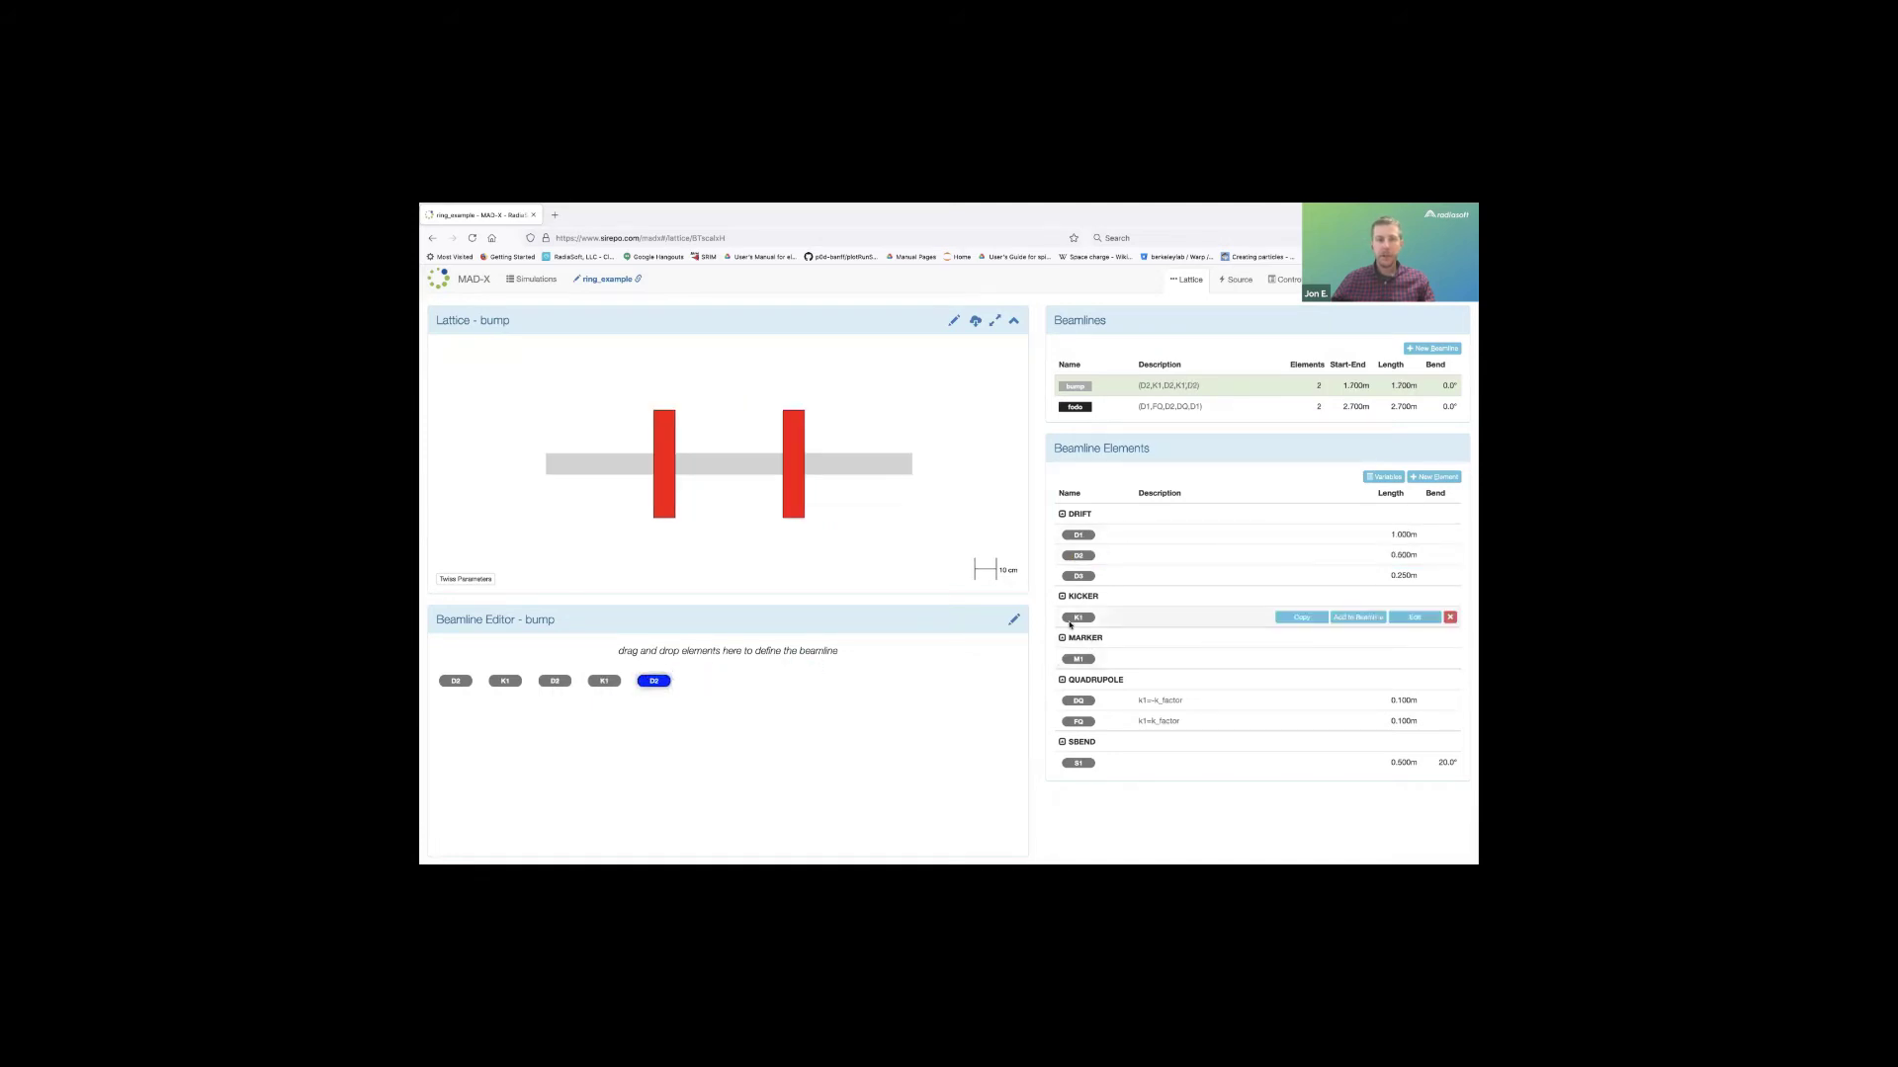
drag(1072, 619, 703, 680)
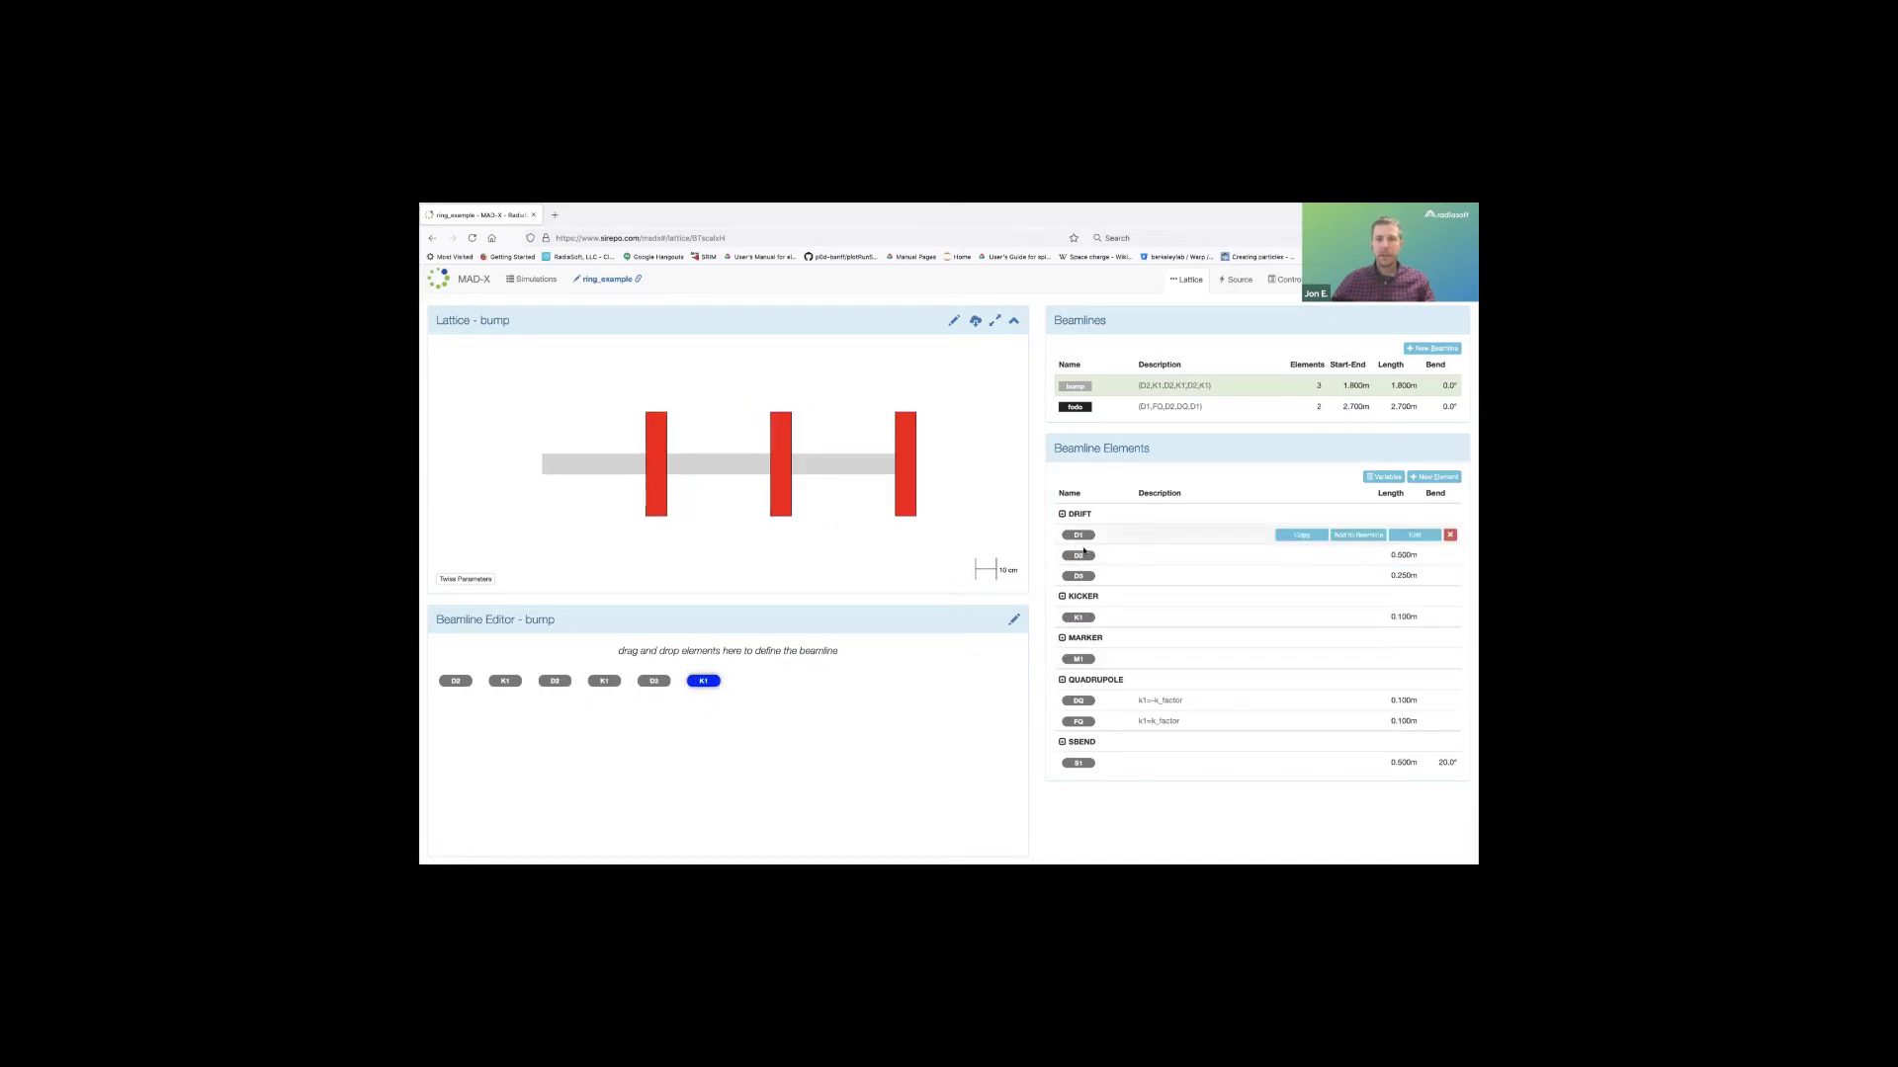
drag(1078, 556, 755, 684)
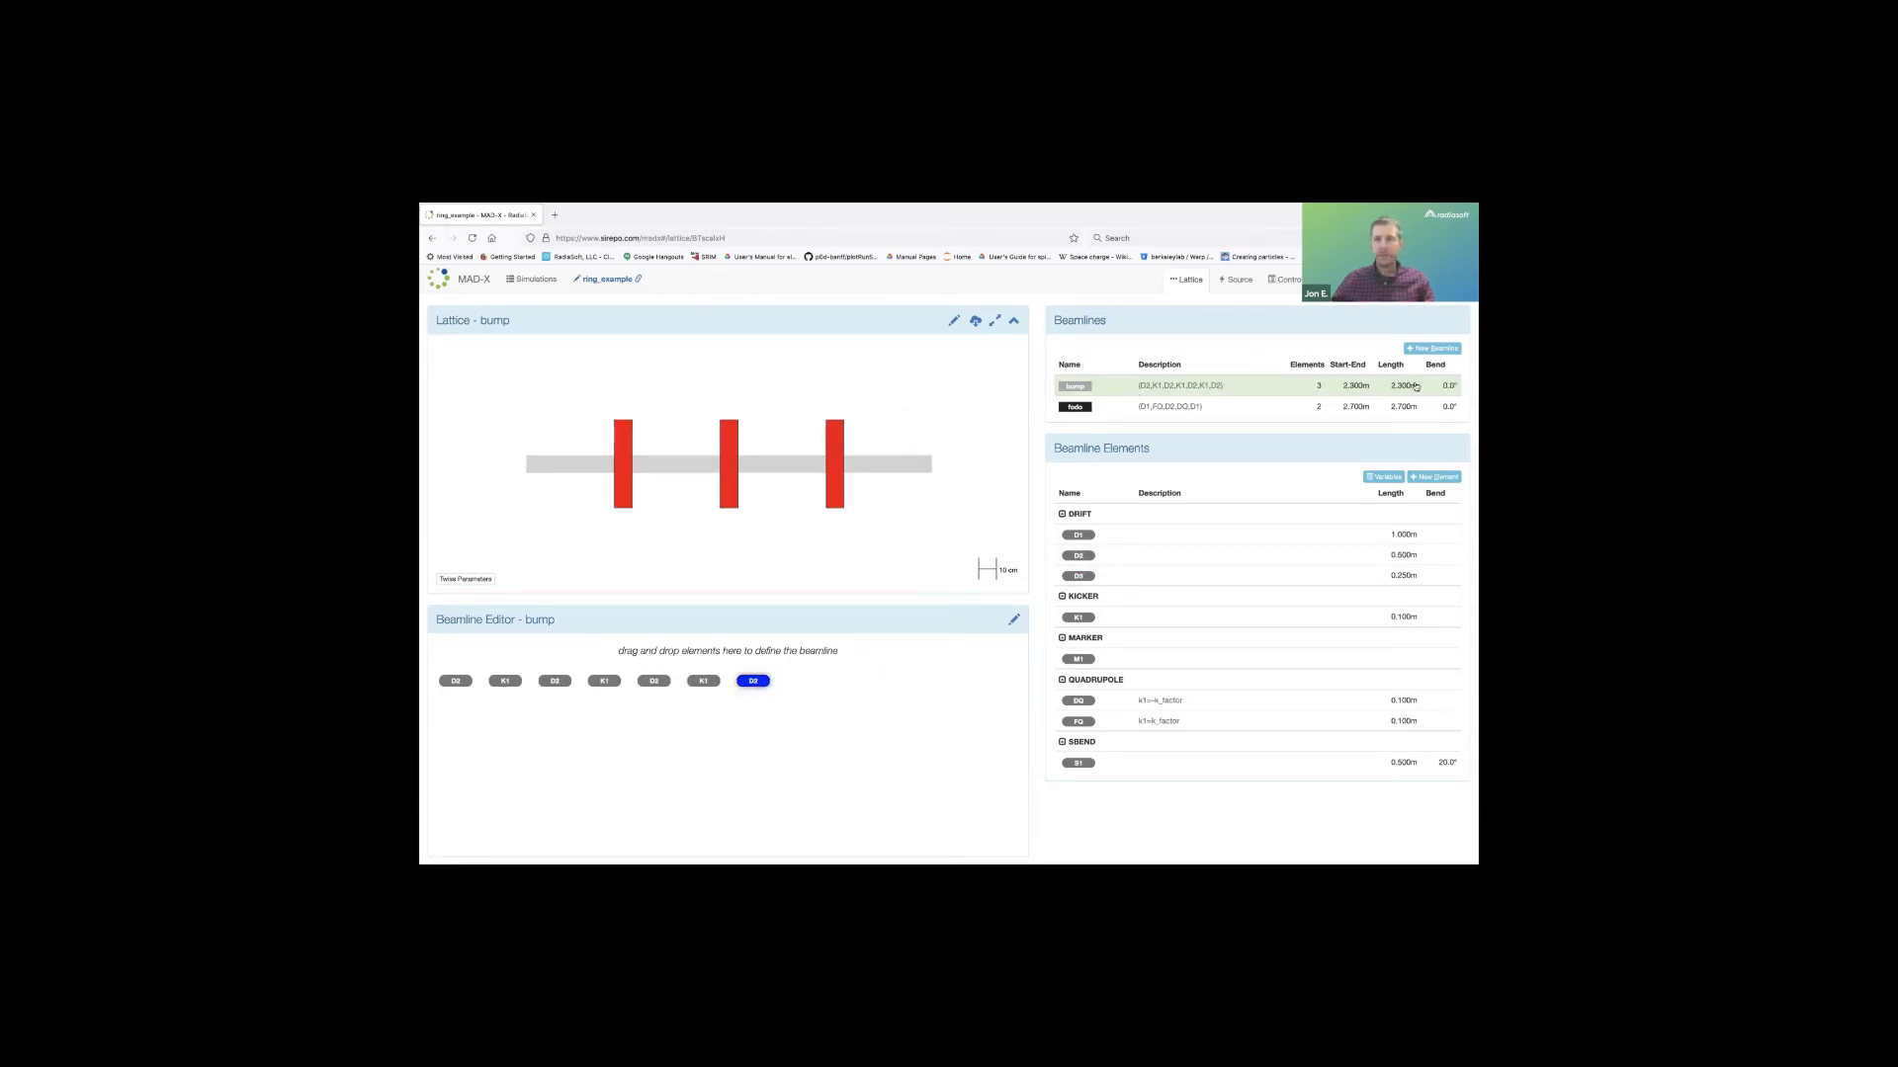
Create a beamline named sector_a consisting of the fodo beamline, the bend B1 and fodo again.
mouse_move(1186, 401)
click(1433, 348)
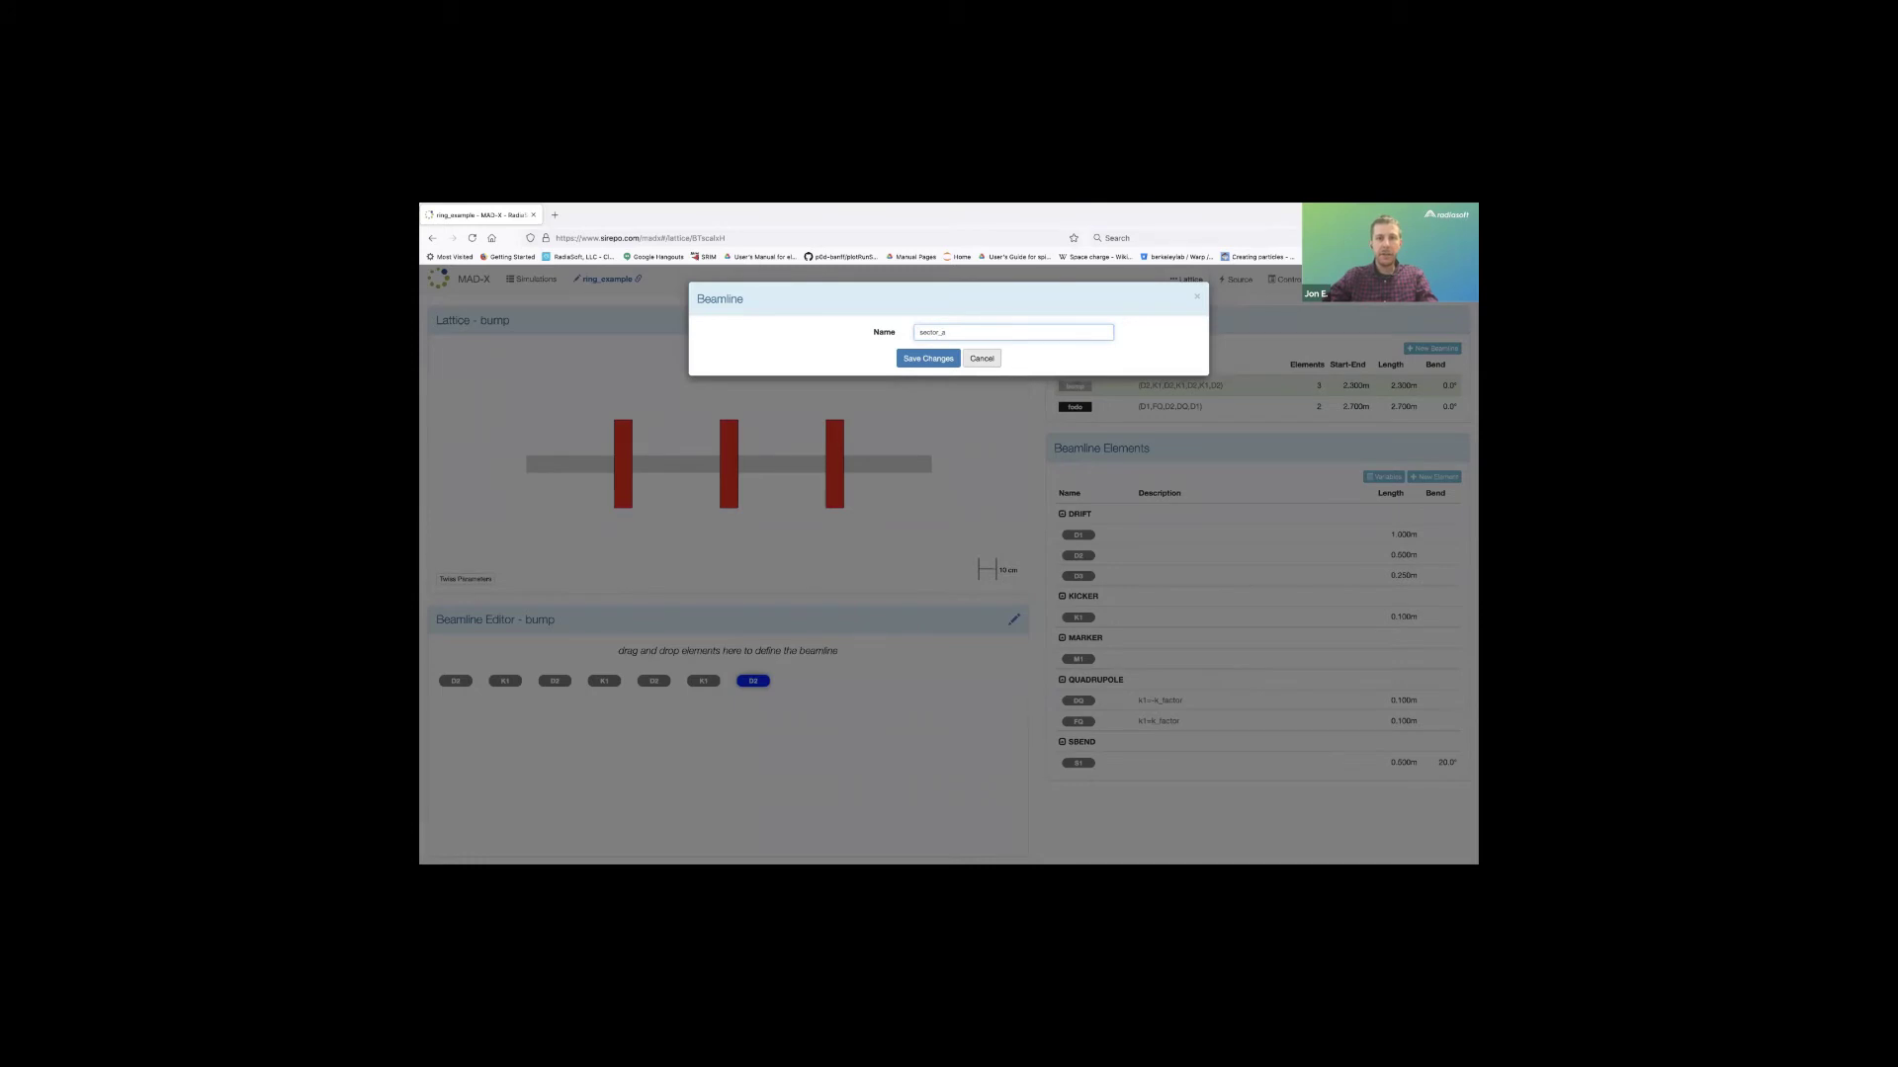
key(Return)
drag(1075, 408, 472, 684)
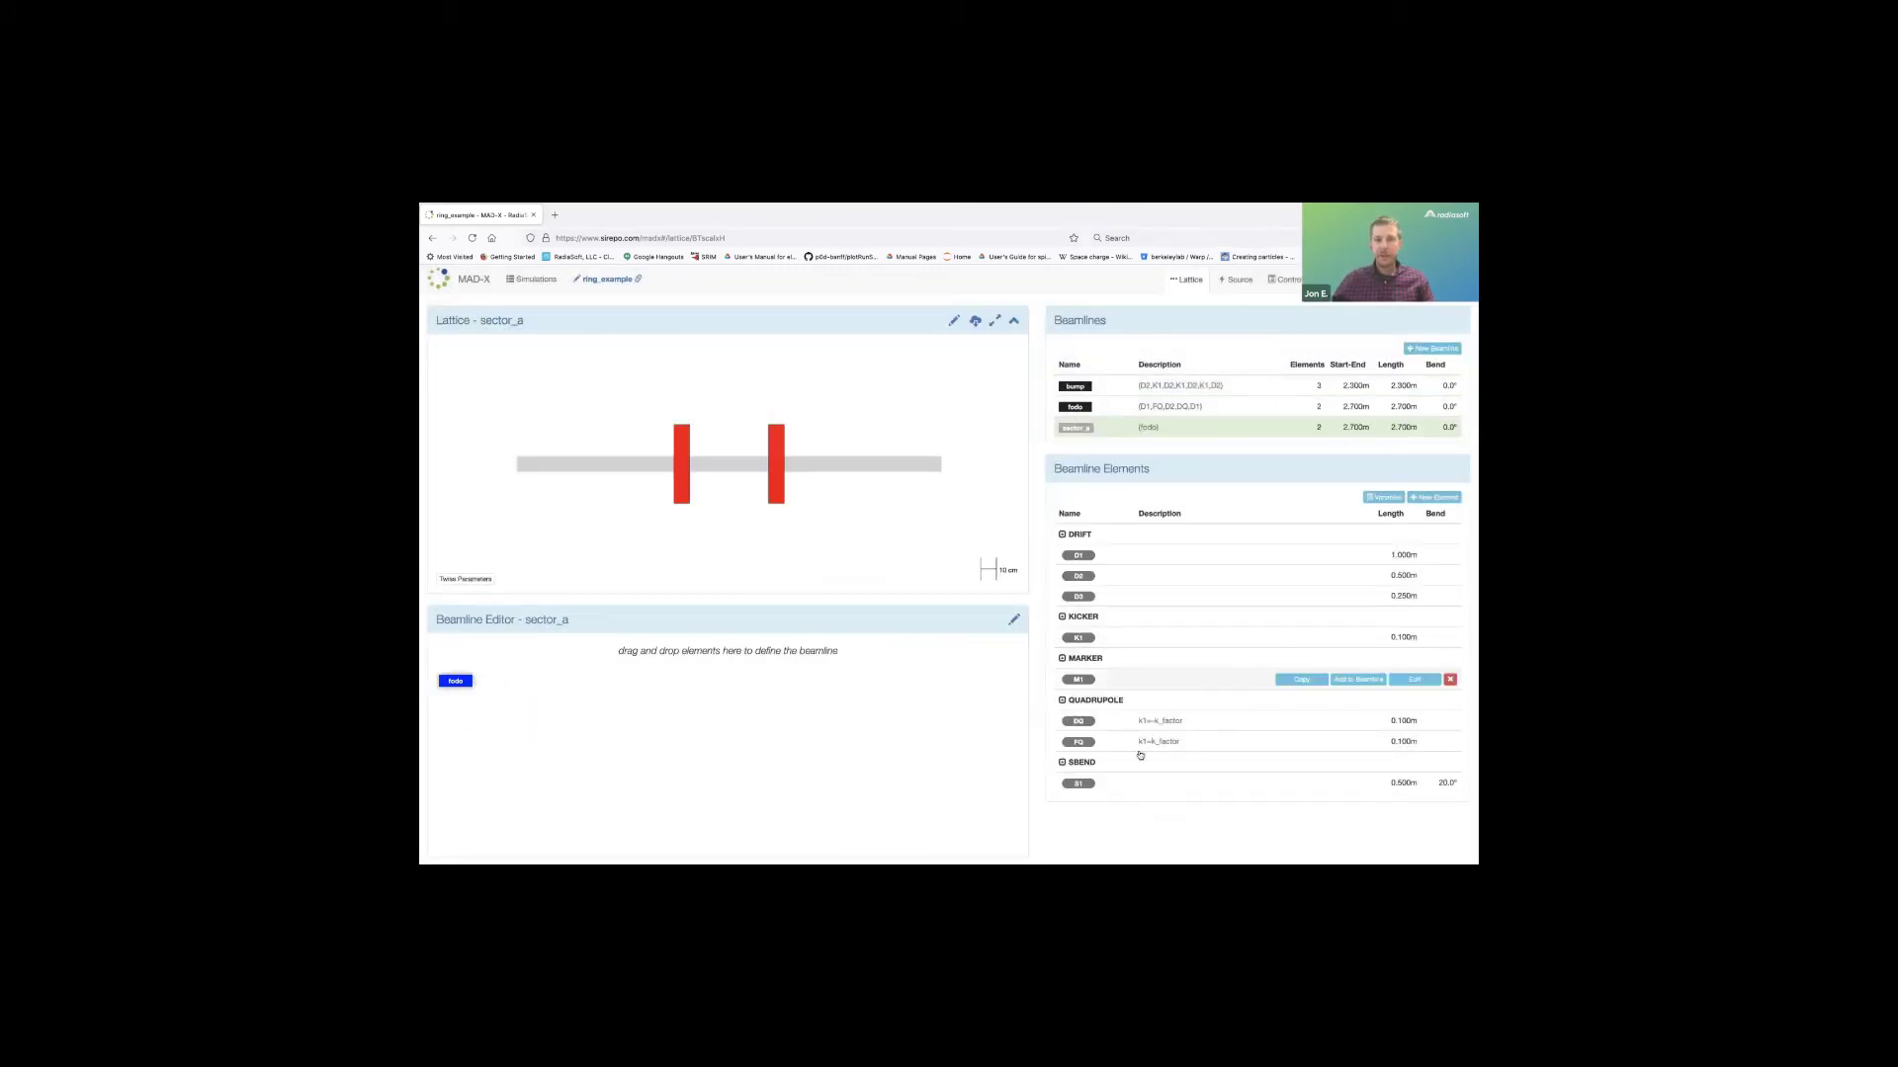
drag(1078, 783, 500, 682)
click(1358, 406)
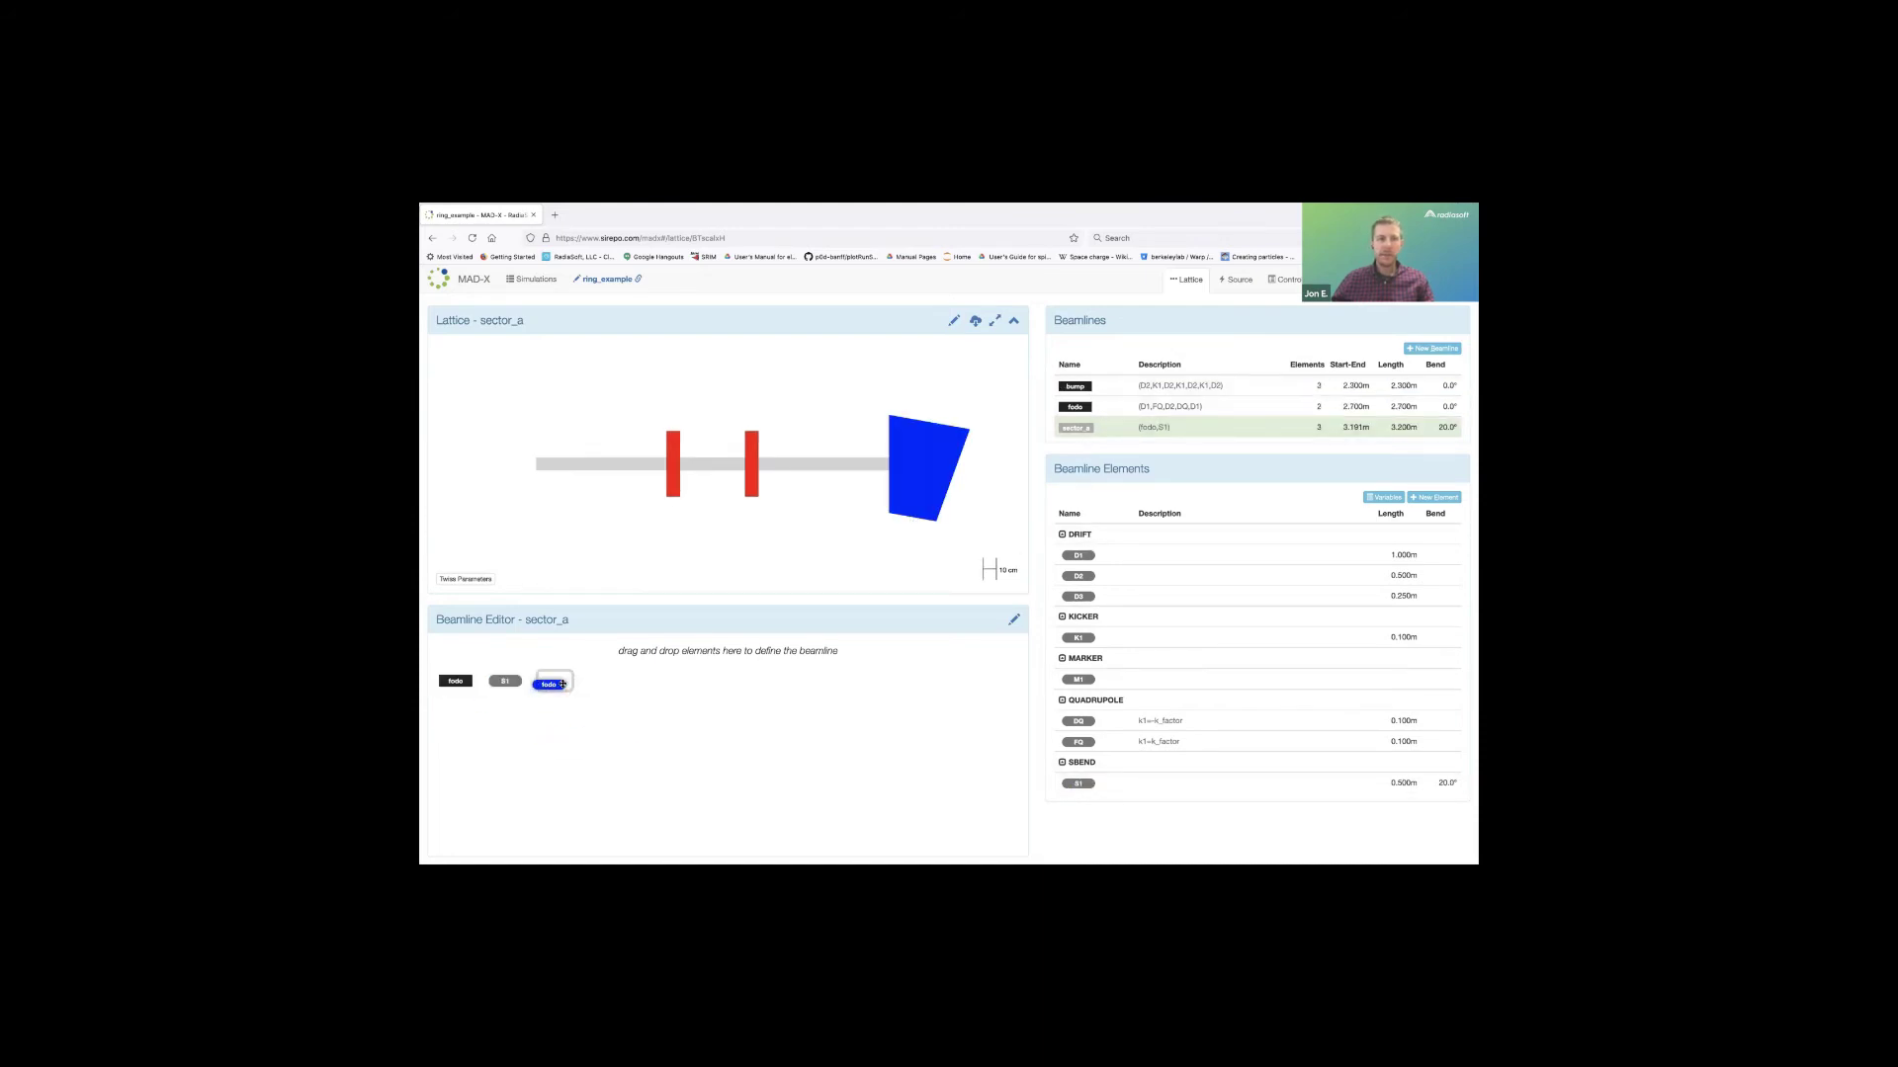
Create a new beamline named sector_b.
click(1433, 350)
text(seco)
text(tor_b)
click(942, 360)
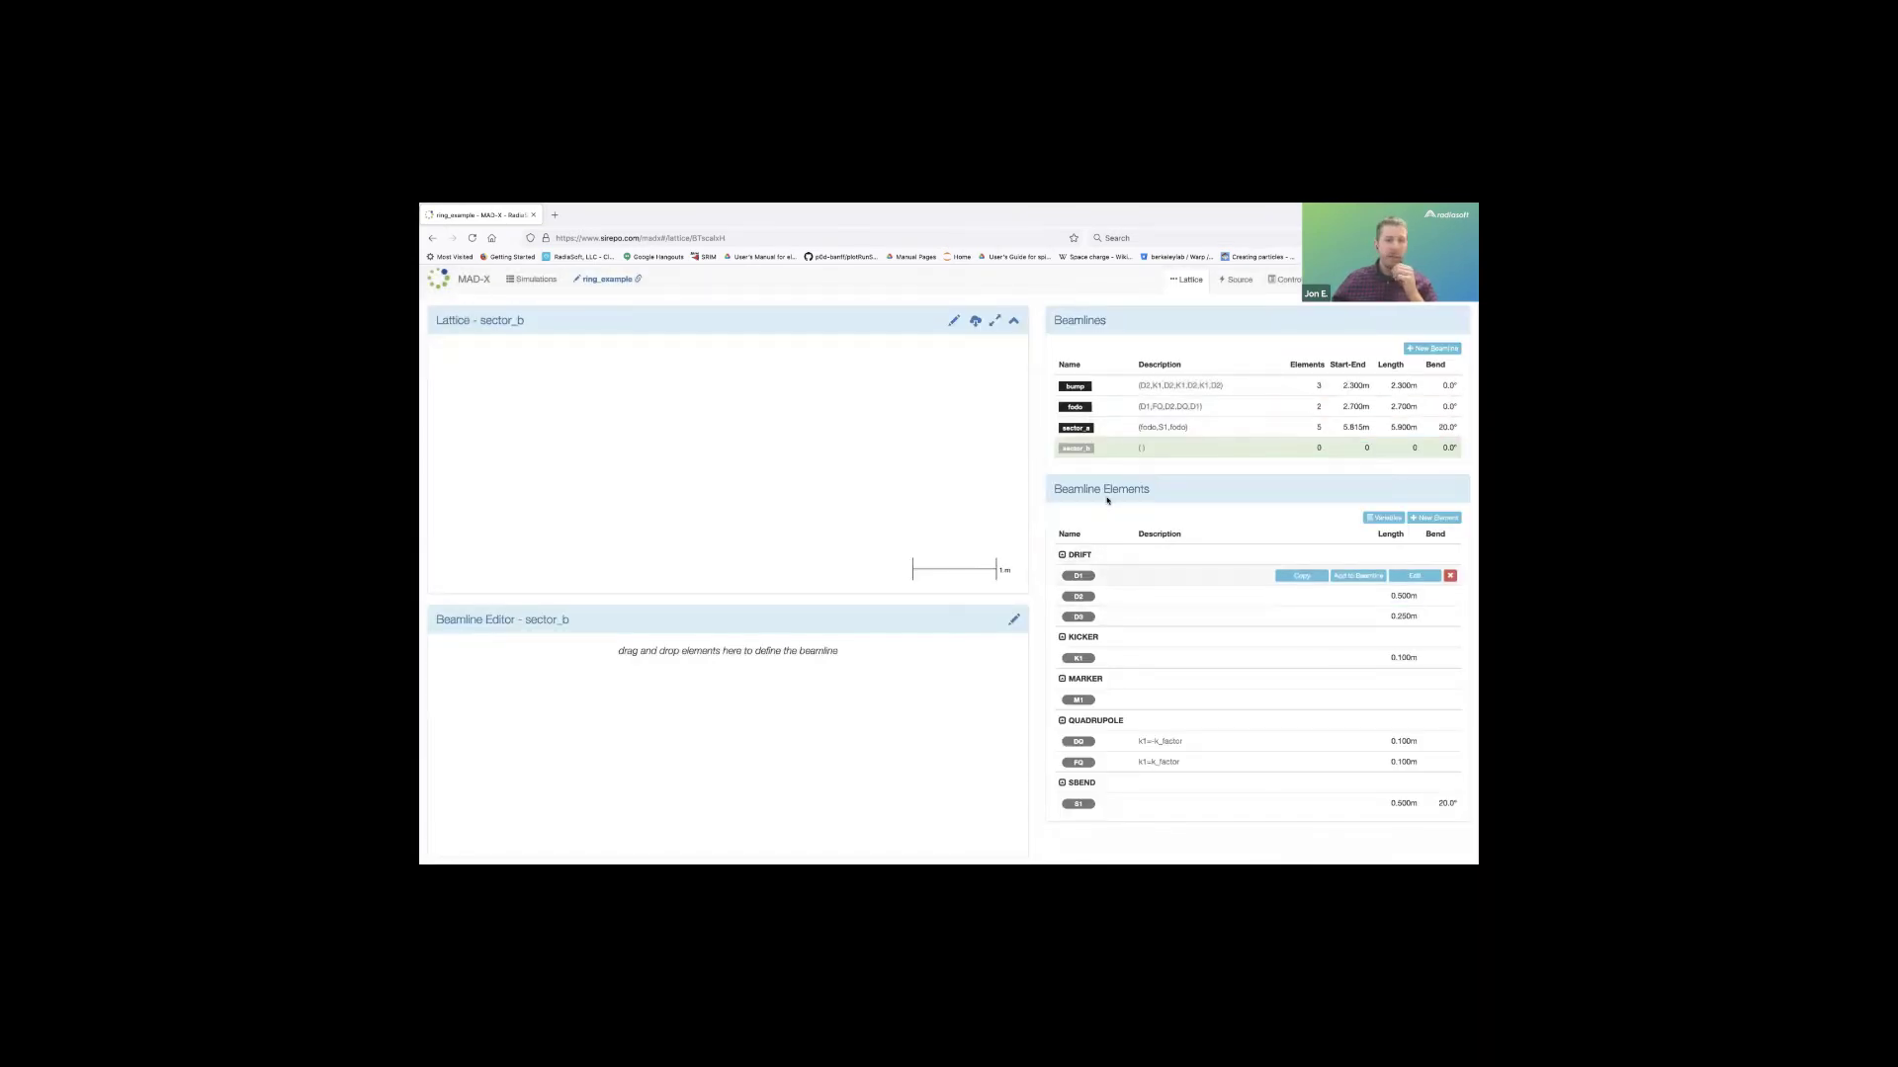
Add the fodo beamline, the bend B1 and a second fodo to sector_b.
drag(583, 658, 568, 664)
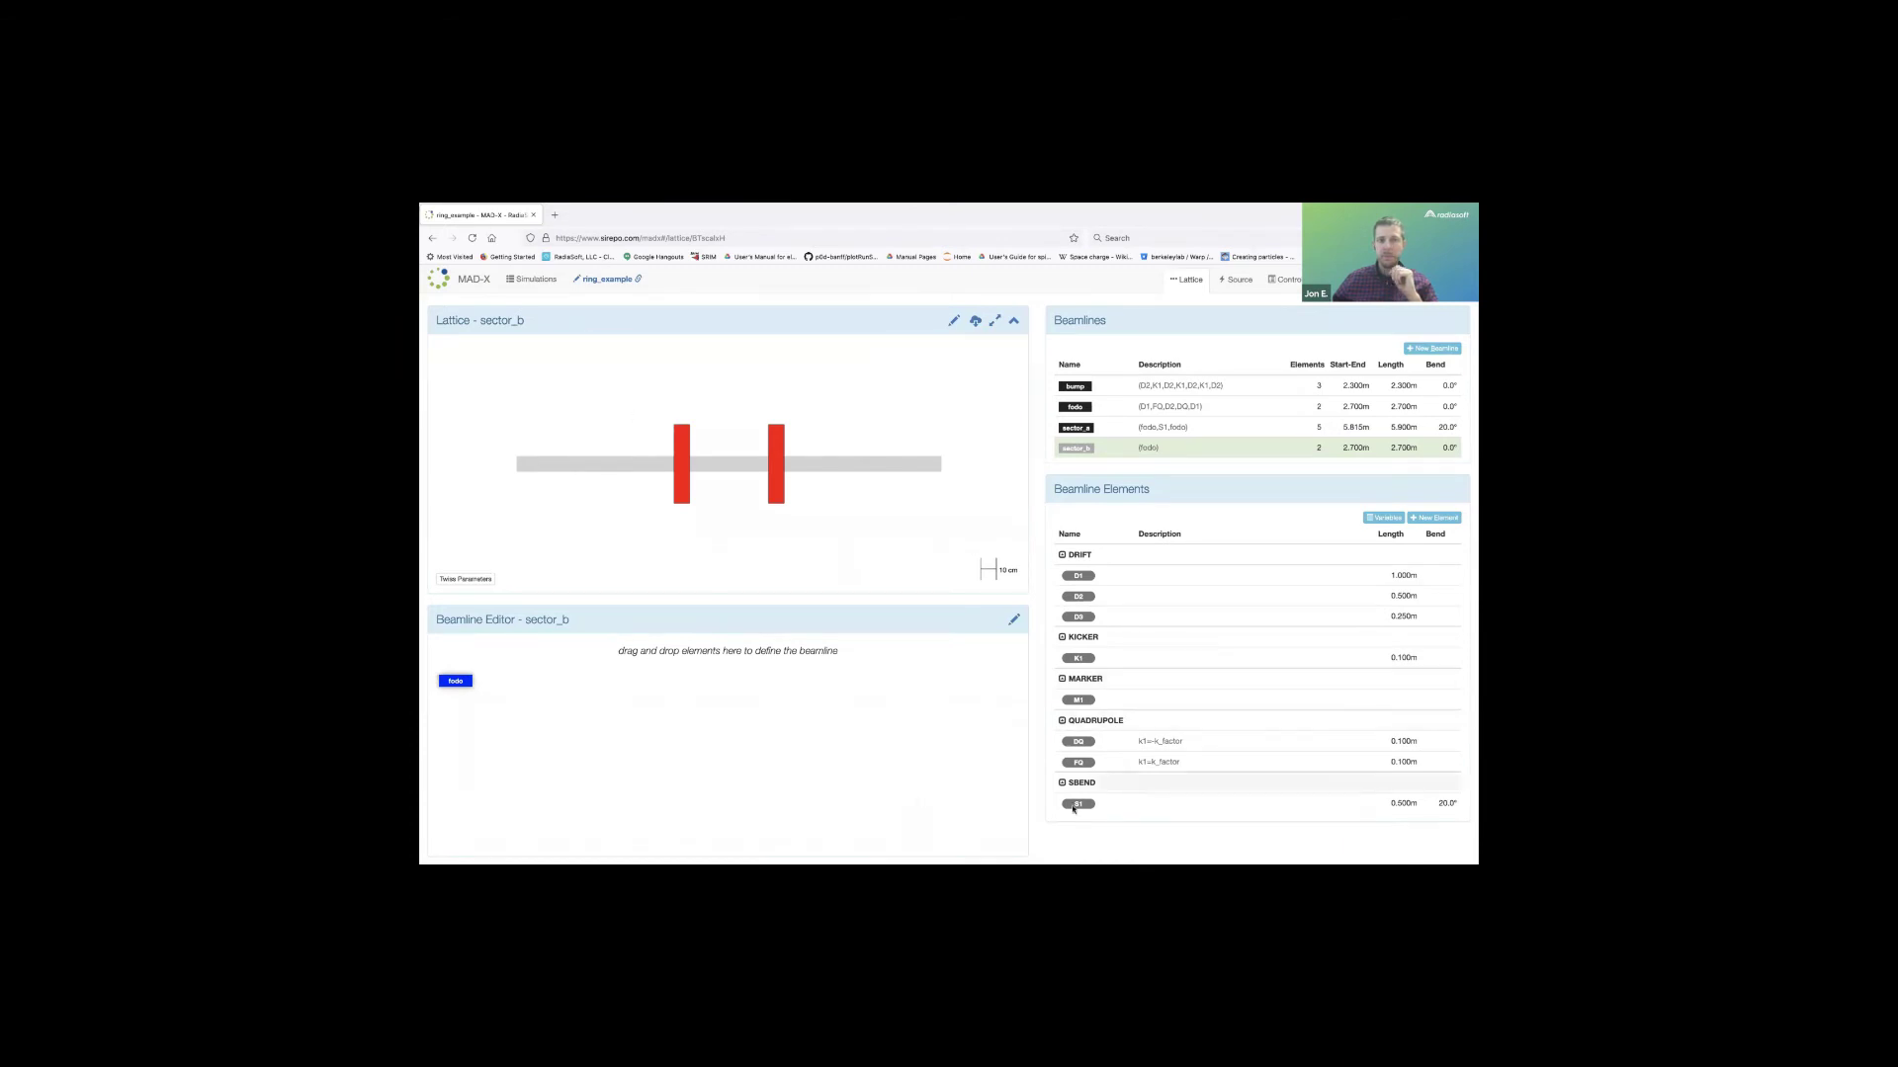
drag(1079, 803, 636, 668)
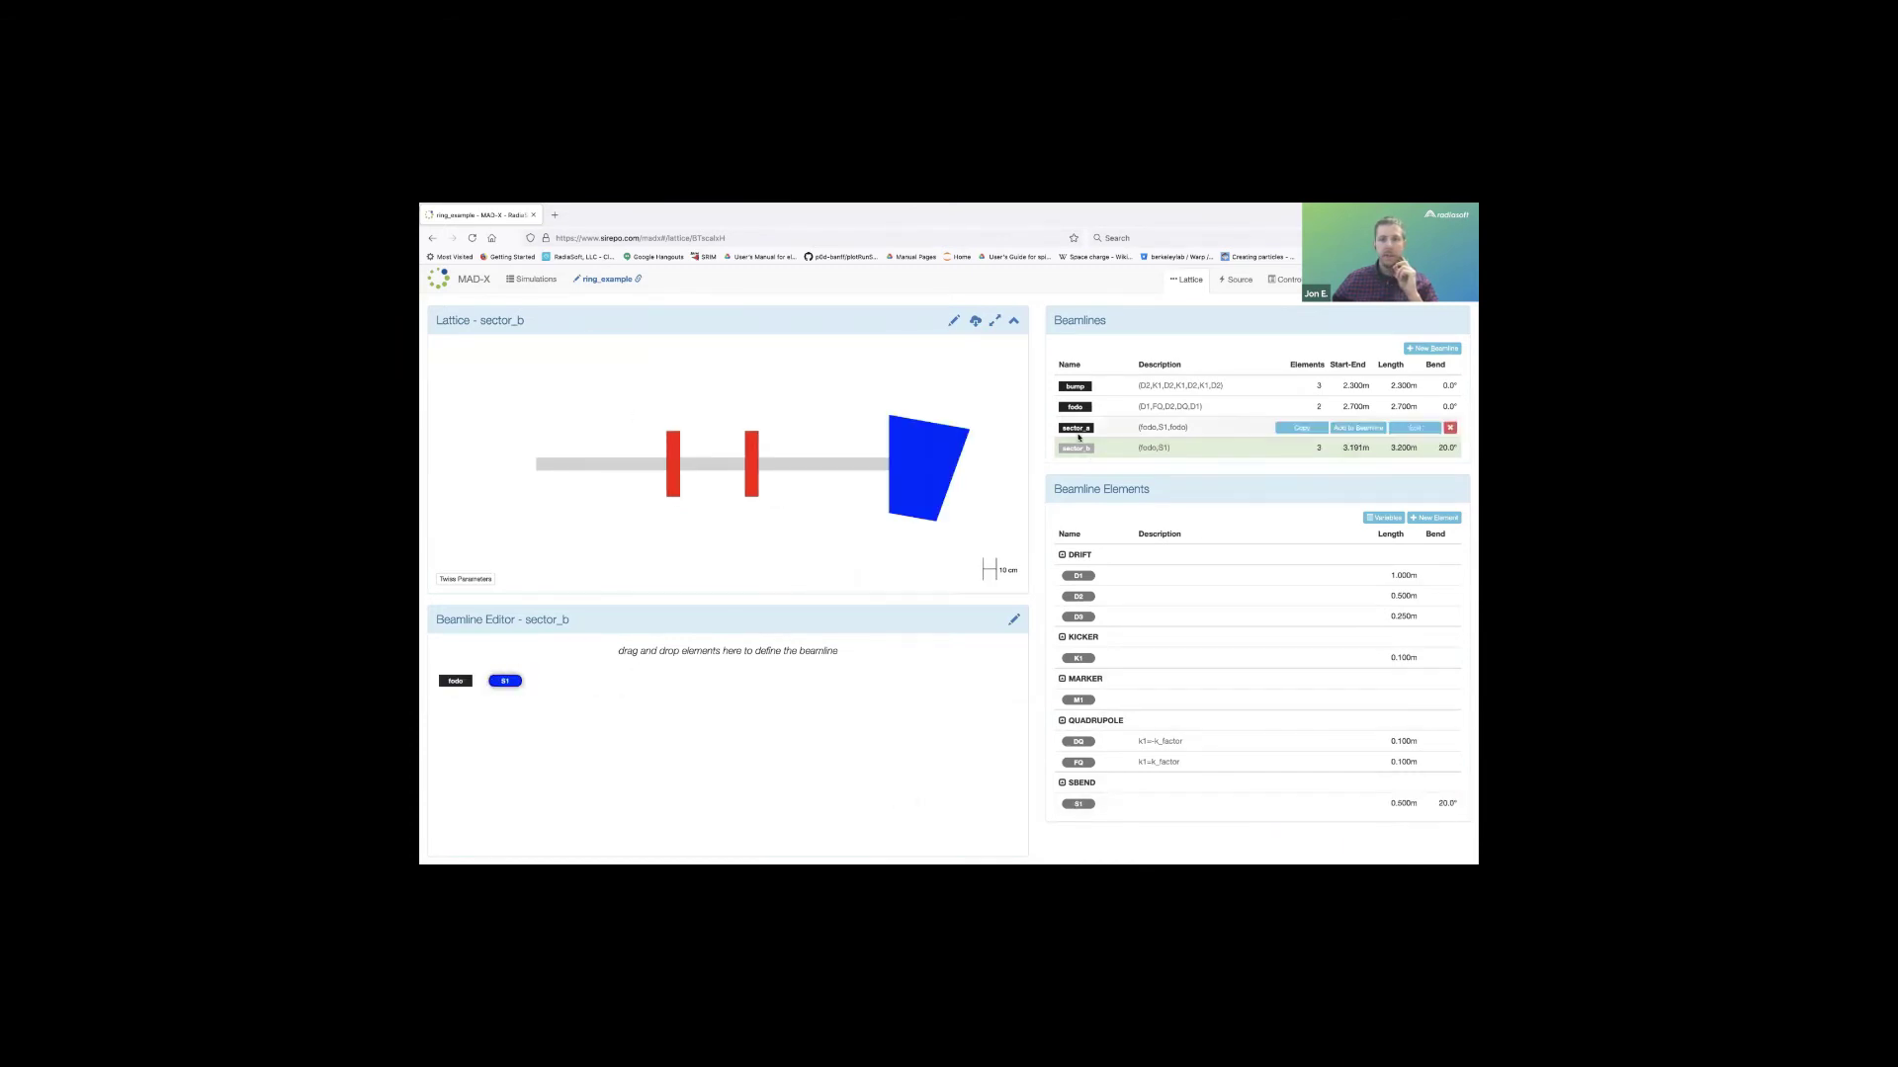
drag(1075, 407, 559, 668)
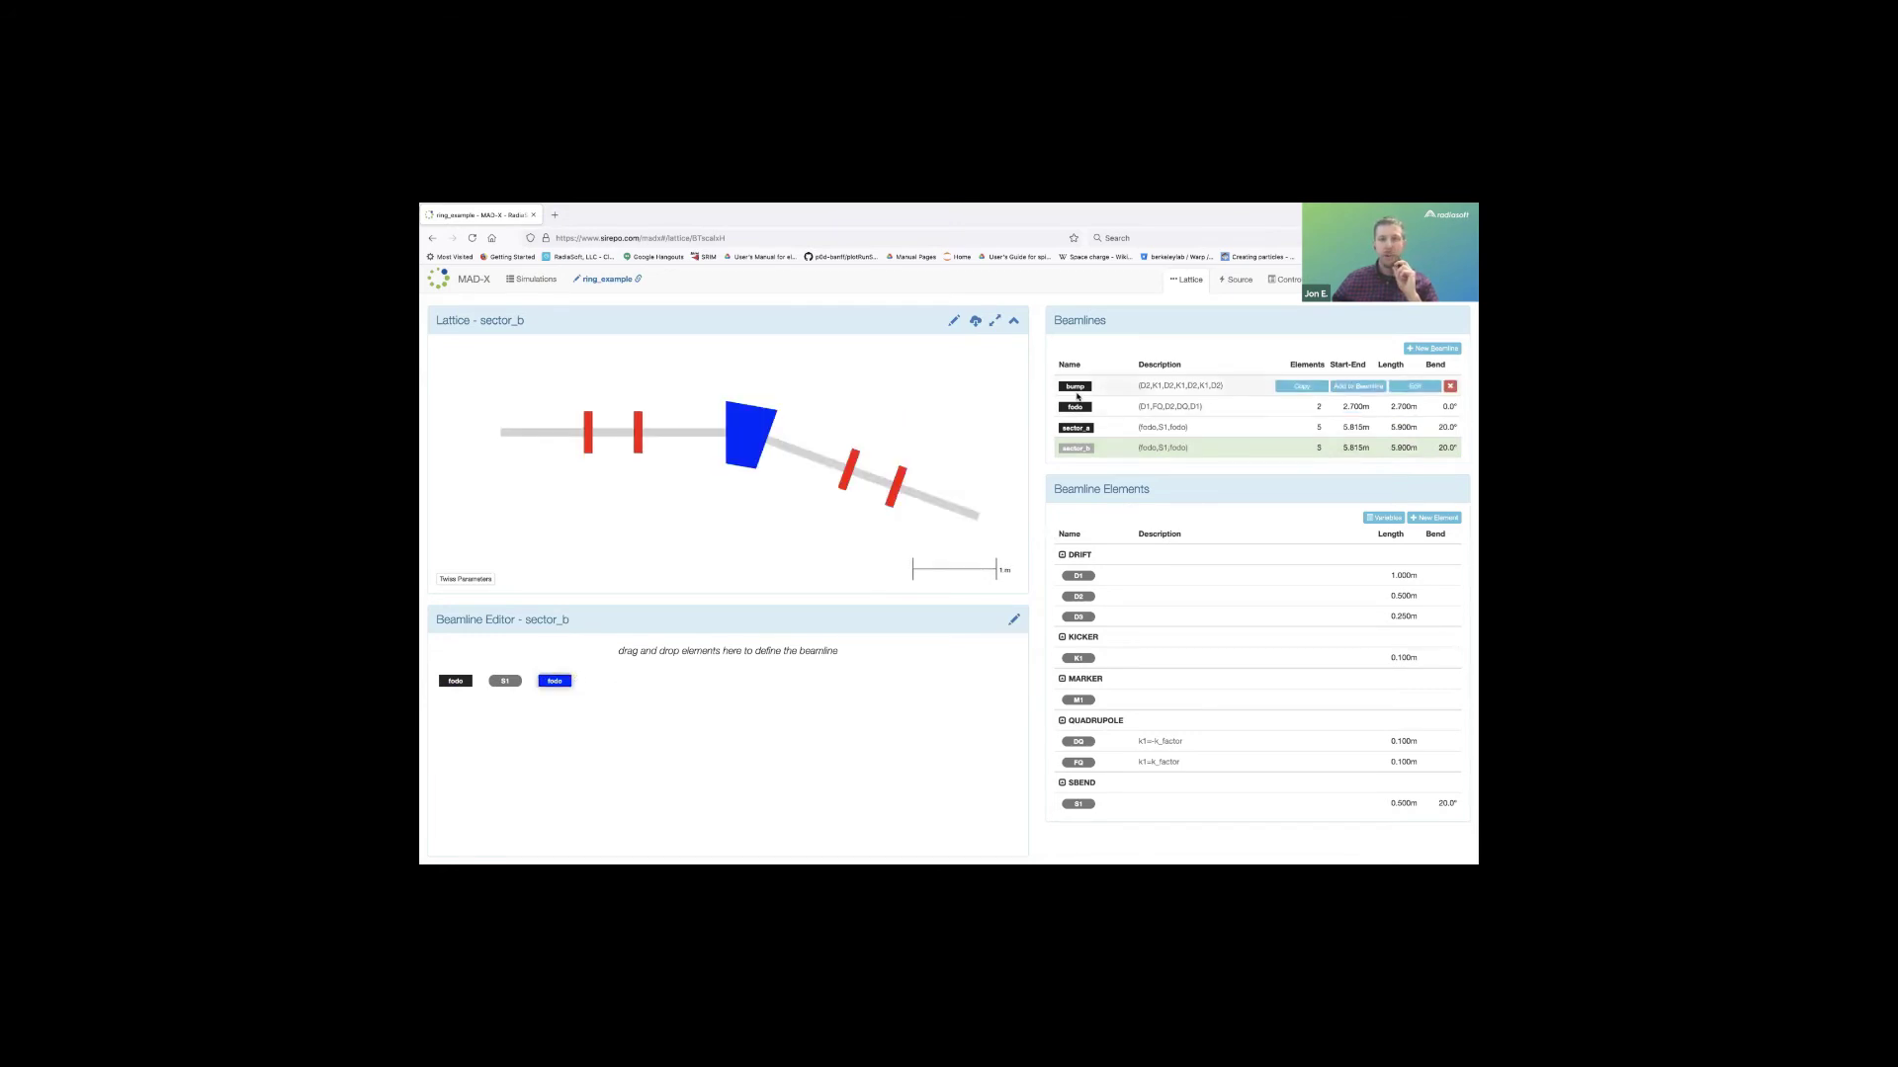
Append the bump beamline to the end of sector_b and create a new beamline named sector_c.
drag(1074, 387, 604, 680)
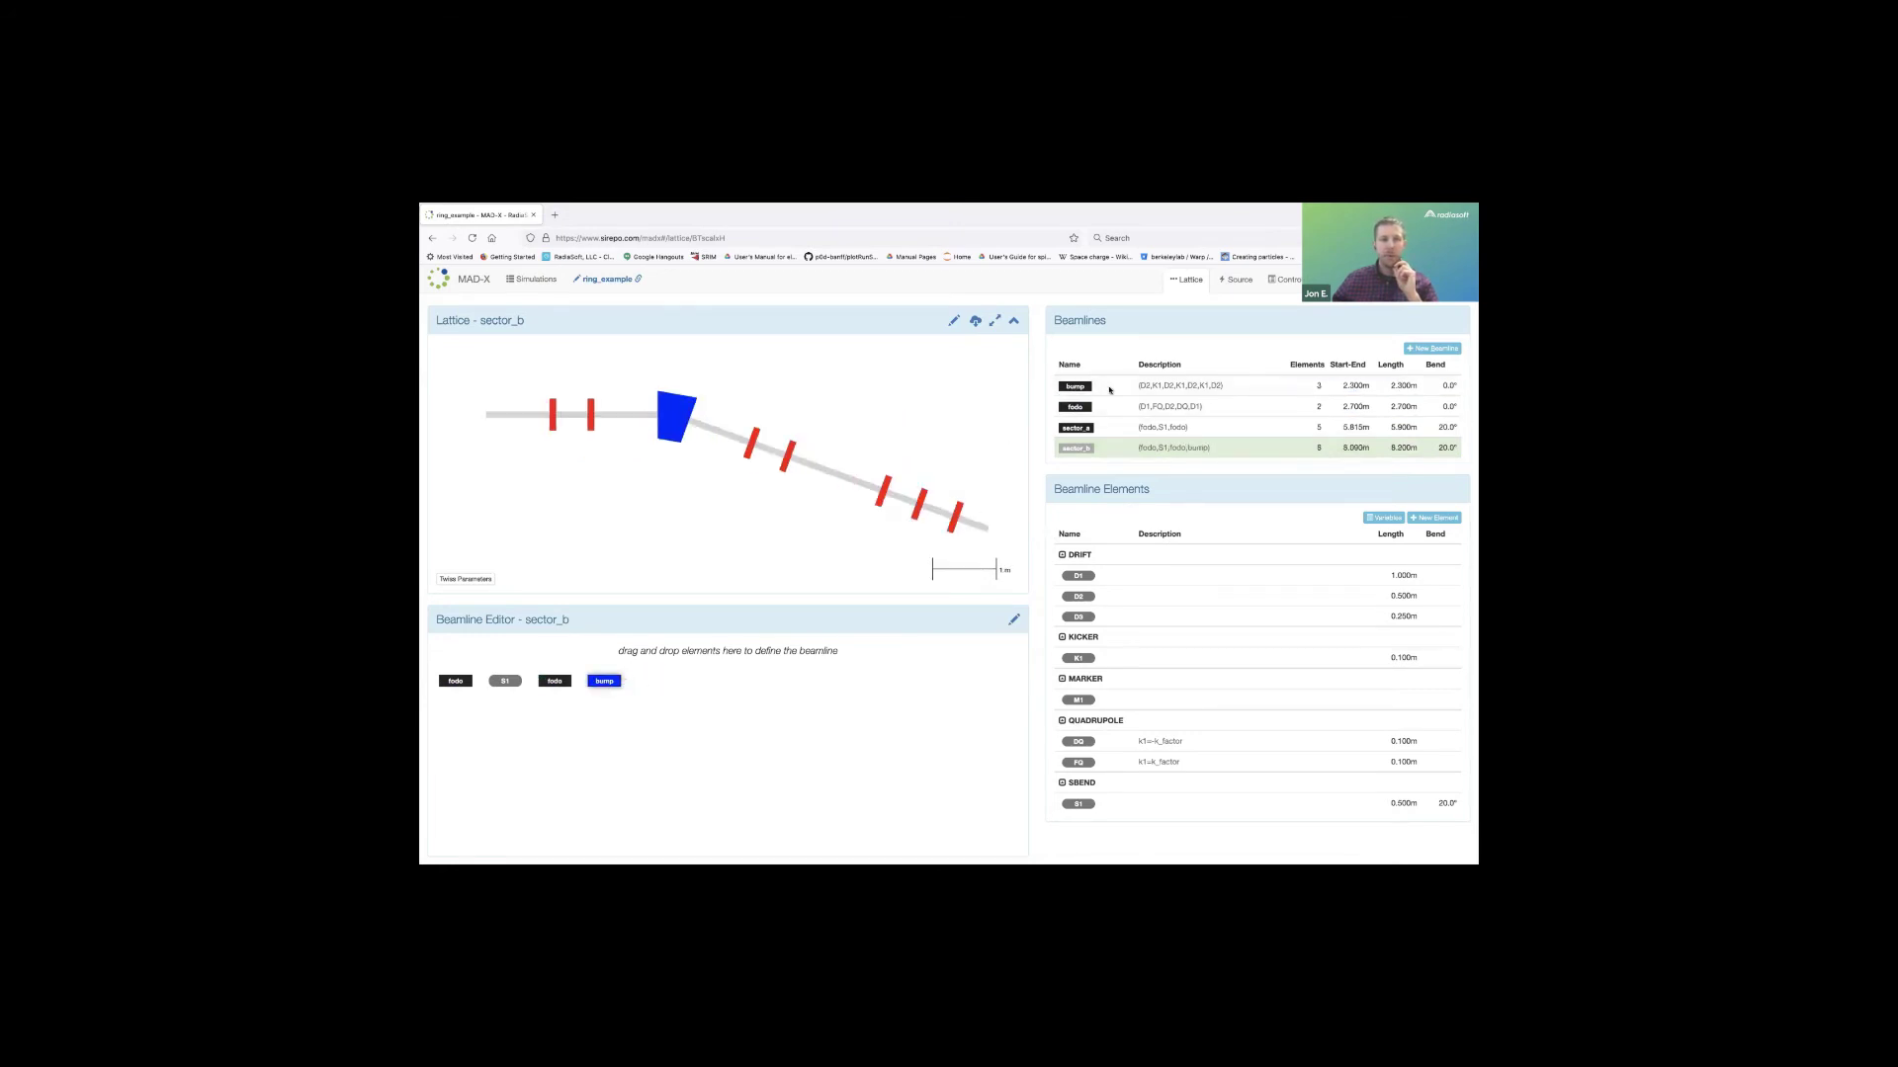
click(1424, 349)
text(sector_)
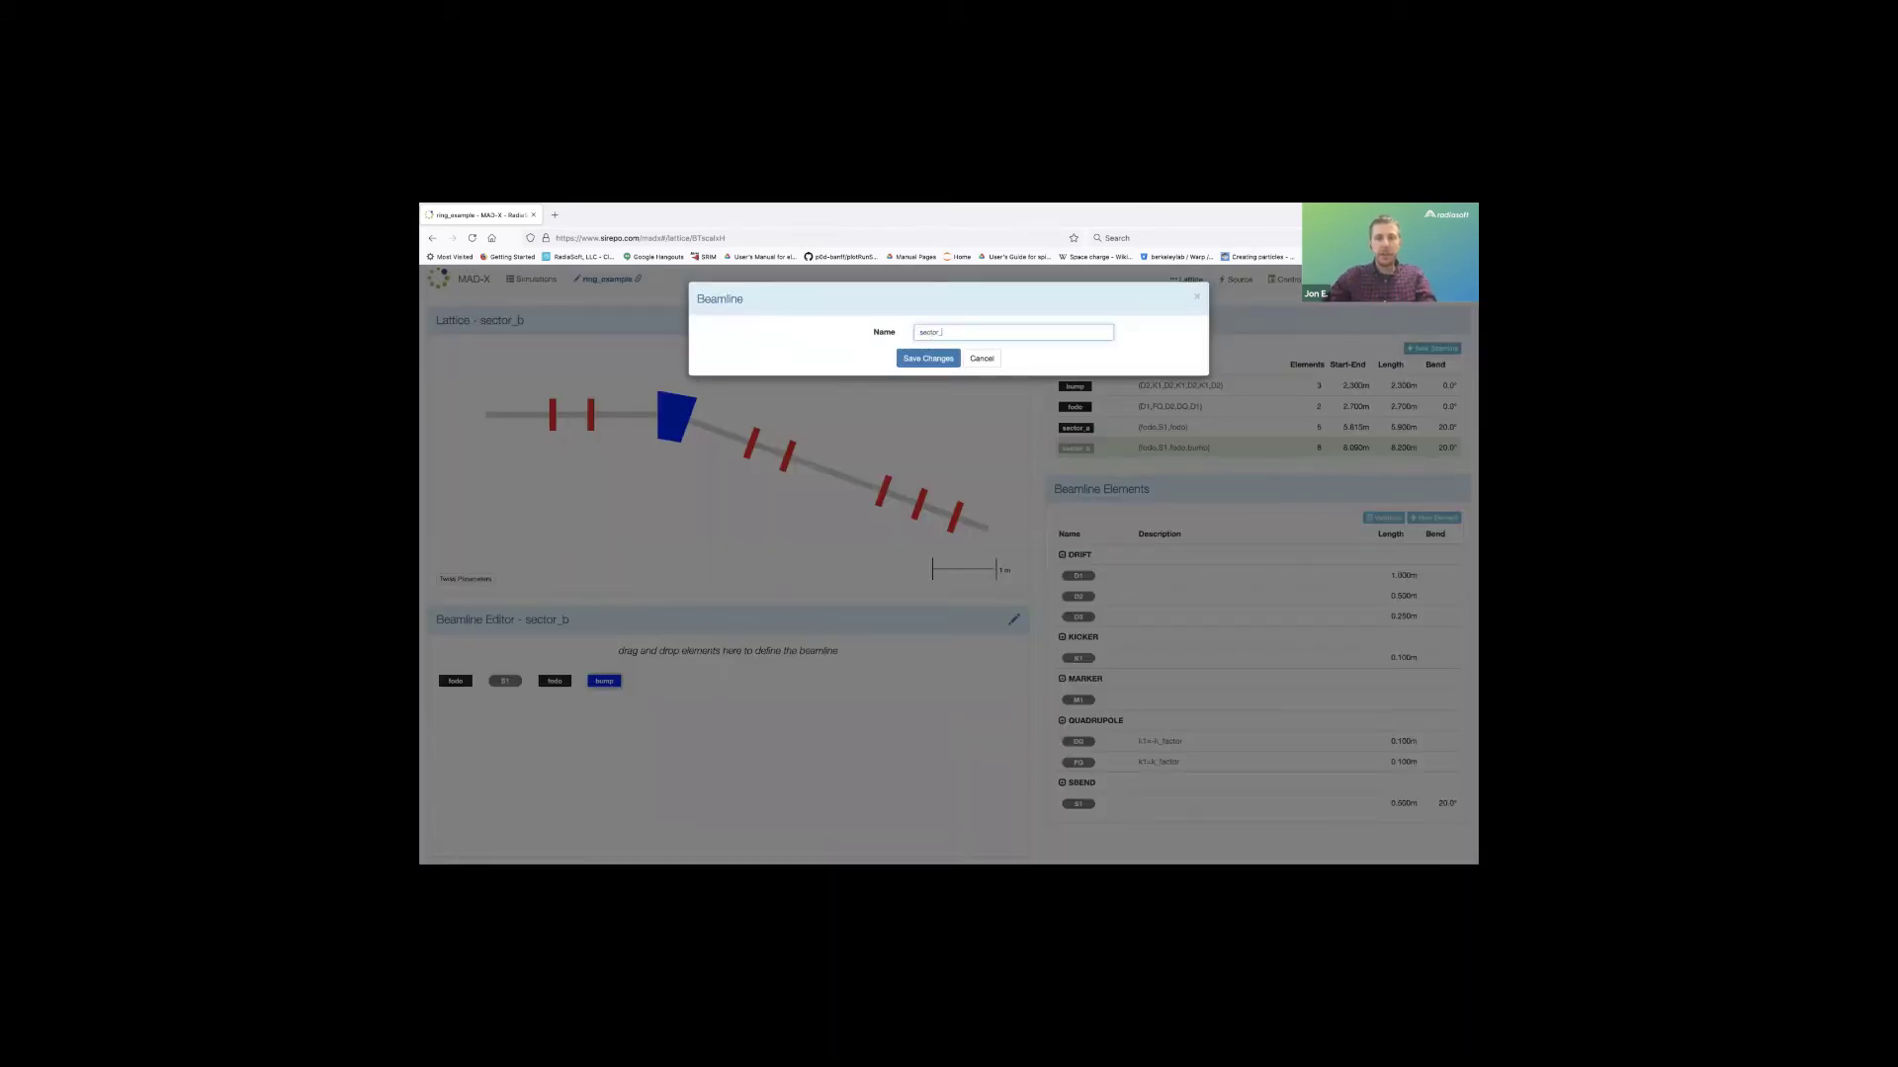
text(c)
key(Return)
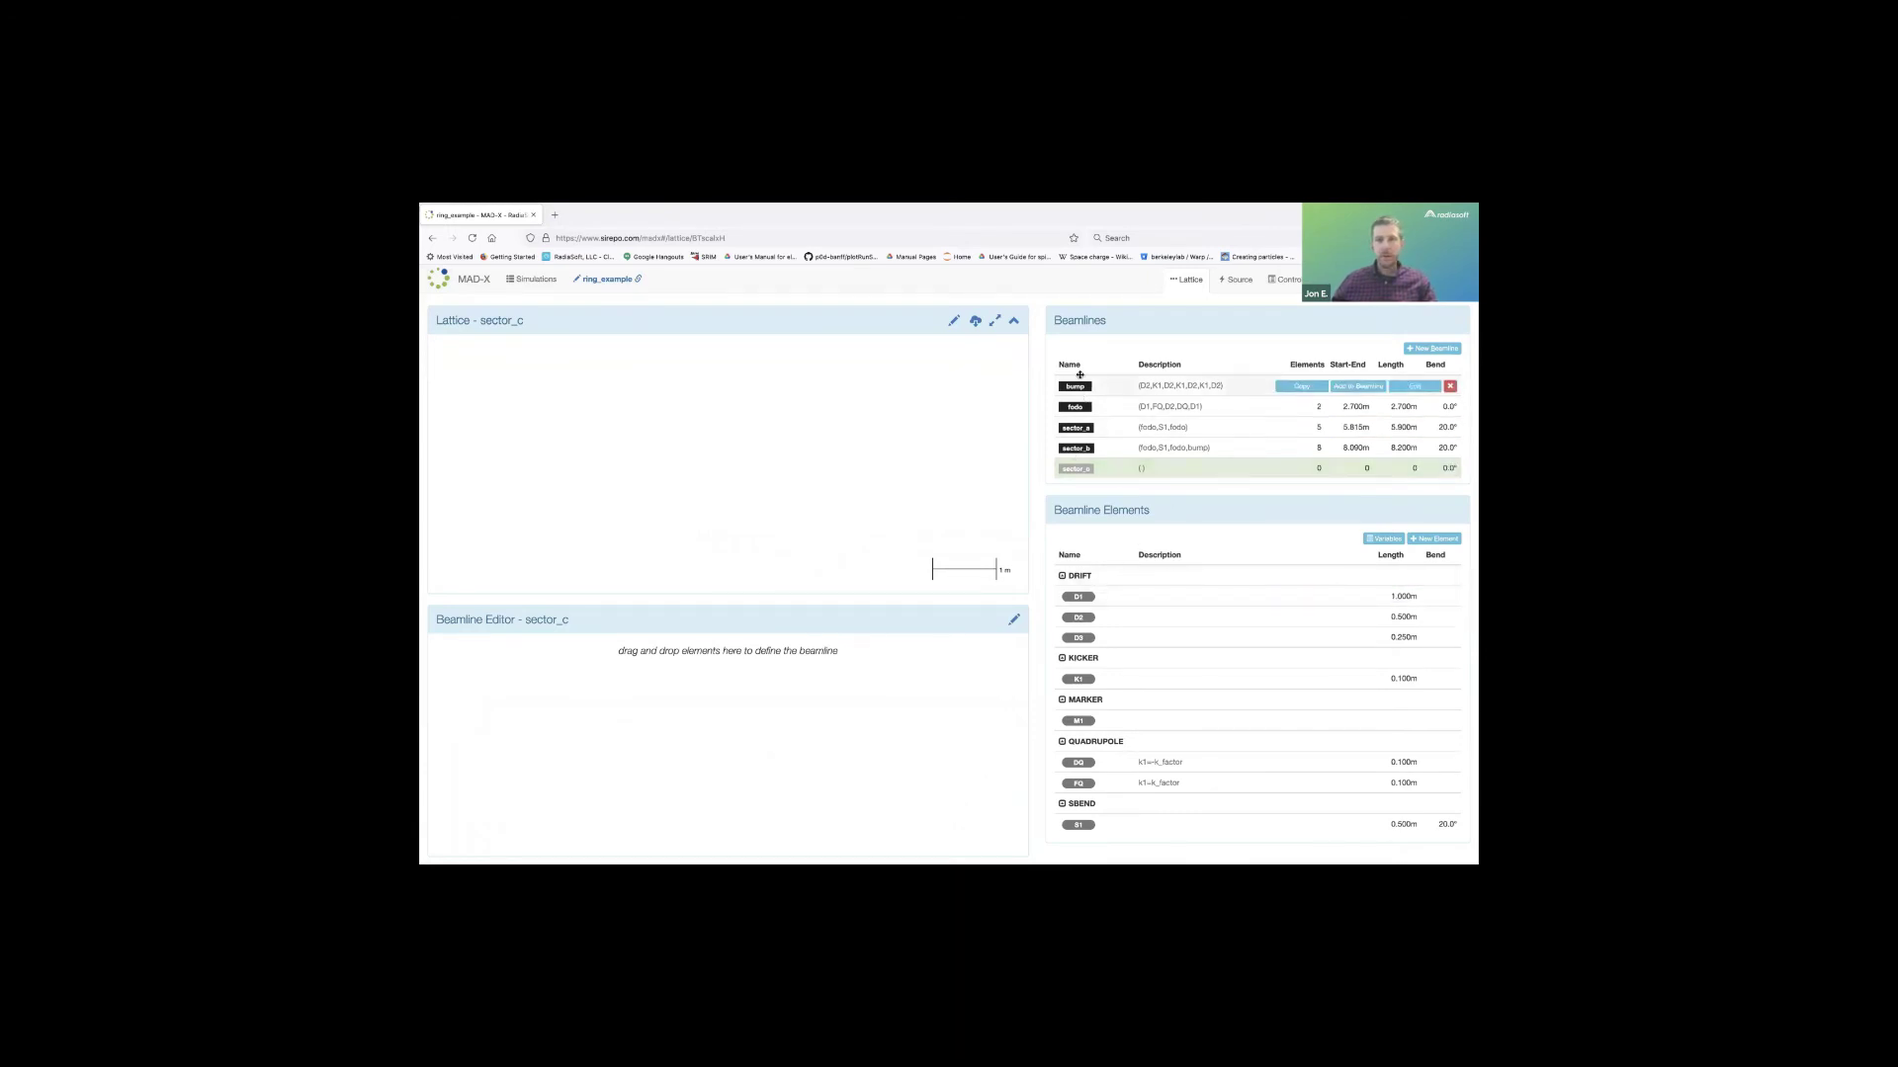
Fill sector_c with the fodo beamline, the bend B1, a second fodo and two D1 drifts.
drag(1075, 406, 460, 678)
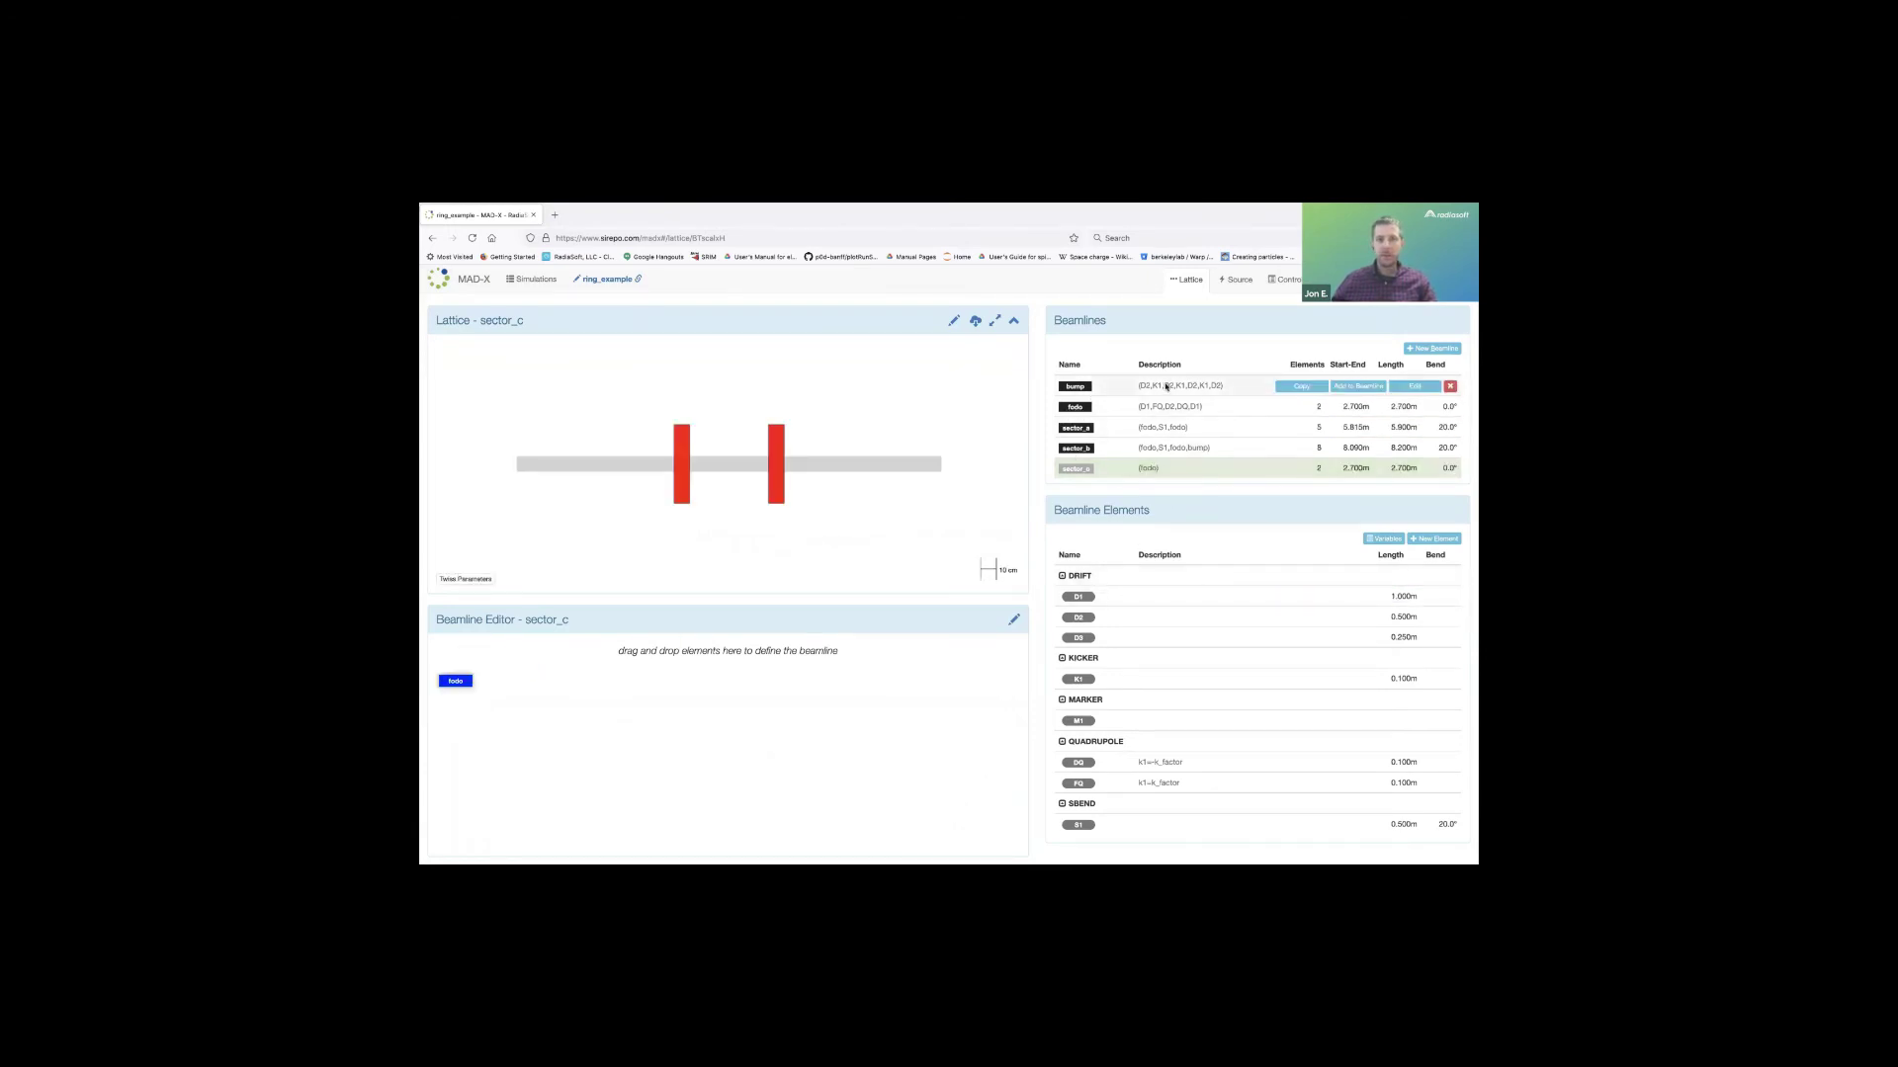
drag(1079, 824, 514, 680)
drag(1076, 406, 557, 680)
drag(1078, 596, 642, 685)
drag(1076, 597, 652, 682)
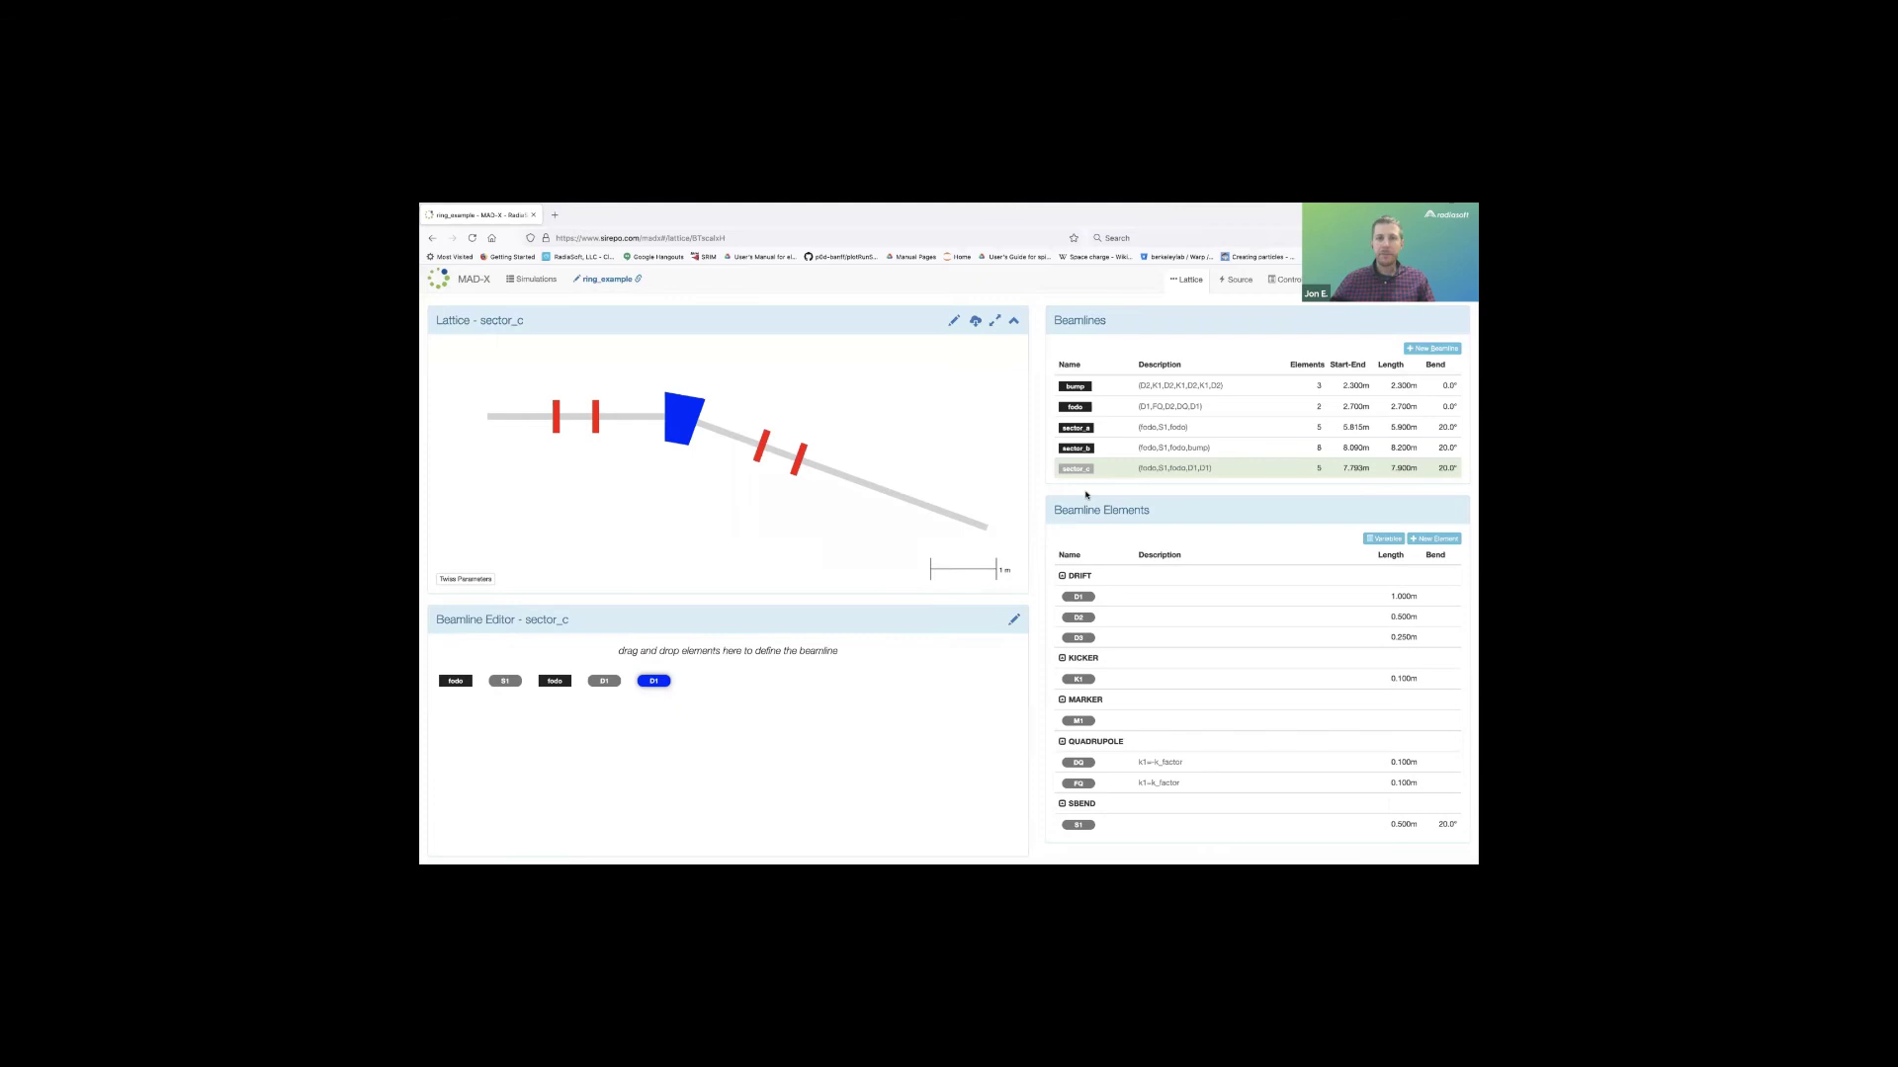
Create a beamline named arc consisting of sector_a, sector_b and sector_c in that order.
click(1432, 349)
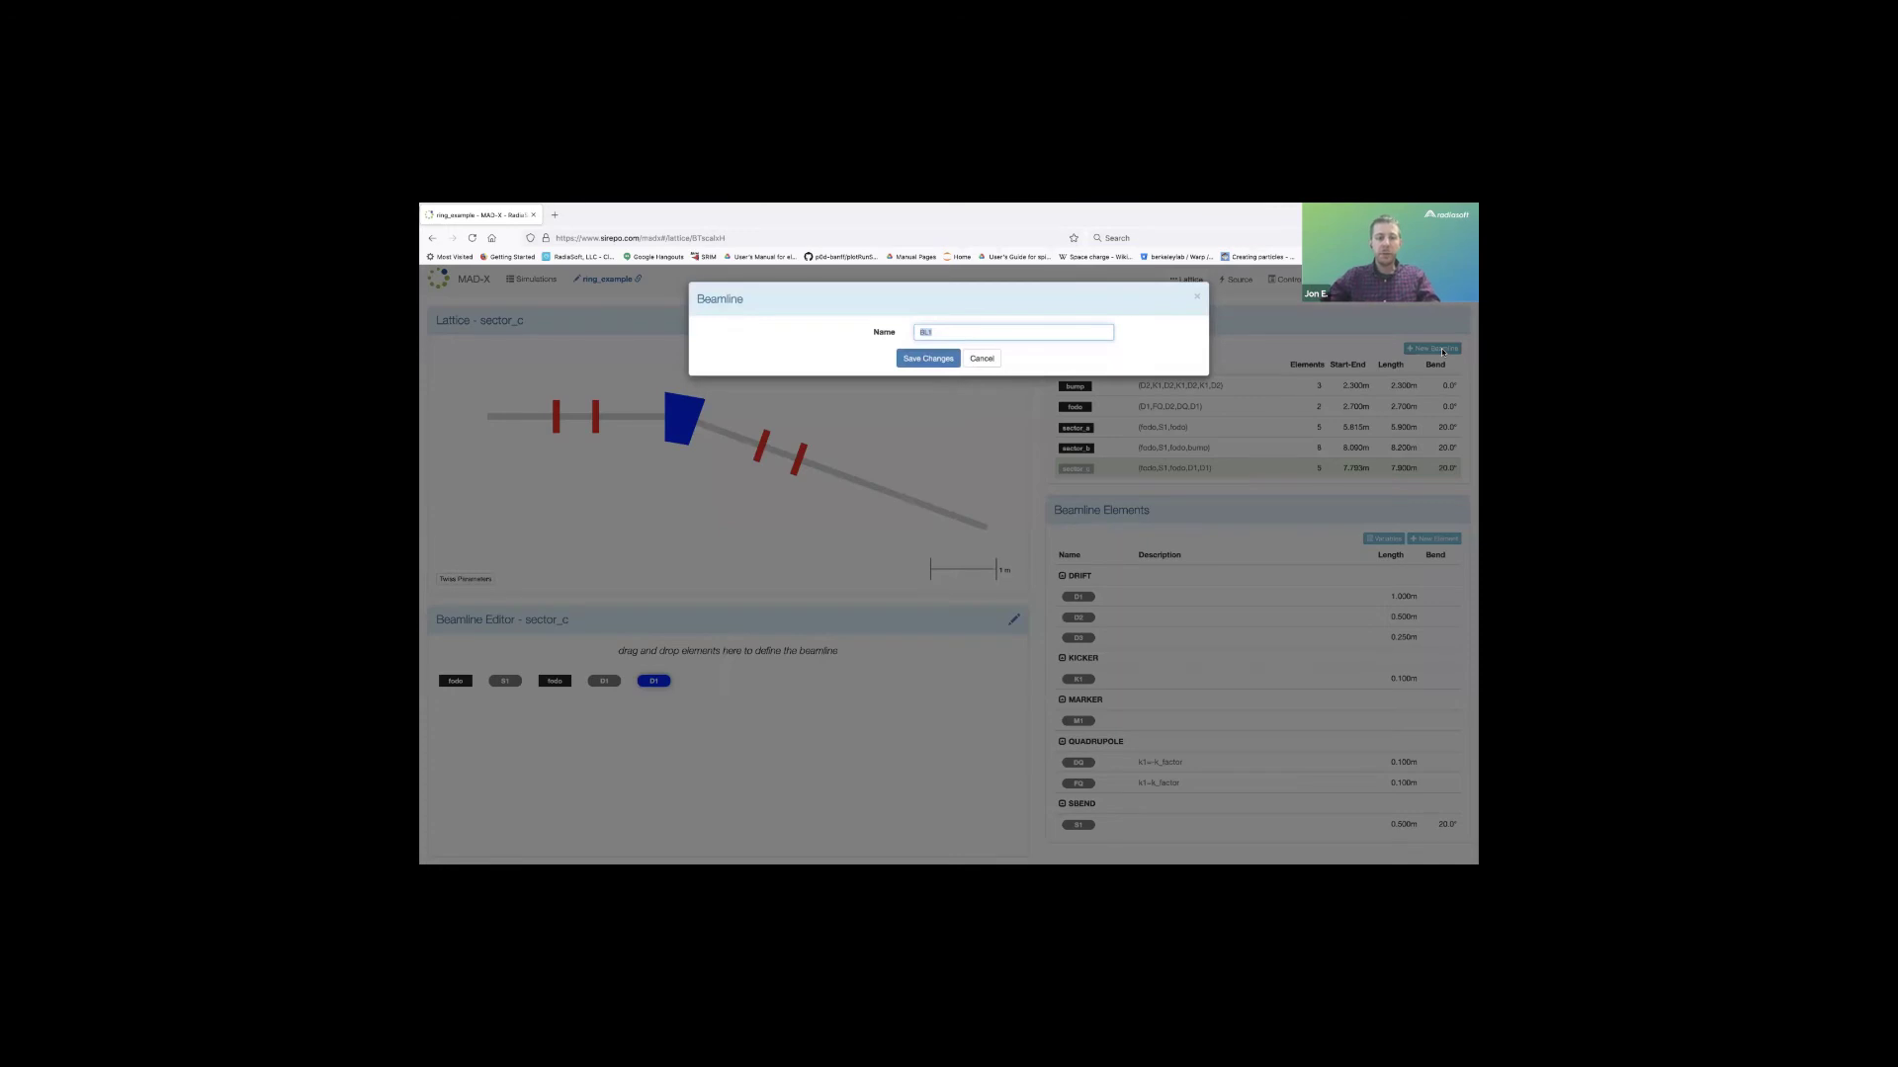
key(Return)
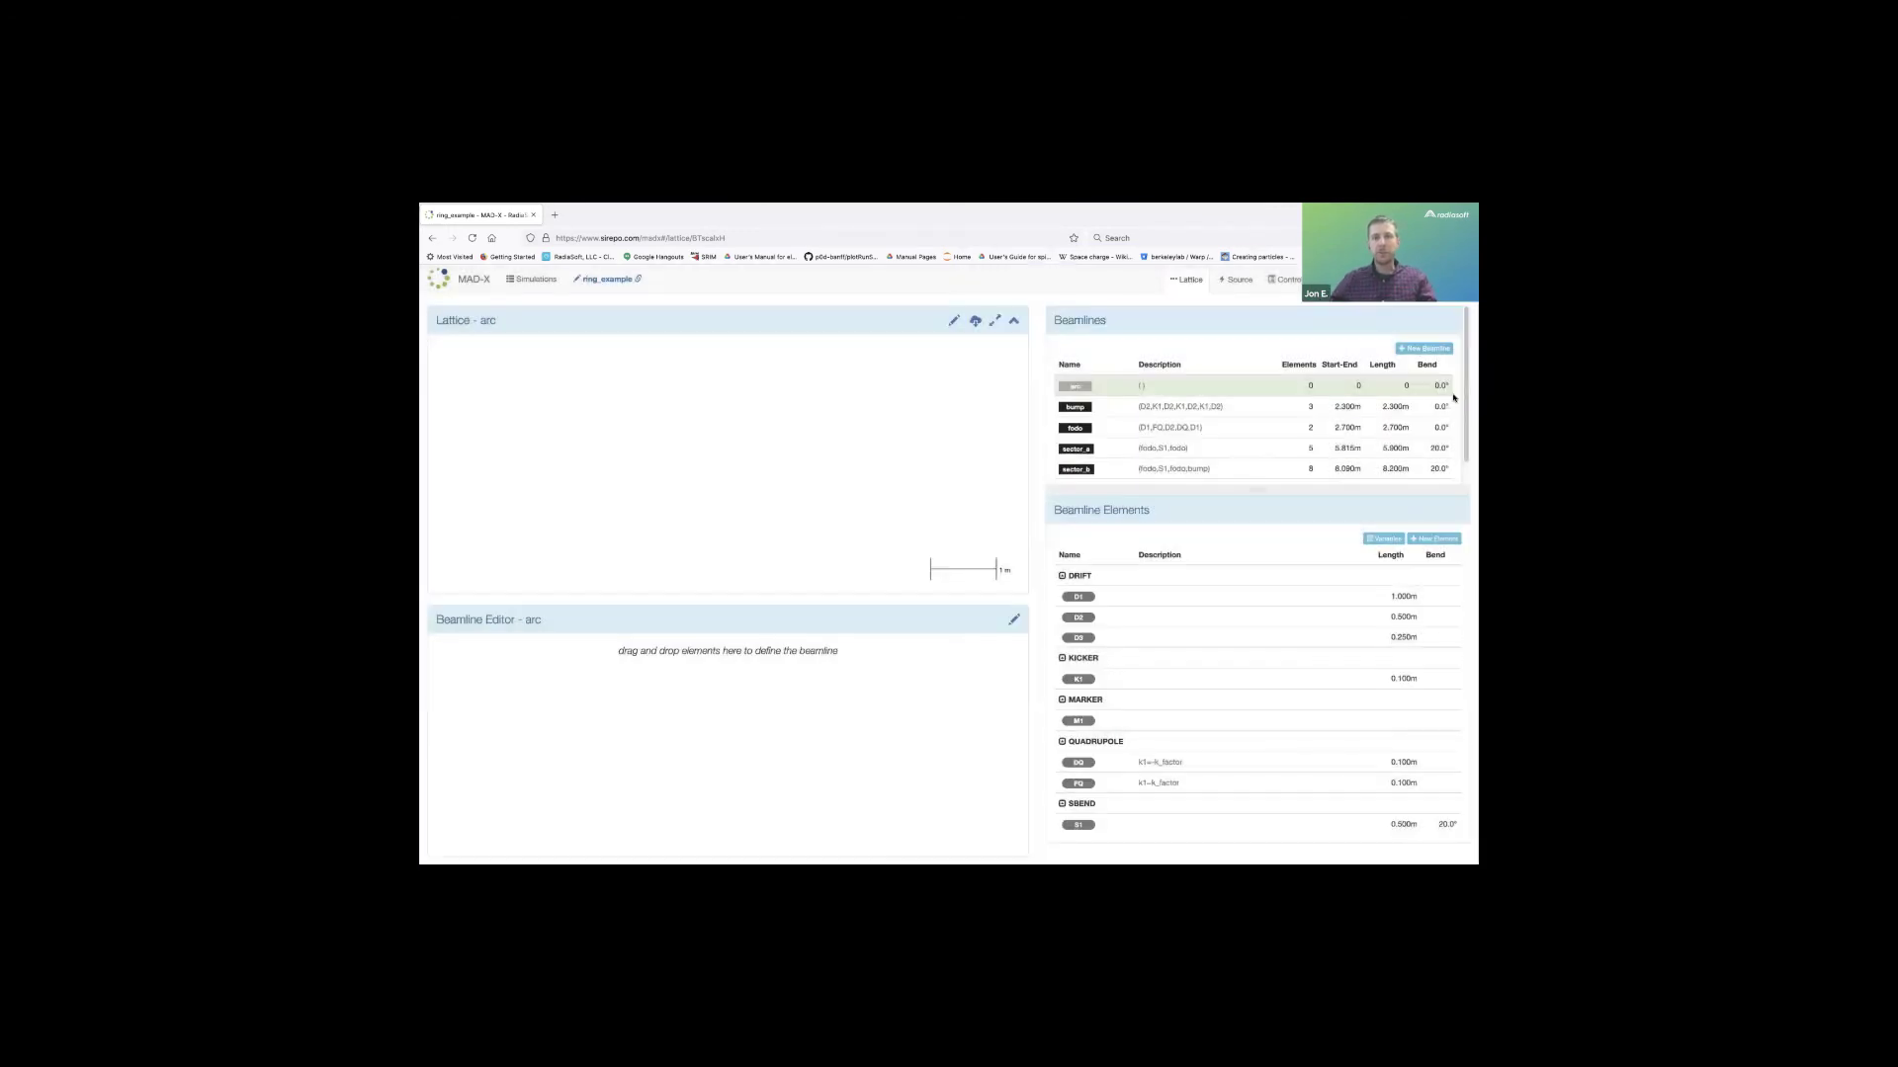
drag(1074, 457, 454, 680)
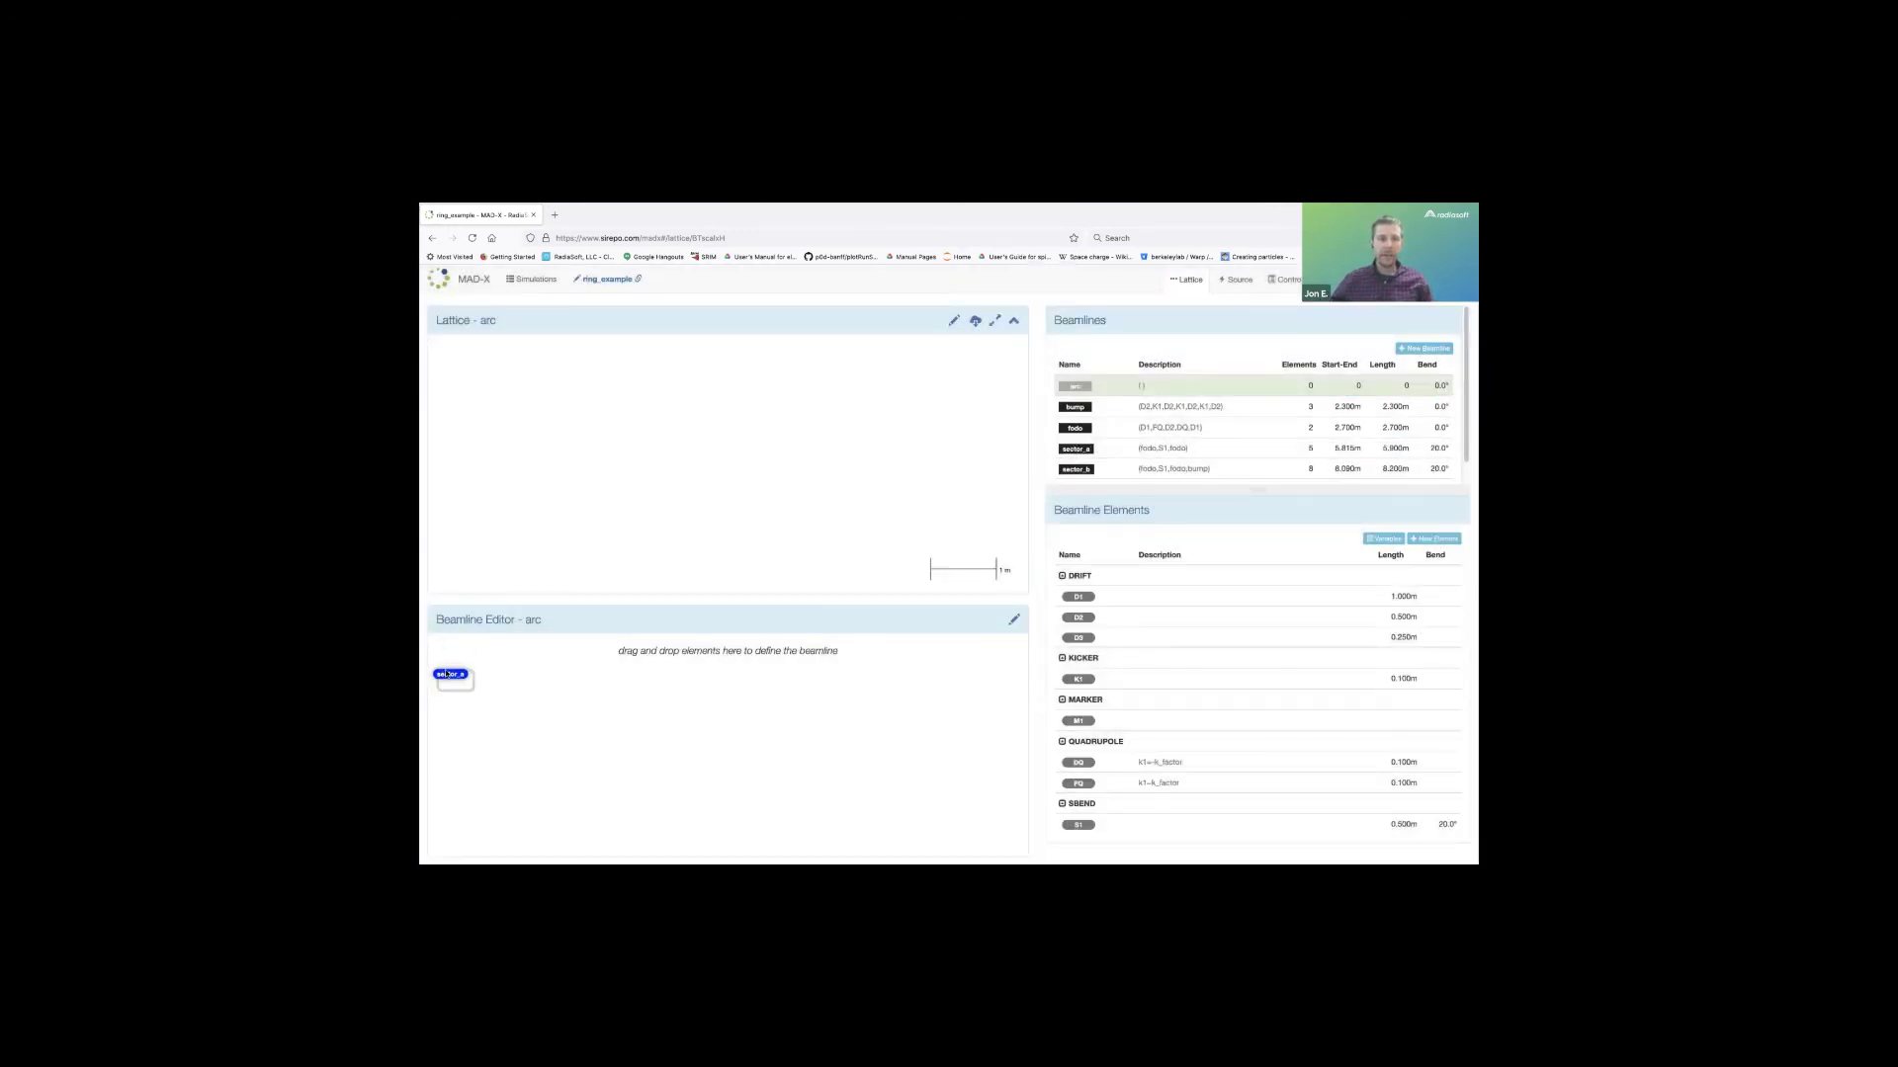
mouse_move(1075, 468)
mouse_down()
mouse_move(657, 651)
mouse_move(516, 686)
mouse_up()
scroll(1154, 475, down, 1)
drag(1075, 469, 565, 681)
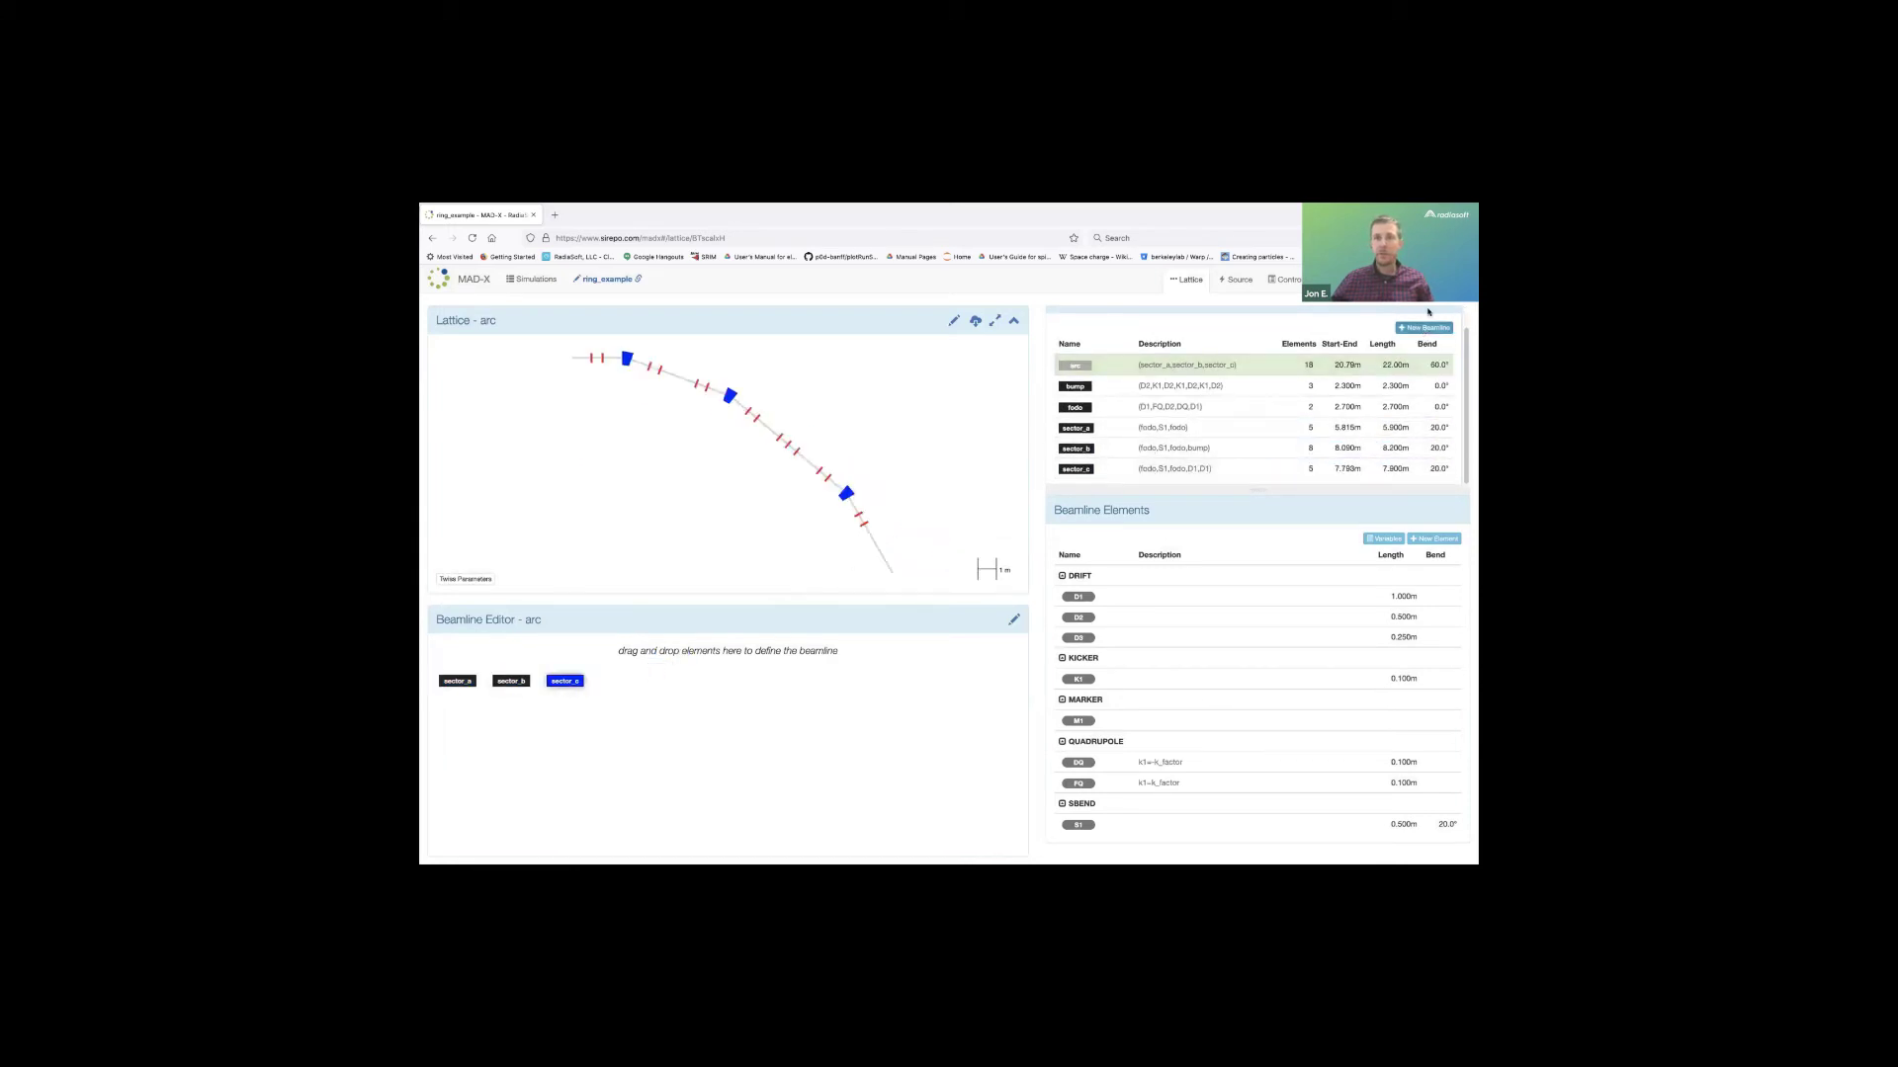
Create a new beamline named ring, correcting the stray character in its name.
click(1423, 327)
text(ring\)
key(Return)
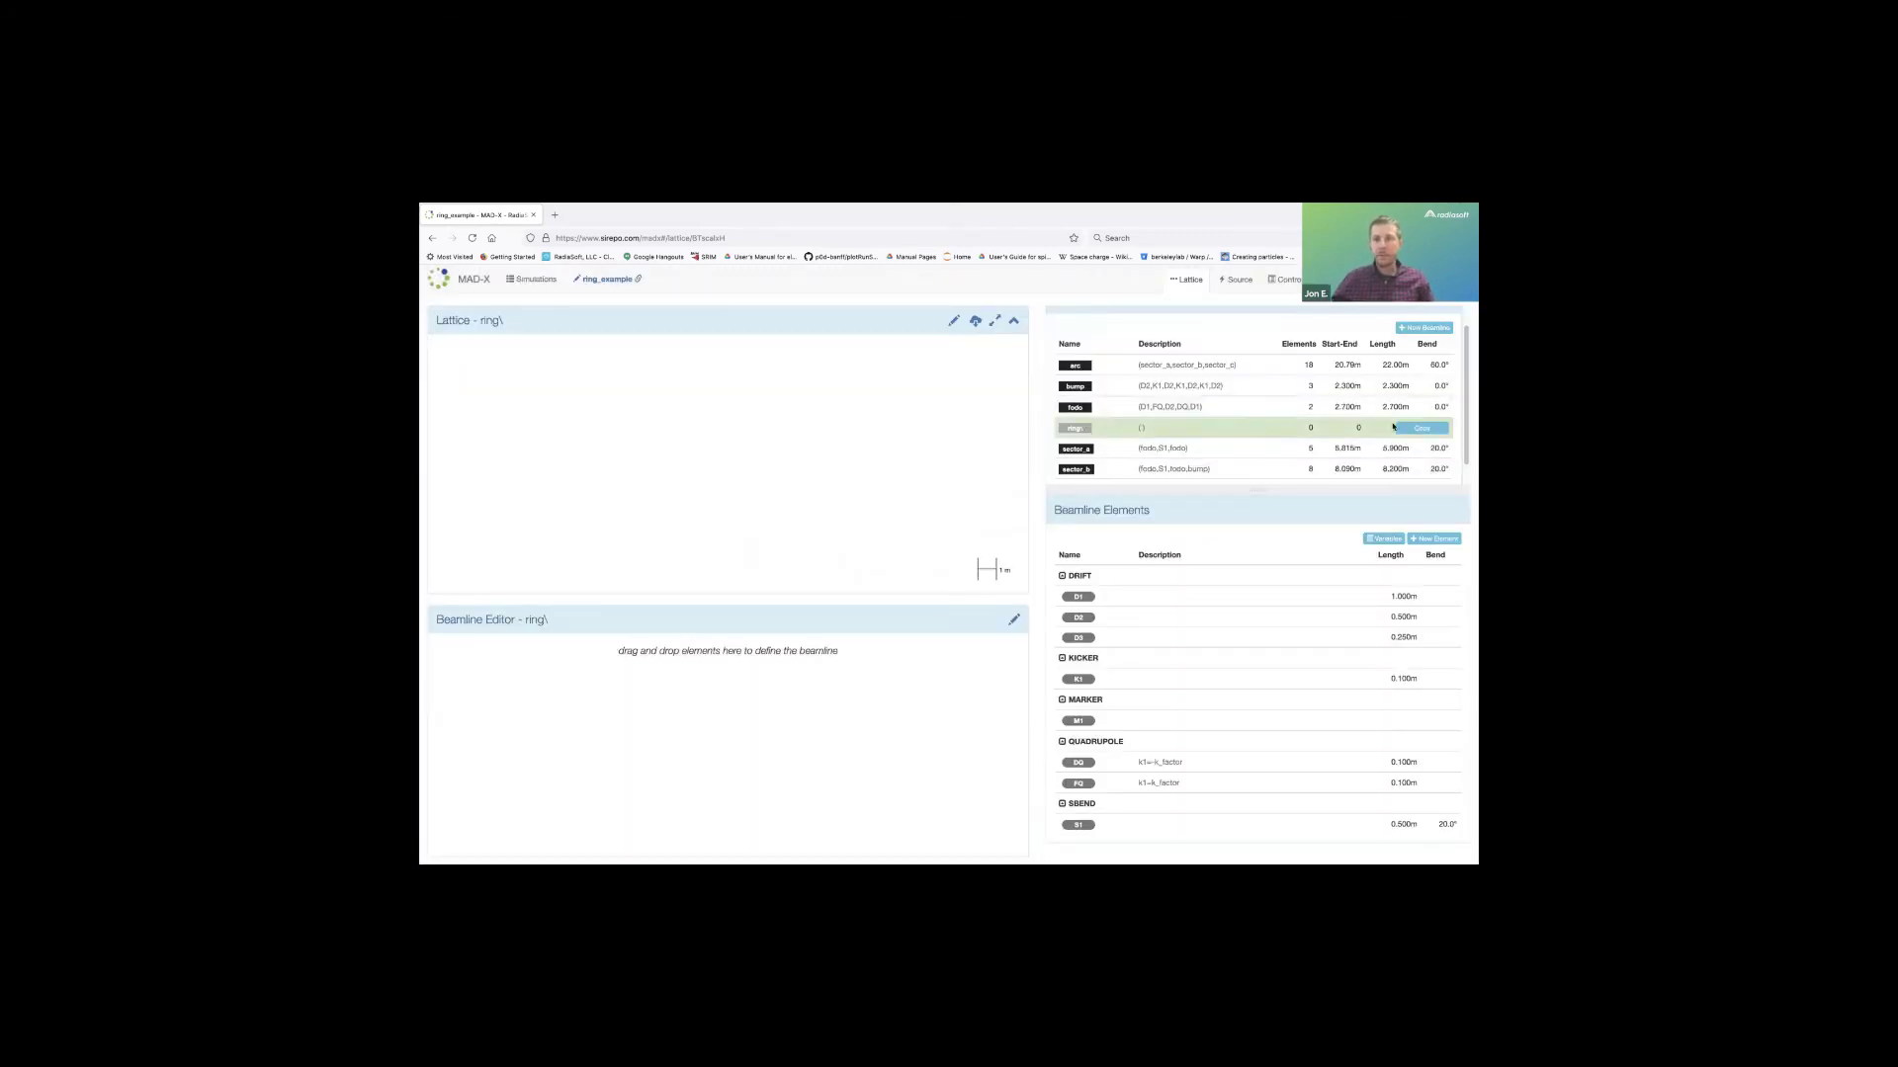
click(998, 629)
key(BackSpace)
key(Return)
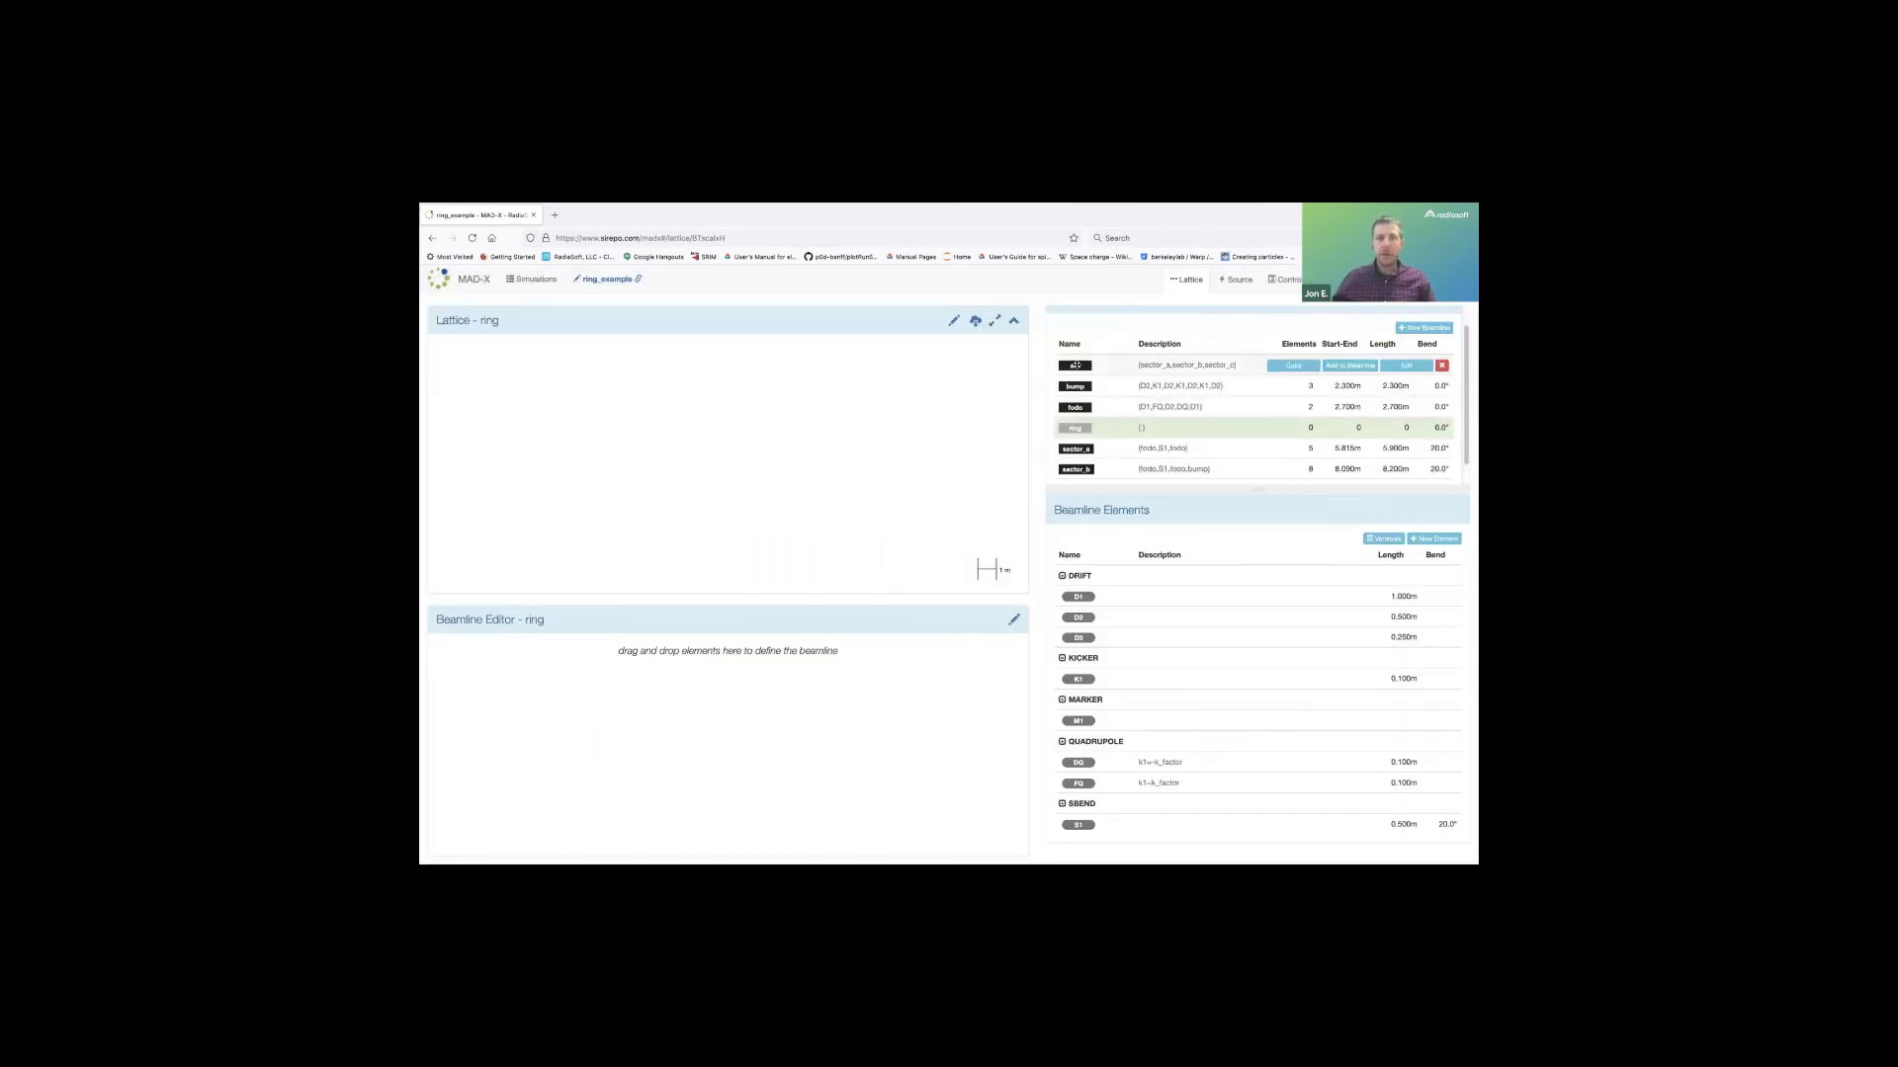
Add the arc beamline four times in succession to the ring beamline.
mouse_move(1075, 364)
mouse_down()
mouse_move(605, 672)
mouse_move(456, 681)
mouse_up()
drag(1075, 364, 505, 681)
drag(761, 600, 554, 681)
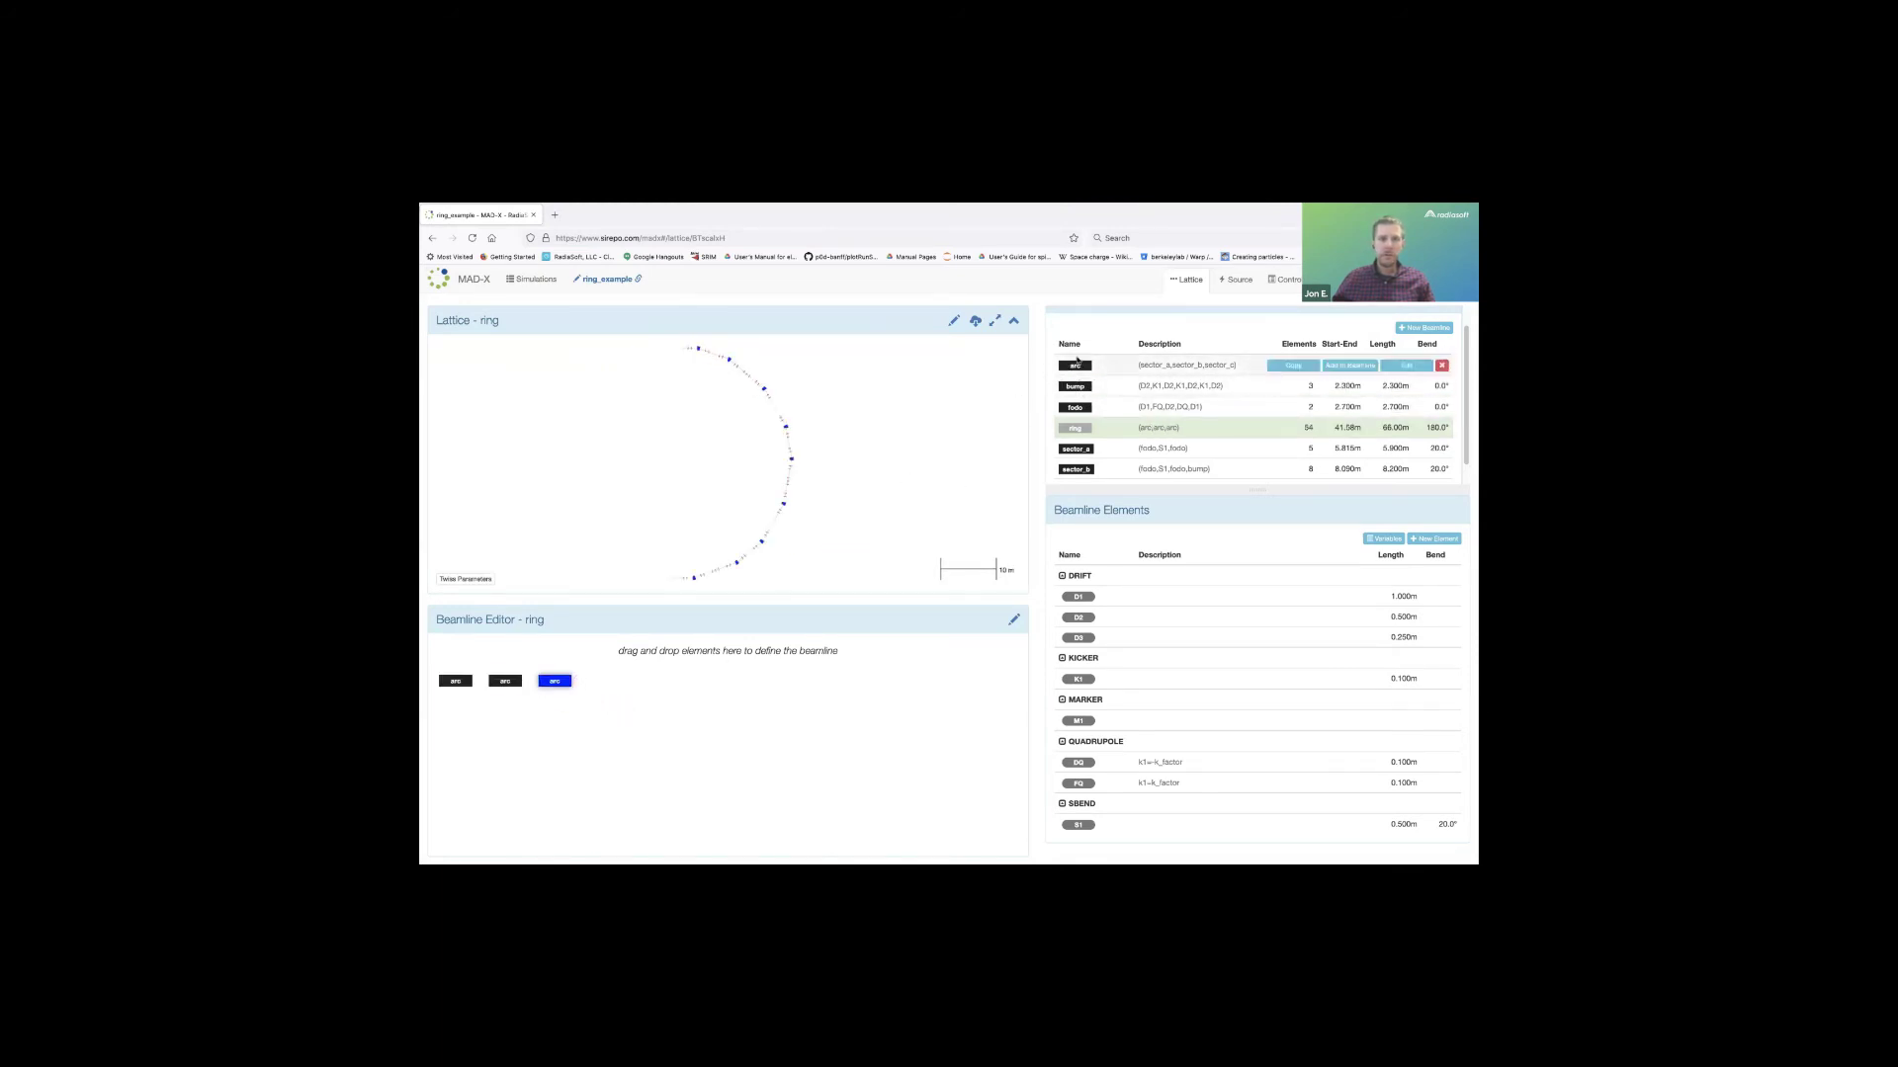
drag(1075, 365, 604, 680)
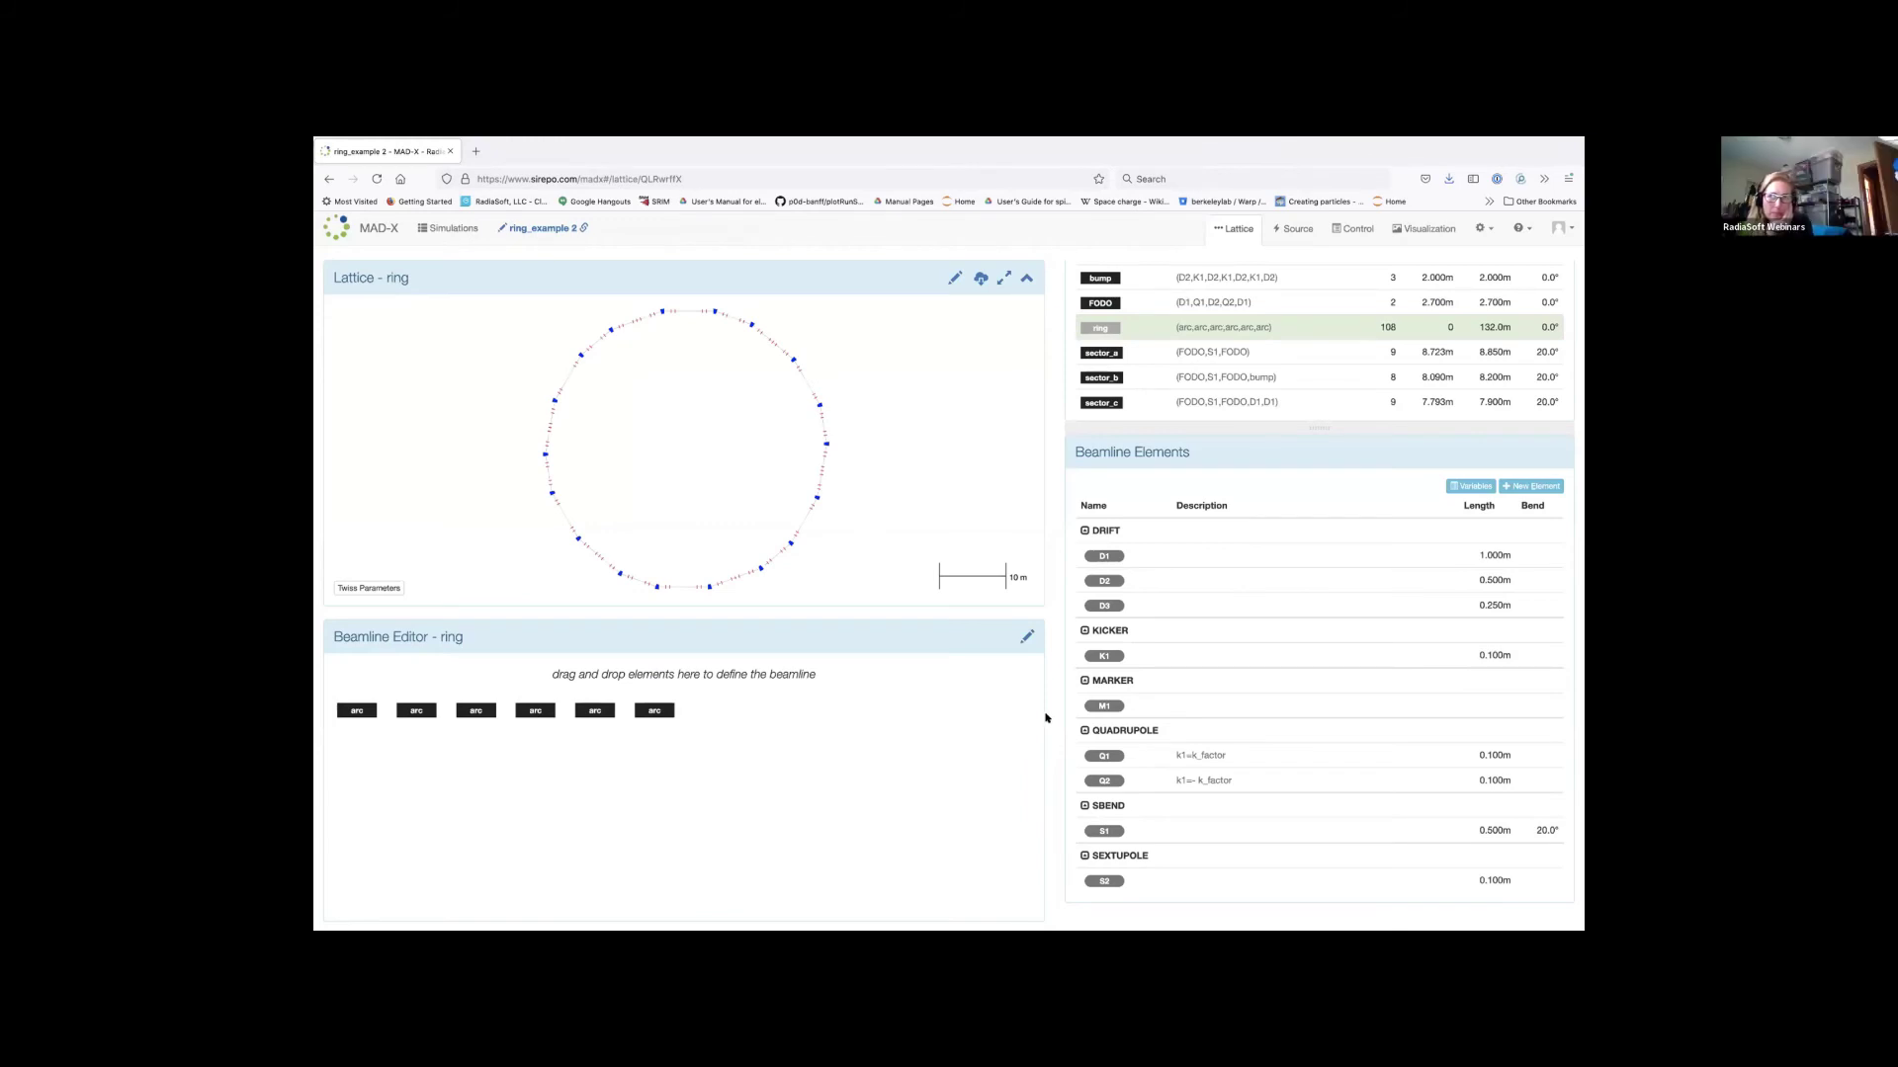
Calculate the ring's Twiss parameters, and lower the value of the k_factor variable.
click(352, 588)
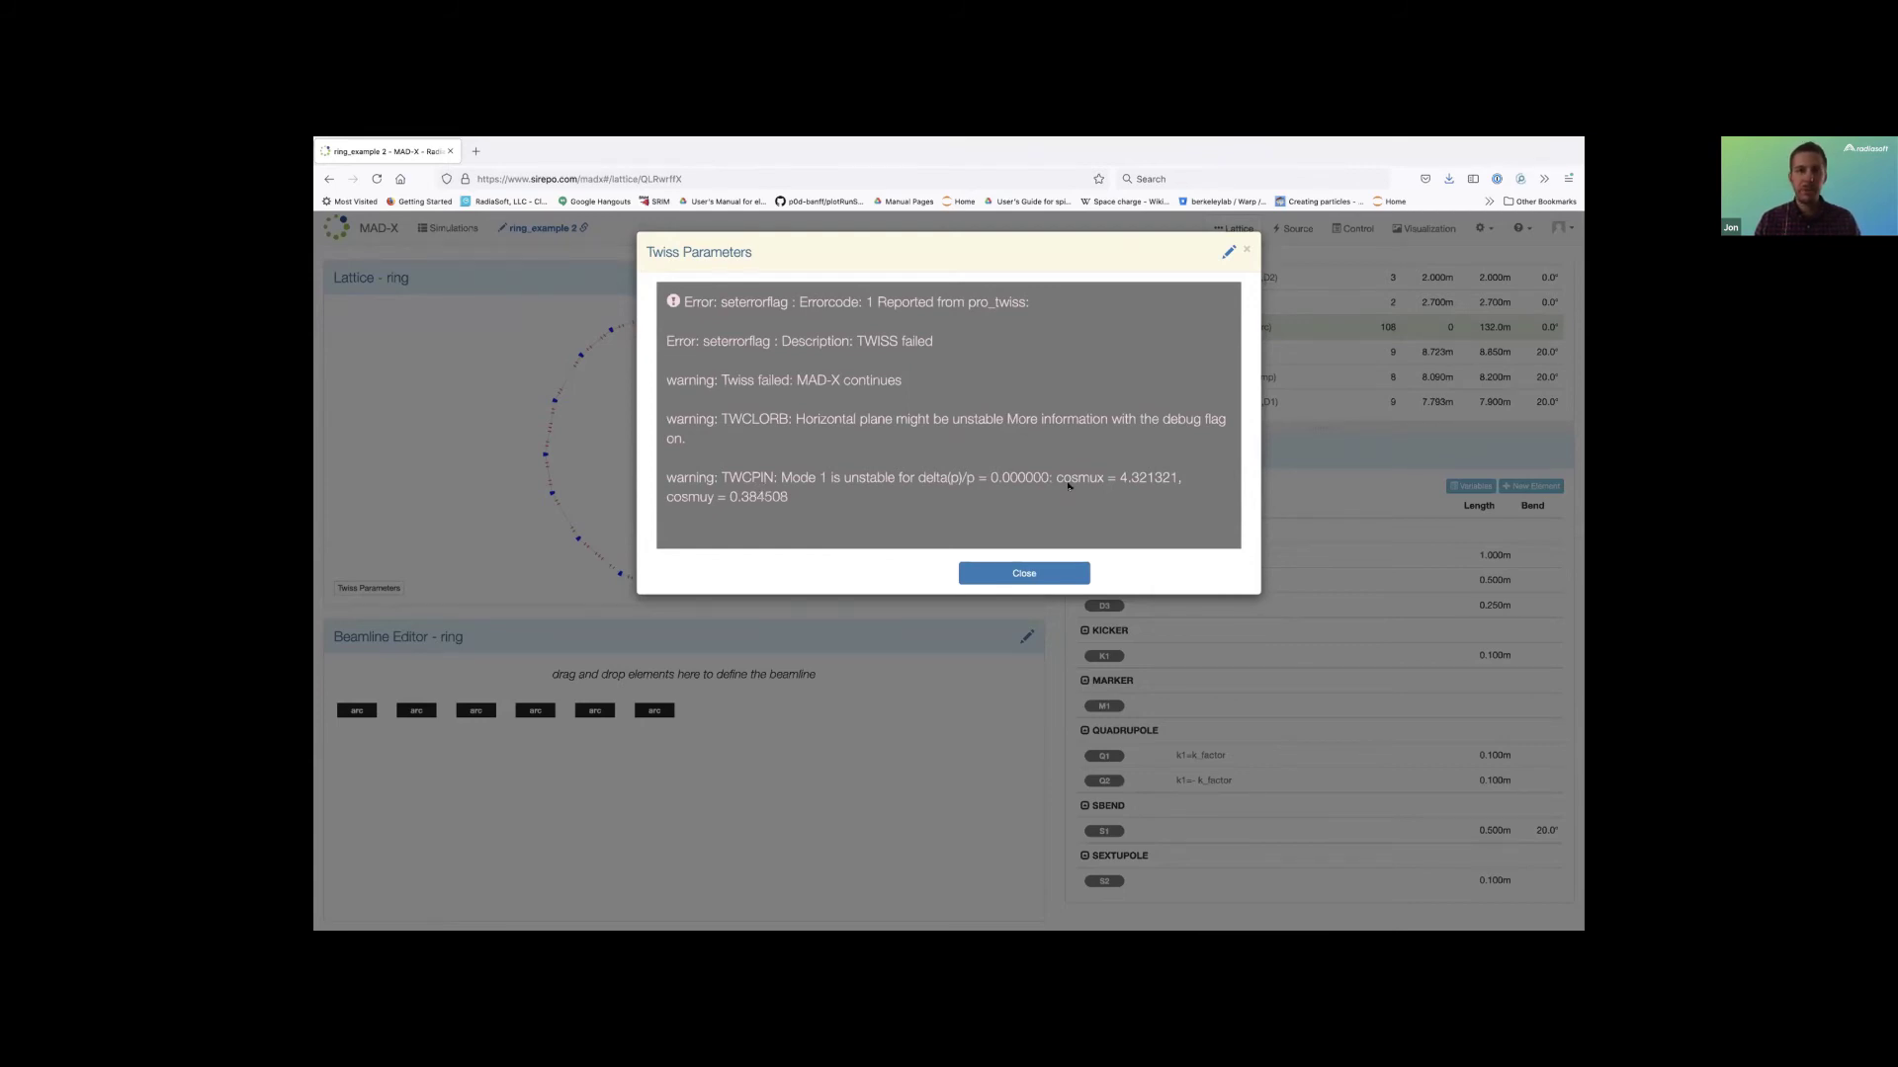
click(1050, 574)
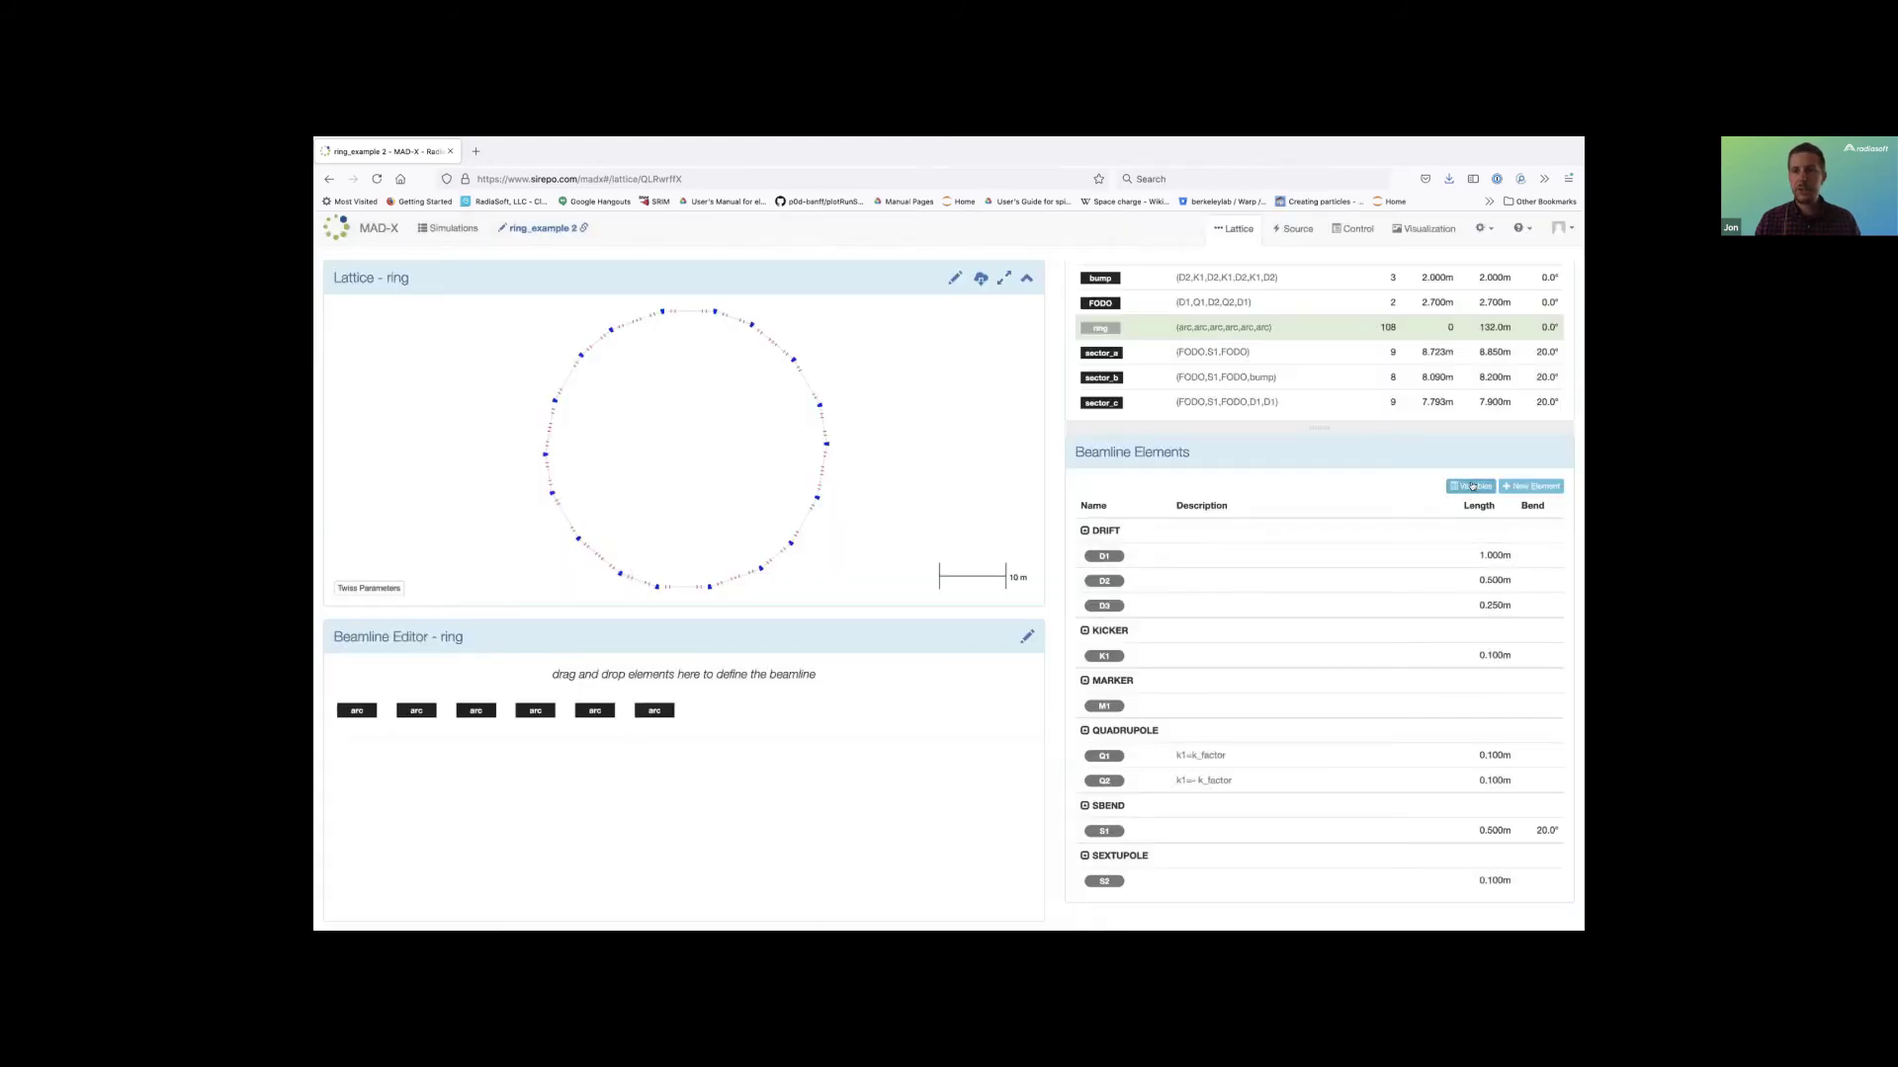
click(1472, 487)
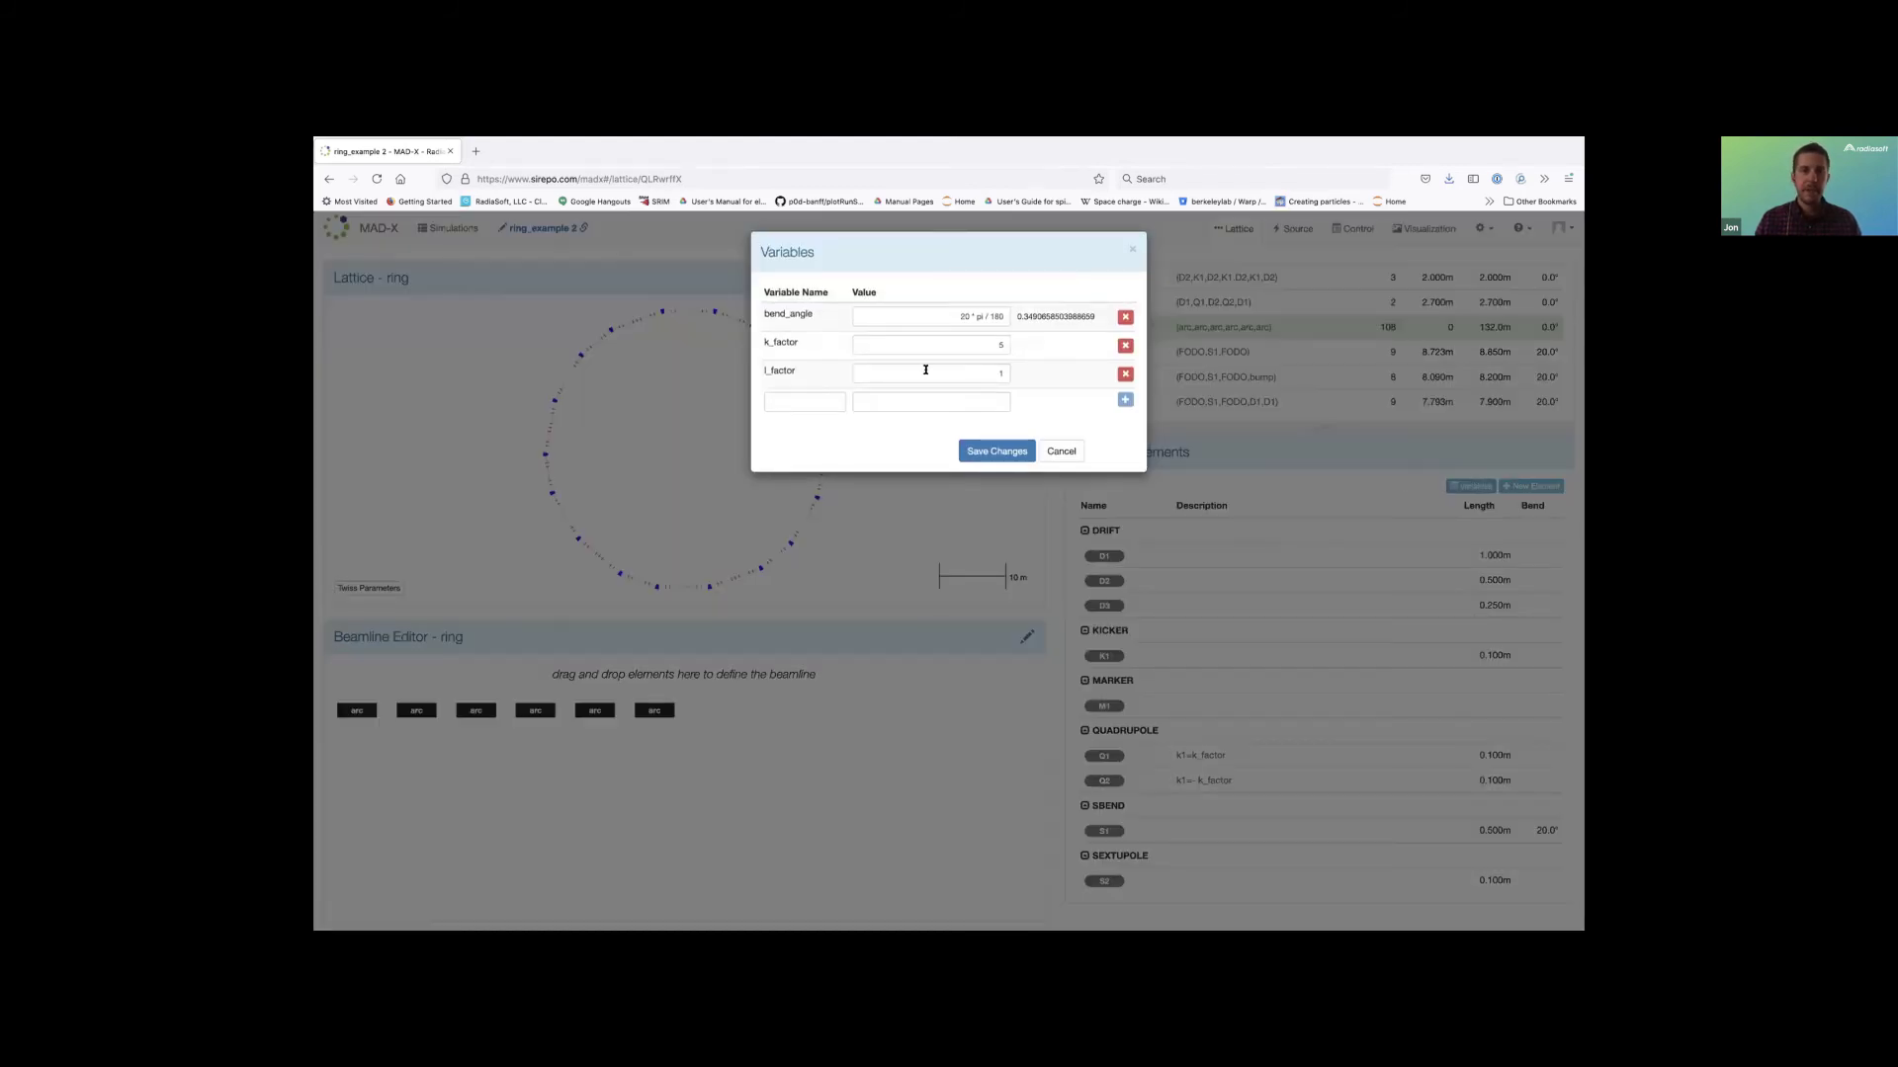
click(1002, 343)
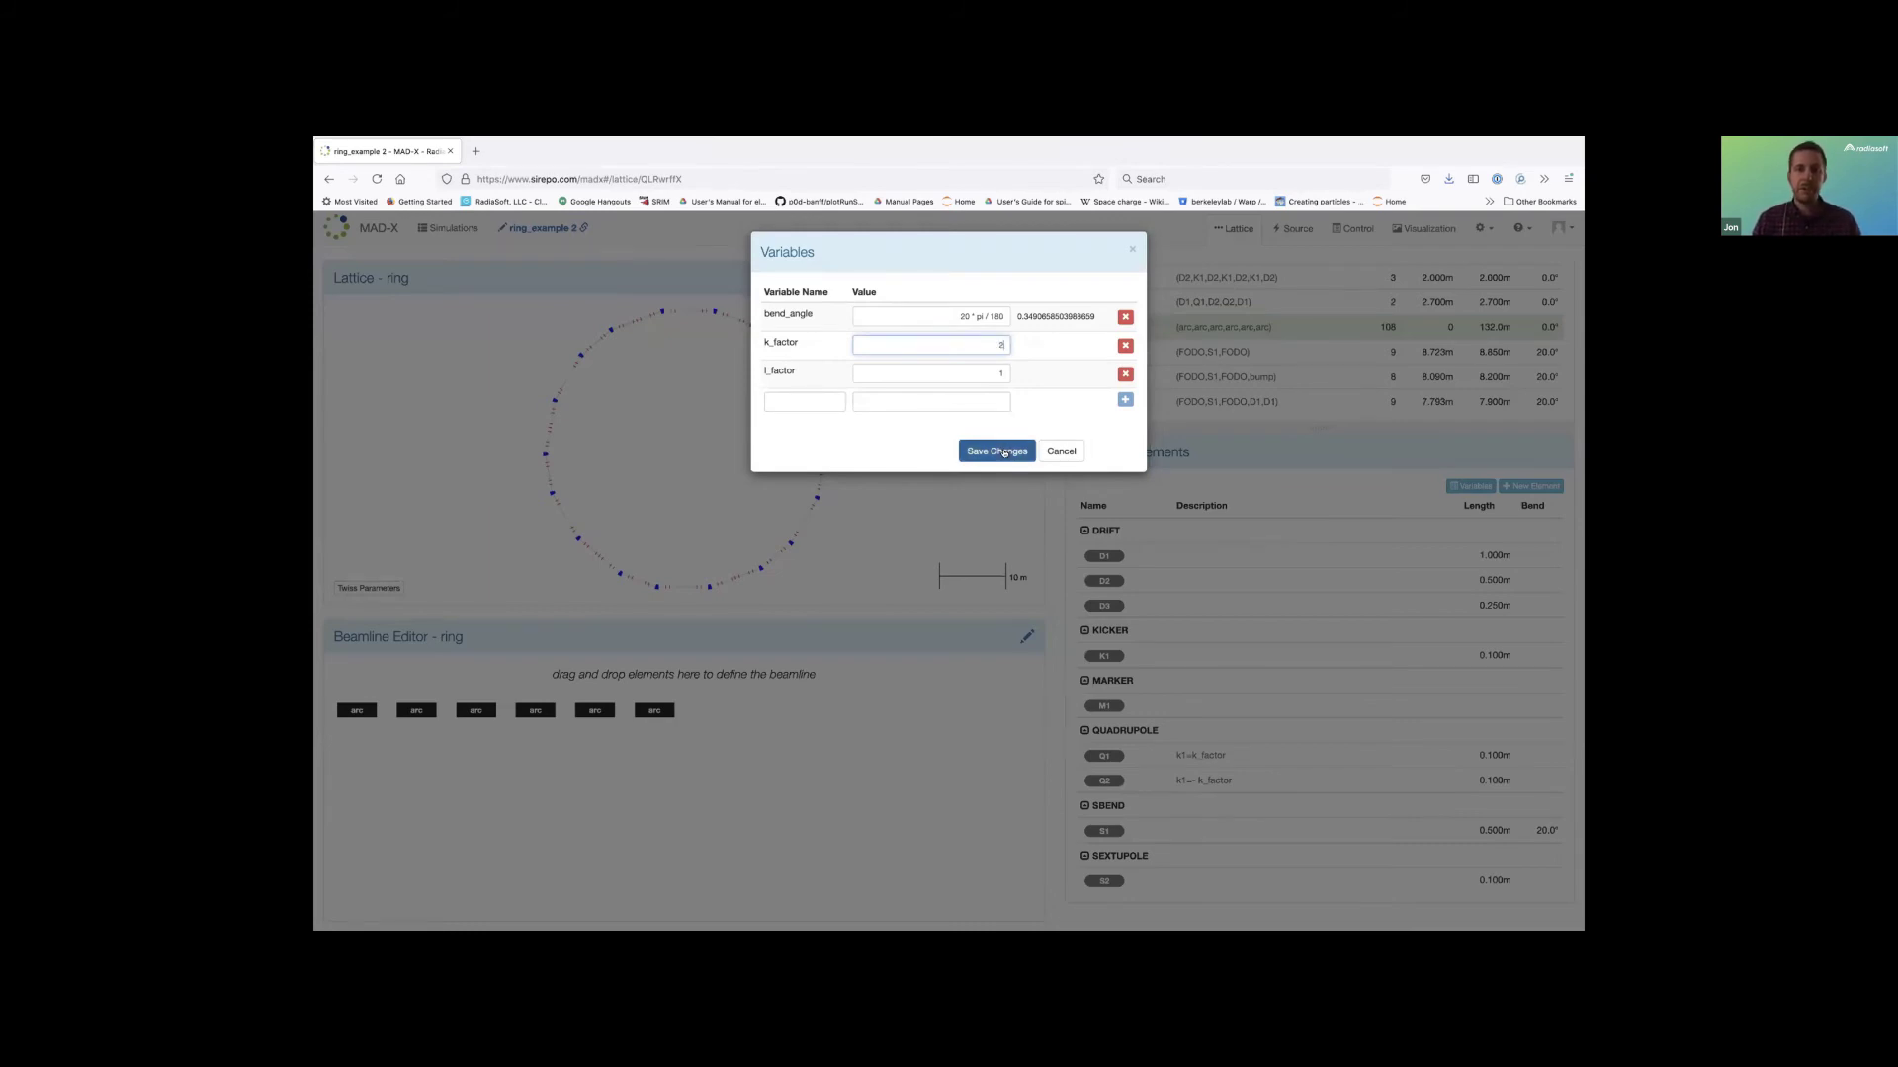
click(1003, 453)
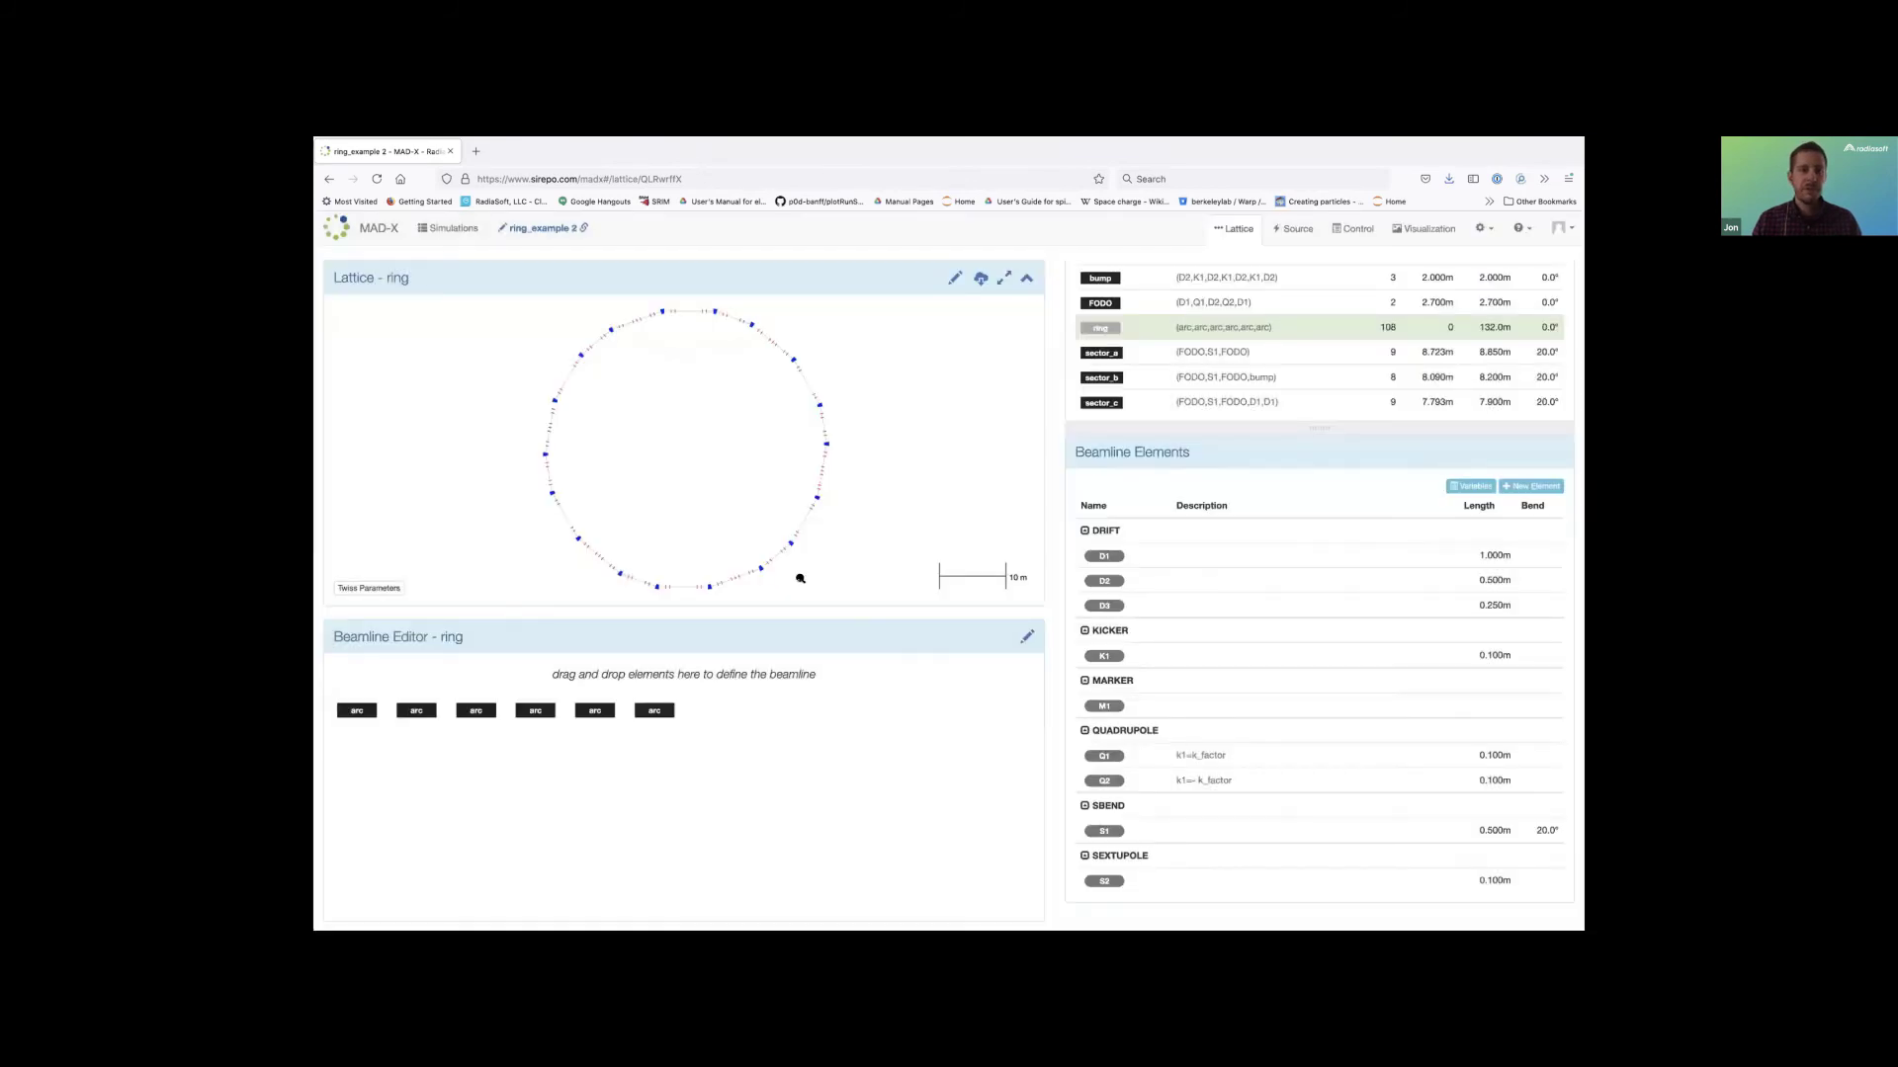
Recalculate the ring's Twiss parameters and inspect the plot and the quantities available for its Y1 curve.
click(367, 588)
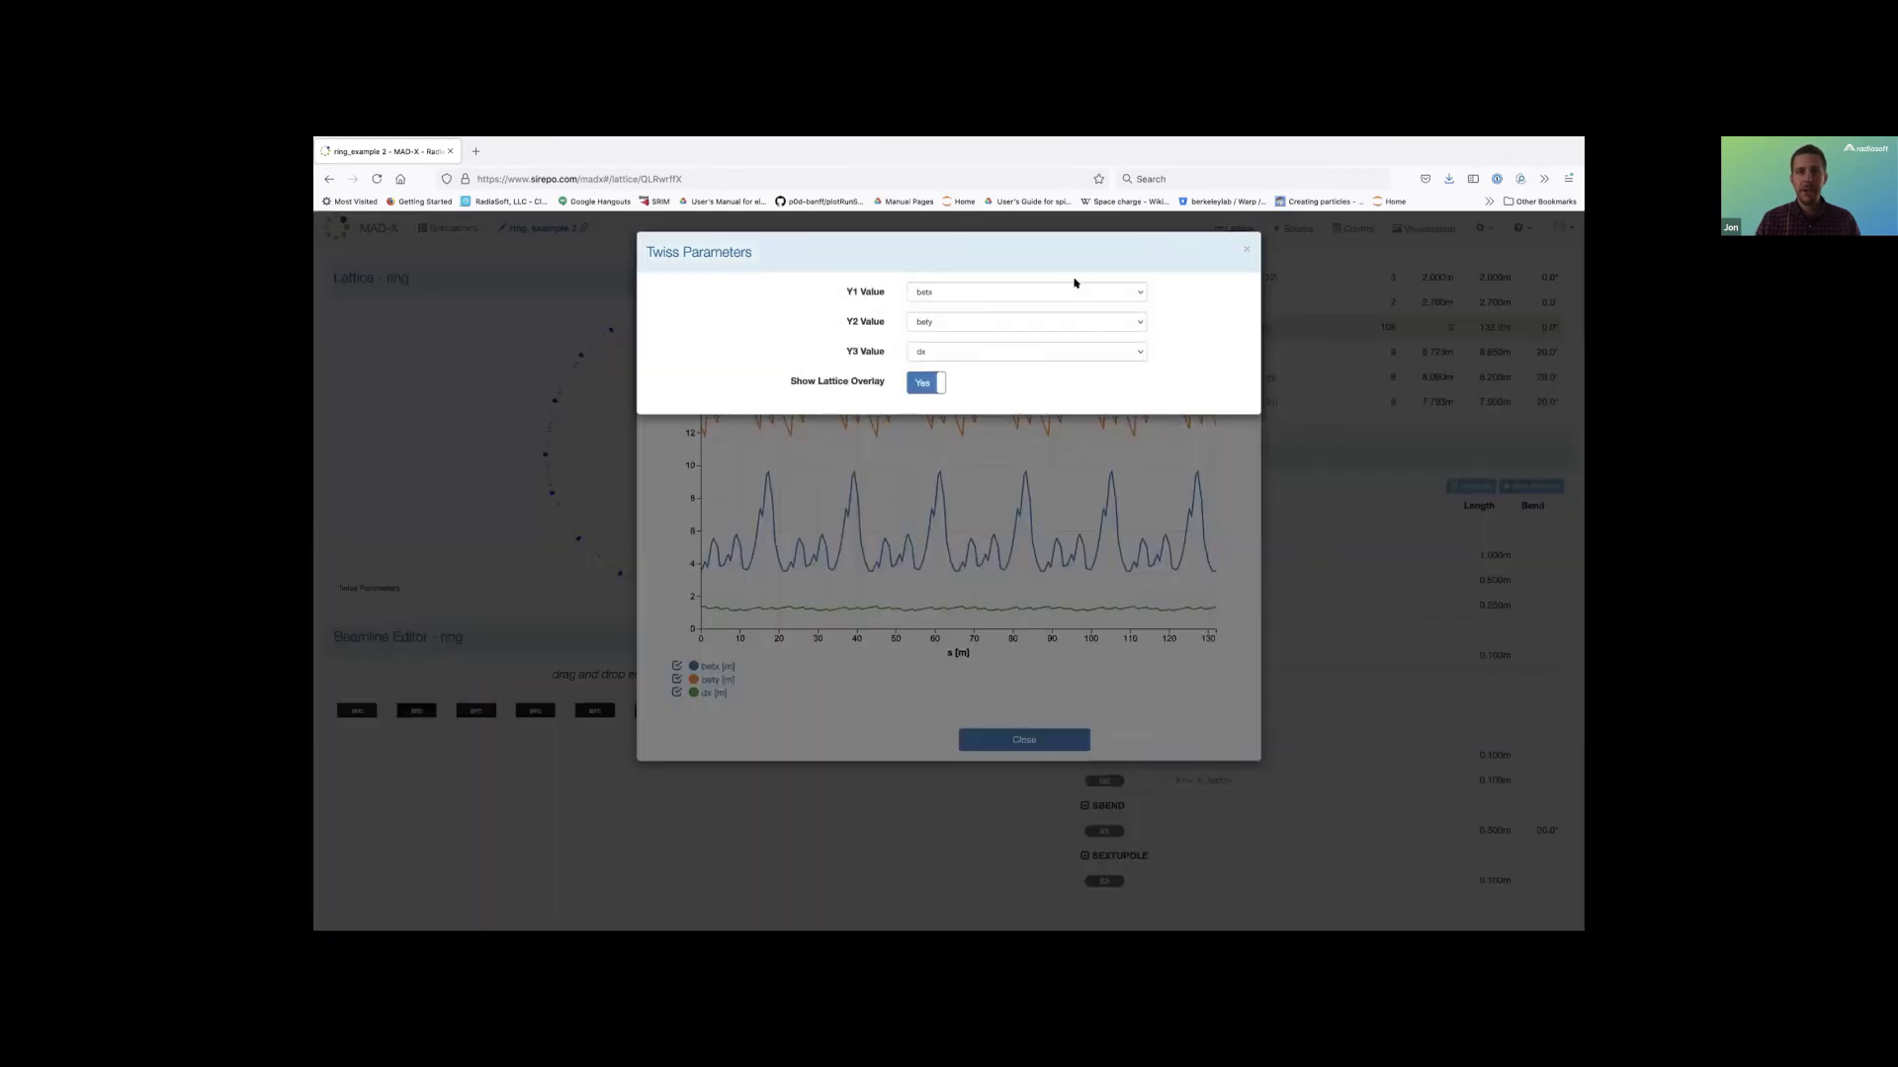
click(1077, 288)
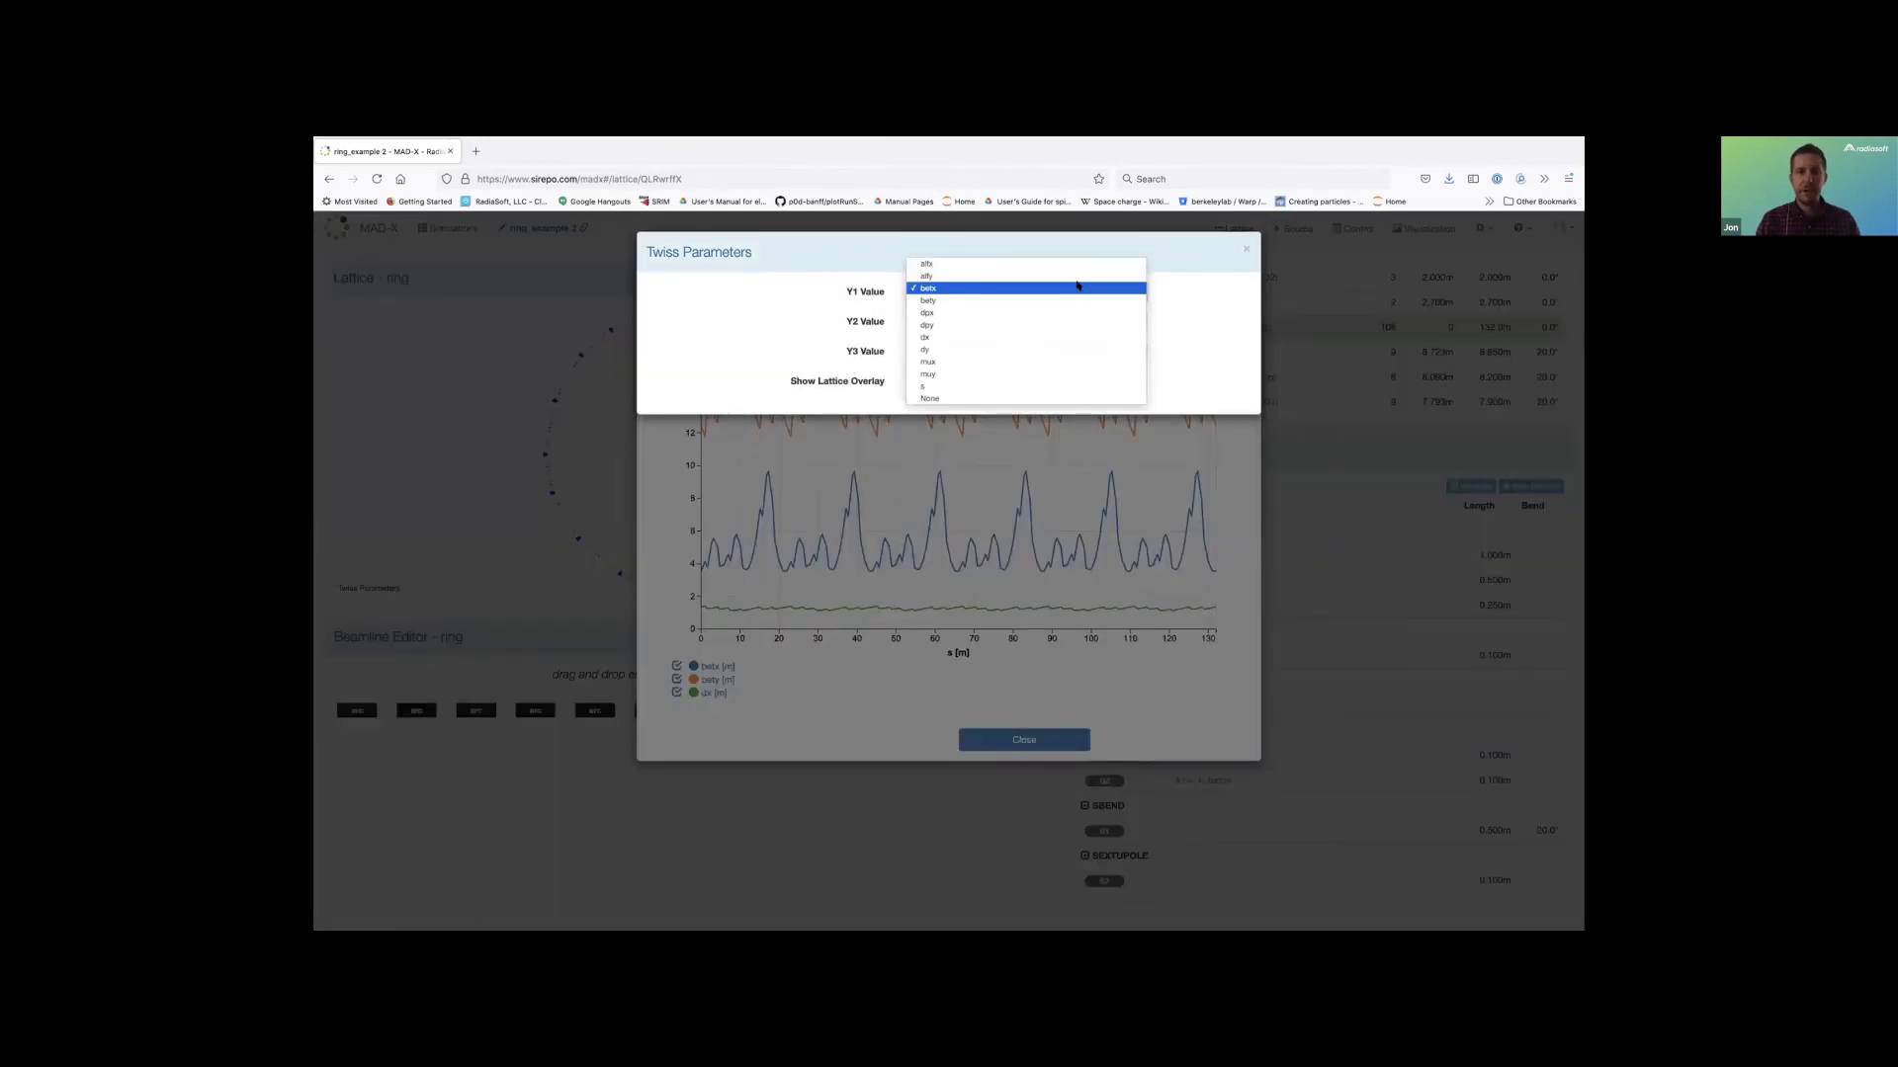
click(1231, 287)
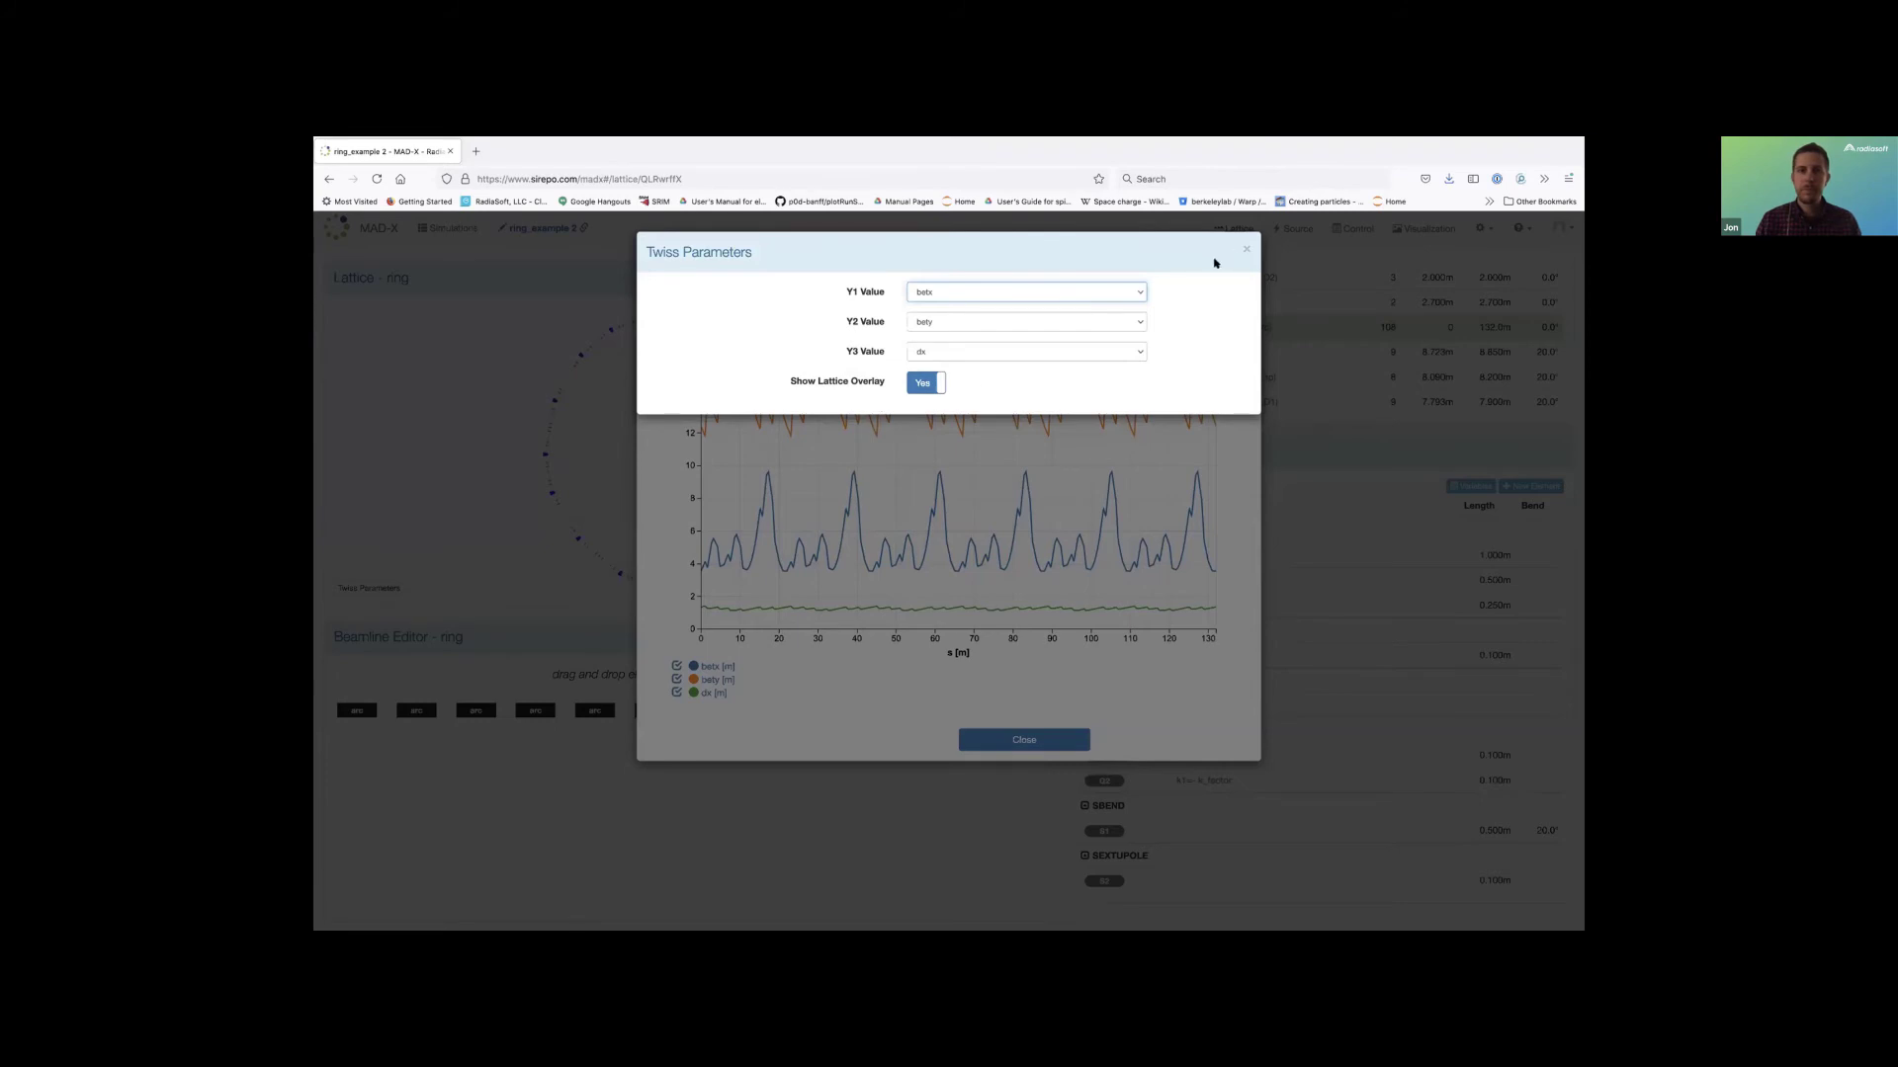
click(1228, 252)
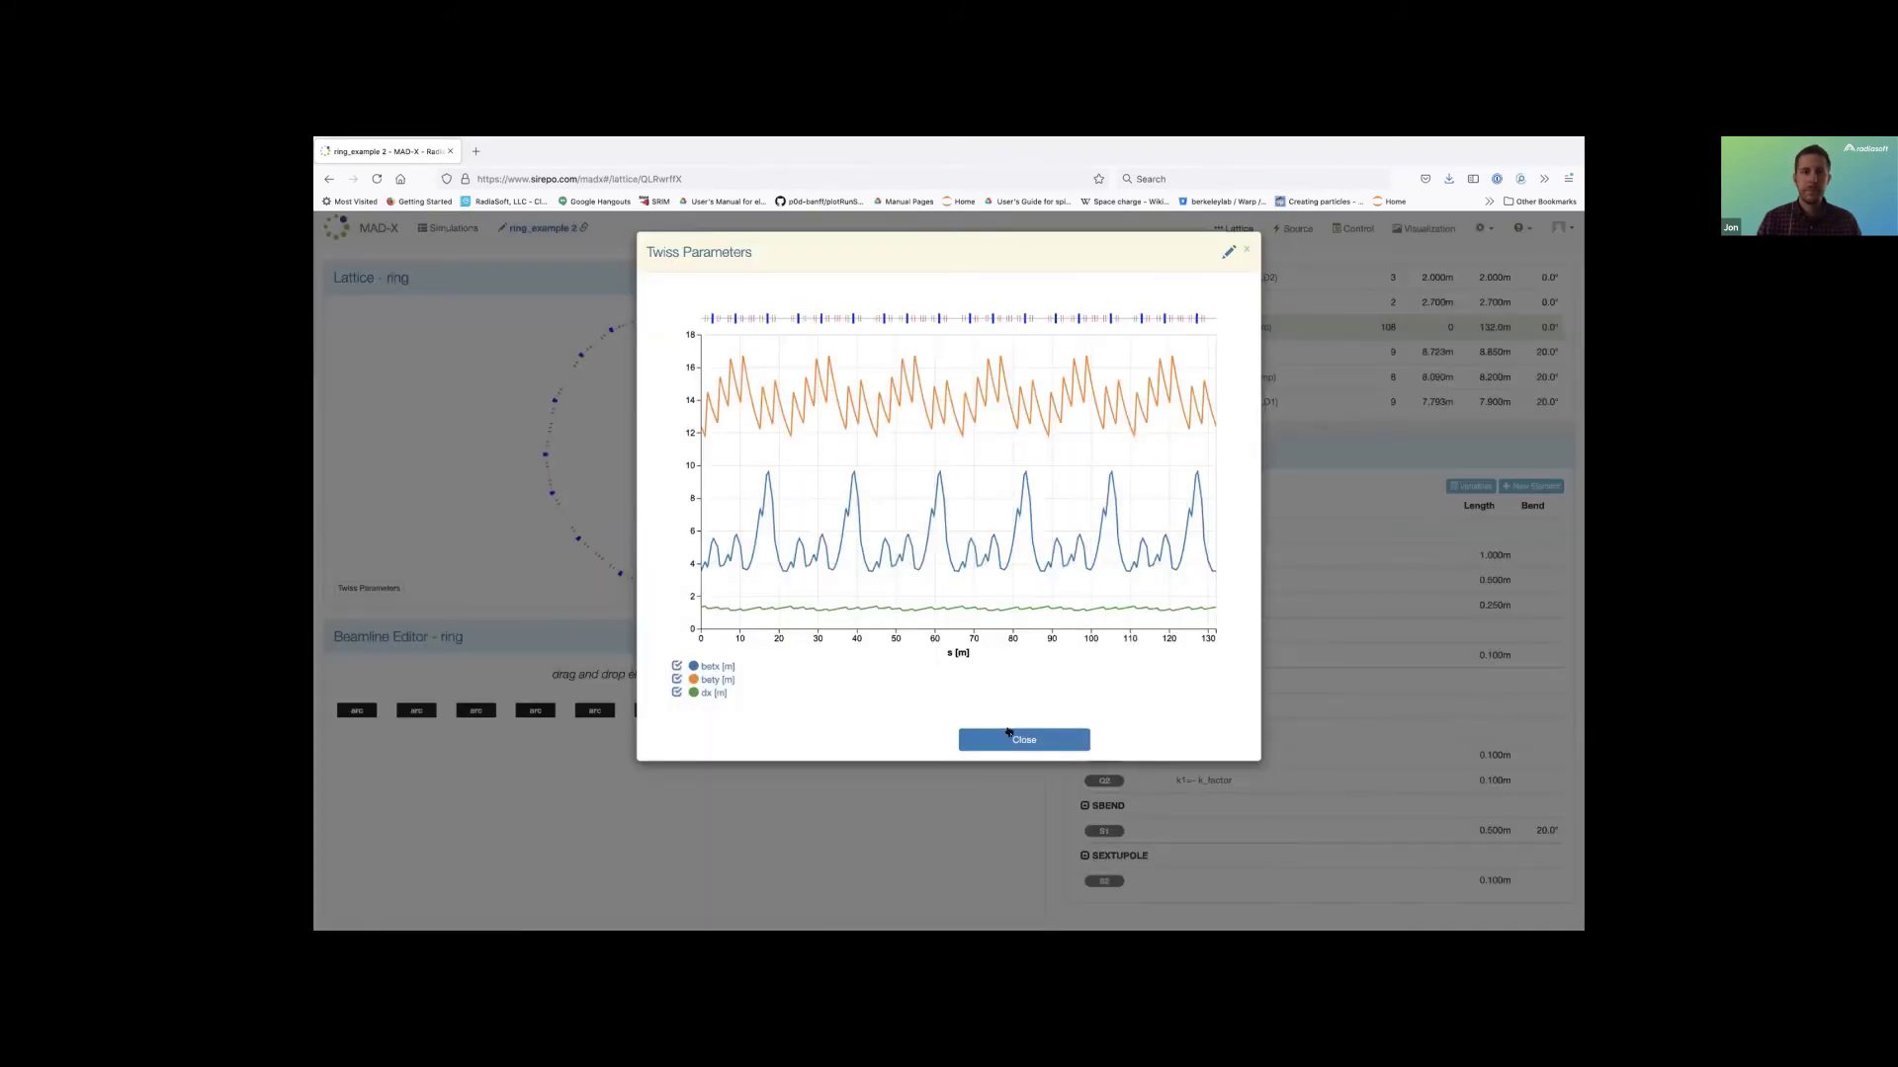
click(1008, 735)
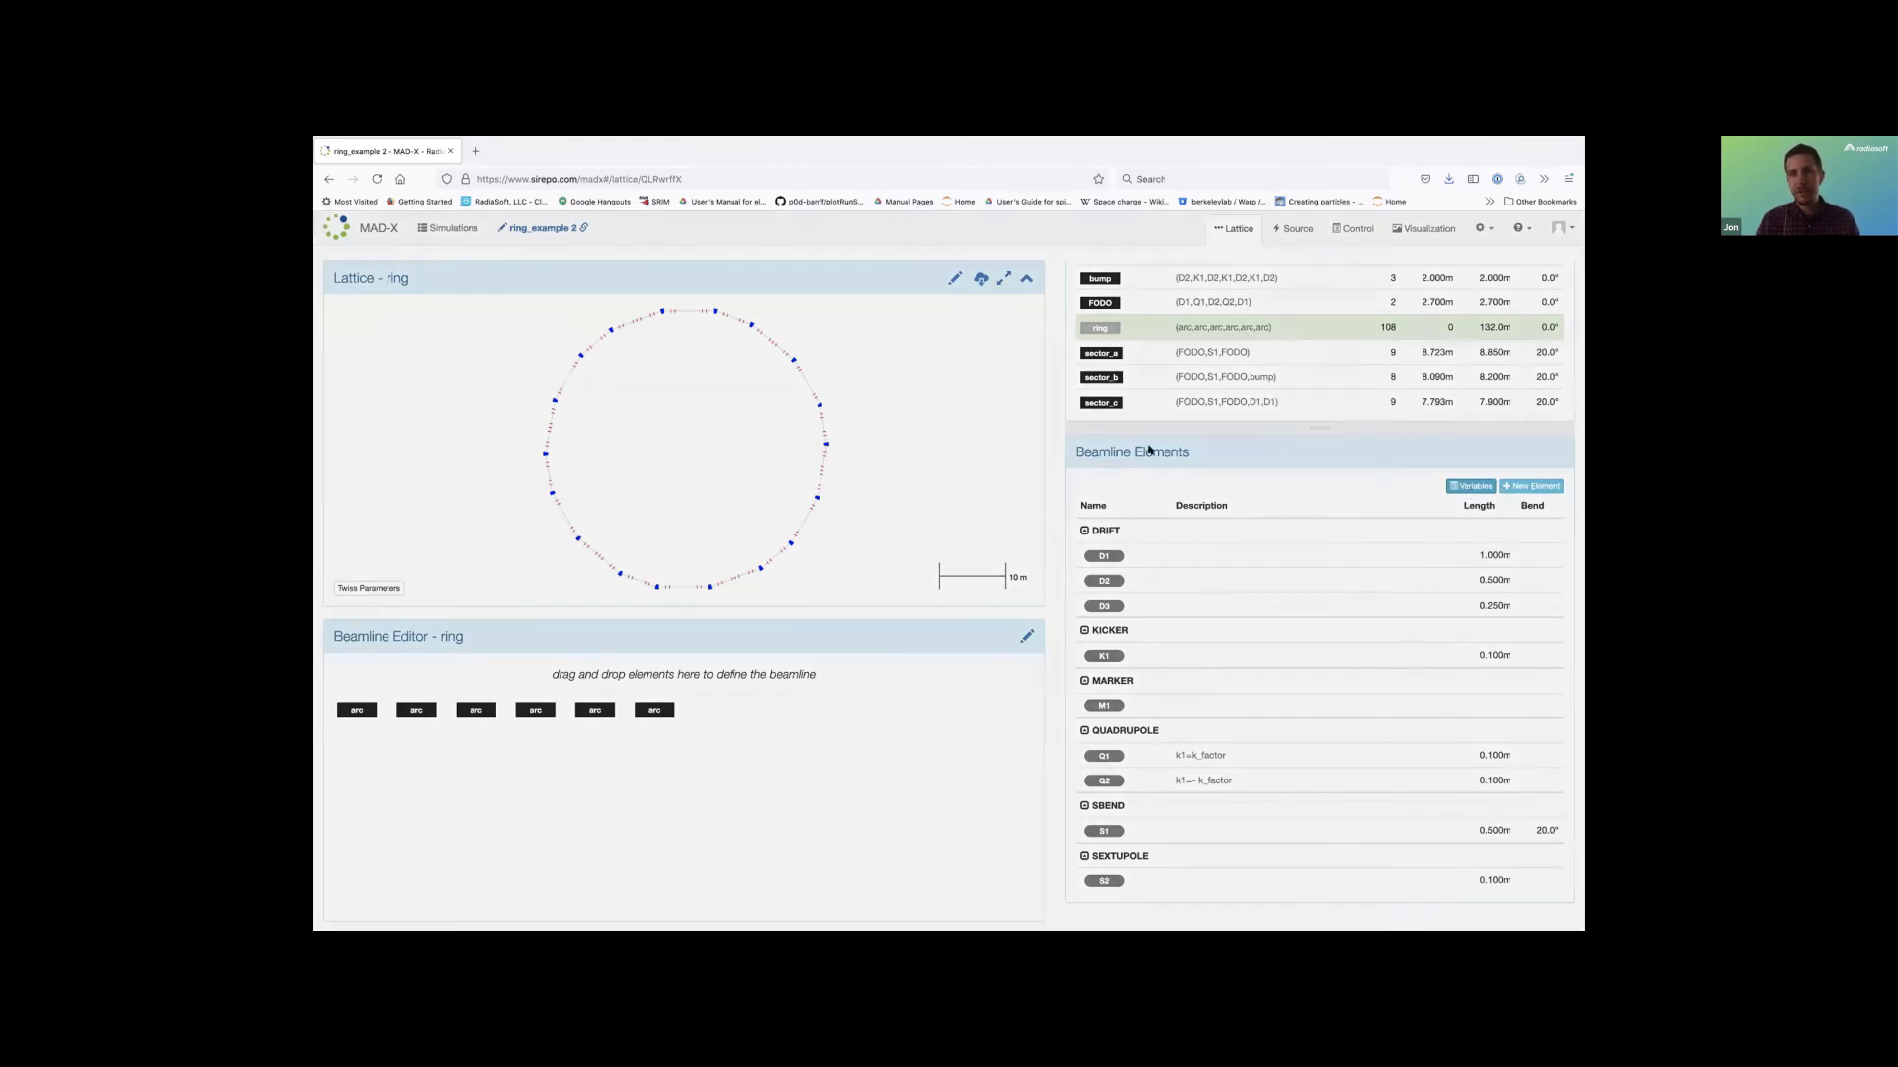
Set the l_factor variable to 1.5 and view the ring's recalculated Twiss parameters.
click(1470, 486)
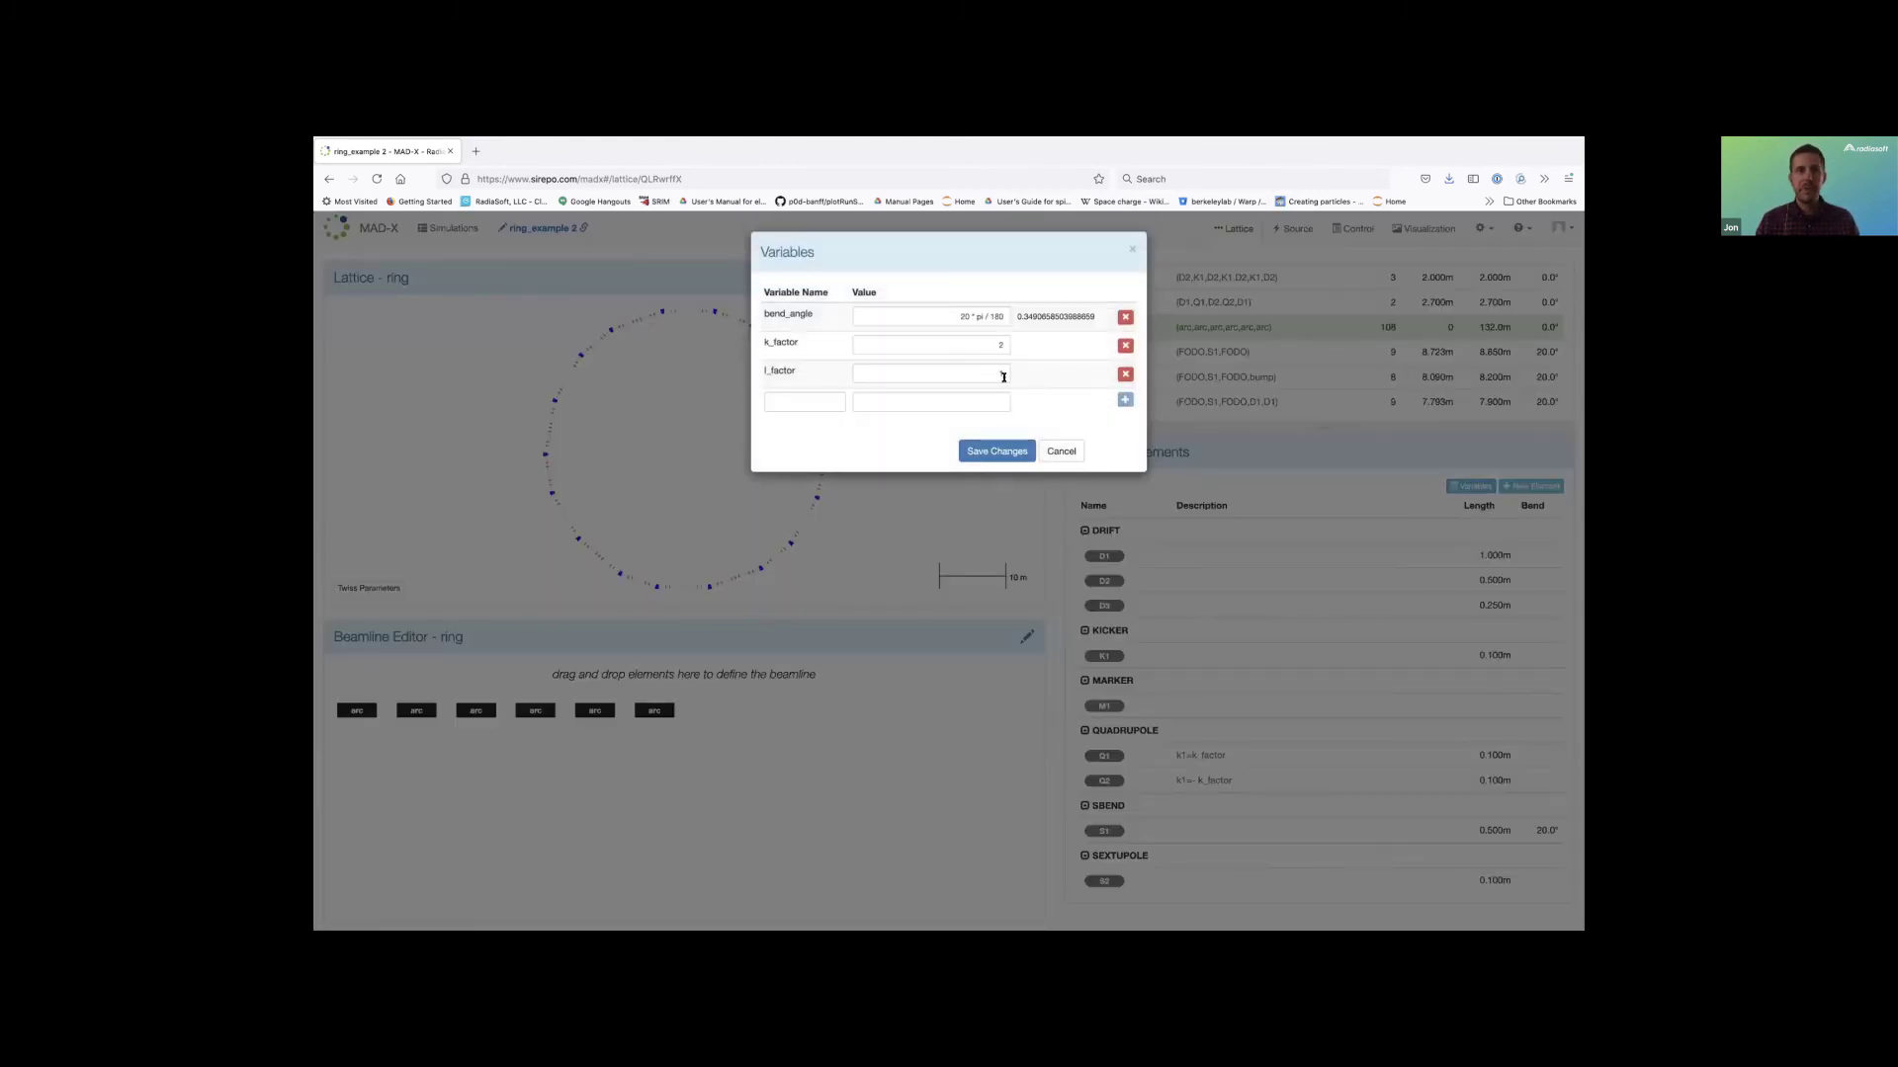
click(1004, 377)
text(1.5)
click(987, 450)
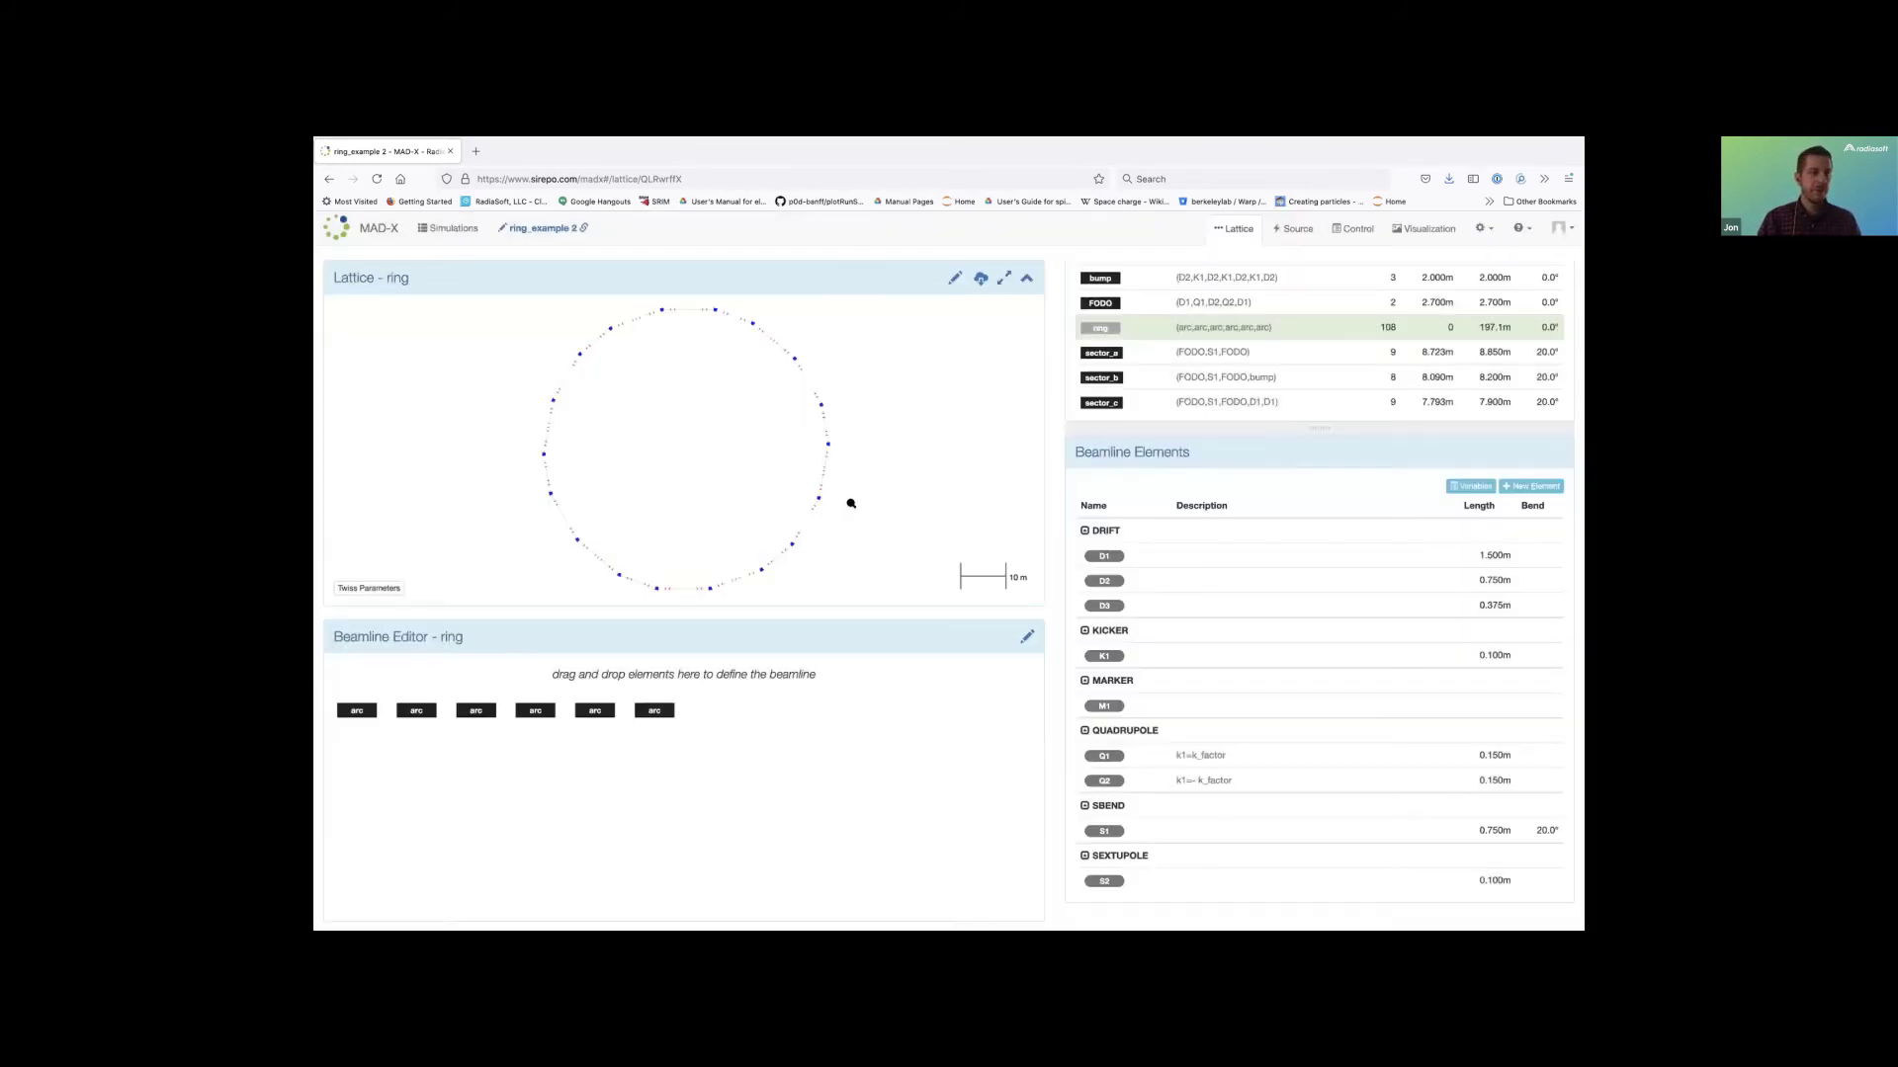
click(388, 589)
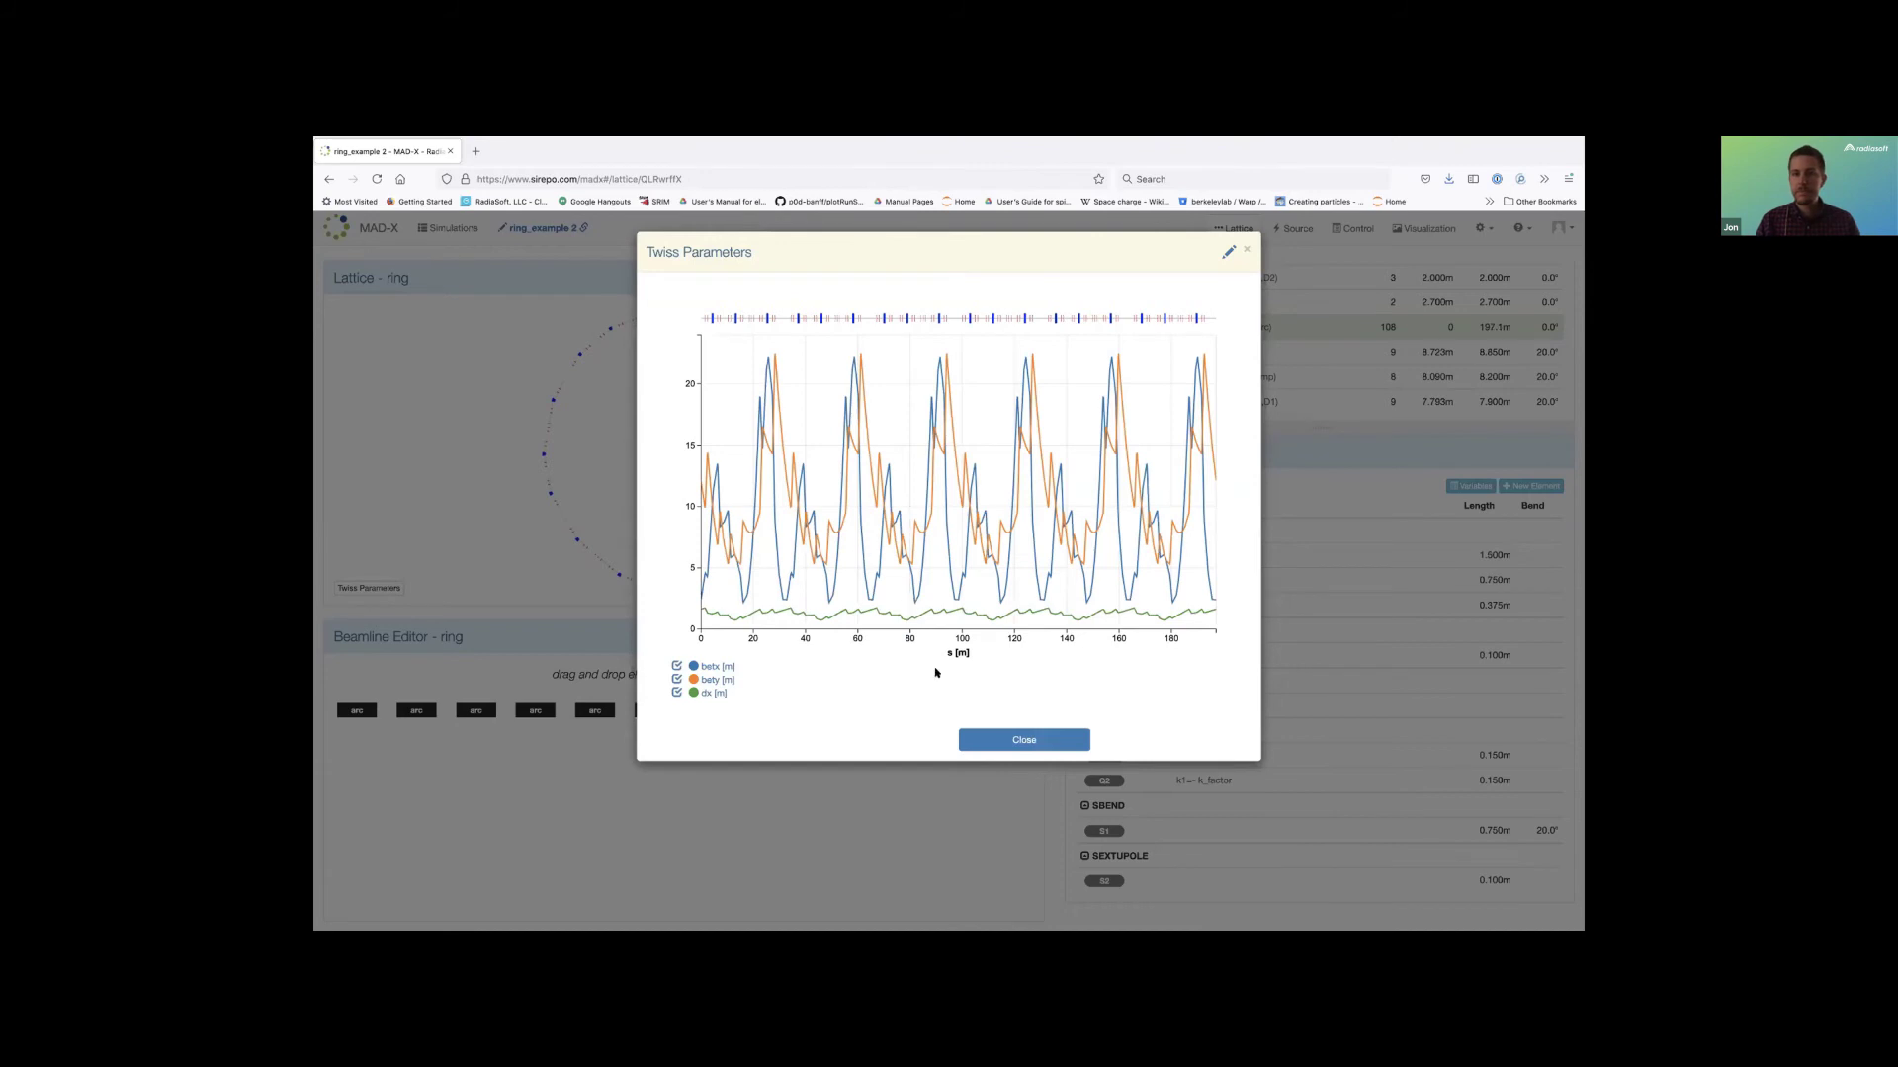
click(1015, 740)
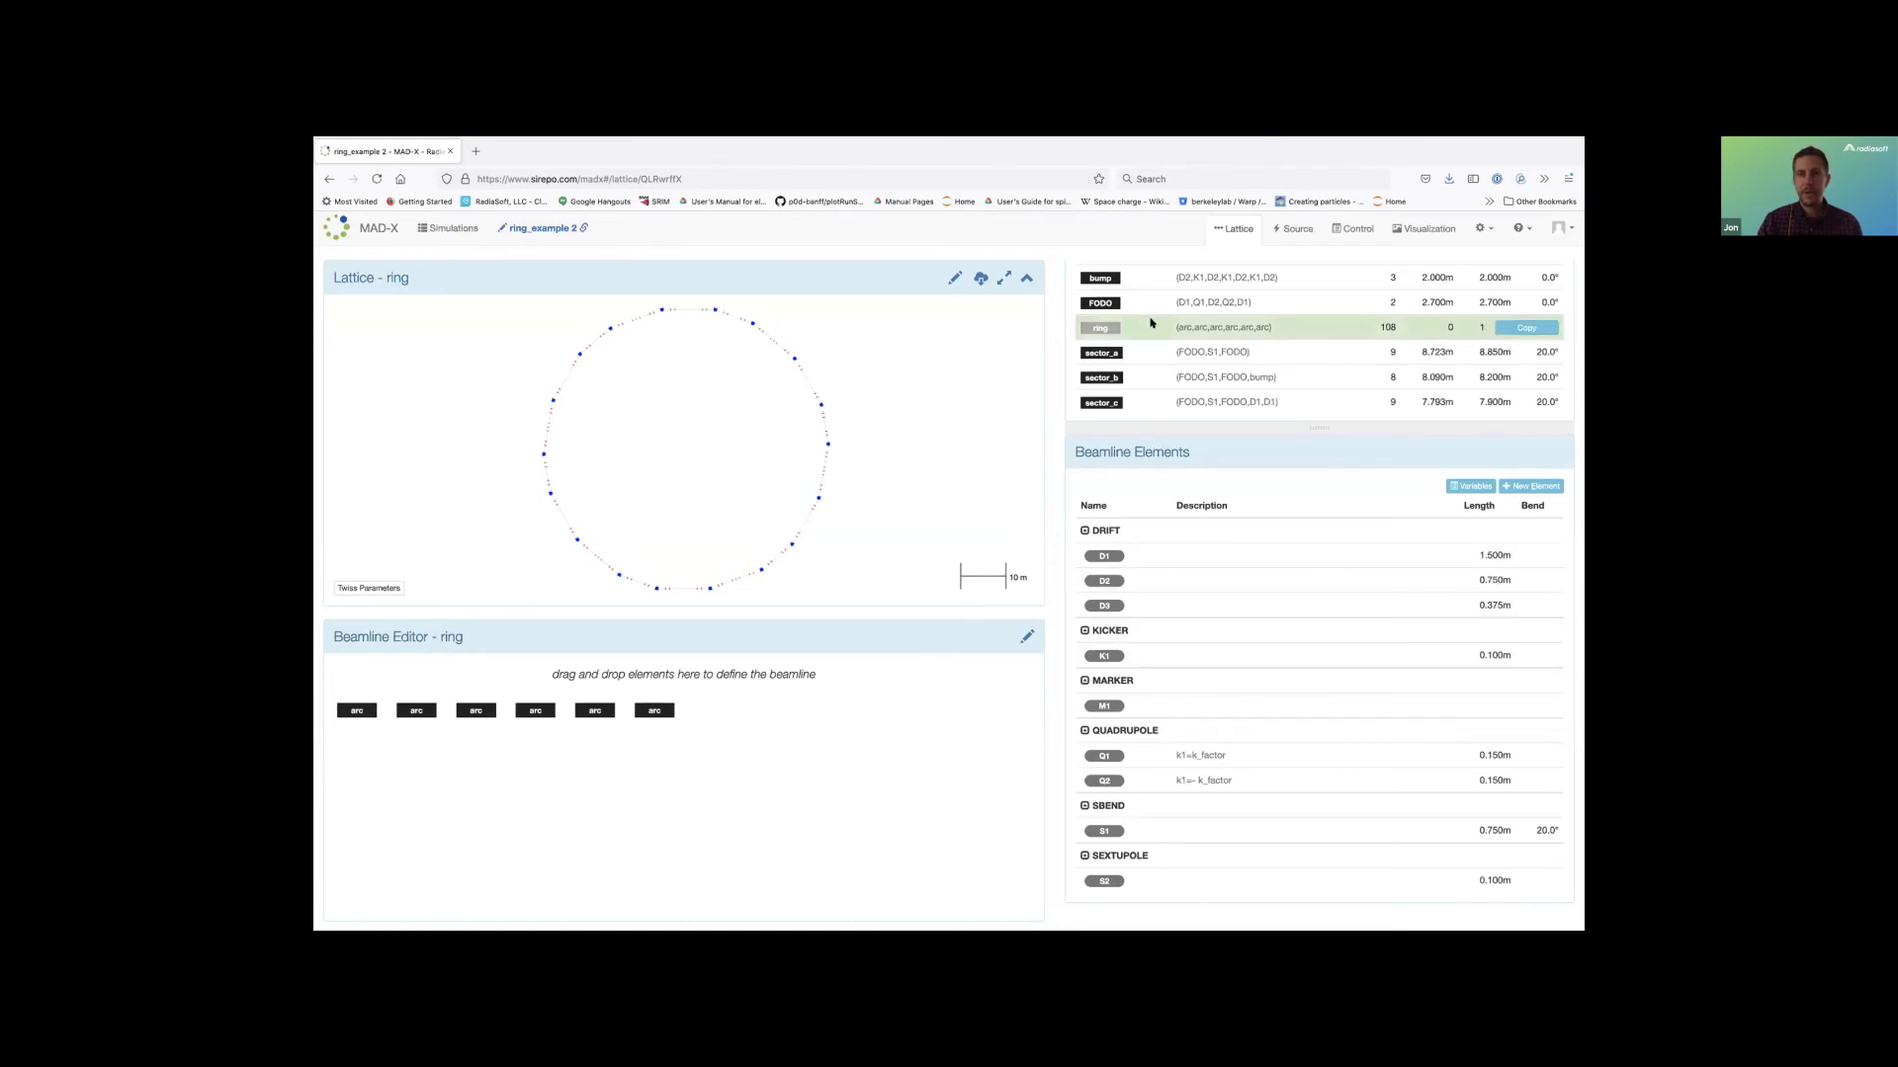
Open the FODO beamline for editing and delete the D1 drifts at its beginning and end.
mouse_move(1504, 301)
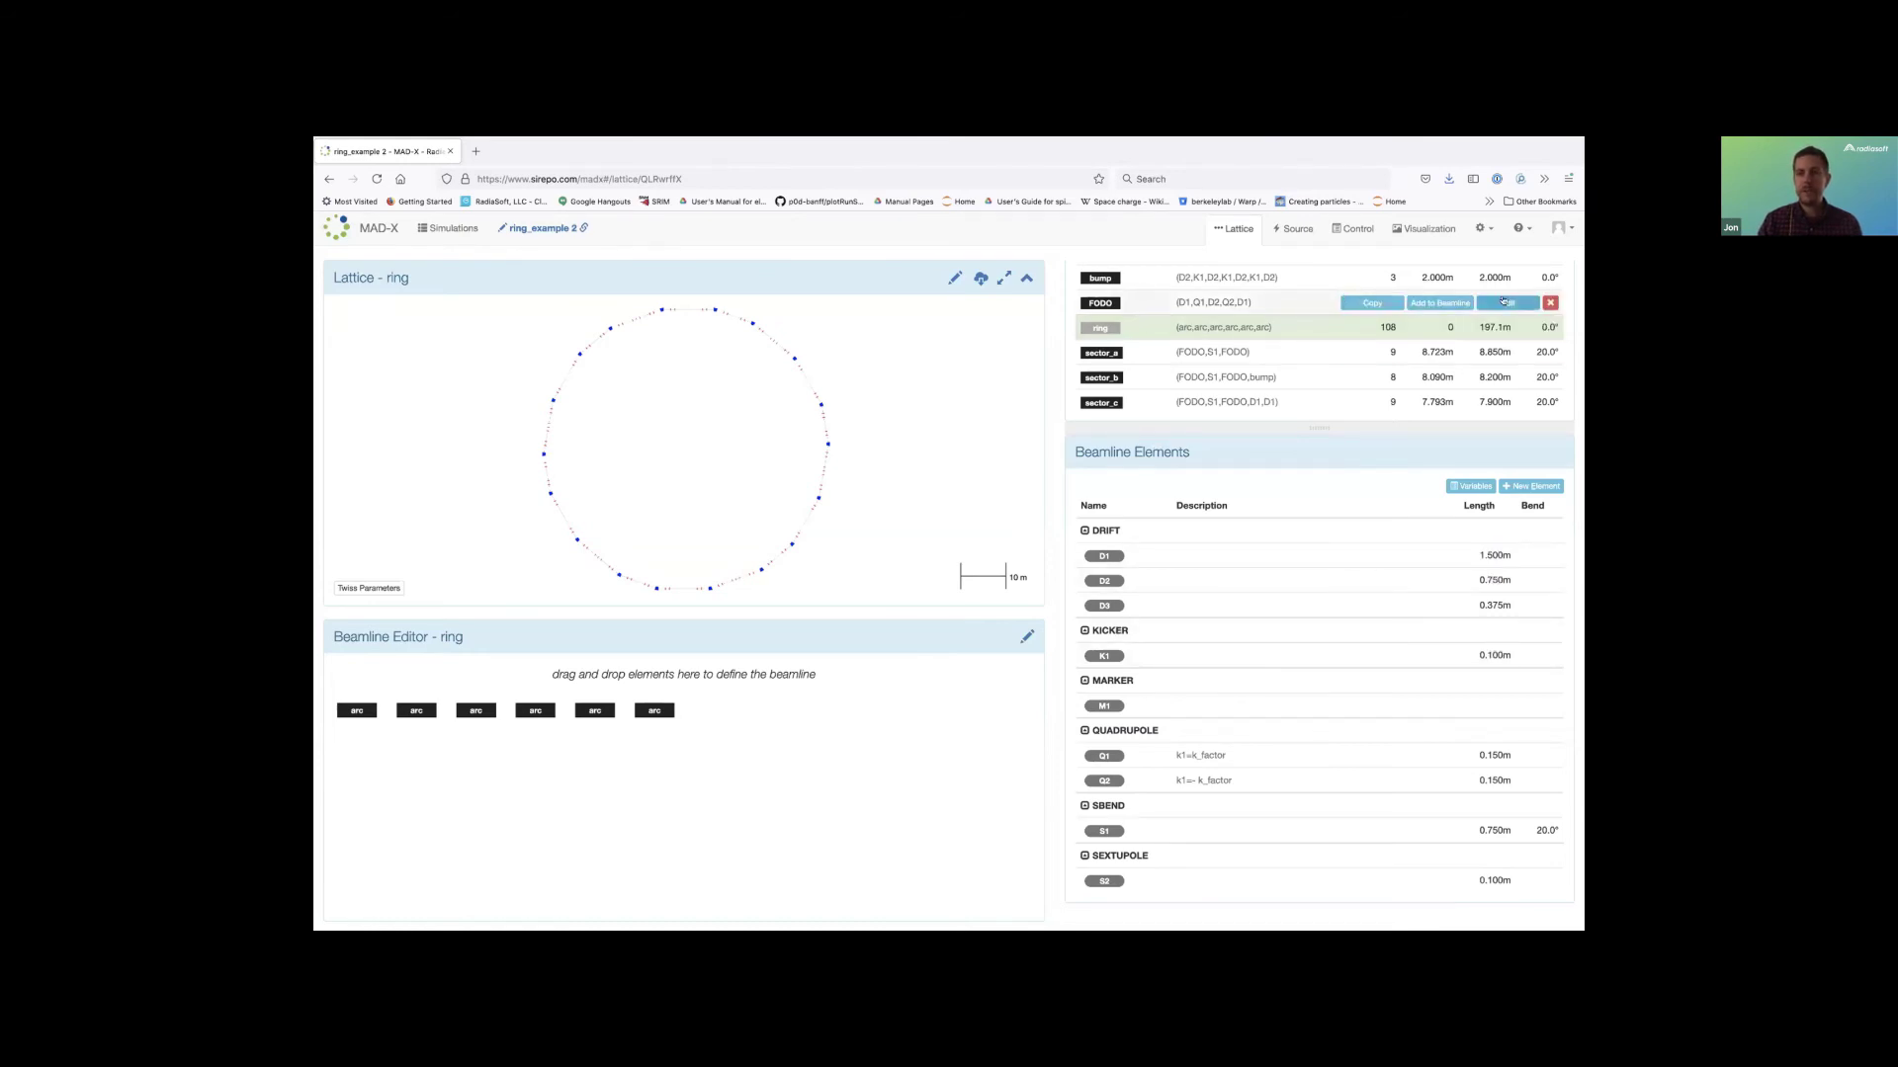
click(1503, 301)
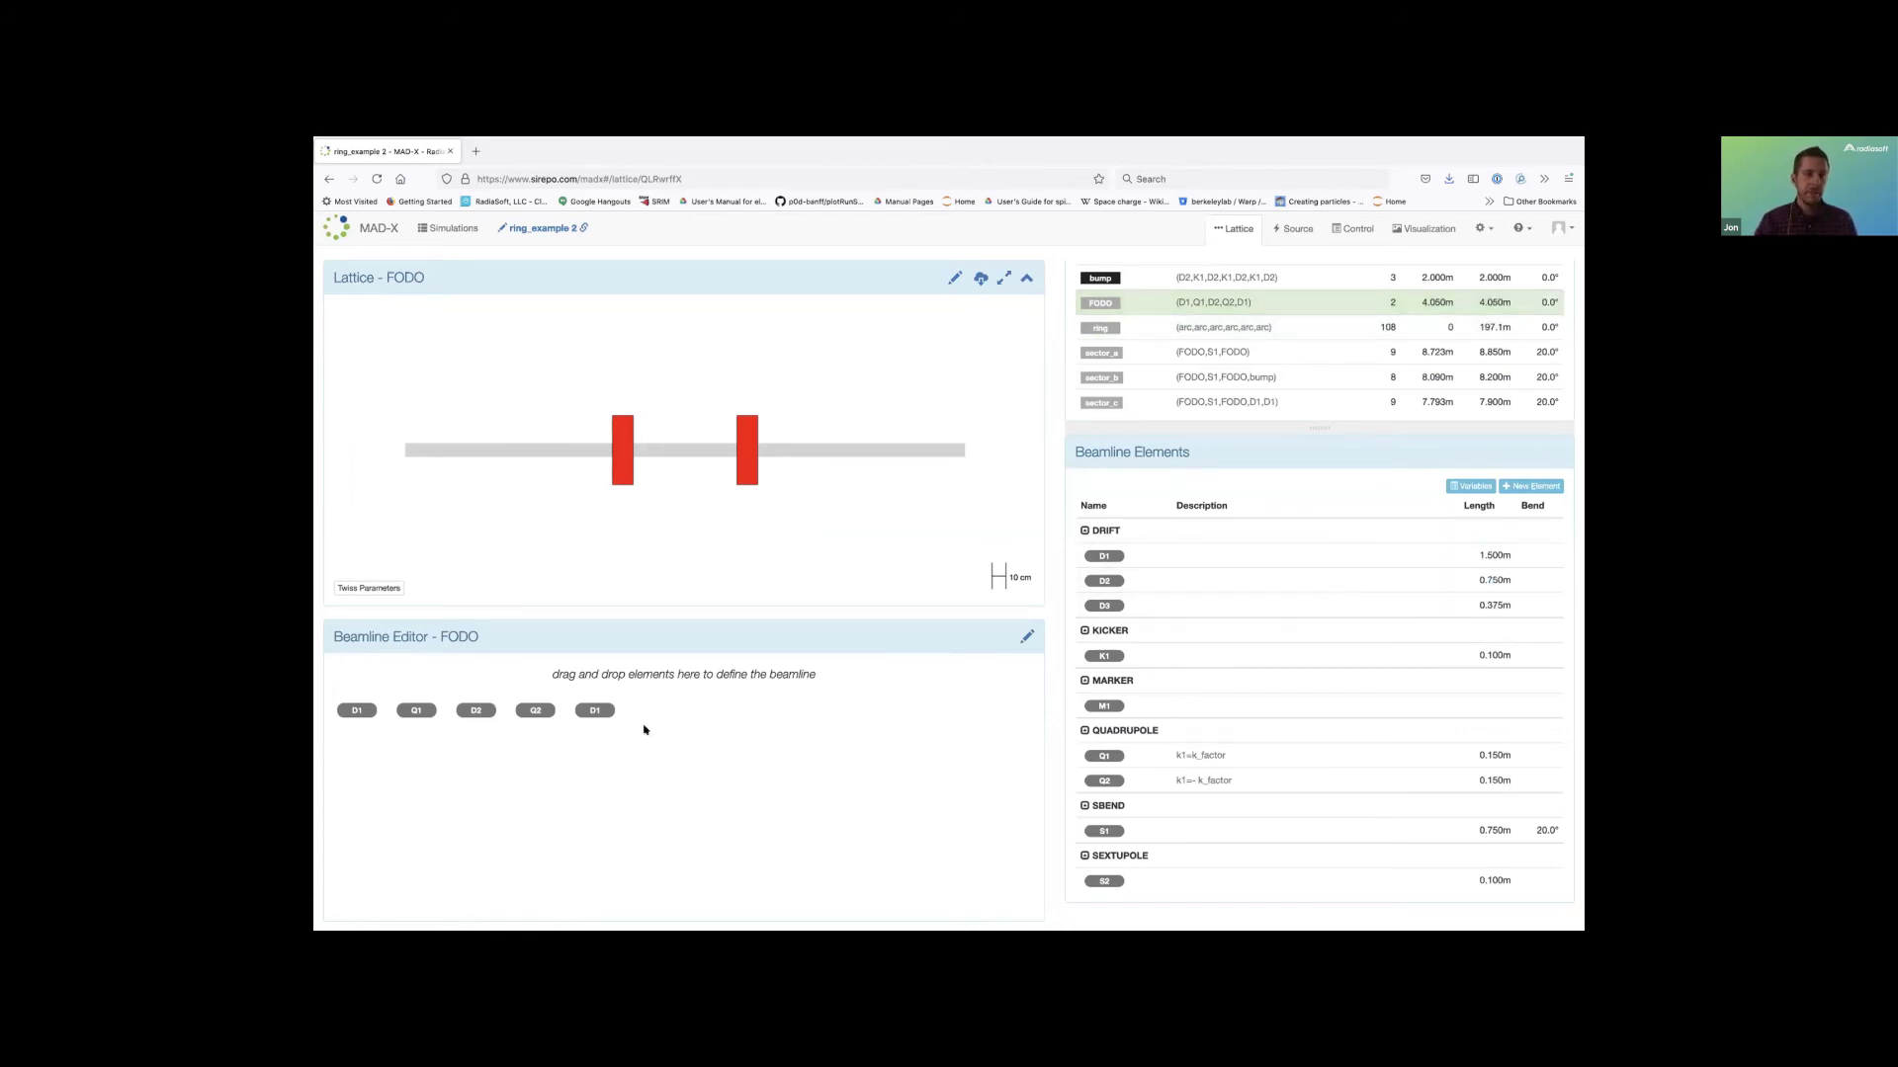
click(376, 710)
key(Delete)
click(983, 314)
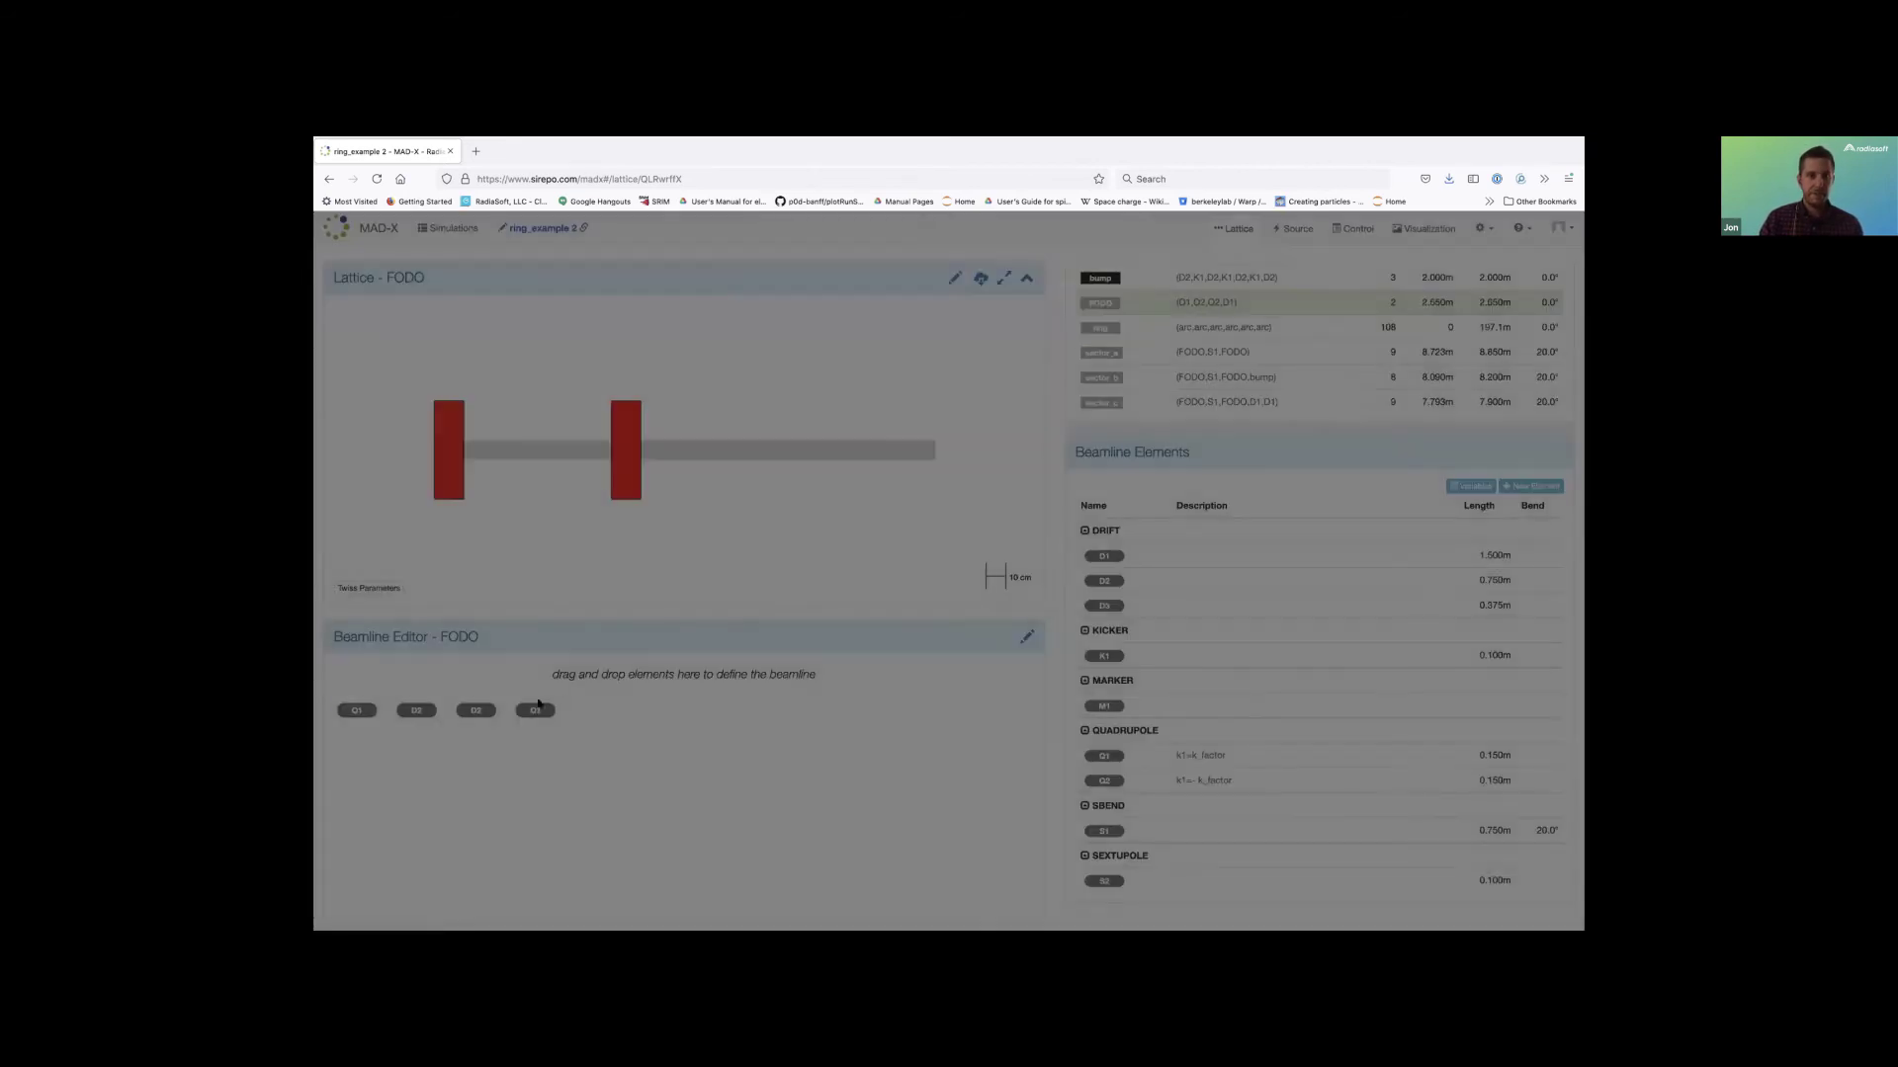
click(552, 709)
key(Delete)
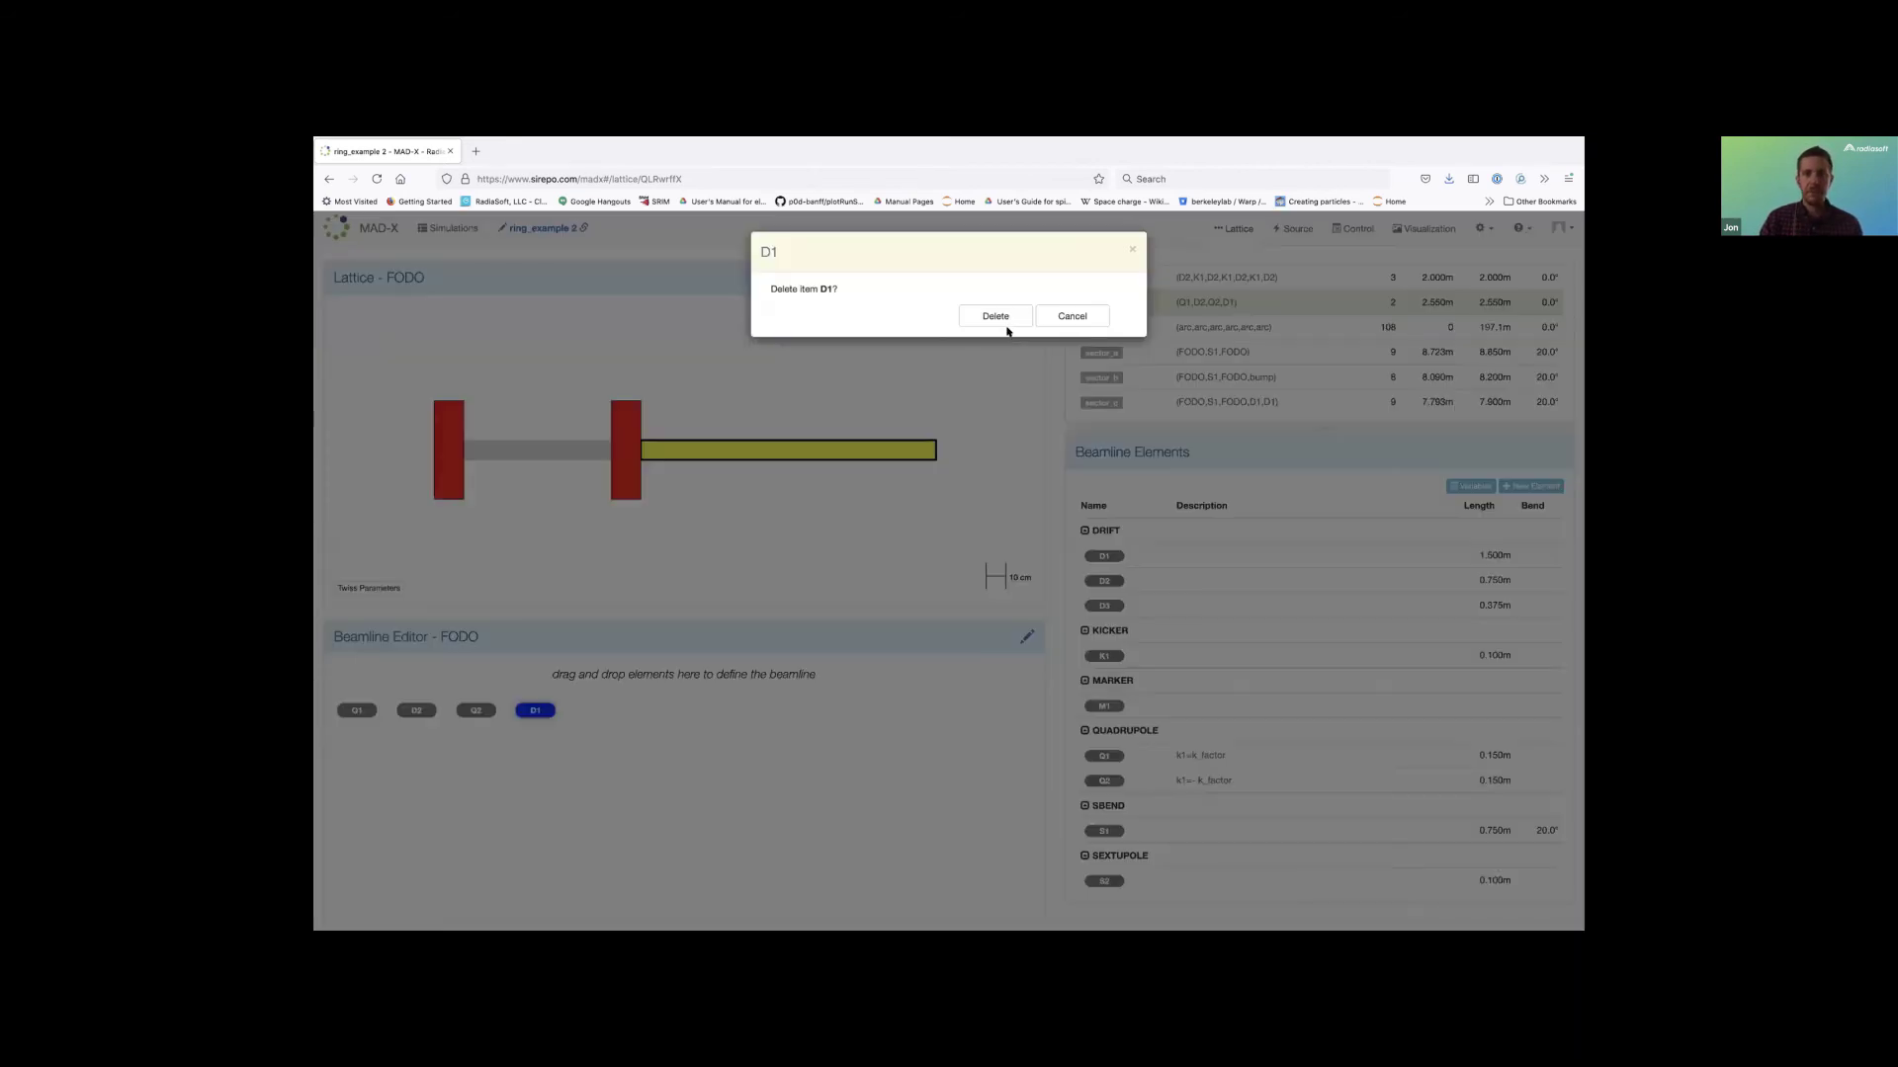
click(1006, 326)
Add a D2 drift, M1 marker and D2 drift after Q2 at the end of FODO, and the same sequence before Q1.
drag(1104, 581, 533, 704)
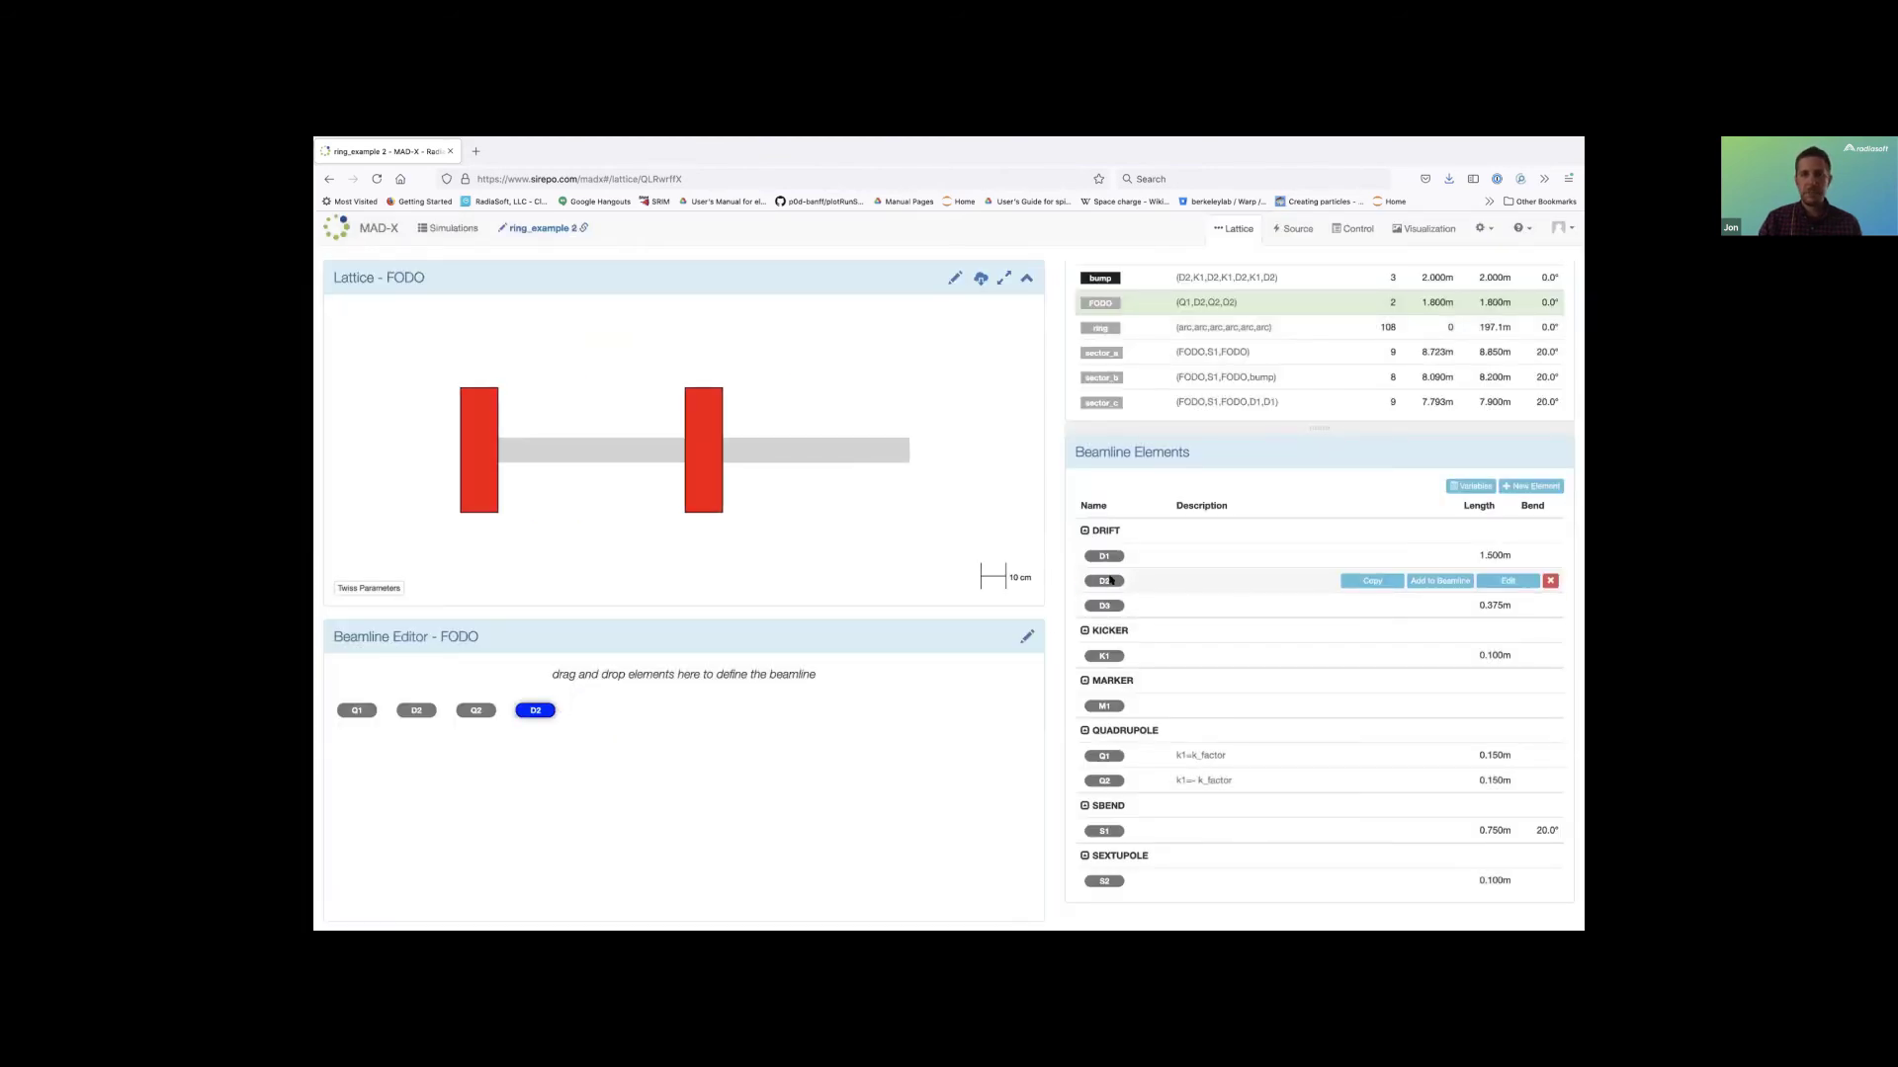
drag(1107, 580, 594, 706)
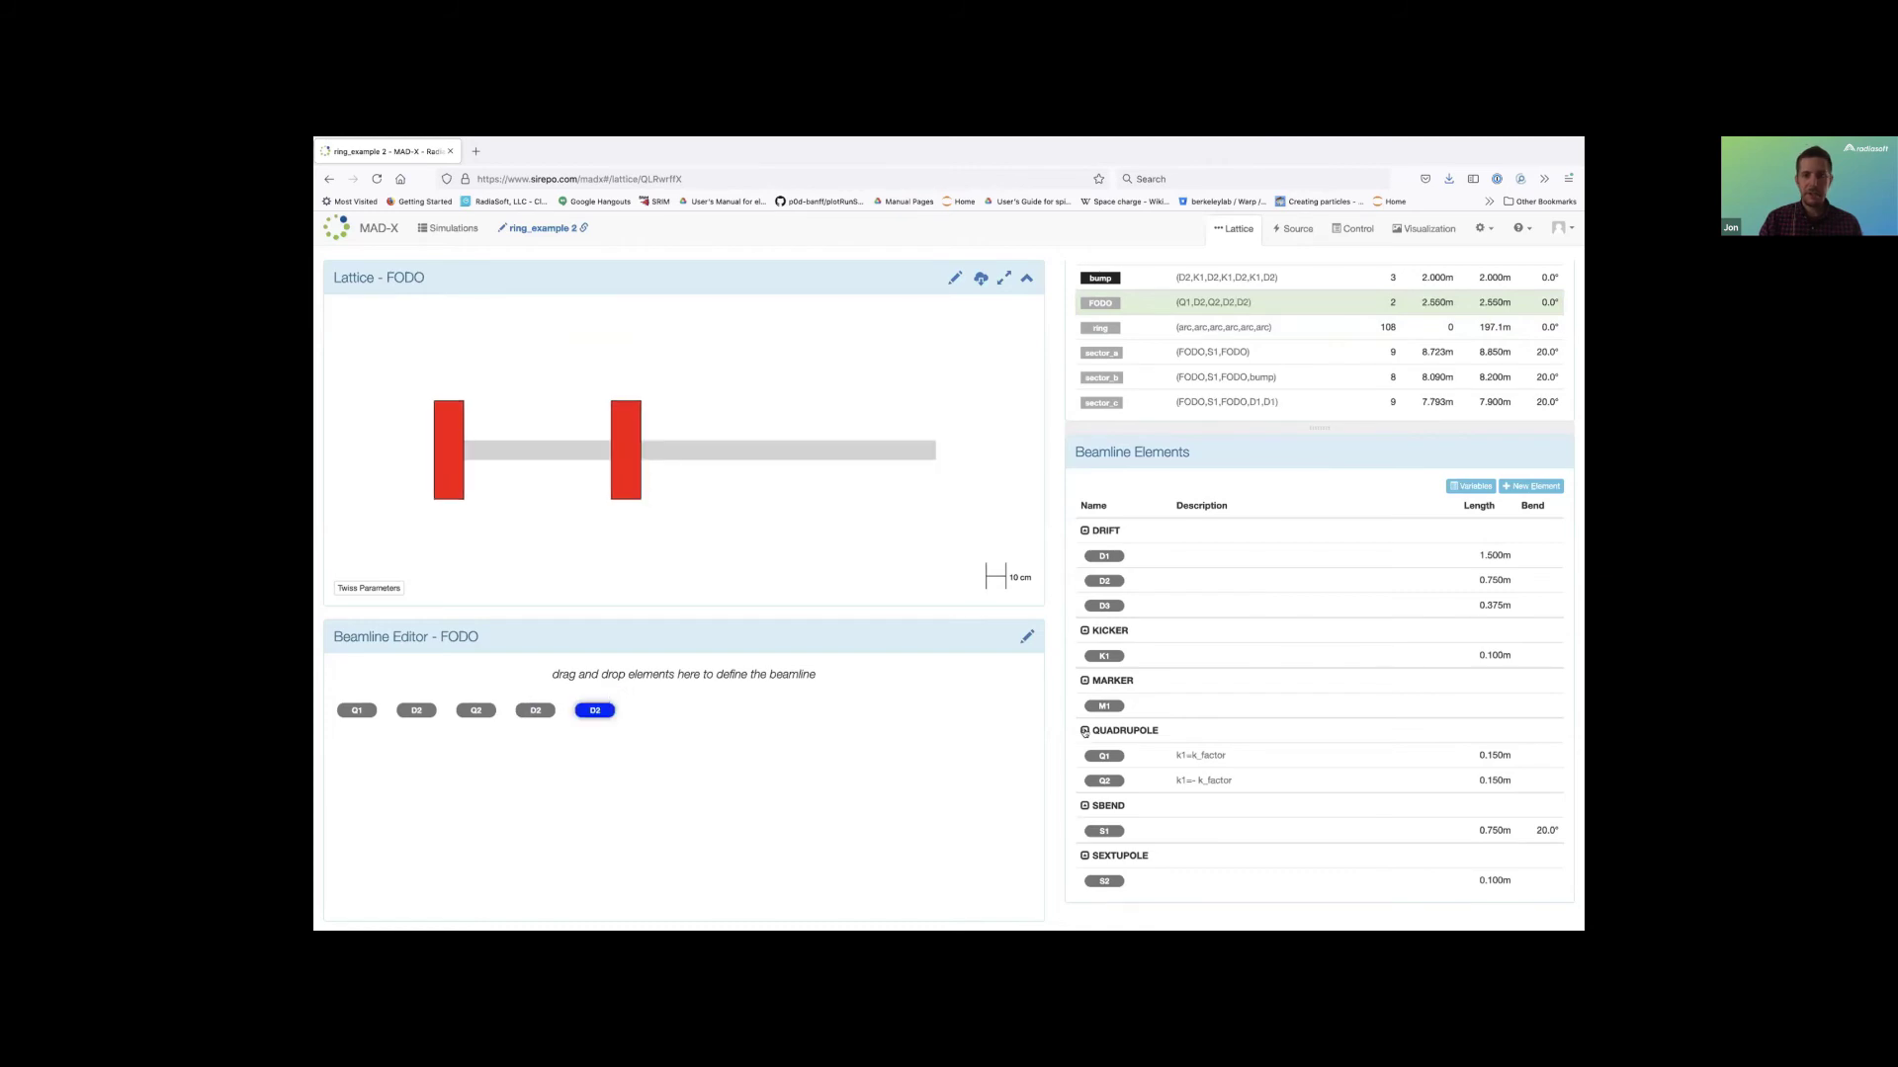
mouse_move(1122, 707)
mouse_down()
mouse_move(593, 729)
mouse_move(562, 711)
mouse_move(583, 713)
mouse_up()
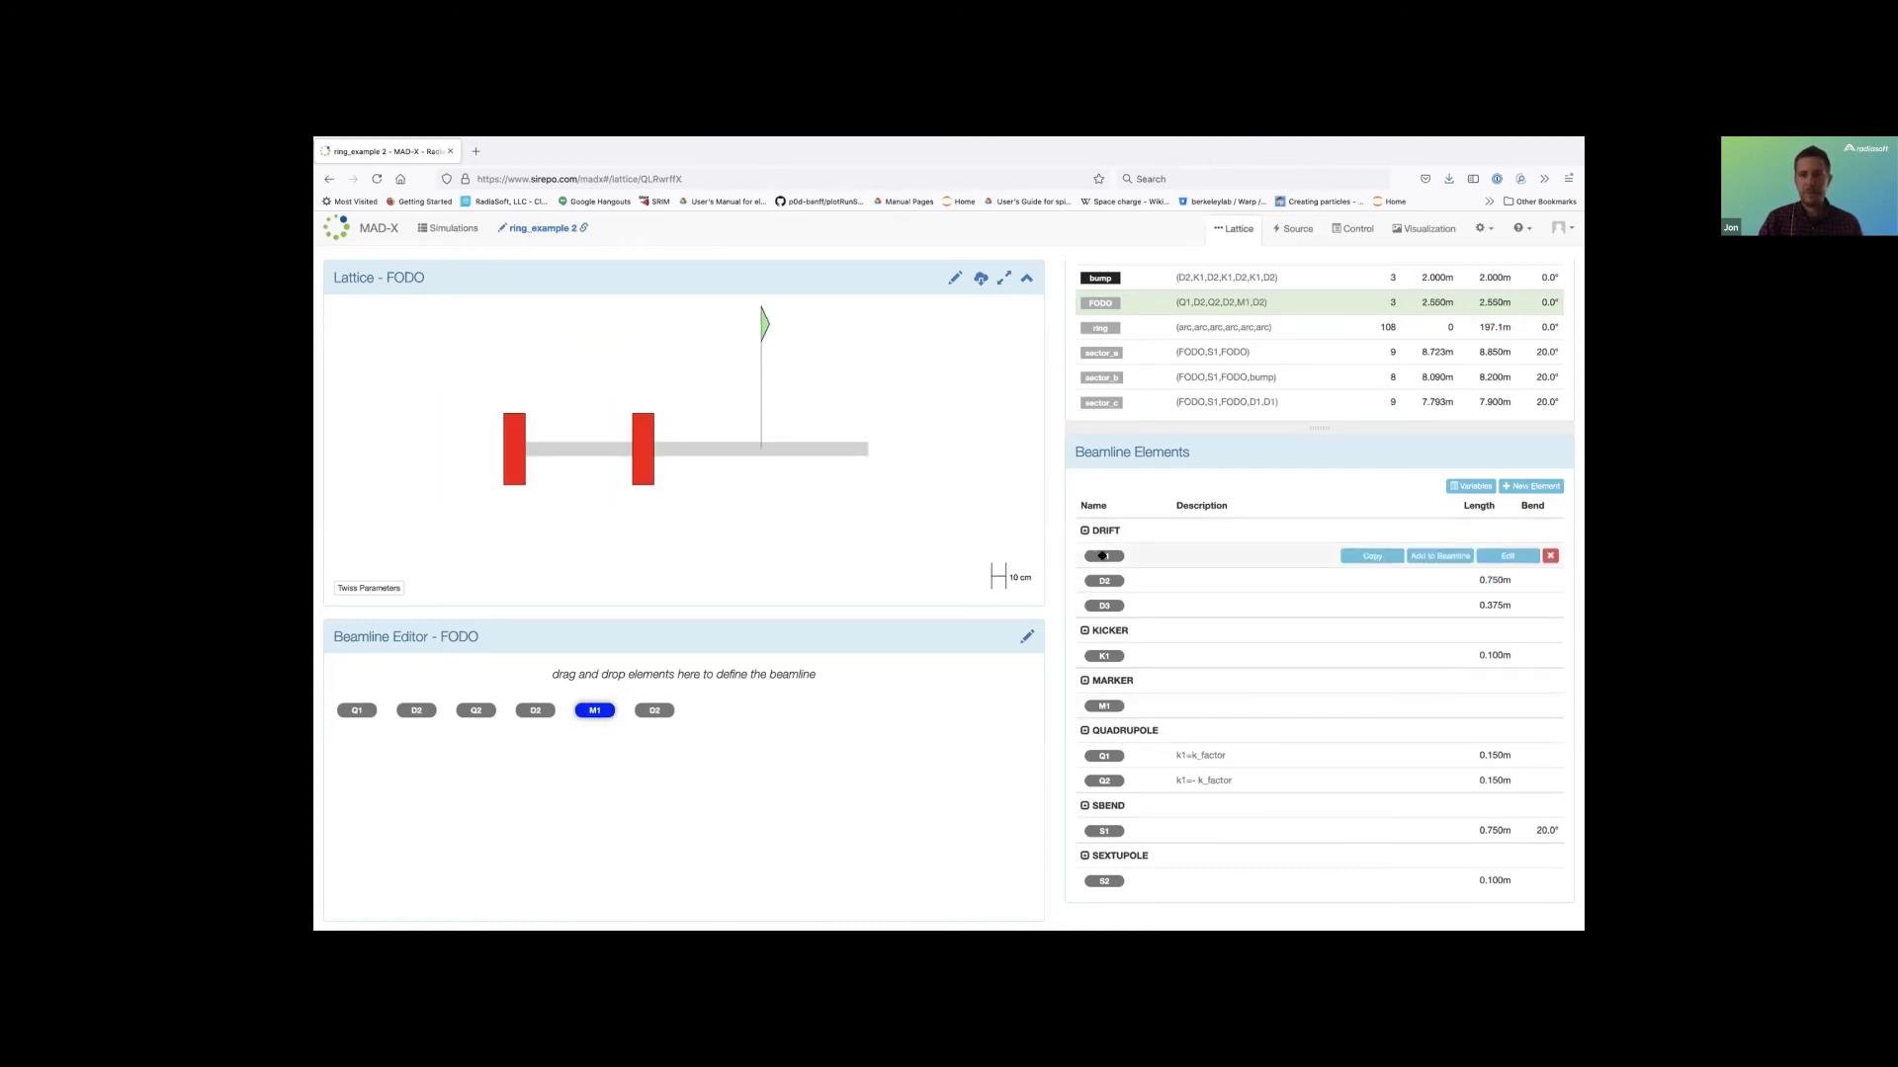
drag(1098, 576, 356, 710)
drag(1104, 705, 410, 711)
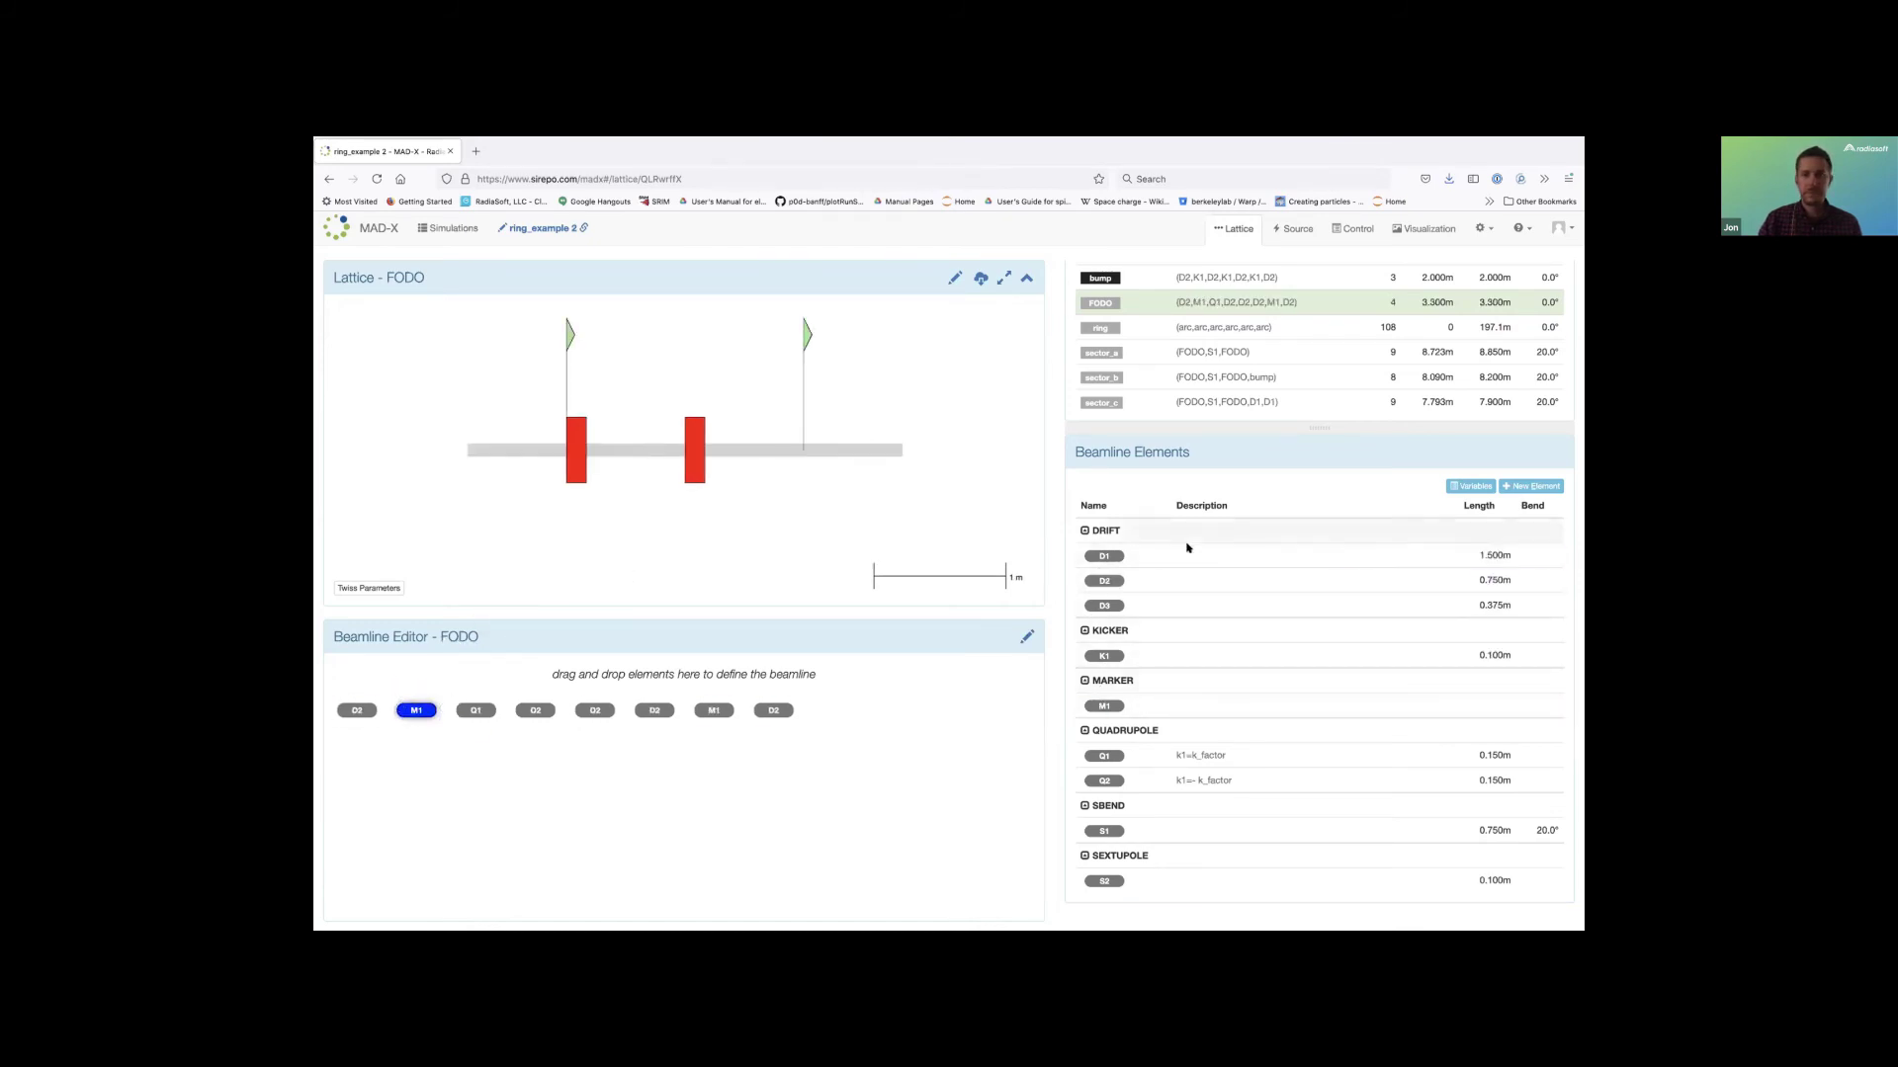
drag(1103, 580, 475, 710)
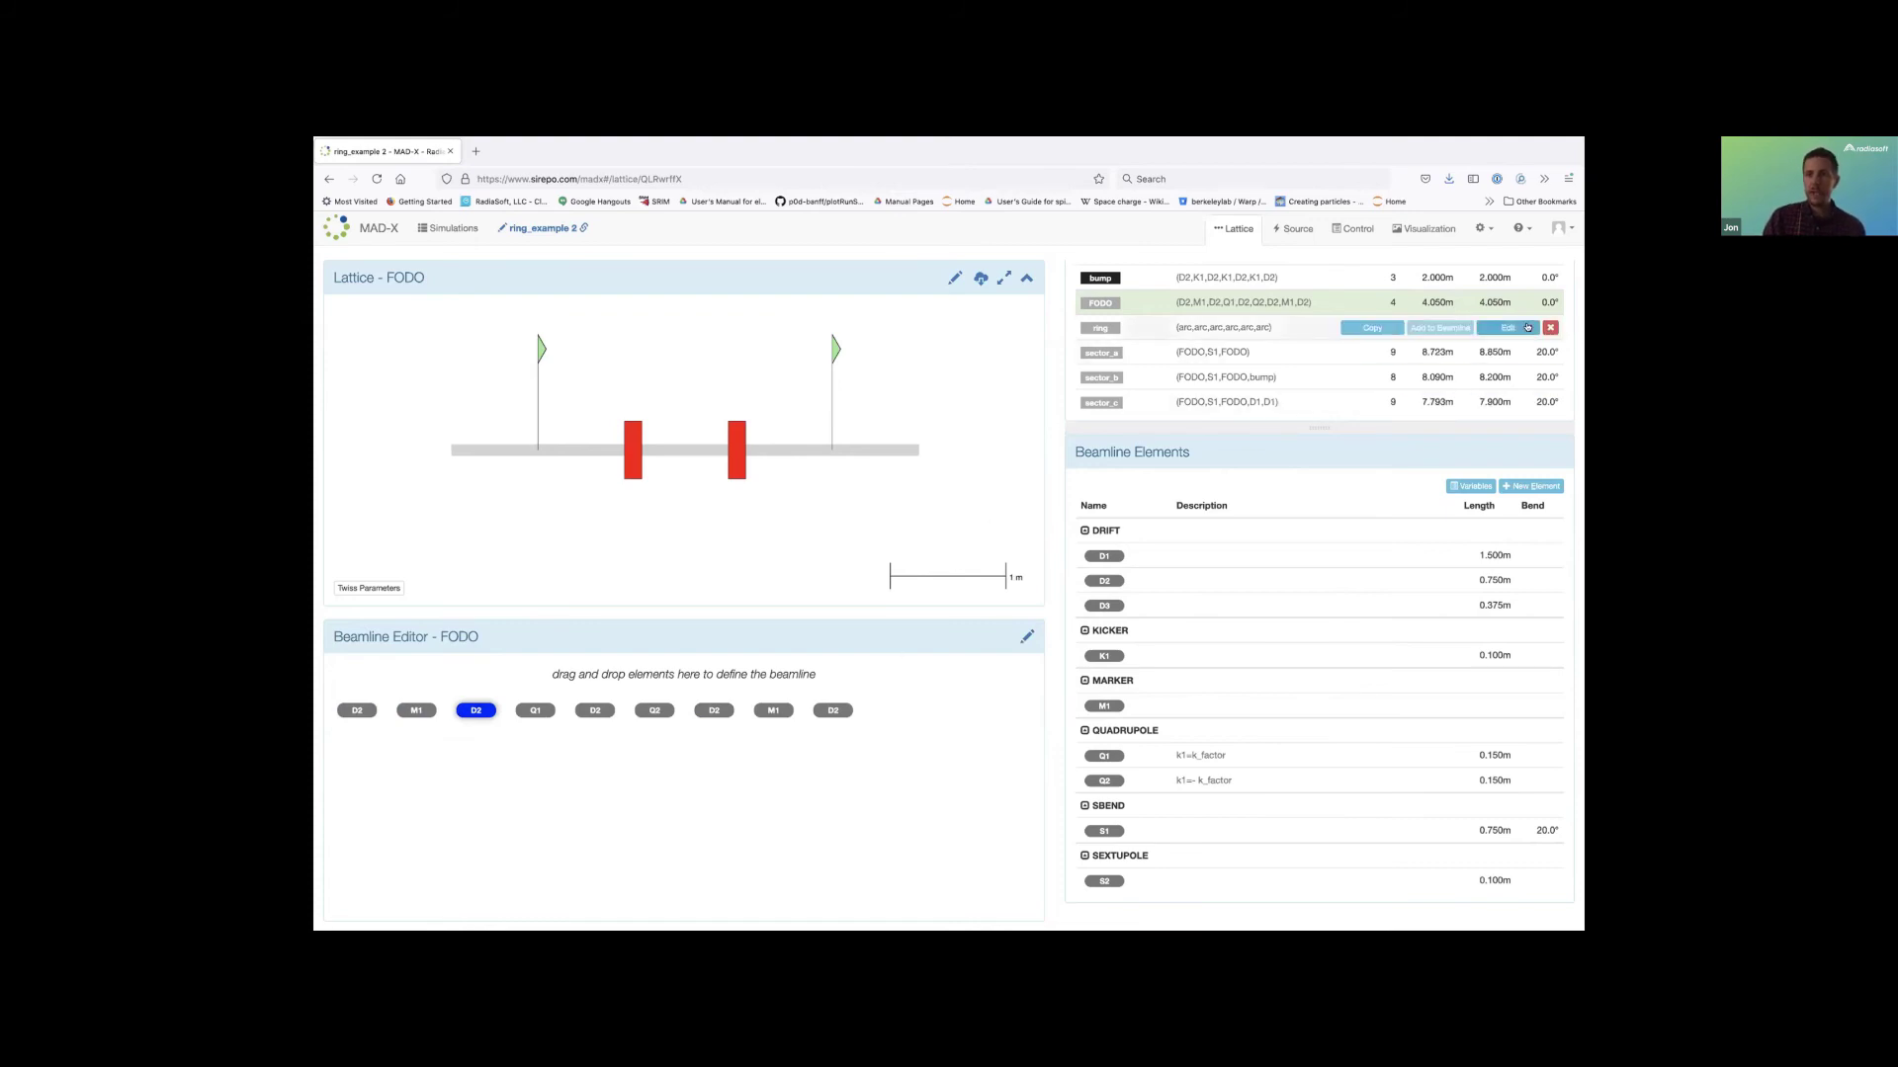
Open the ring beamline and examine its lattice drawing around the circumference.
click(1525, 328)
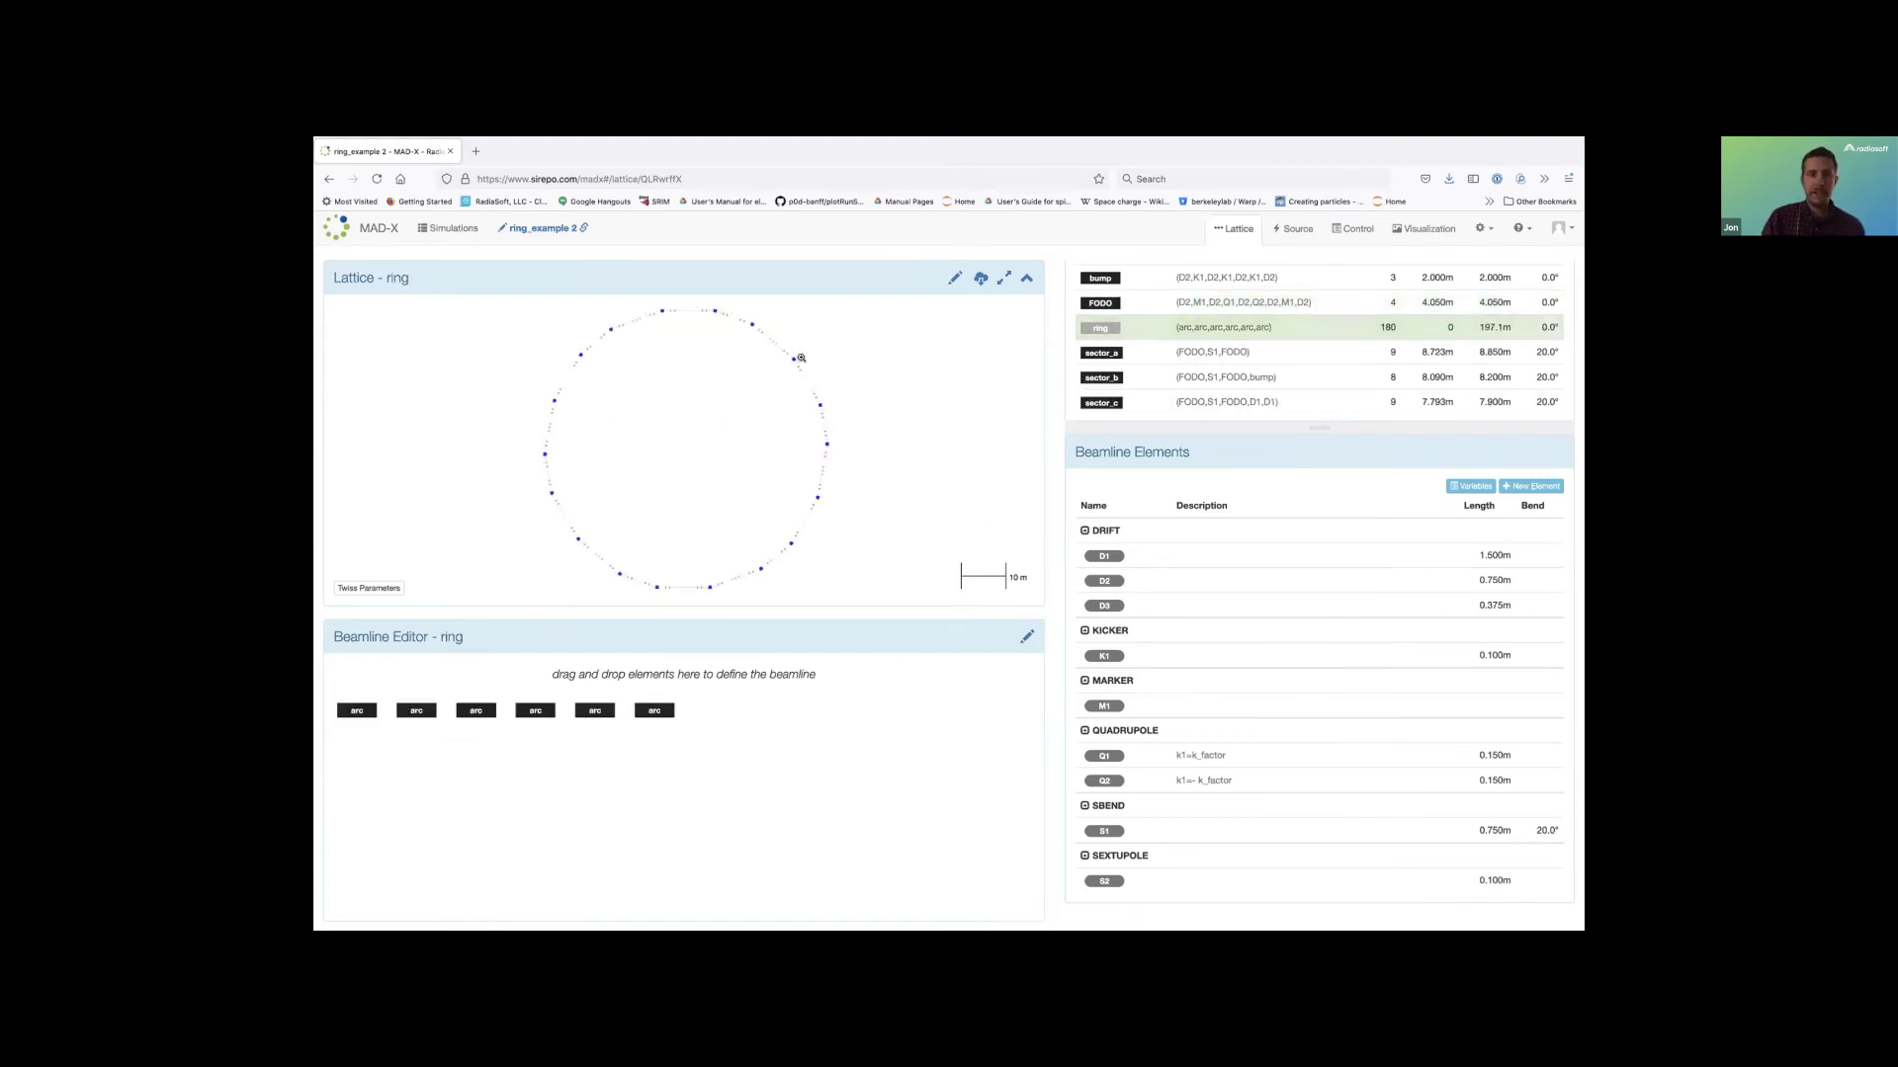
scroll(798, 365, up, 5)
scroll(846, 544, down, 3)
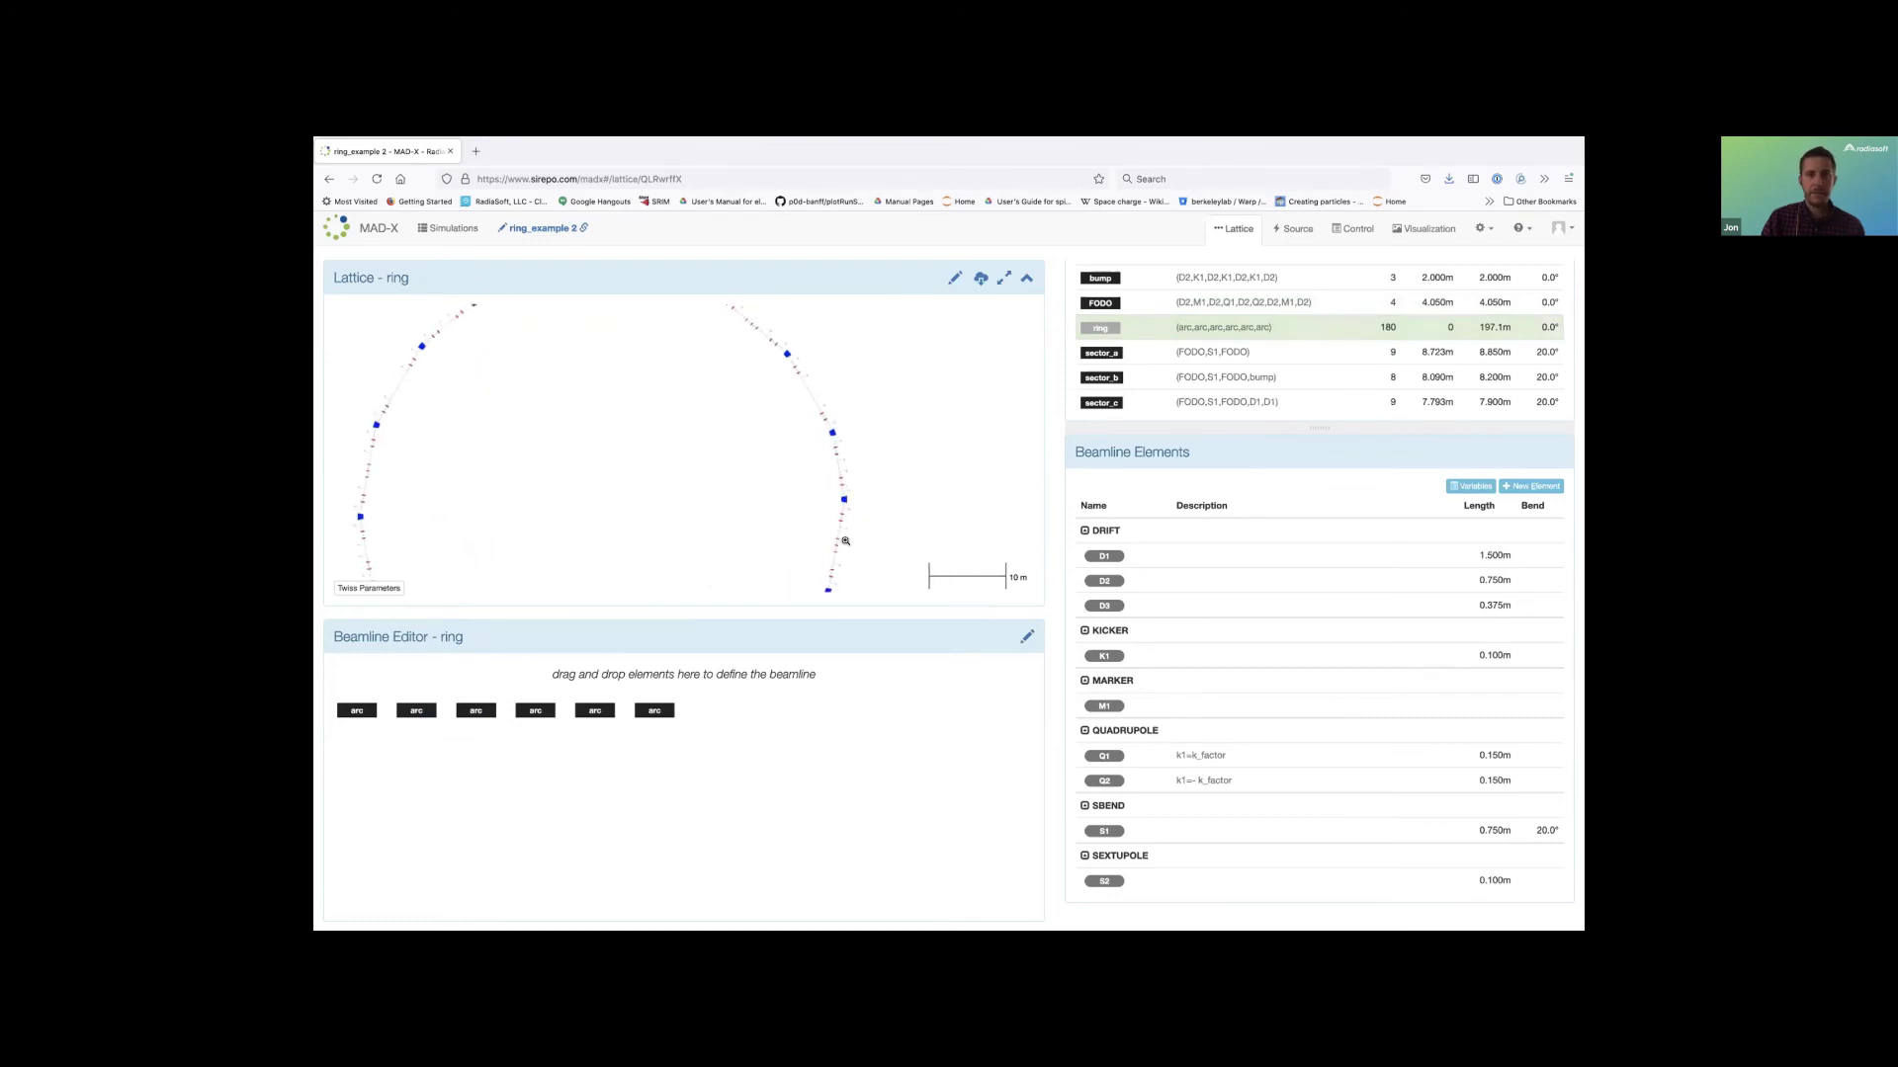
scroll(847, 509, down, 1)
drag(878, 513, 871, 433)
Open sector_c for editing and insert an S2 sextupole, a D3 drift and another S2 between its two D1 drifts.
mouse_move(1128, 407)
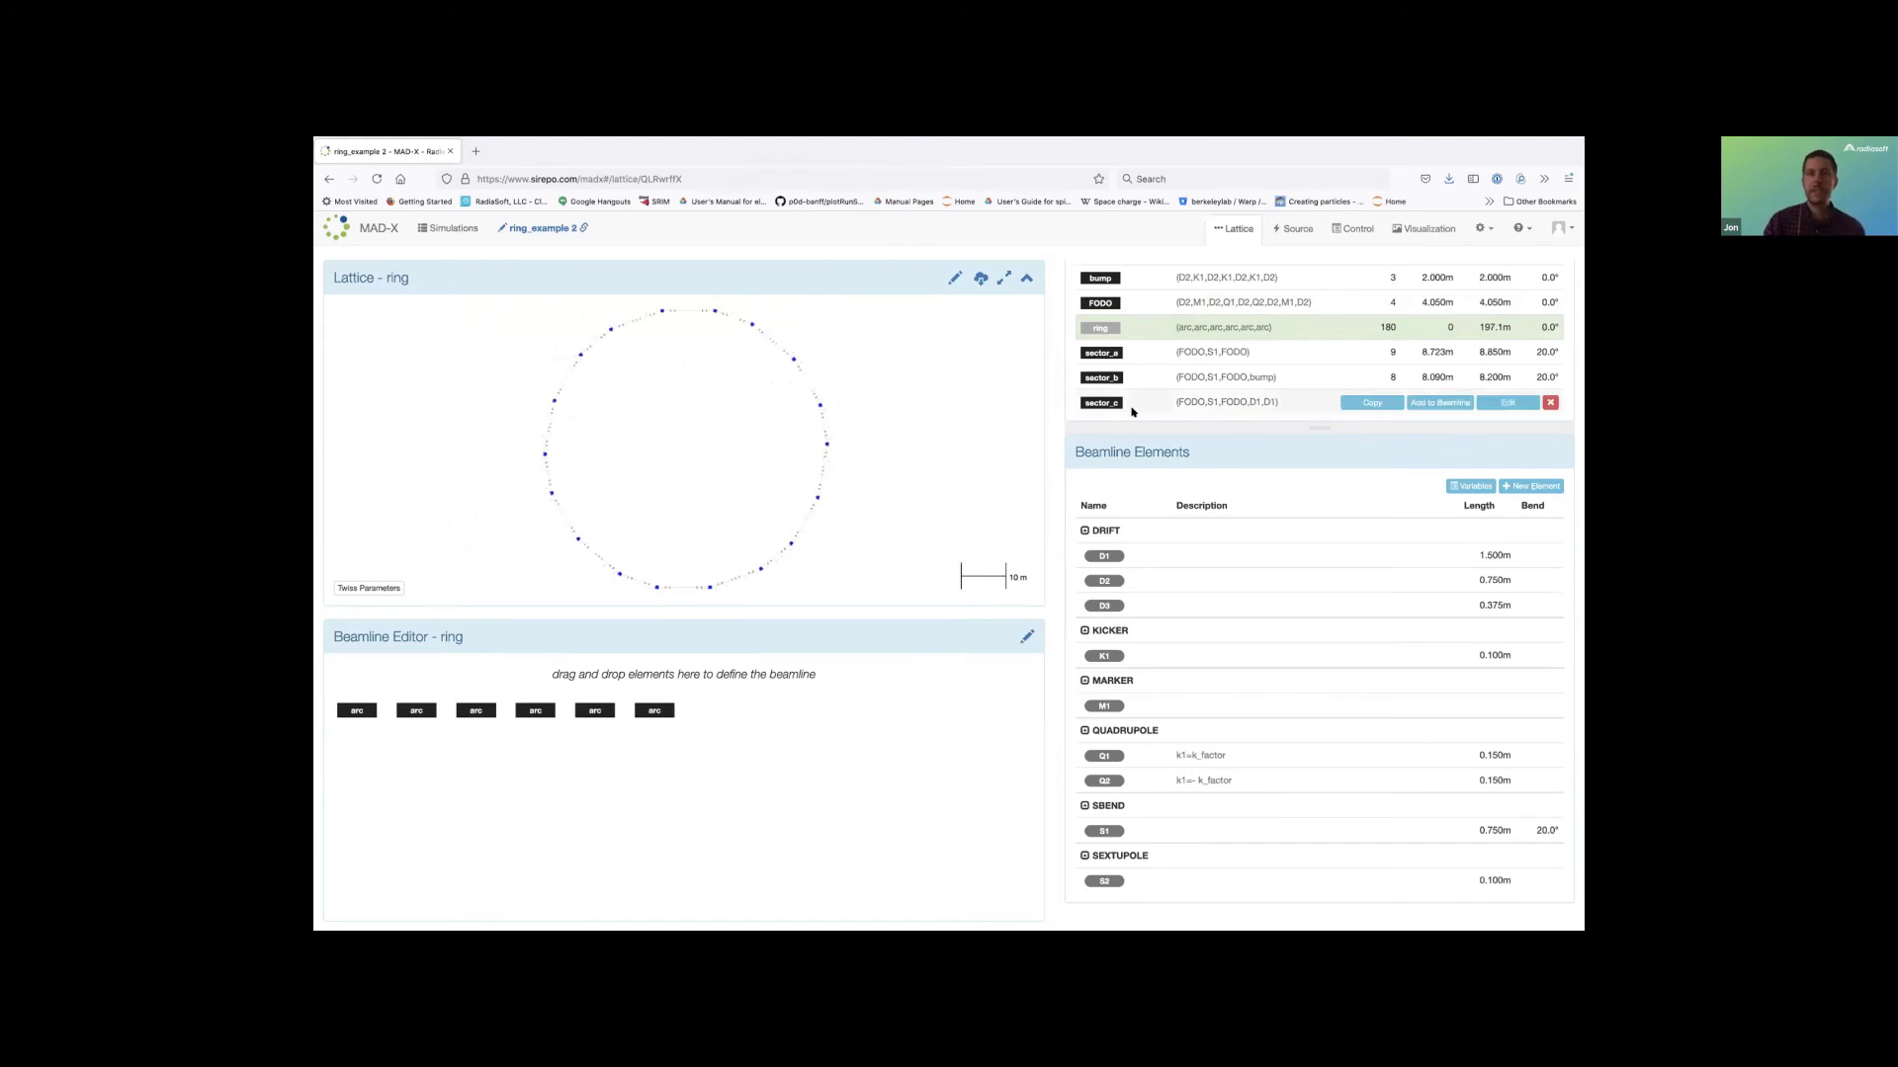
mouse_move(1334, 405)
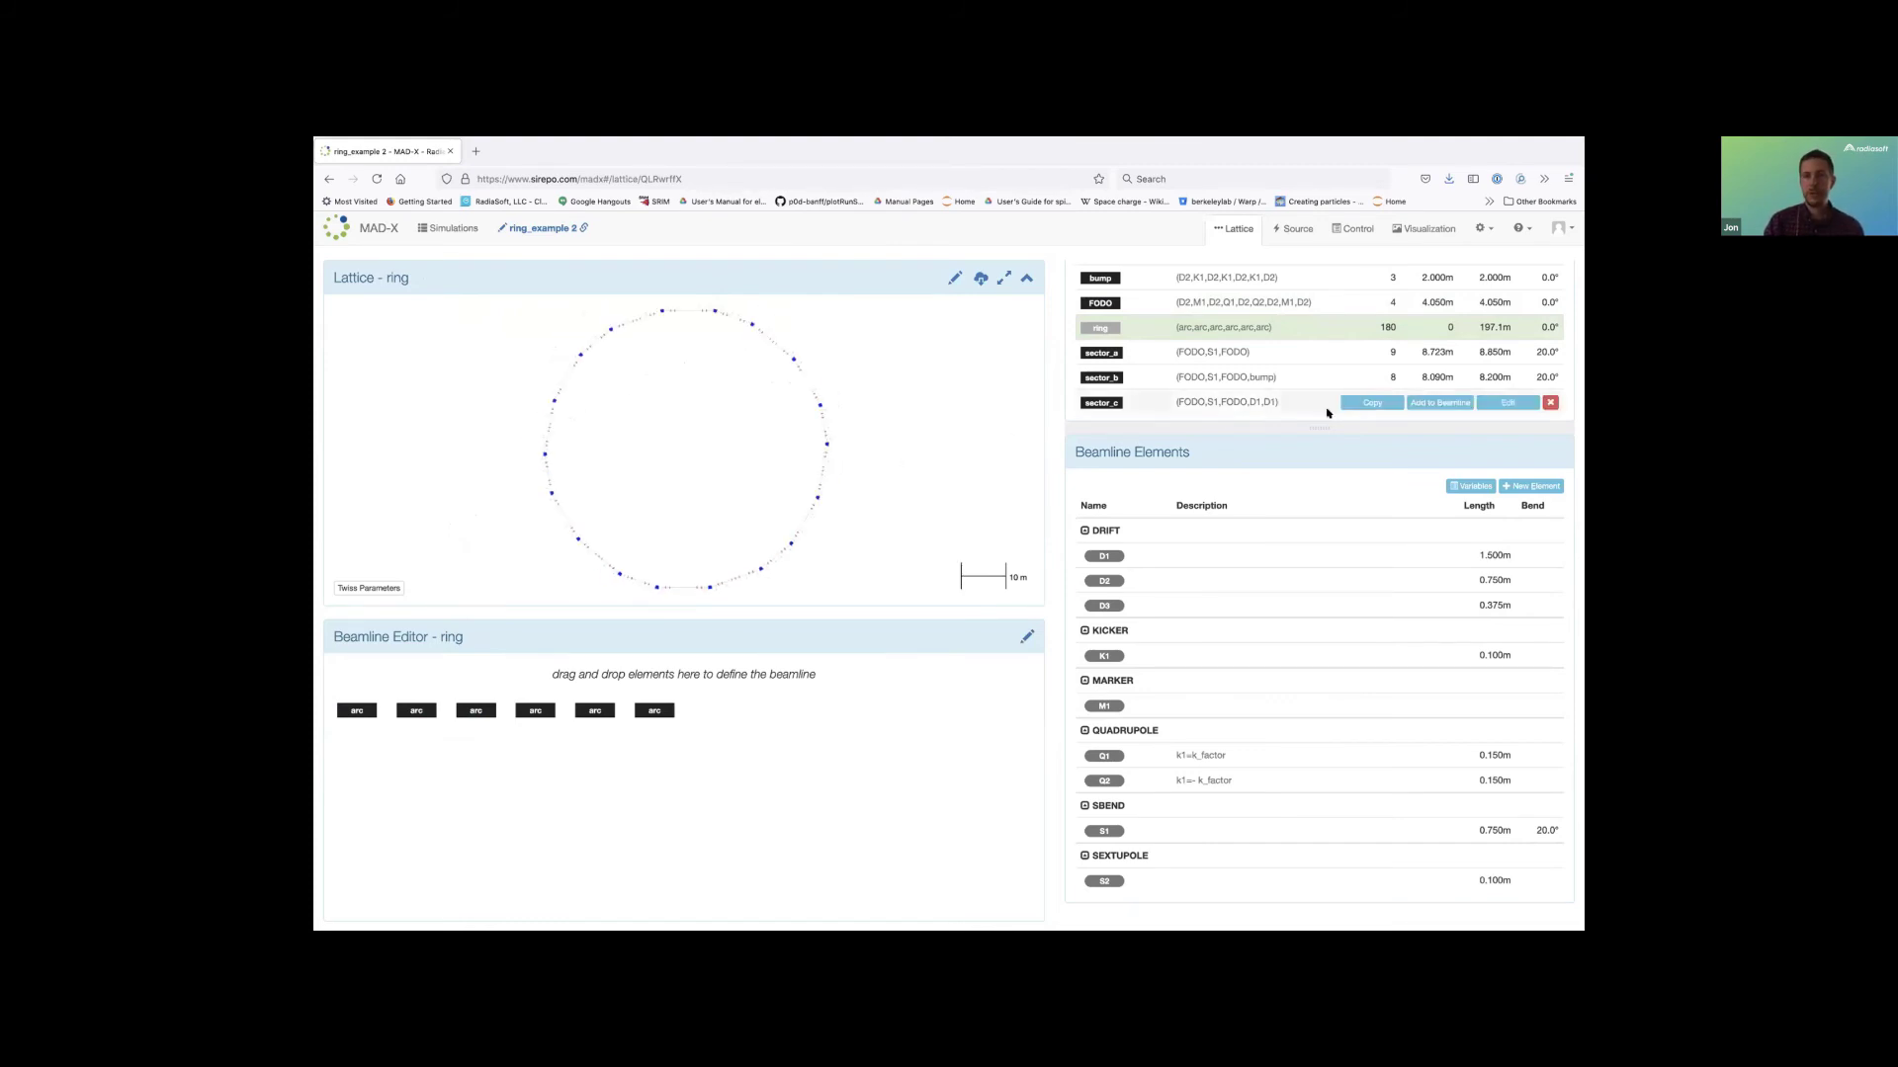
click(1507, 403)
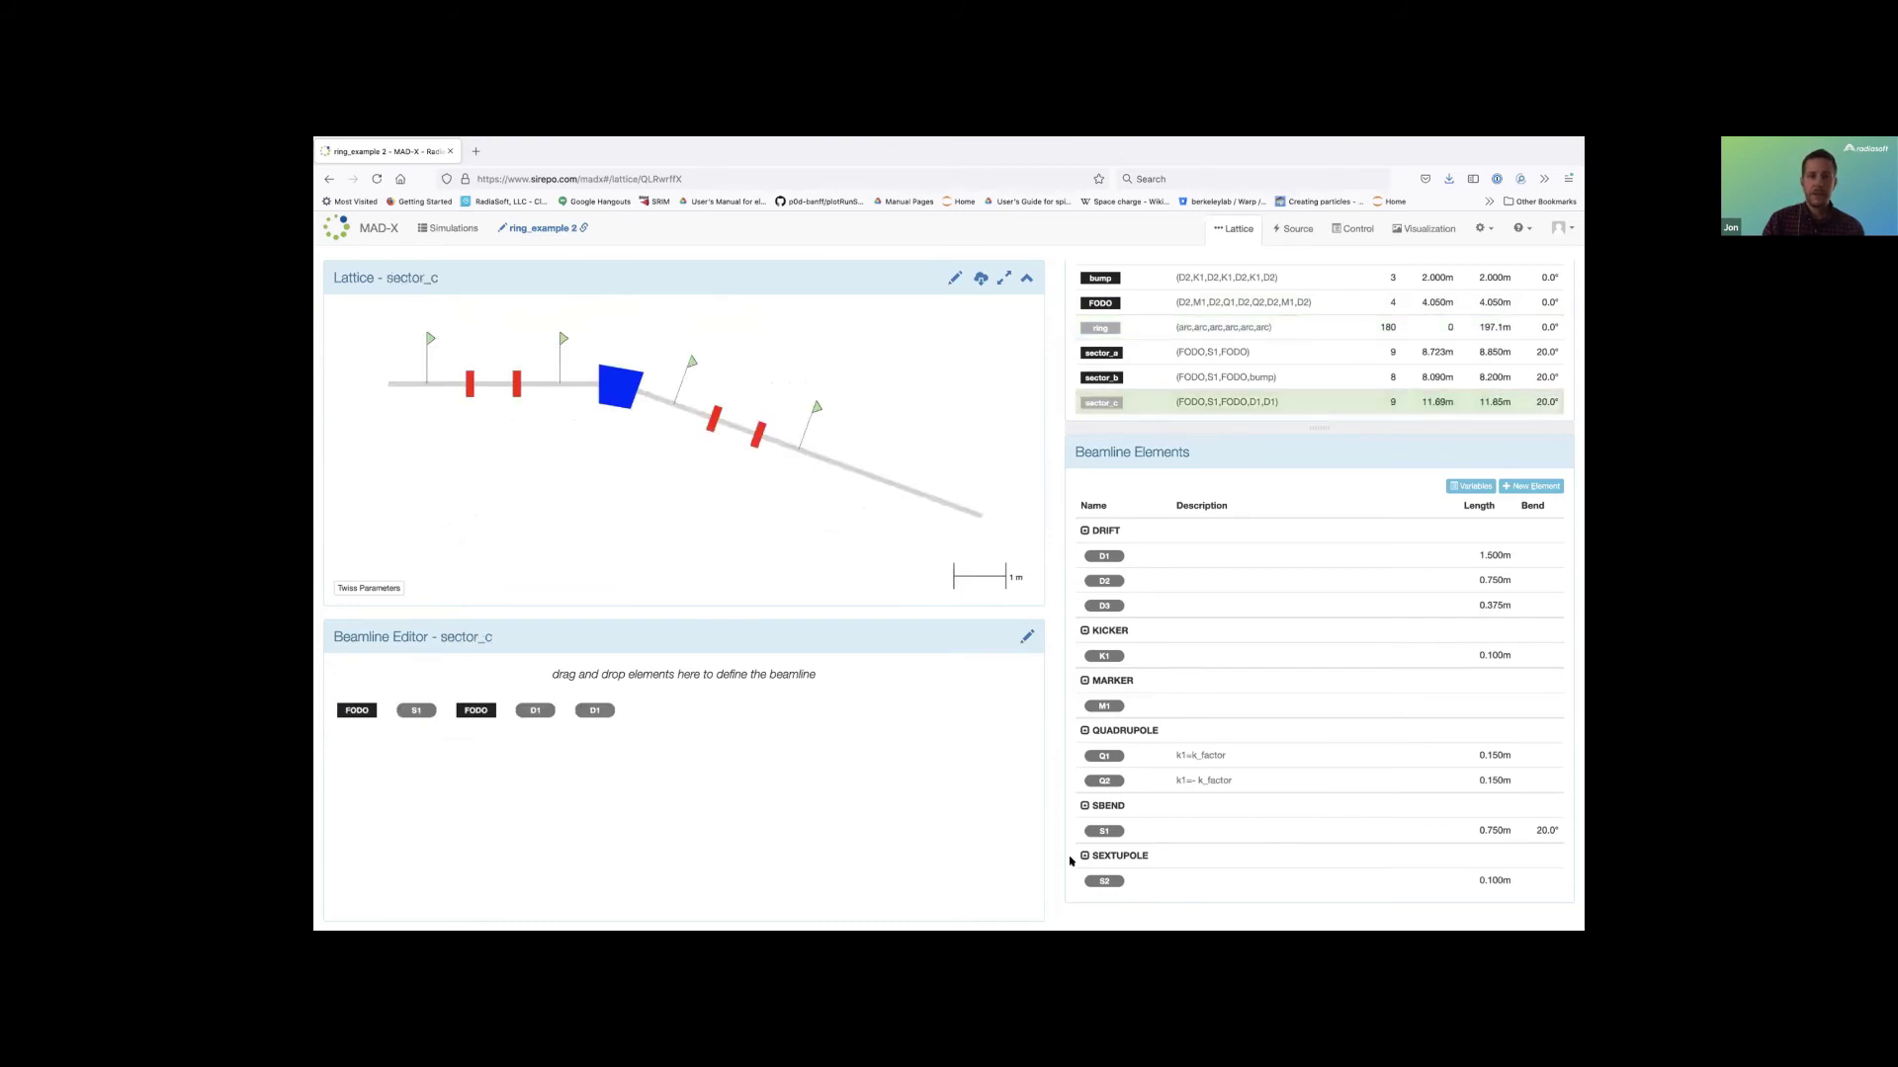
drag(1104, 880, 667, 712)
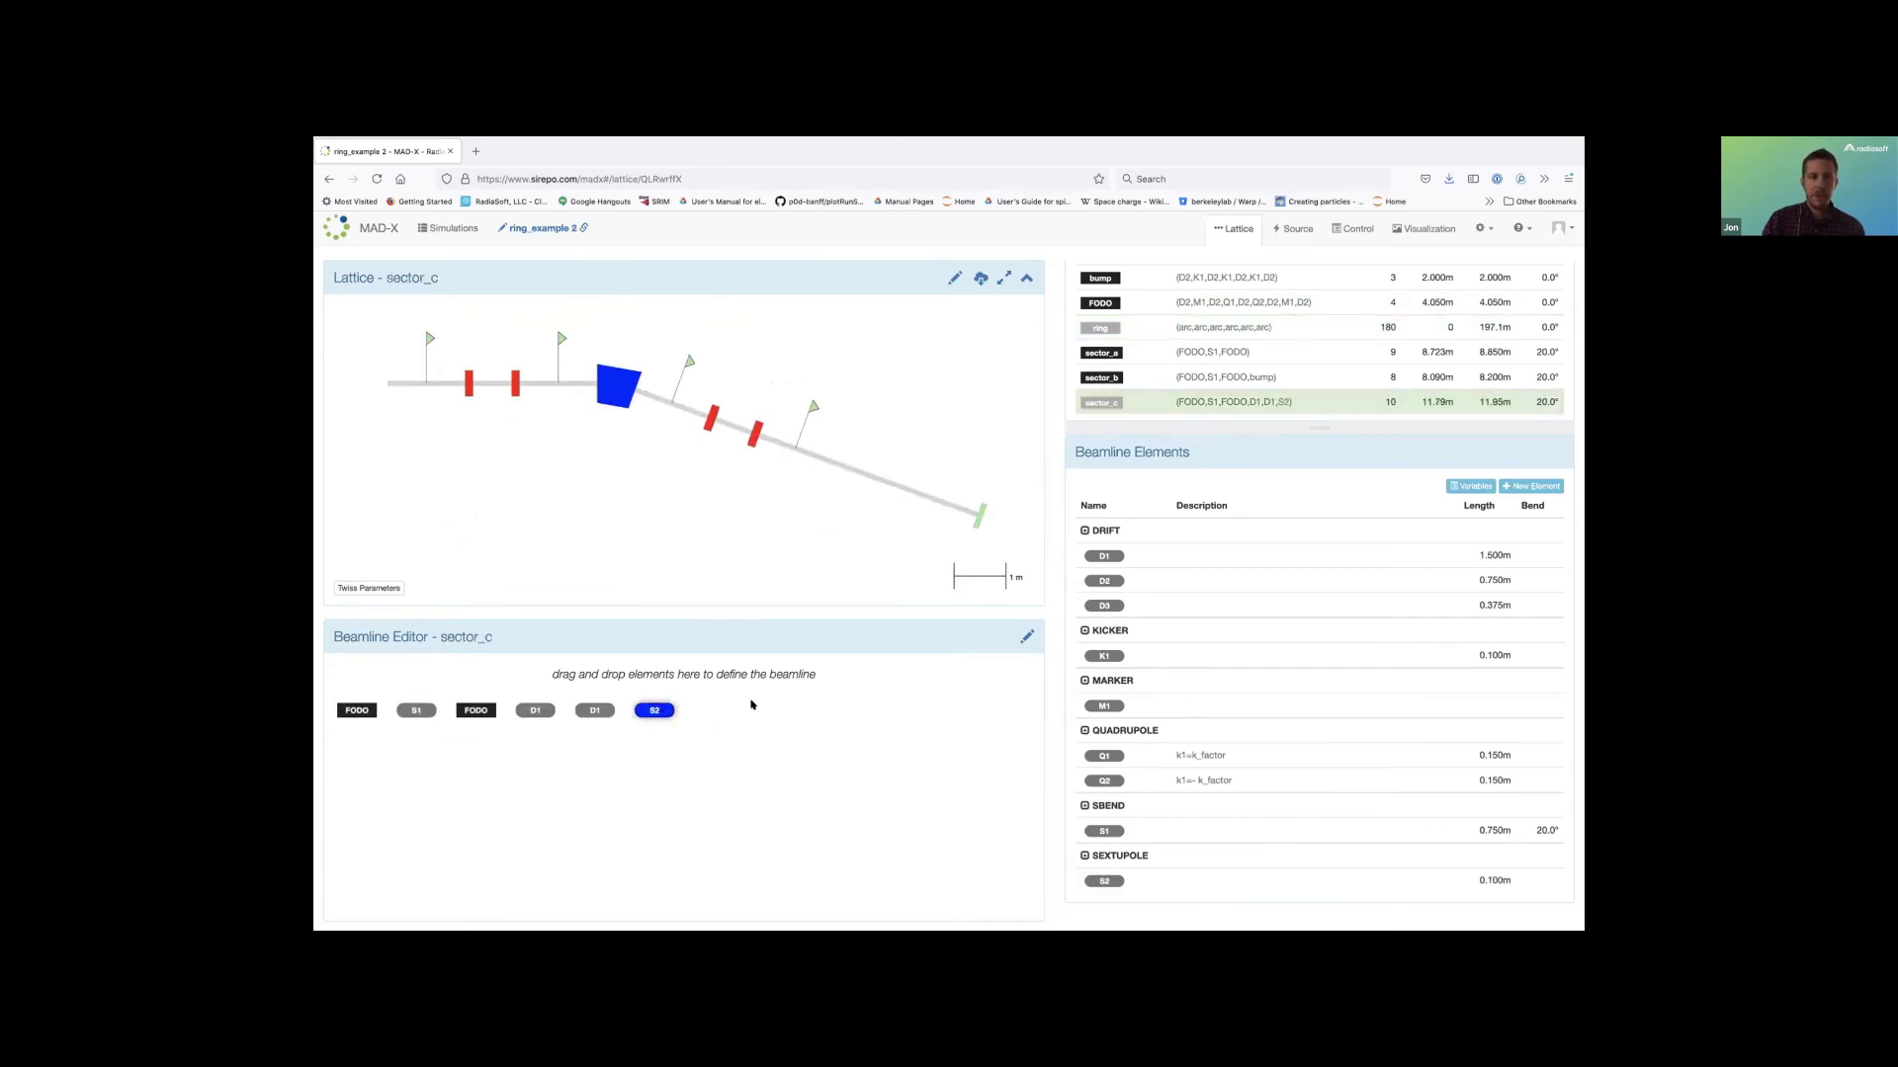
mouse_move(1105, 603)
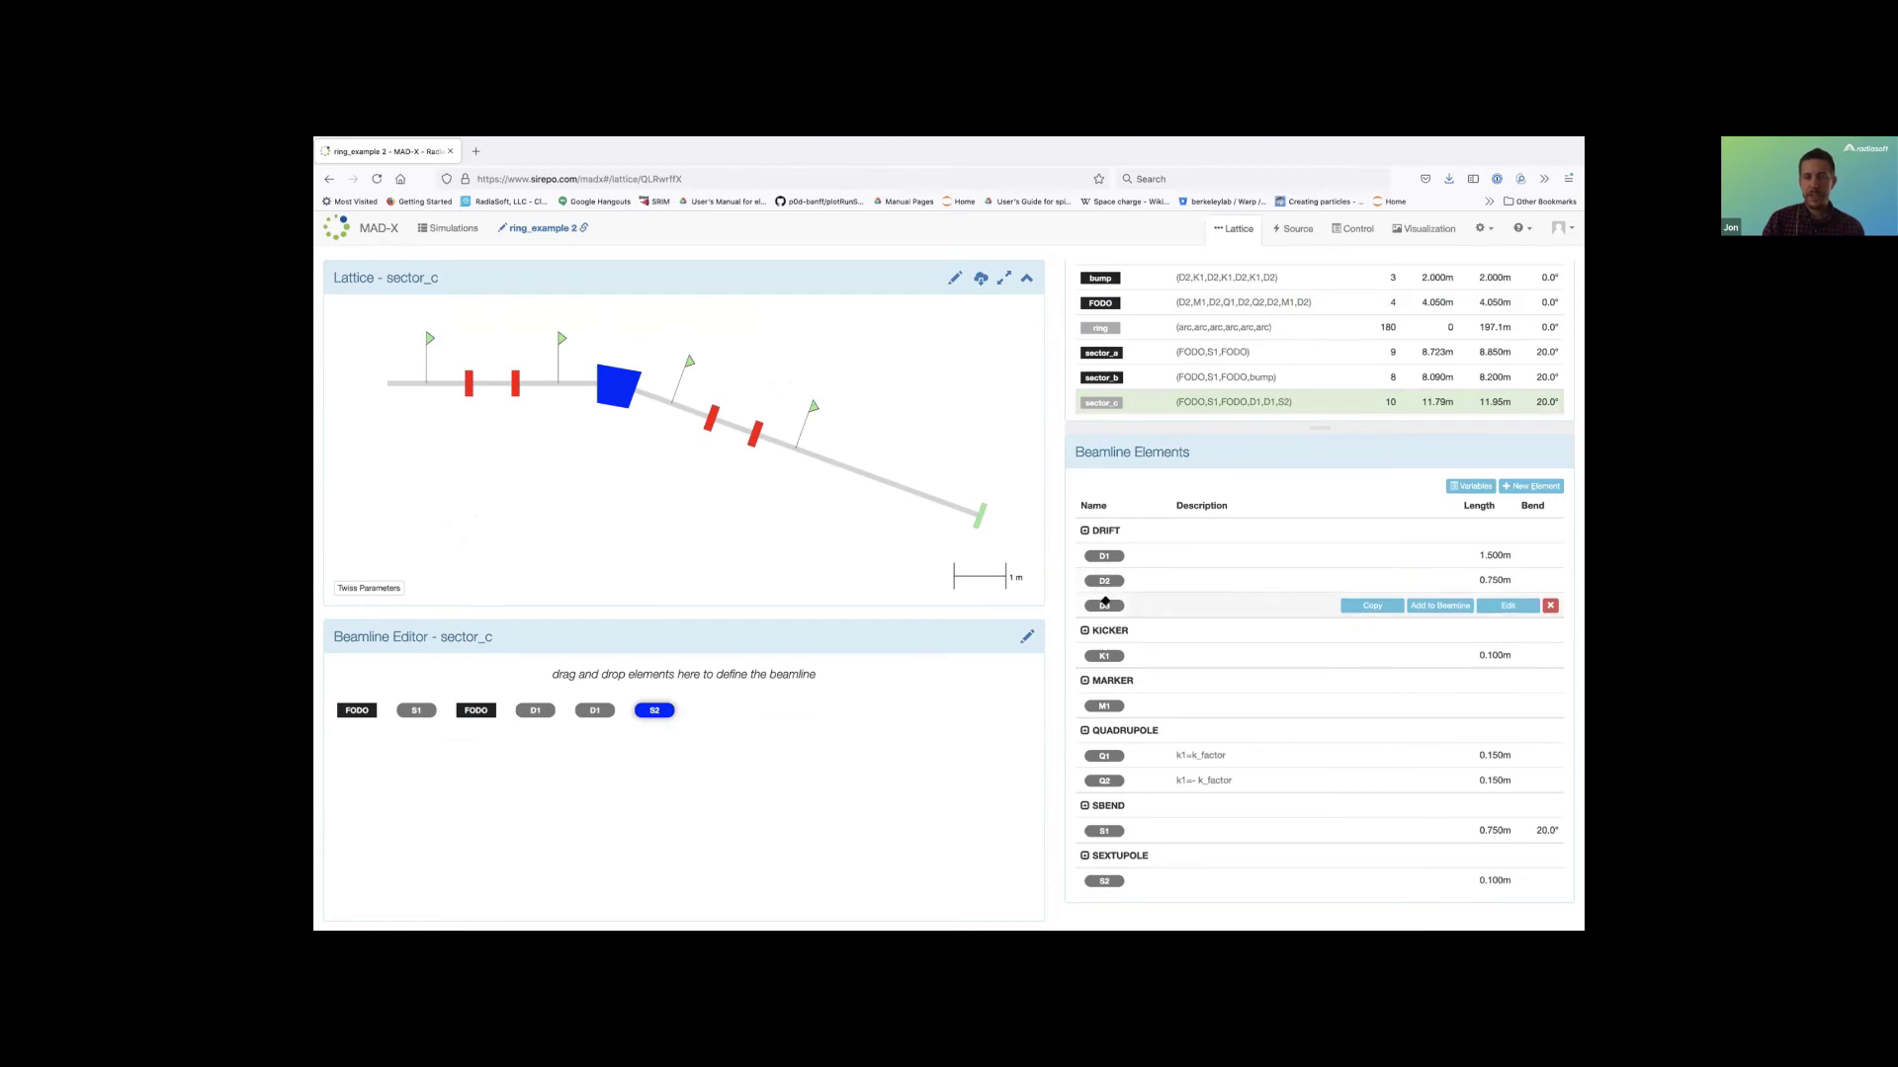
drag(654, 710, 598, 710)
mouse_move(1102, 601)
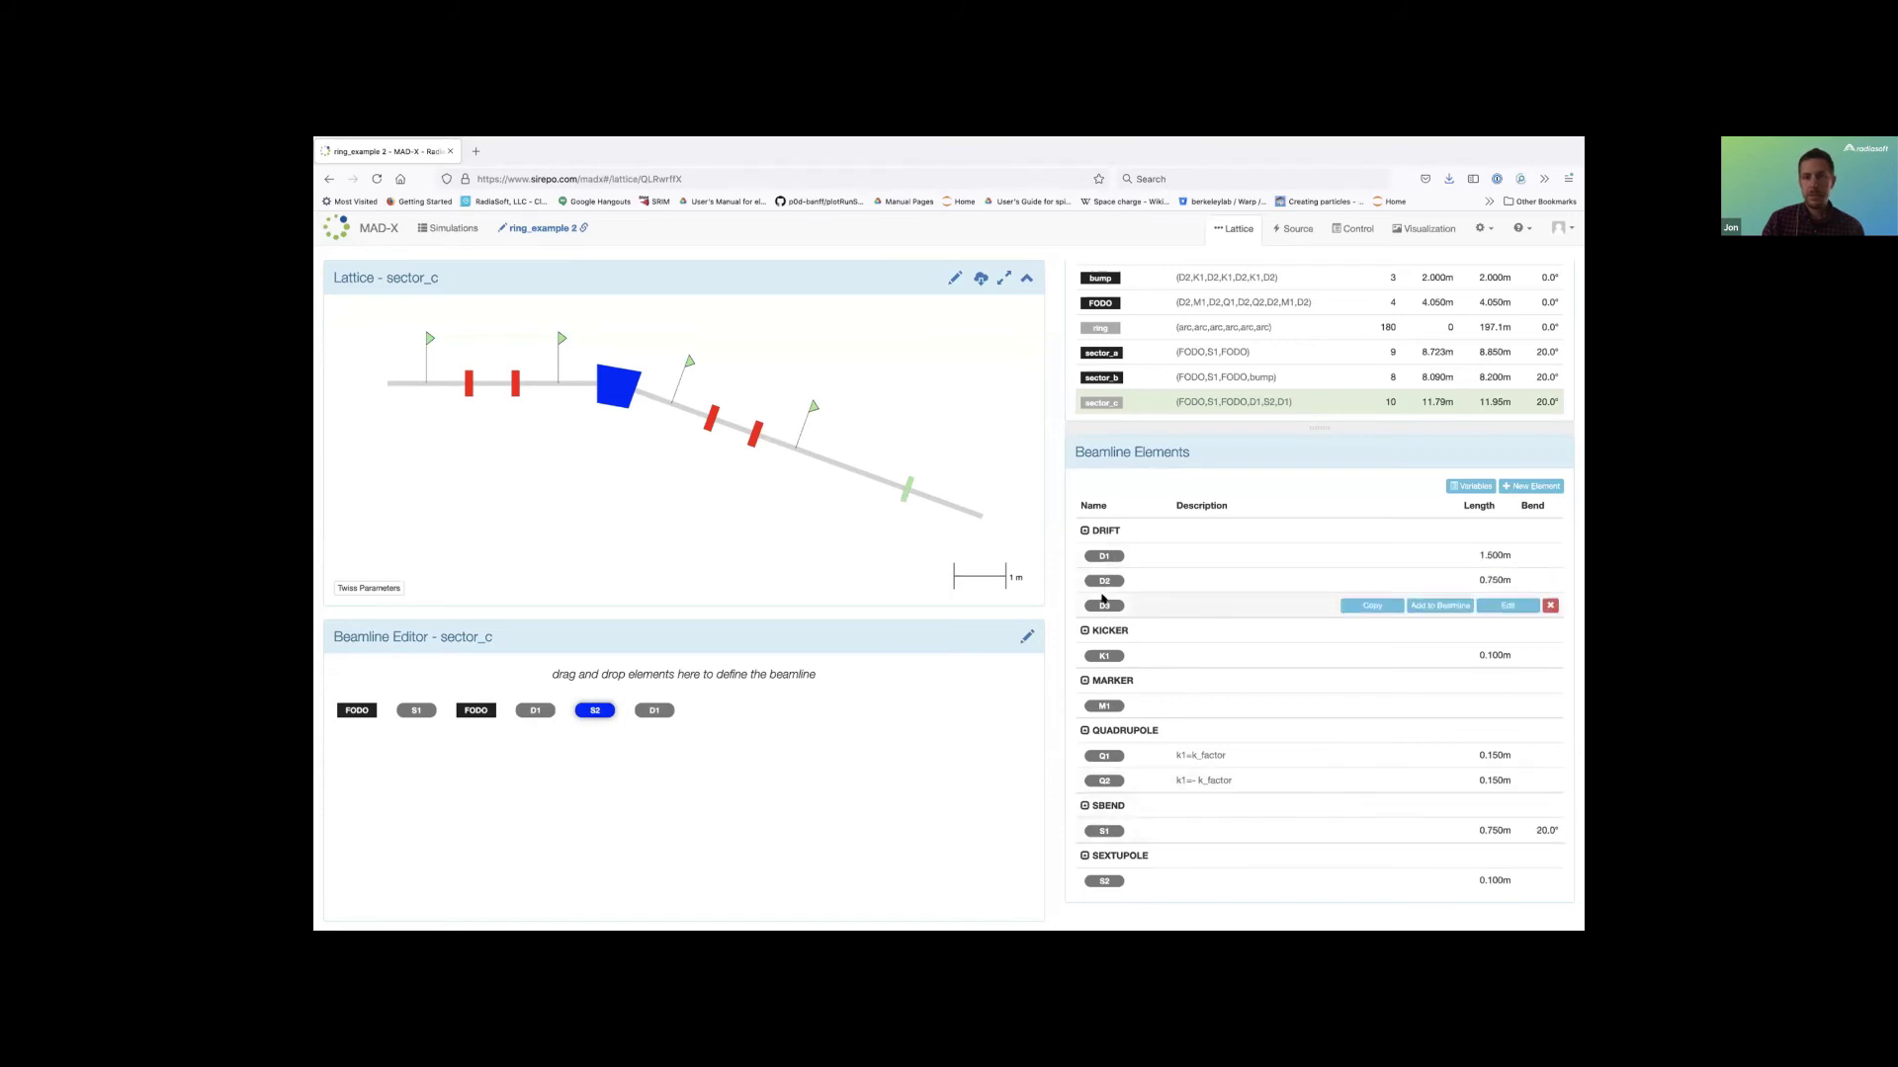
drag(1101, 601, 657, 711)
mouse_move(1094, 886)
drag(1095, 878, 714, 710)
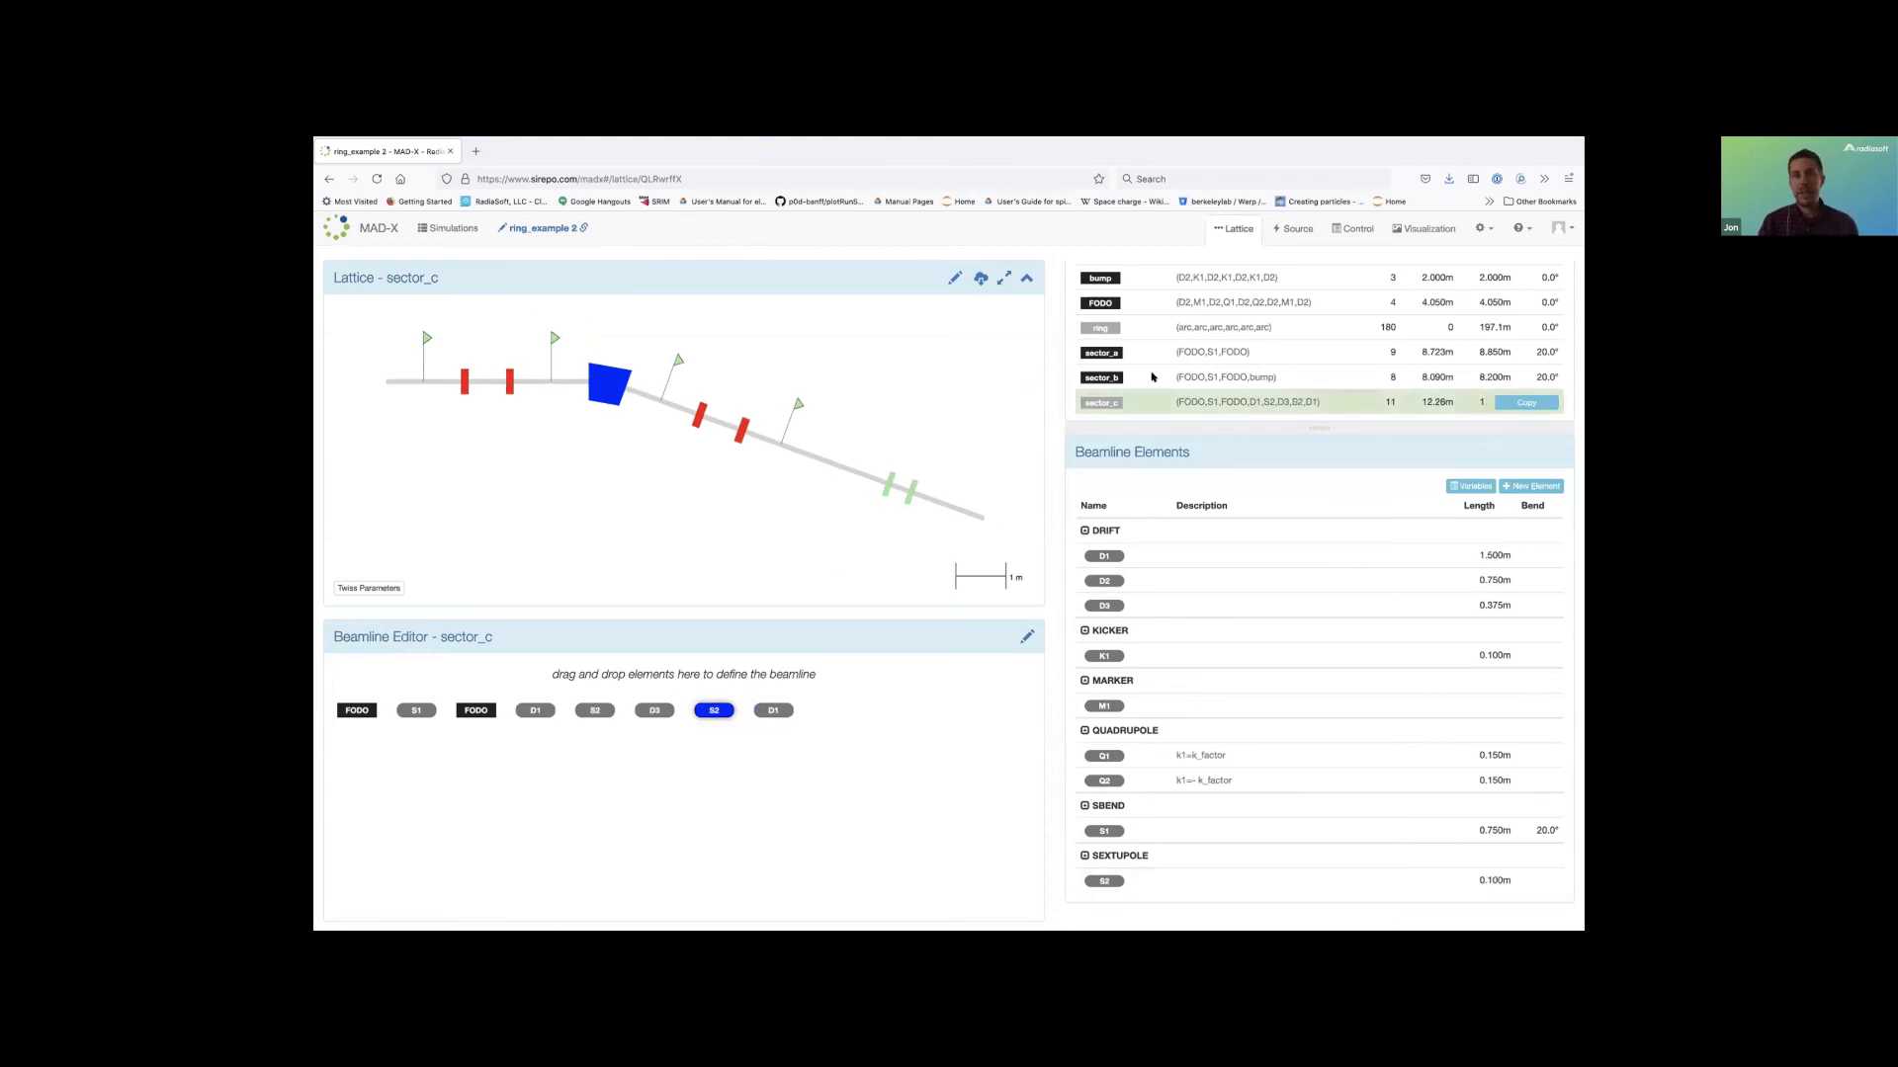
Reopen the ring beamline and calculate its Twiss parameters.
scroll(1165, 373, up, 1)
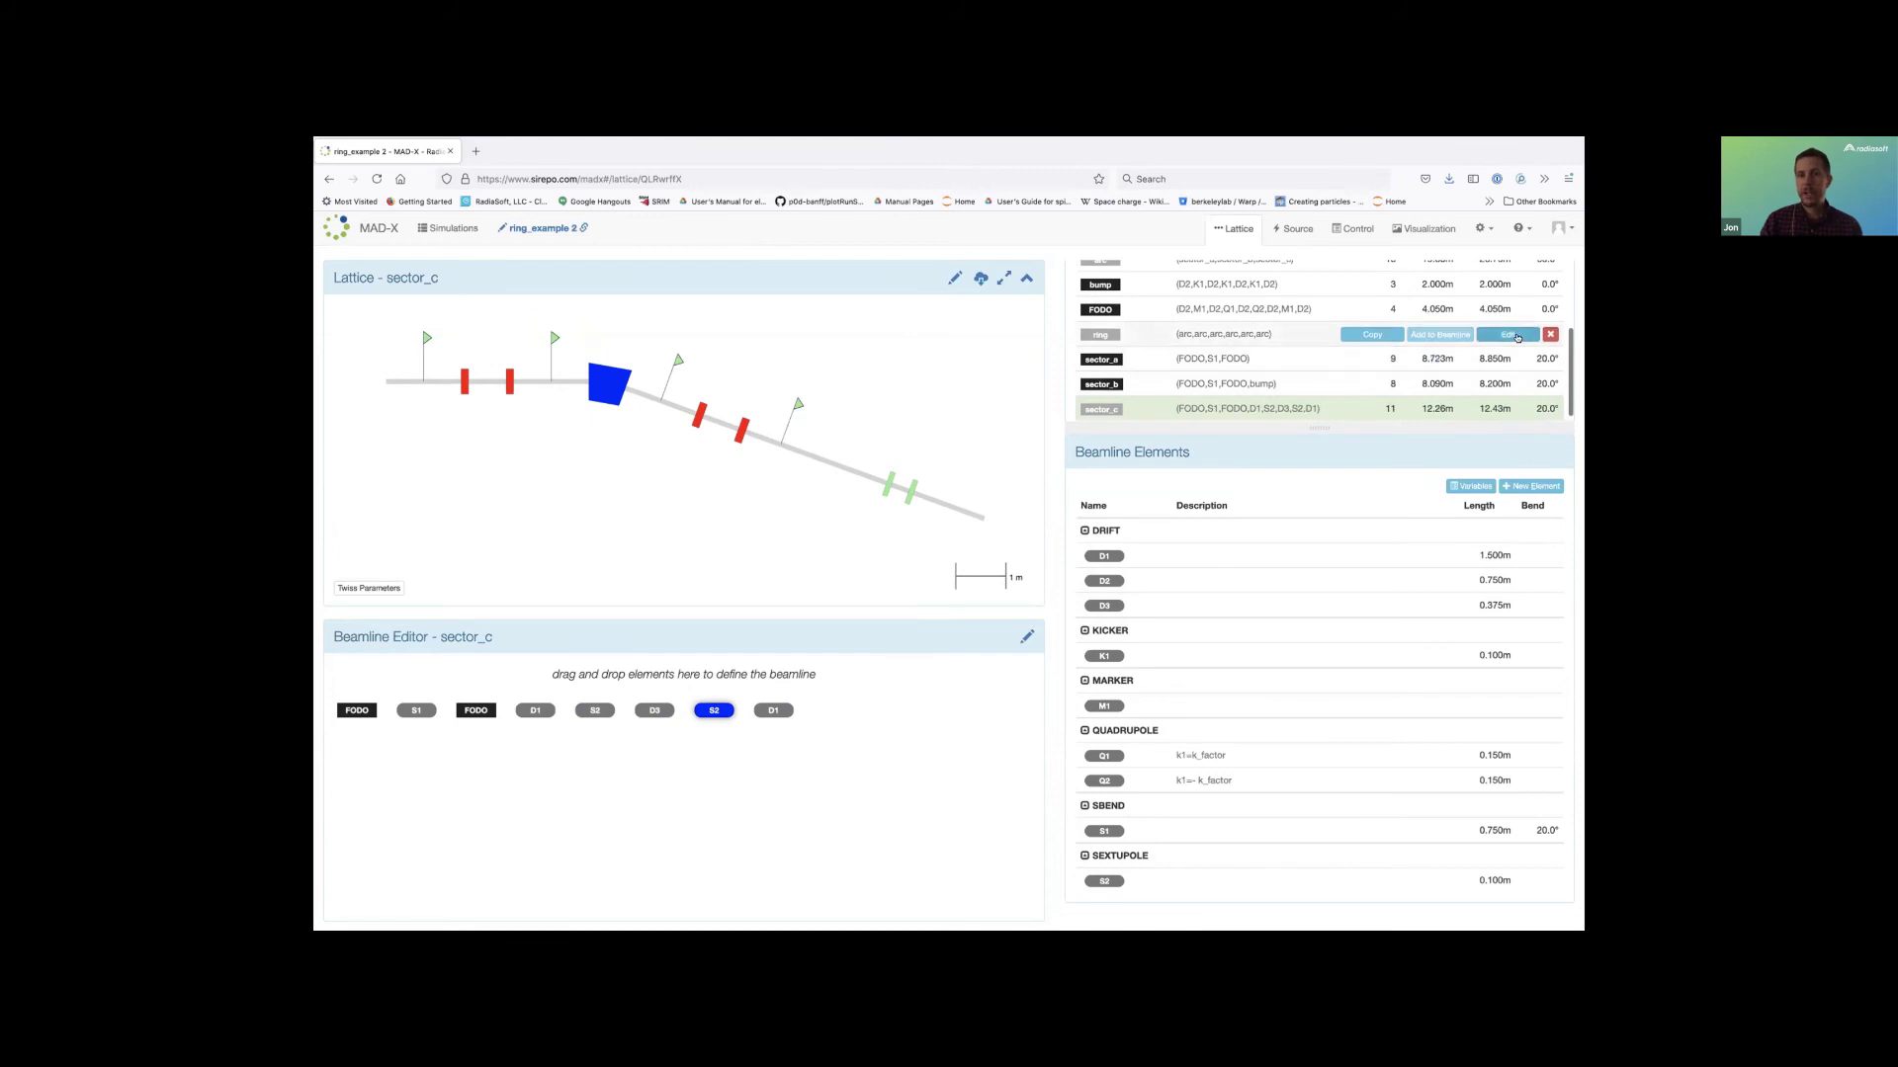
click(1097, 333)
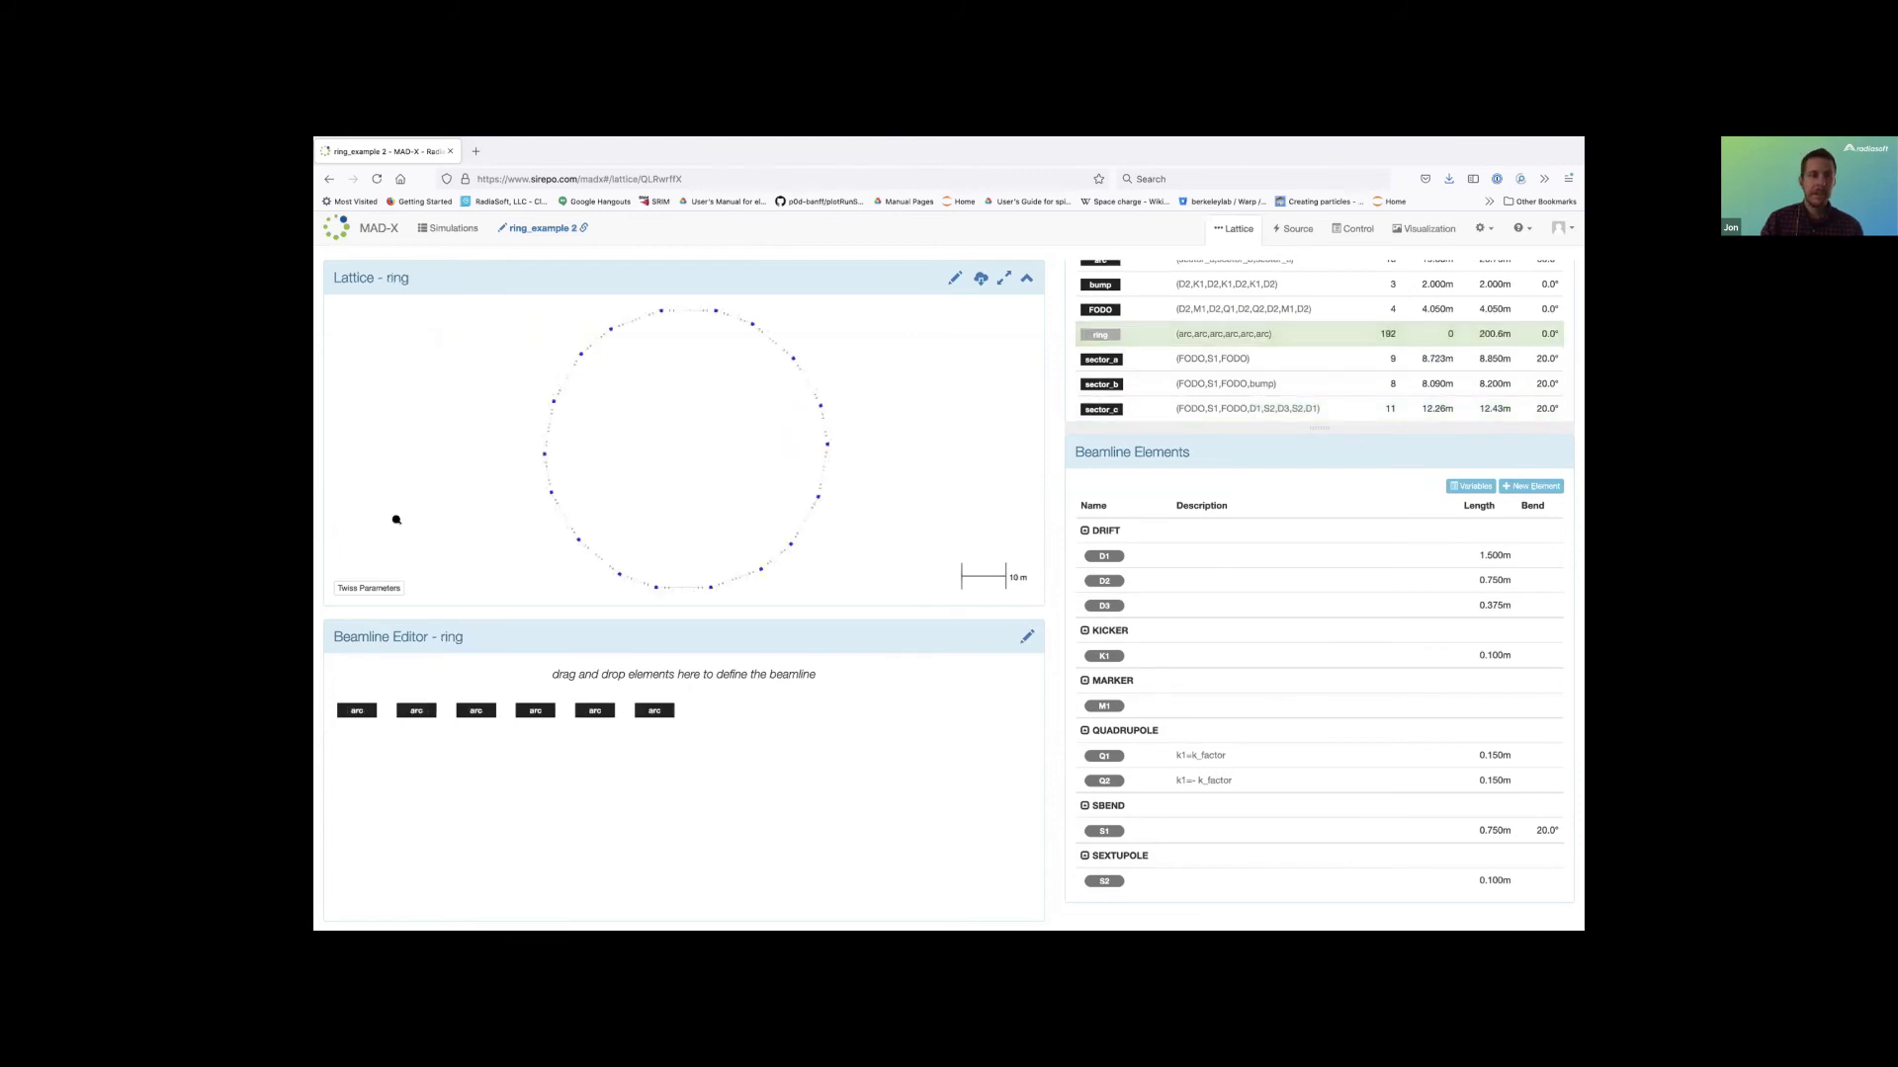
click(348, 589)
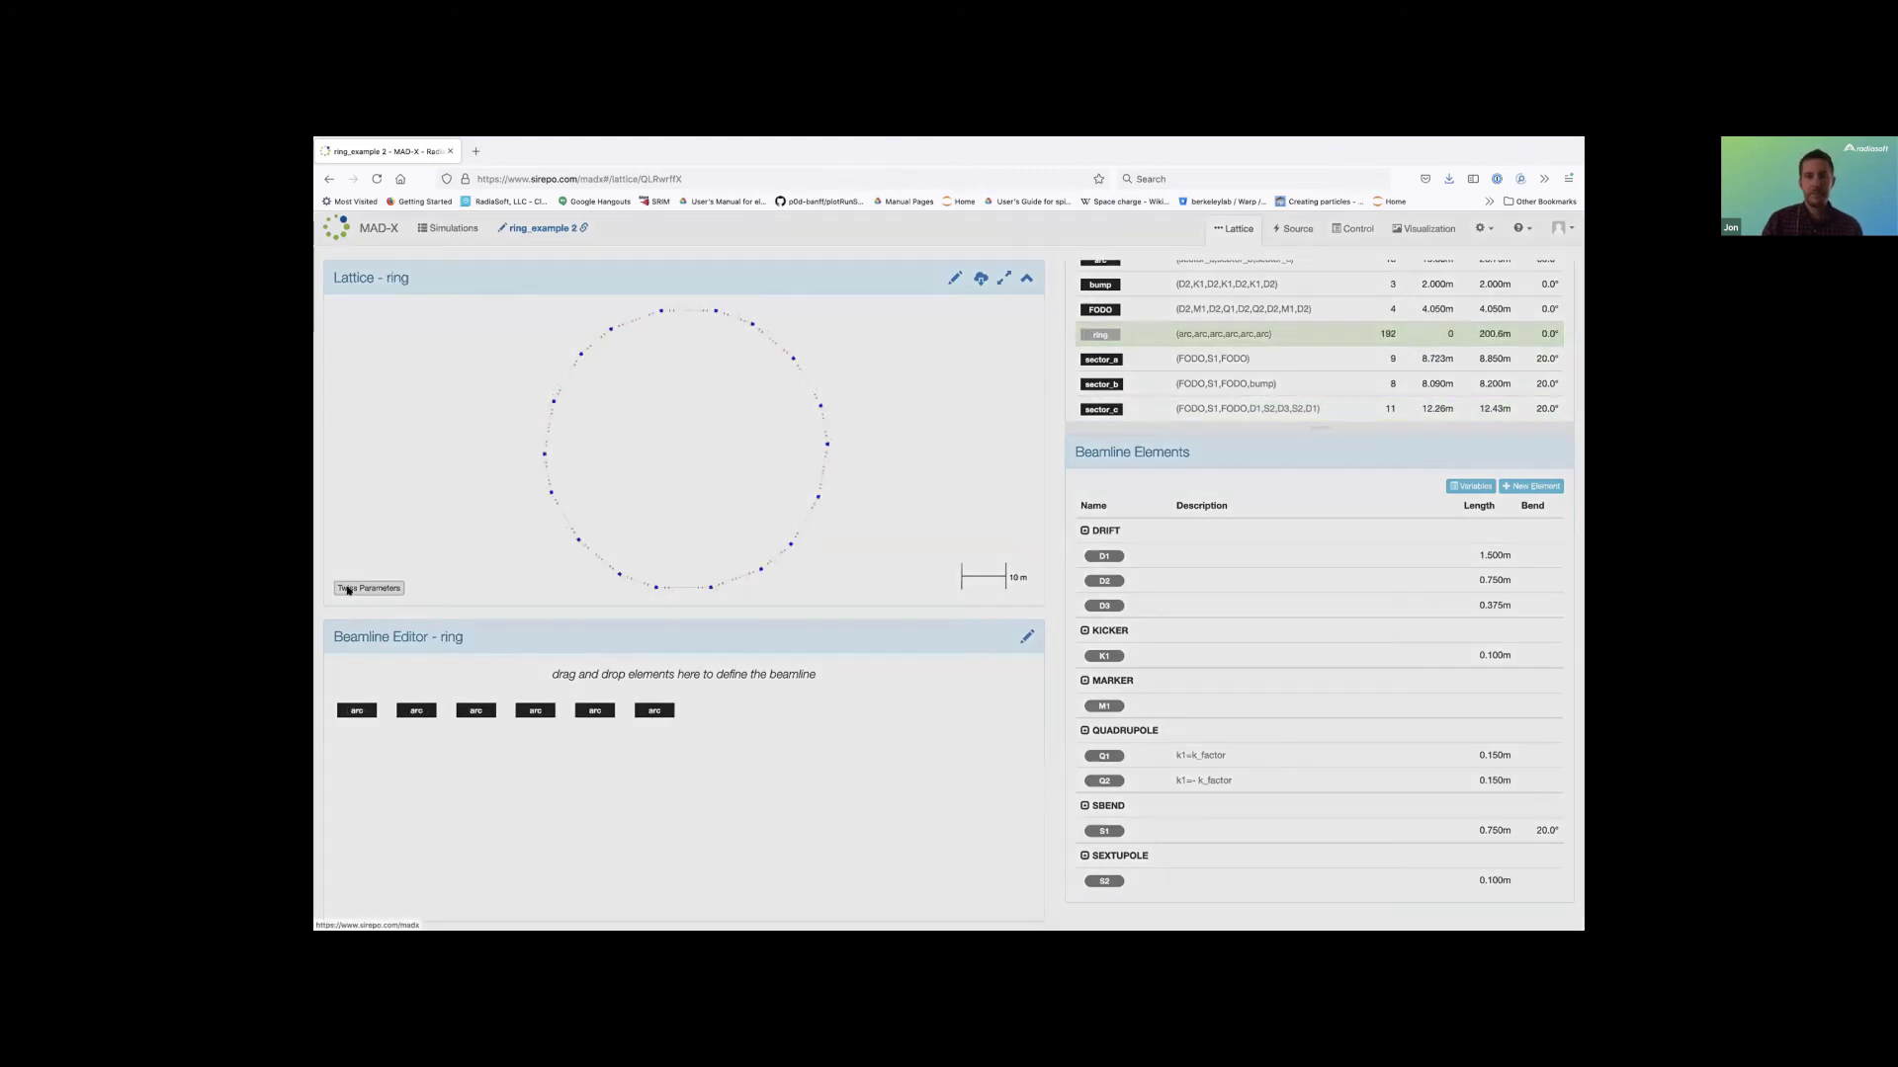
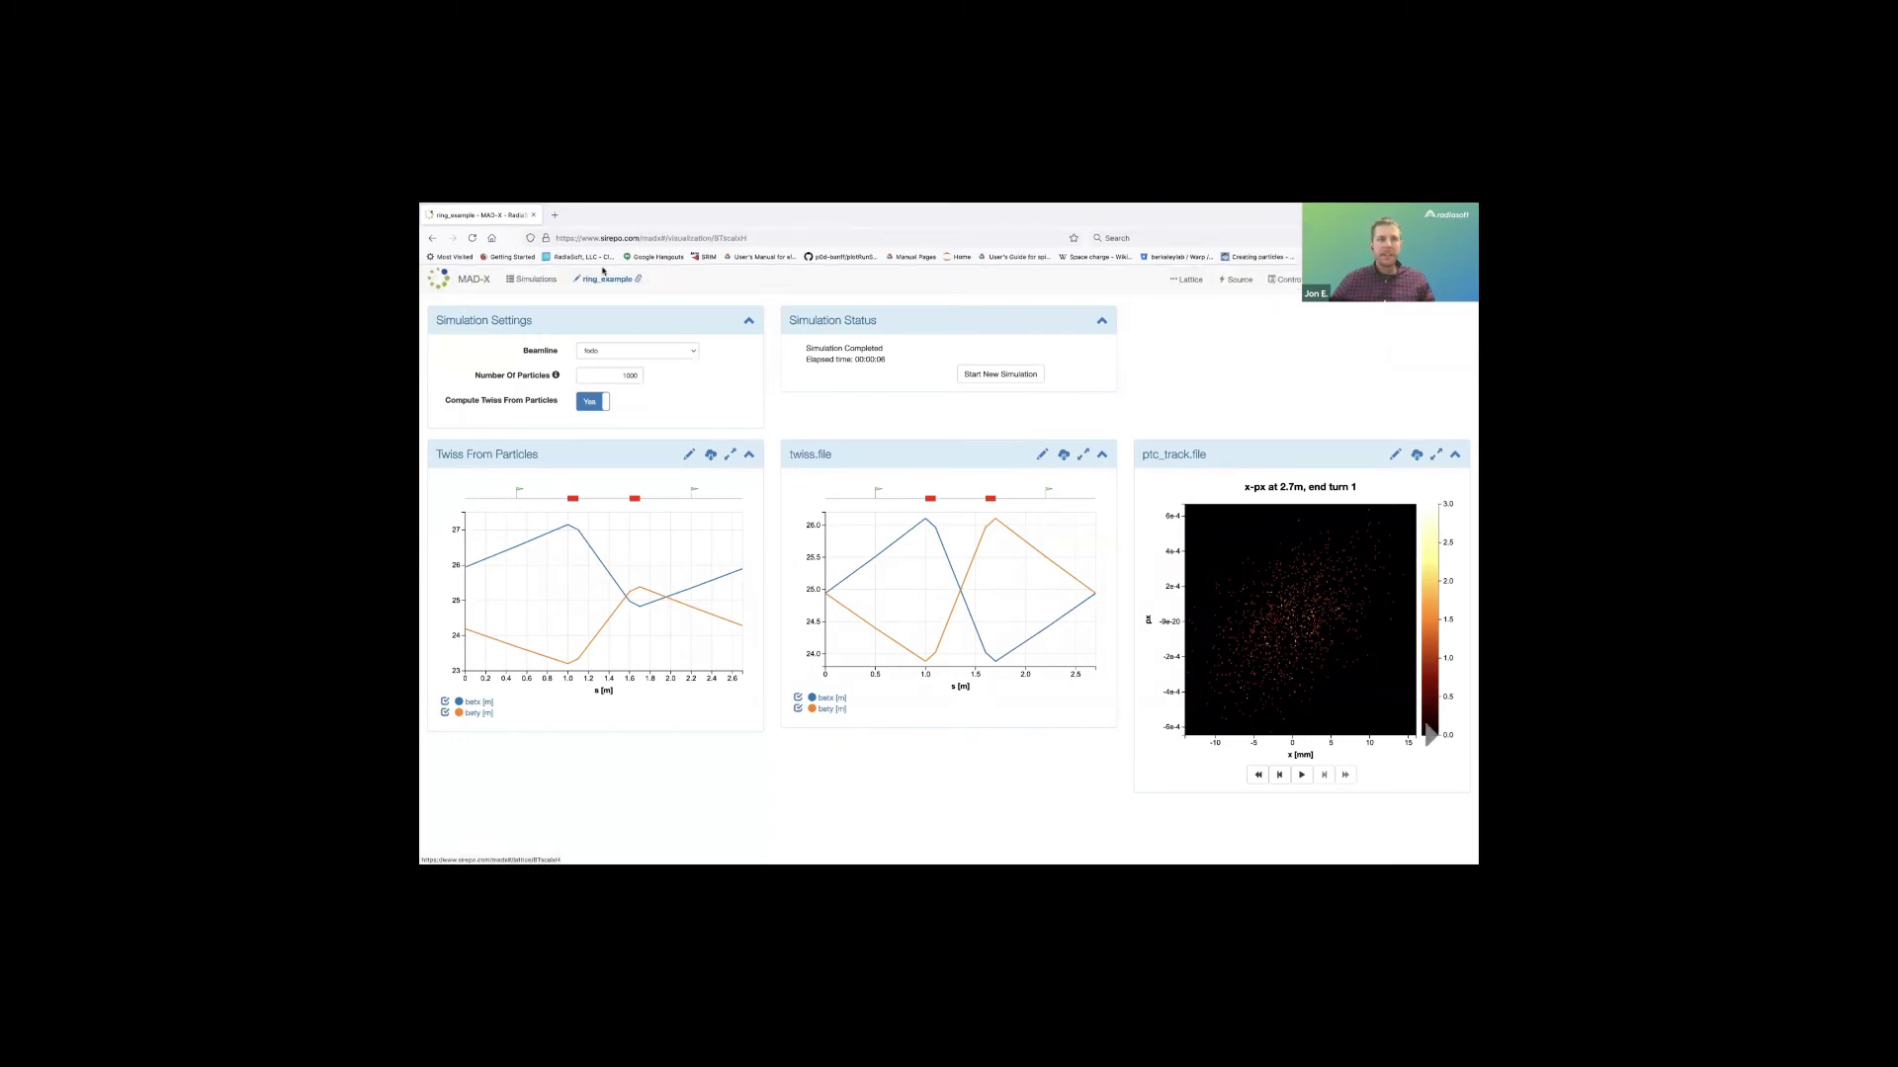
Return to the simulations list and import the lattice file atr_uw.madx as a new simulation.
click(529, 286)
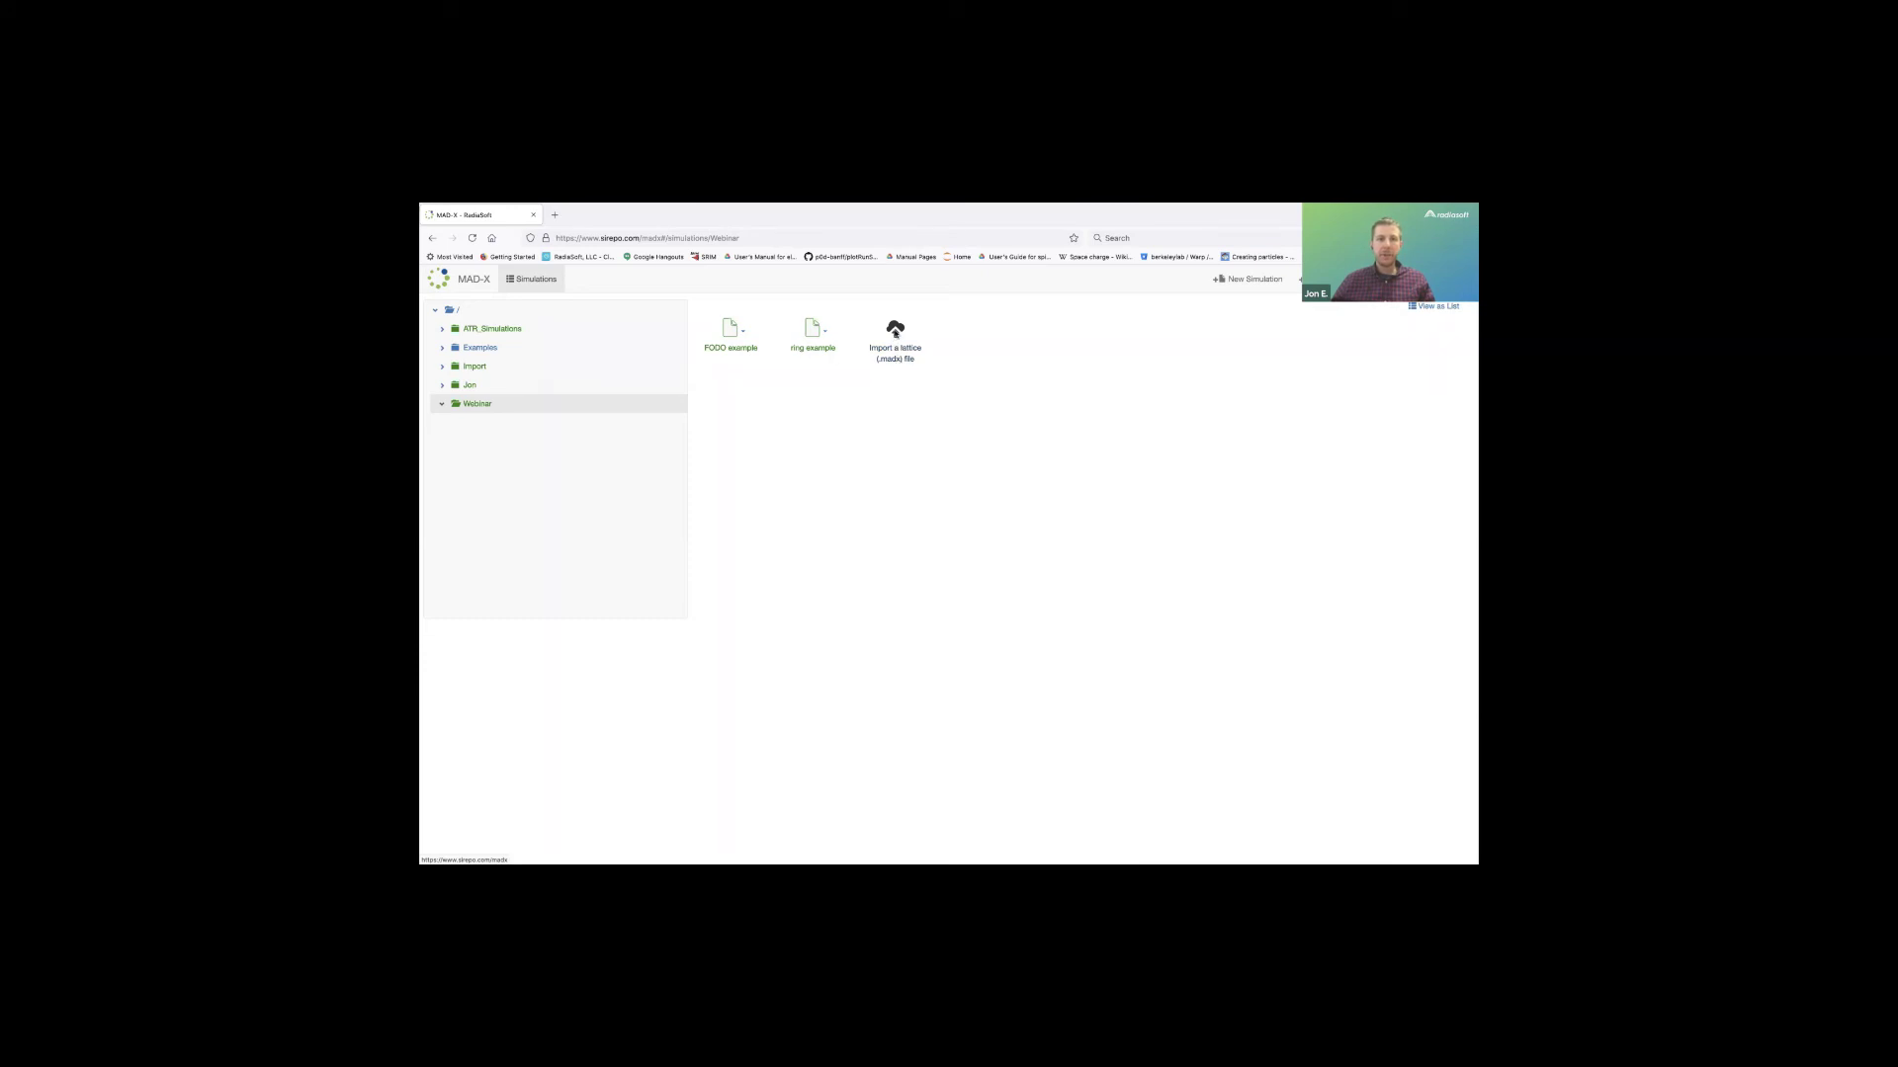
click(895, 331)
click(730, 345)
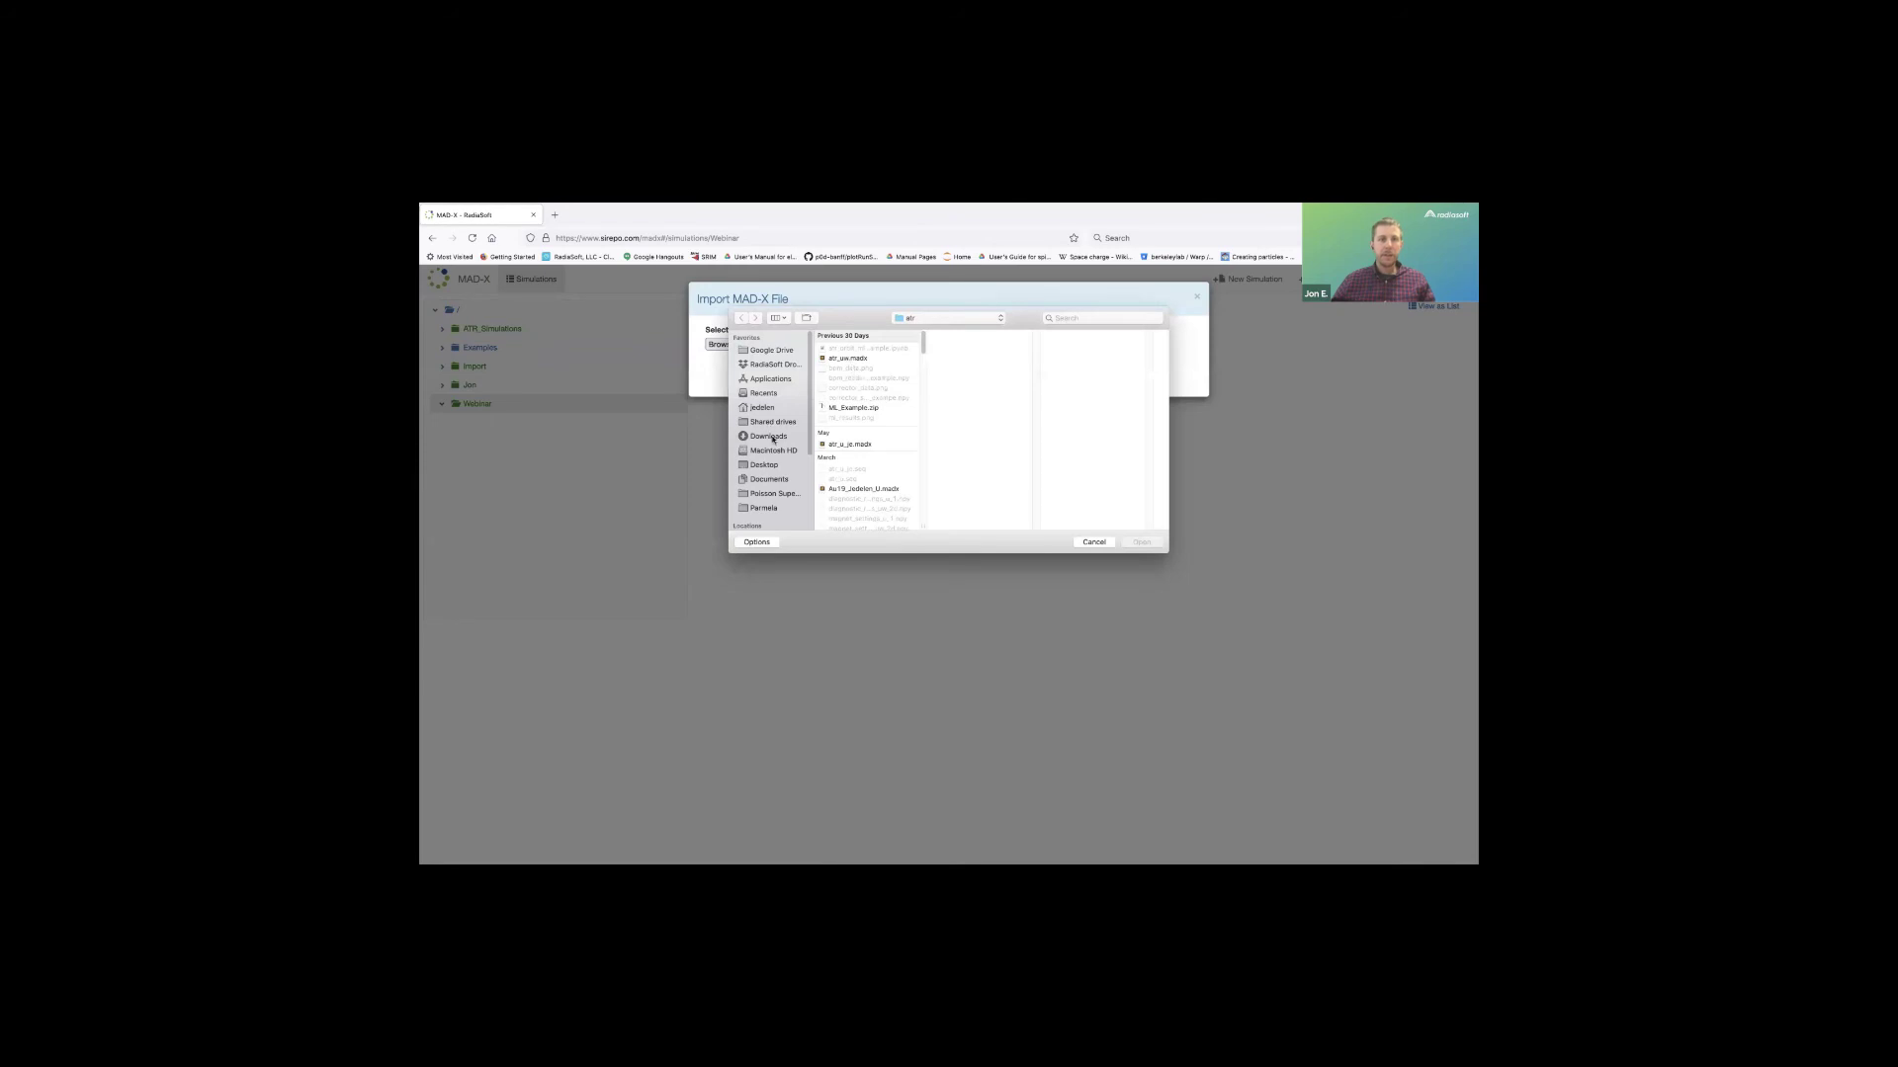
click(850, 359)
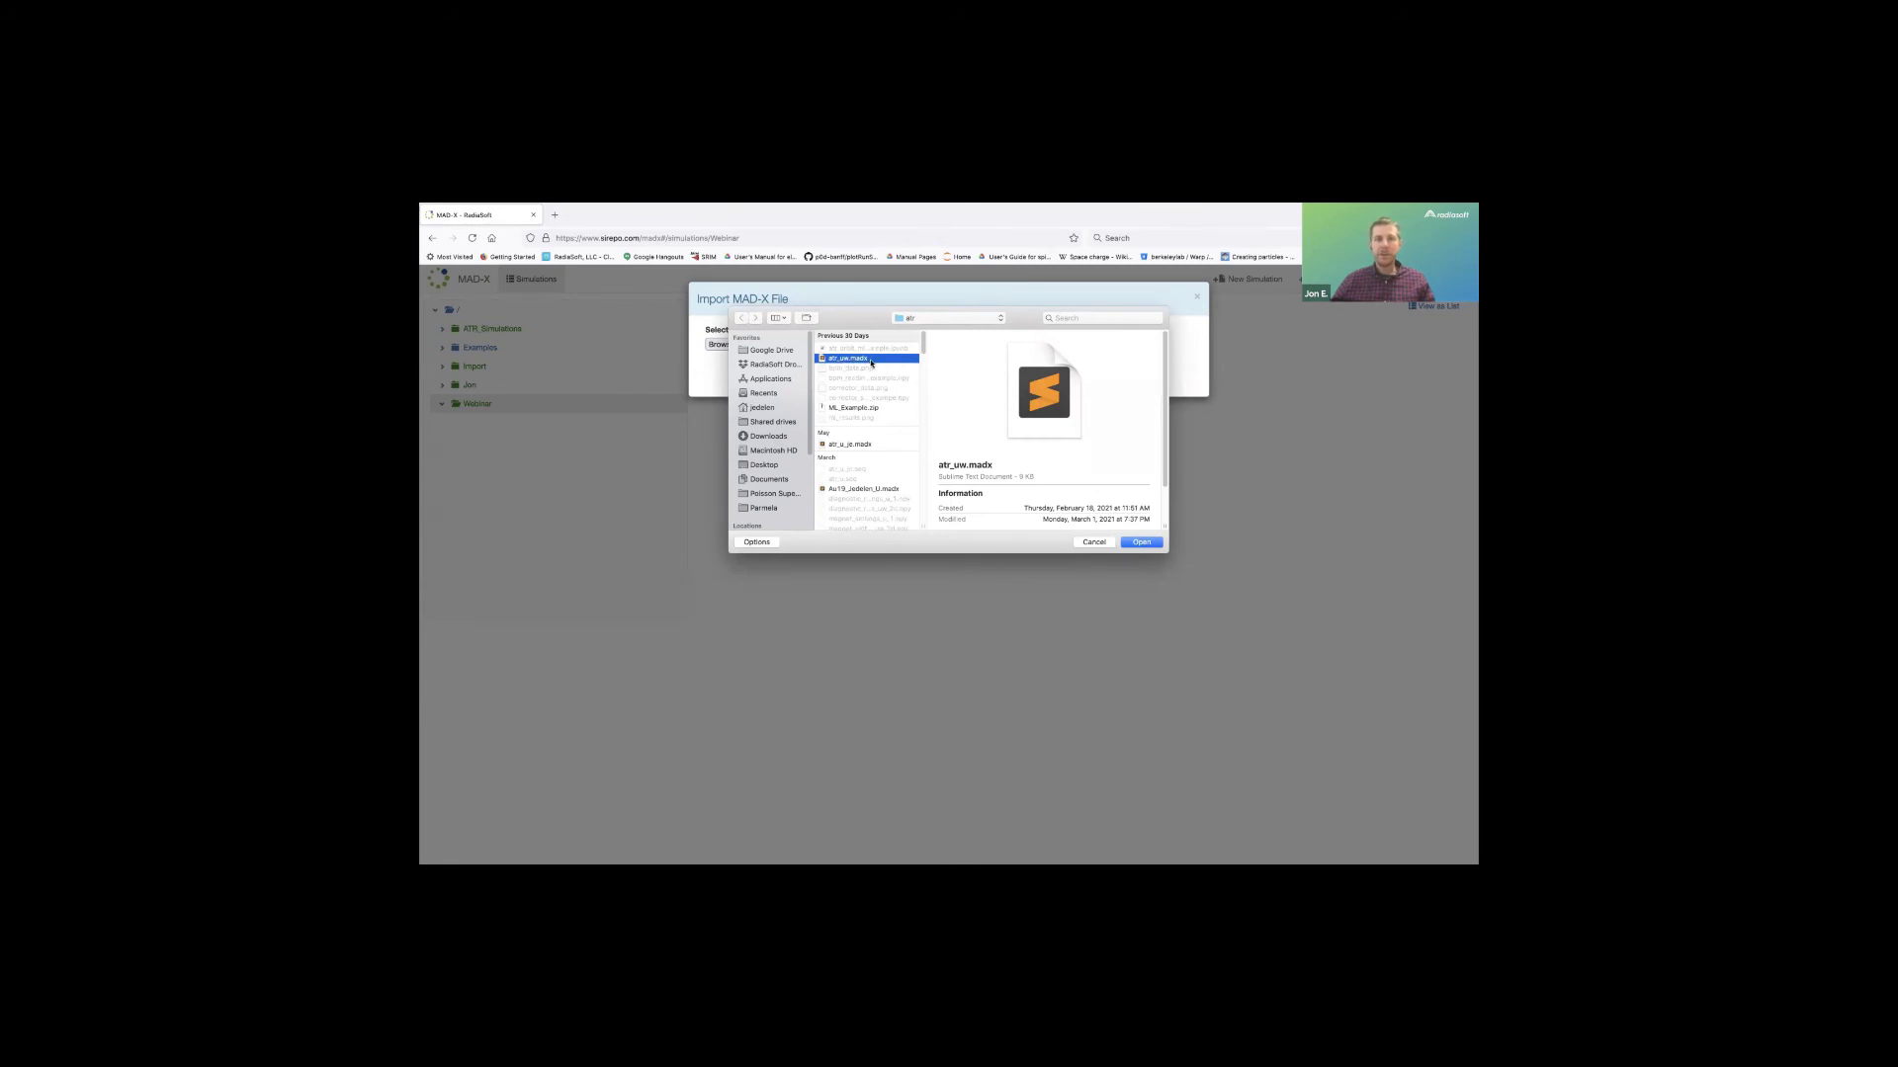
click(1151, 543)
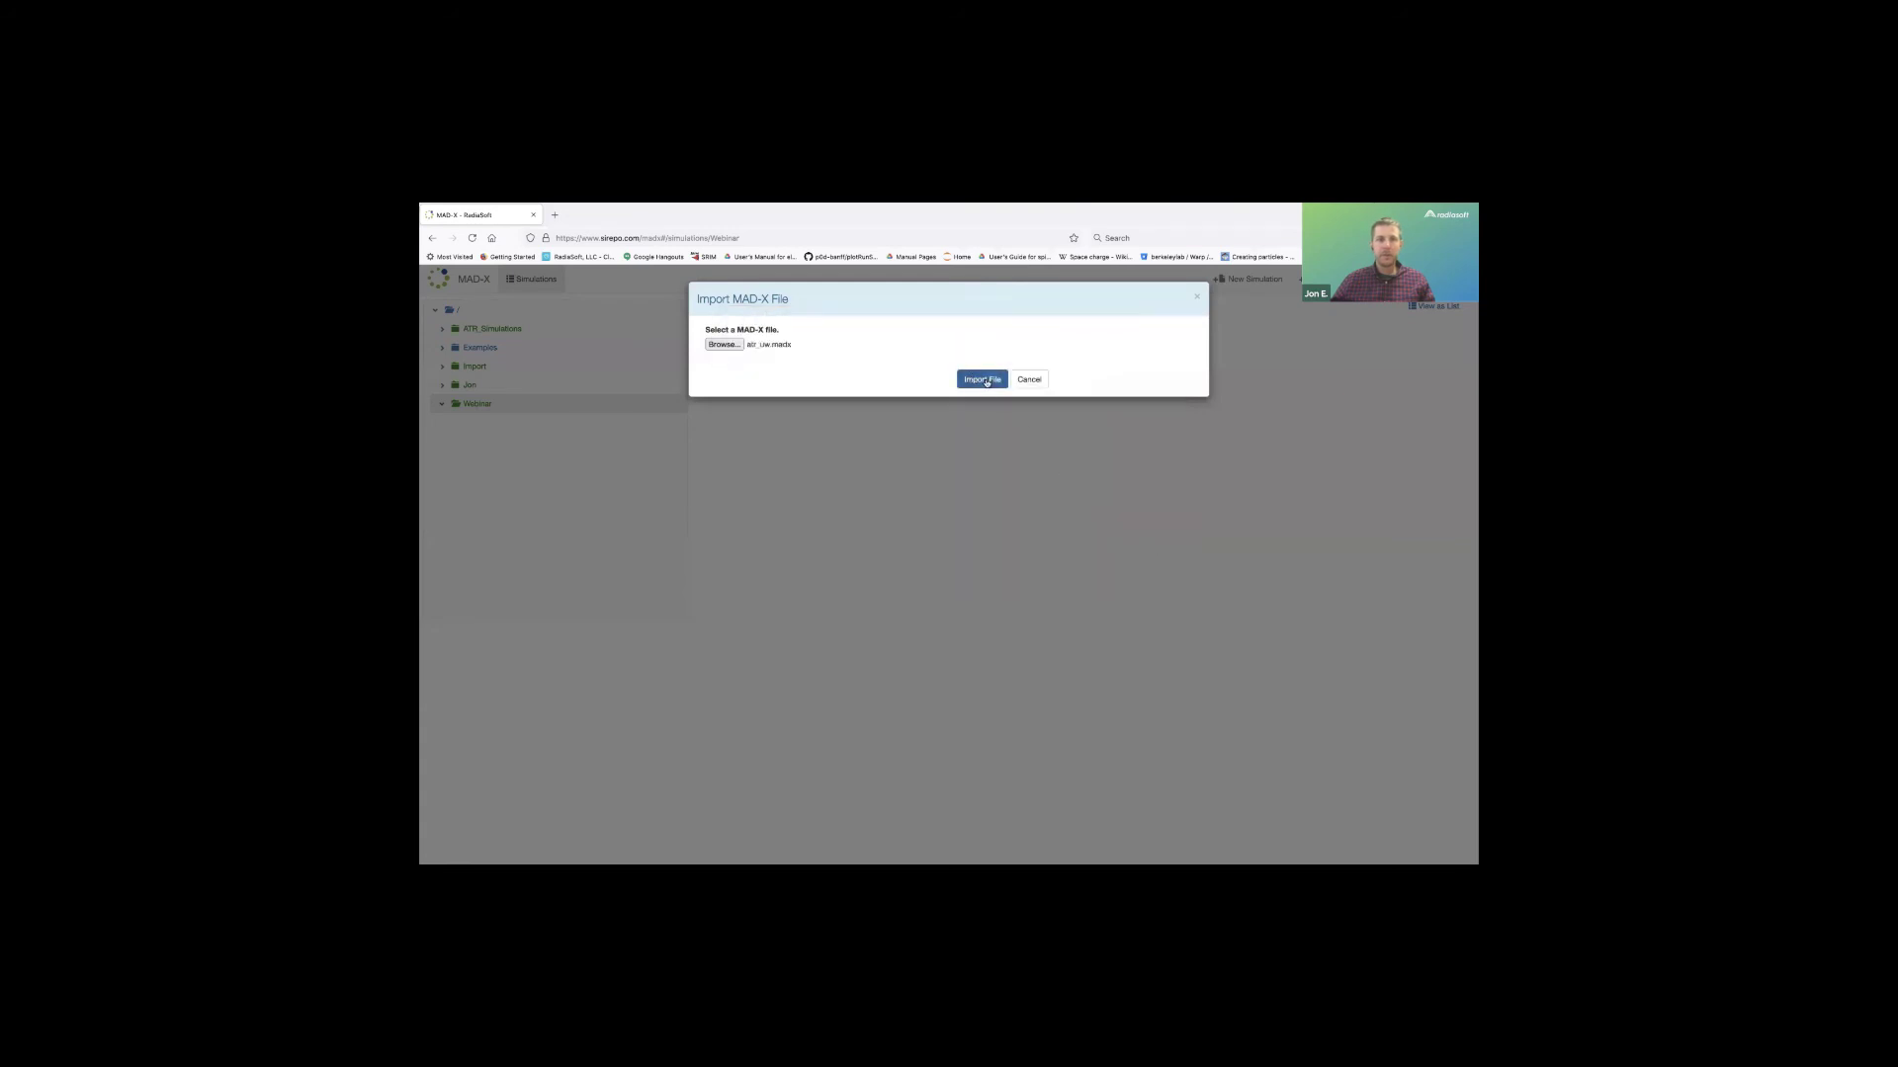
click(983, 381)
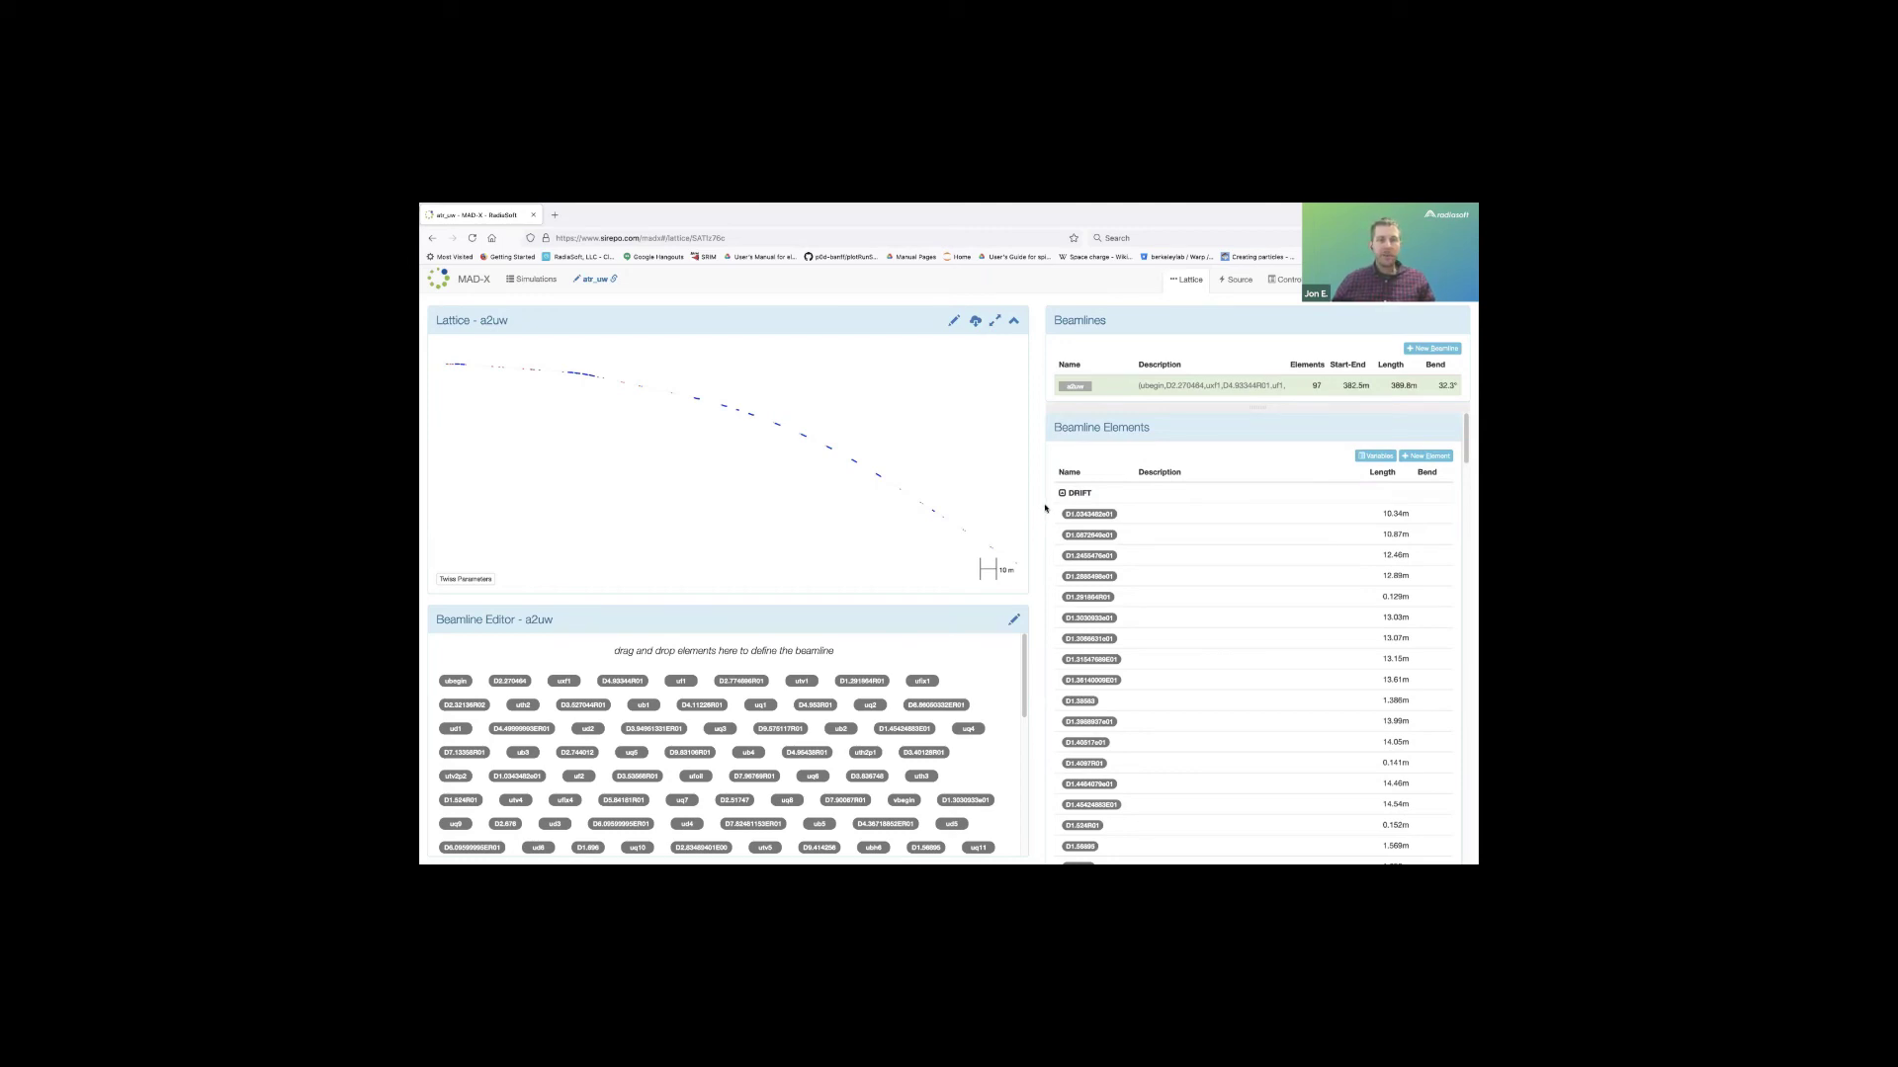
Group the a2uw elements from wd1 through the final drift into a new beamline named w_line.
scroll(1042, 593, down, 1)
scroll(969, 688, down, 5)
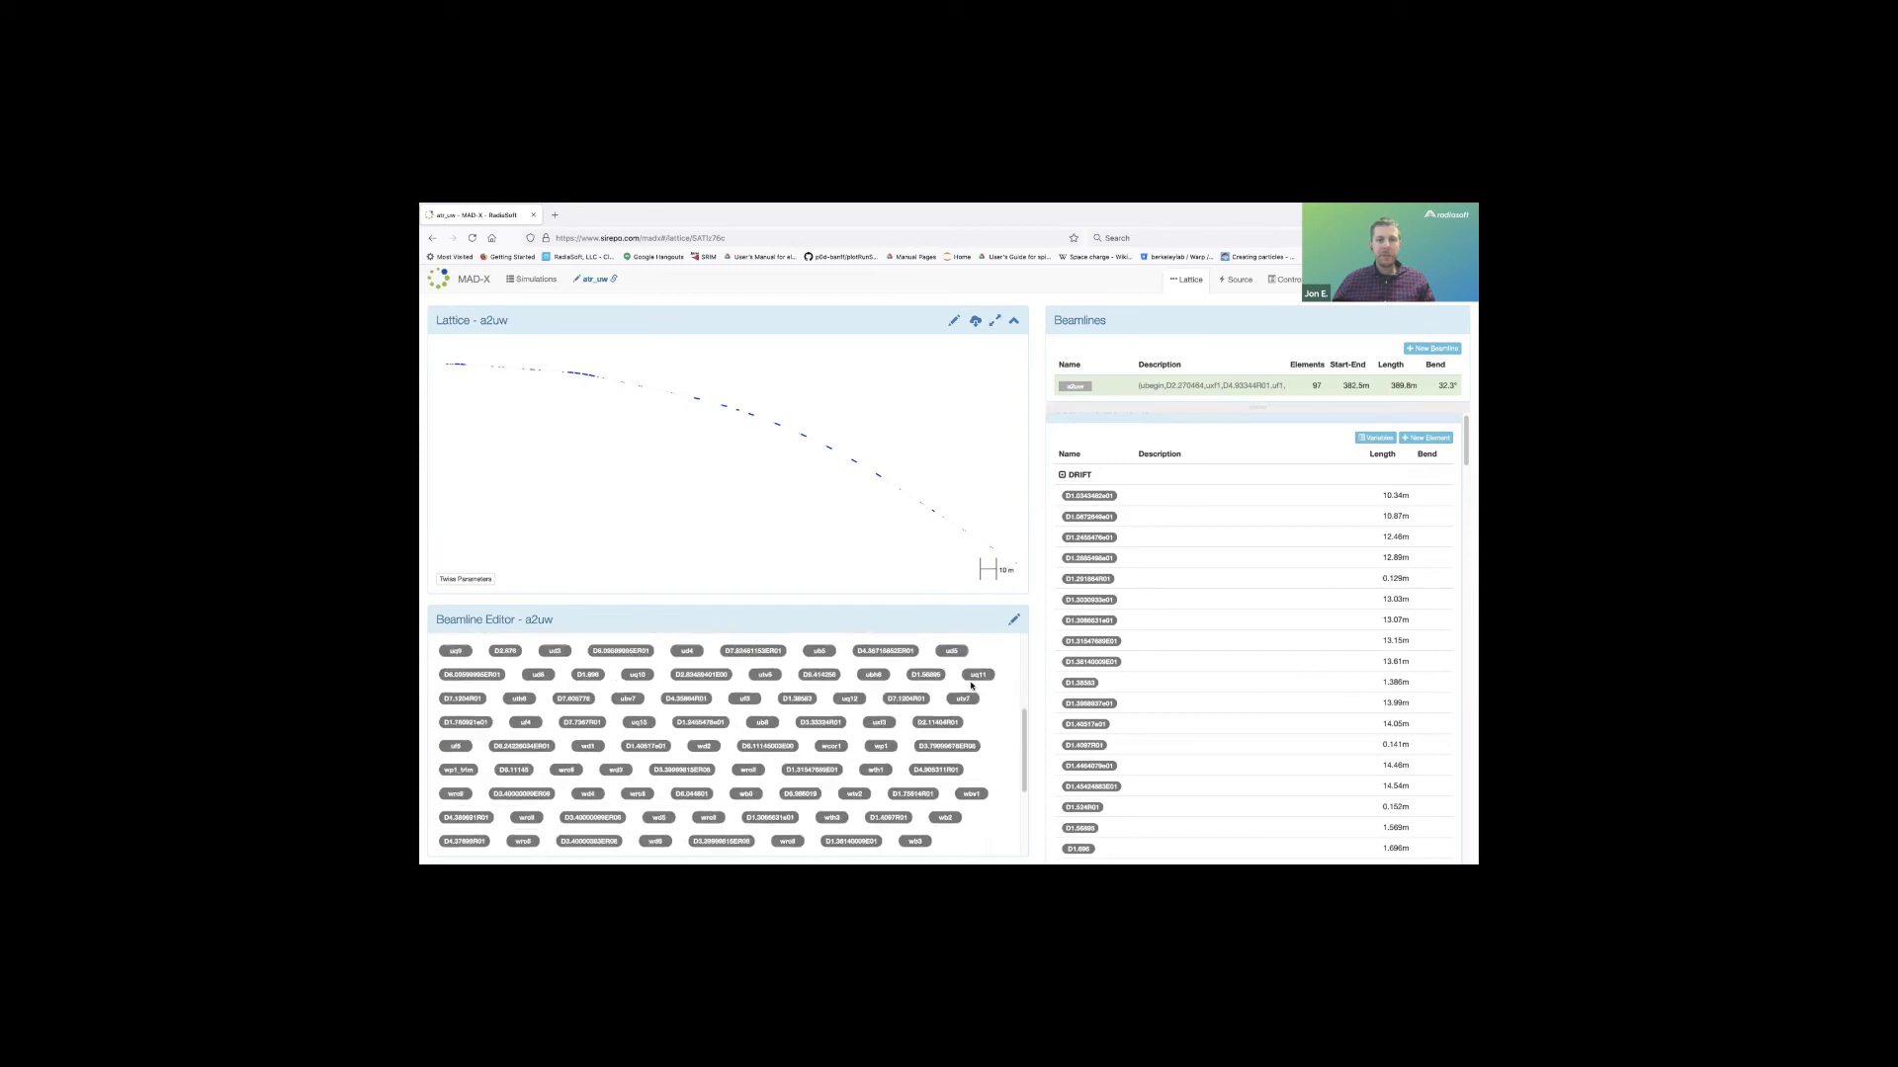
scroll(1036, 627, down, 4)
scroll(994, 661, down, 3)
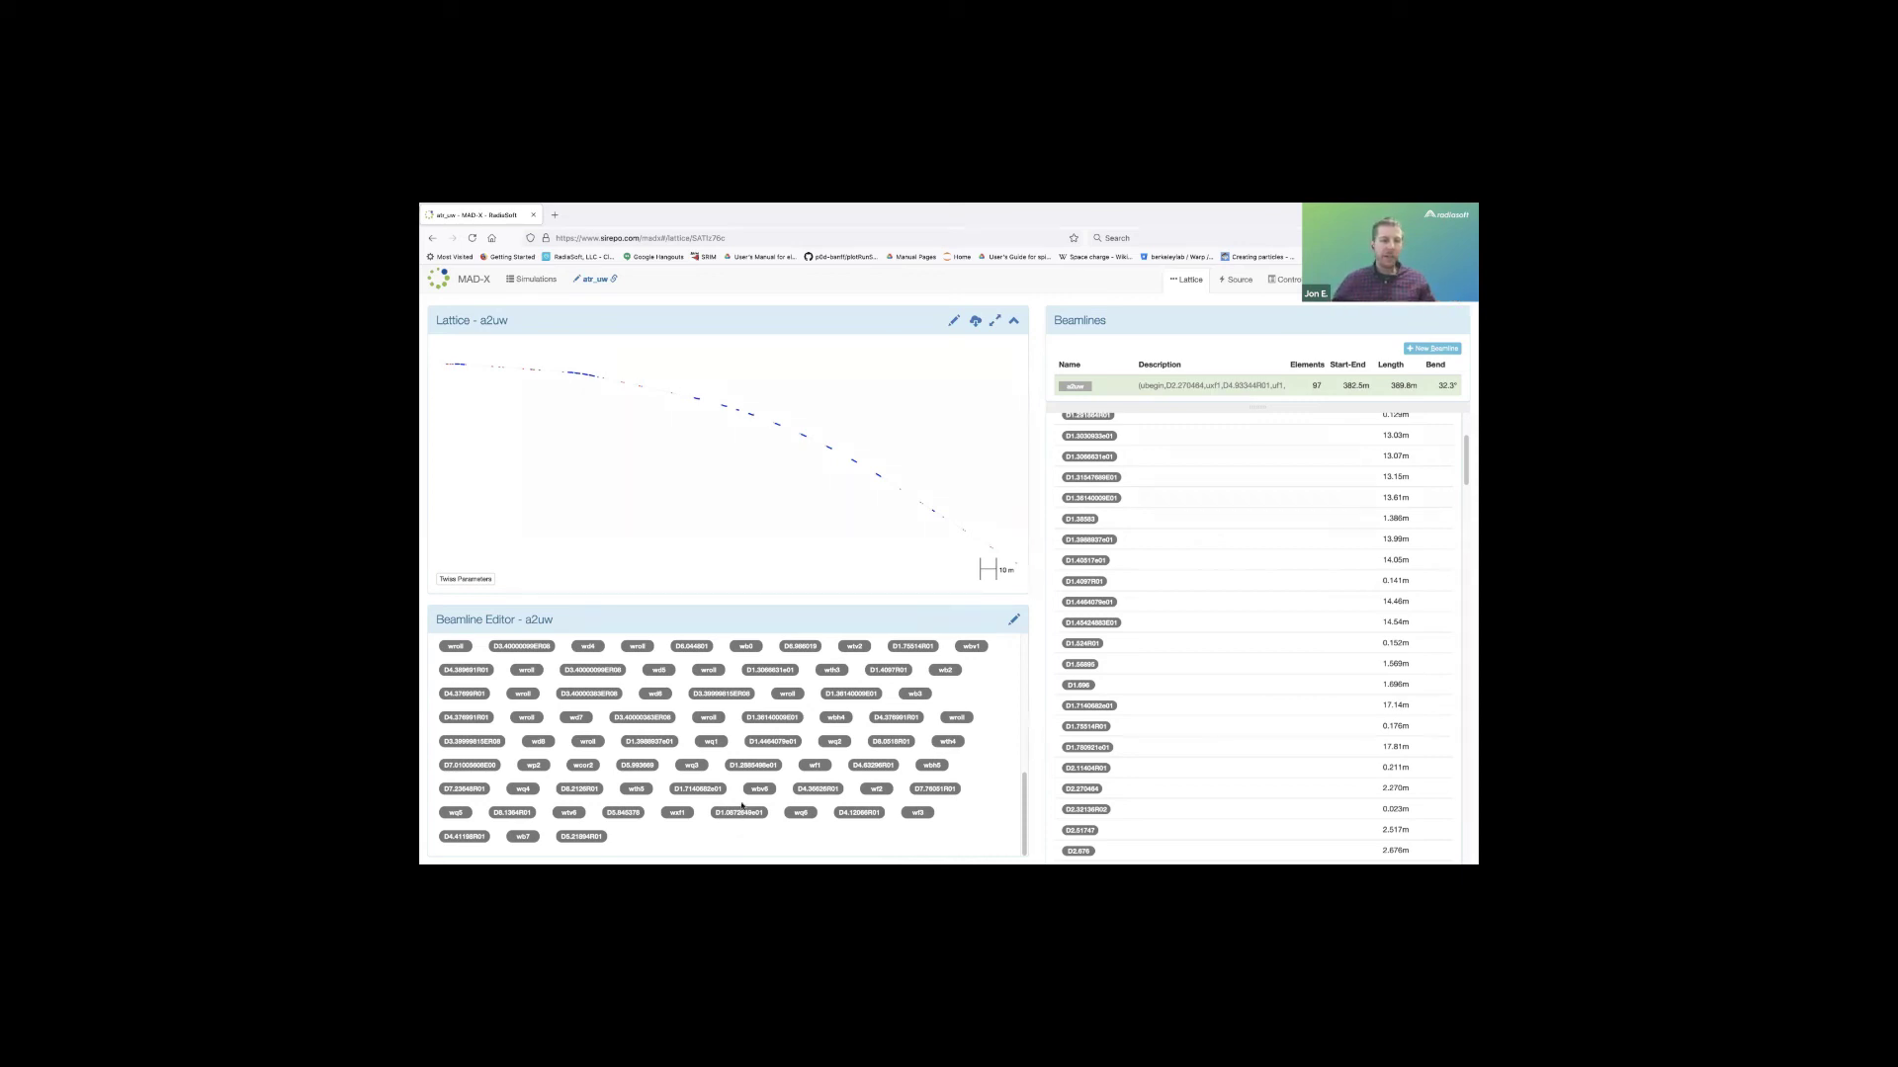
click(581, 836)
scroll(650, 751, up, 2)
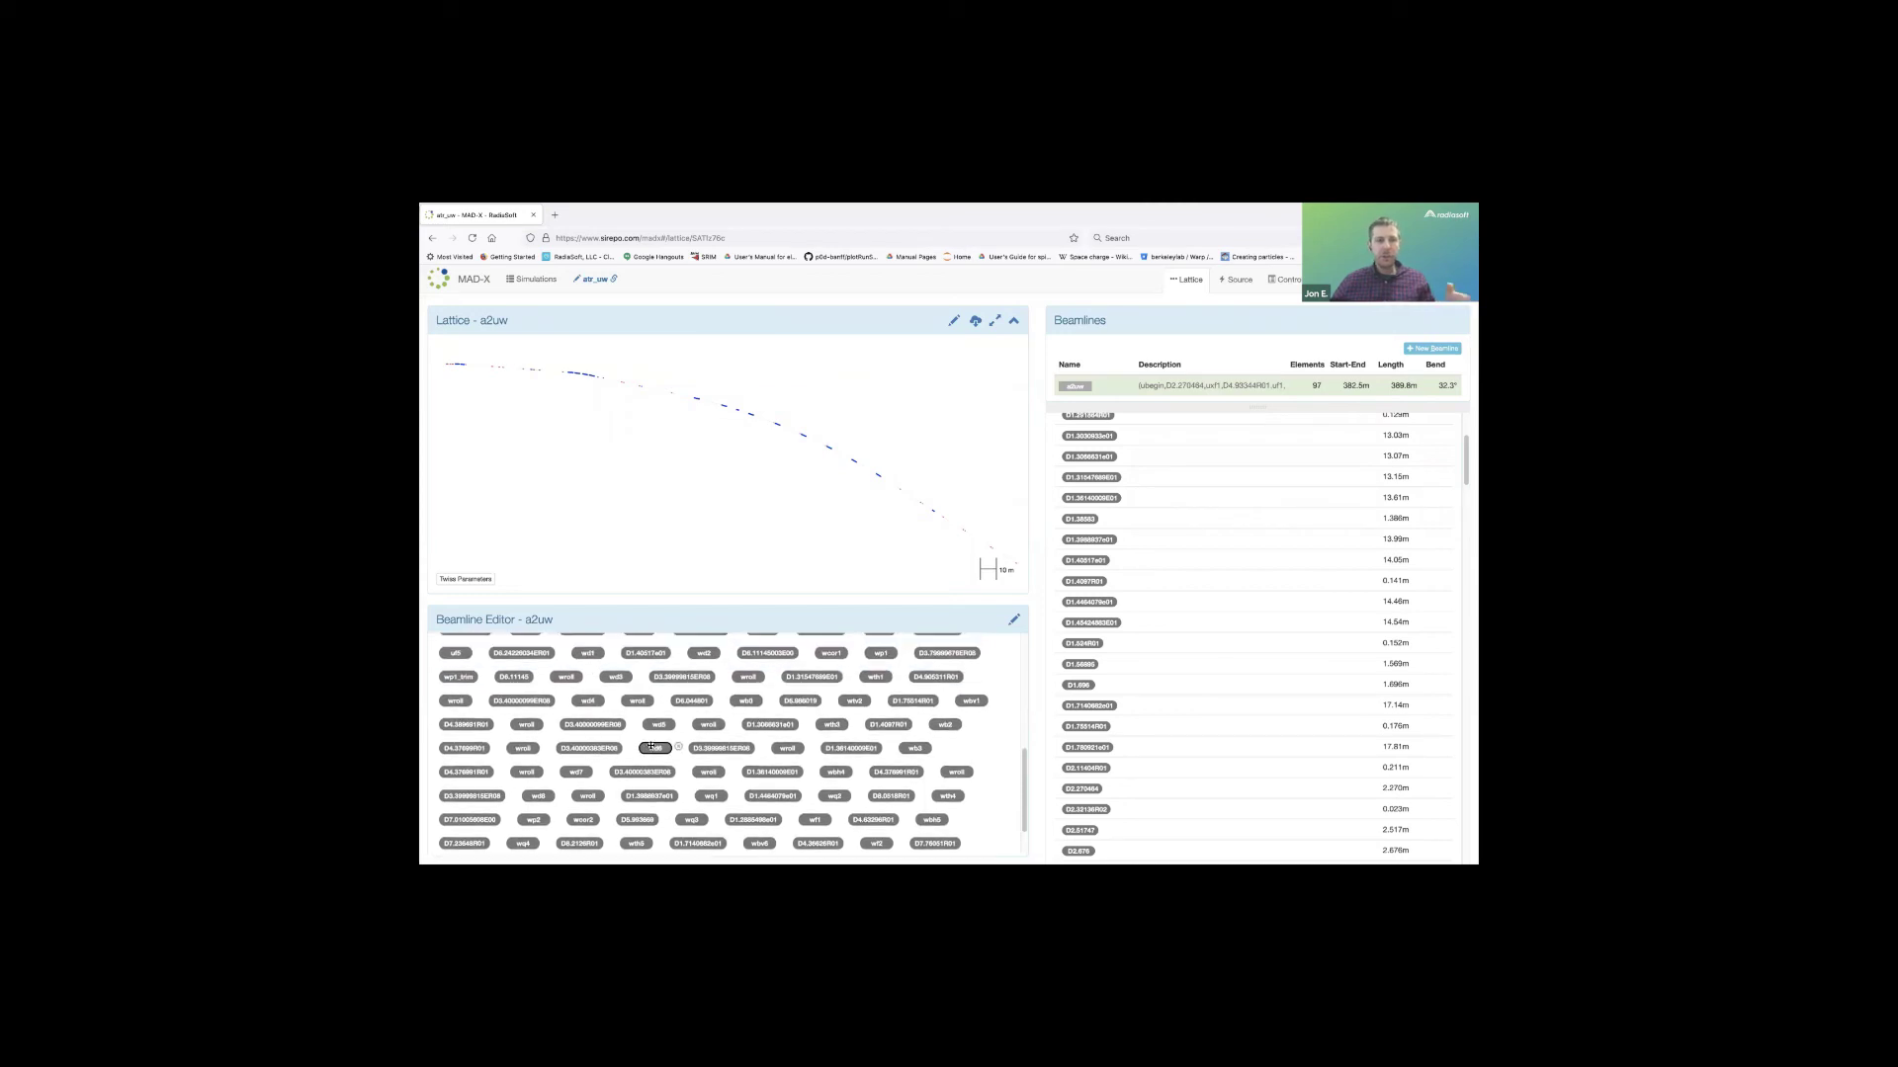
scroll(647, 761, down, 2)
scroll(613, 820, down, 1)
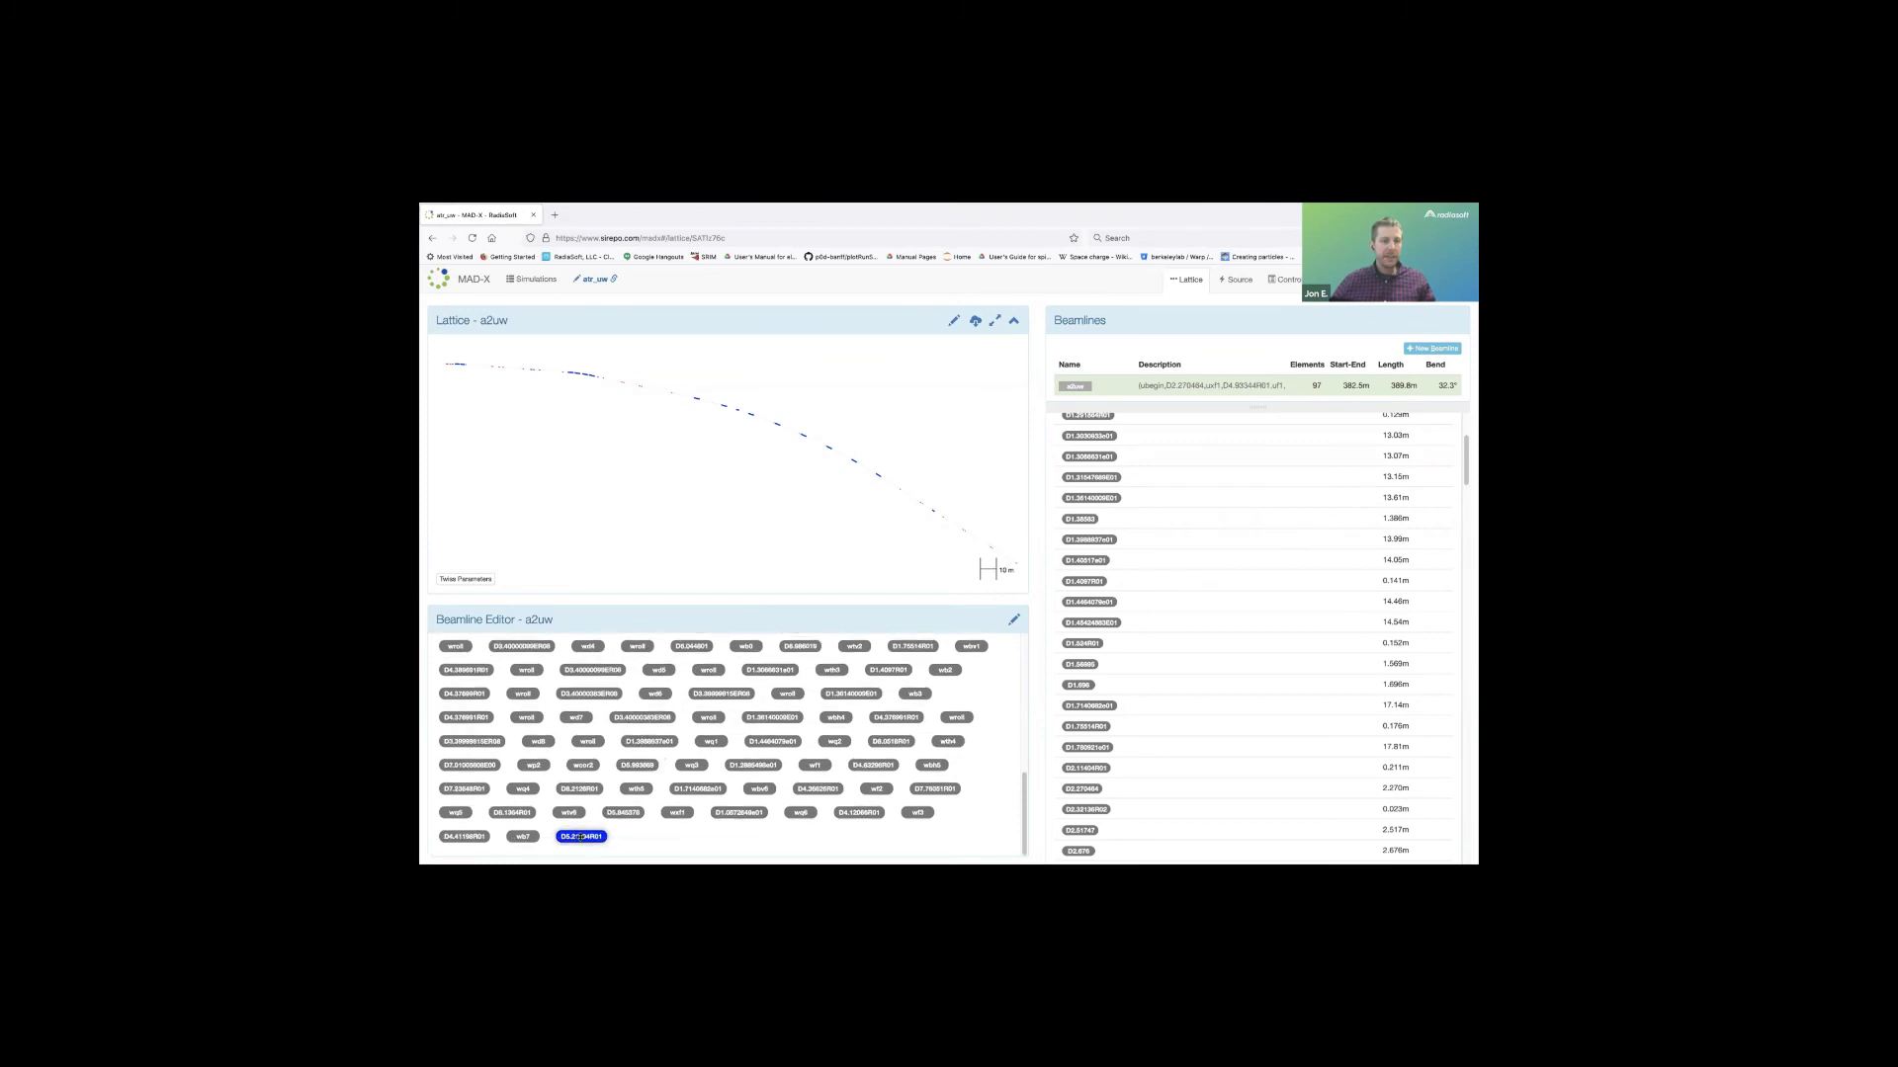
scroll(561, 650, up, 3)
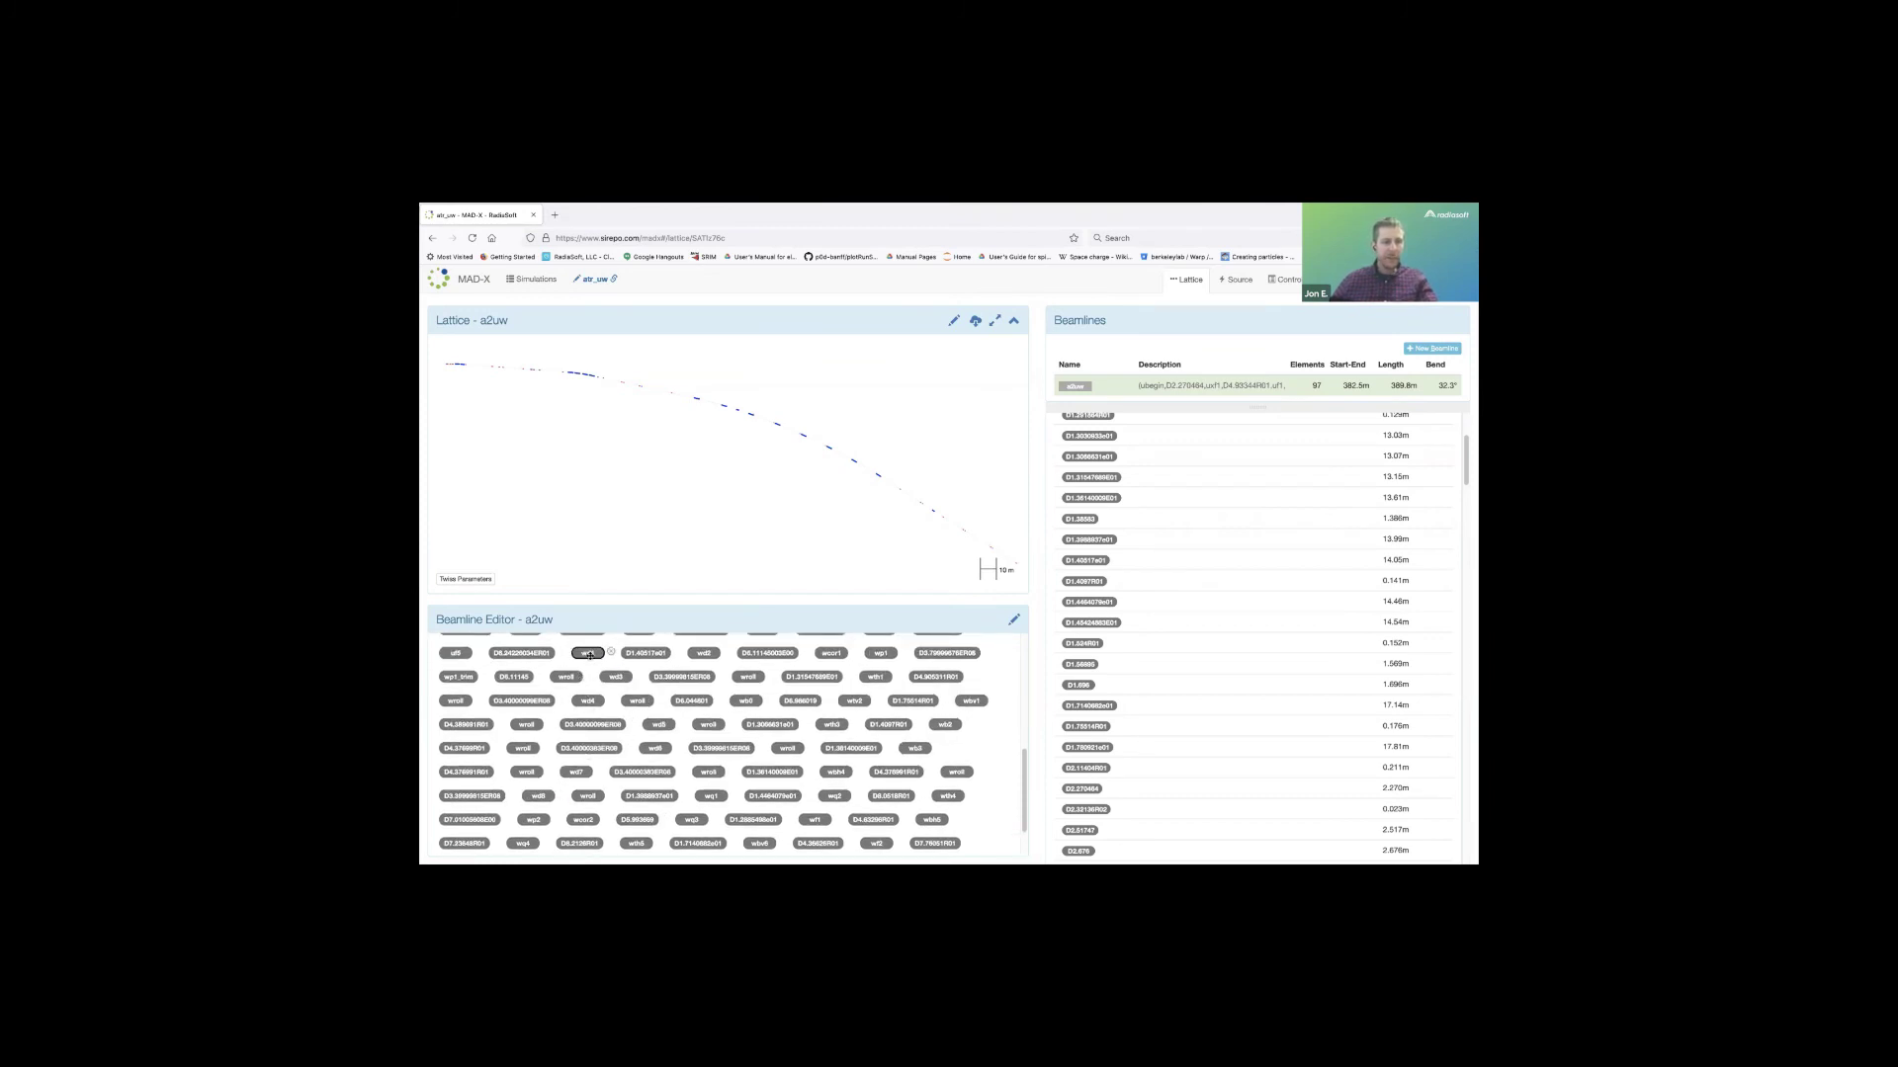
click(588, 654)
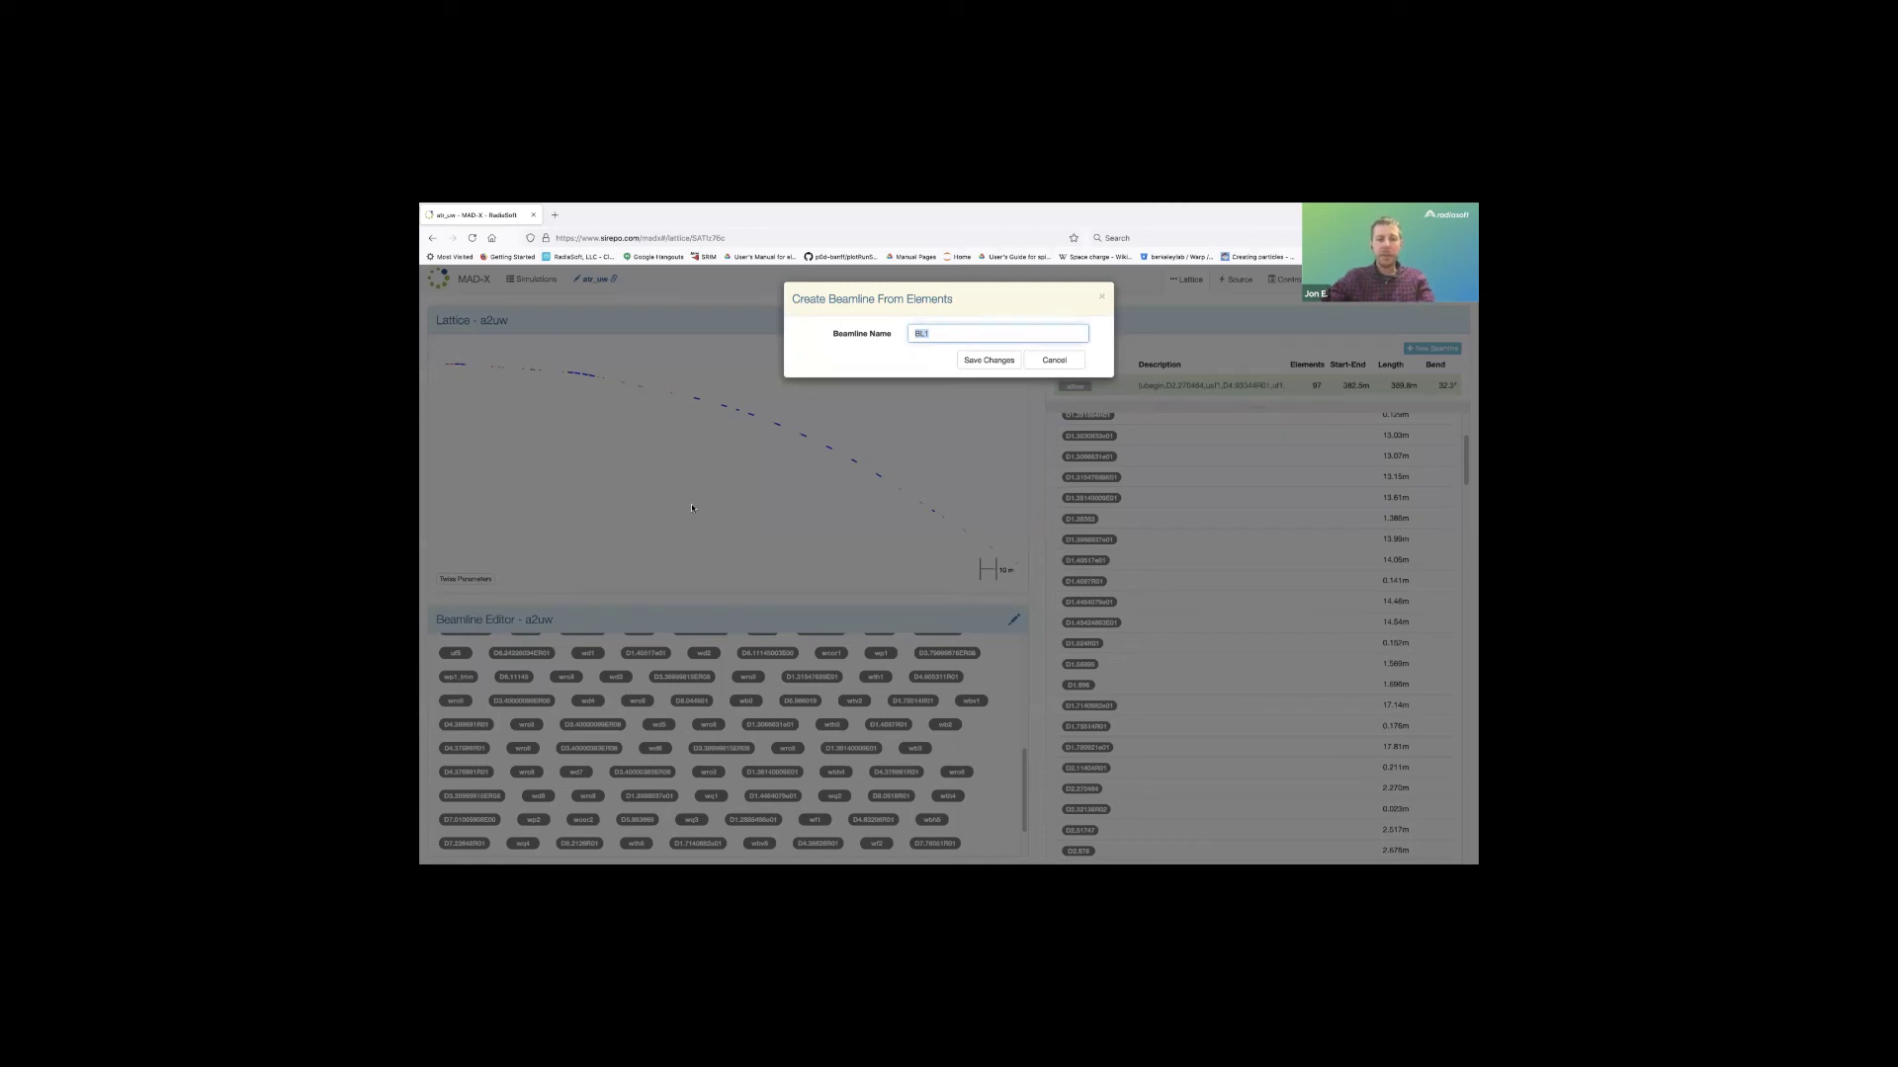
text(w_line)
click(967, 362)
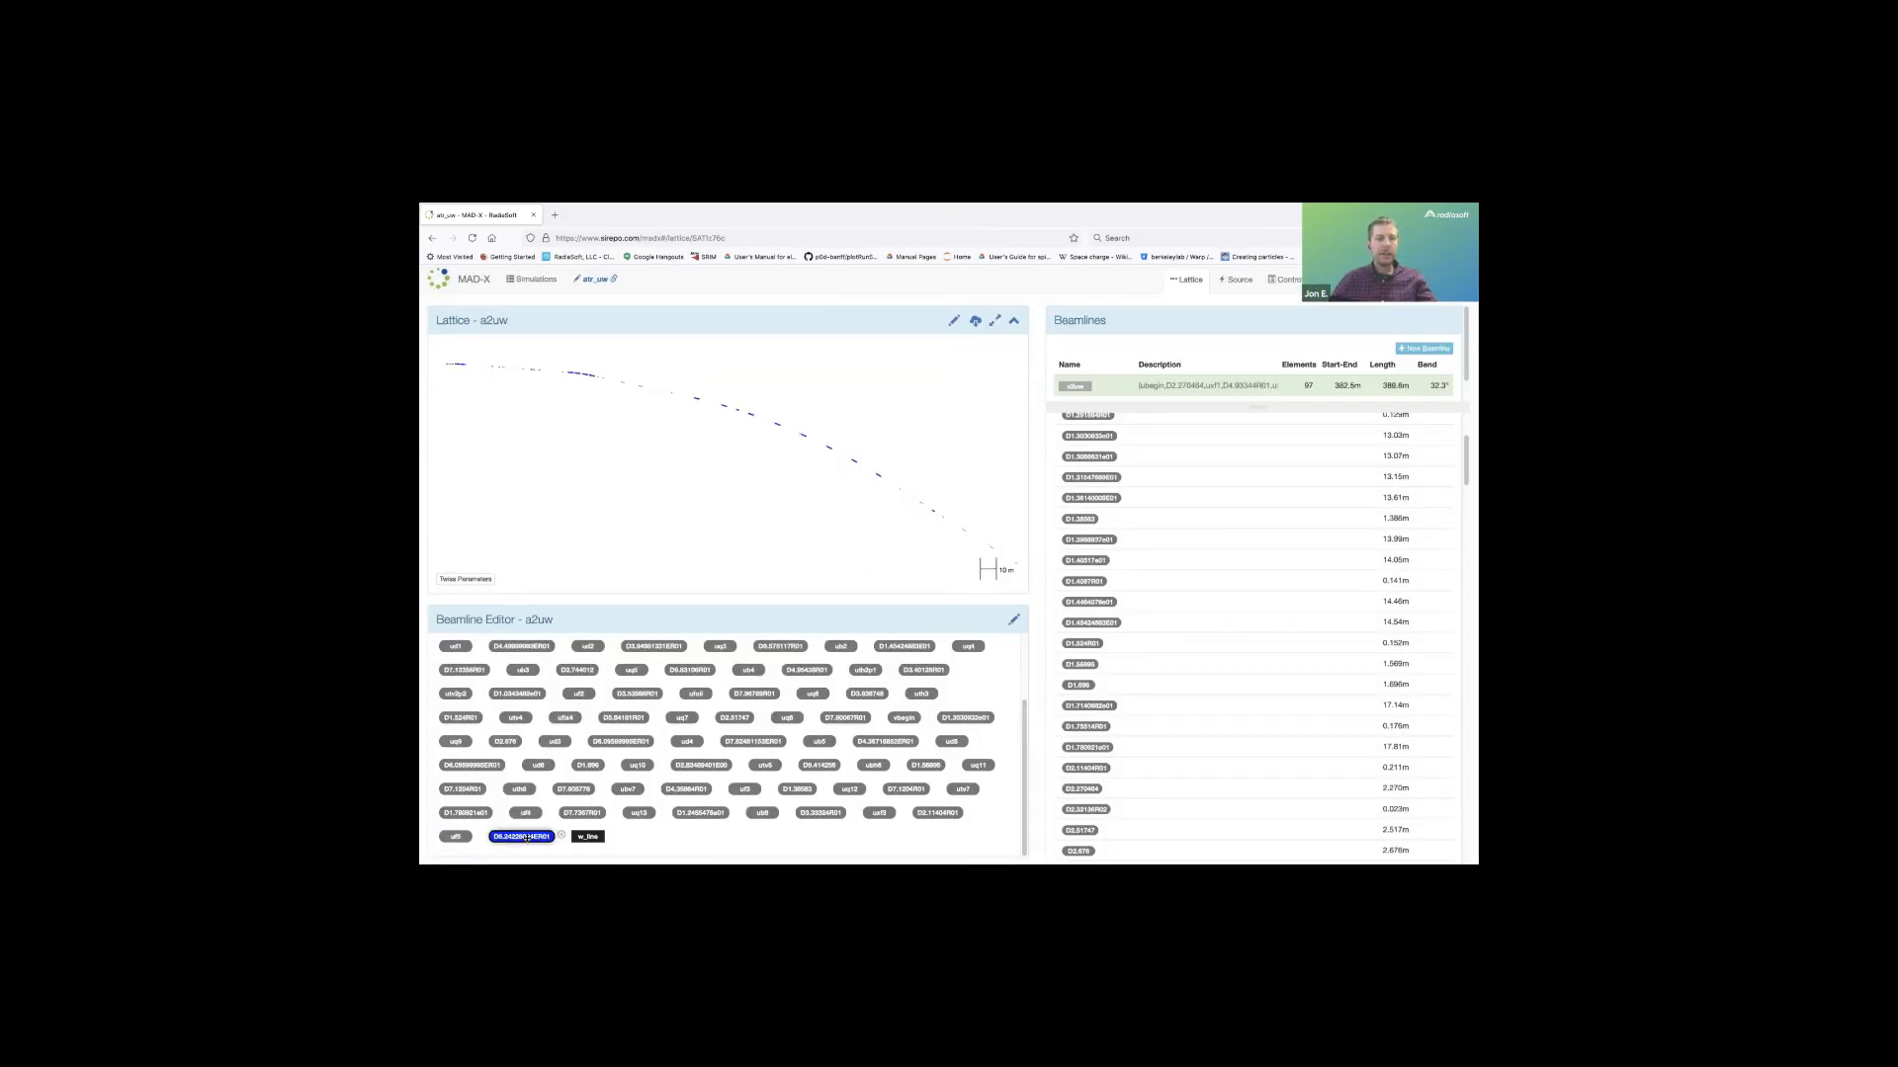
Try to group the elements from ud1 through the last drift before w_line into a beamline named u_line.
mouse_move(455, 646)
text(u_line)
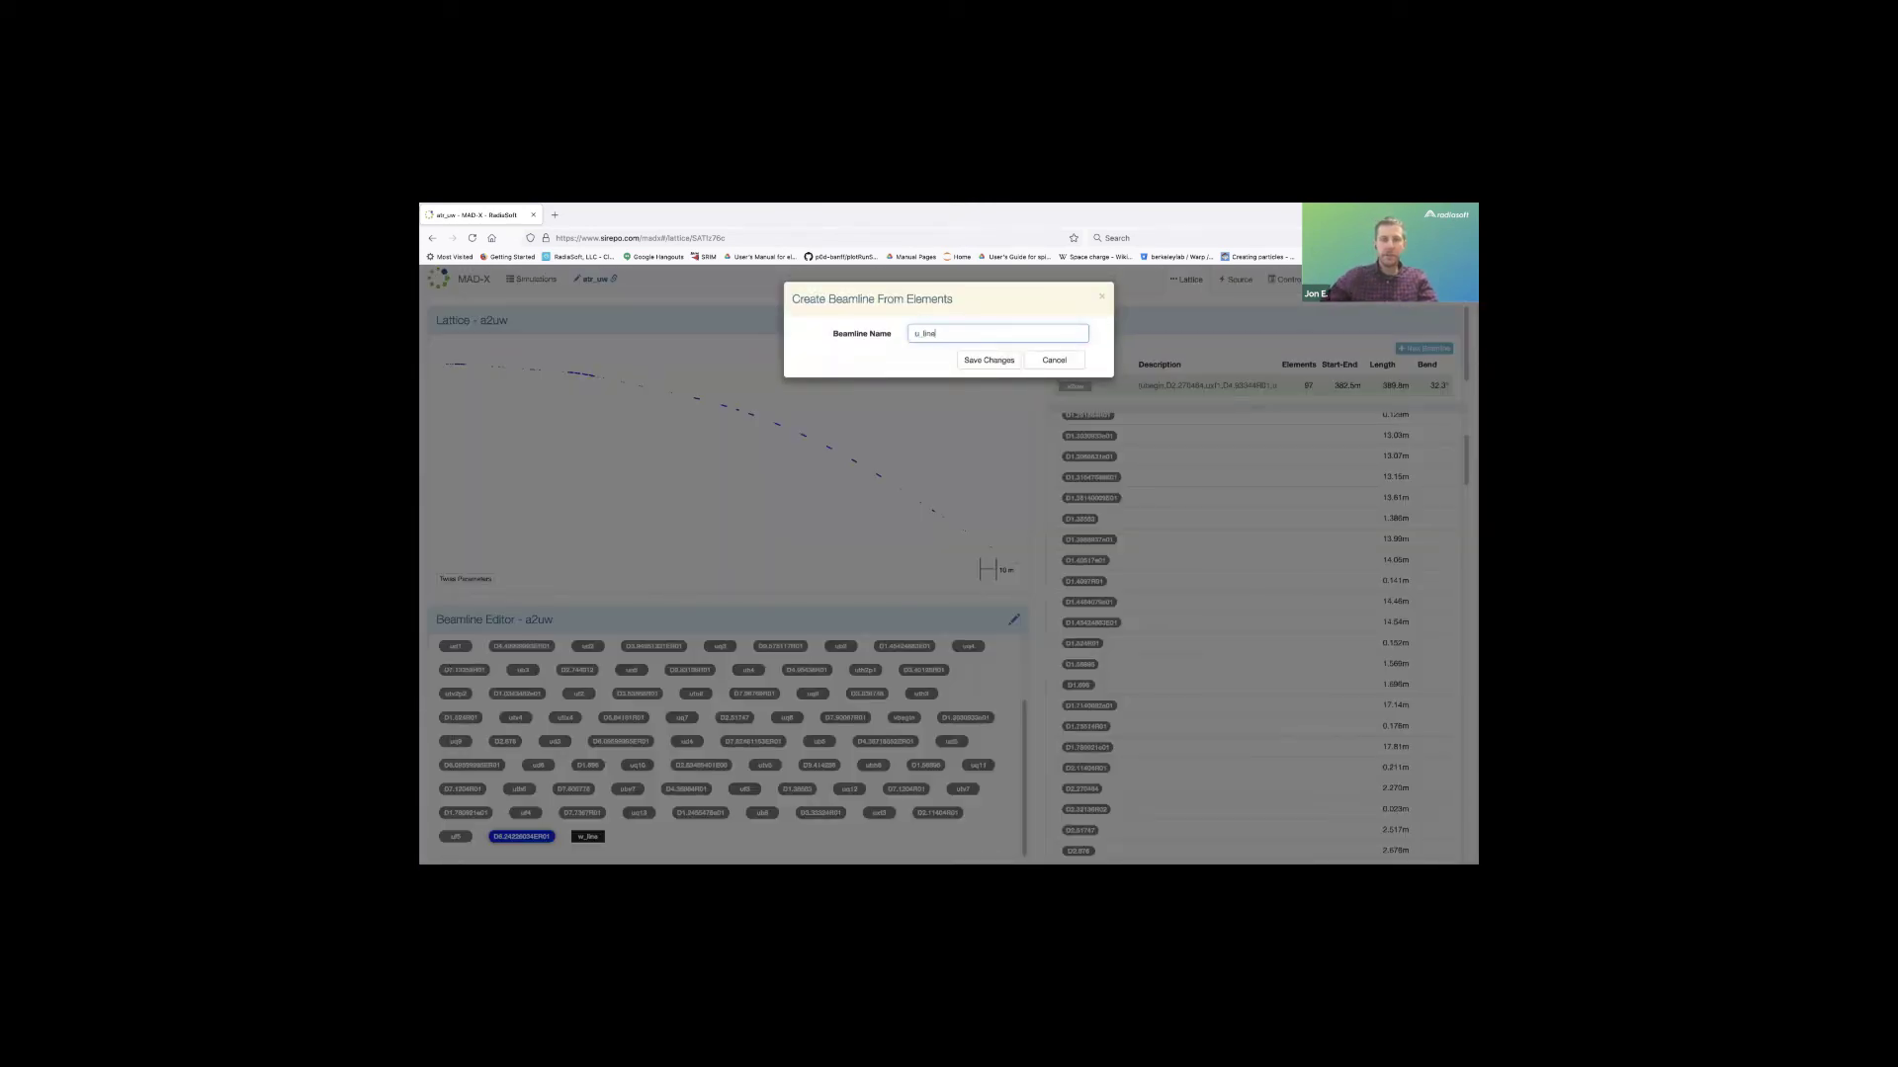
click(981, 361)
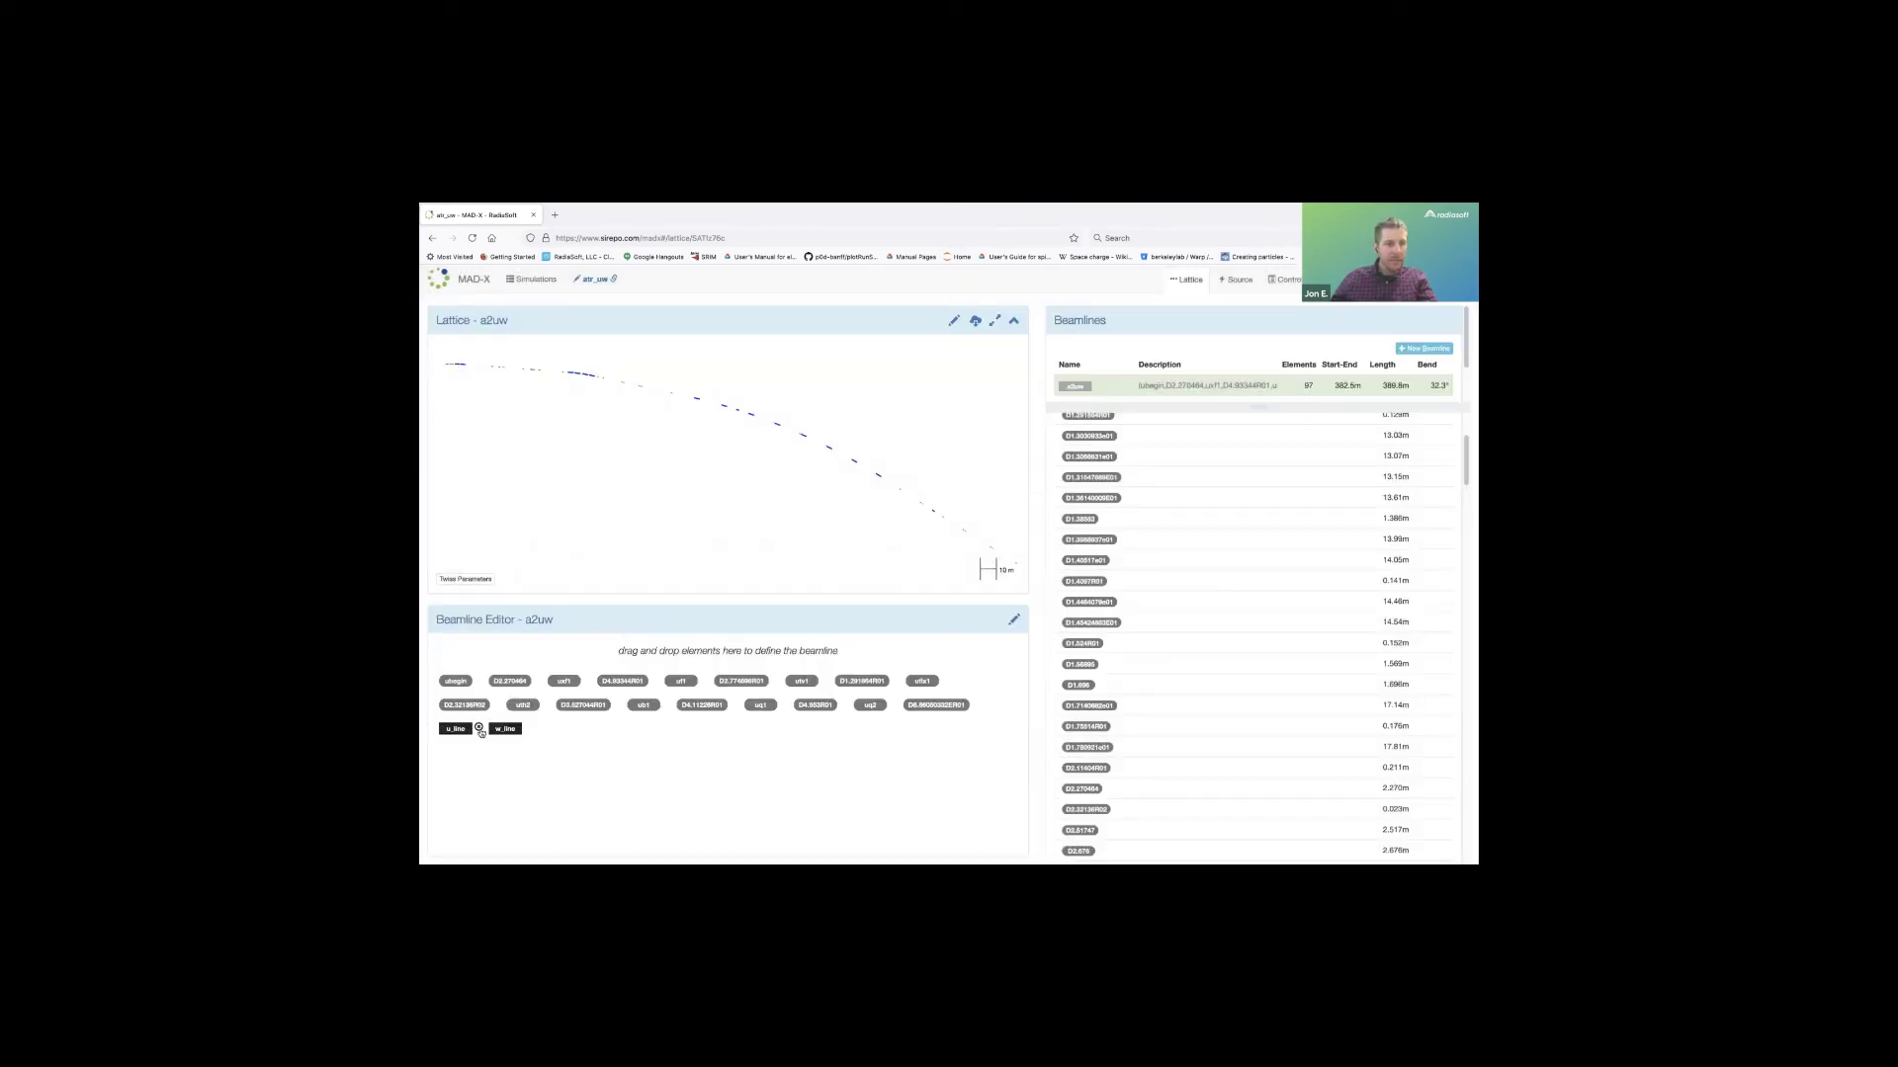
Unpack u_line back into its individual elements in the a2uw beamline.
click(478, 729)
click(1053, 346)
click(457, 729)
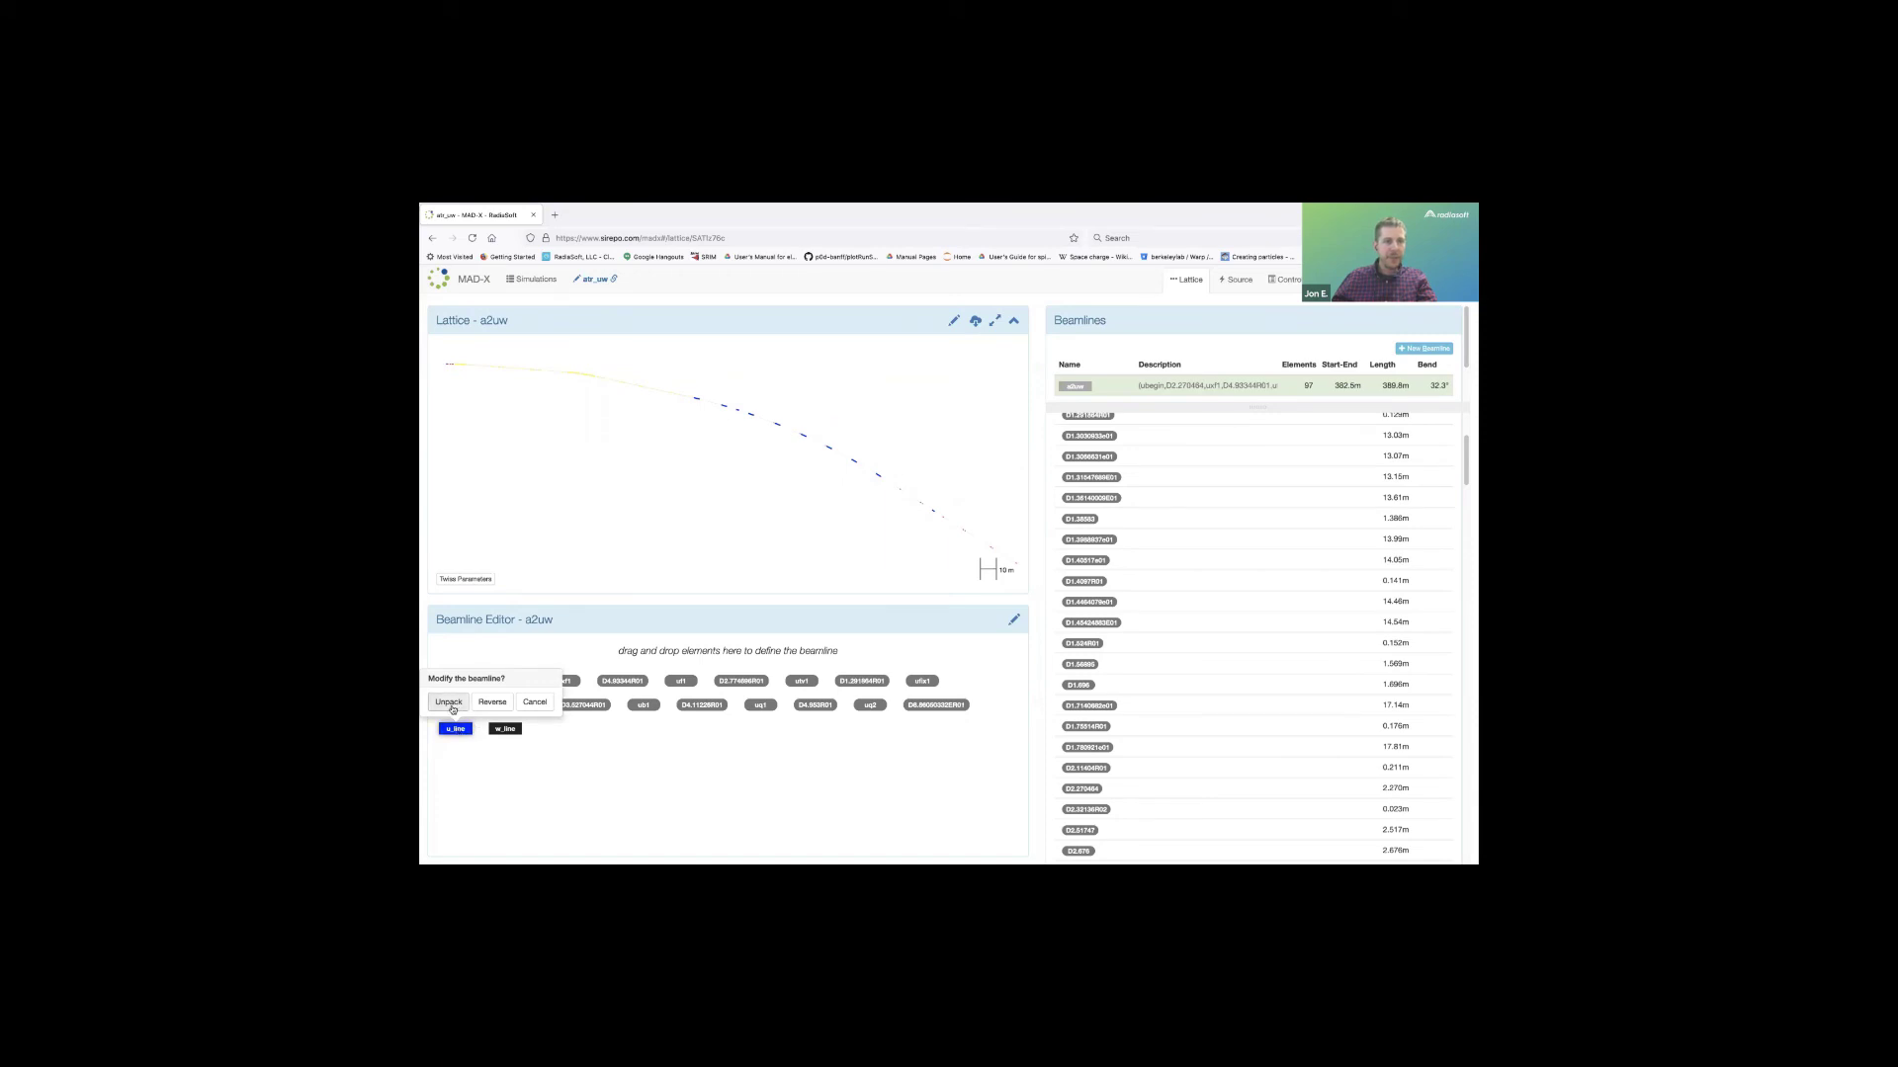
click(447, 702)
Group the a2uw elements from the very first one through the last drift before w_line into a beamline named u_line.
scroll(530, 764, down, 2)
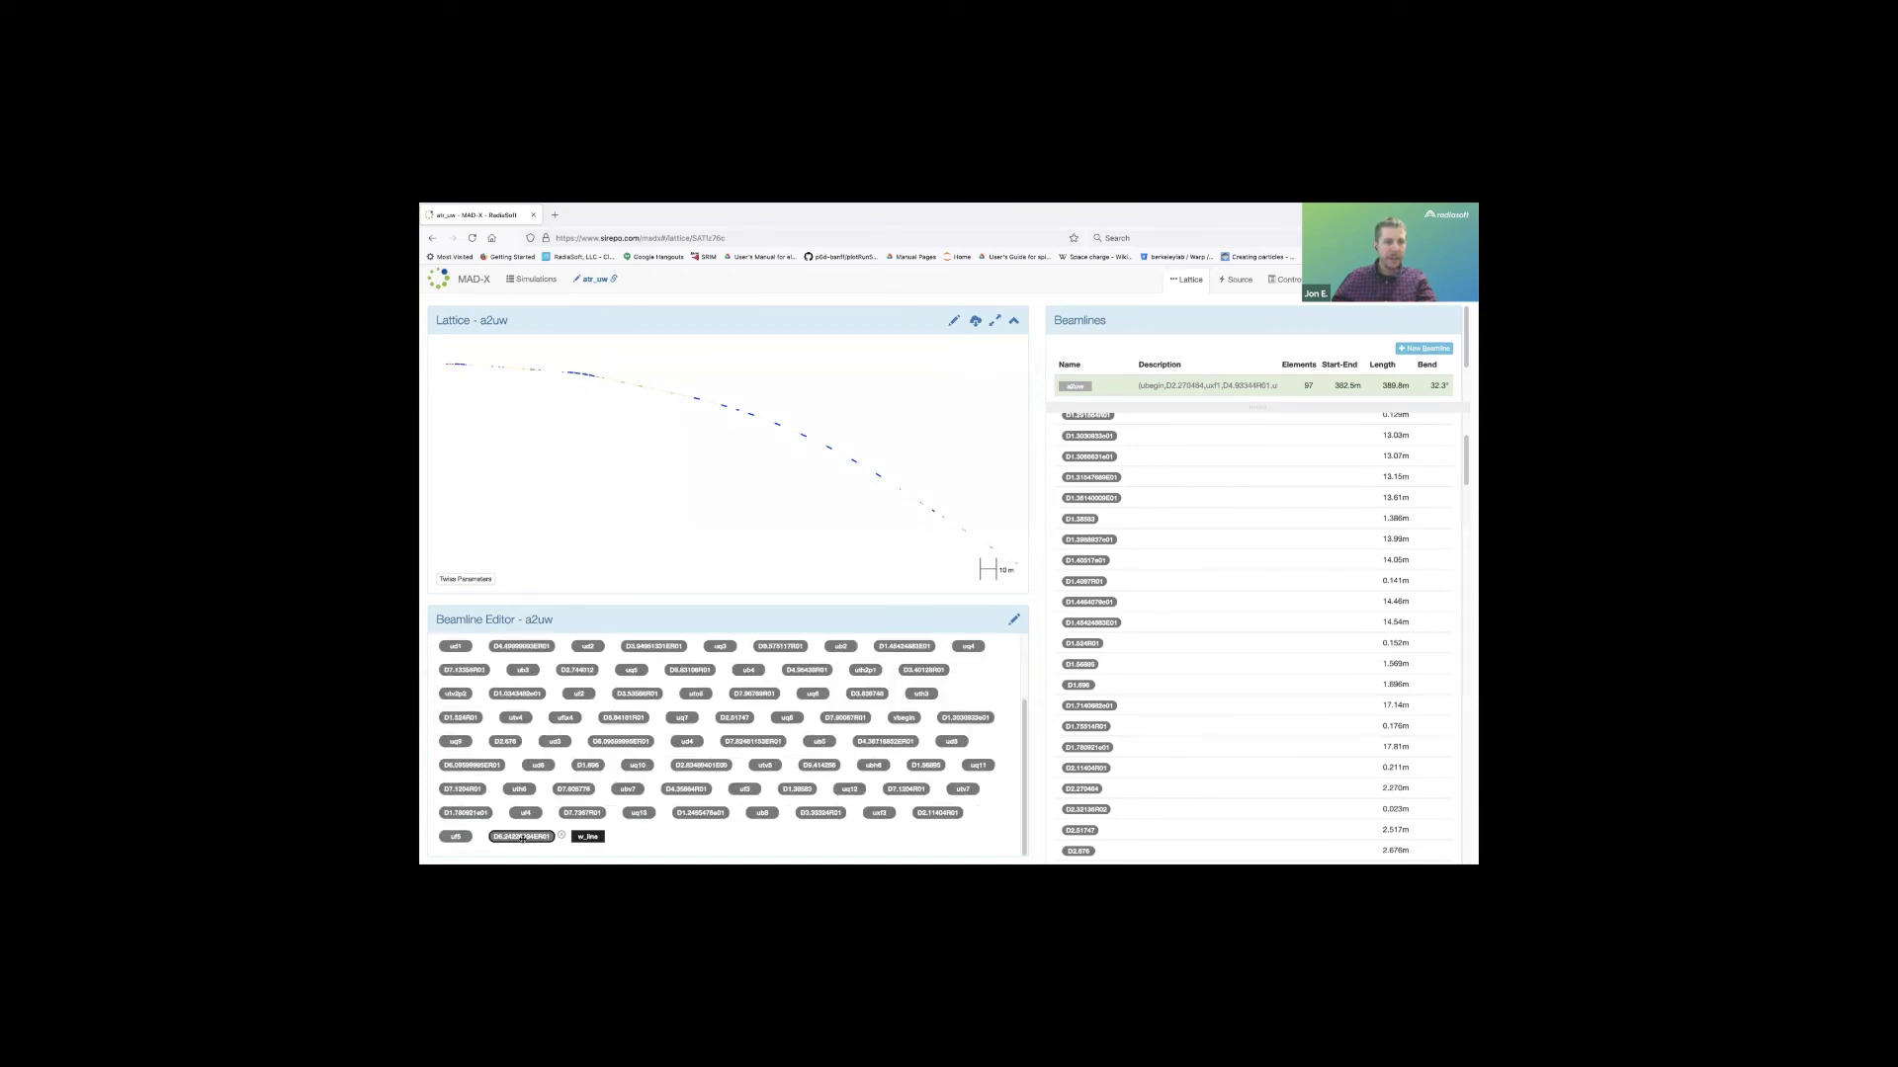
scroll(521, 836, up, 2)
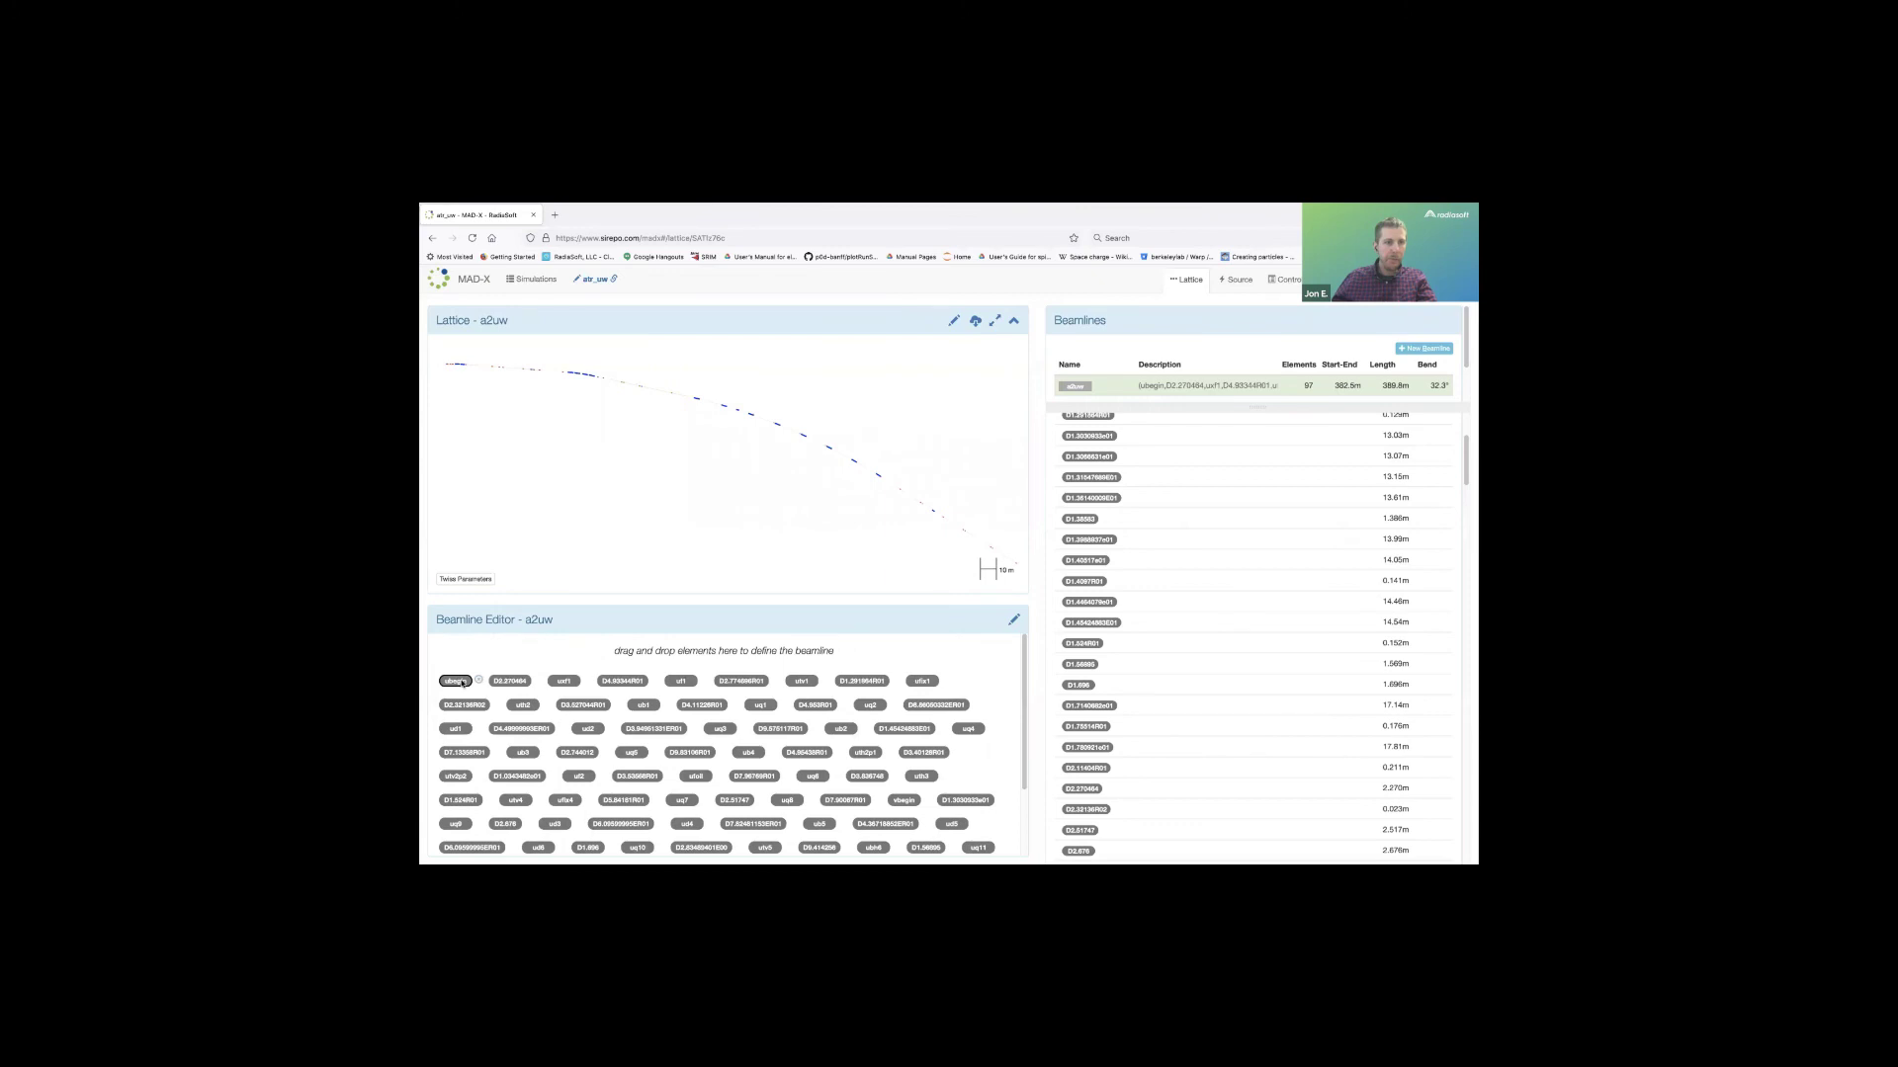
click(461, 682)
text(u_line)
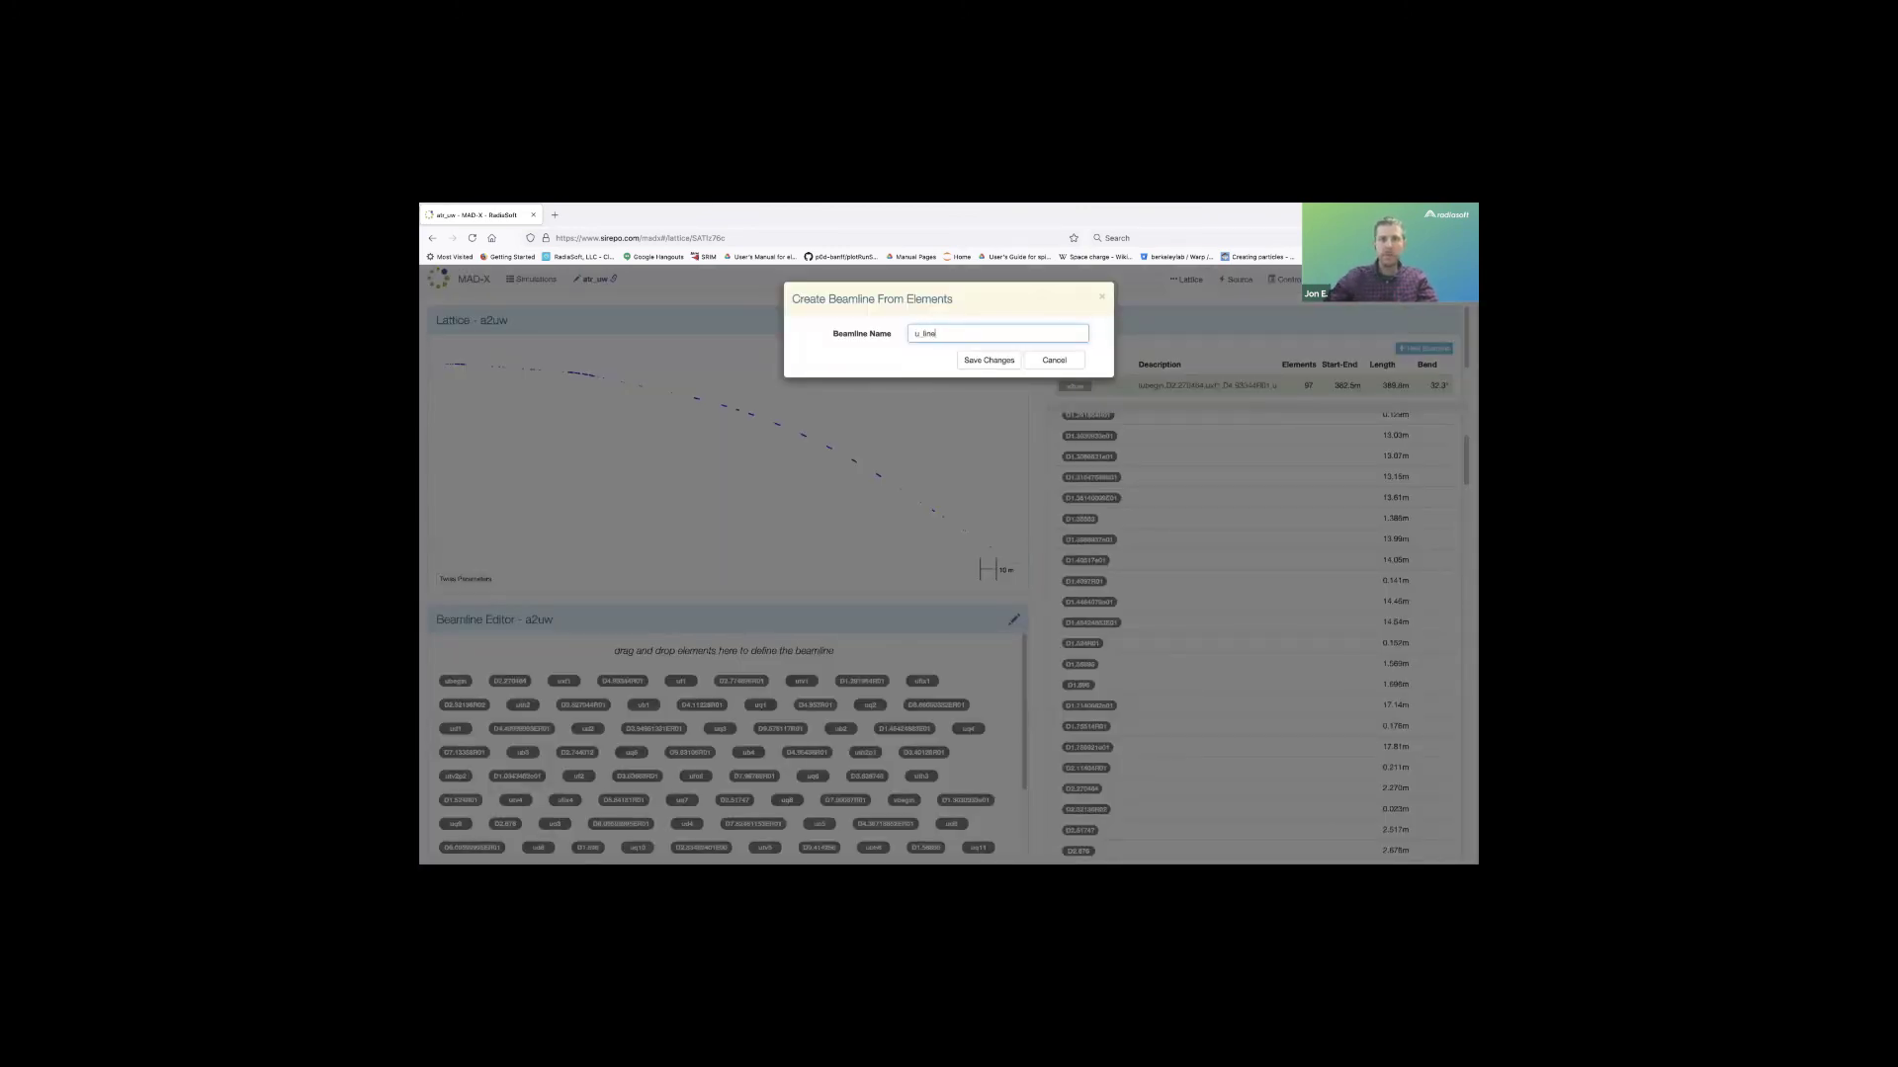
click(988, 360)
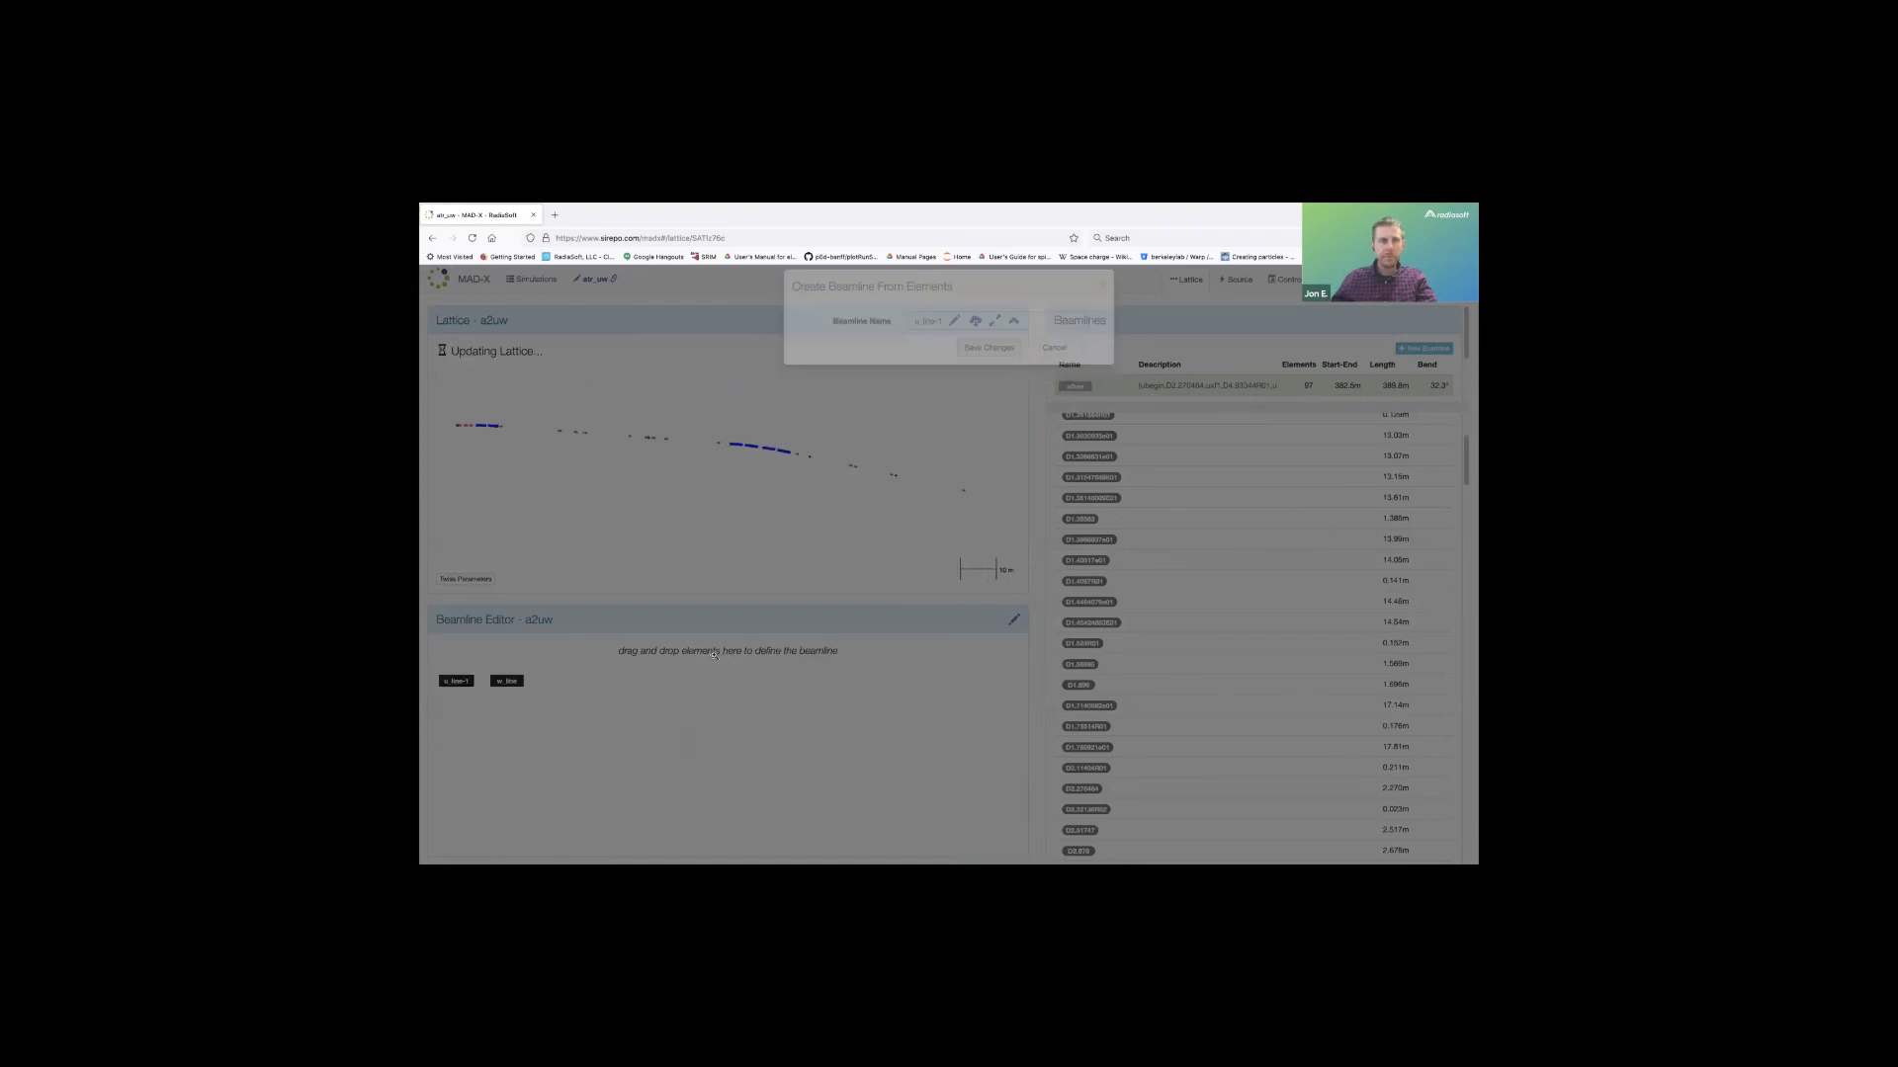
Highlight u_line-1 and w_line in turn on the a2uw lattice, and bring up the modification options for w_line.
mouse_move(458, 682)
click(456, 682)
click(506, 681)
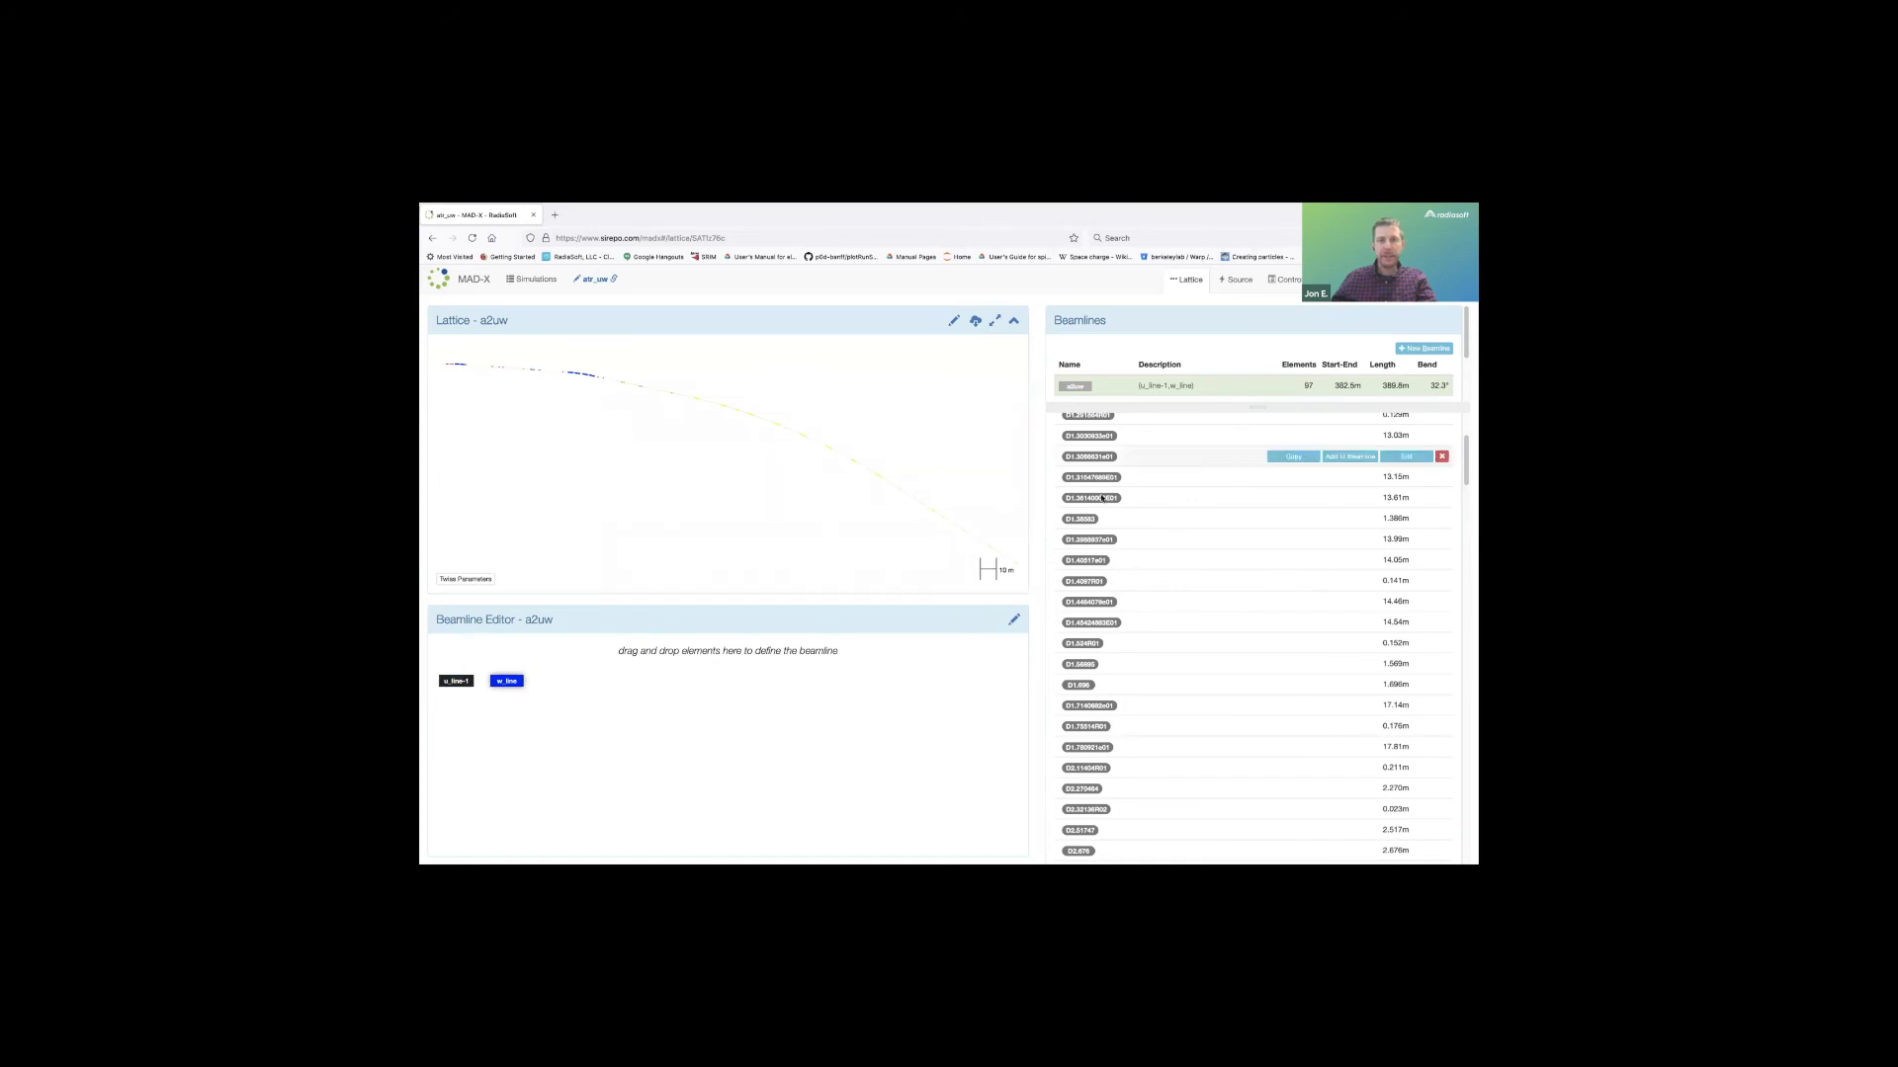
scroll(1051, 475, up, 1)
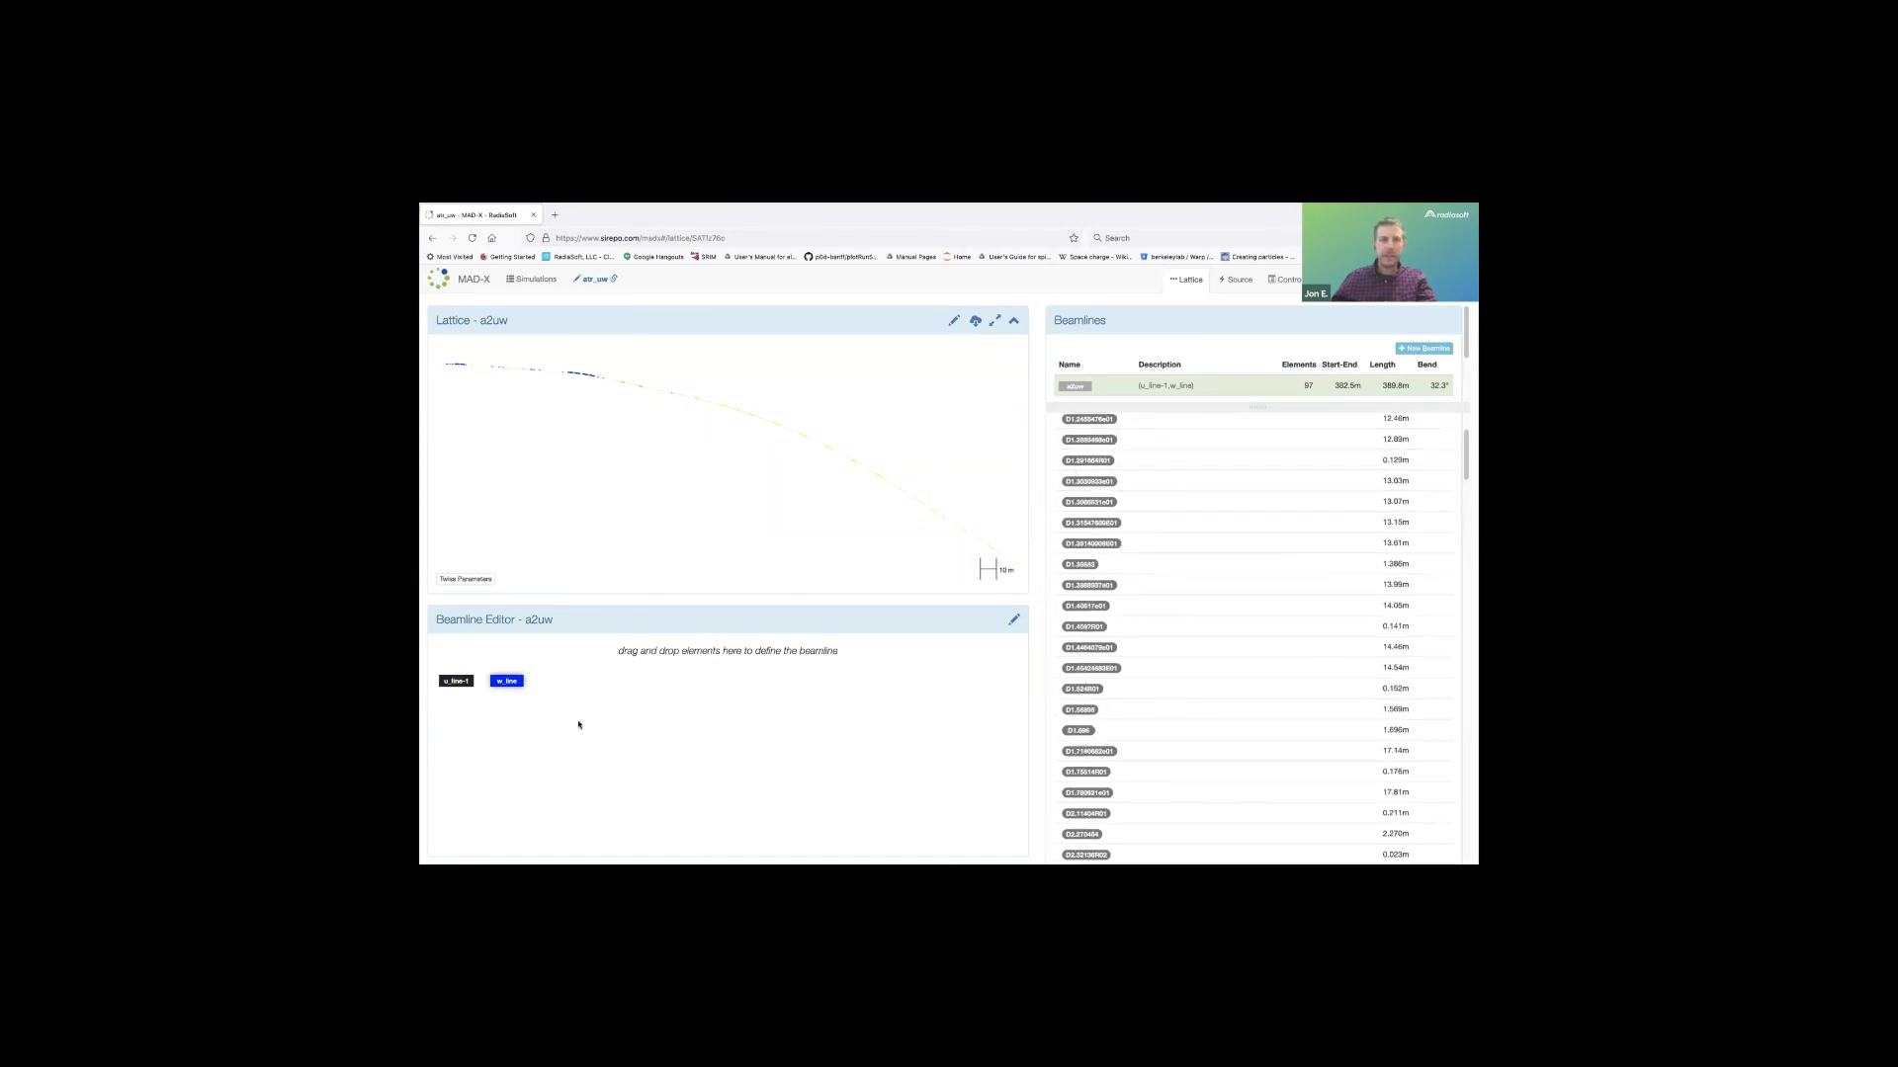
click(506, 680)
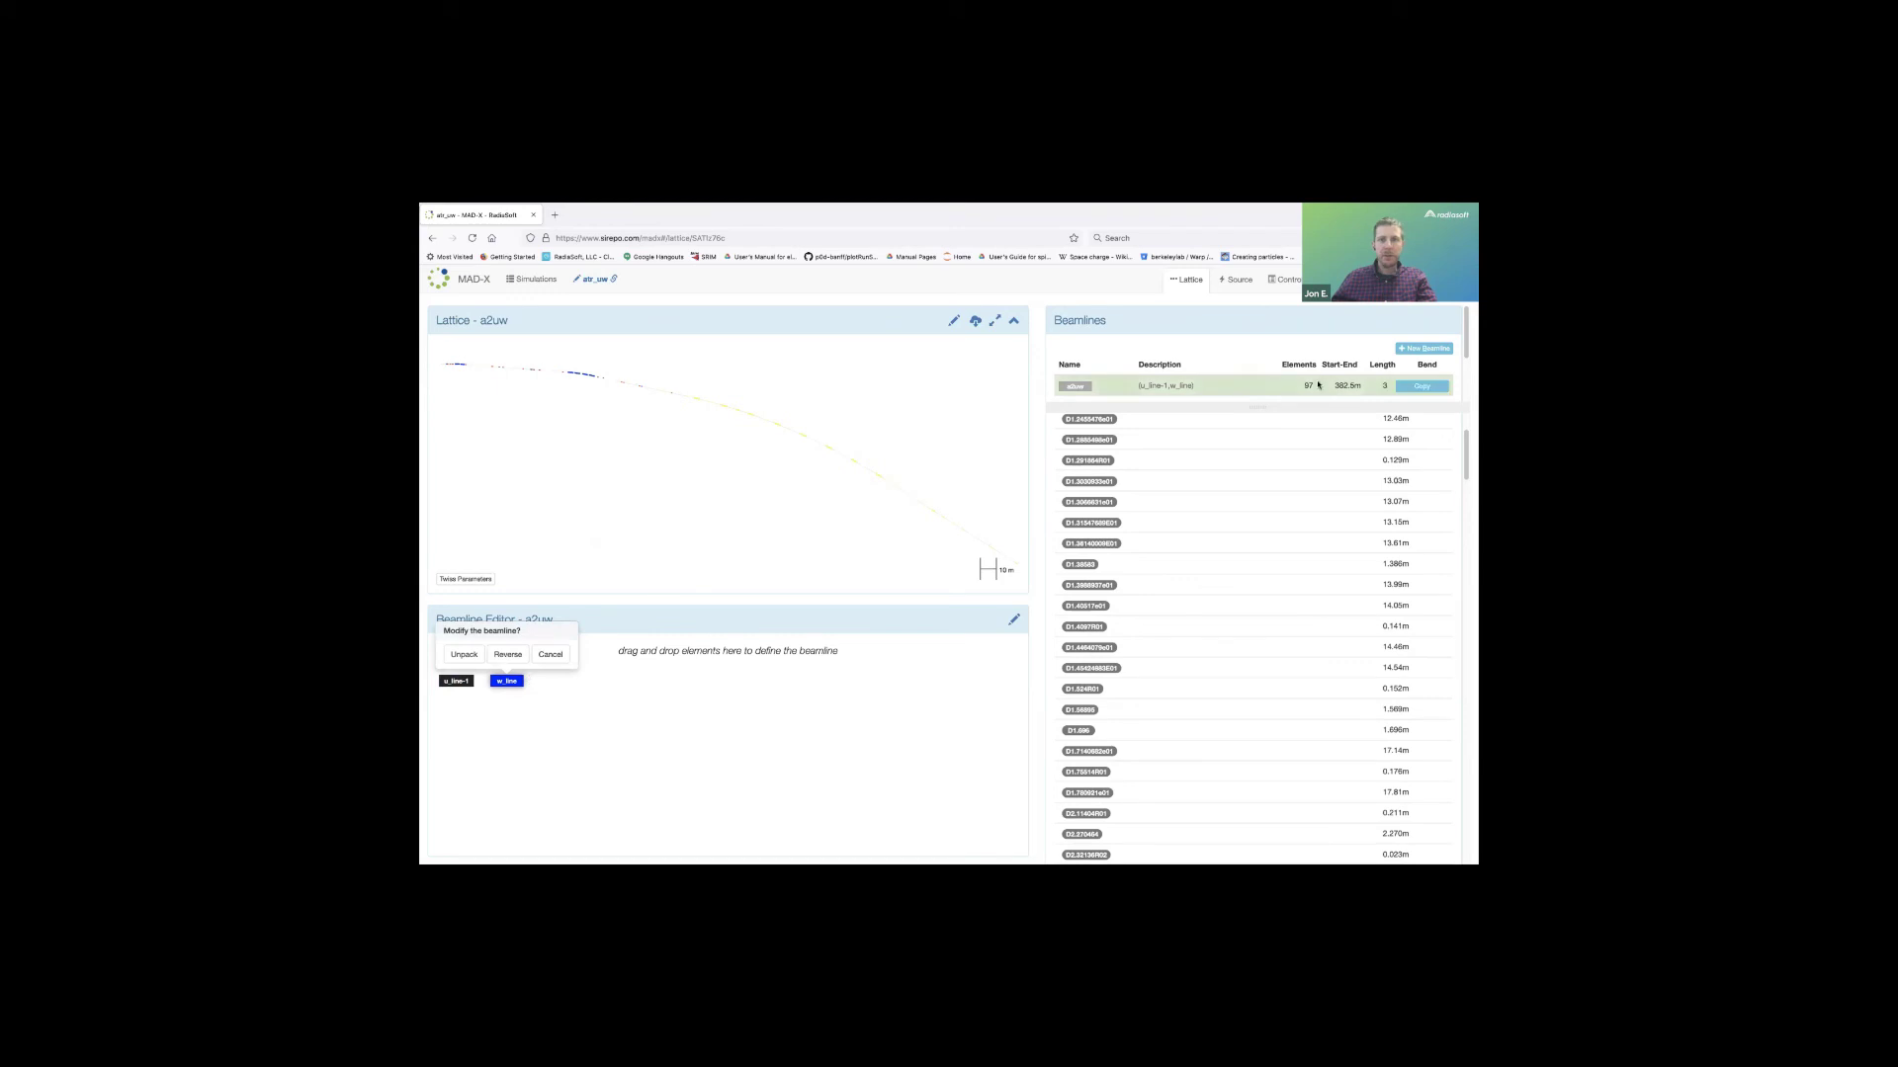
Open w_line from the beamlines list for editing and highlight its first element, wd1, on the lattice.
scroll(1181, 390, down, 2)
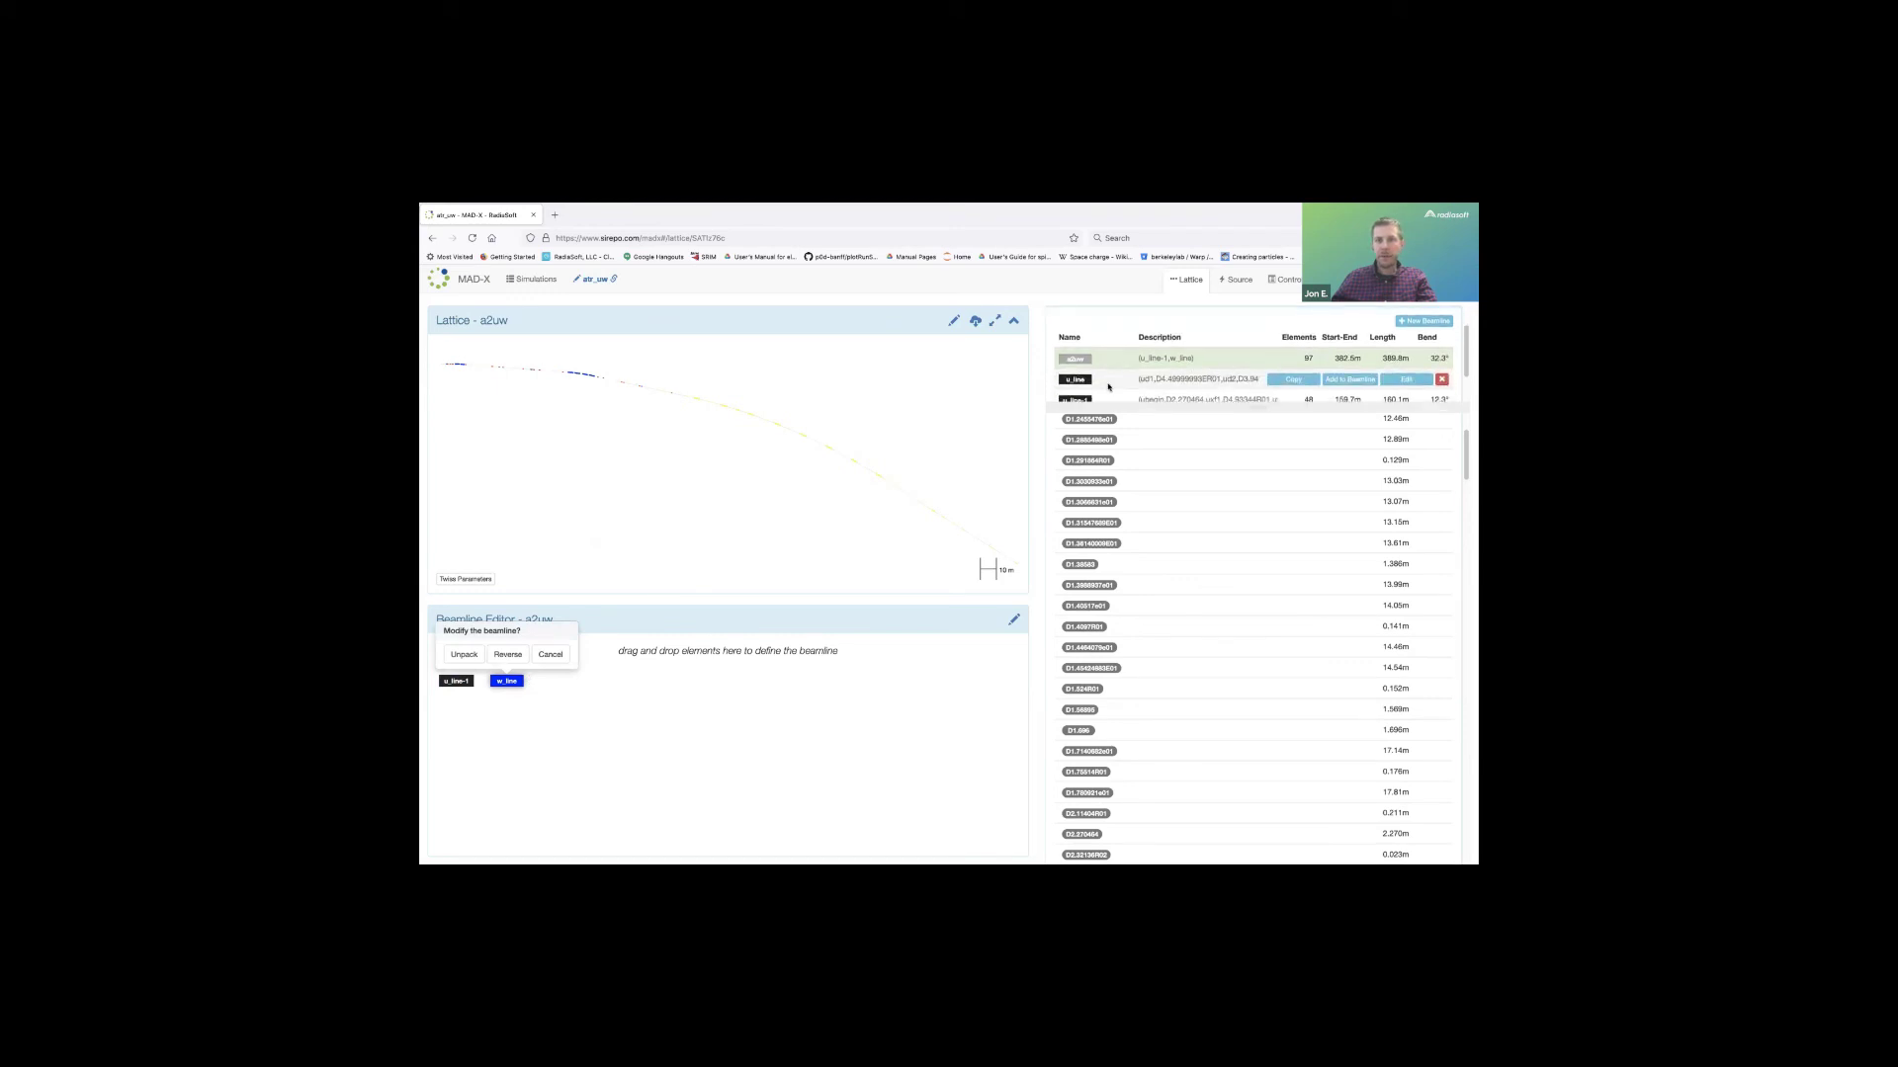
scroll(1178, 382, down, 2)
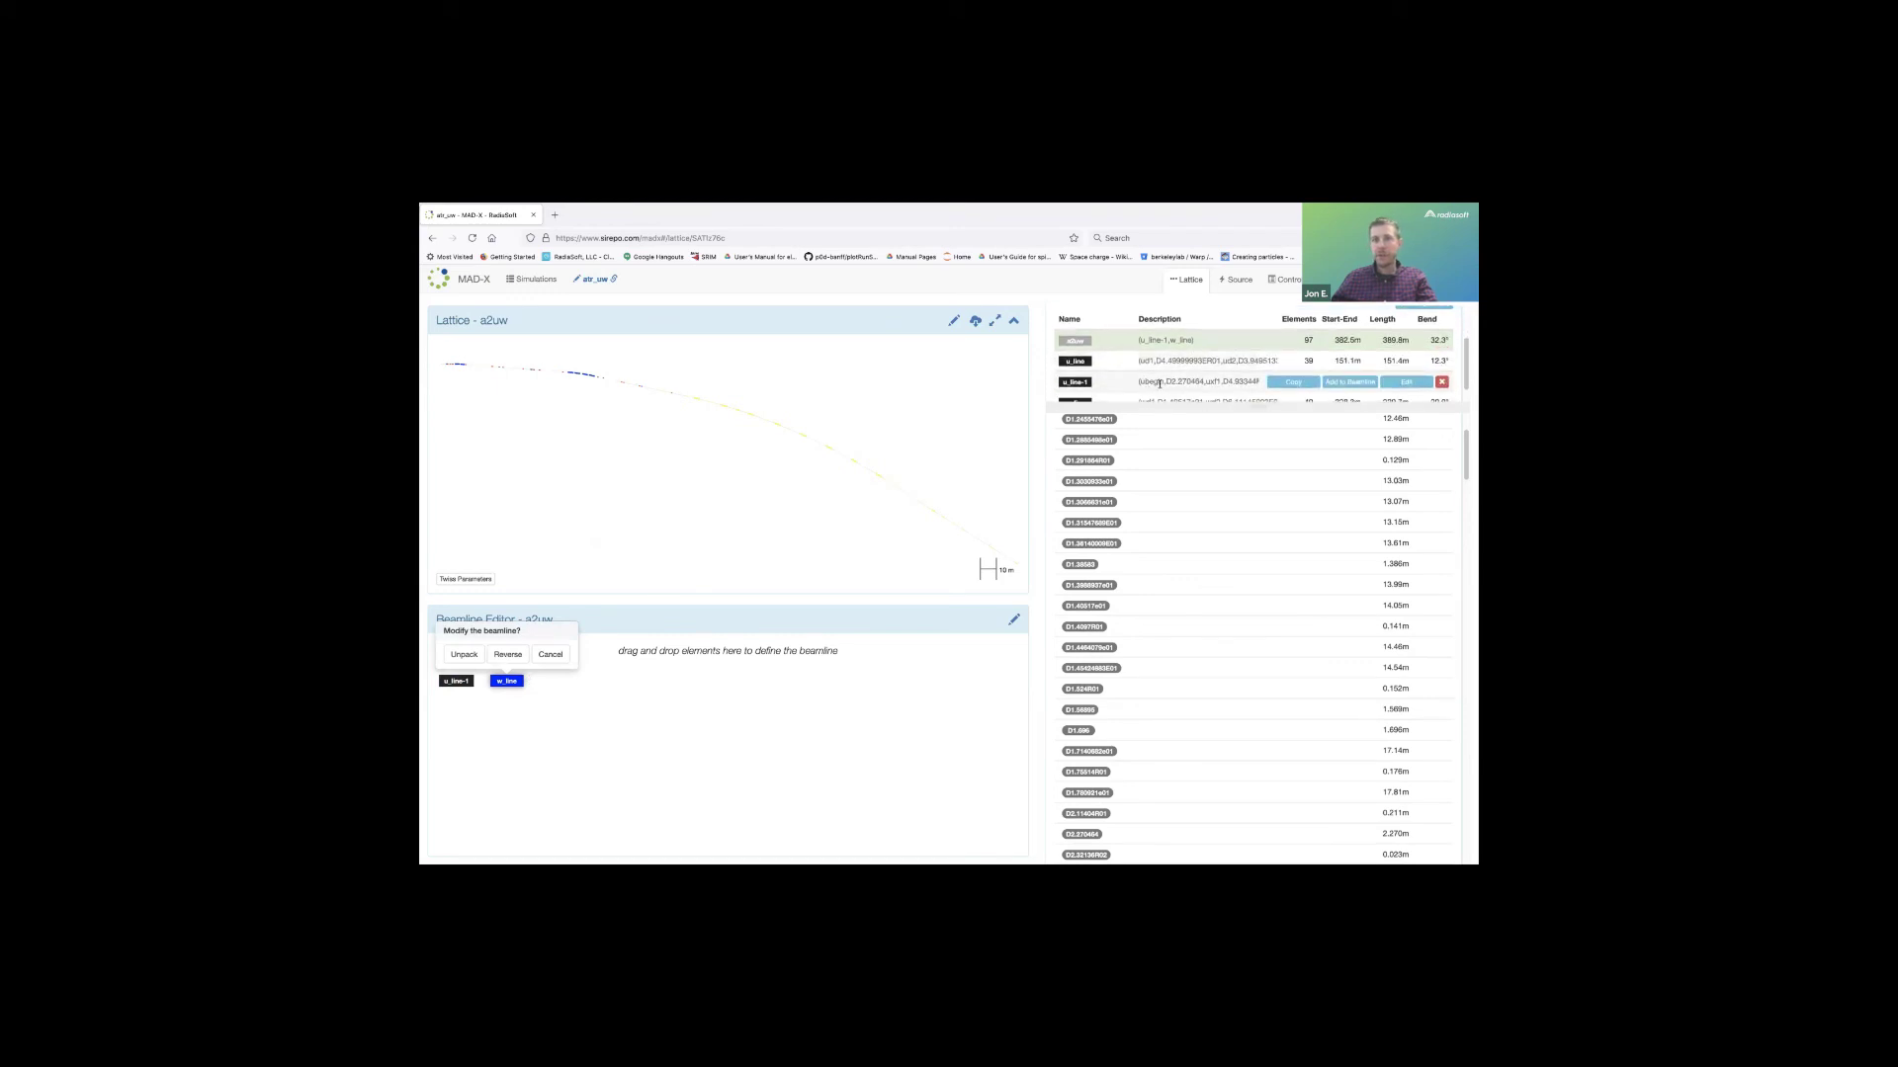
click(1389, 390)
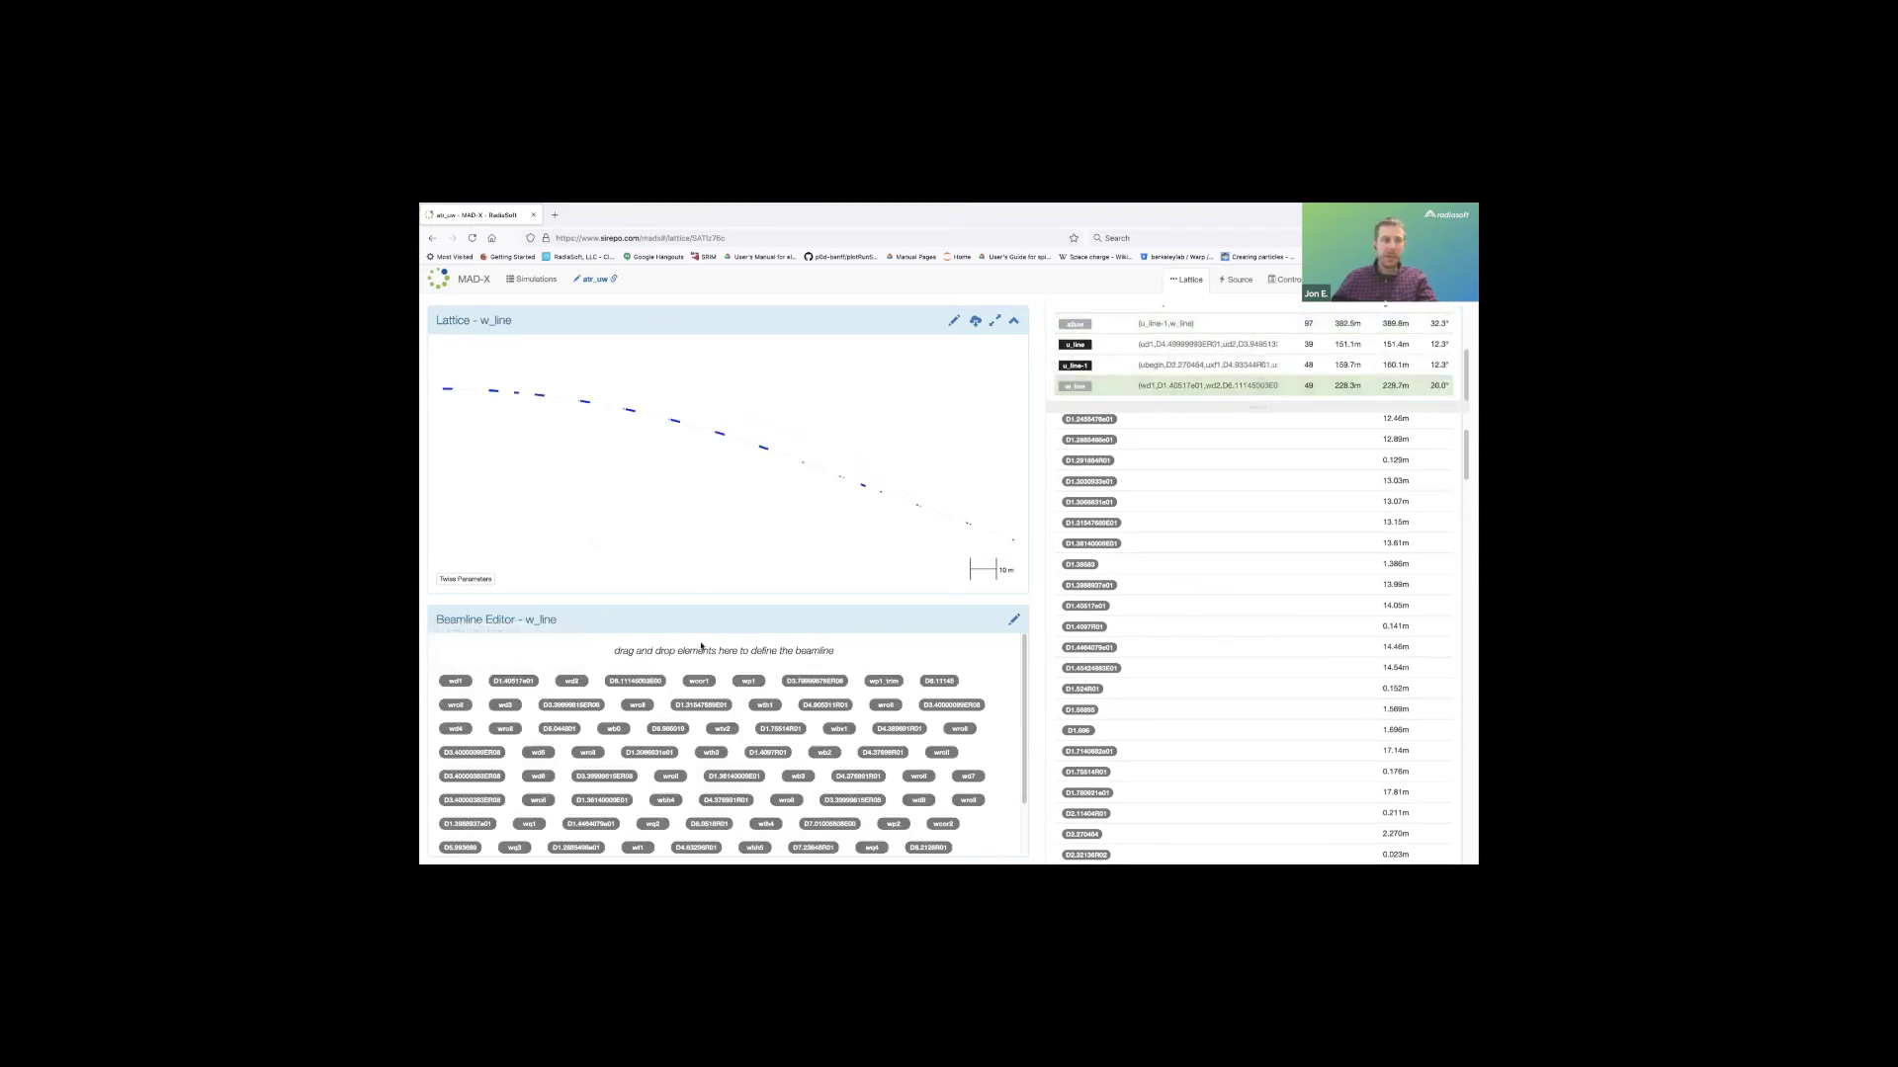
click(449, 392)
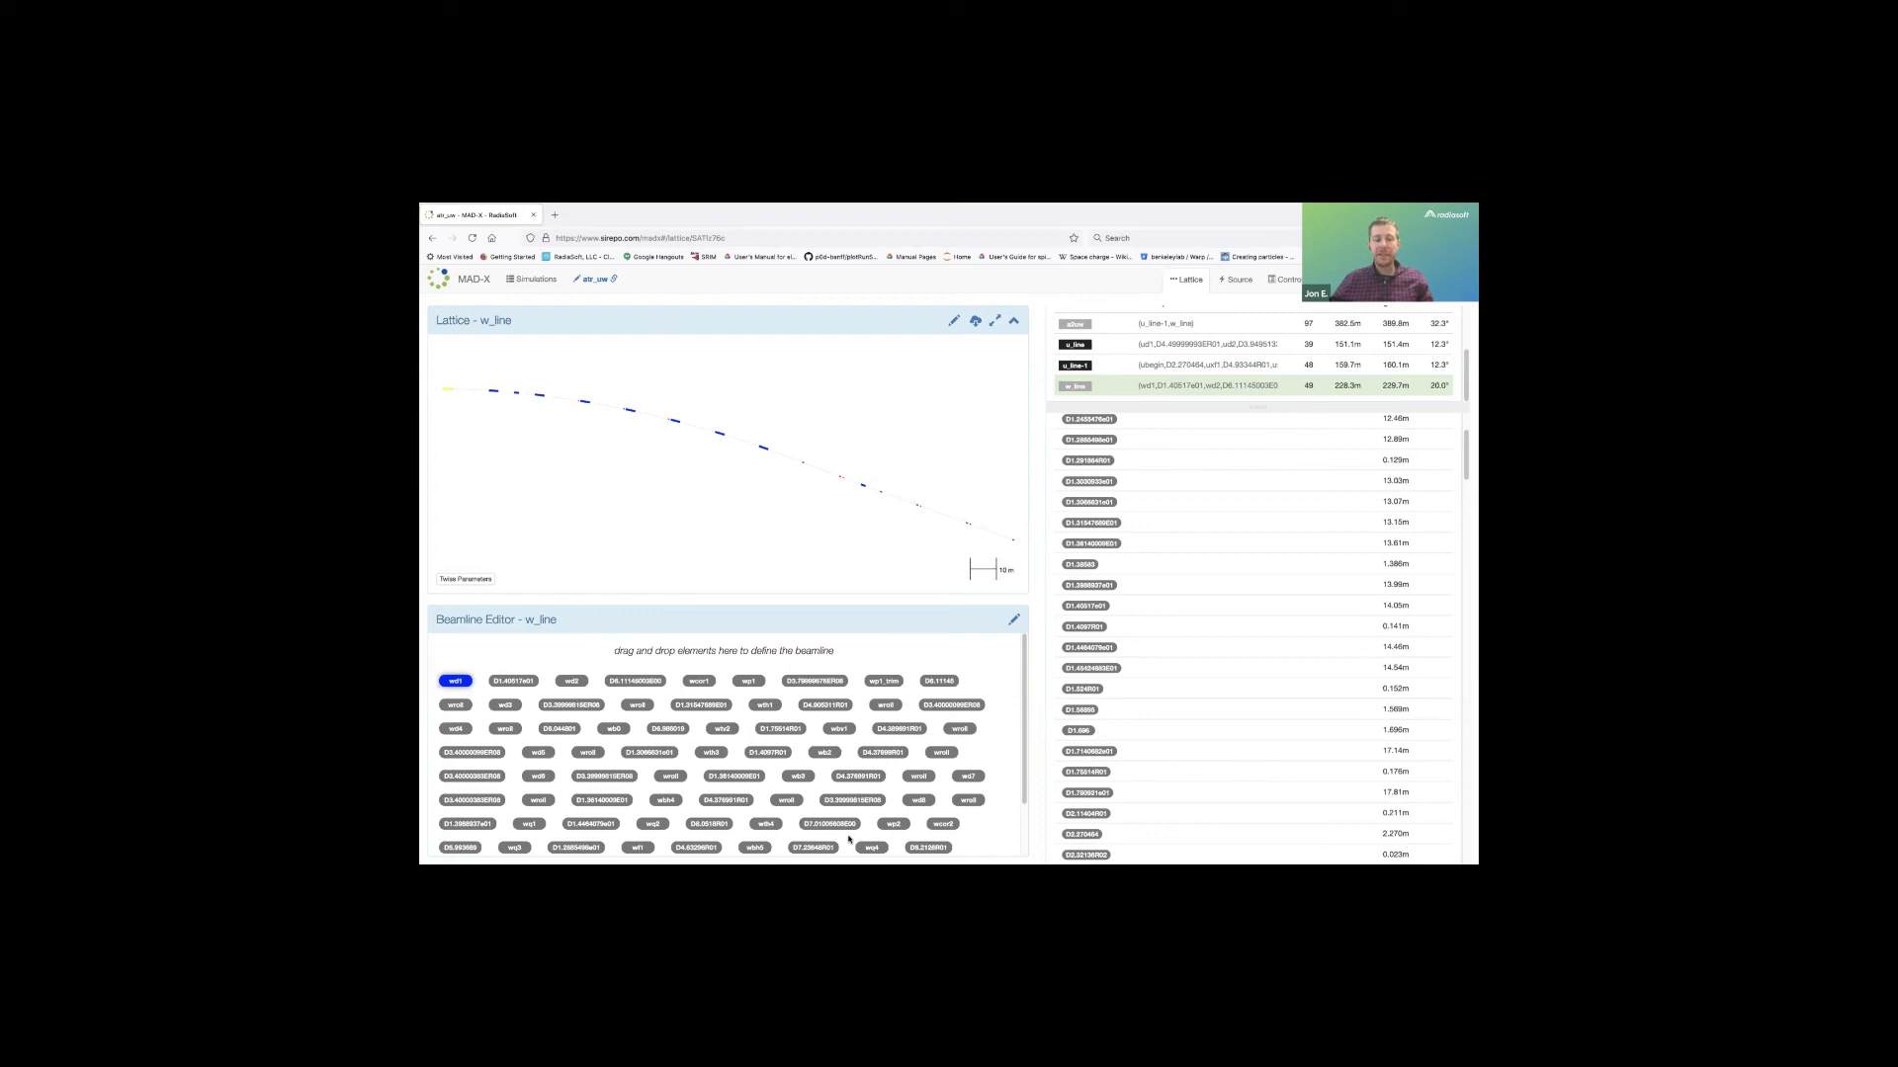
mouse_move(875, 859)
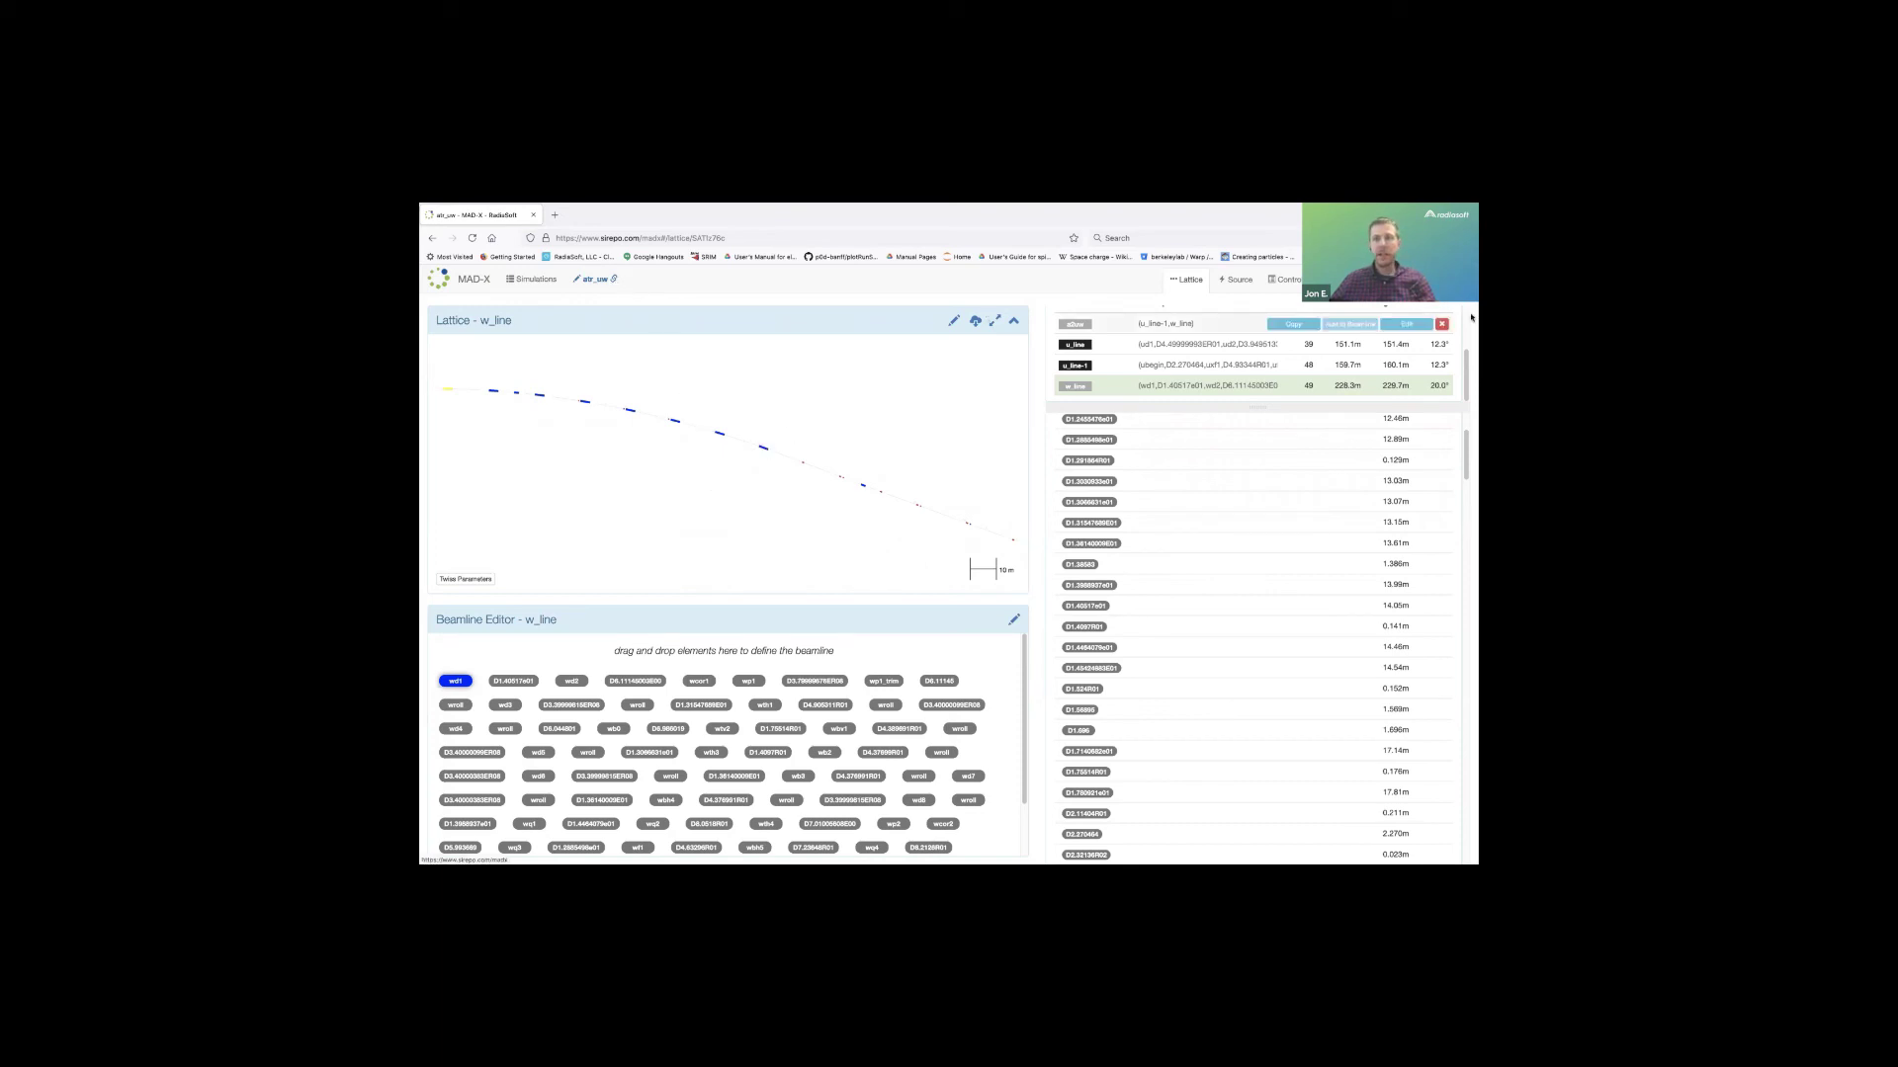
Examine the simulation's export and copy options, and view the share link for atr_uw before closing it.
click(1403, 280)
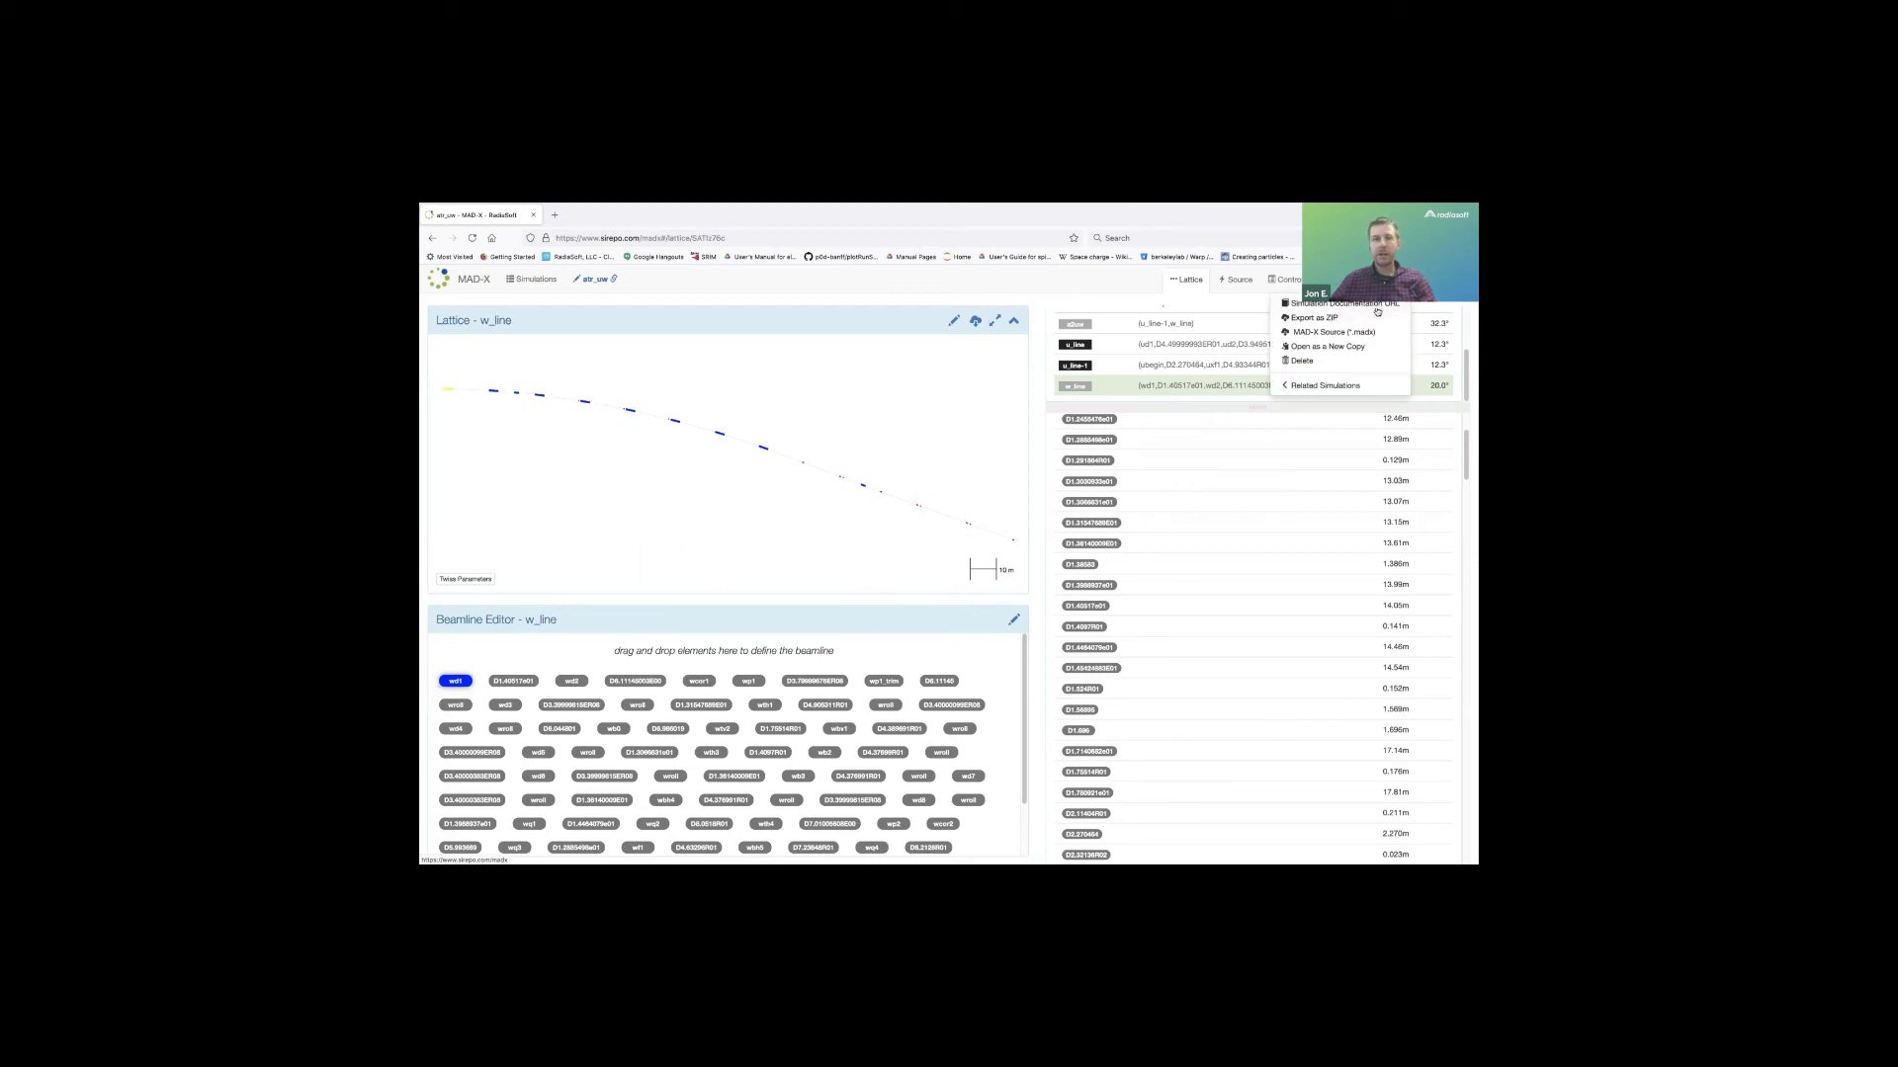
click(615, 281)
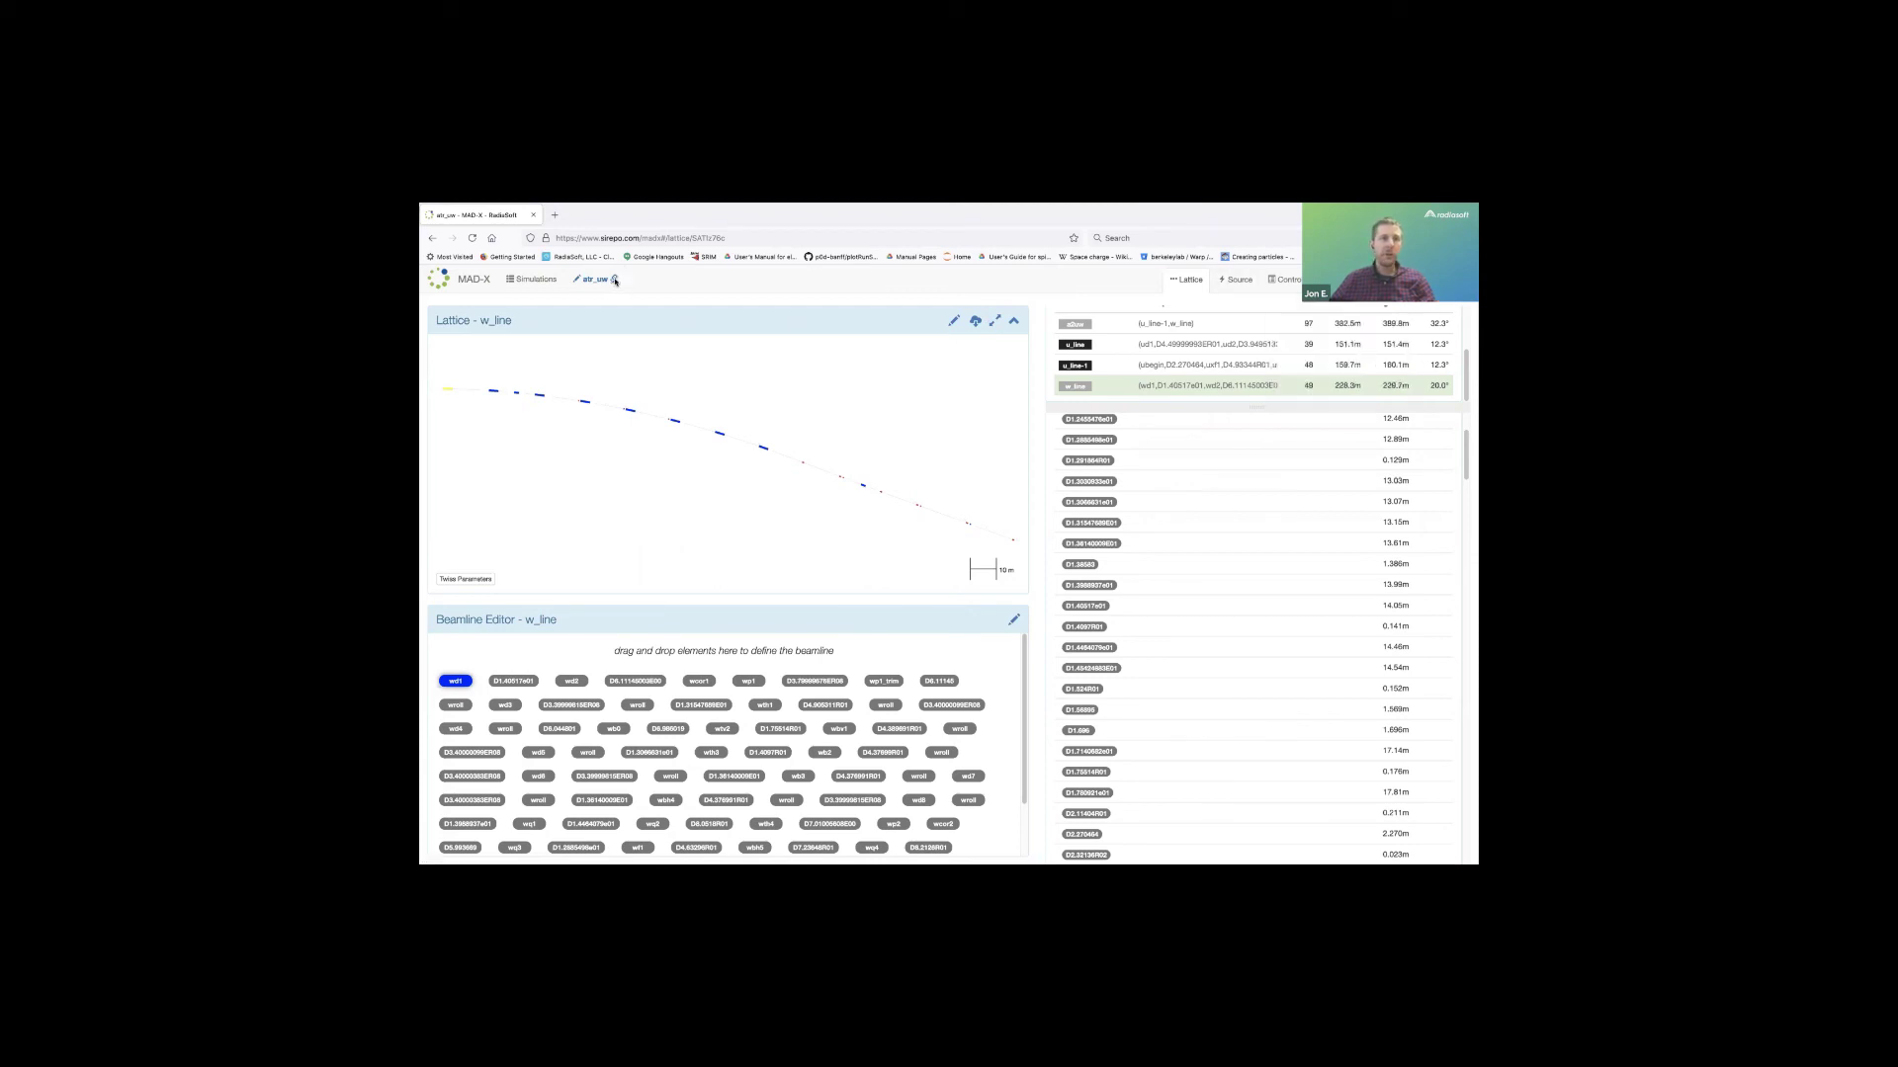
click(614, 280)
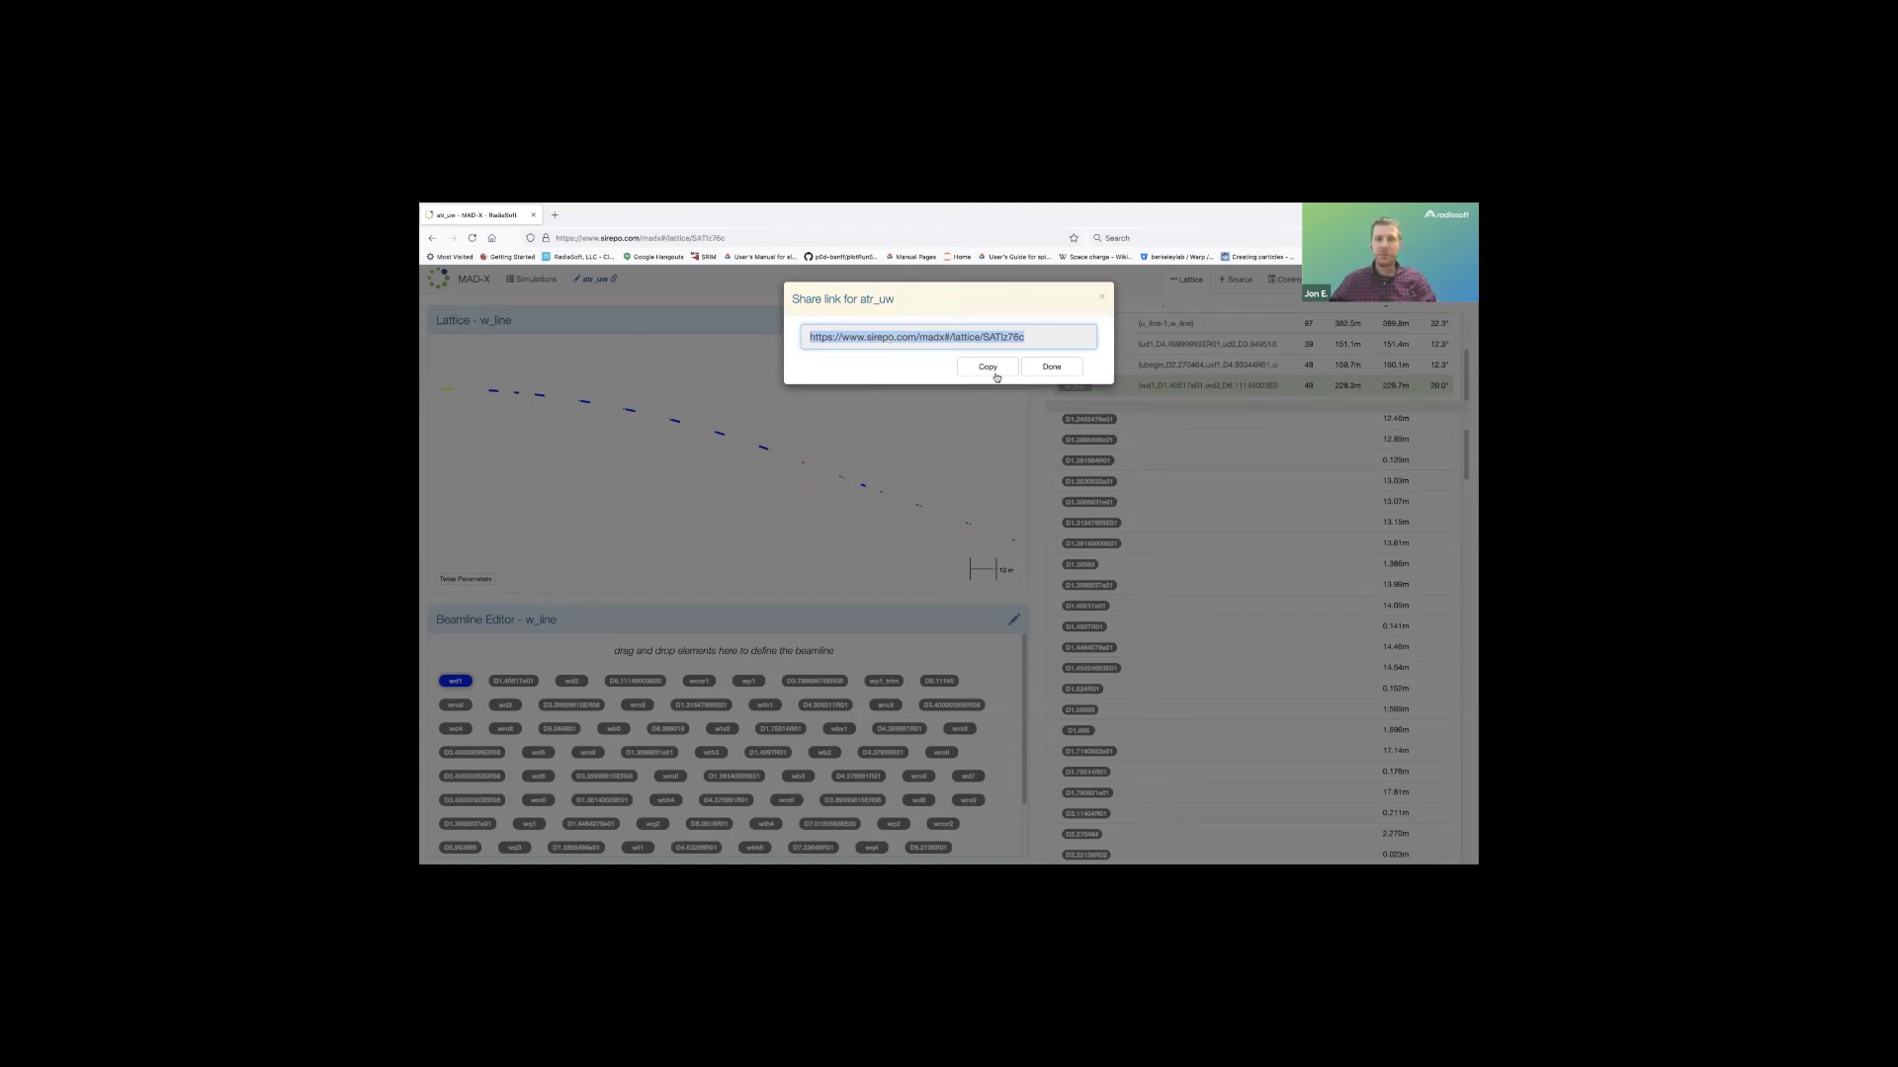
click(1102, 297)
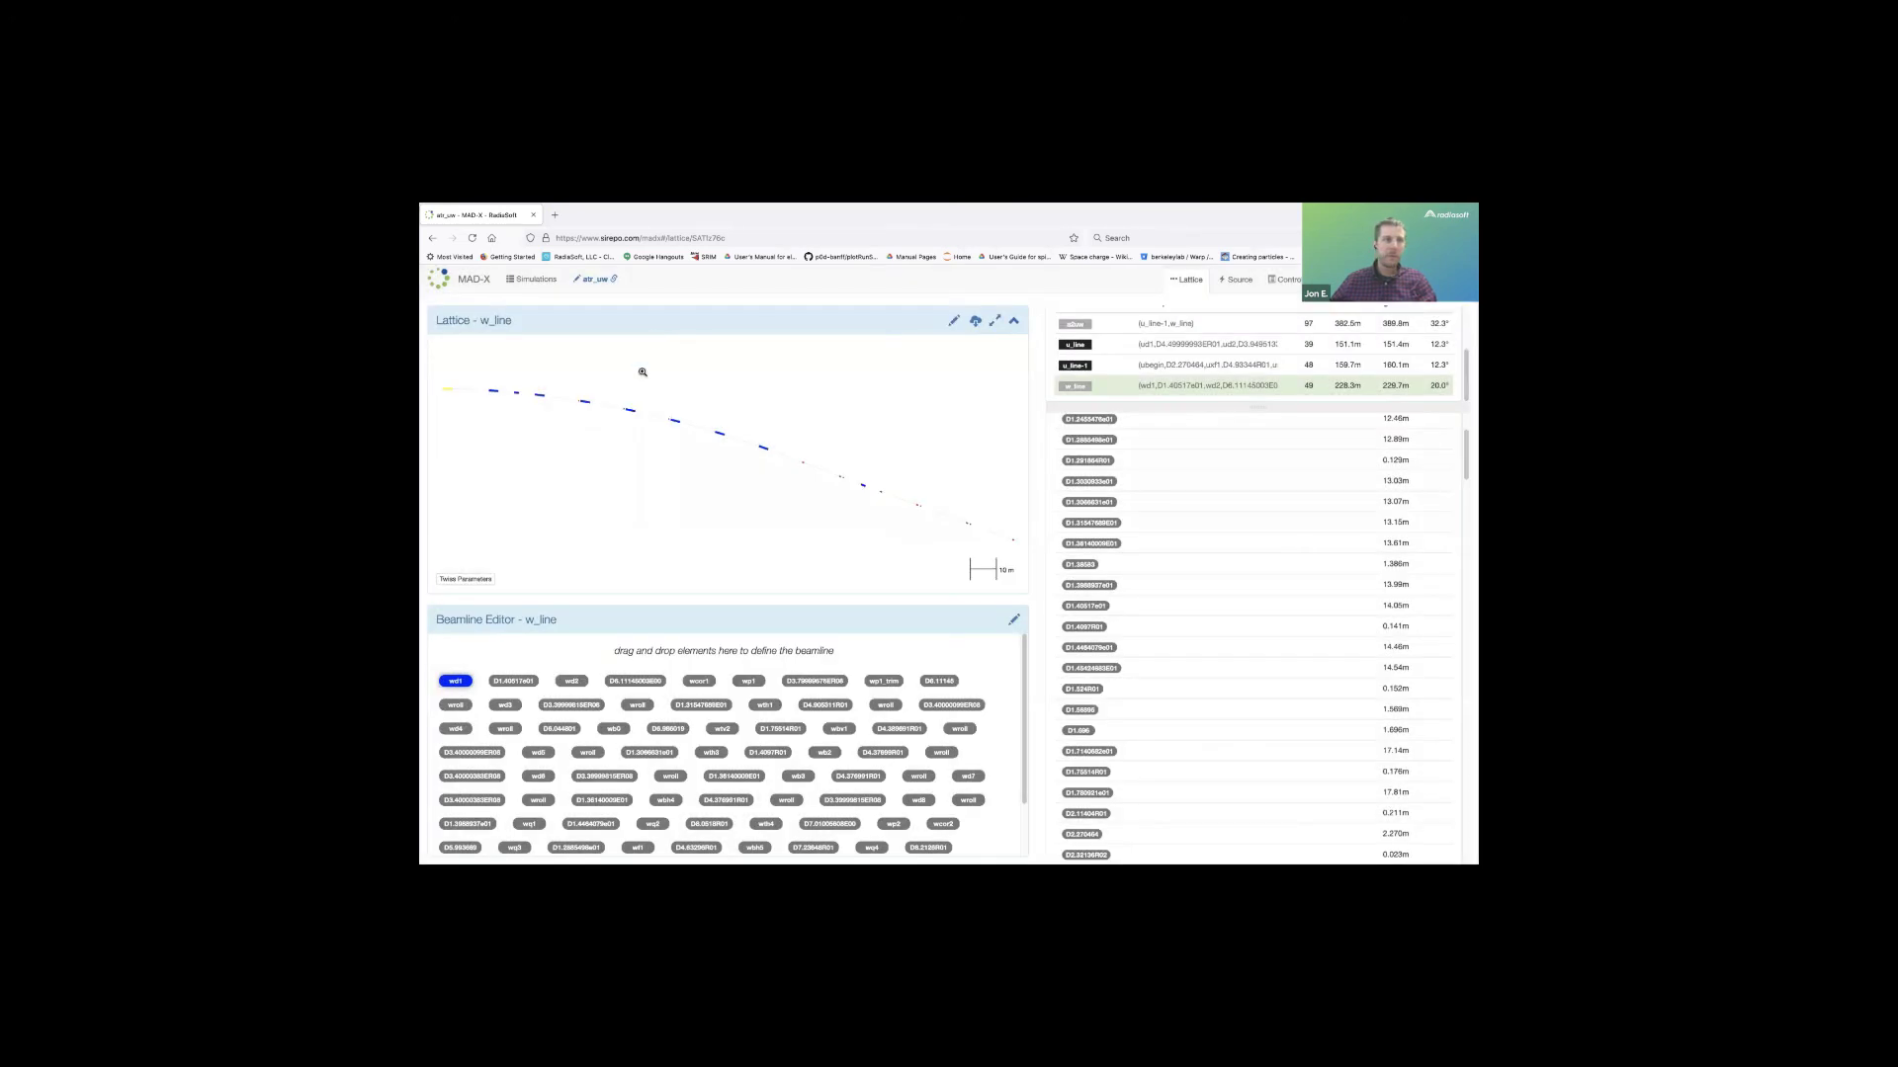
Leave full screen, switch to the PowerPoint slide with the example links, and return to the full-screen Sirepo window.
mouse_move(454, 225)
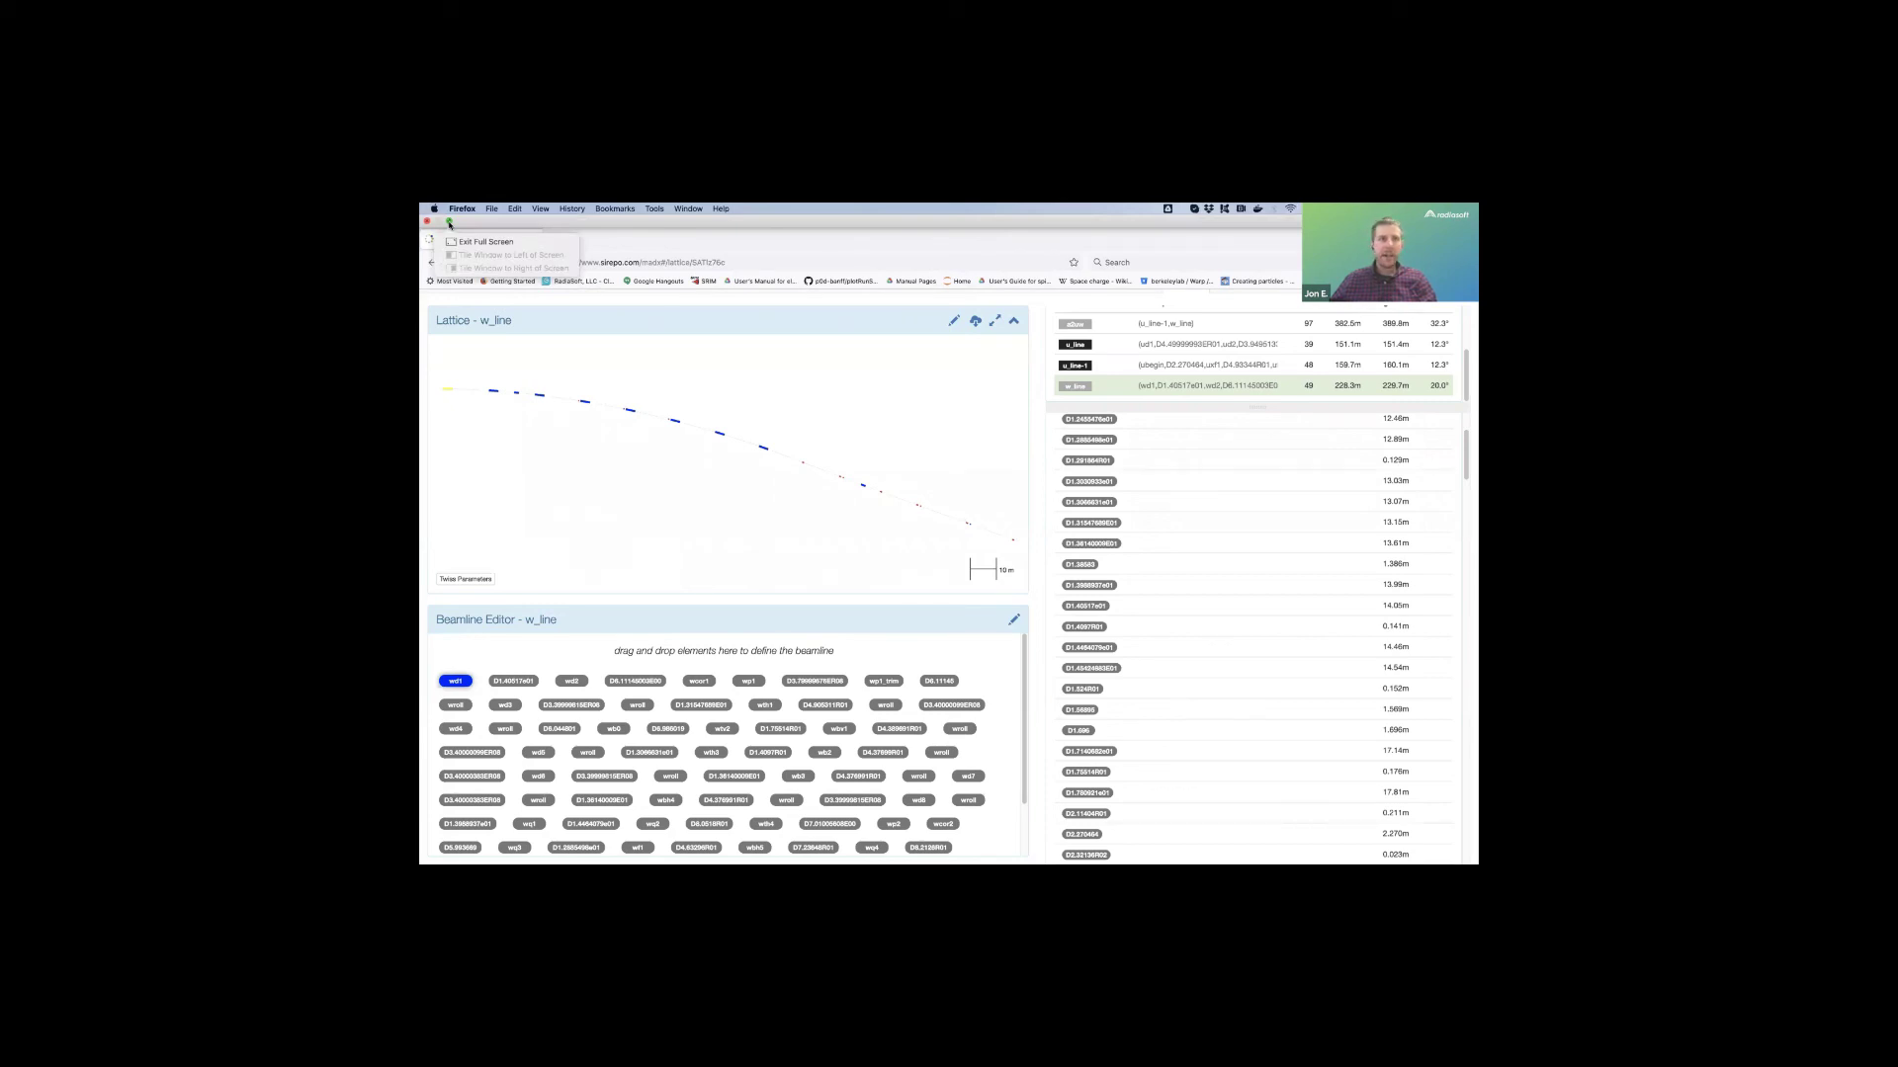
click(450, 226)
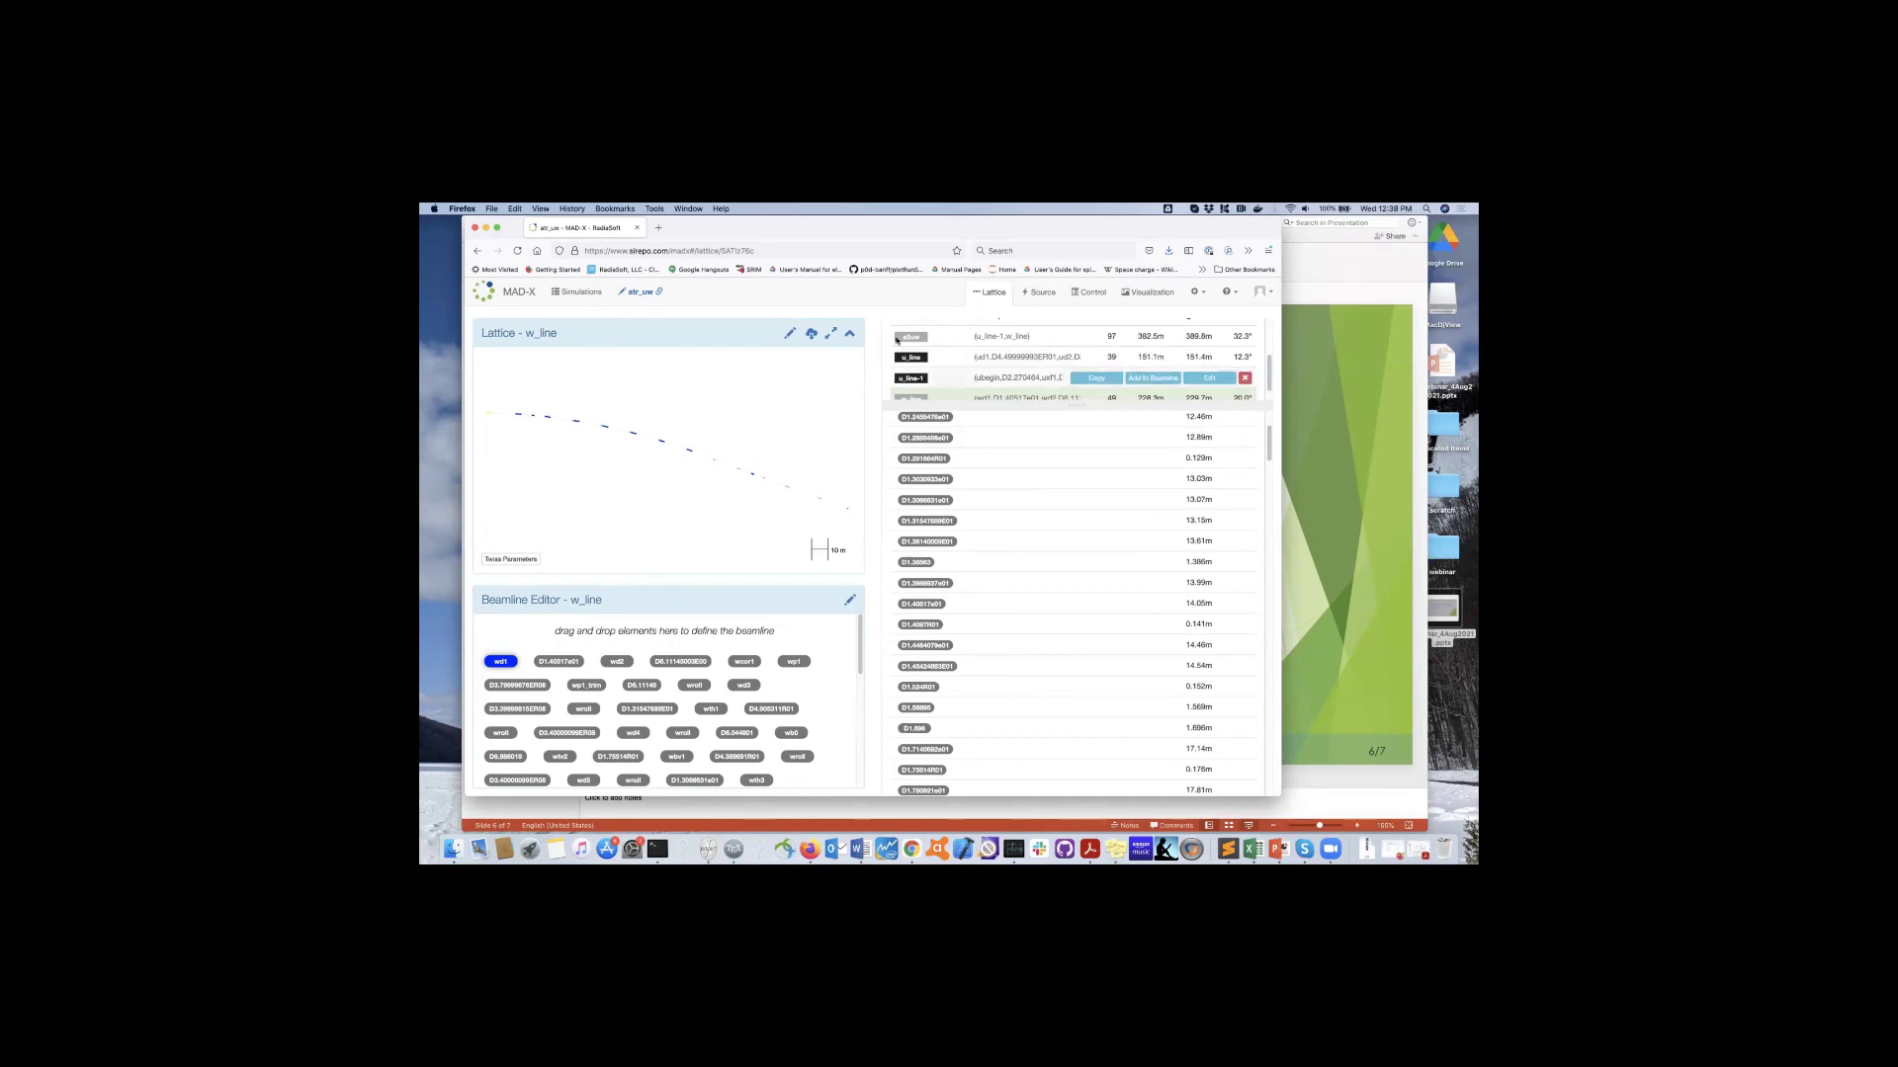
key(super+Tab)
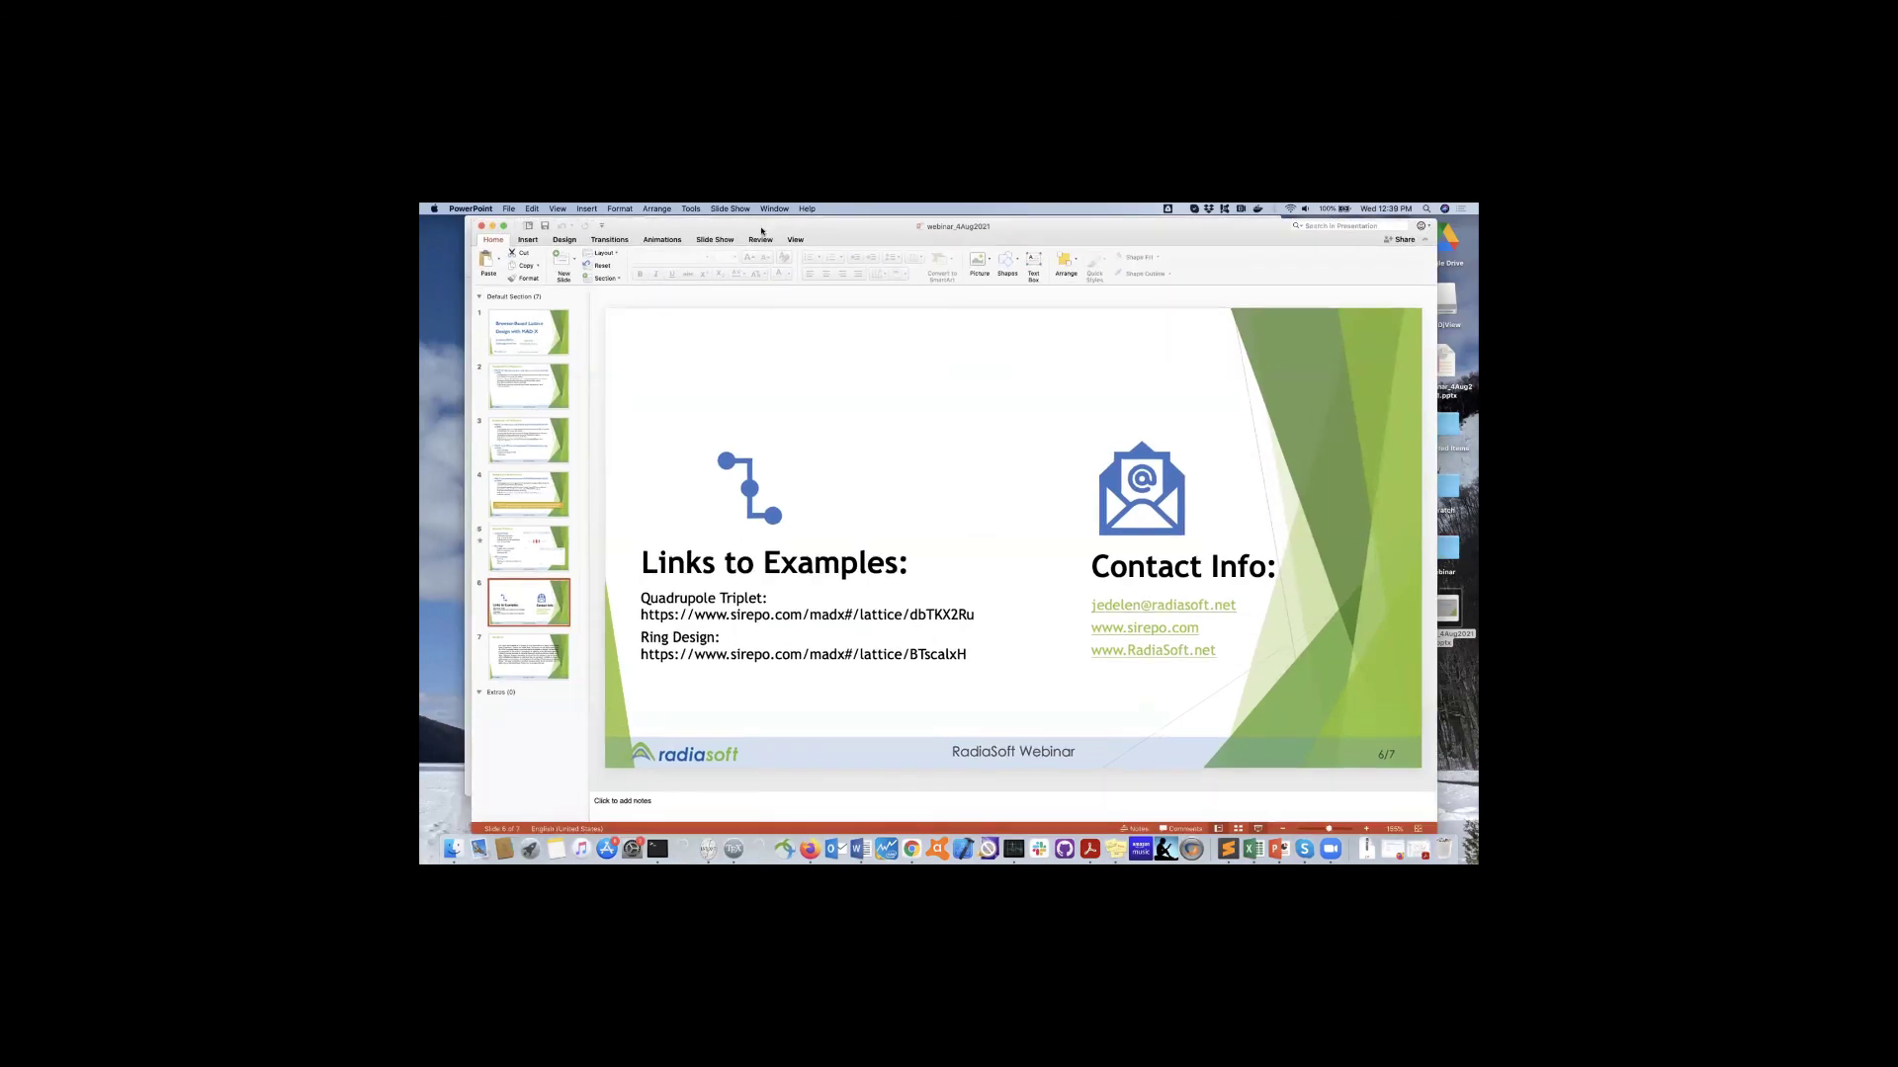
key(super+Tab)
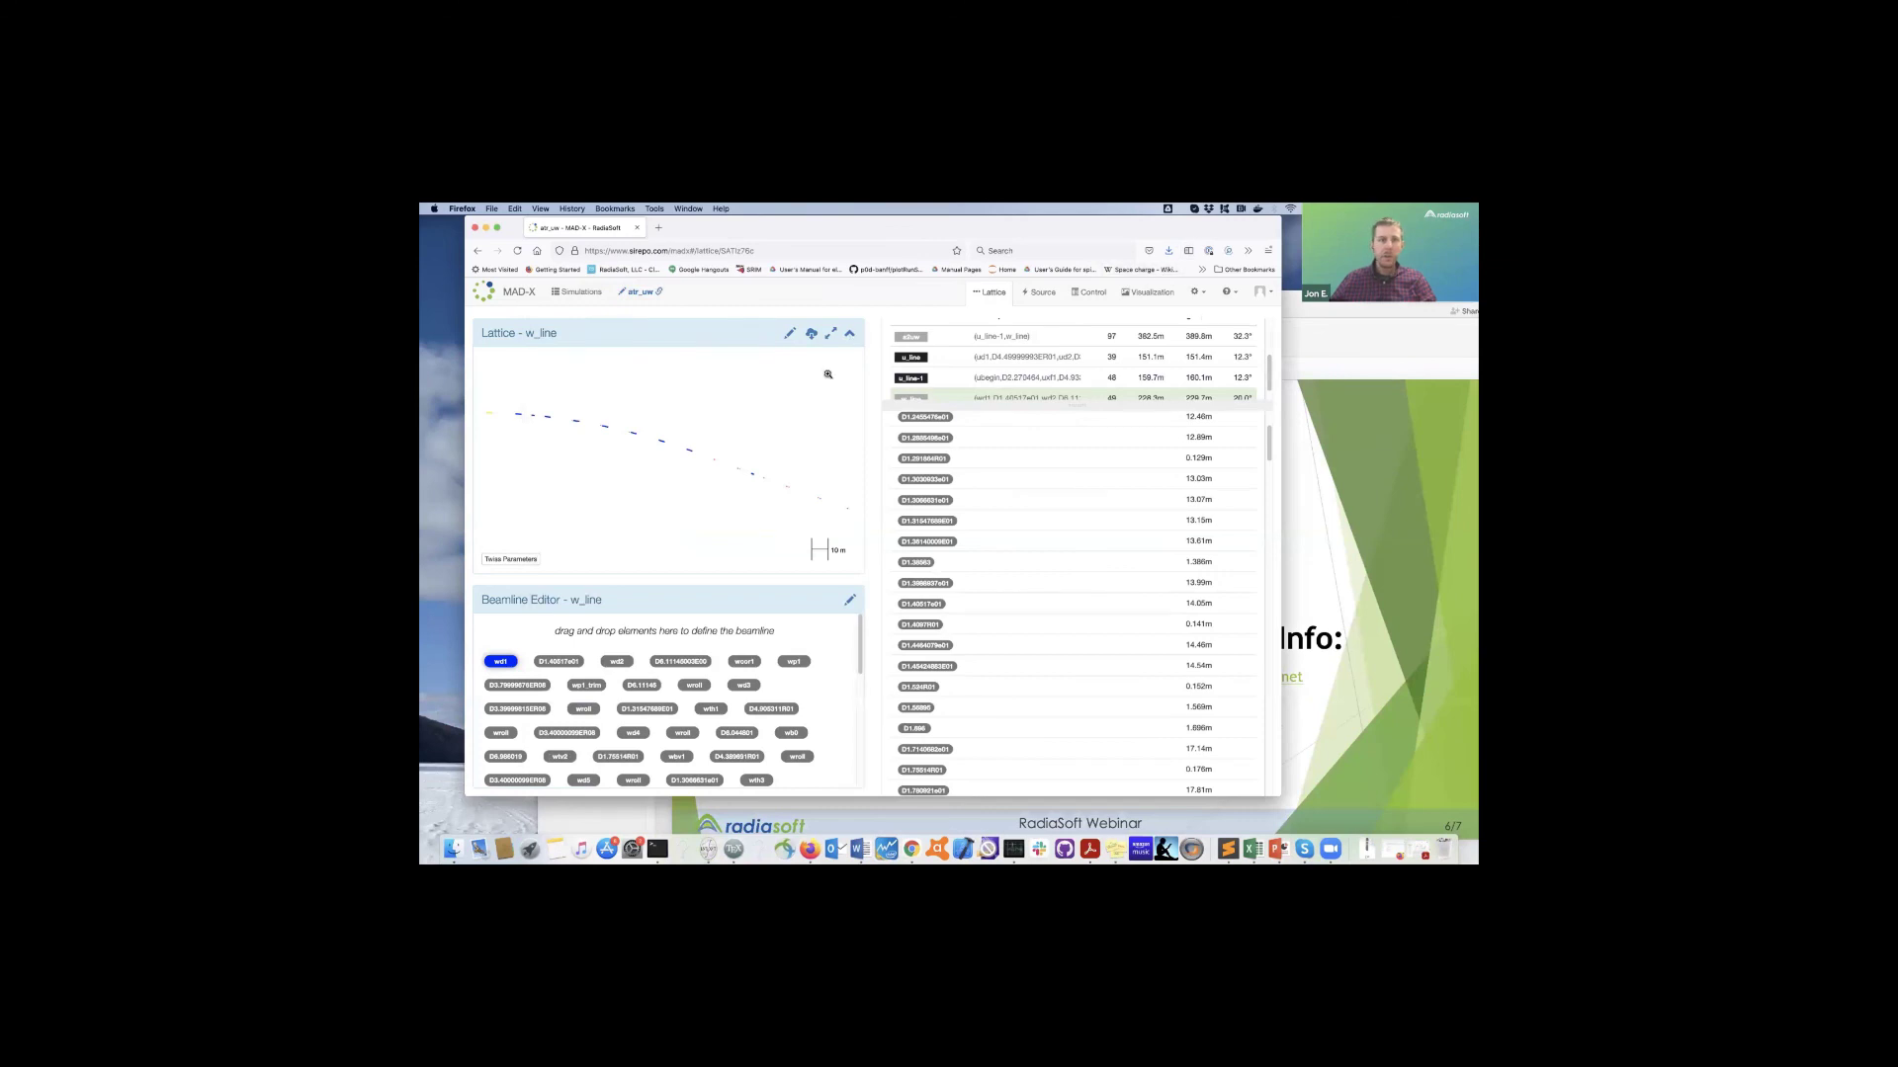
click(497, 230)
Examine the elements of the earlier u_line beamline in the editor, and return to the a2uw beamline.
scroll(571, 677, down, 2)
scroll(1088, 380, up, 1)
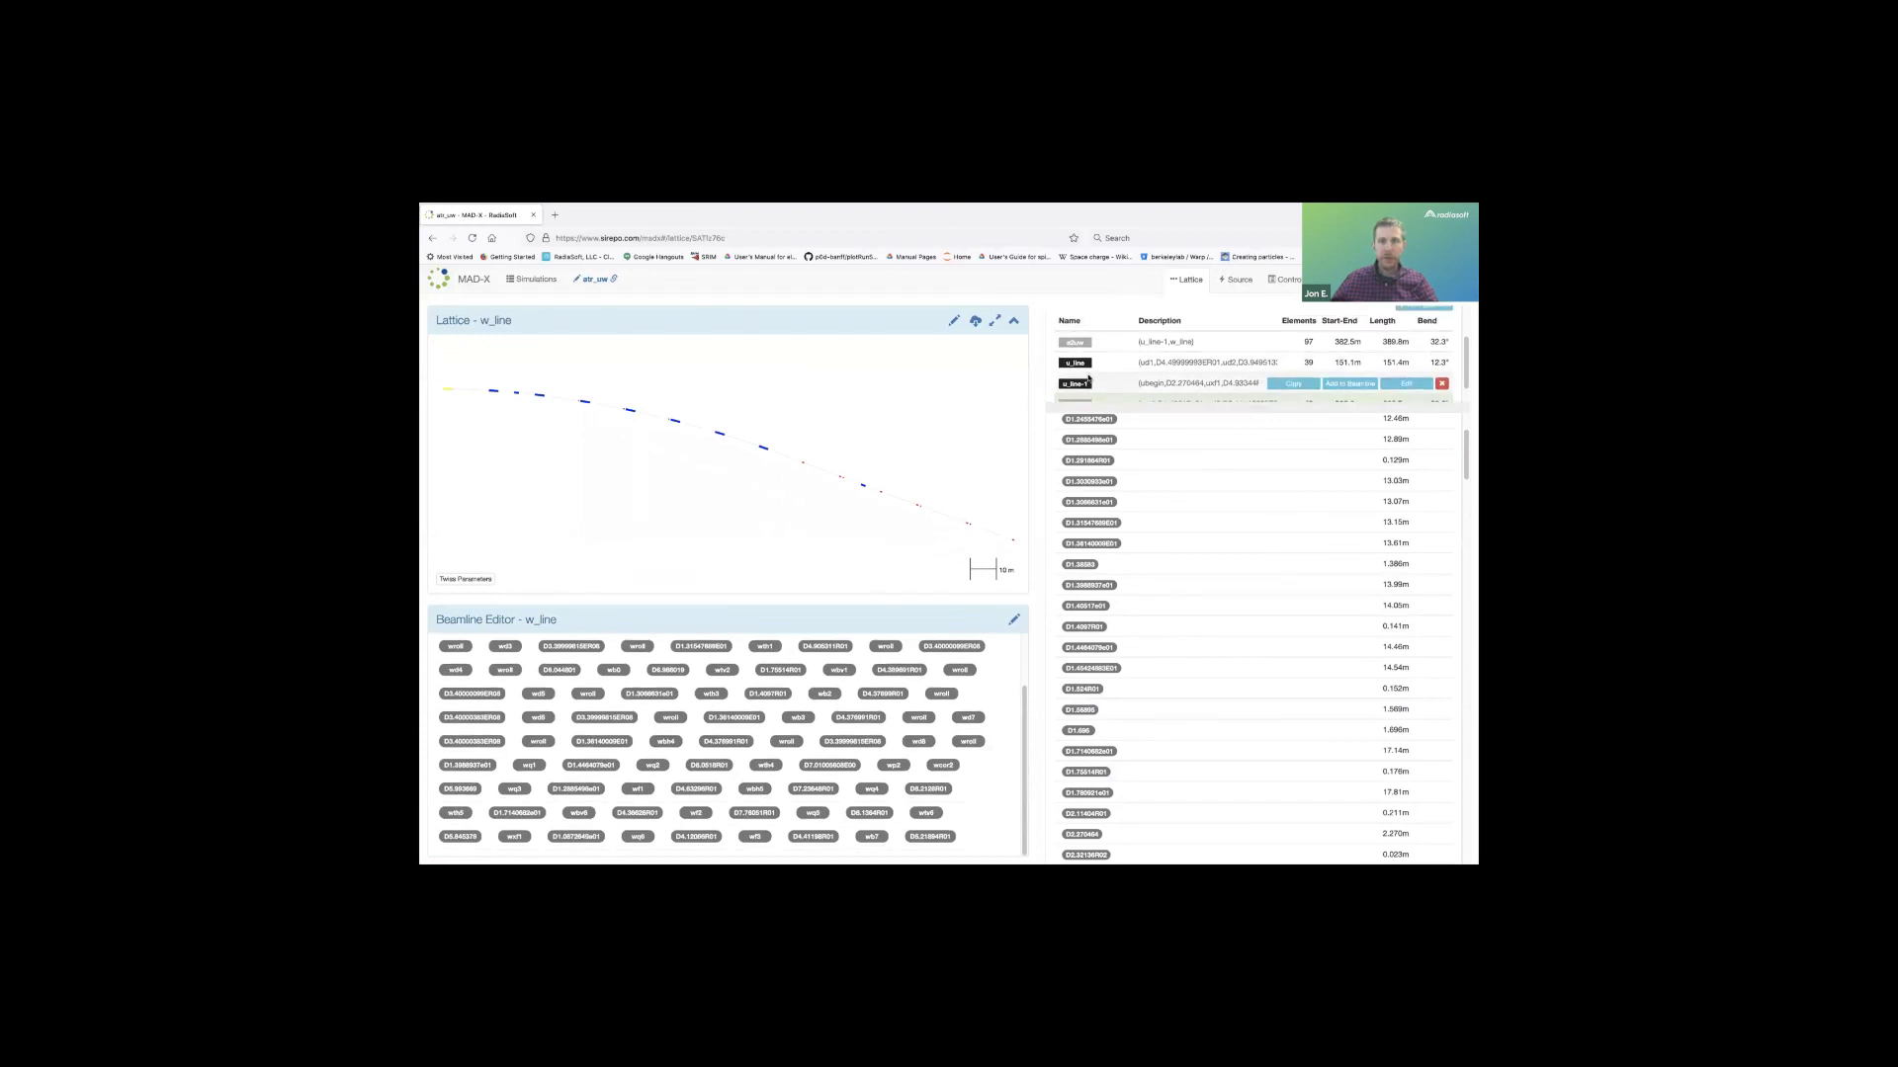
scroll(1089, 380, up, 1)
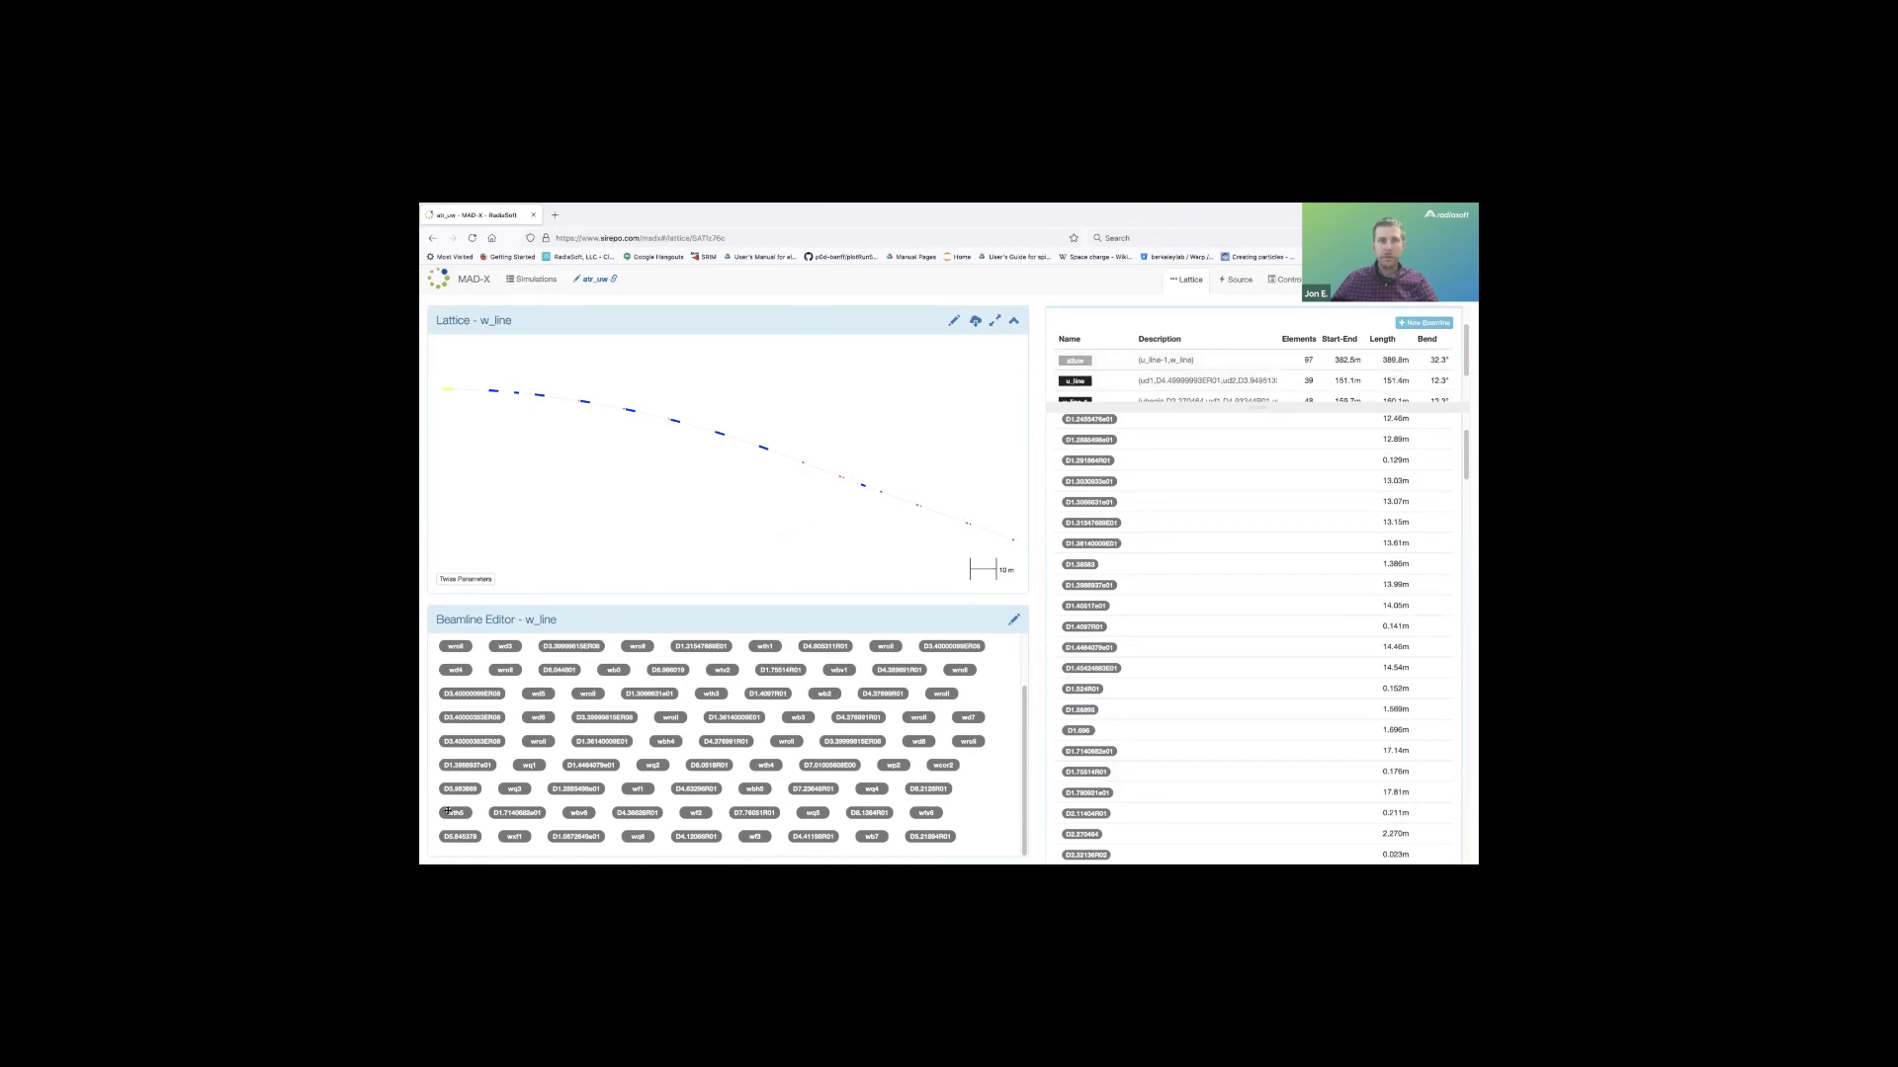
mouse_move(1372, 382)
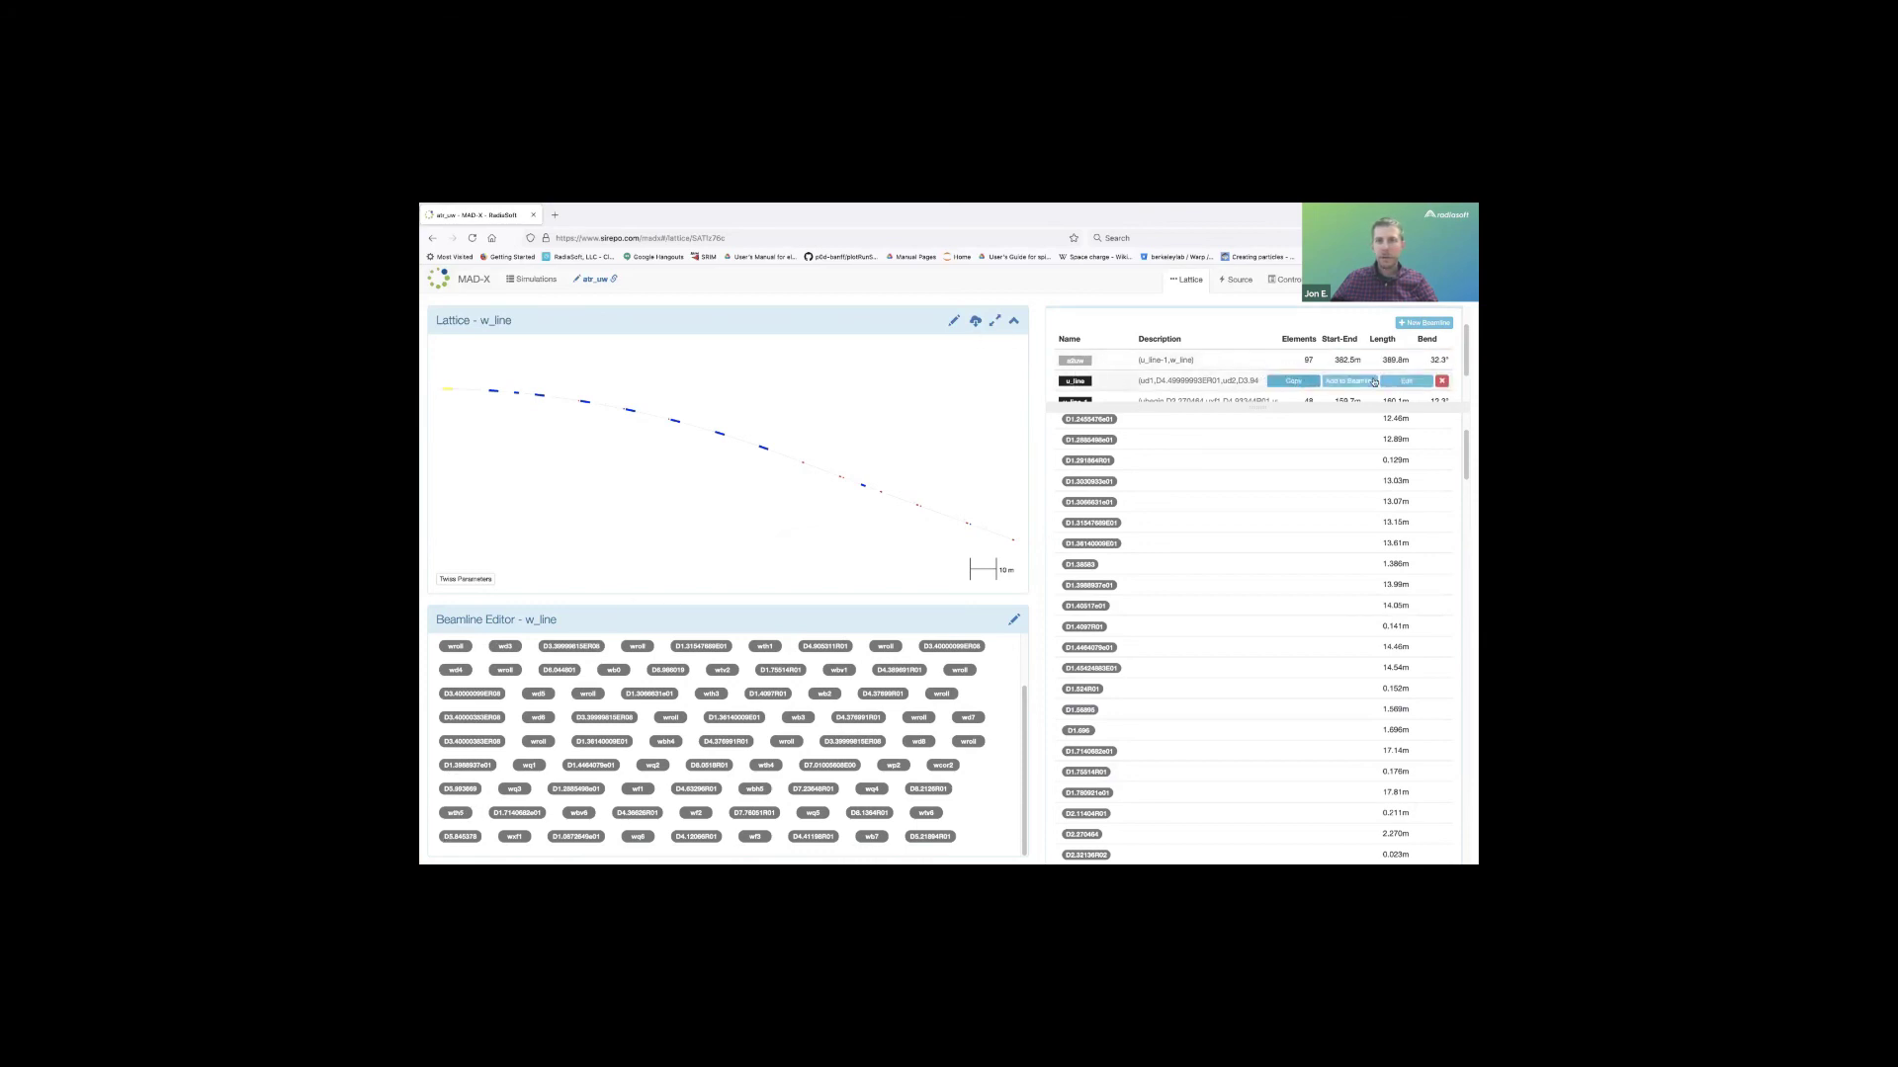
click(1405, 382)
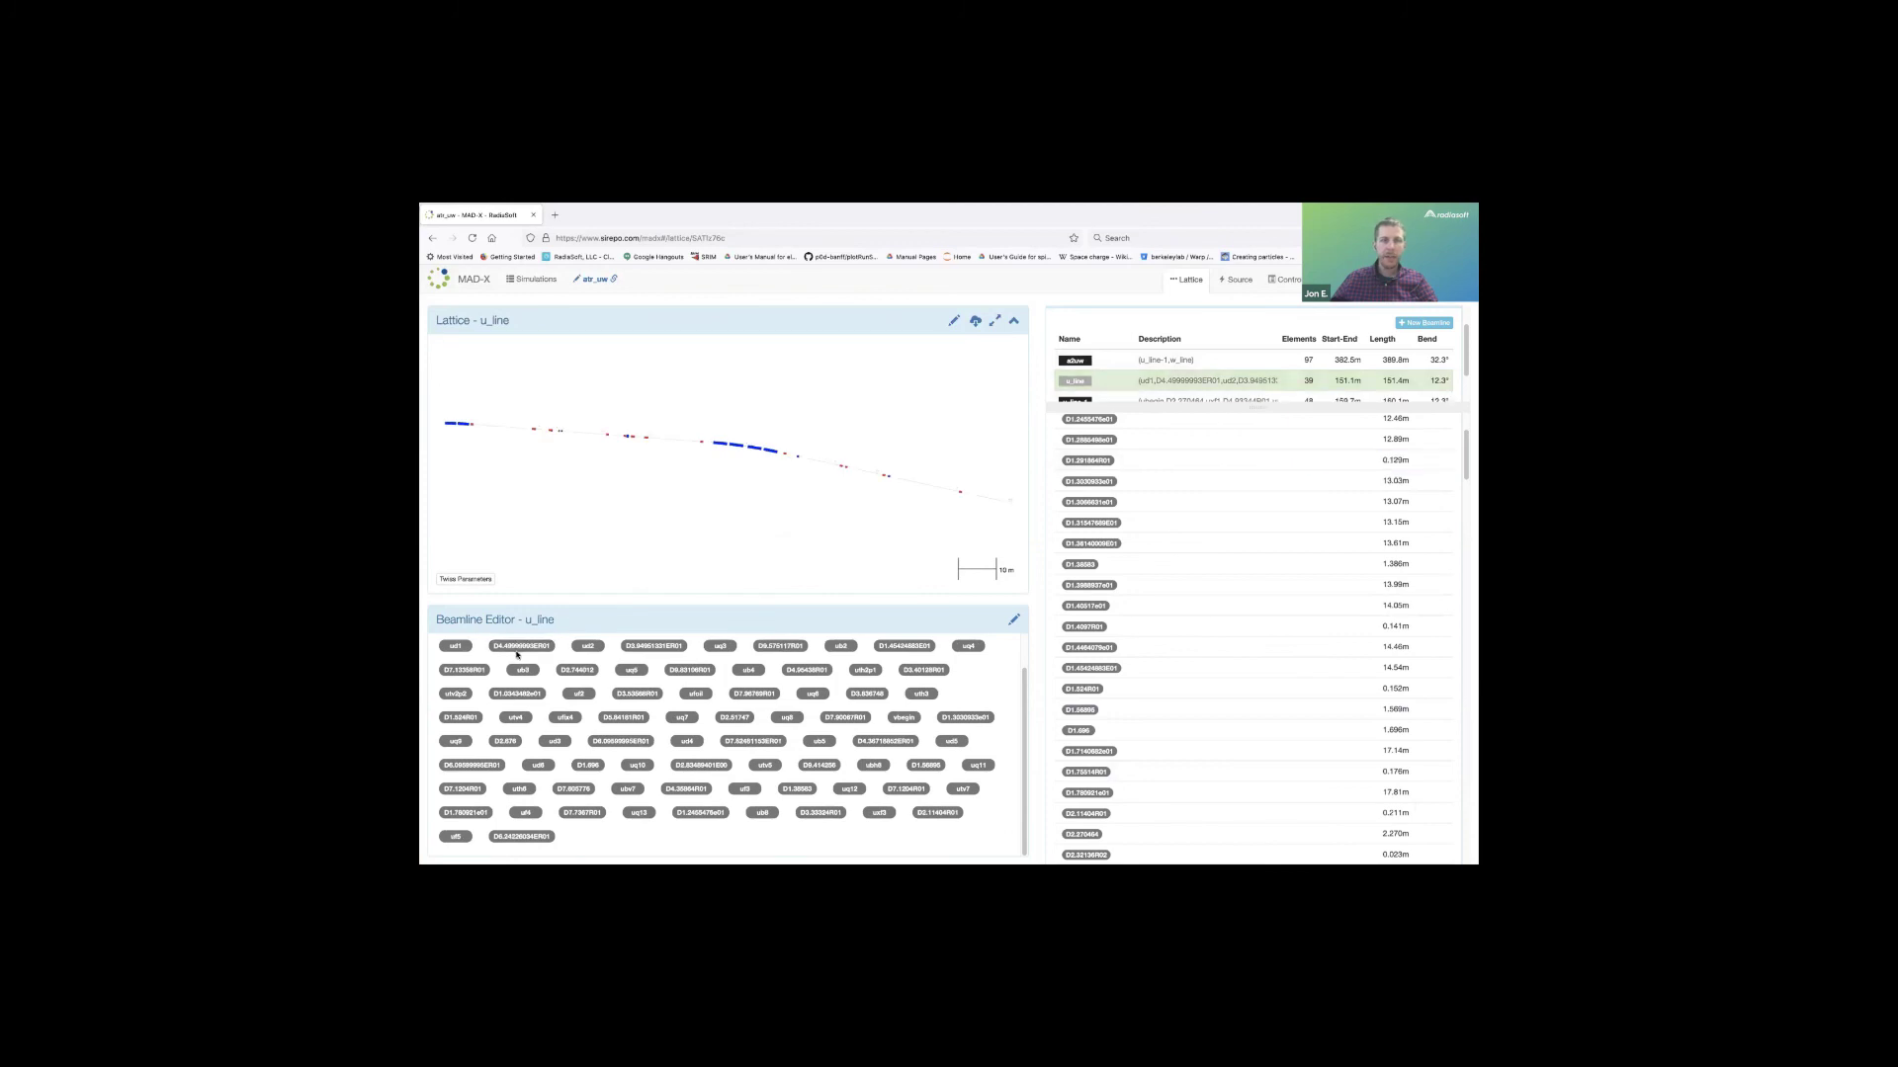
click(1241, 362)
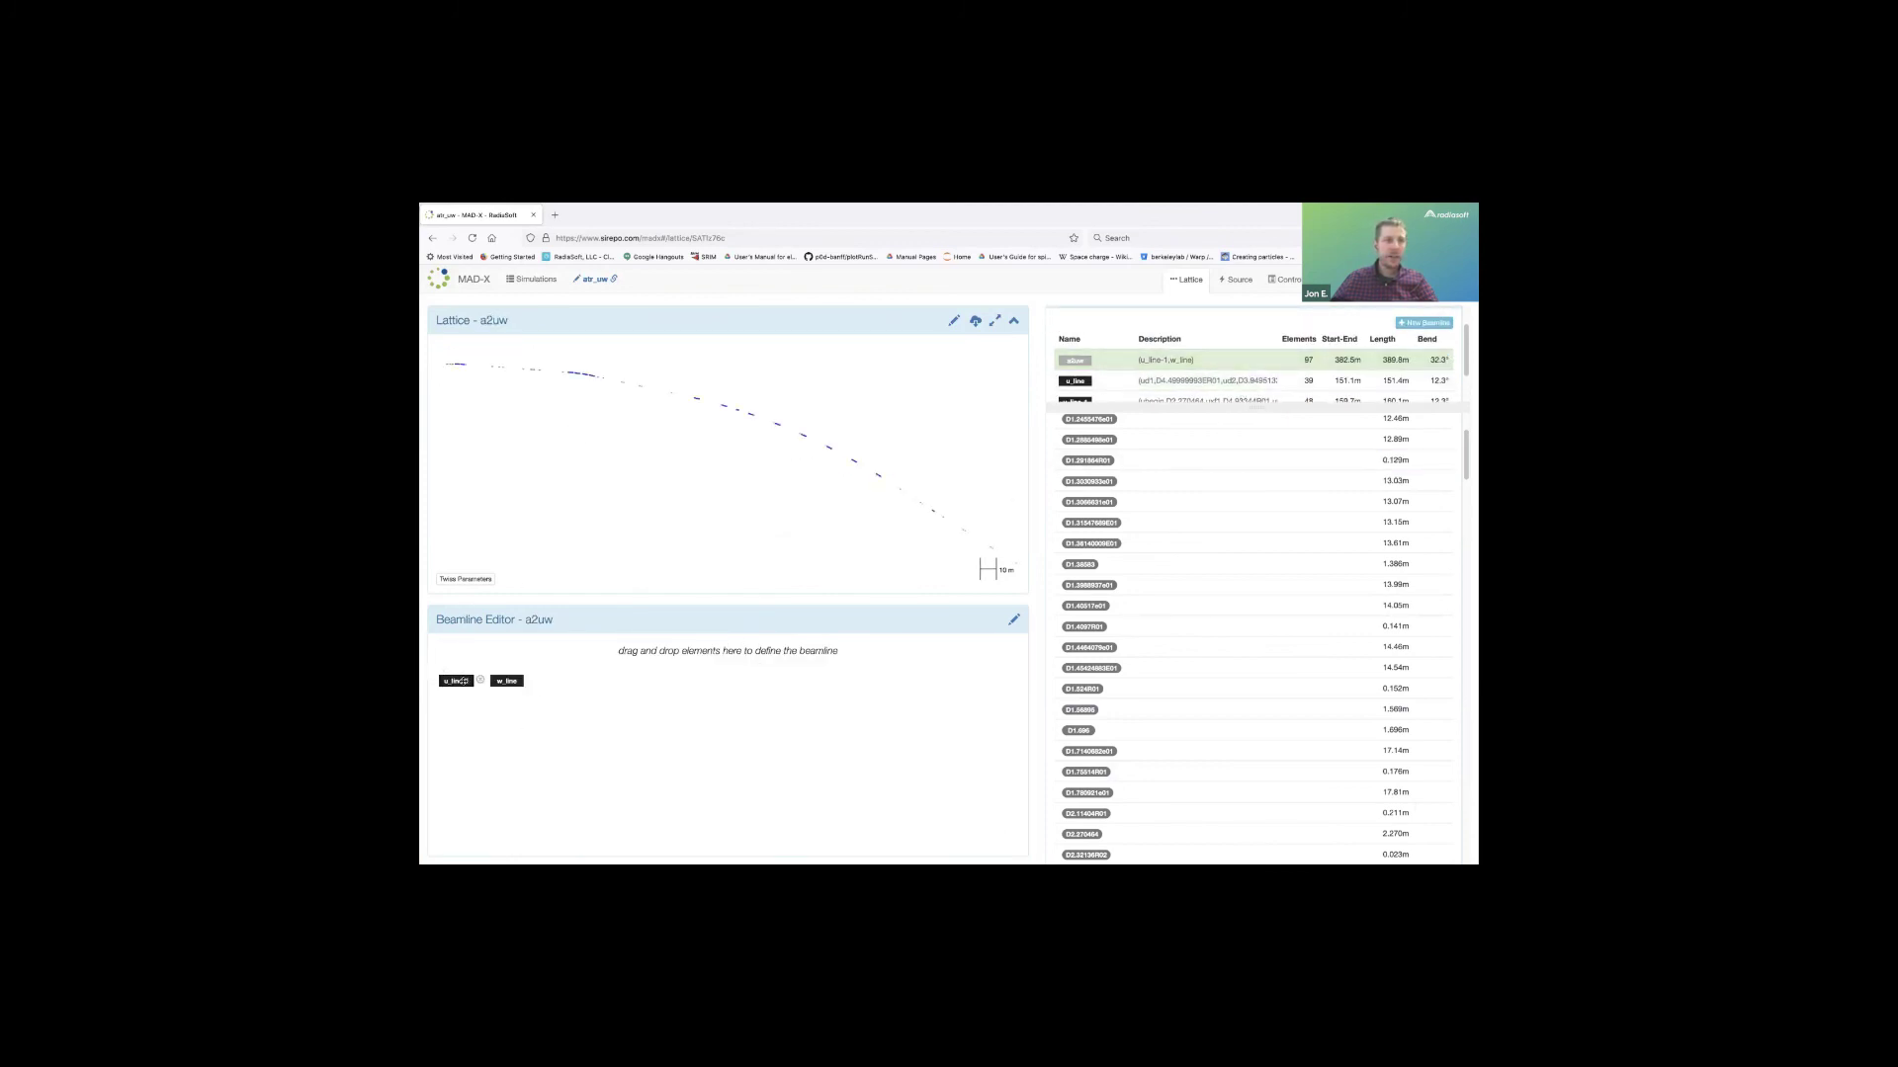
Reverse u_line-1 within a2uw, restore its original direction, and highlight w_line on the lattice.
click(462, 680)
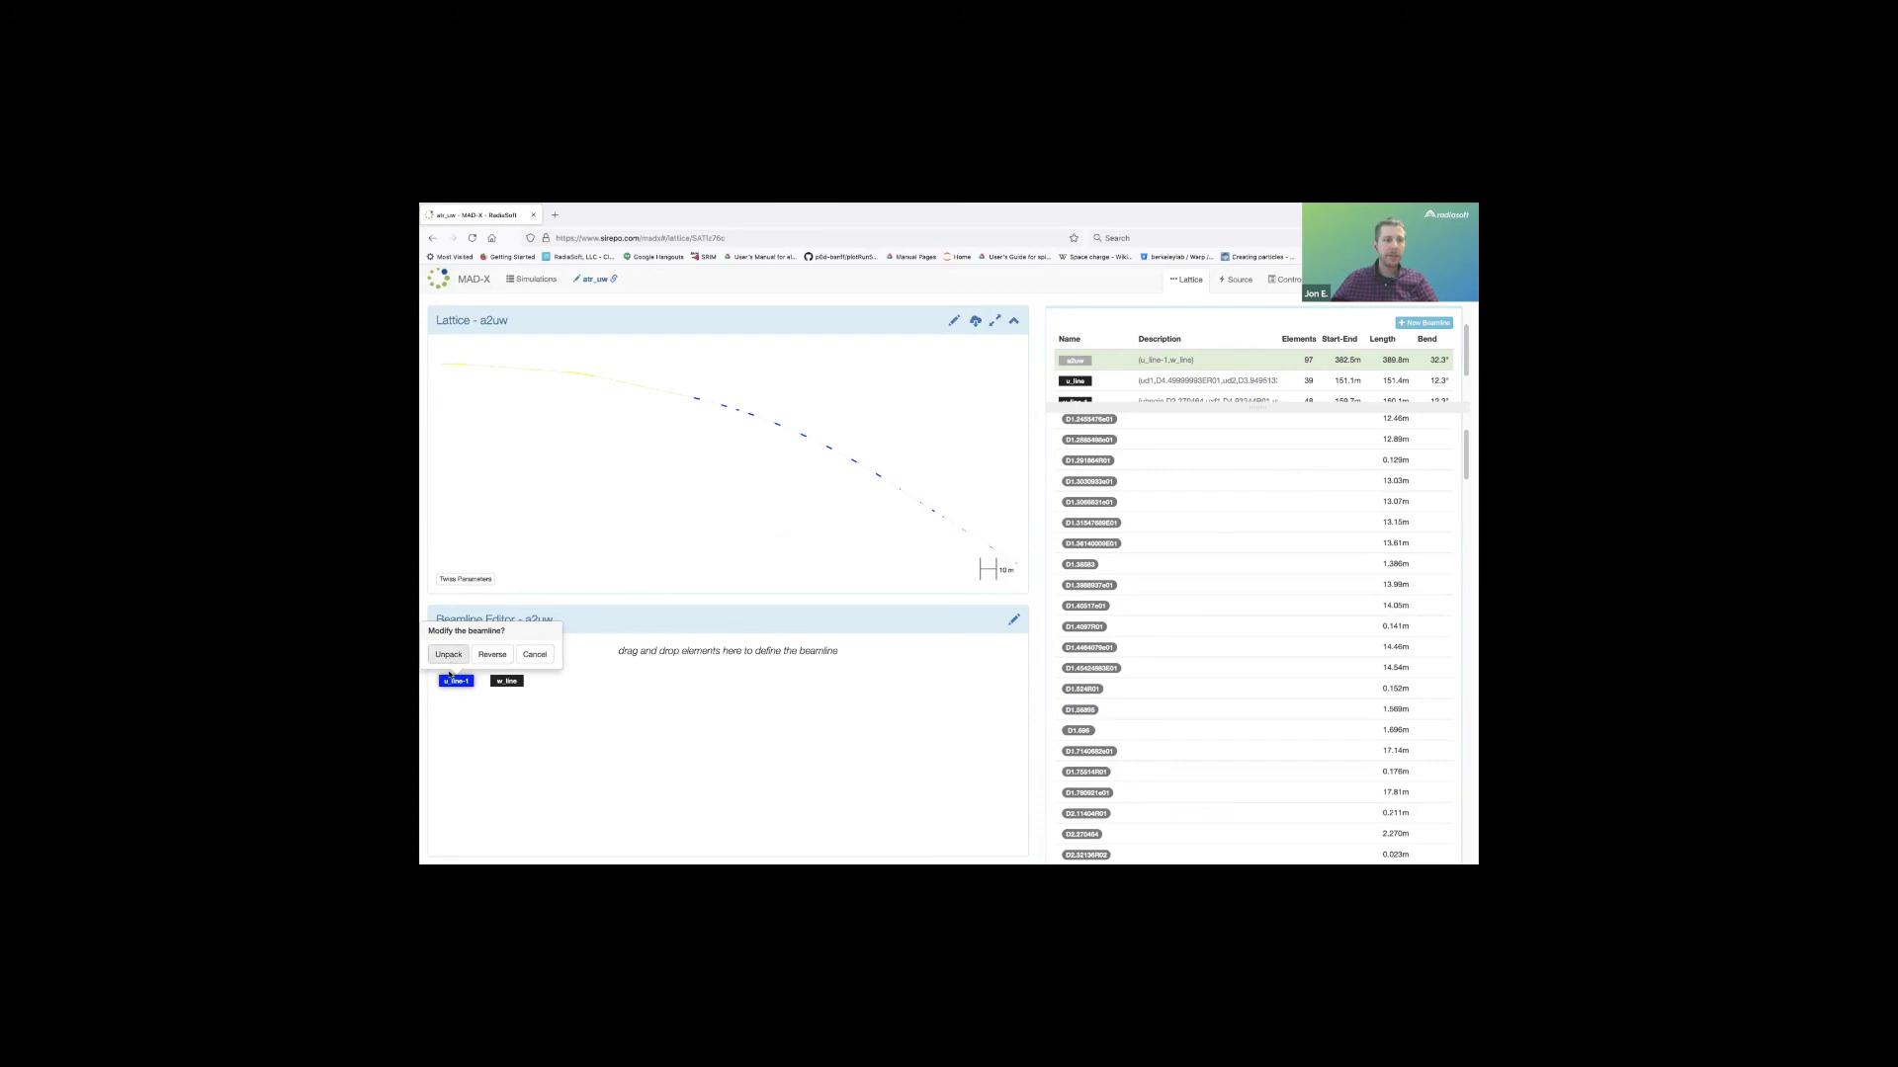
click(489, 654)
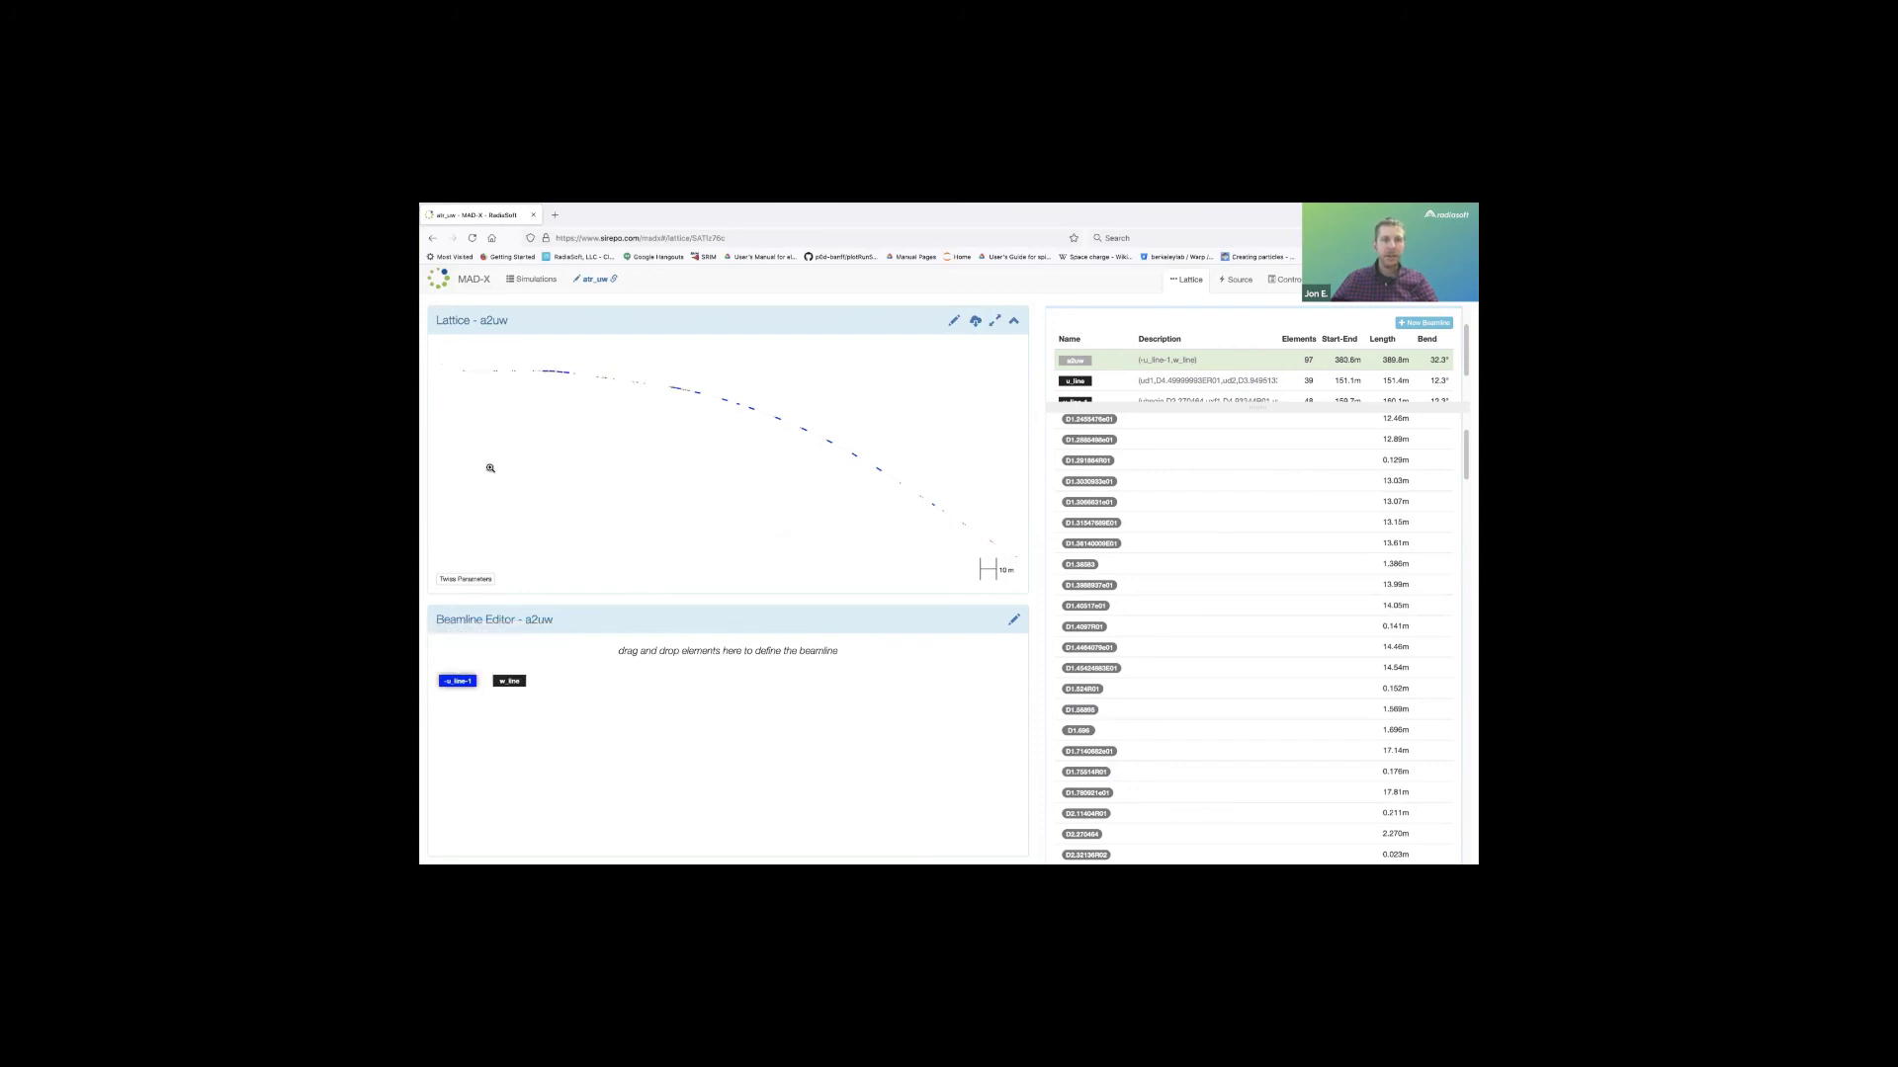
click(458, 680)
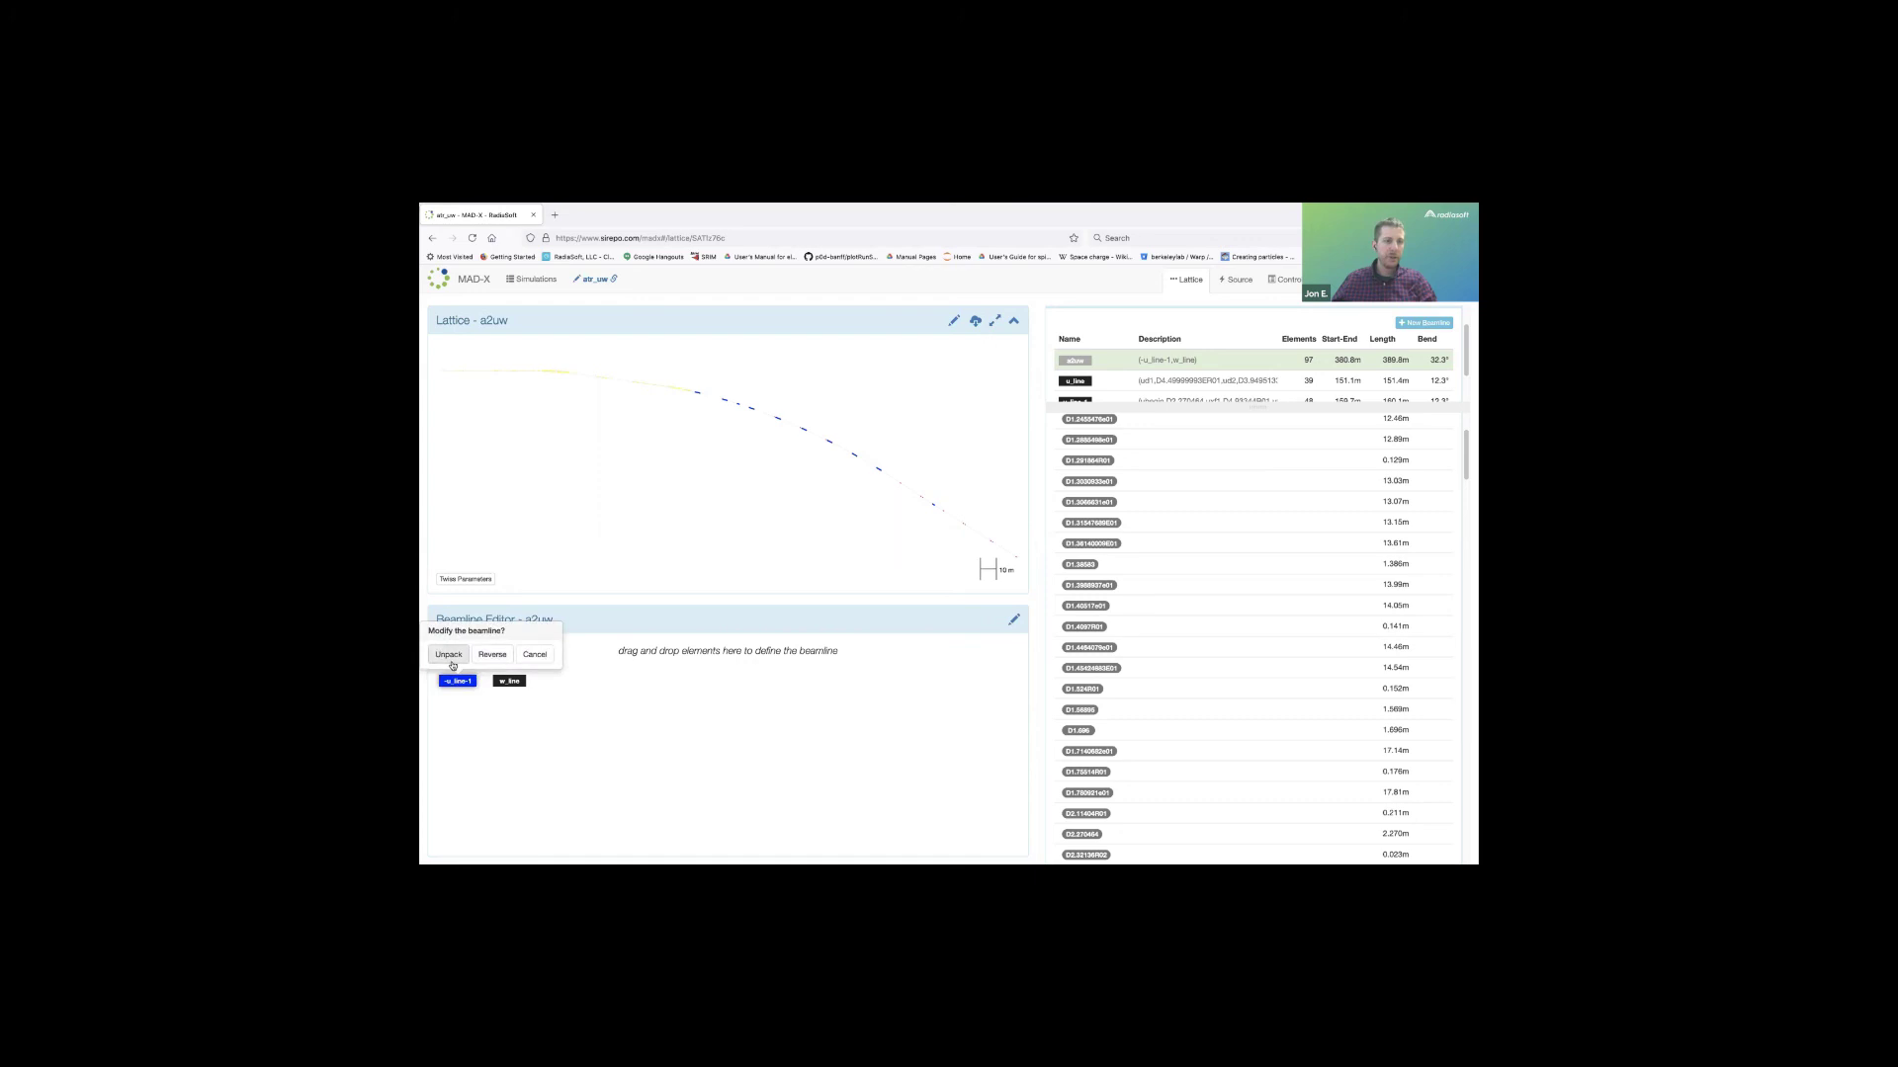
click(484, 660)
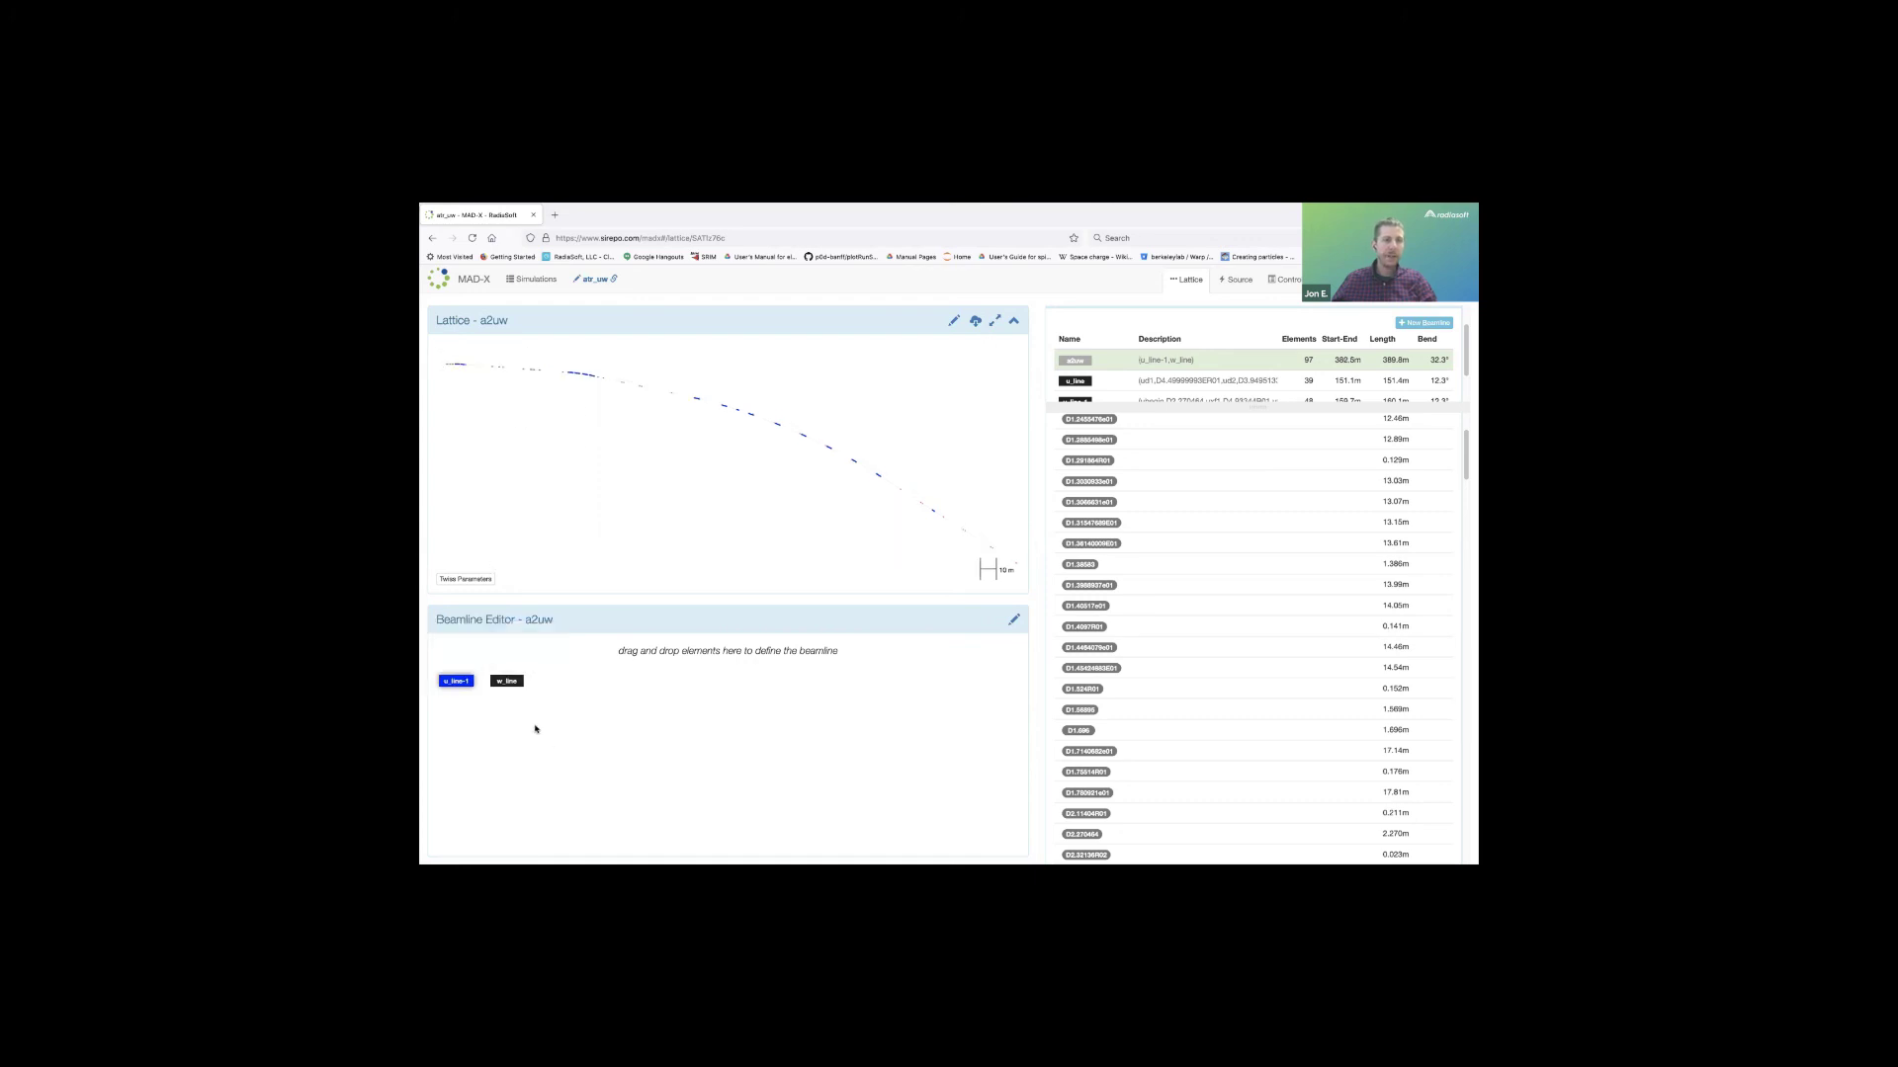
mouse_move(452, 682)
click(506, 681)
Leave full screen in the browser, switch to the PowerPoint webinar slides, and reposition their window so the whole slide fits.
mouse_move(478, 208)
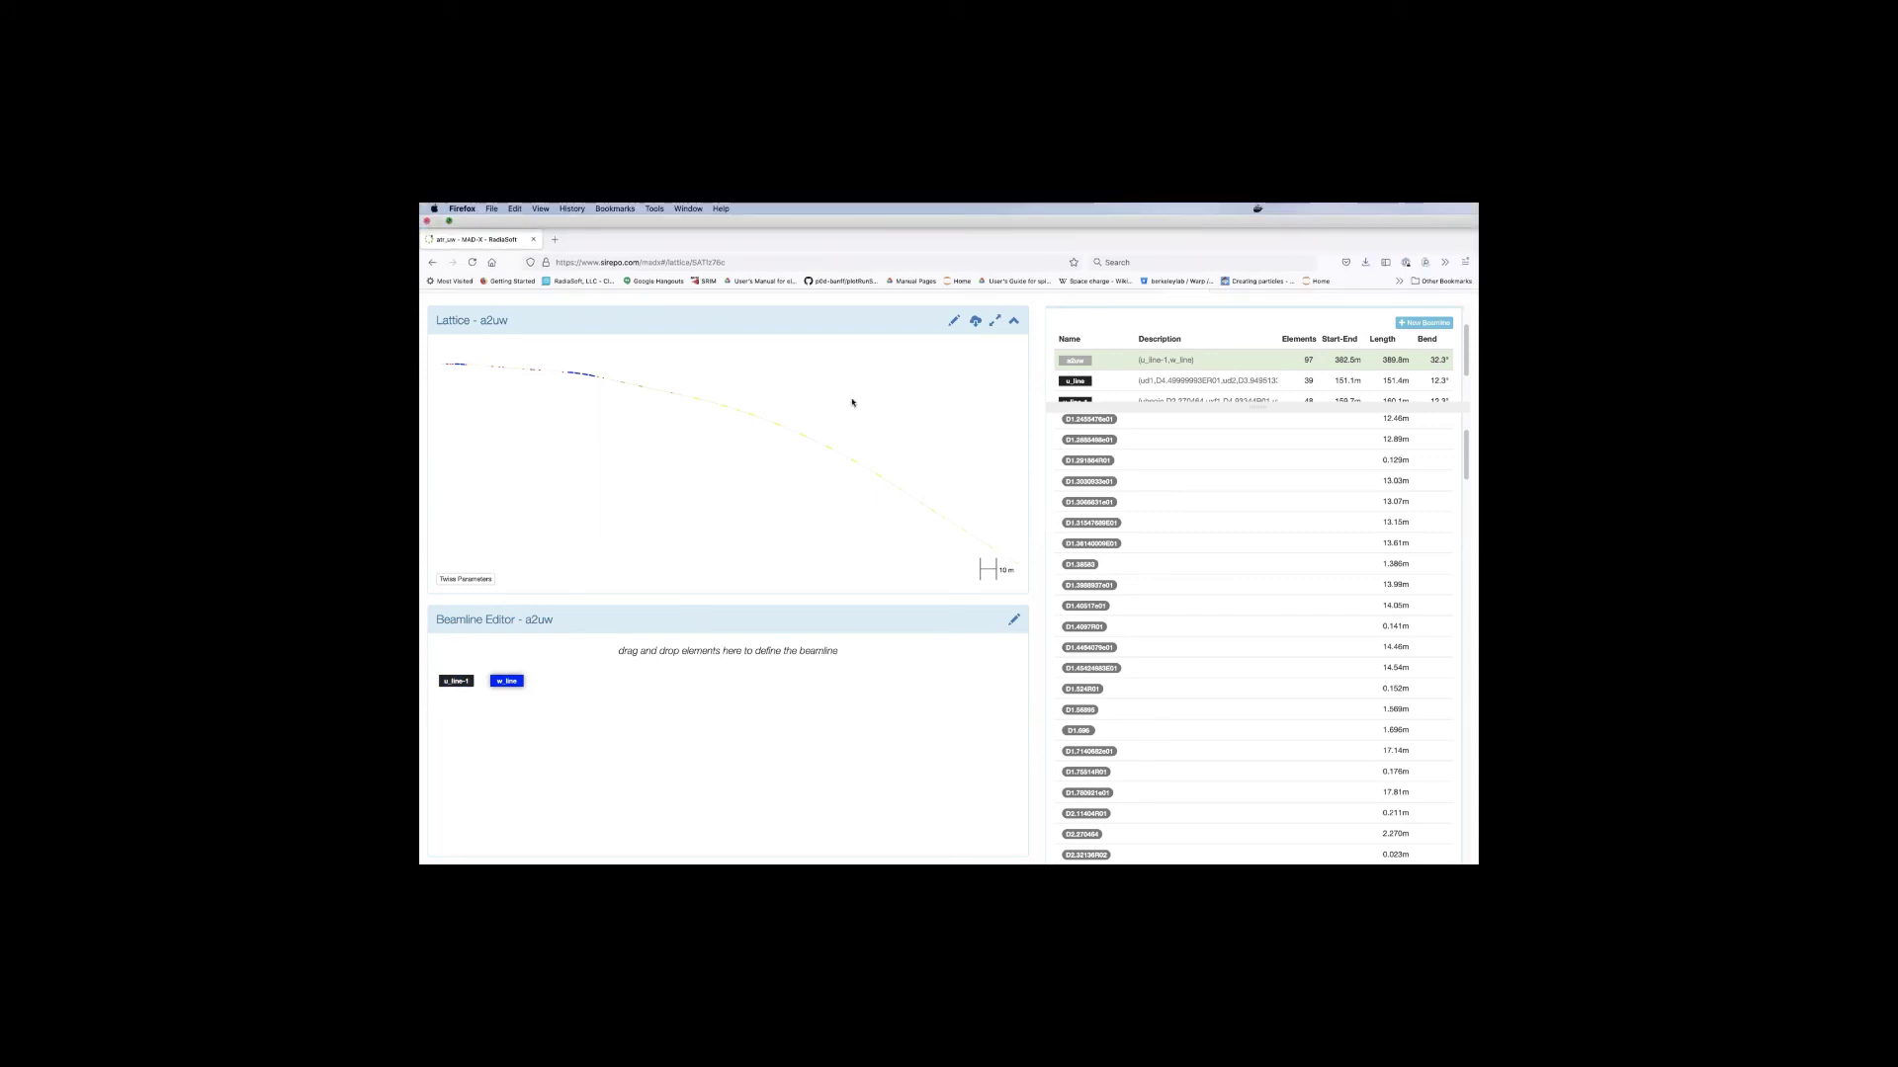
click(448, 222)
click(1311, 296)
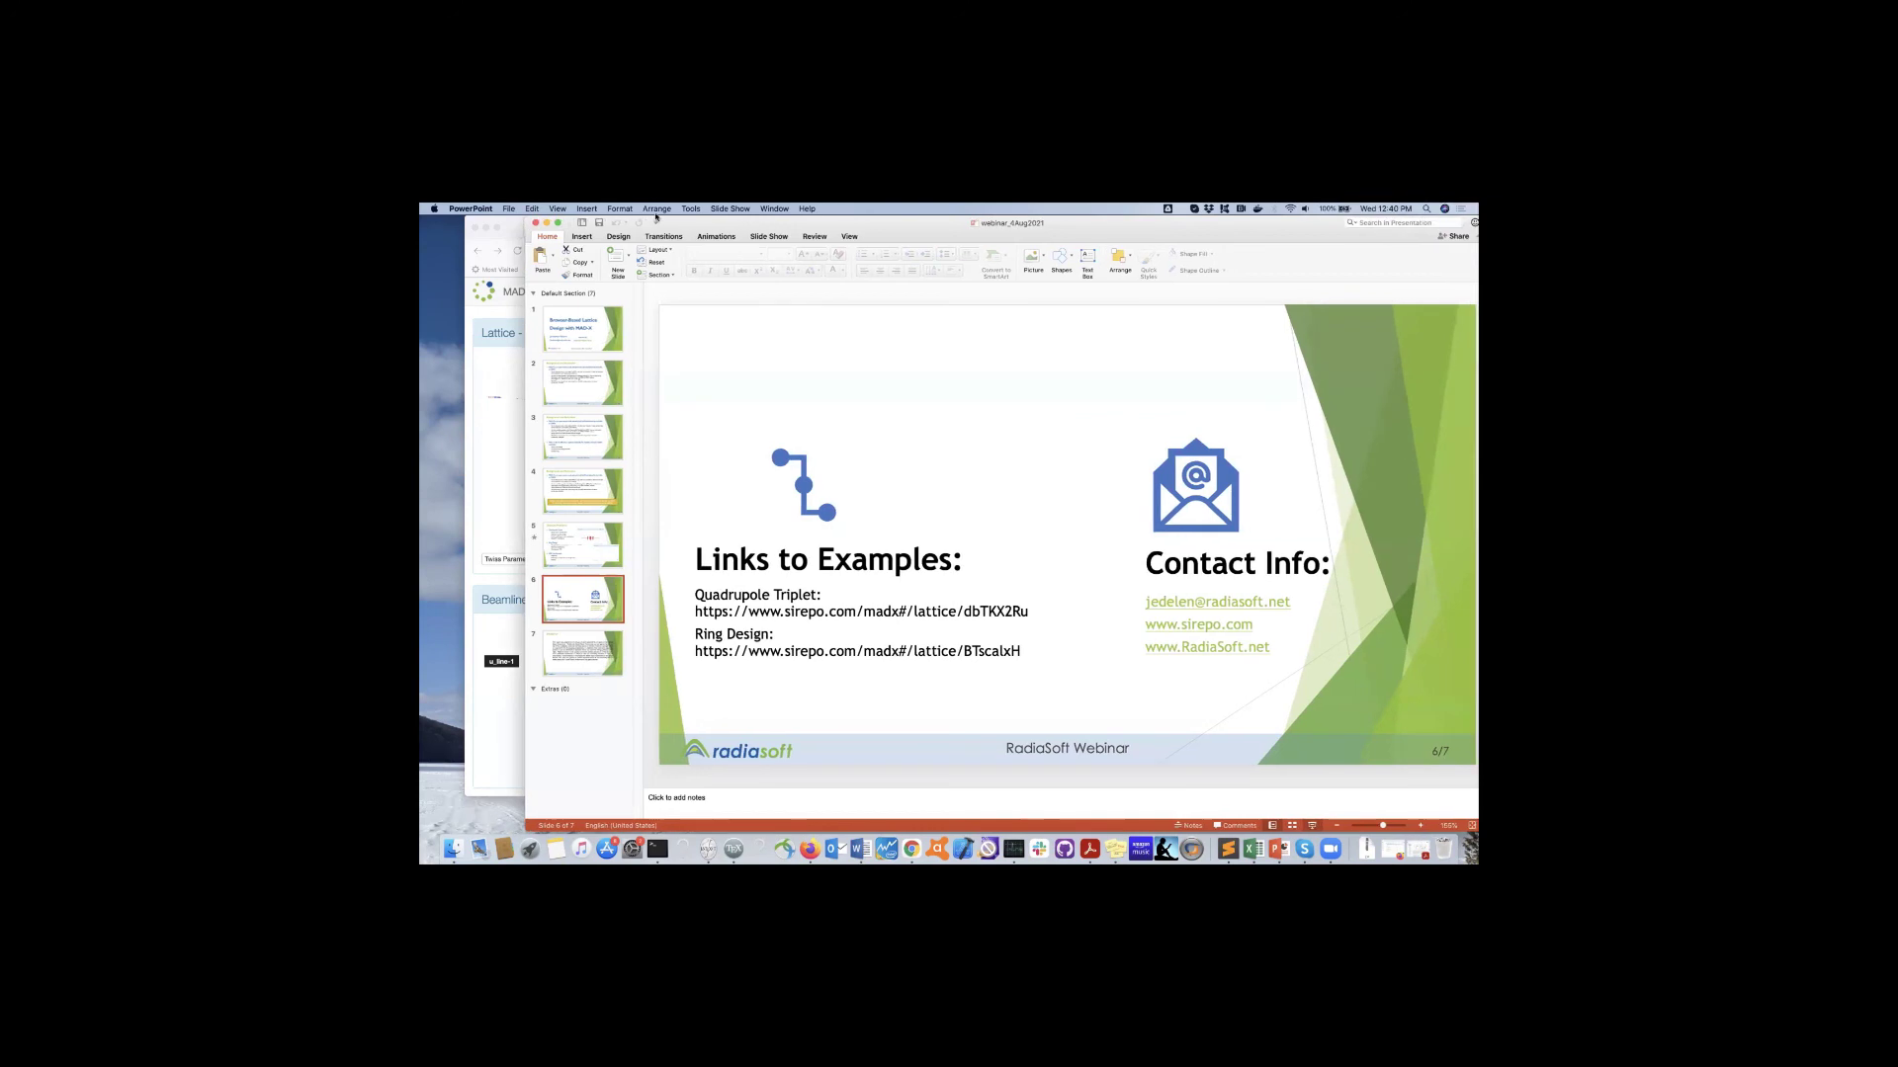
drag(709, 226, 656, 227)
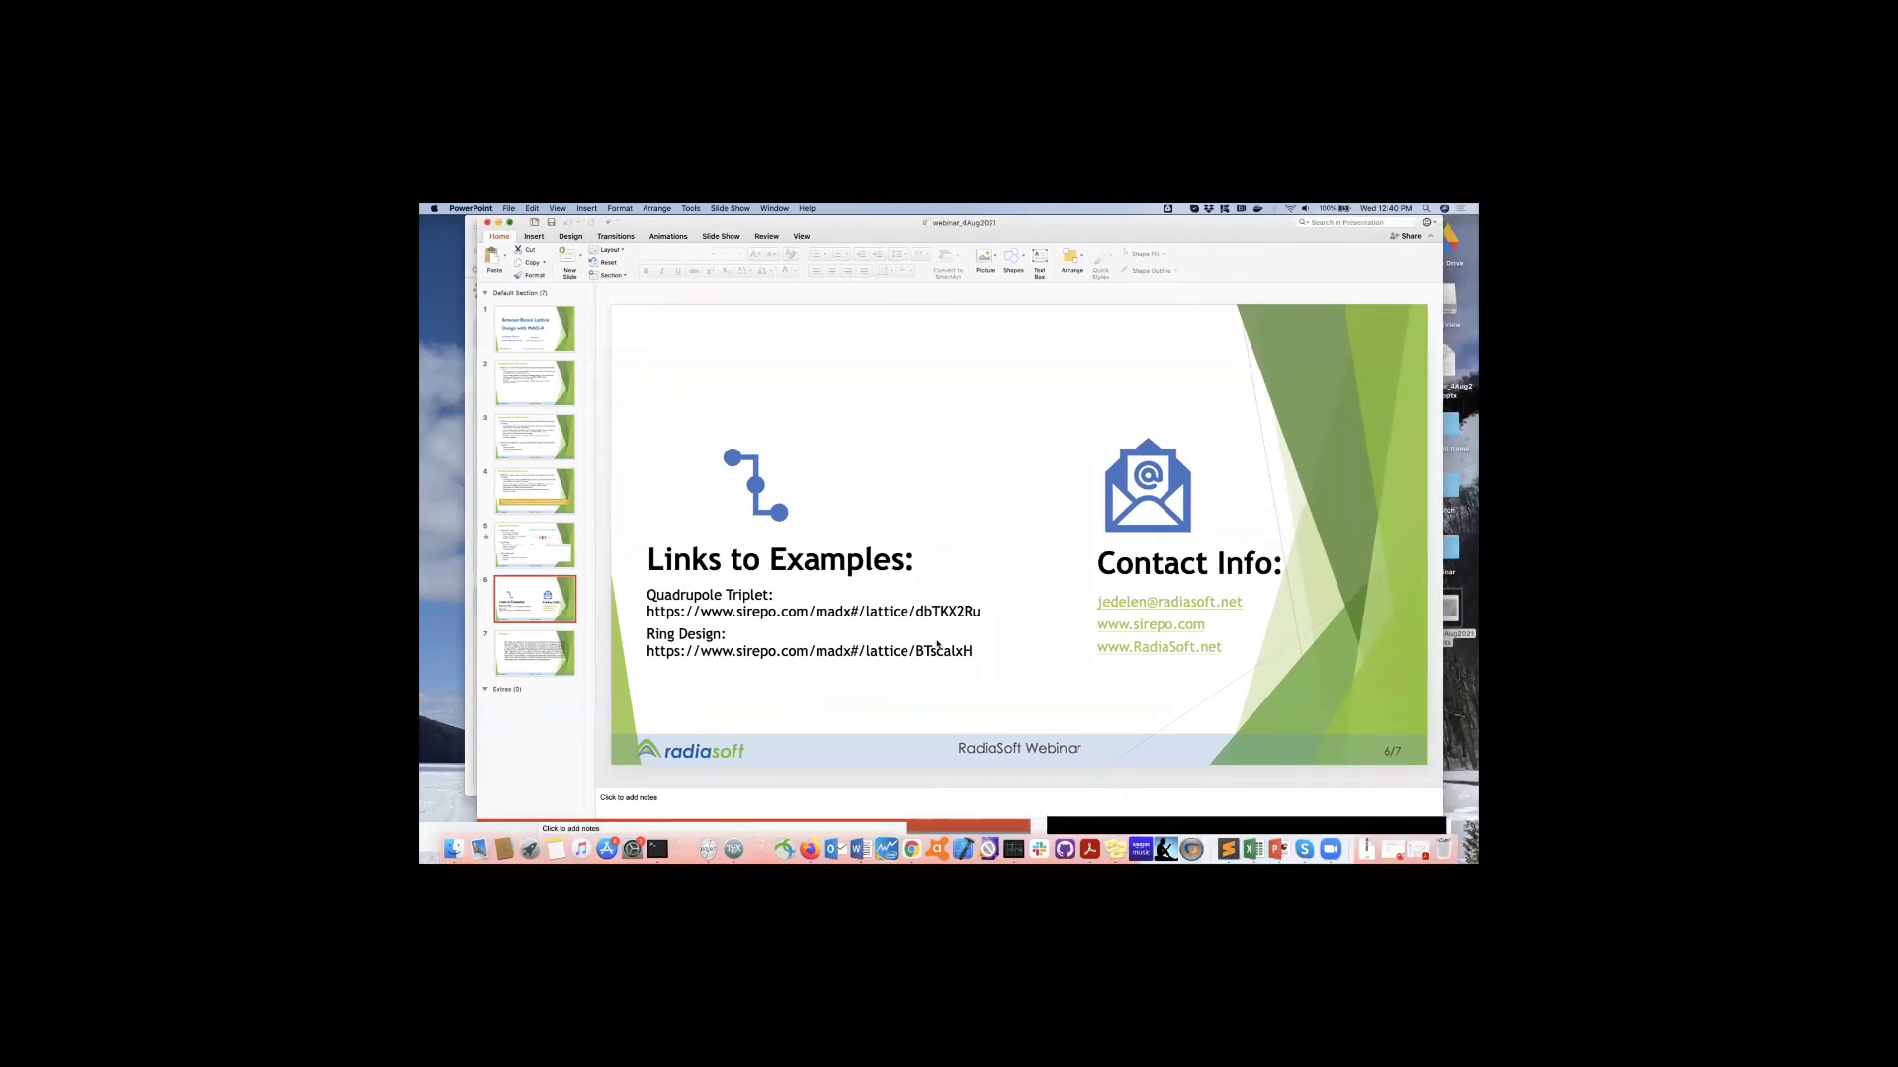
Show the PowerPoint window in full screen and return it to a regular window.
key(ctrl+super+f)
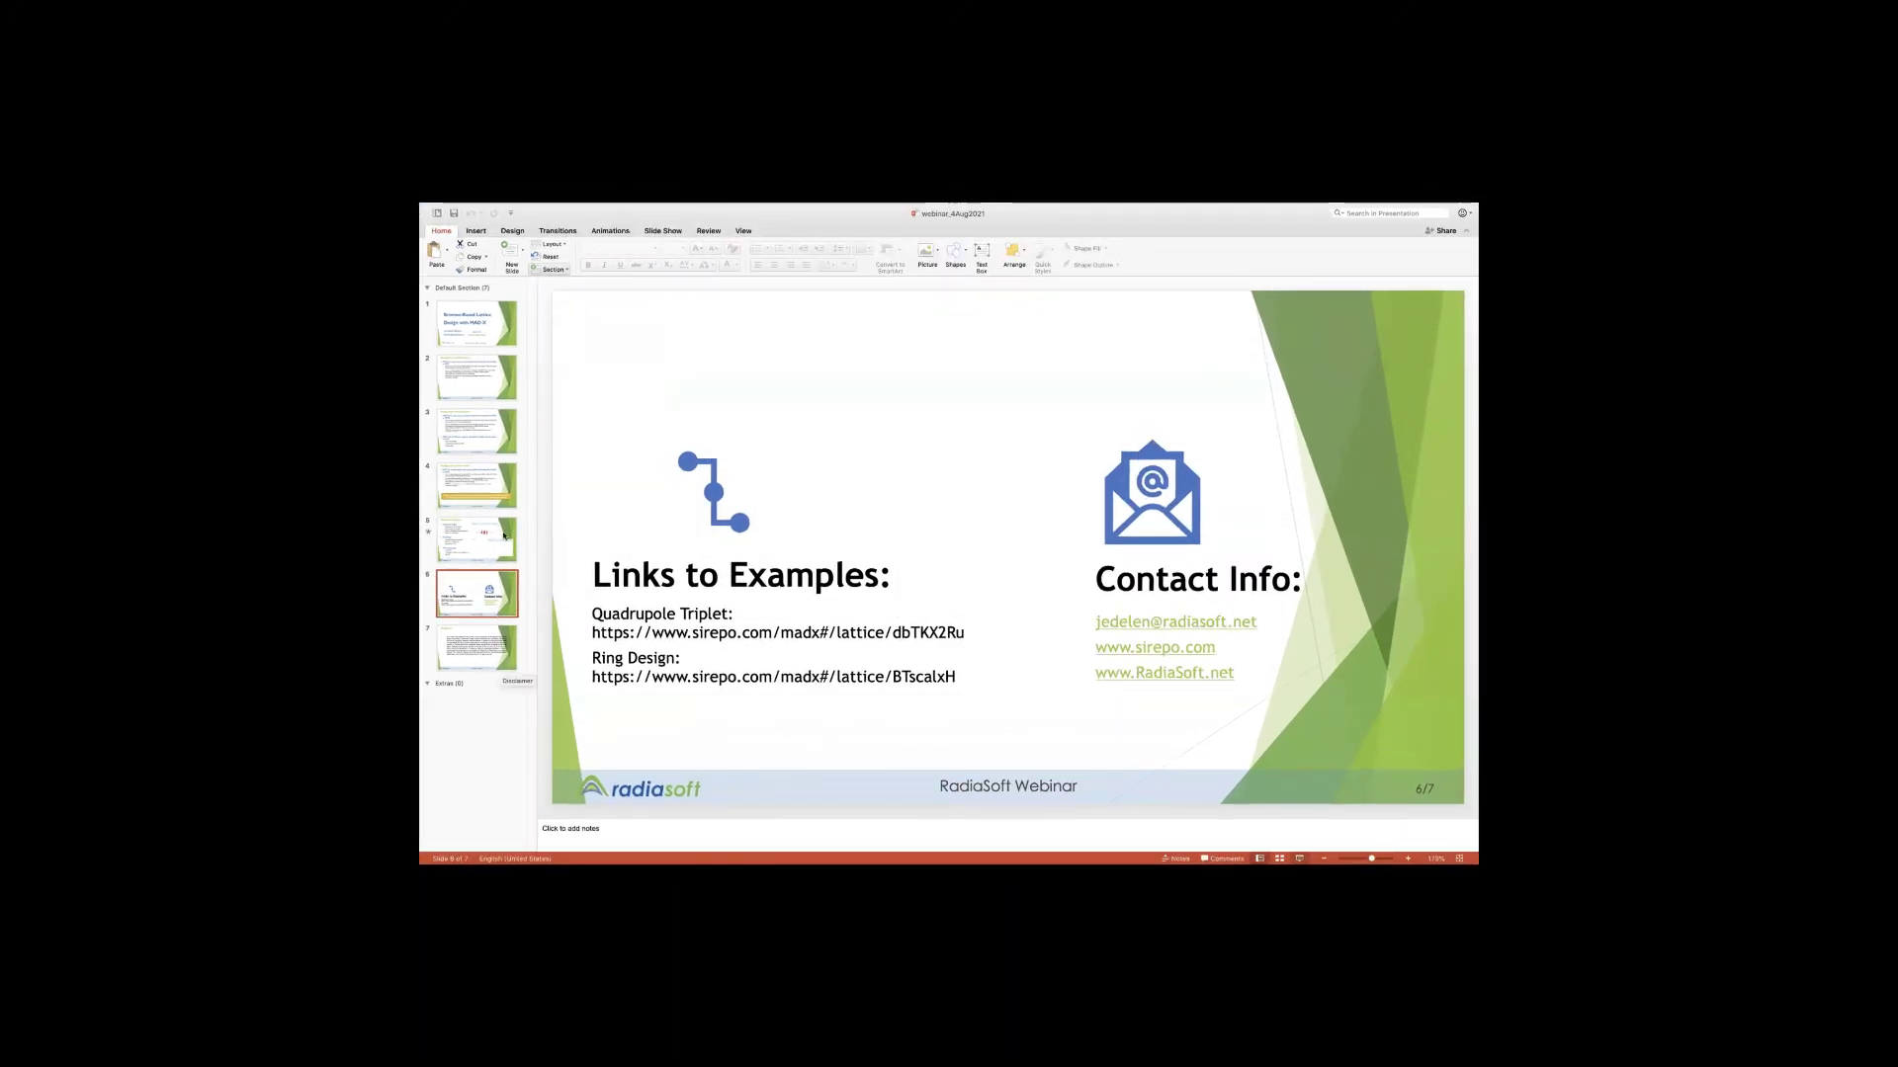
mouse_move(440, 209)
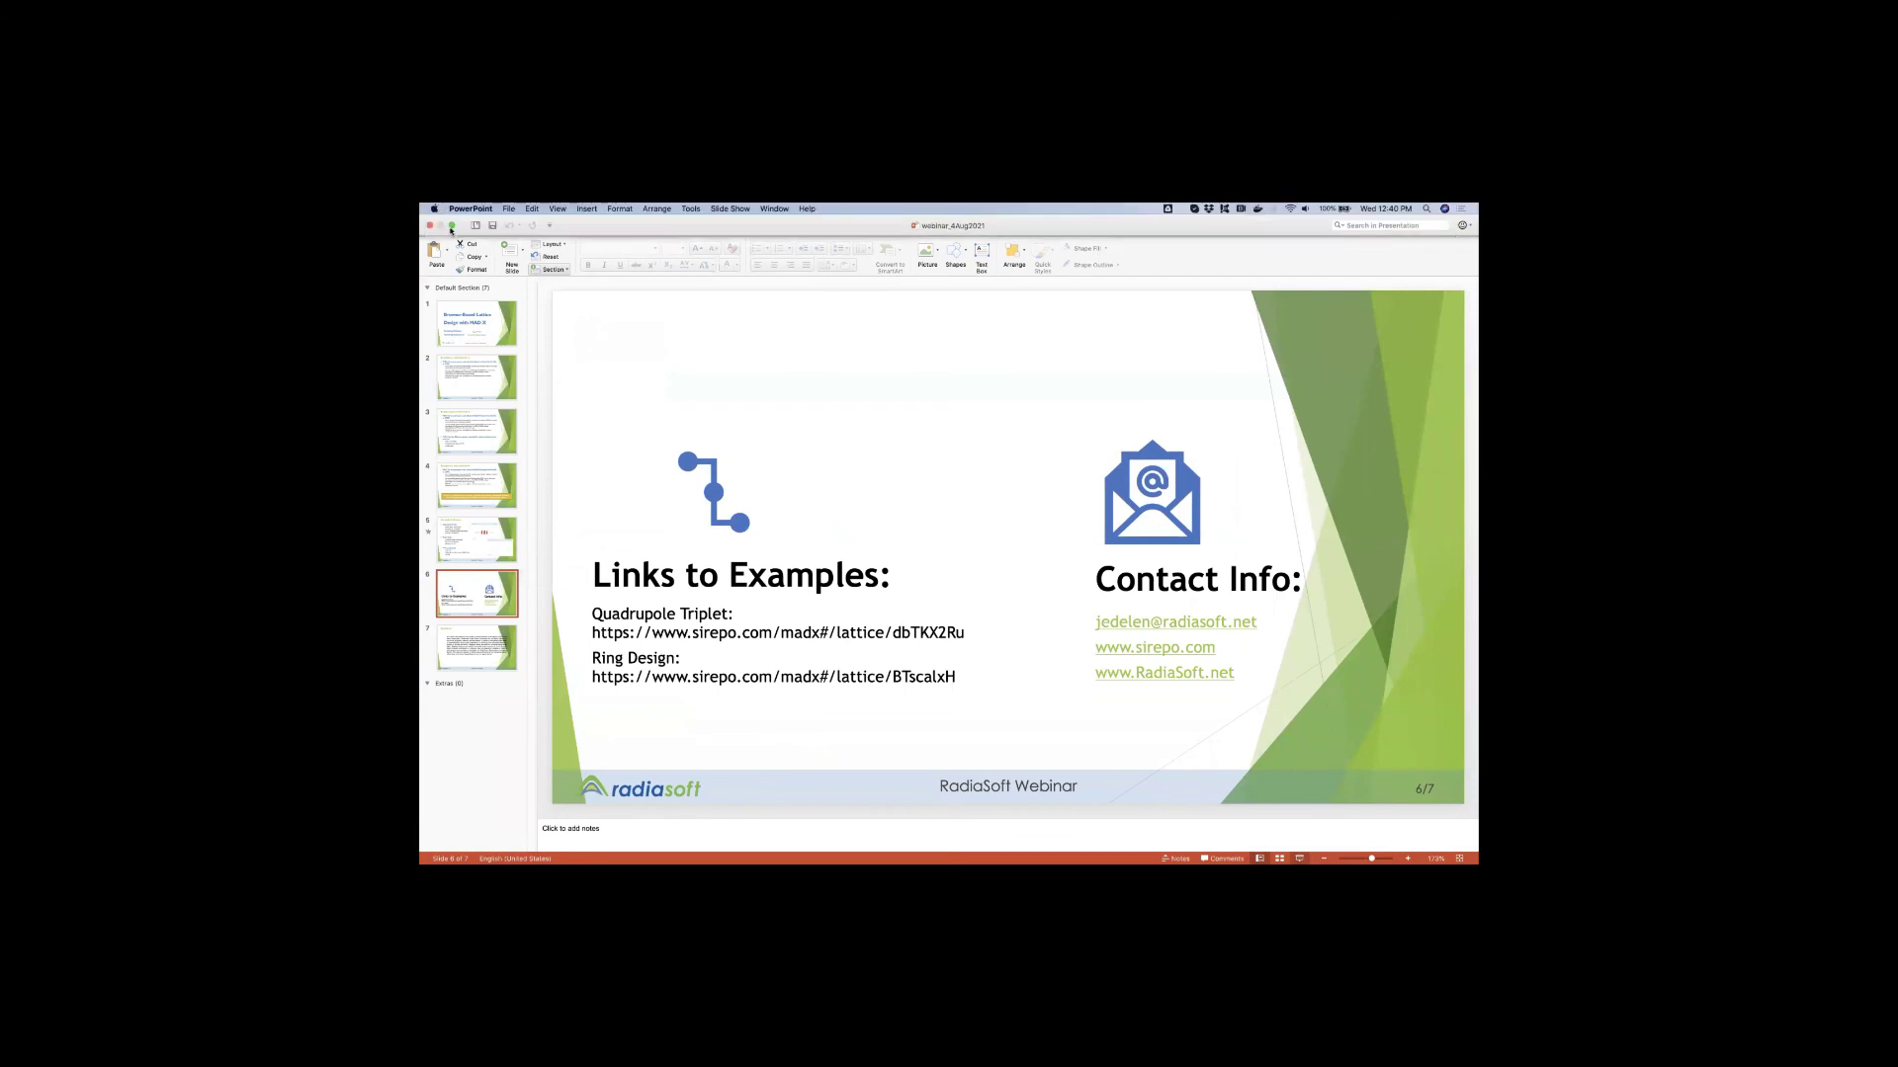
click(452, 226)
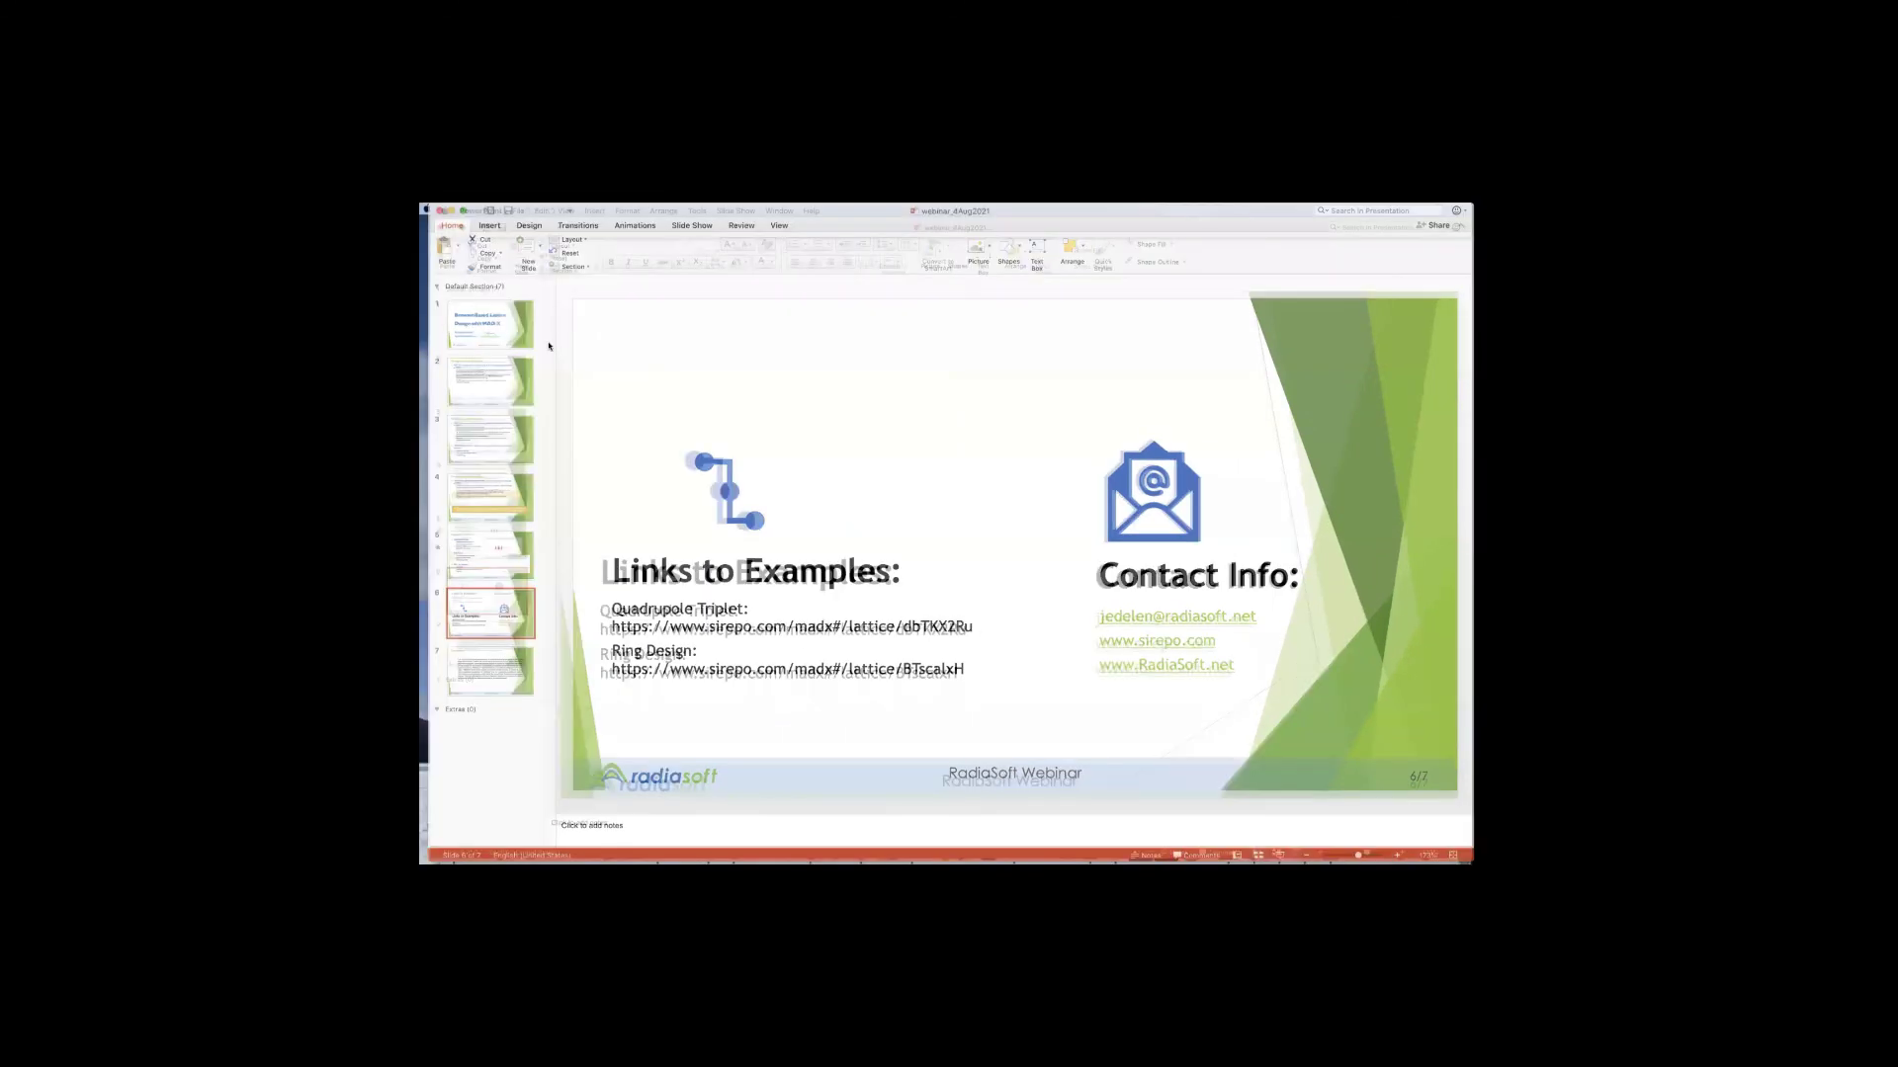
Switch to the browser with the atr_uw simulation and view the distribution settings of its source bunch.
key(super+Tab)
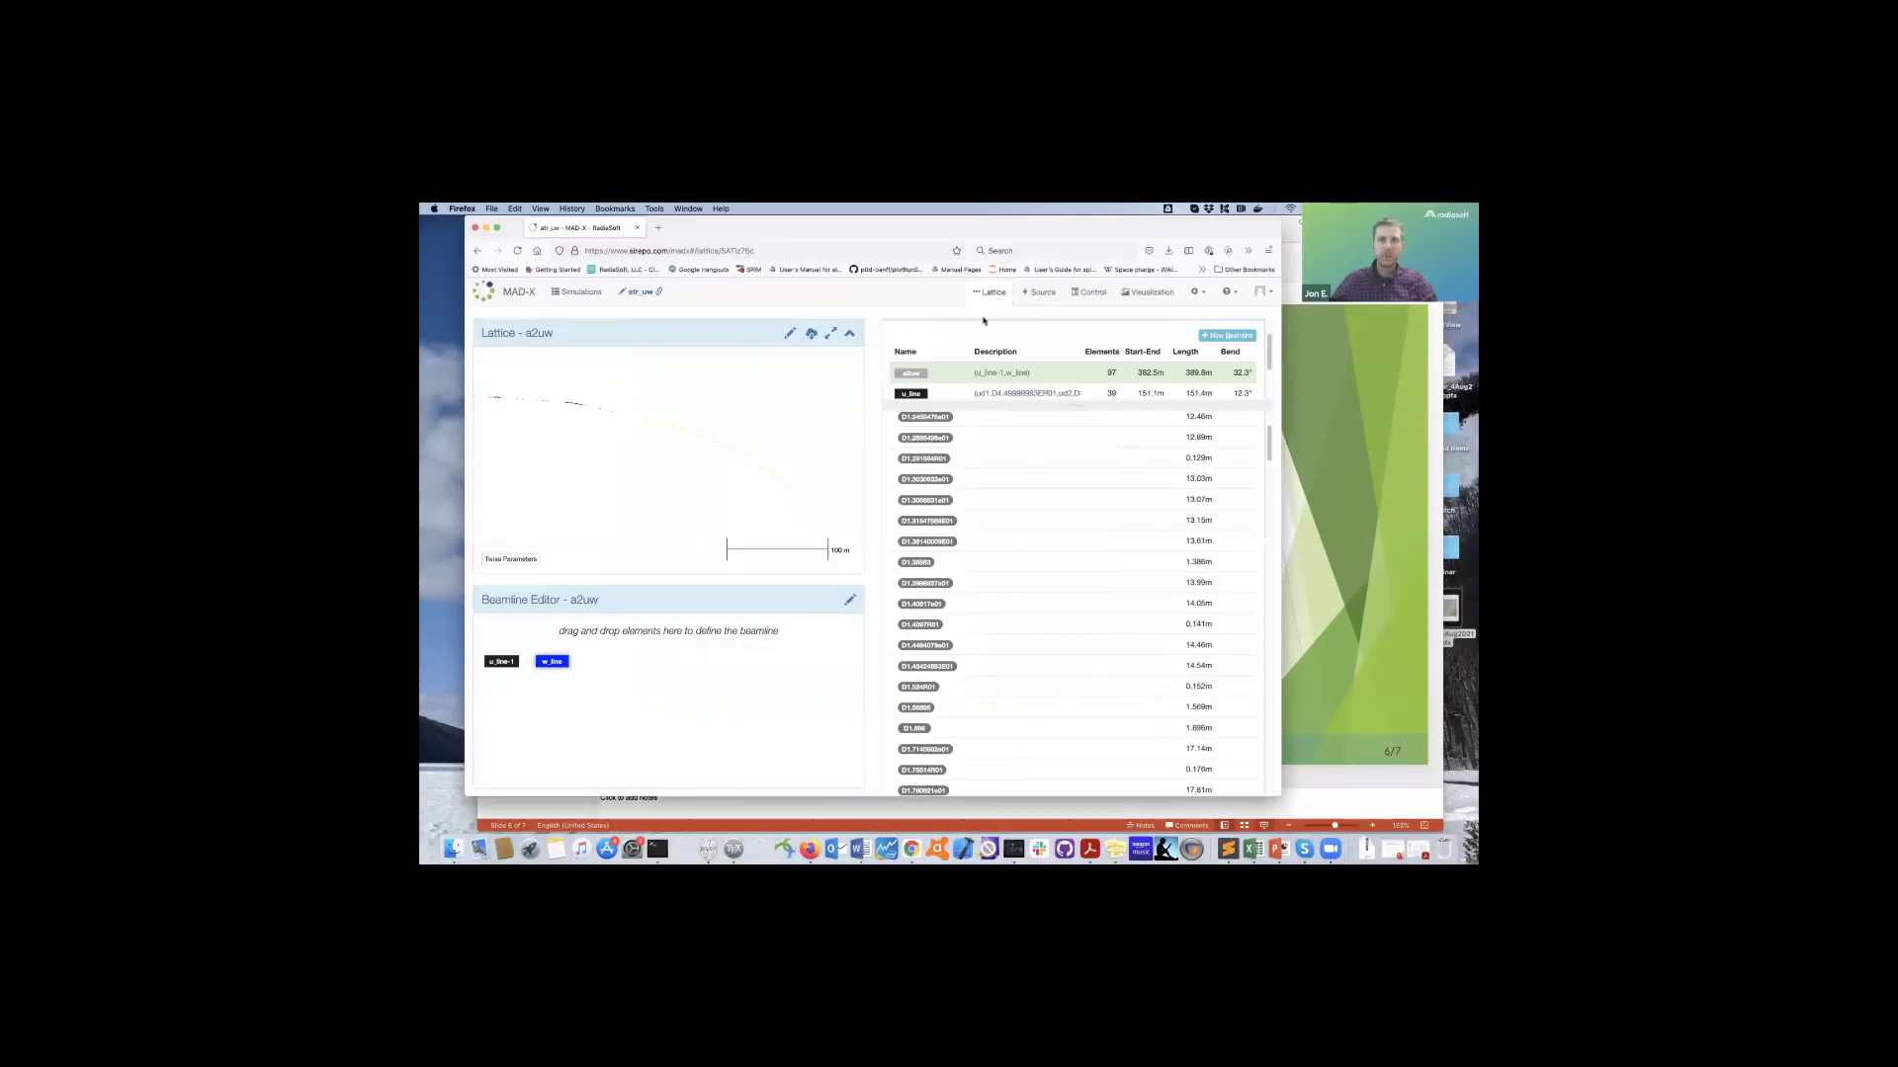
click(1037, 294)
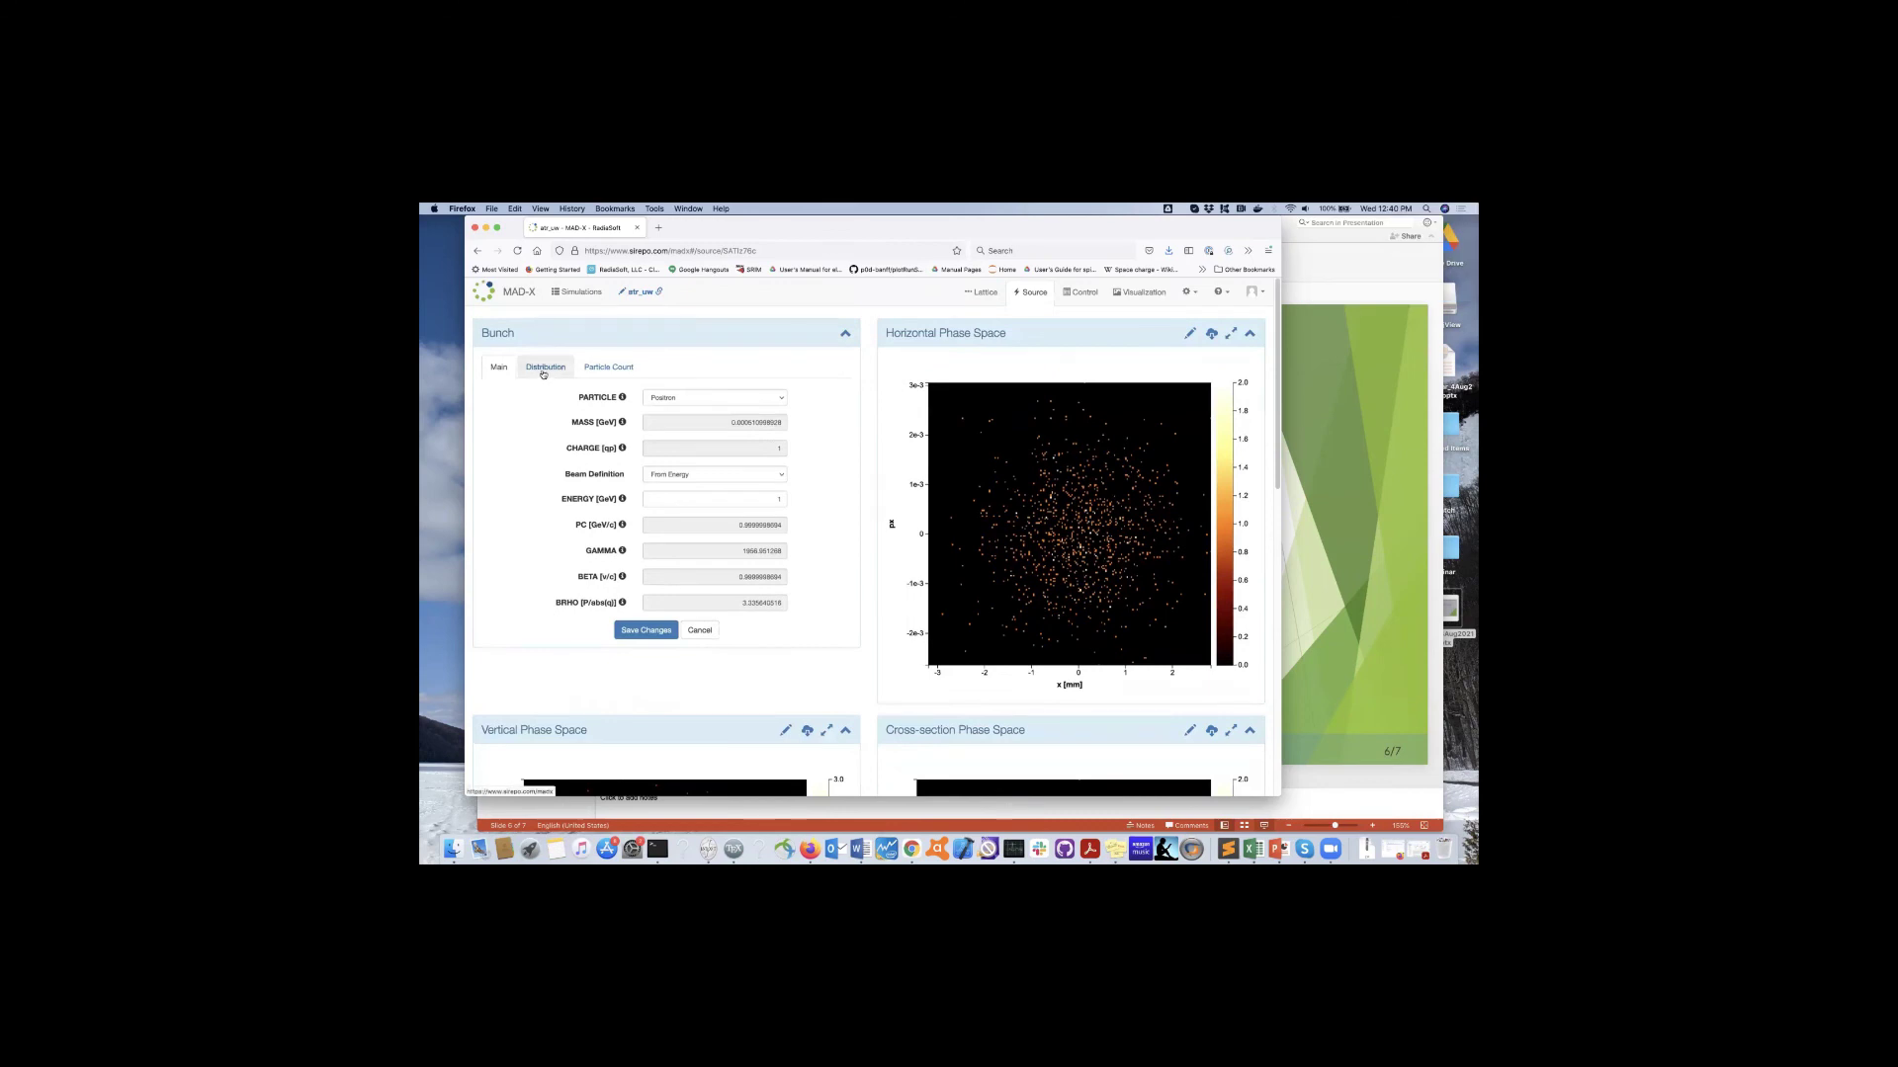
click(542, 371)
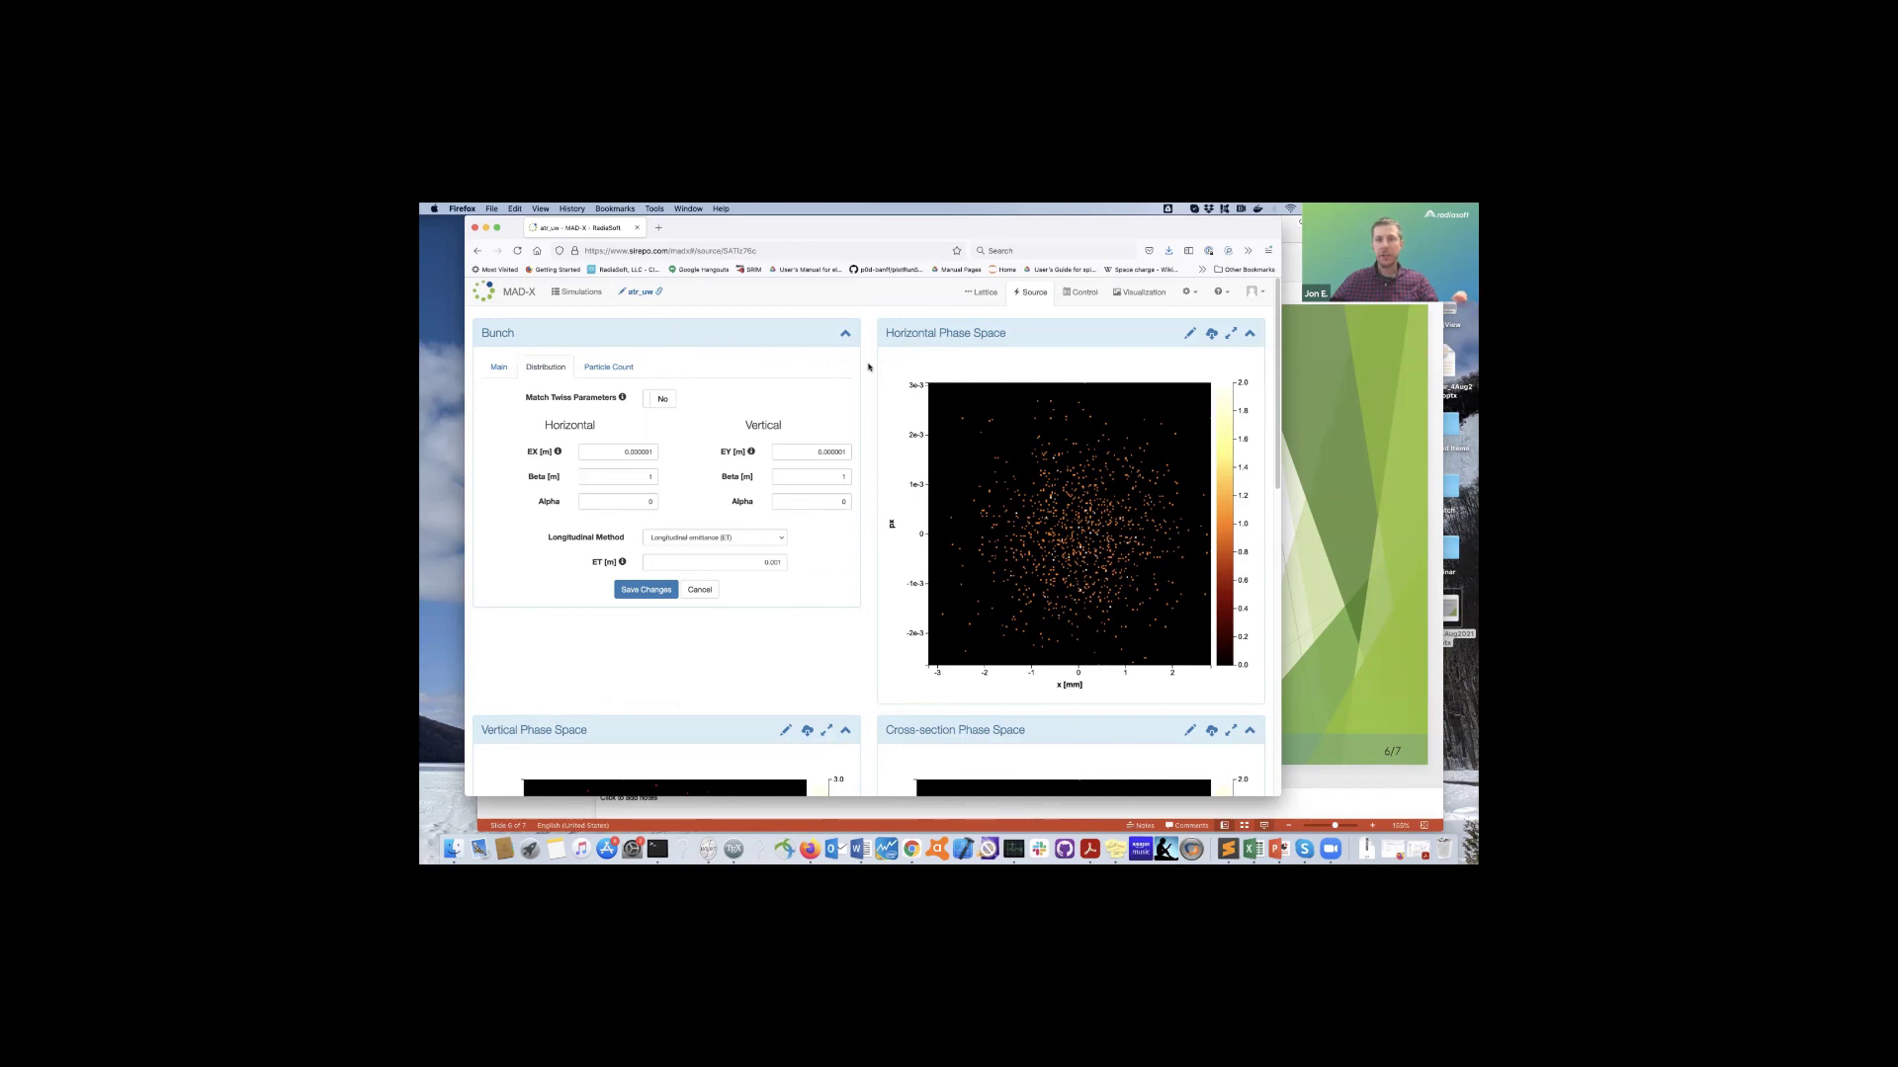
Preconfigure the simulation's control commands with the Particle Tracking template.
click(1086, 294)
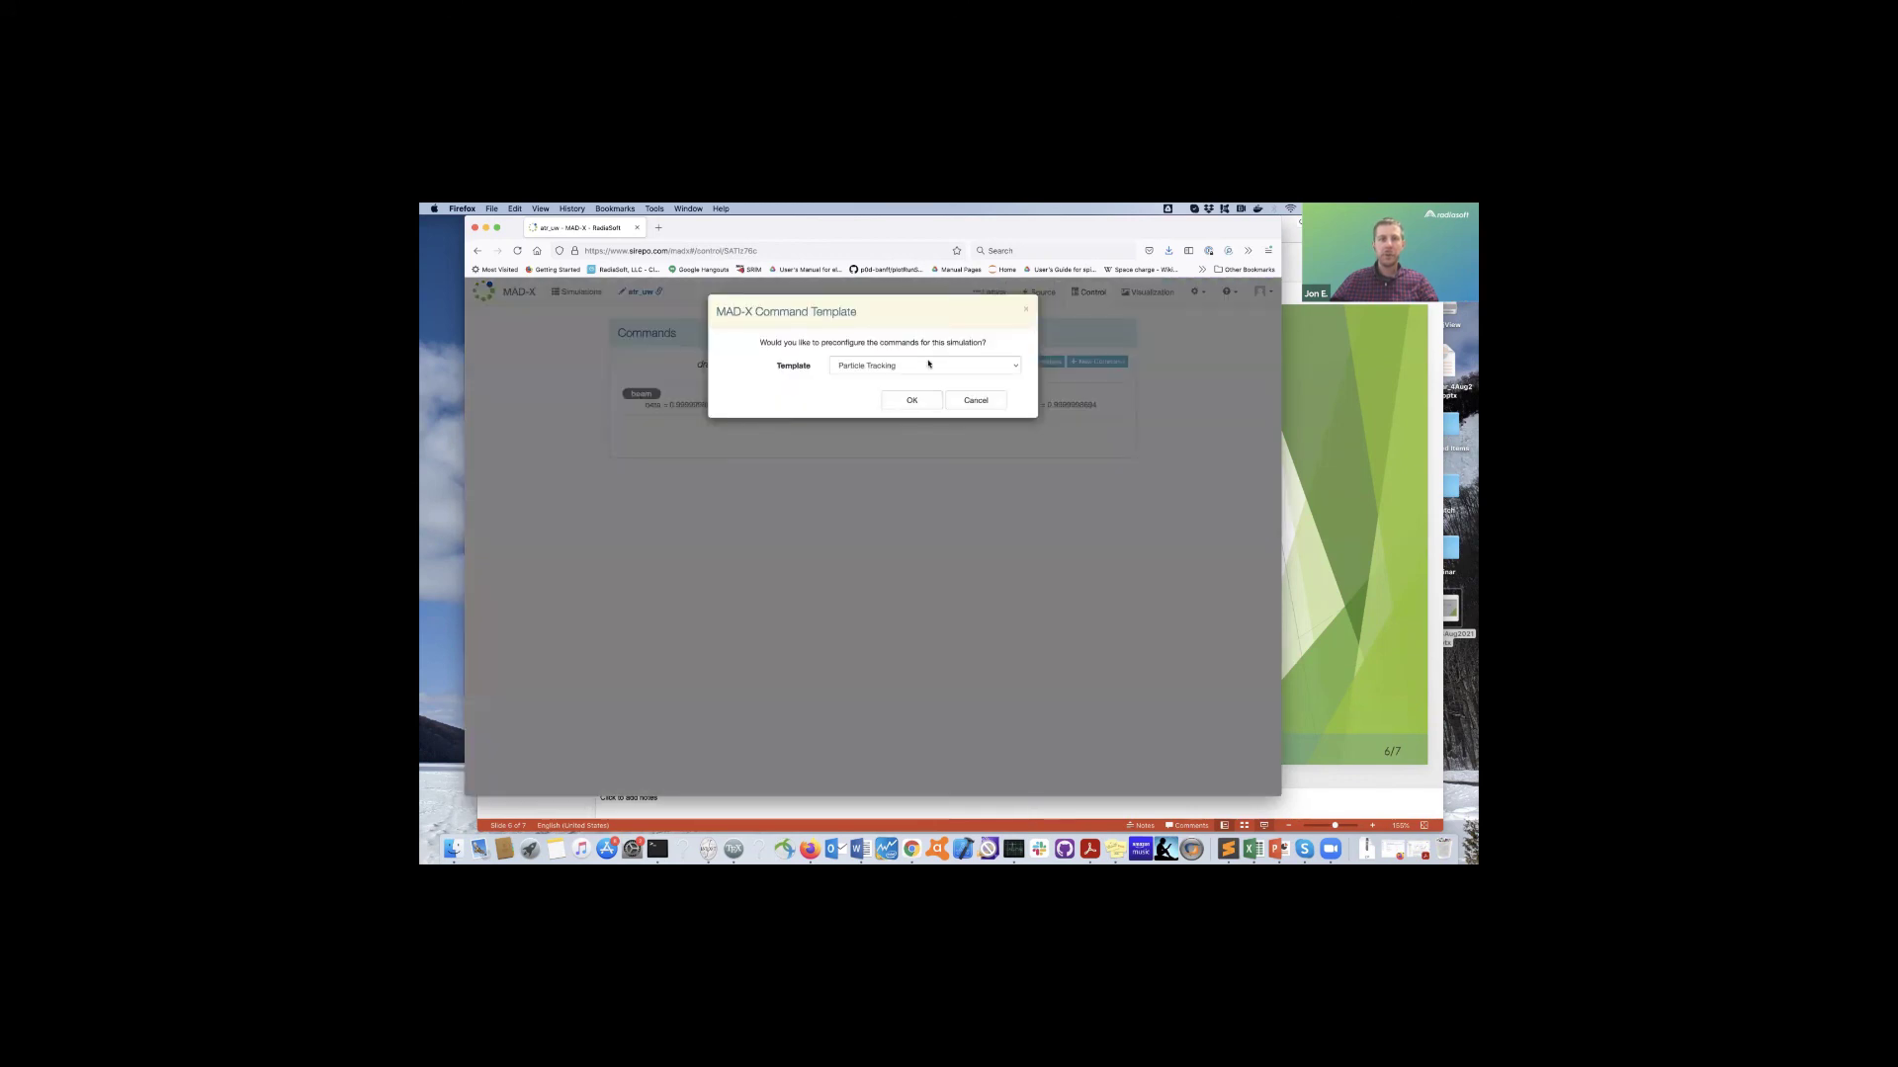
click(911, 397)
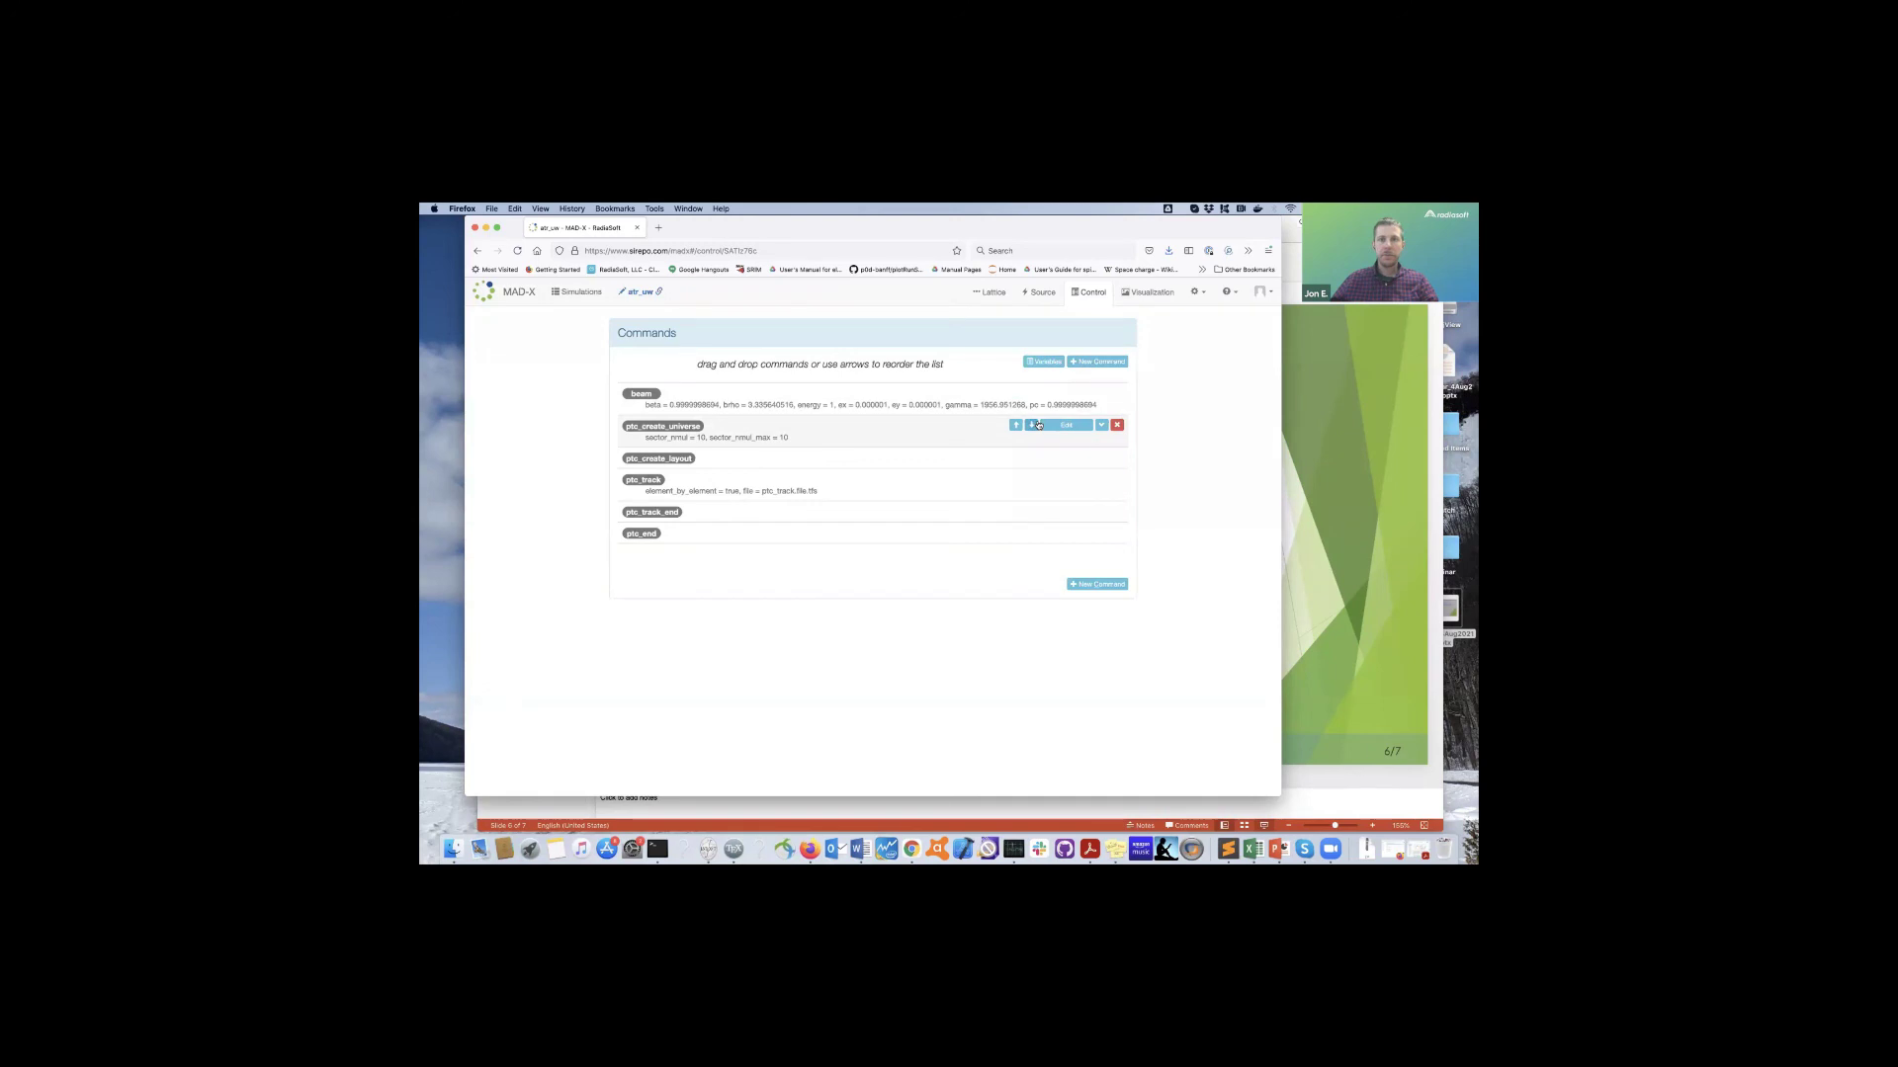
Examine the parameters of a new twiss command, including BETX and the initial lattice functions, and cancel it without adding the command.
click(1095, 362)
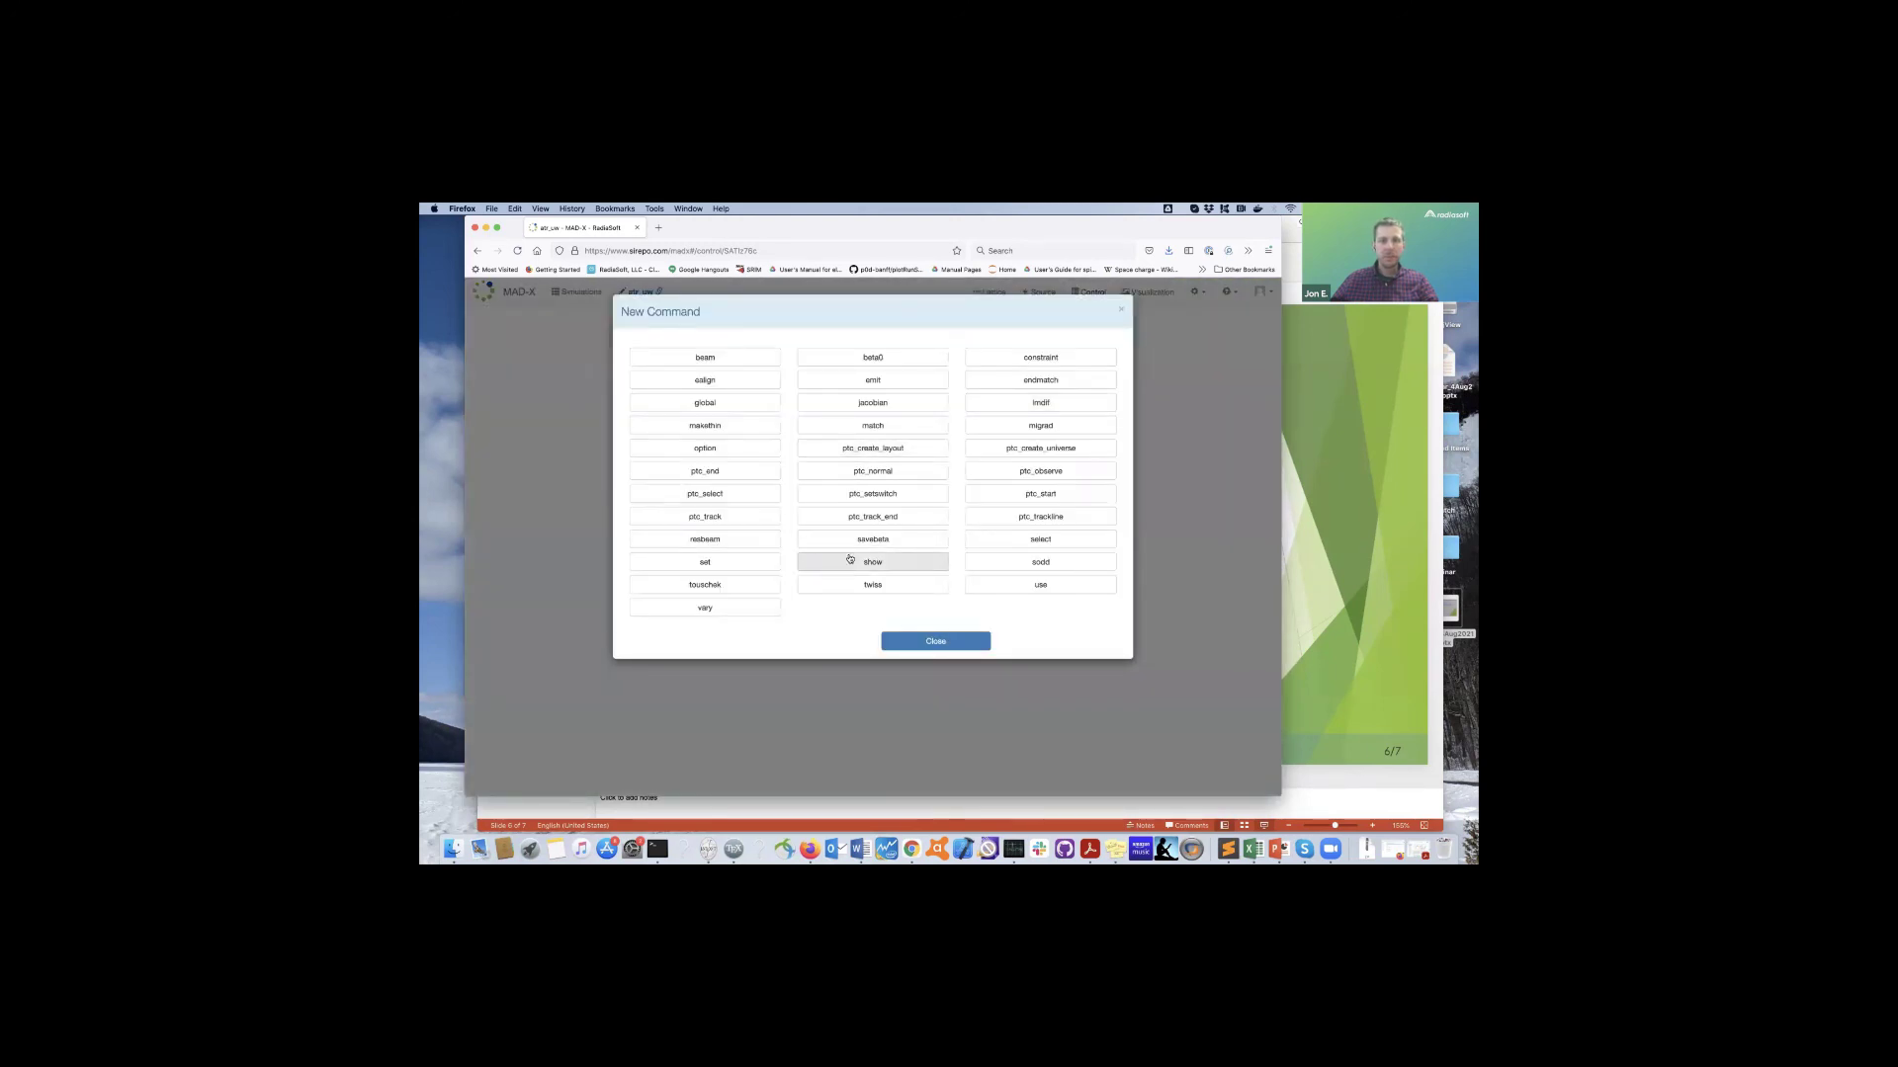
click(871, 585)
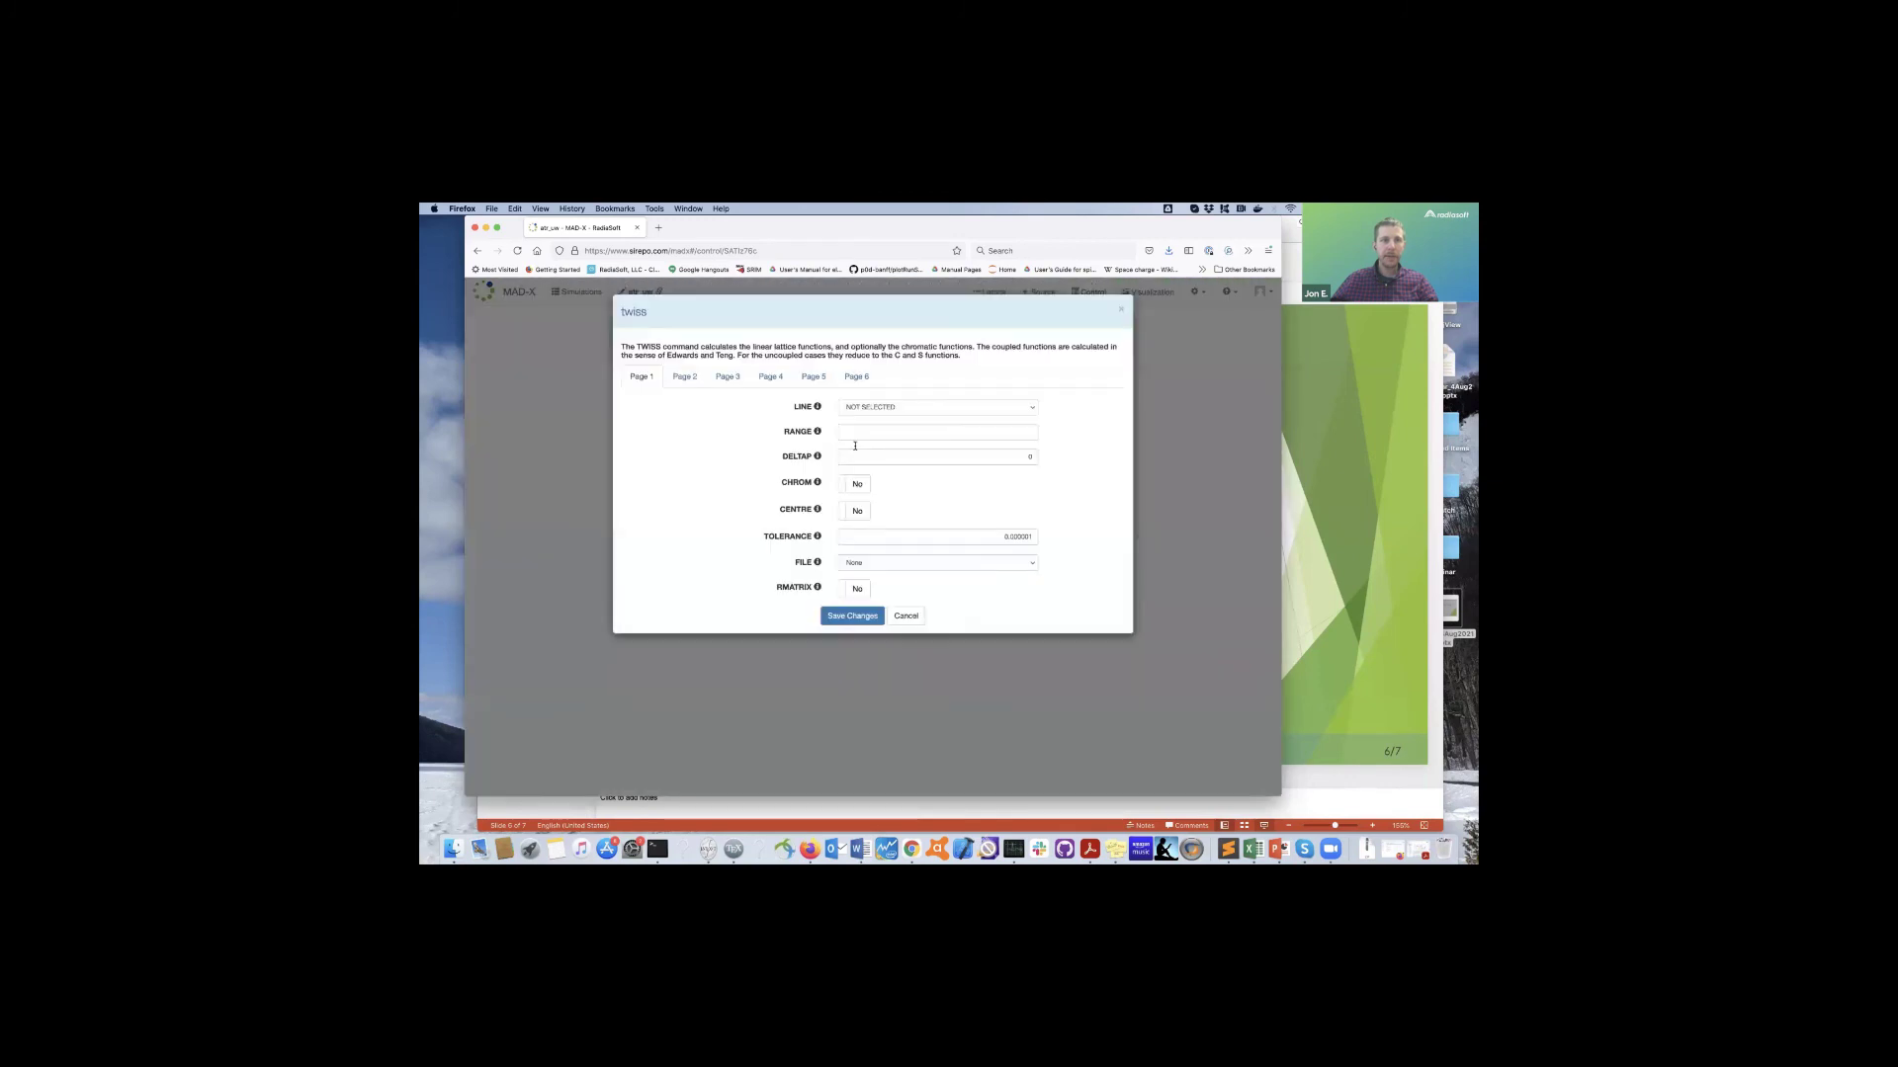
click(696, 380)
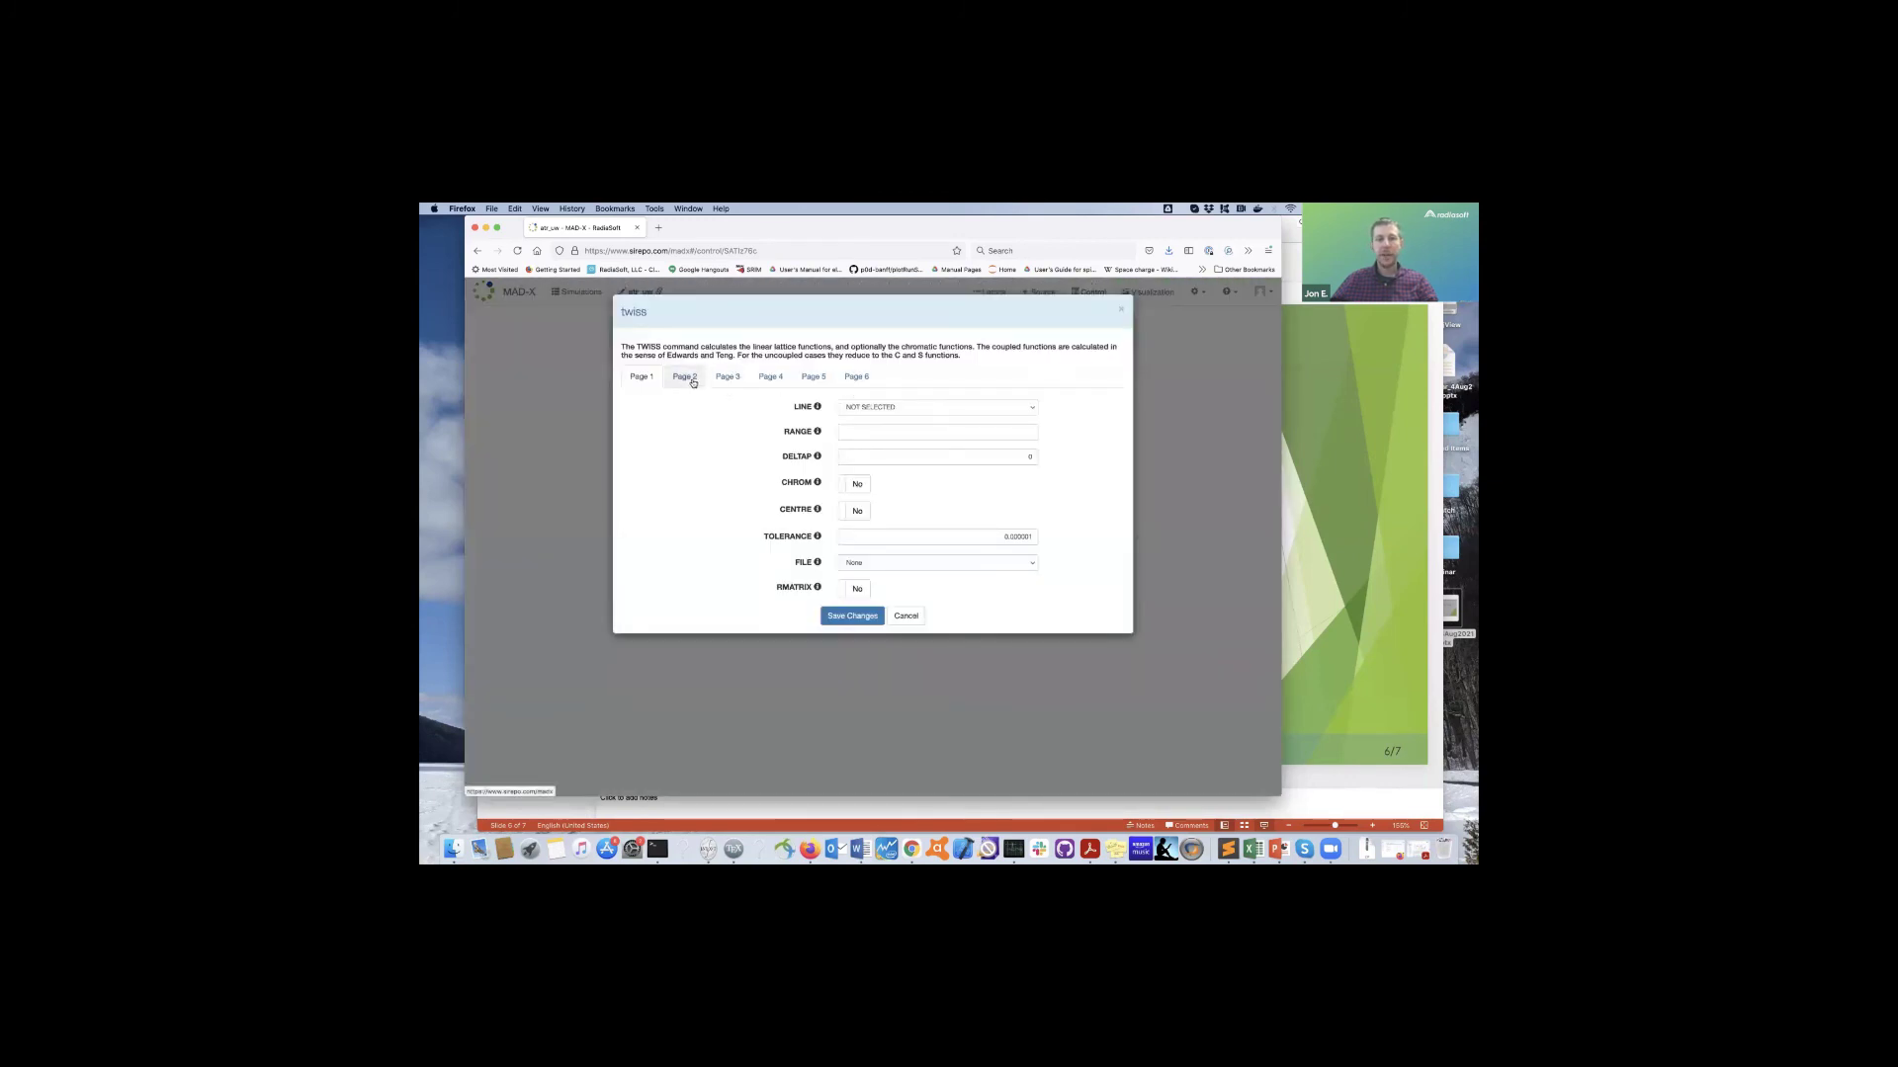
click(988, 592)
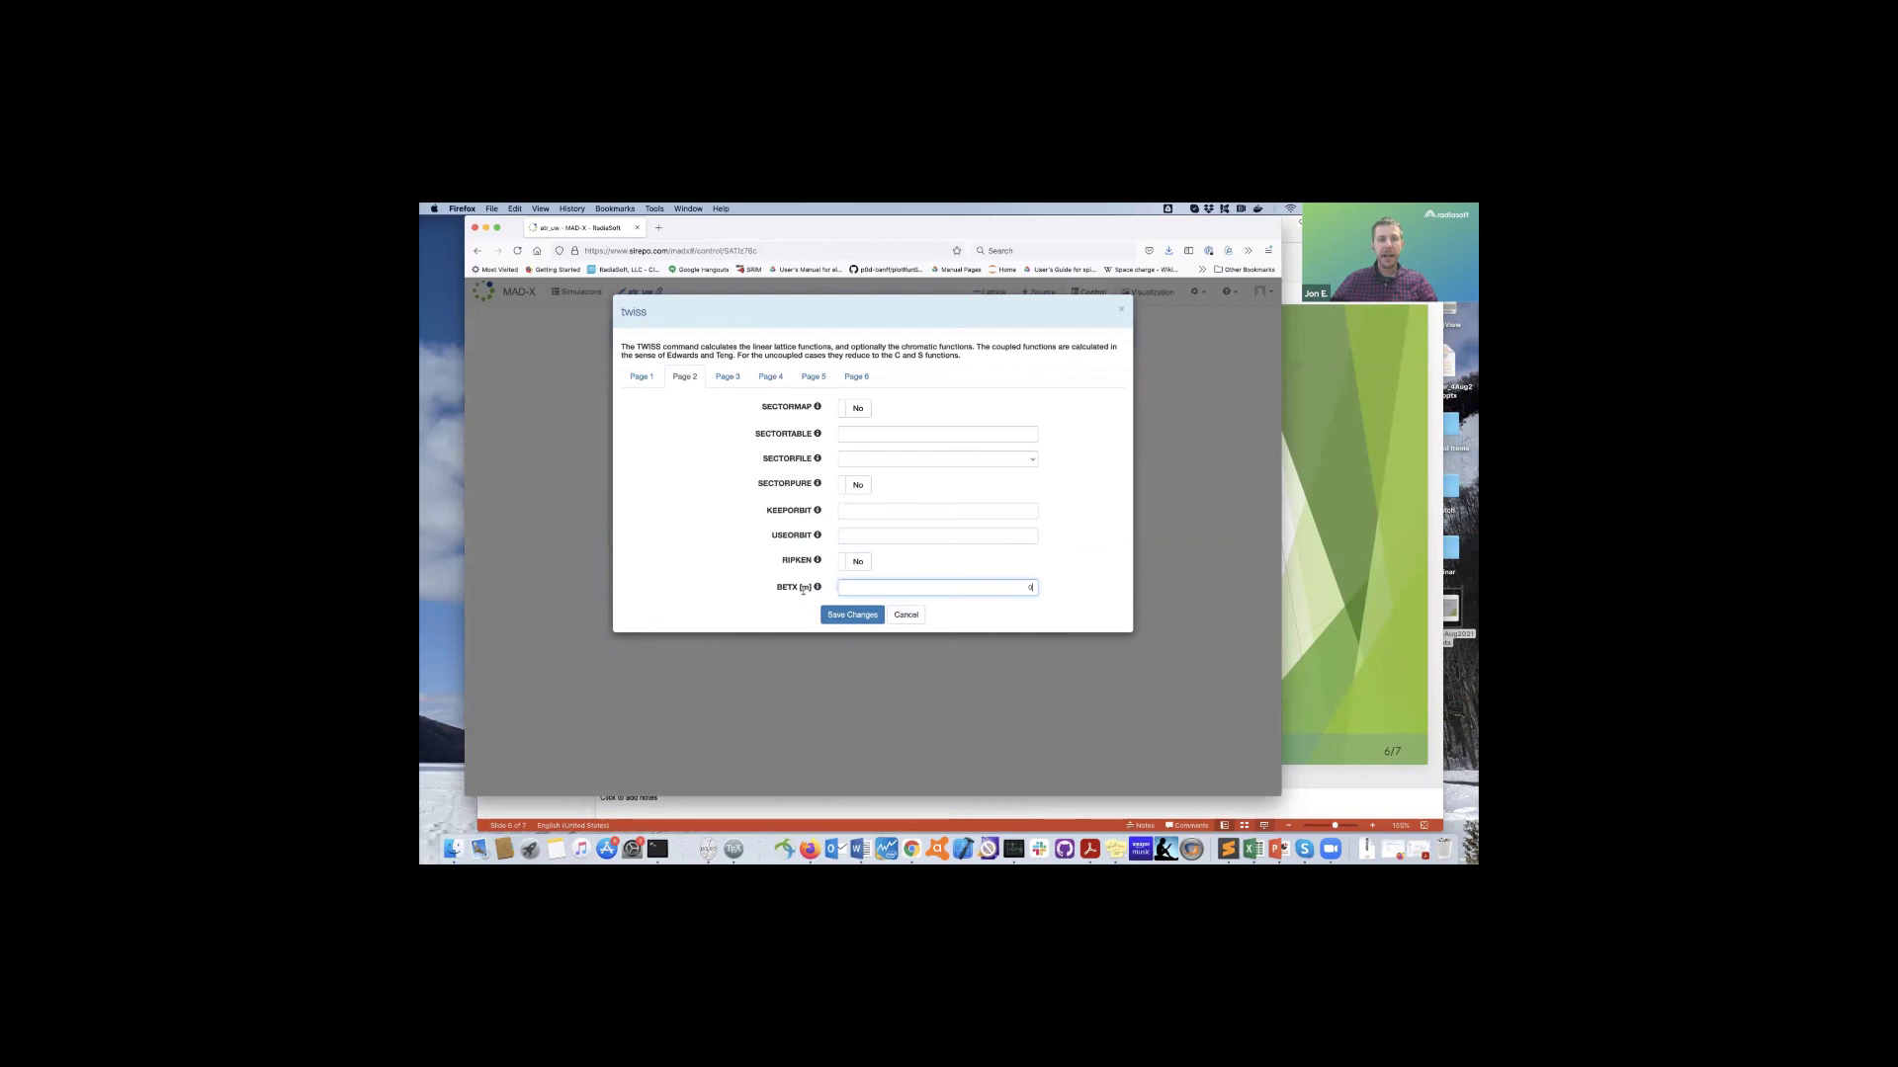
click(727, 376)
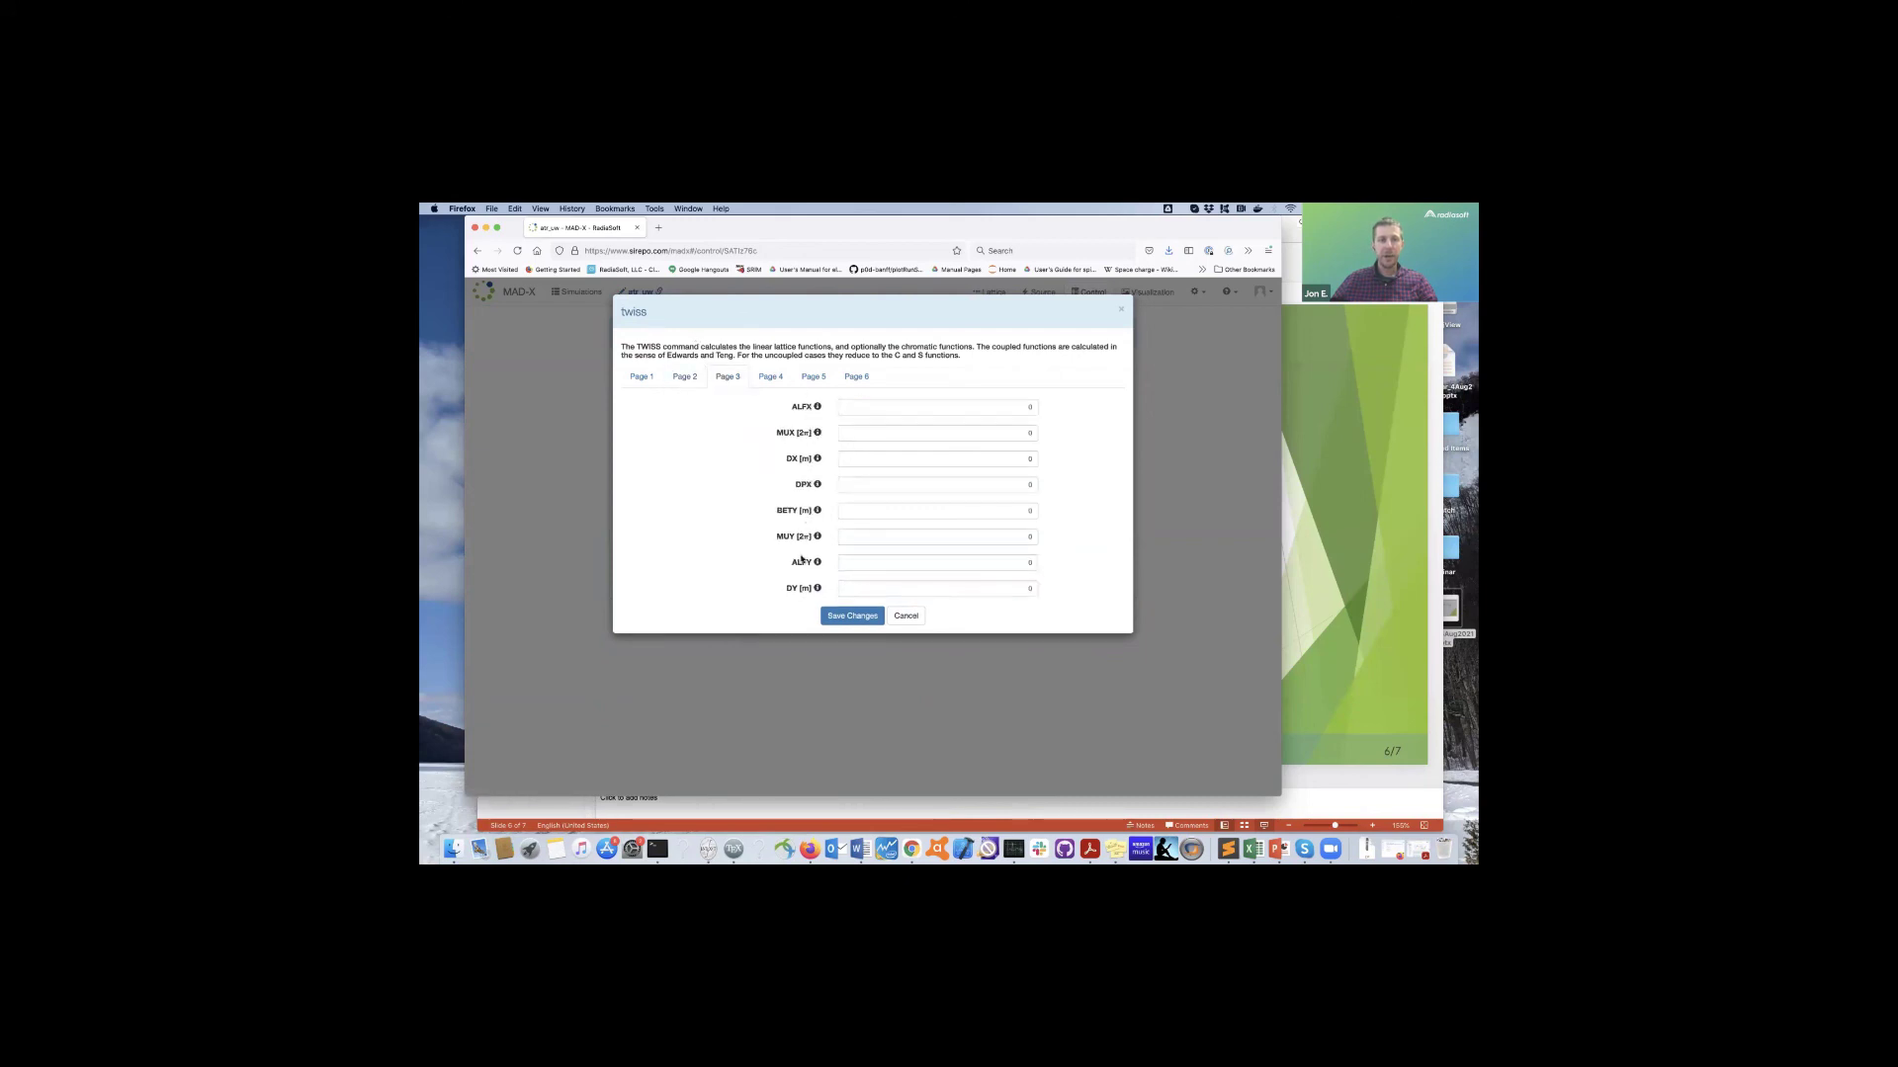
click(772, 379)
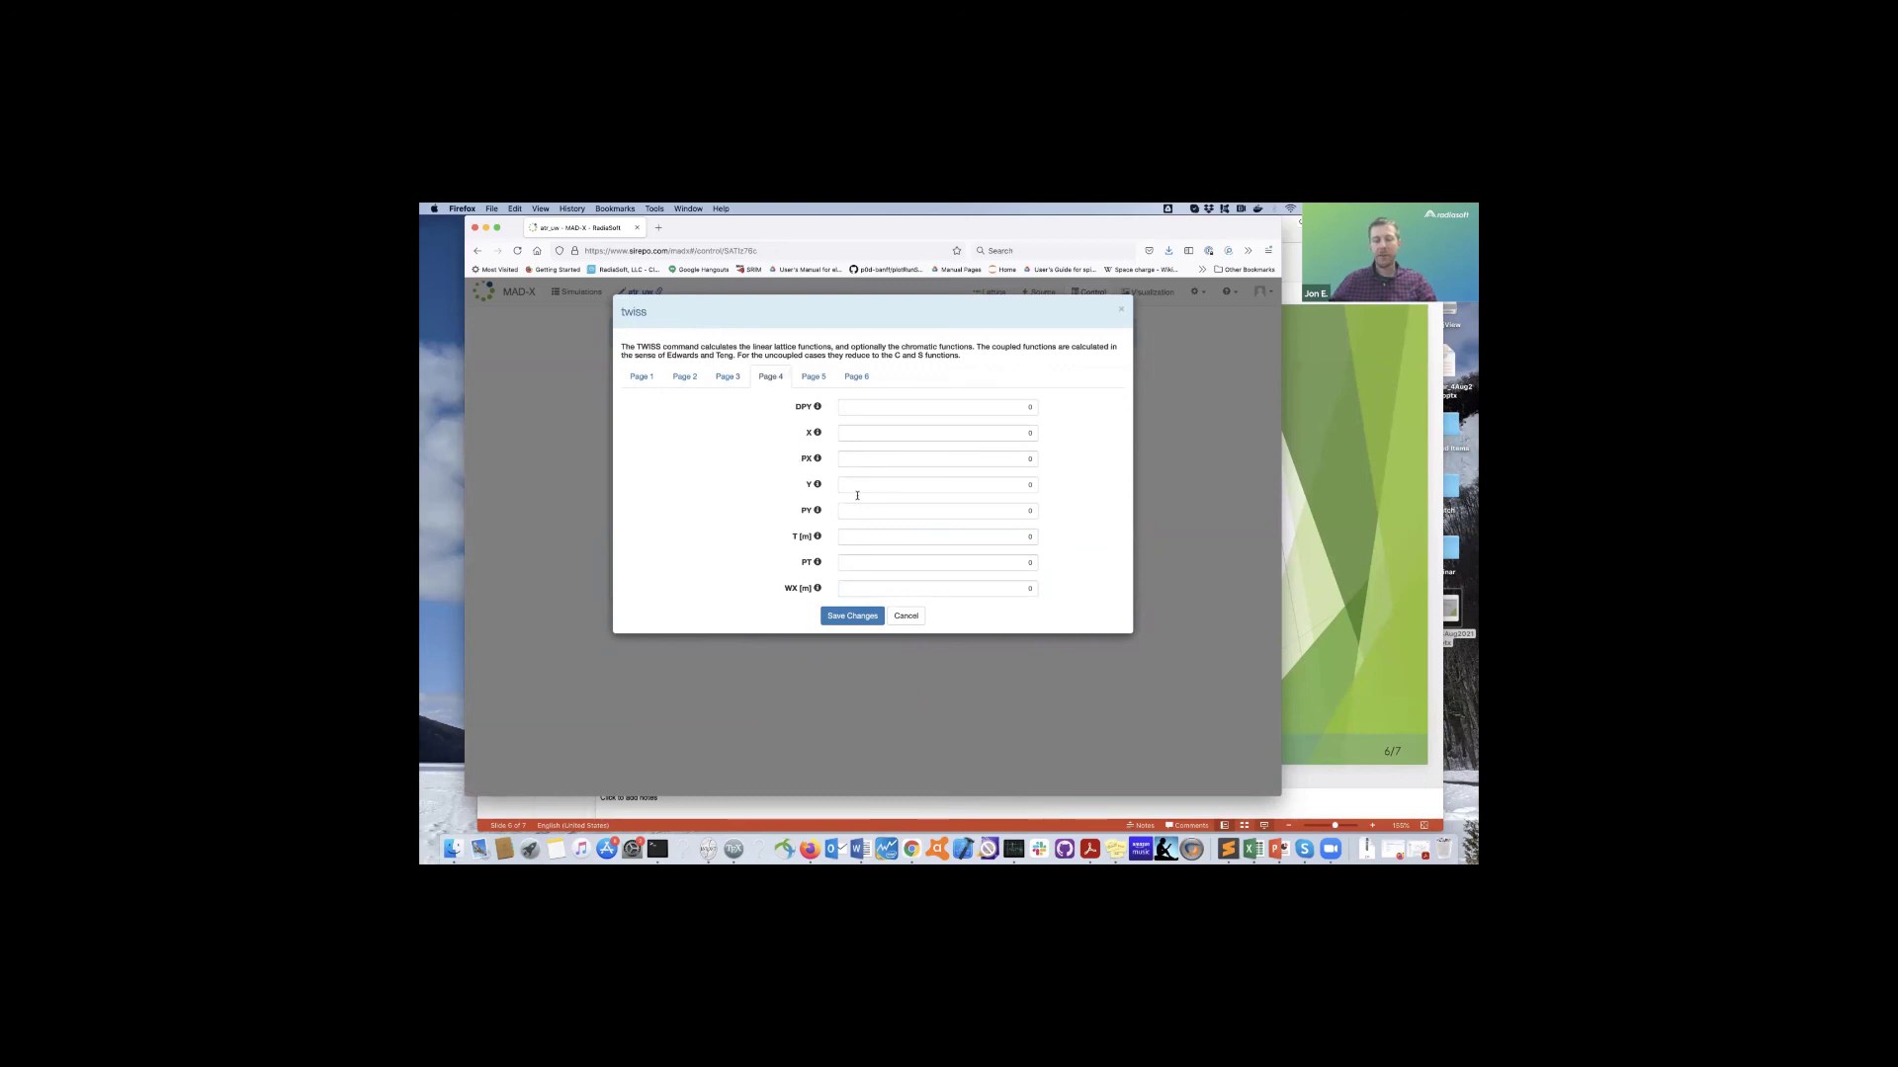
click(906, 616)
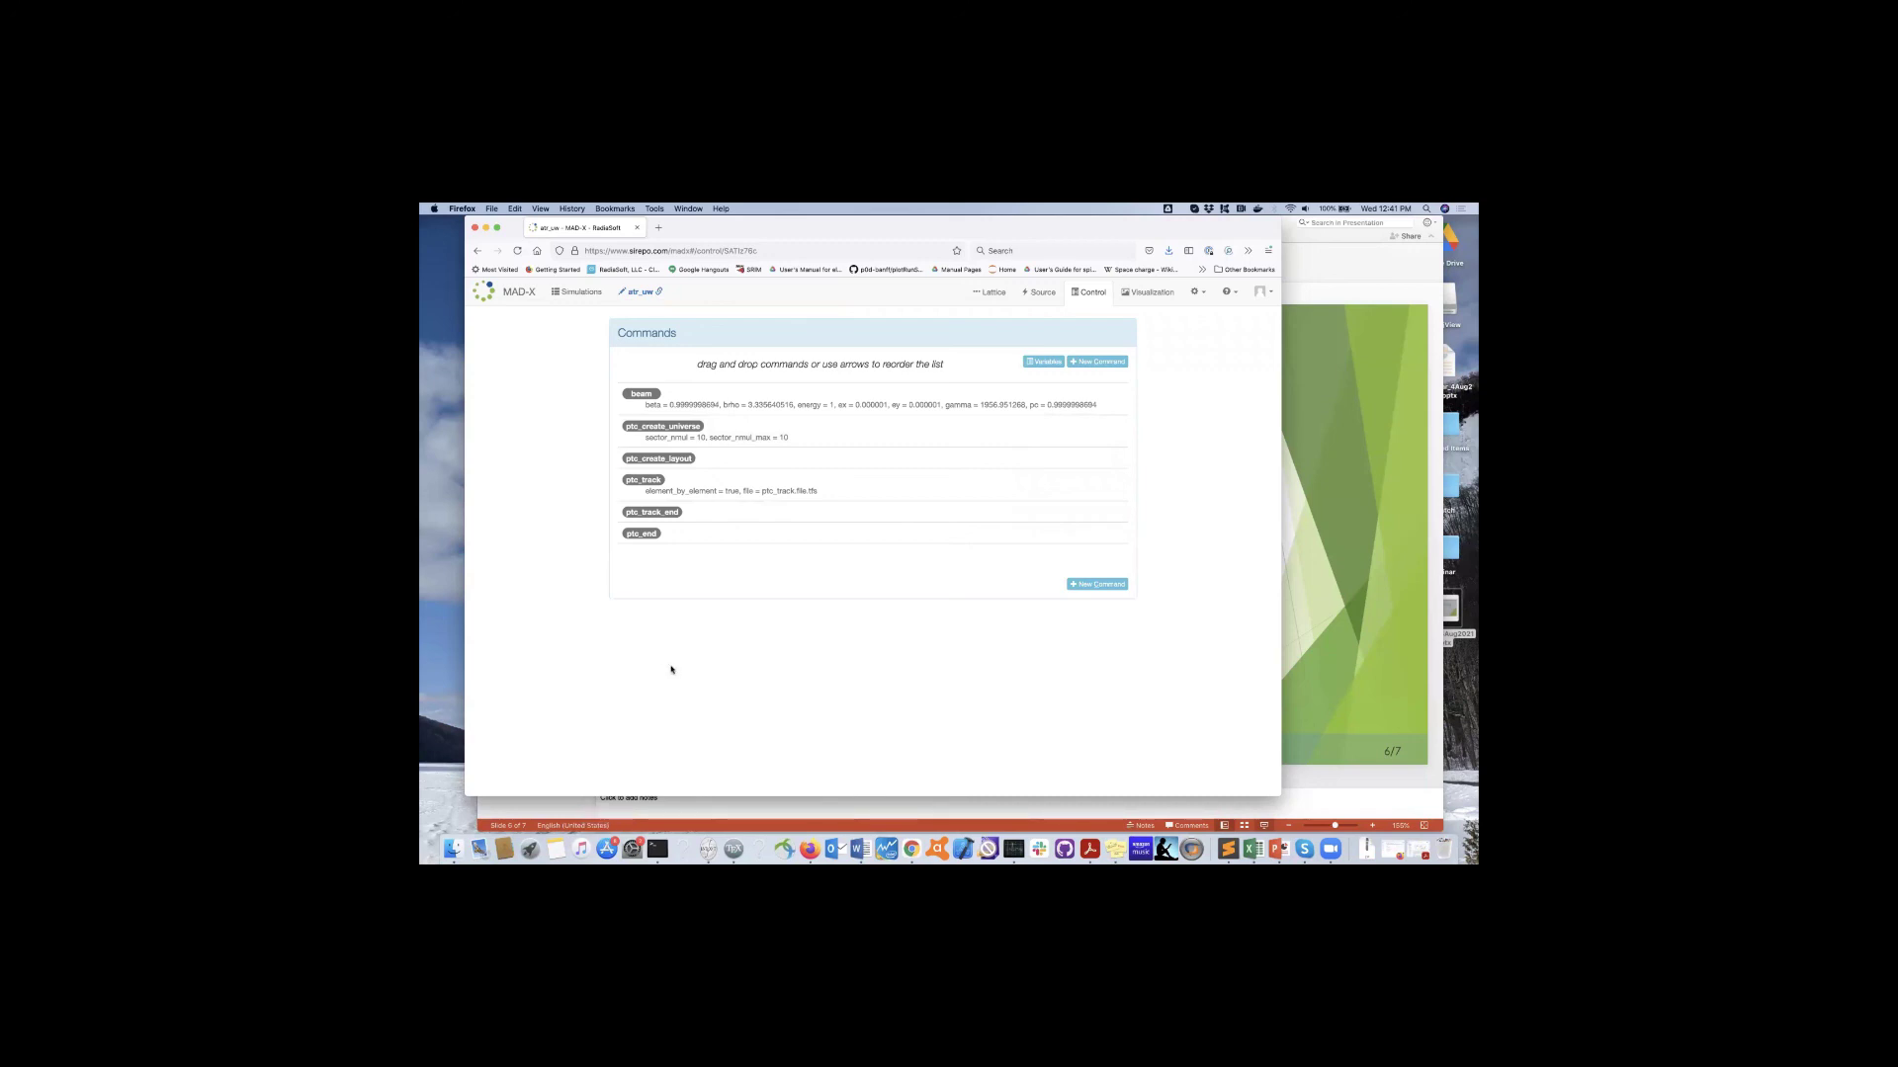
Open the ring example from the Webinar folder and show the browser in full screen.
click(566, 294)
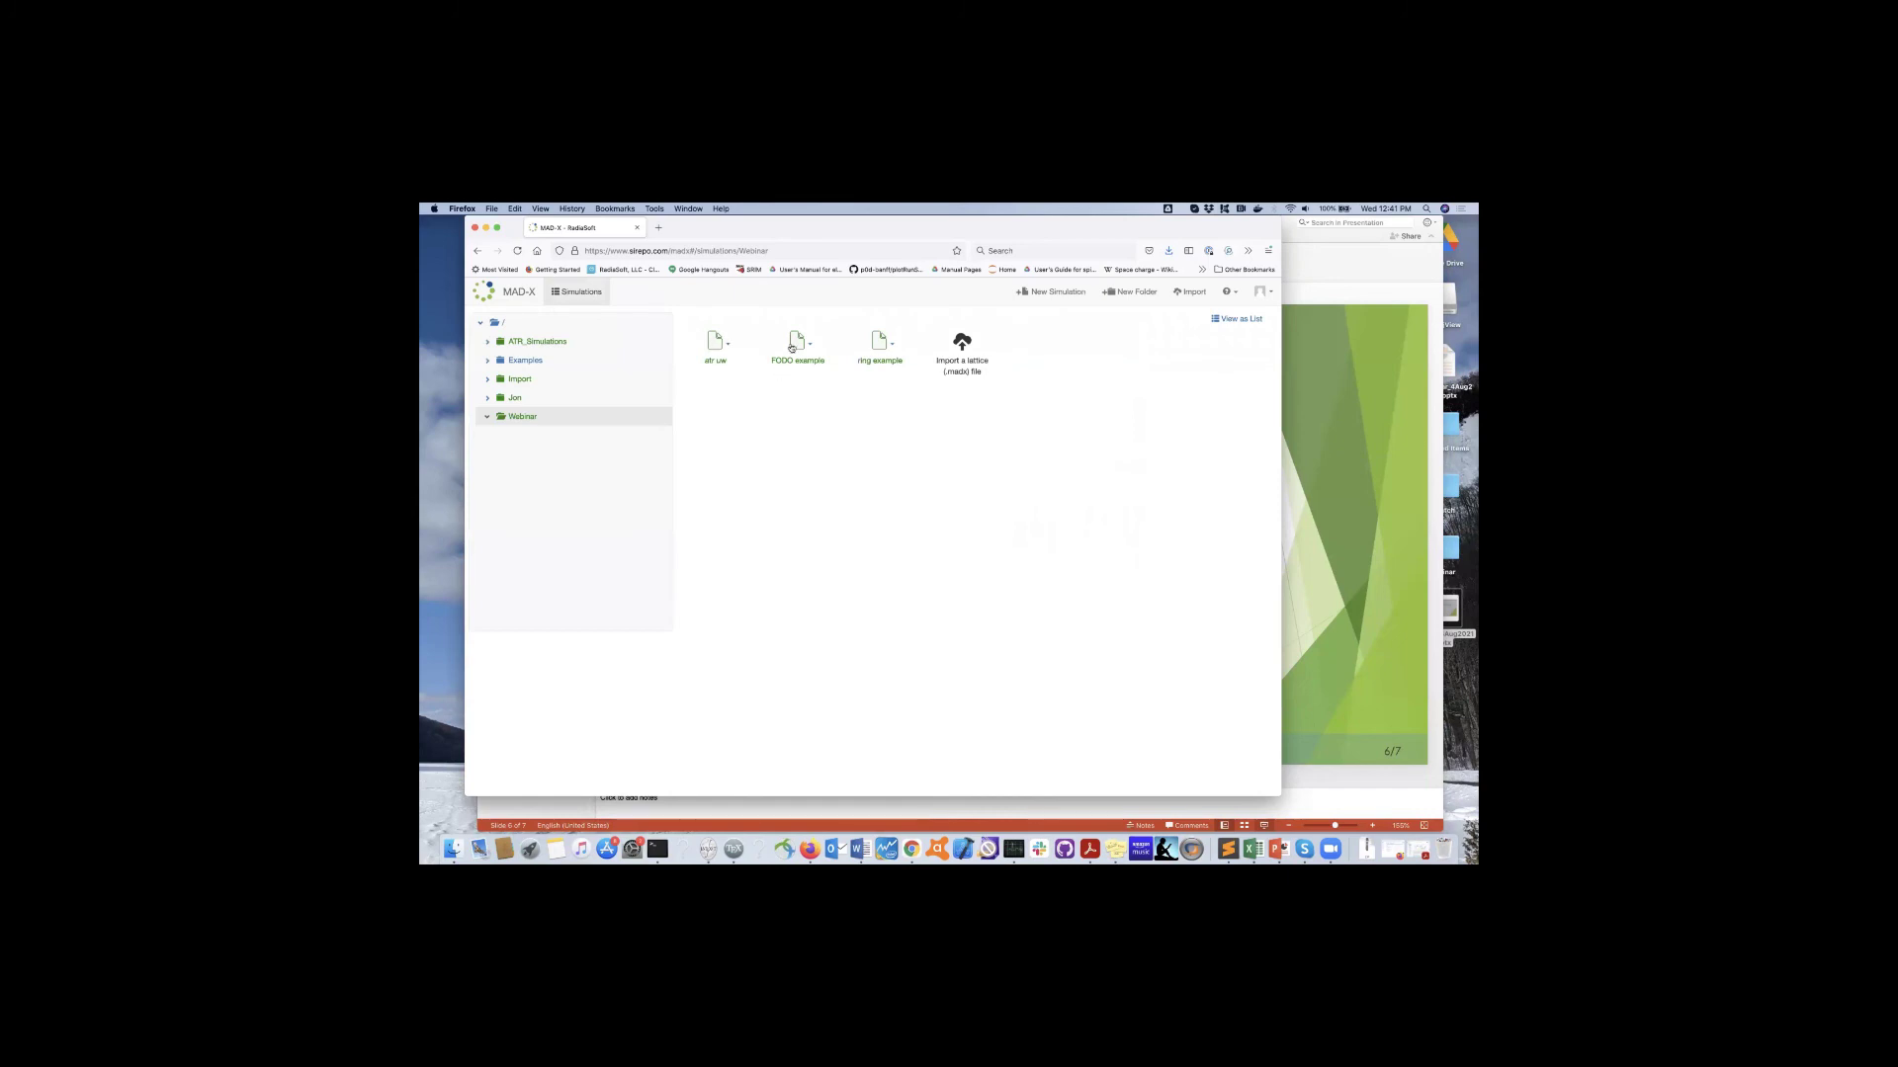
click(880, 343)
click(878, 381)
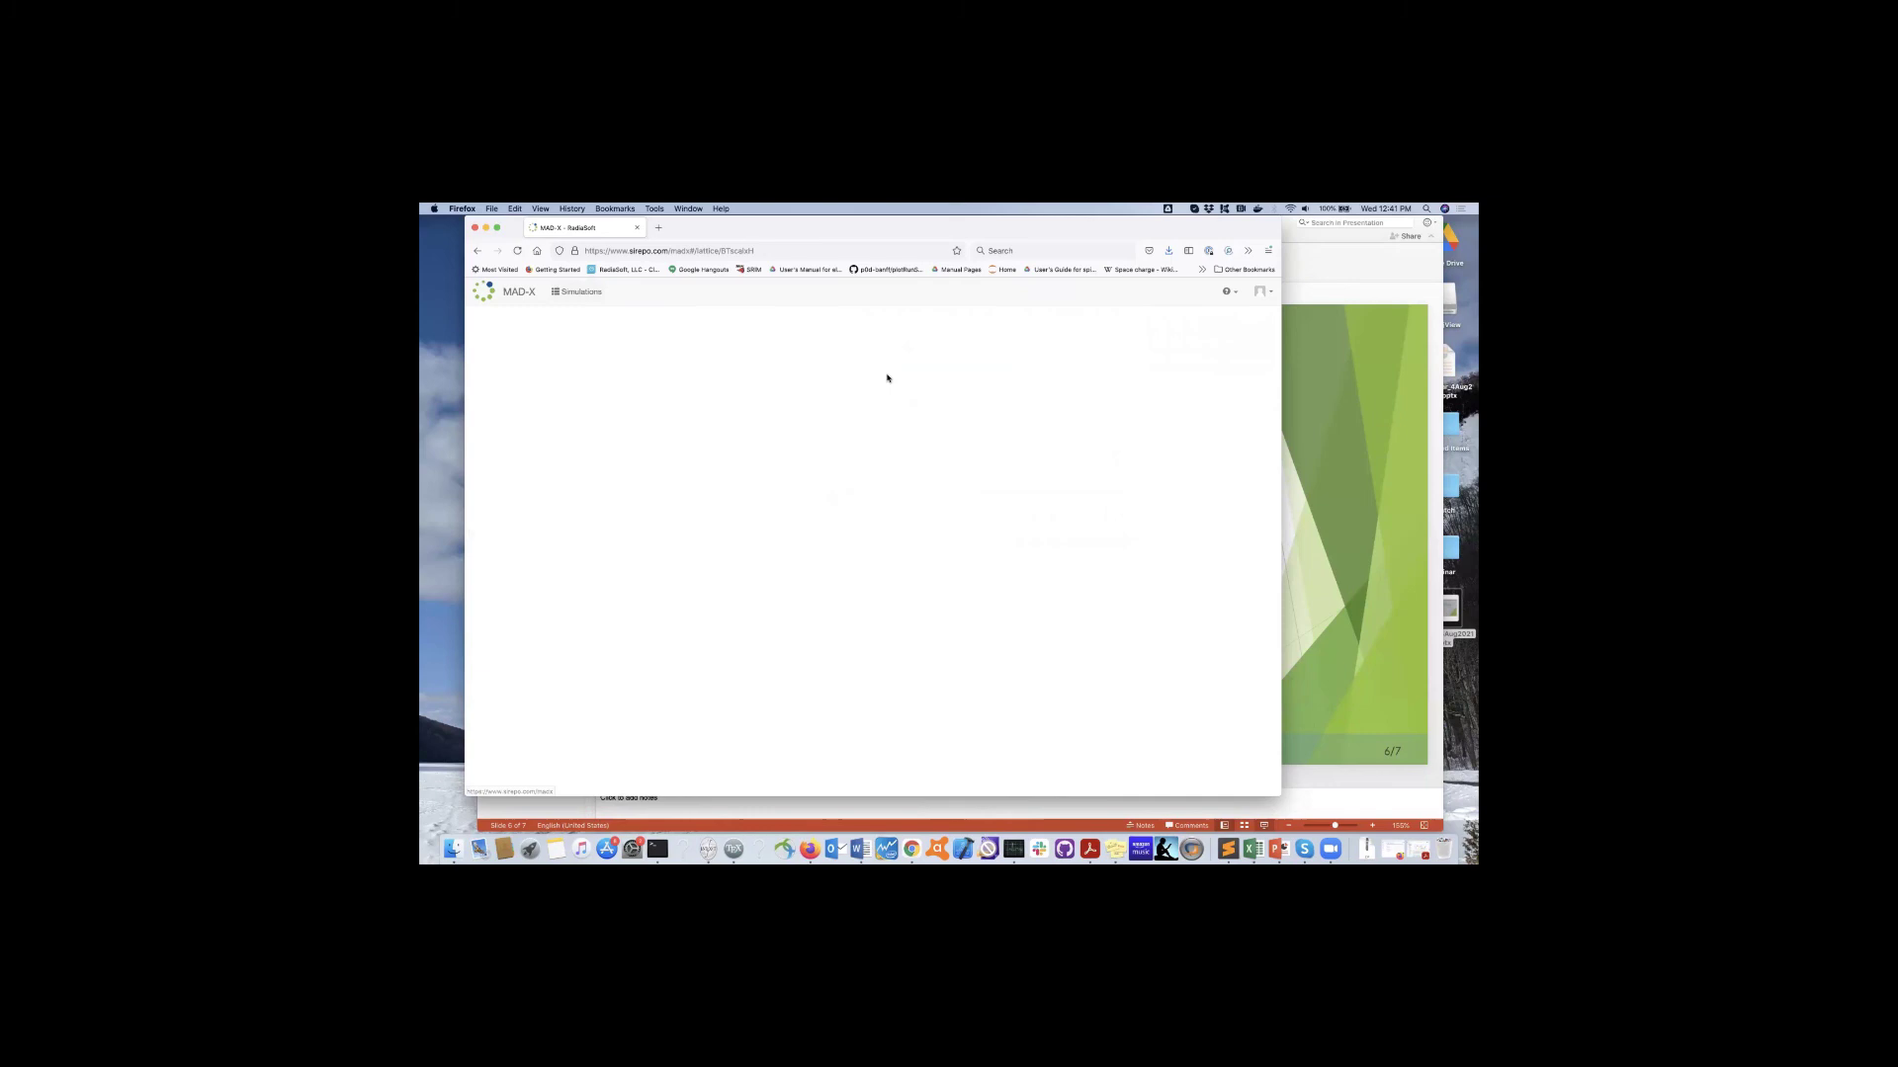
click(495, 229)
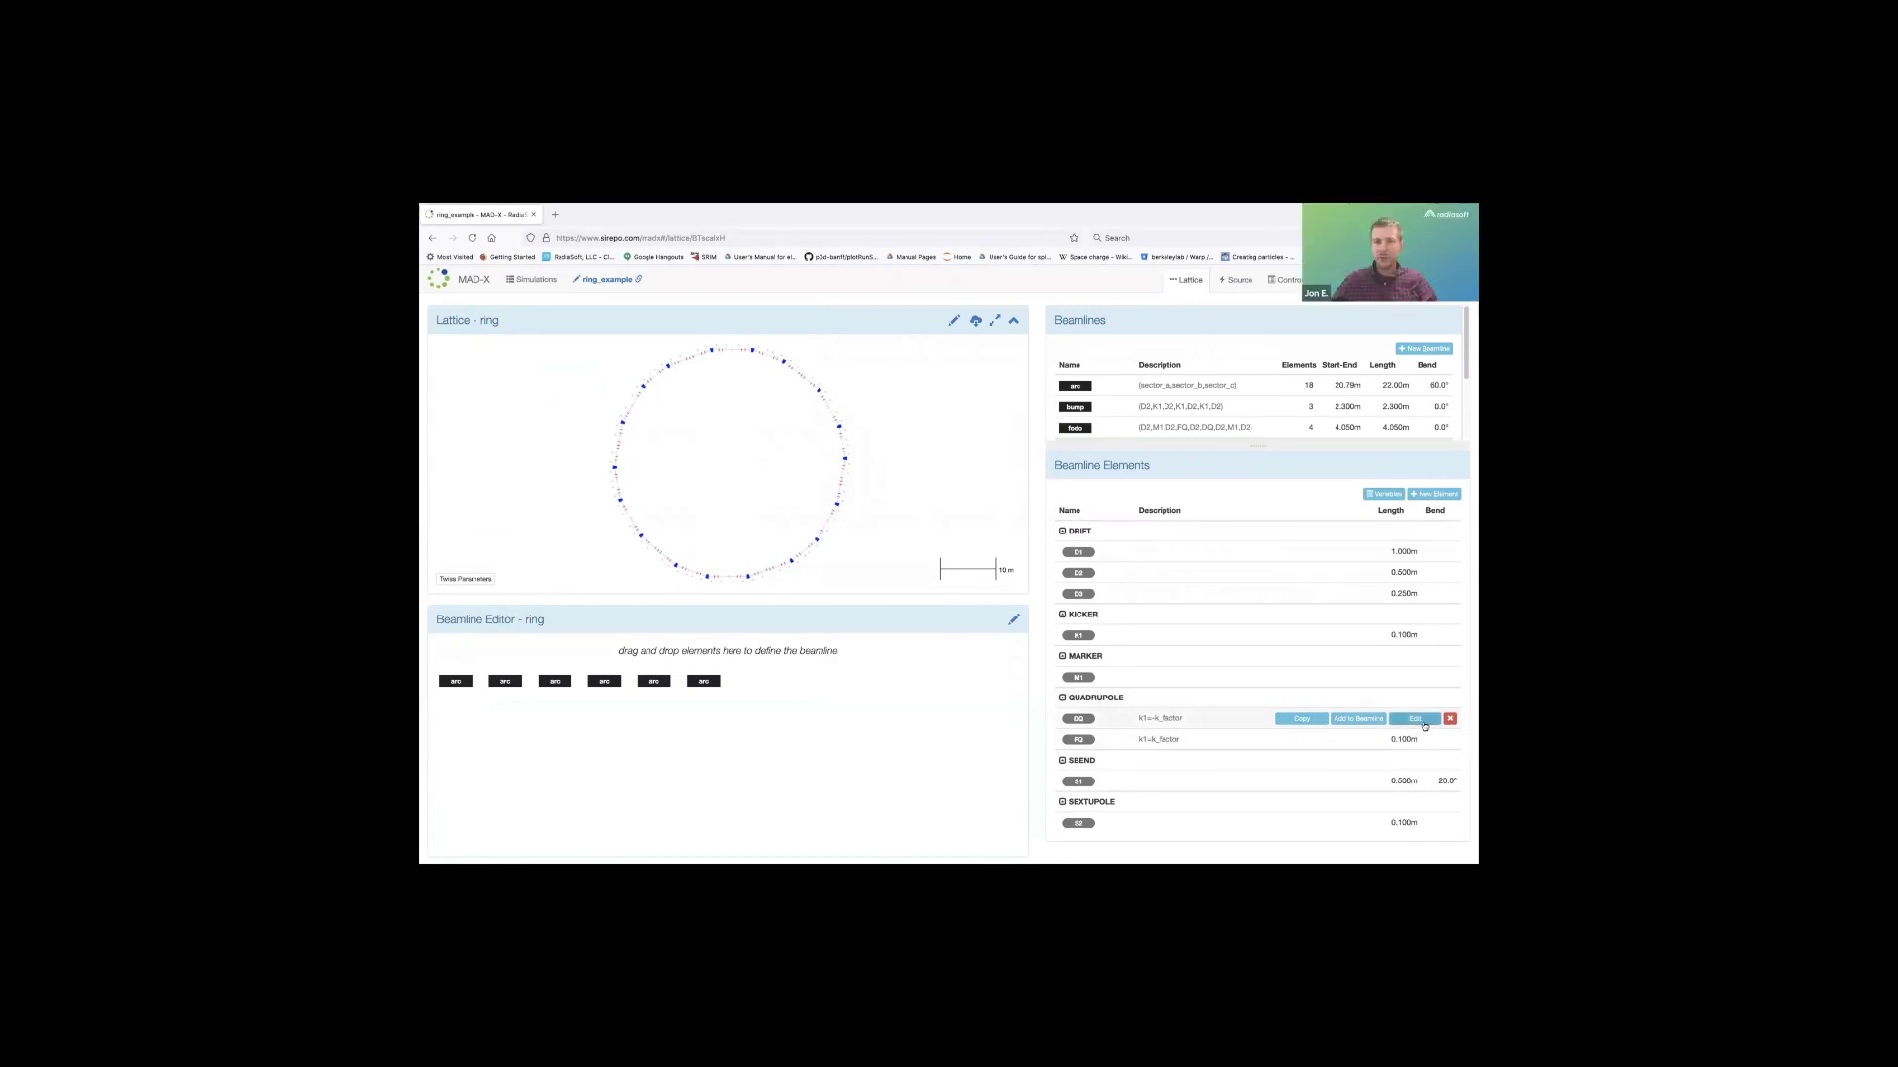
Set the K1 strength of the ring's DQ quadrupole to 0, save it, and calculate the ring's Twiss parameters.
click(1415, 720)
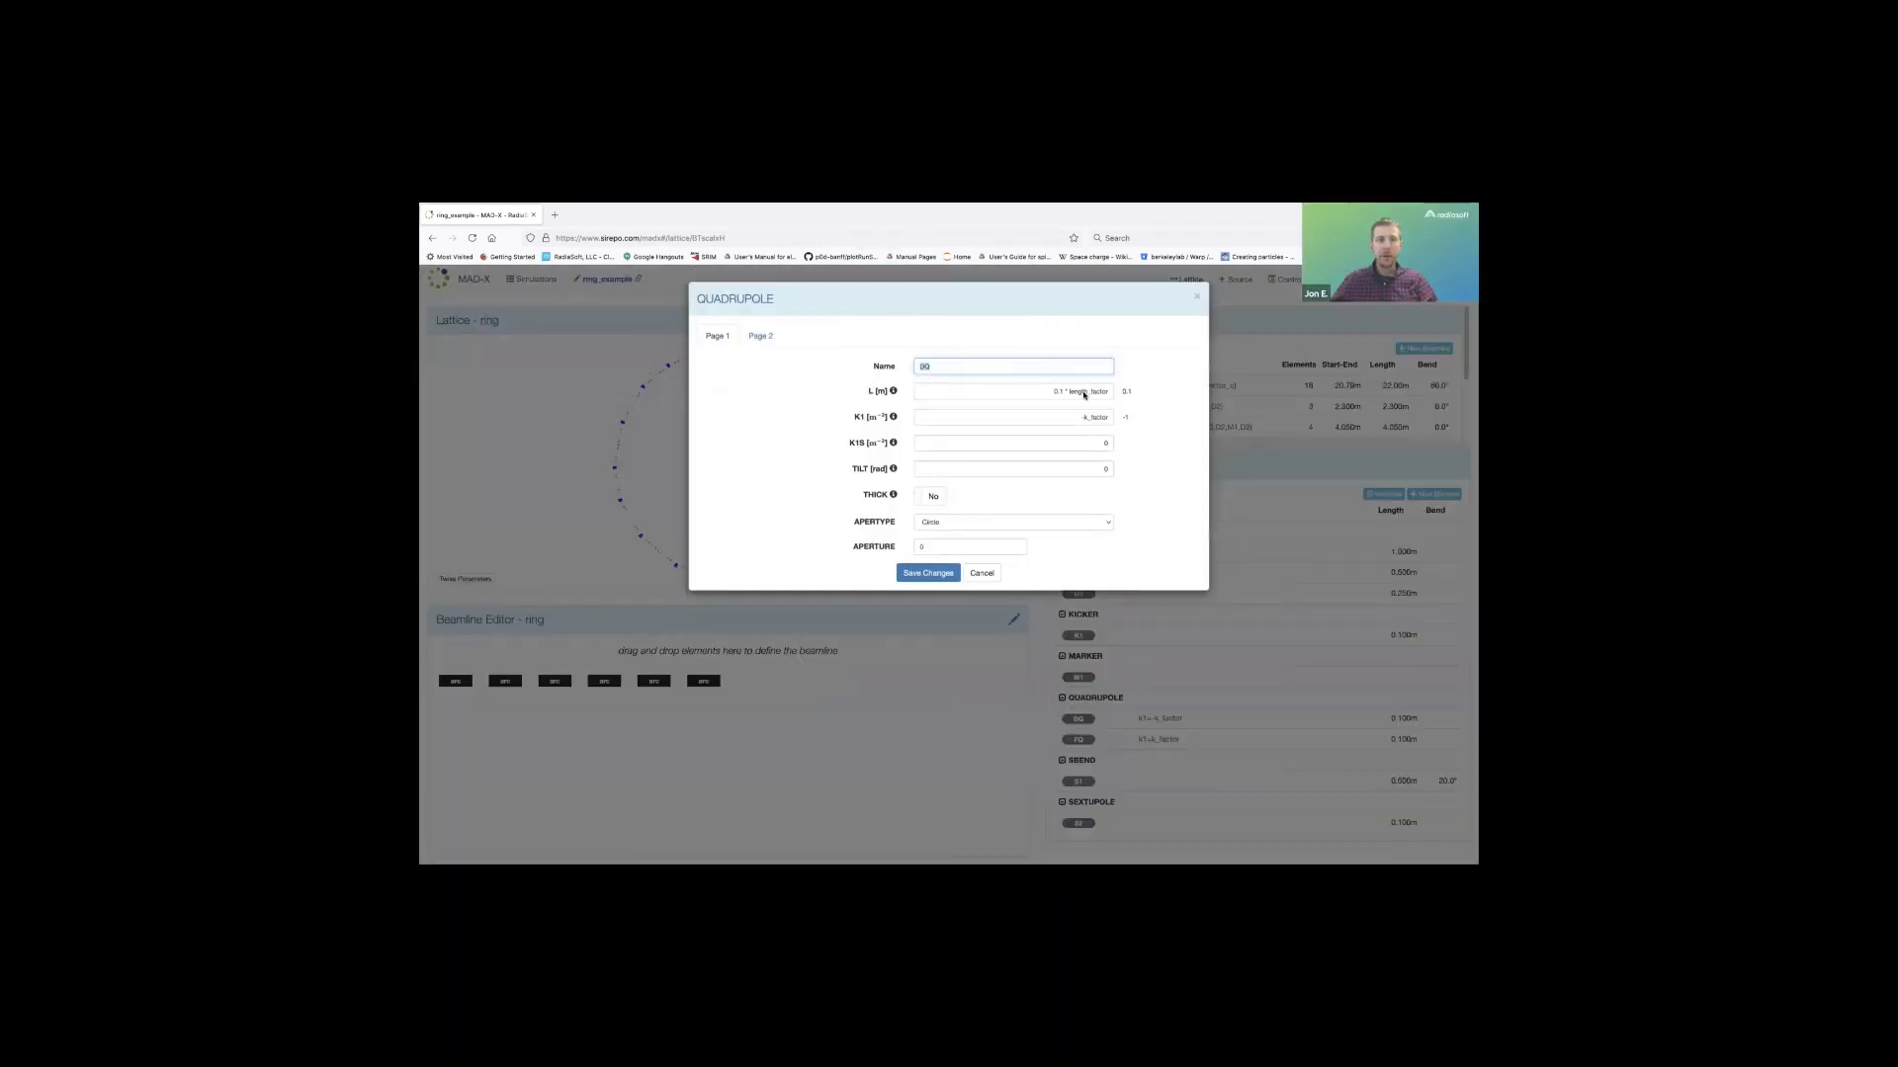
double_click(1097, 418)
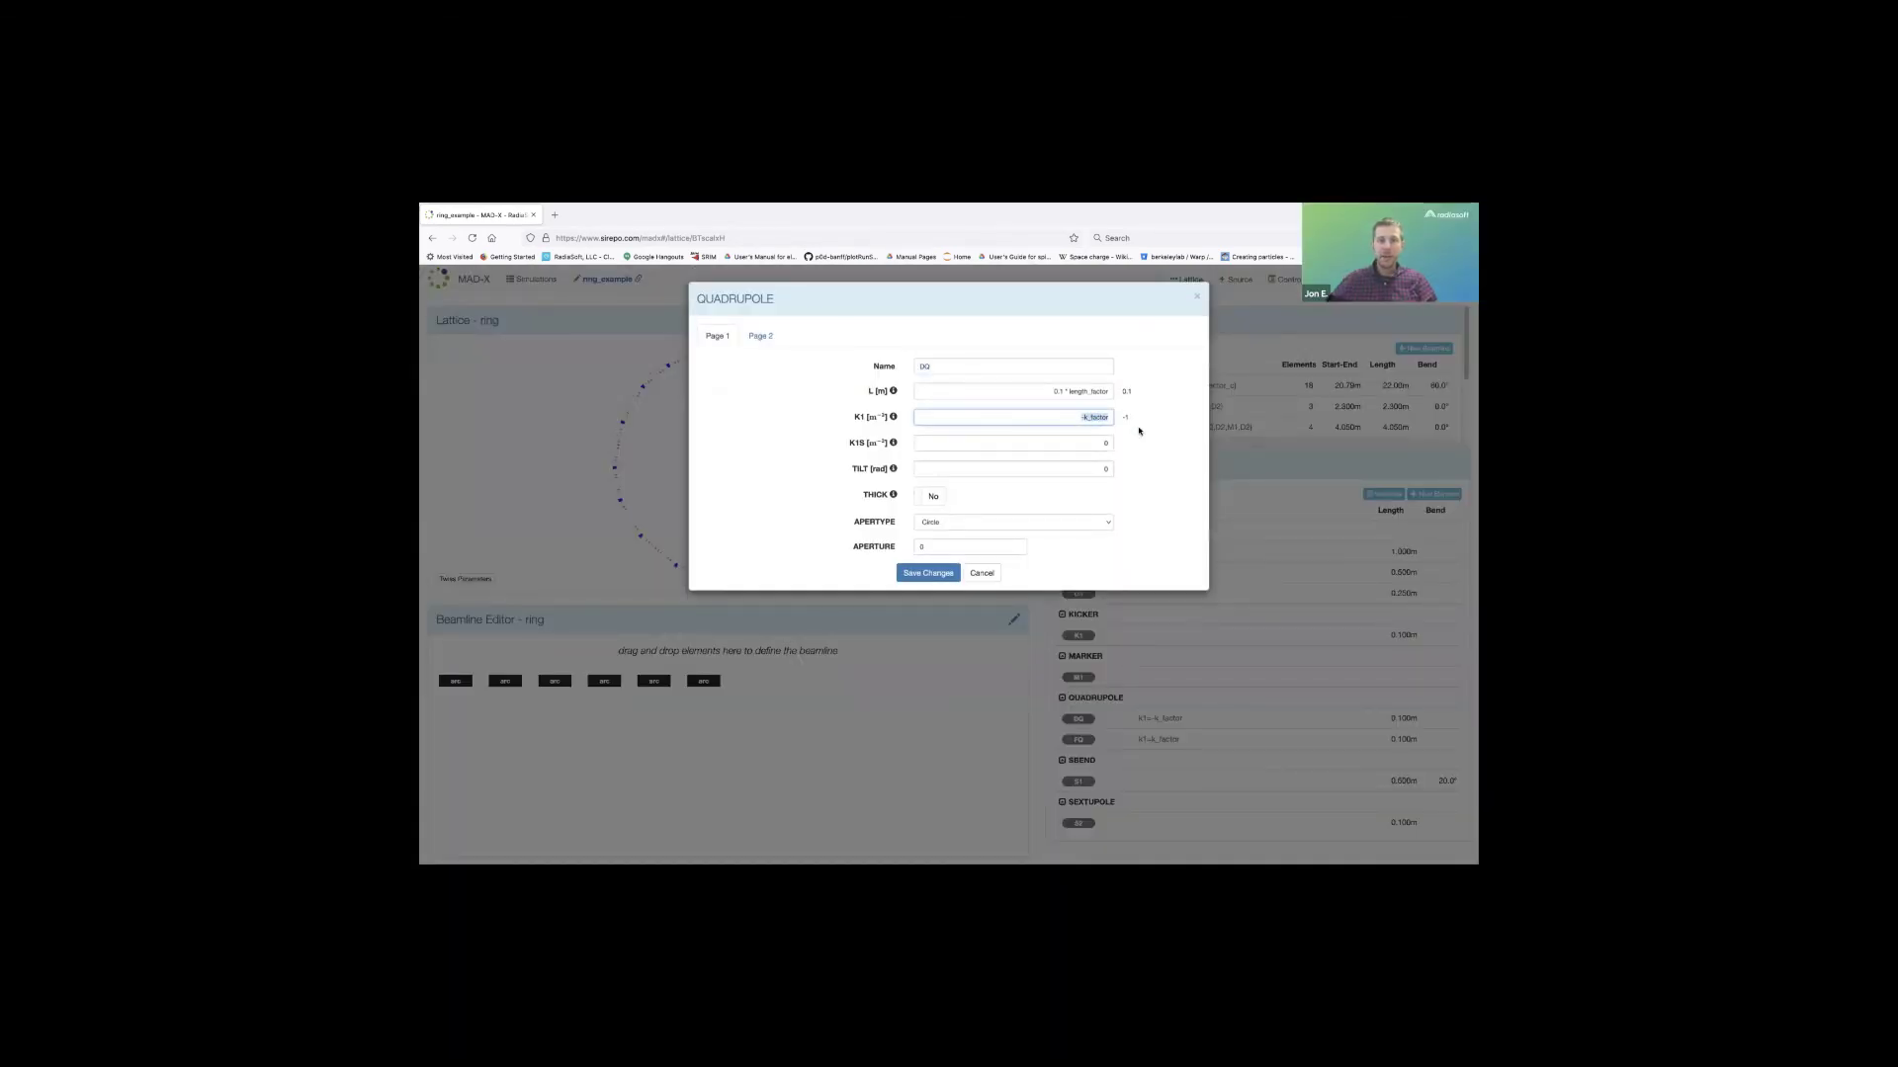
key(BackSpace)
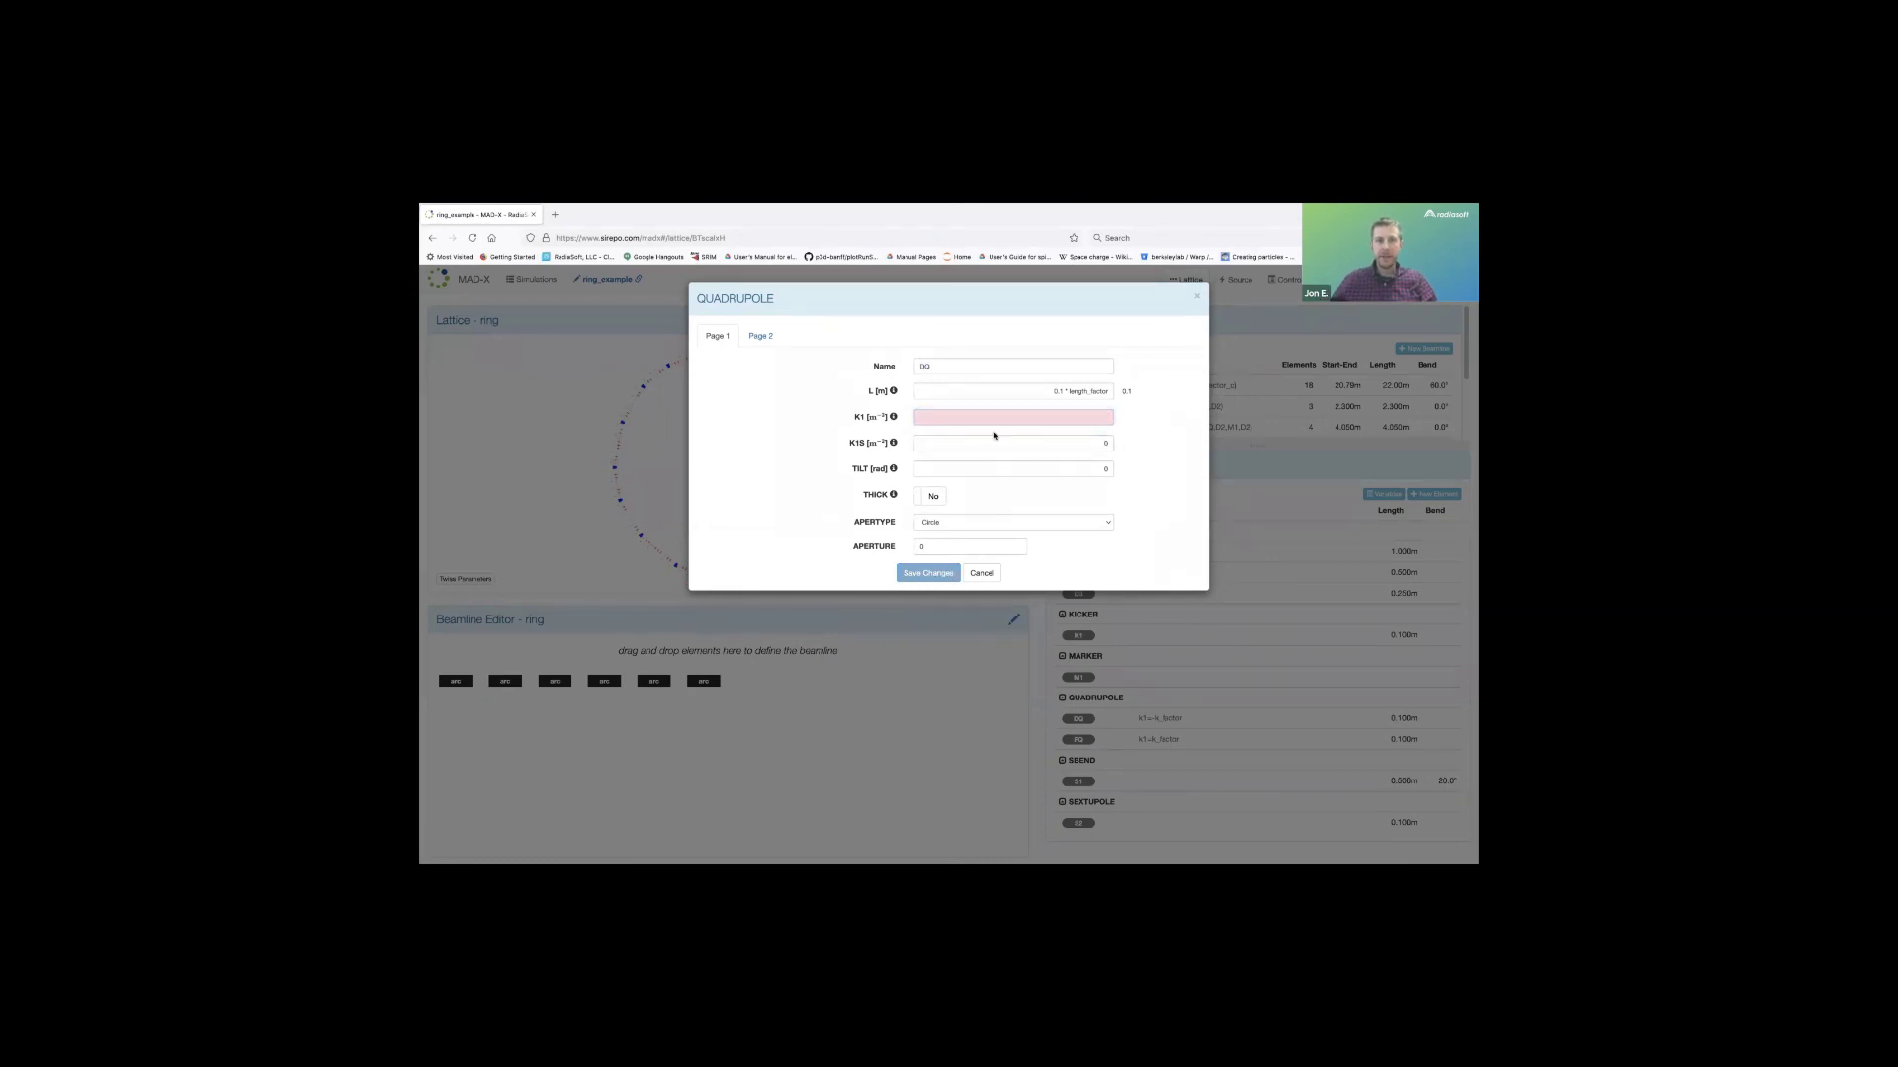
click(1040, 417)
text(0)
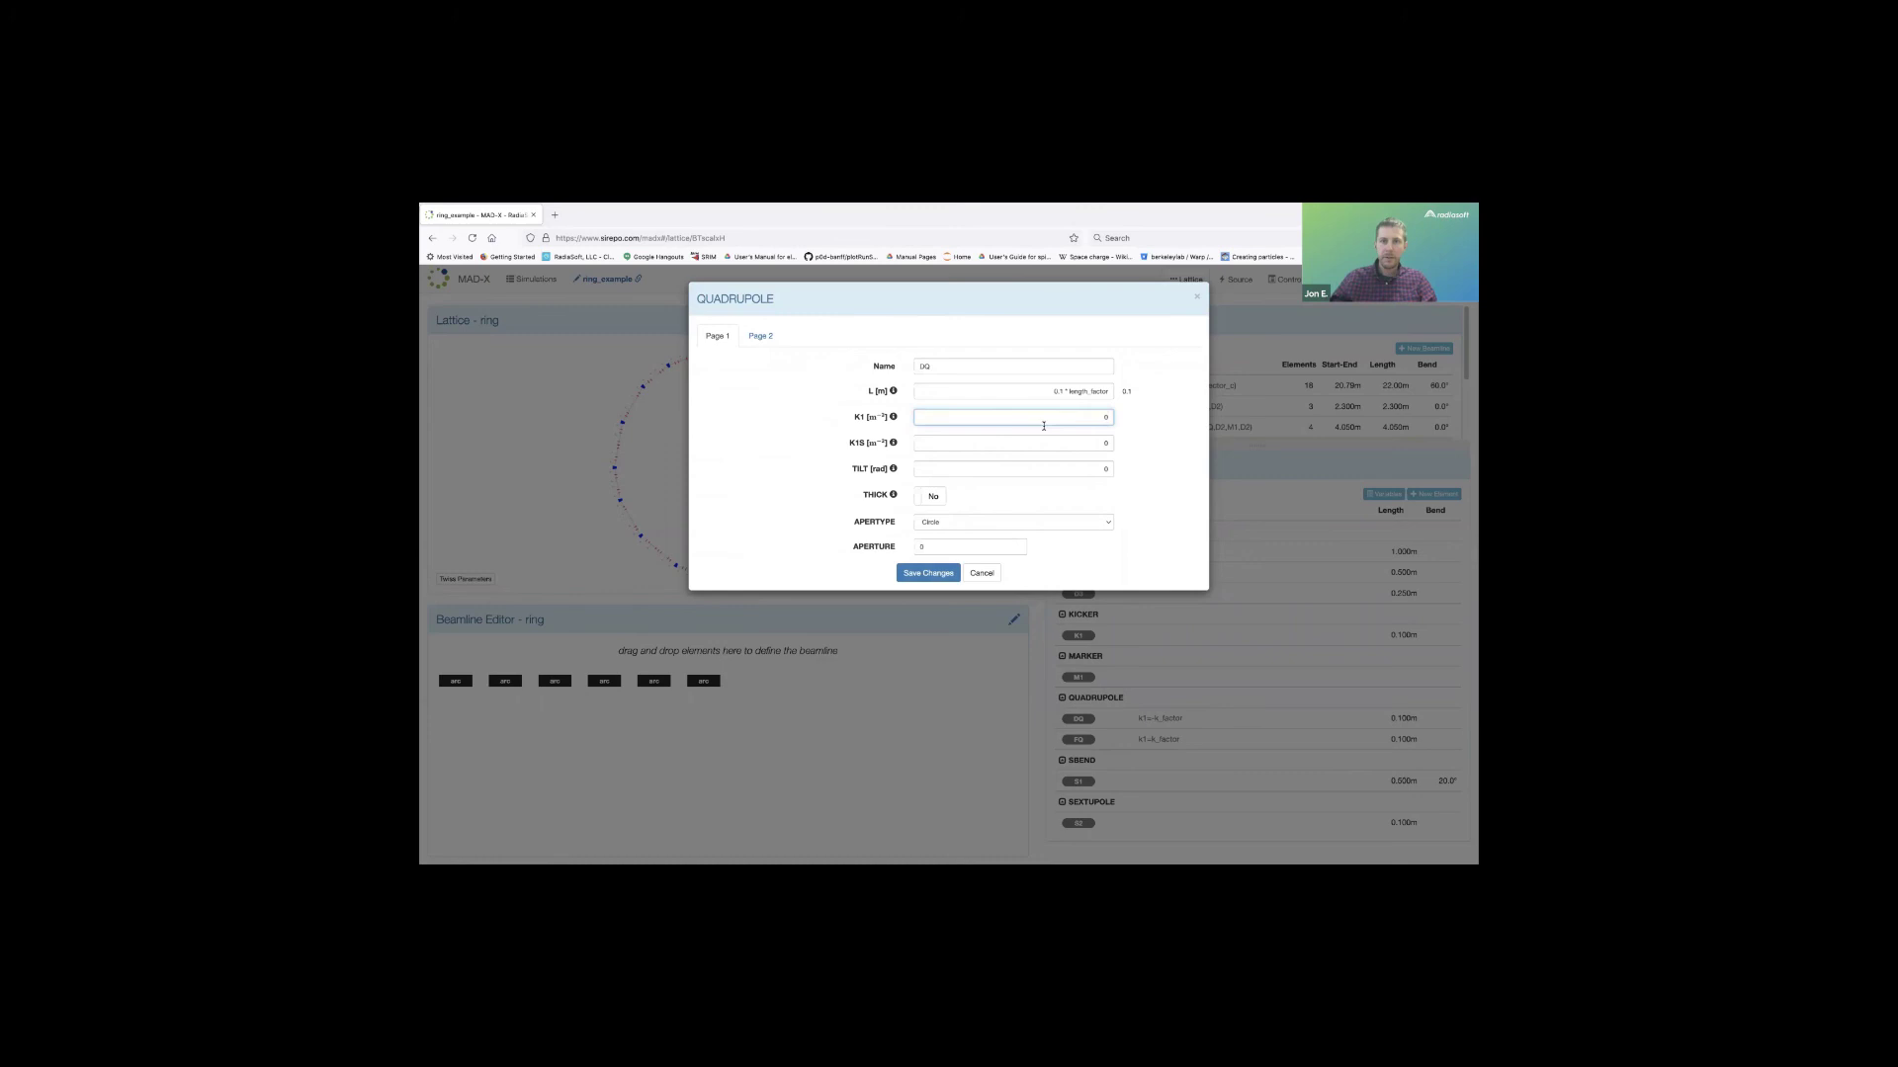
click(928, 573)
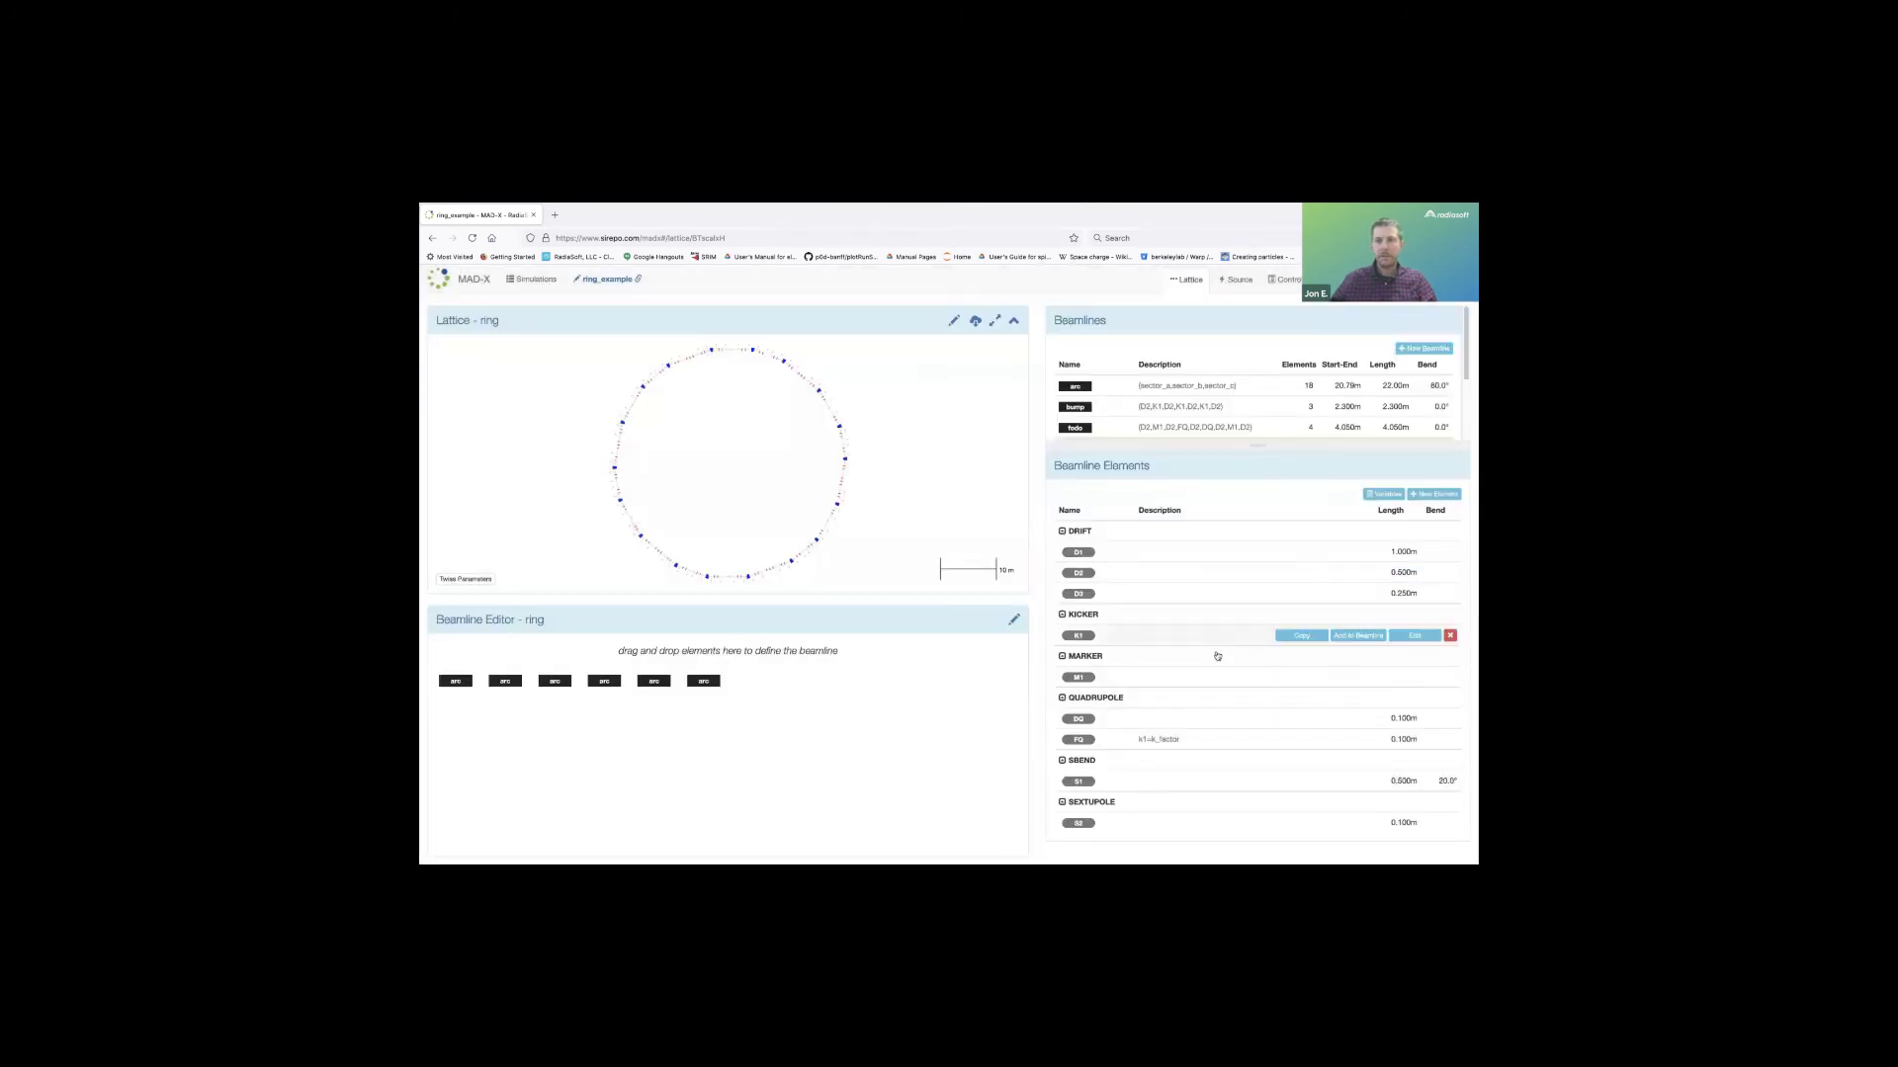
click(467, 580)
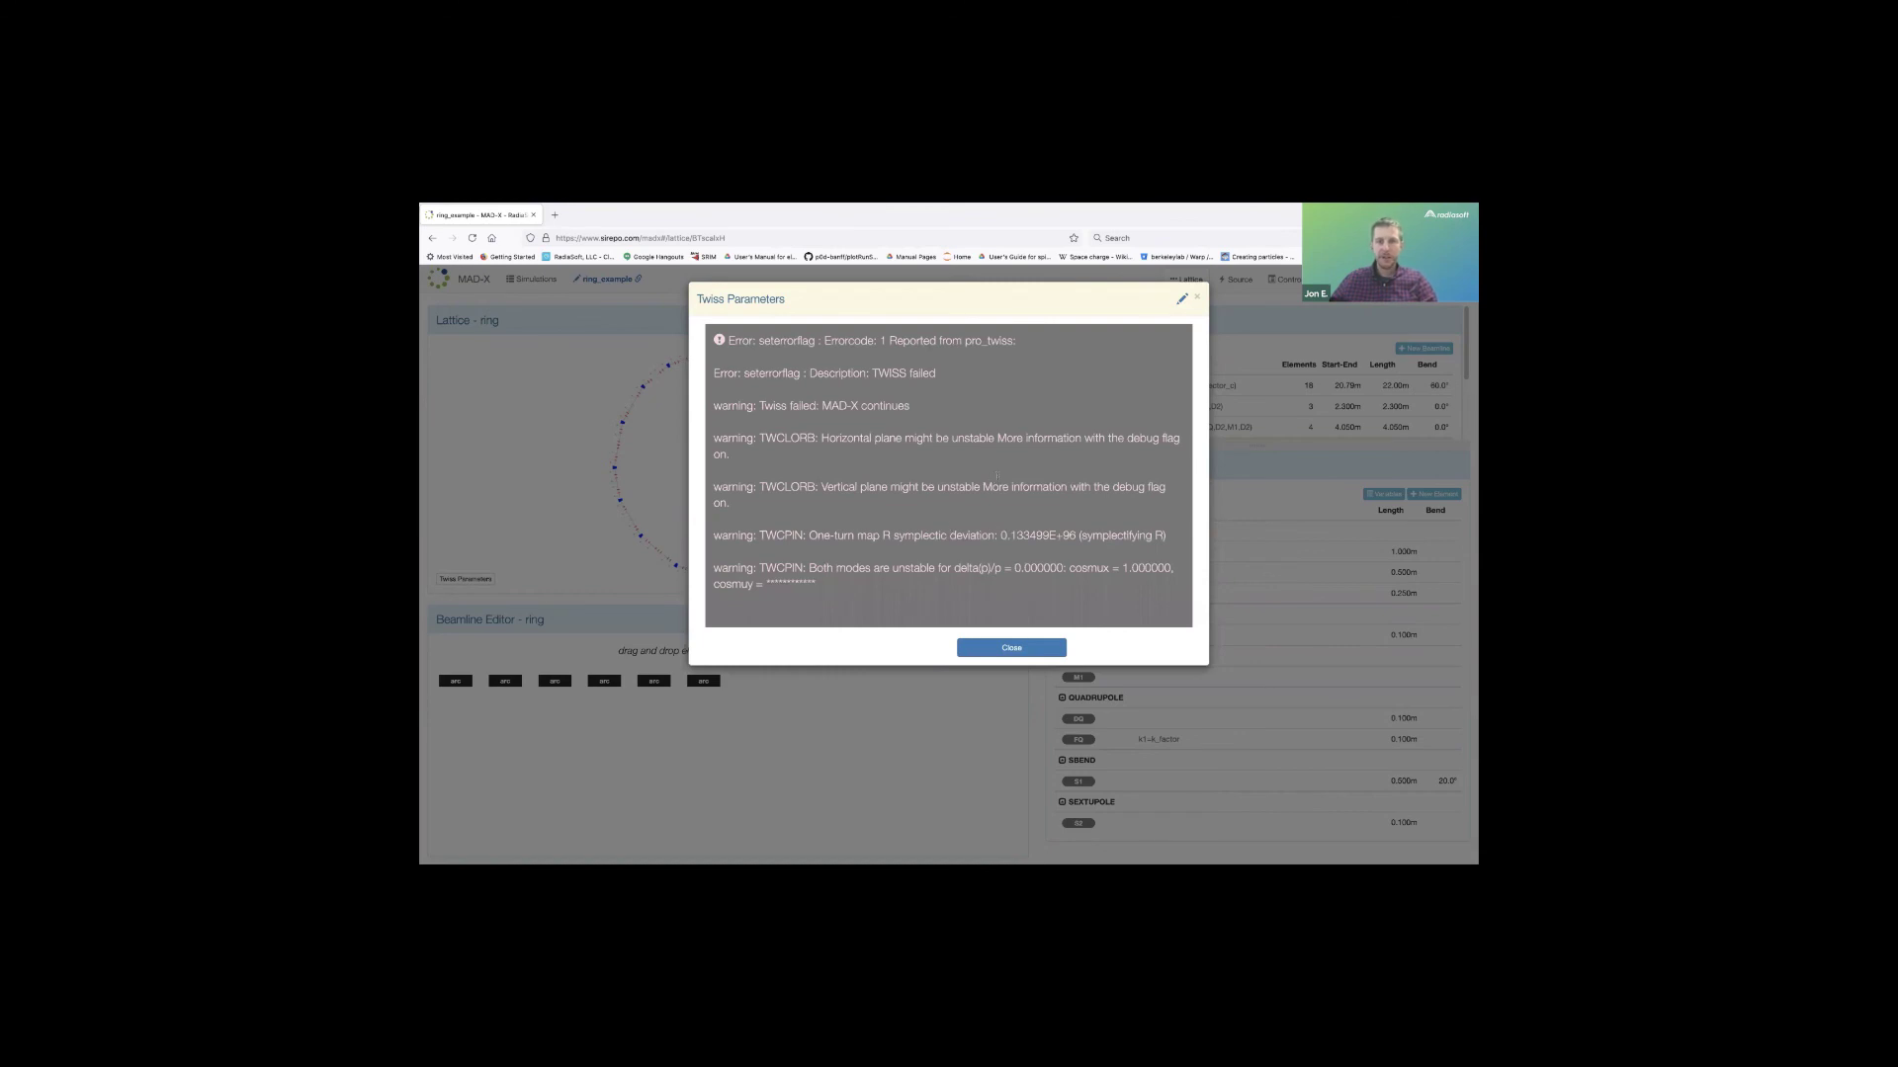
click(1197, 300)
Return to the simulations list and open the FODO example from the Webinar folder.
click(533, 279)
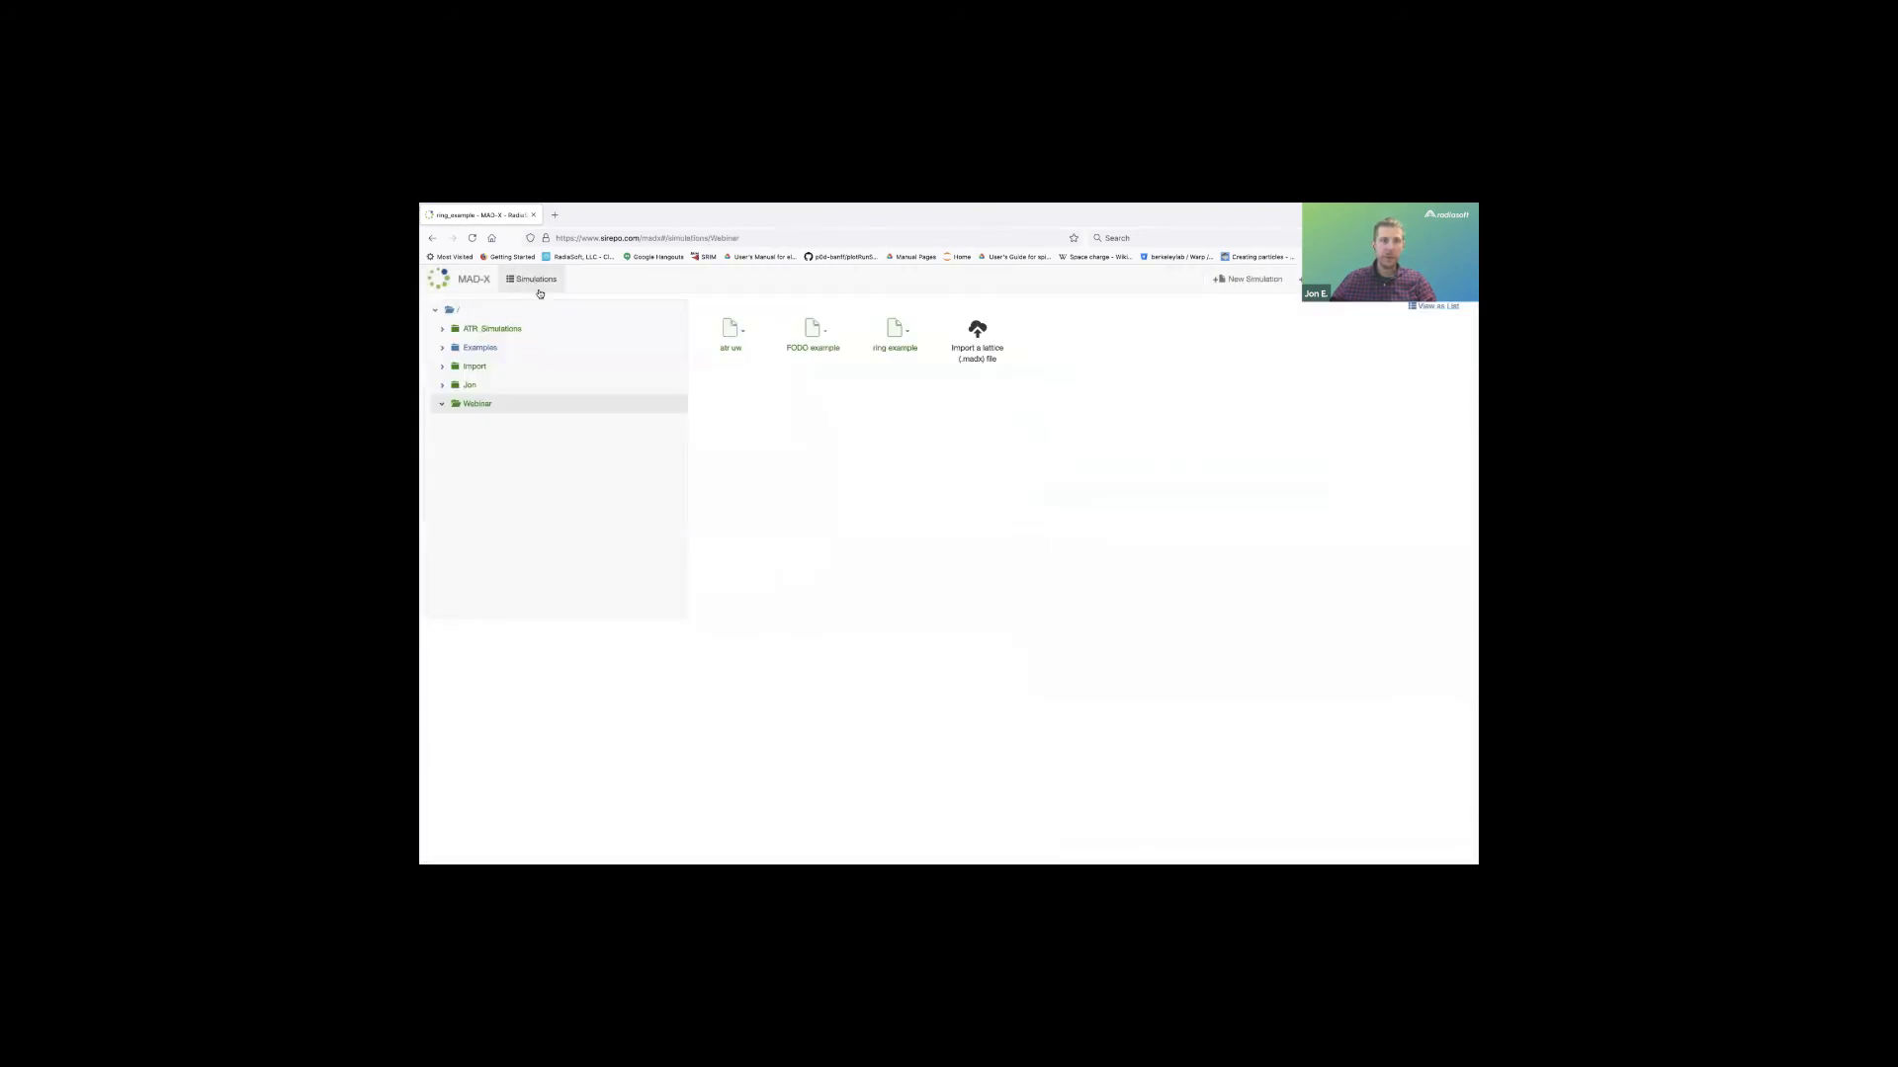
click(821, 330)
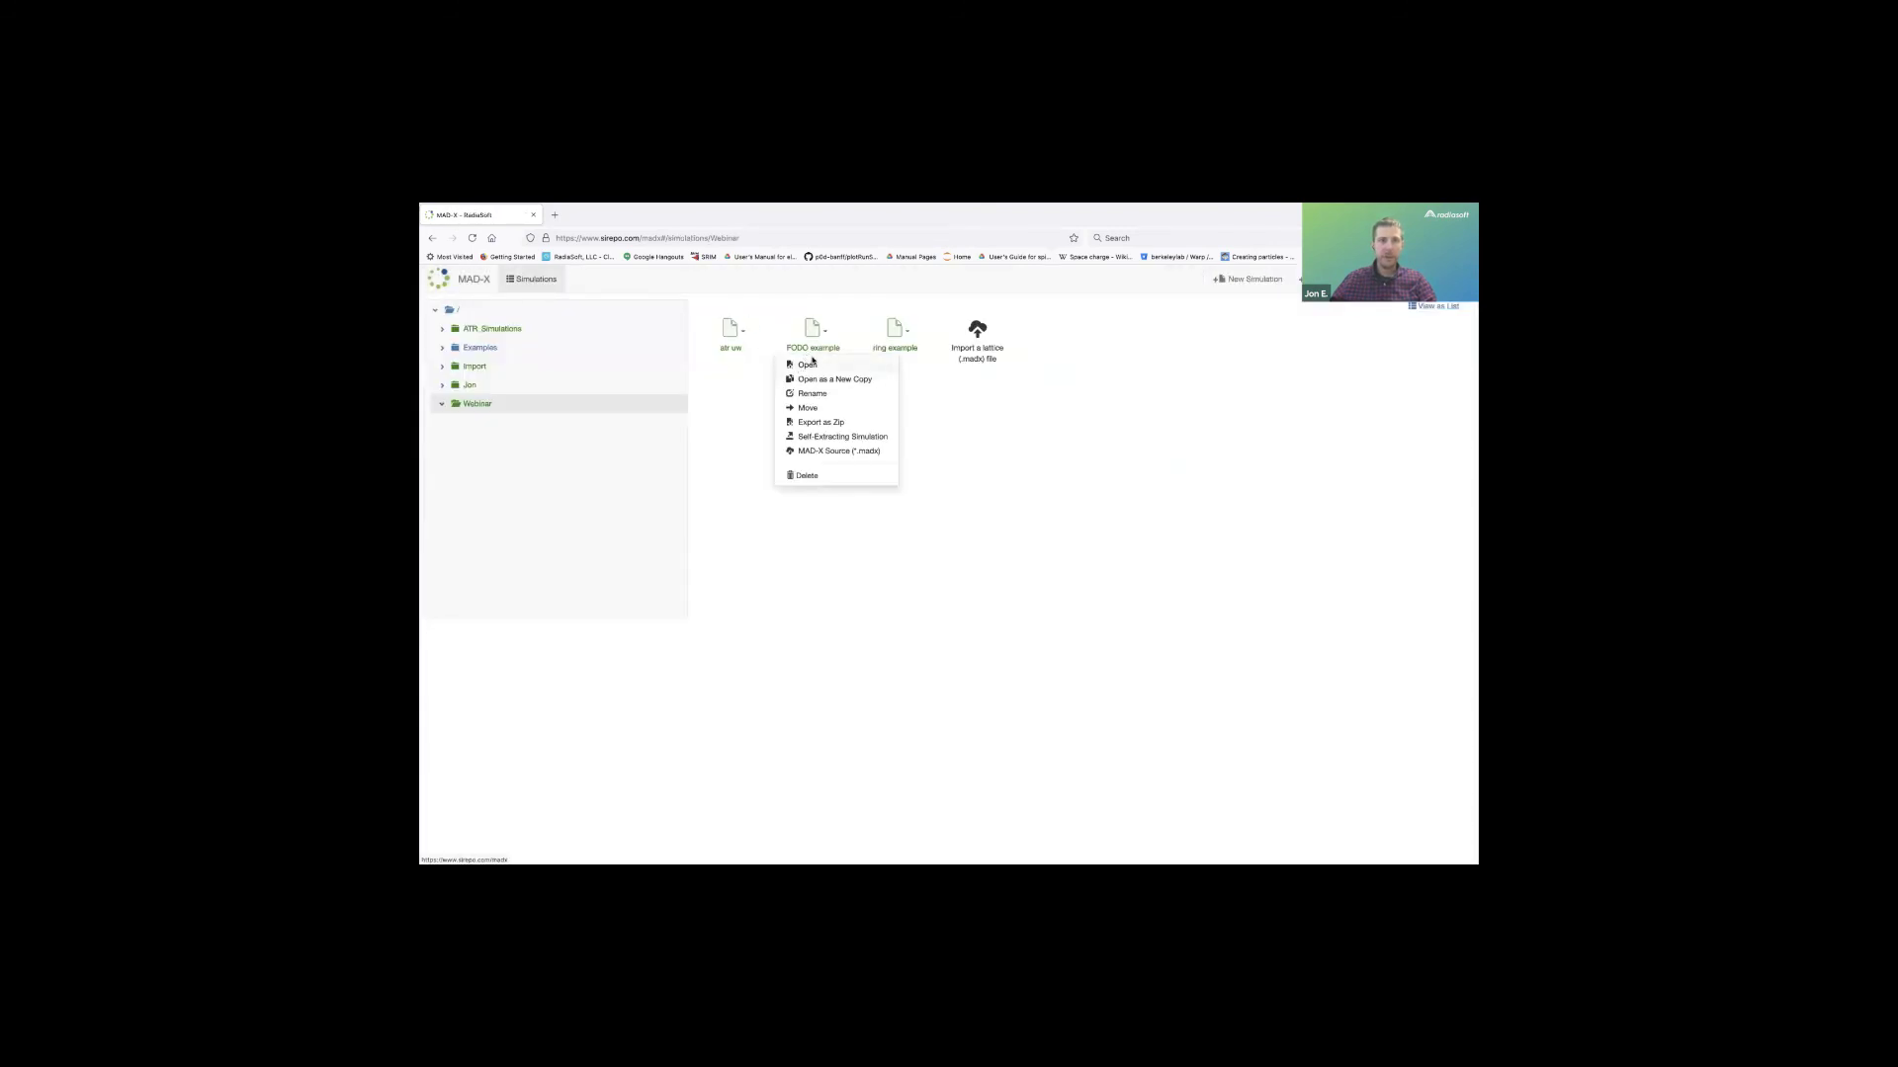
click(802, 367)
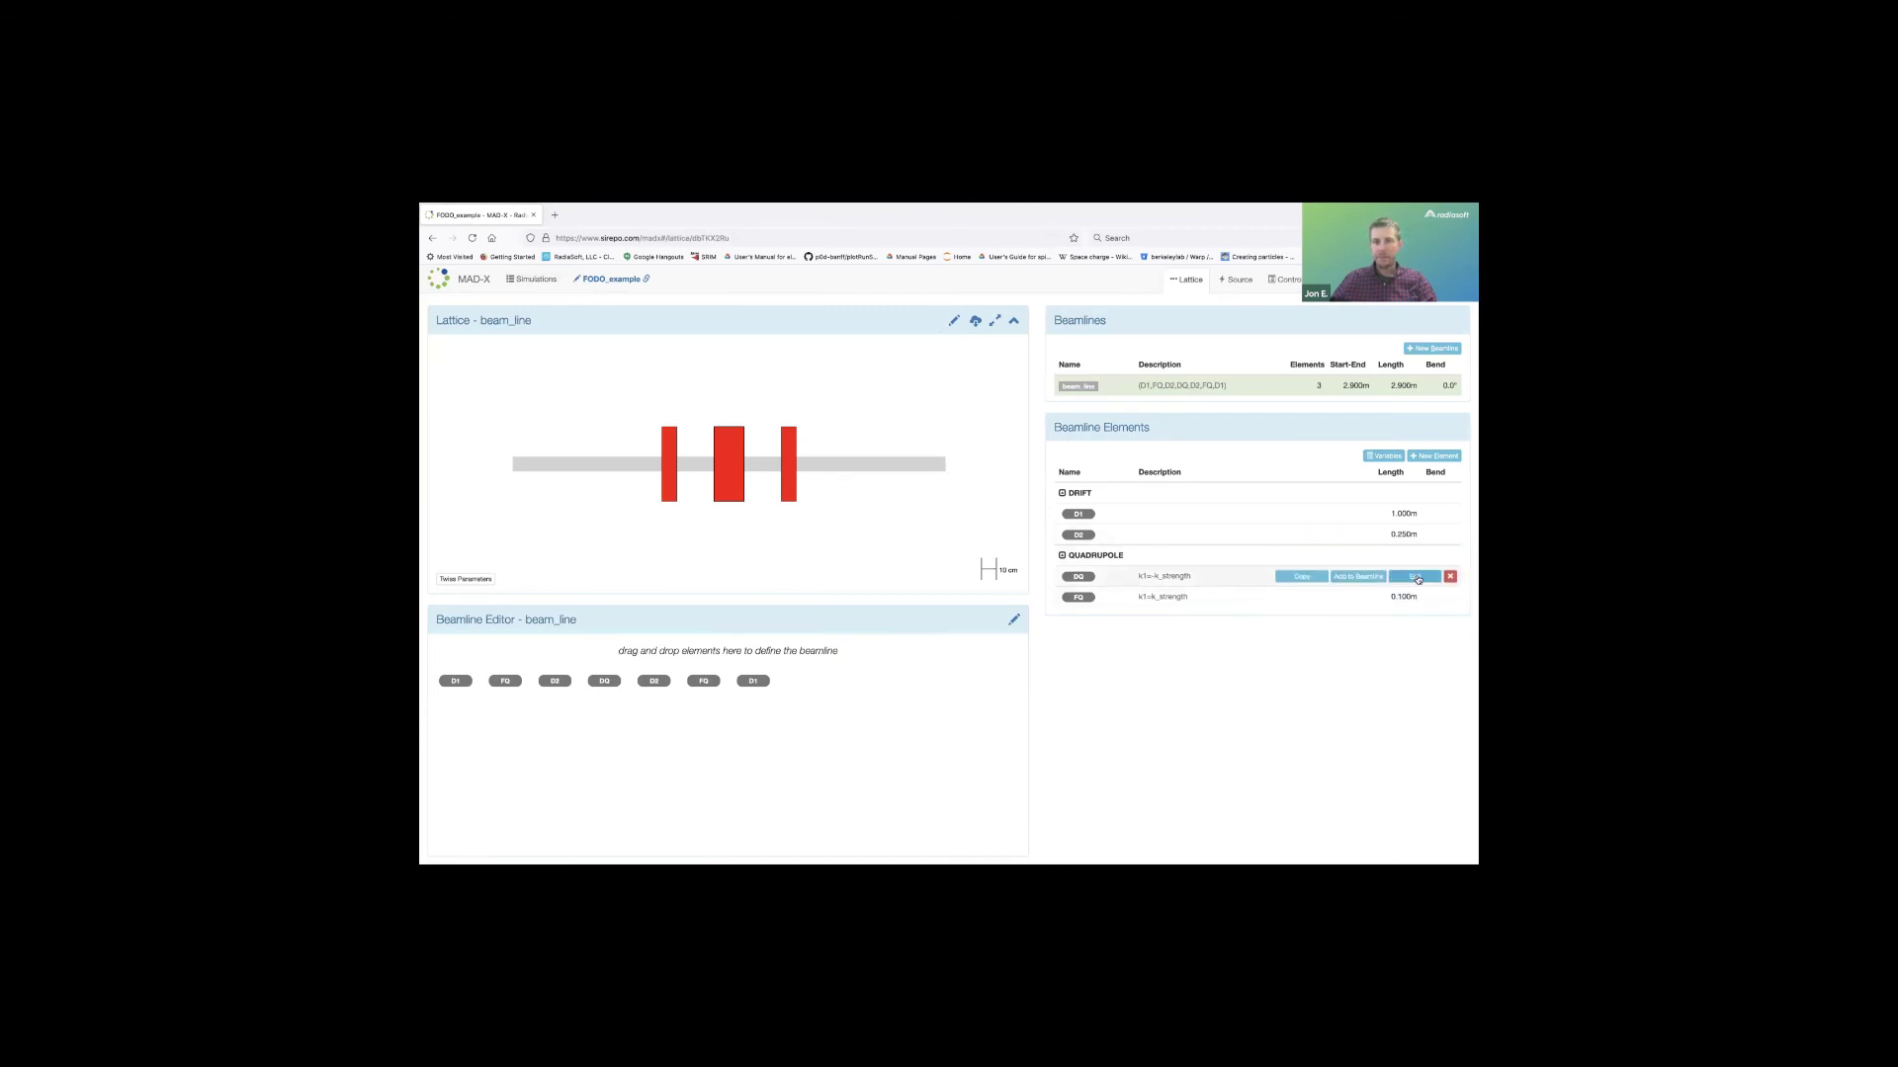
Set the K1 strength of beam_line's DQ quadrupole to 0, save it, and calculate the beamline's Twiss parameters.
click(1417, 577)
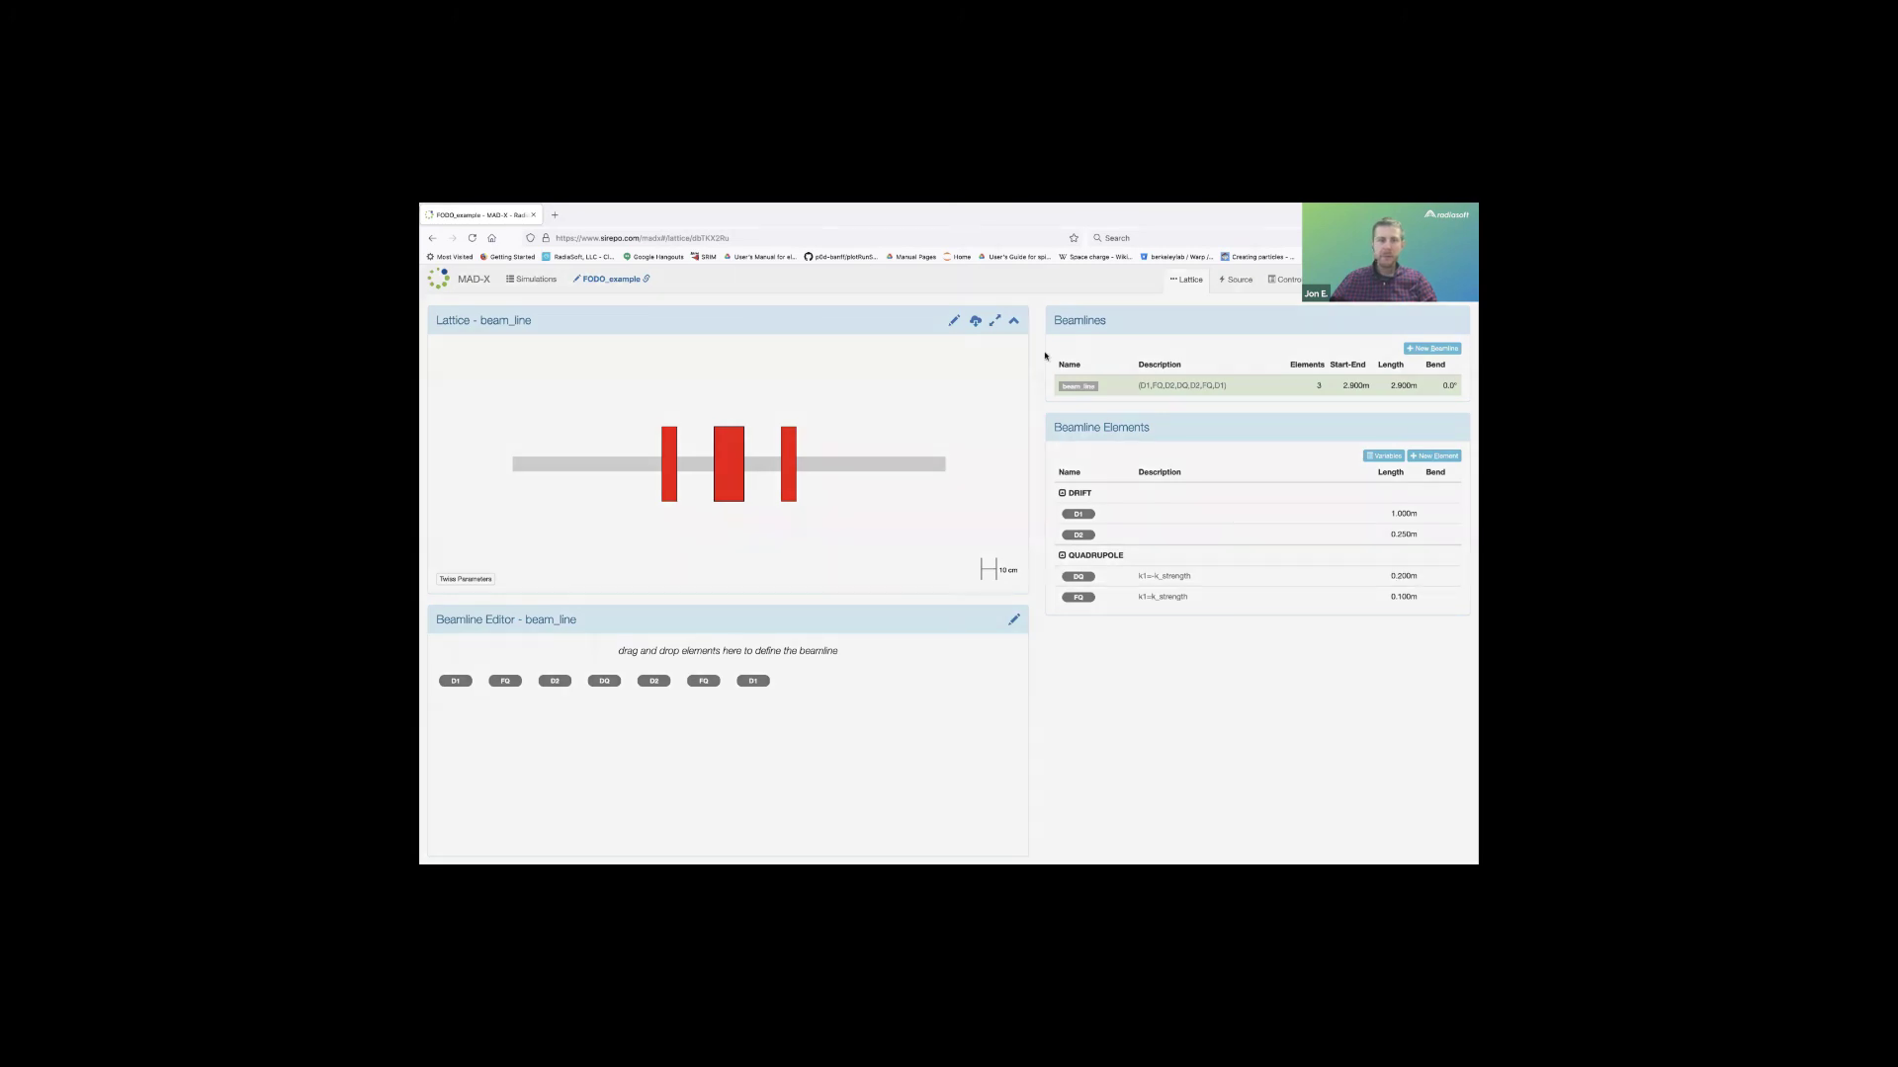
click(1104, 423)
key(BackSpace)
key(BackSpace)
key(BackSpace)
key(BackSpace)
key(BackSpace)
key(BackSpace)
key(BackSpace)
key(BackSpace)
key(BackSpace)
key(BackSpace)
key(BackSpace)
text(0)
click(928, 574)
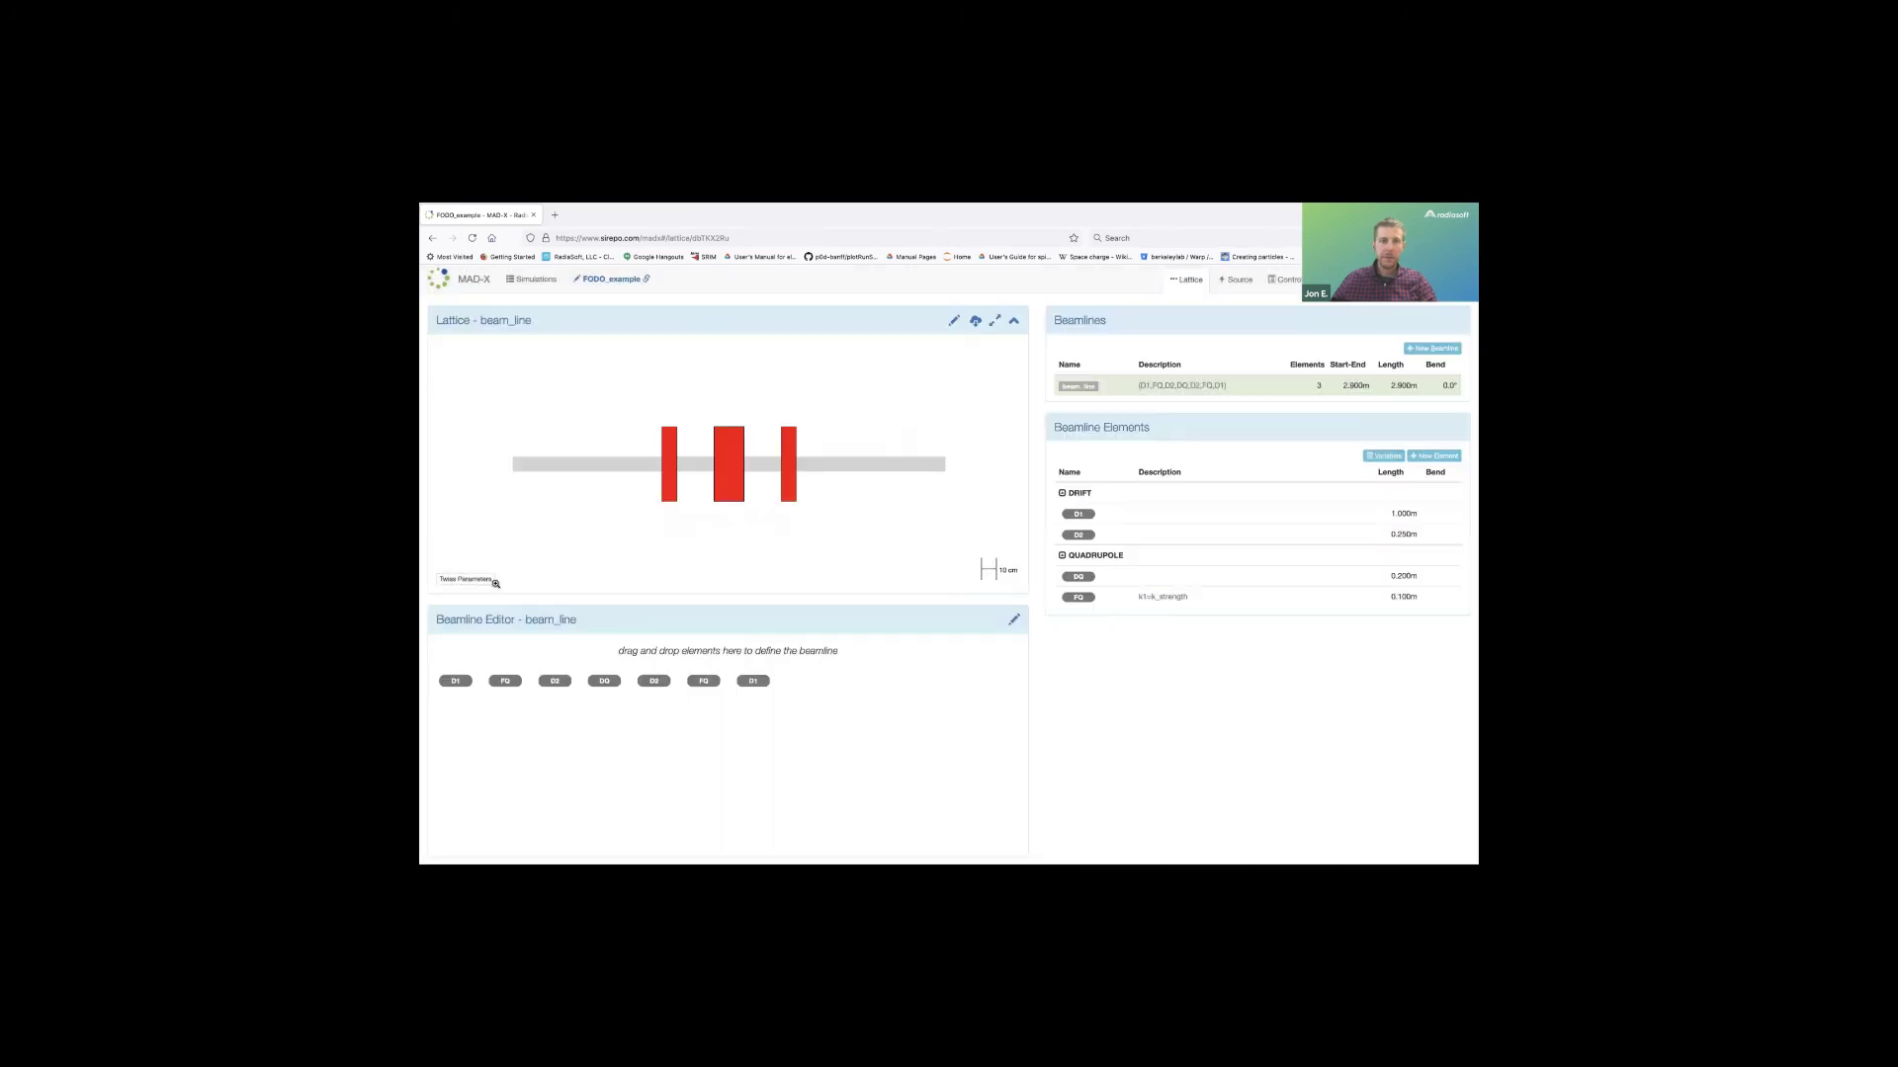
click(466, 581)
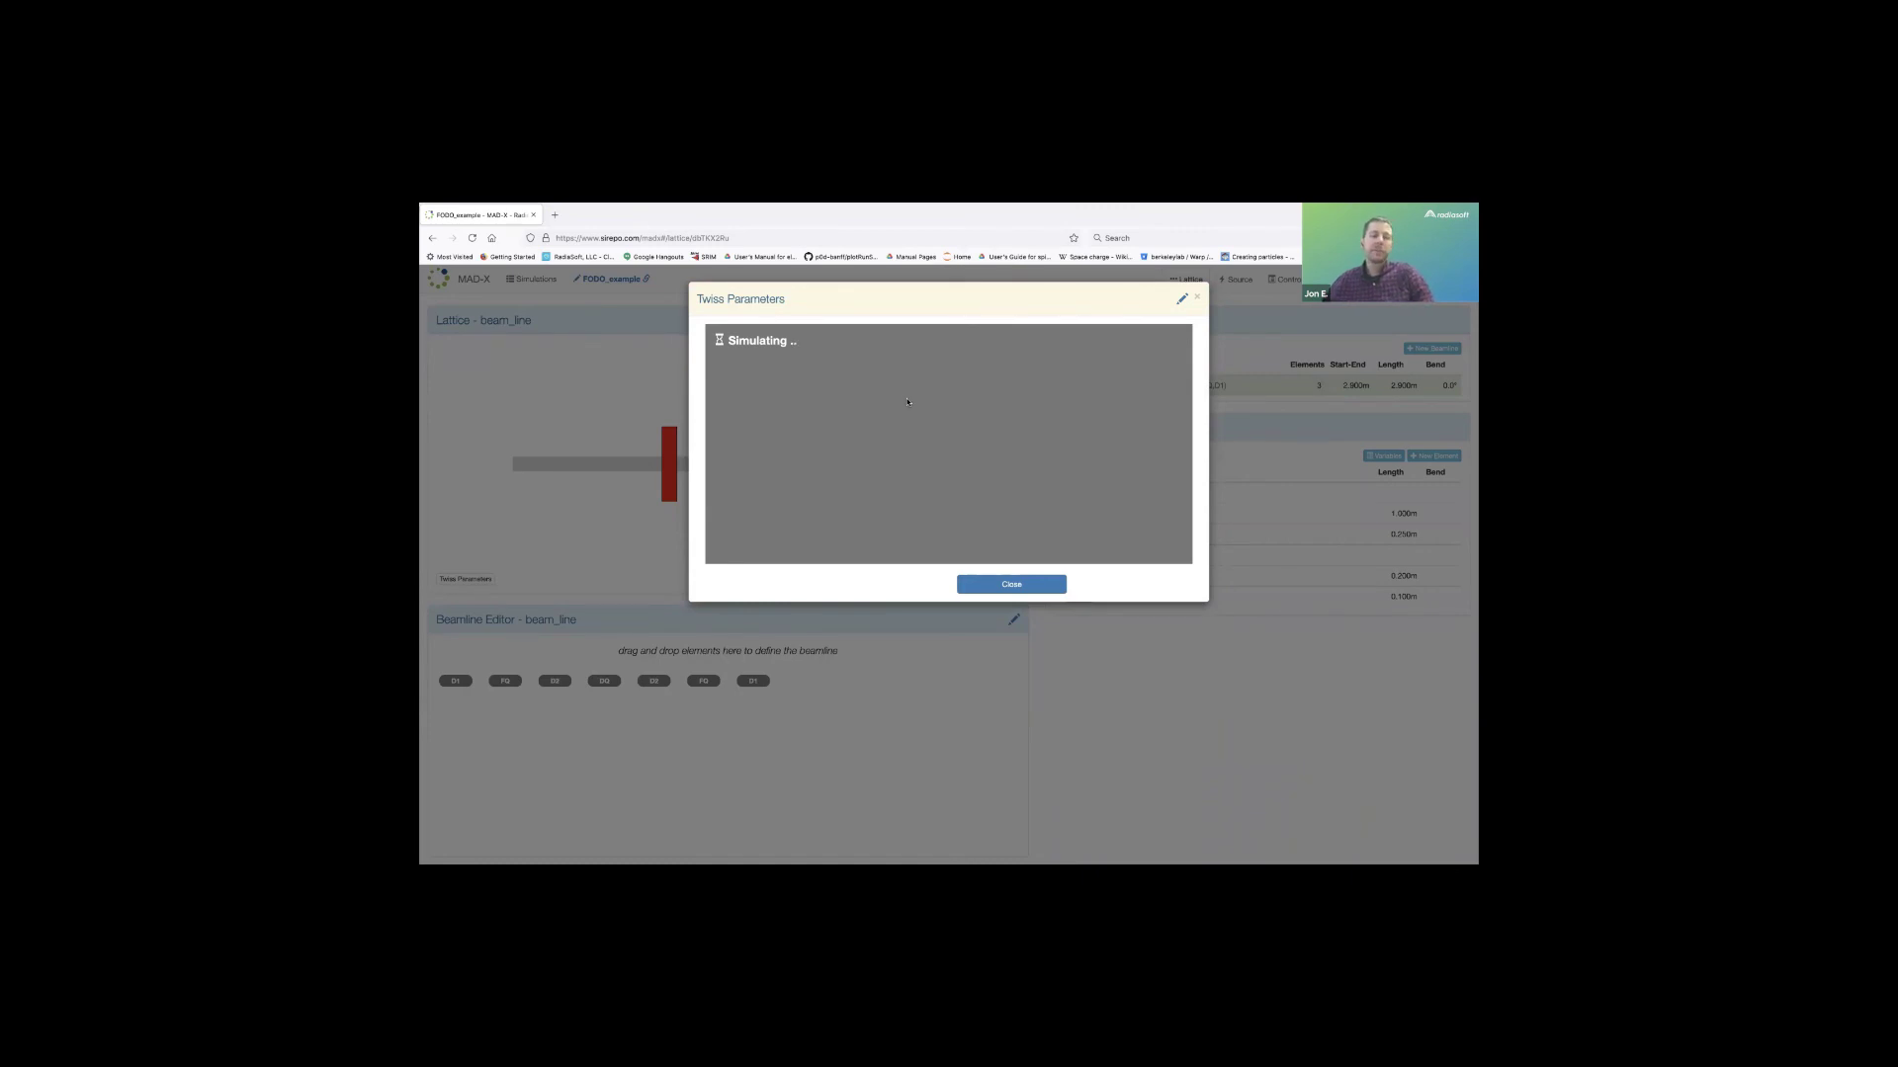
click(1011, 566)
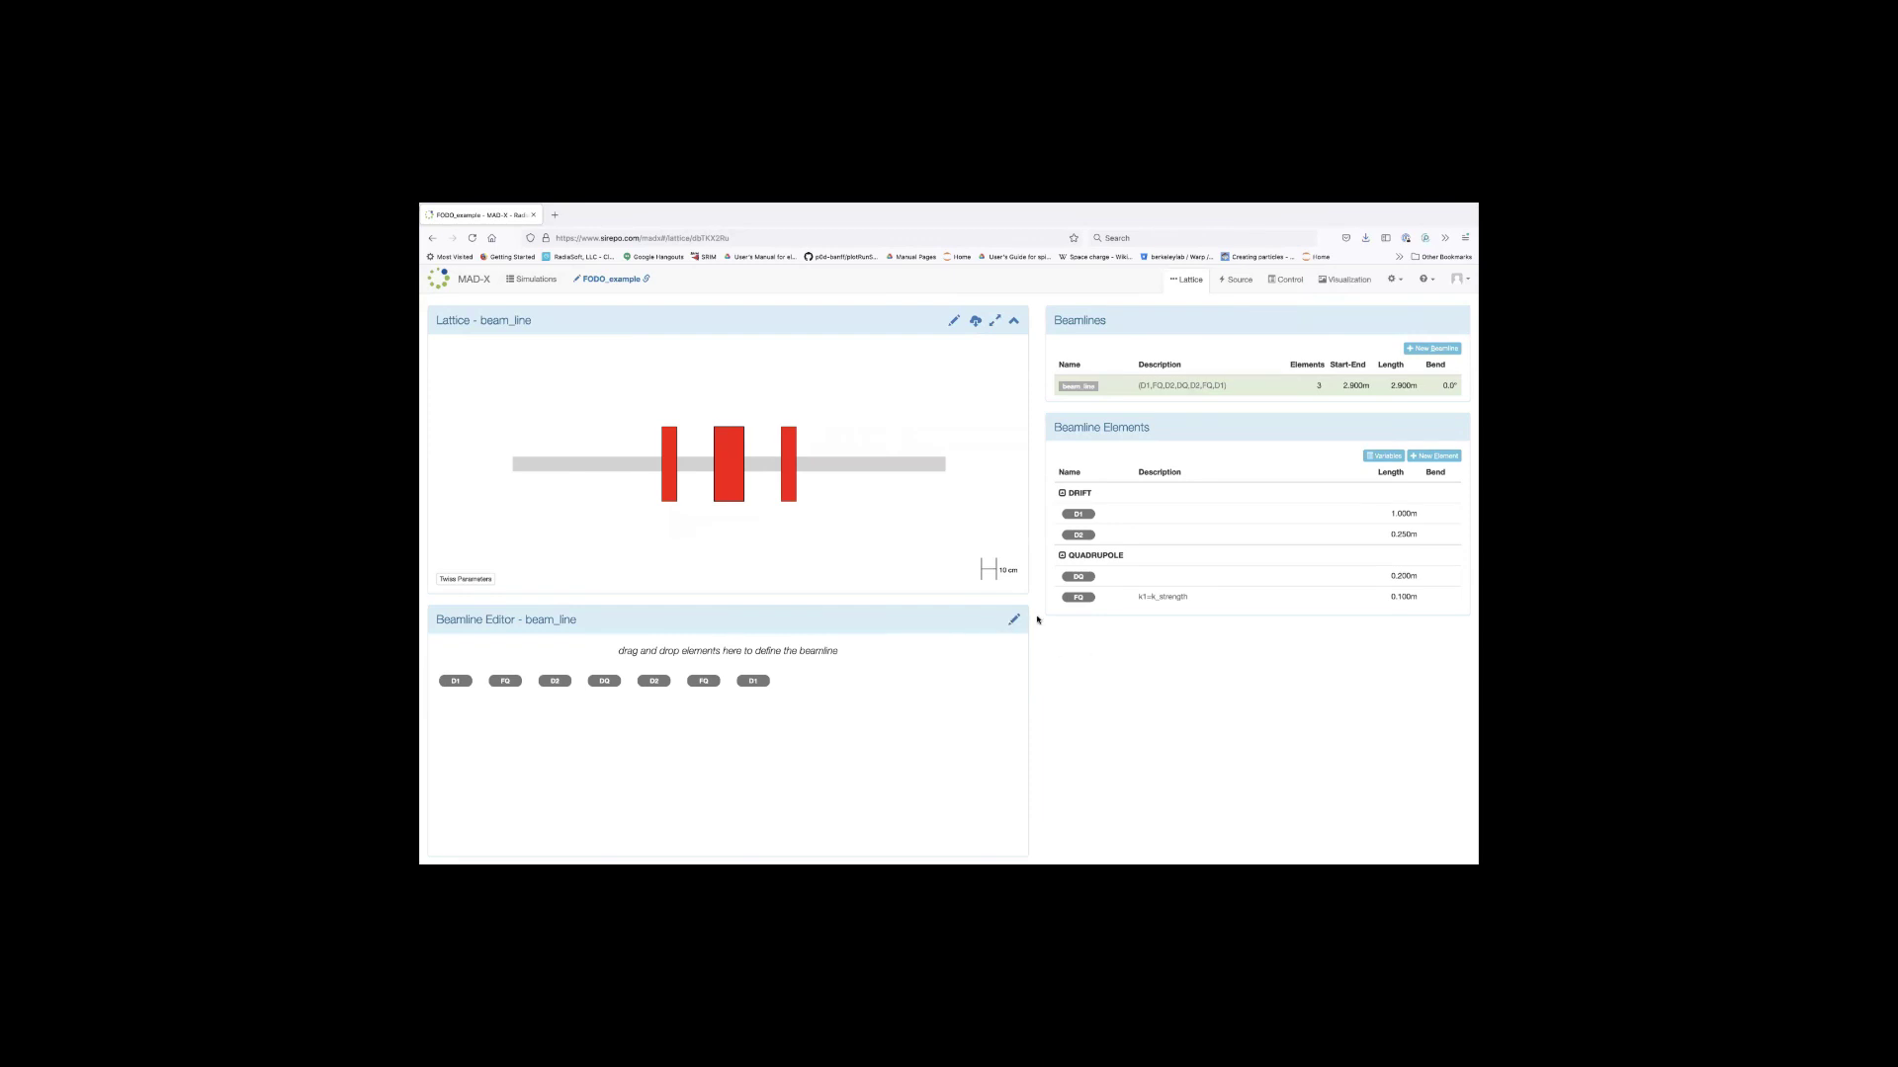
mouse_move(1319, 580)
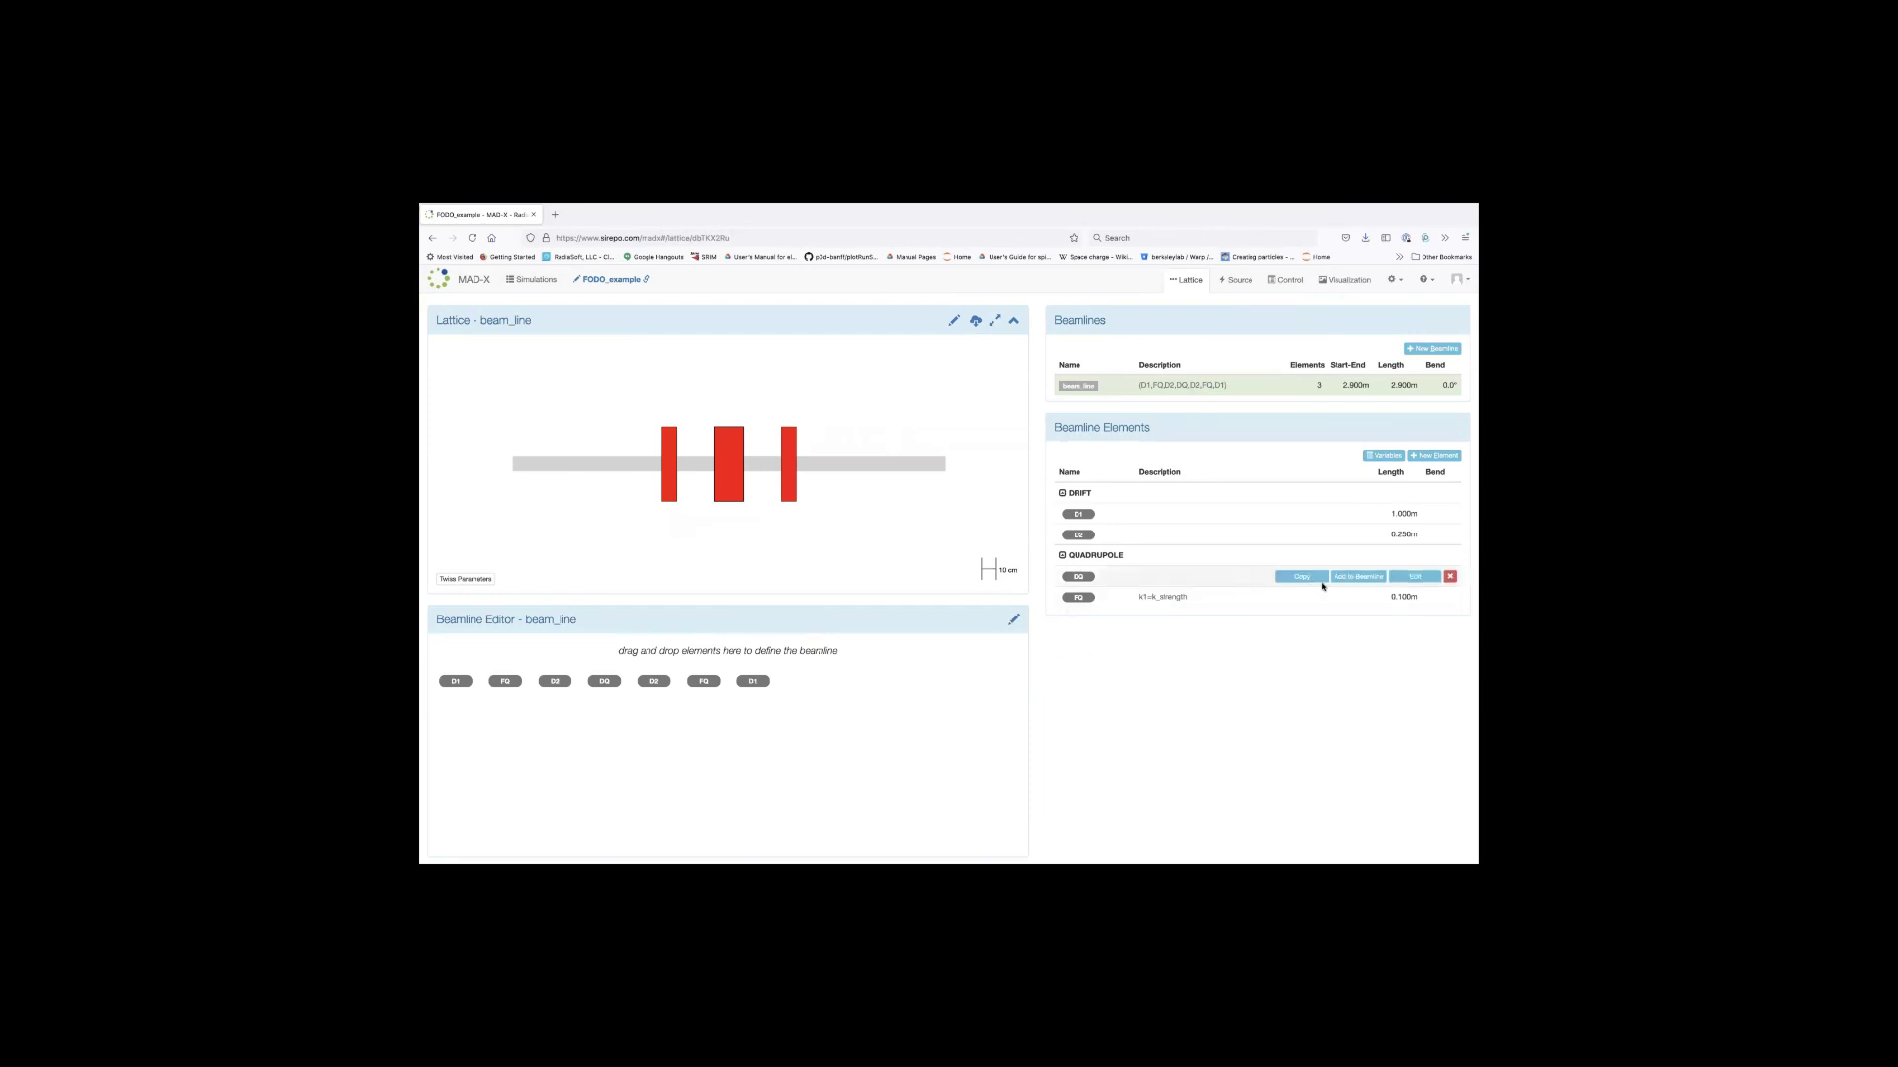
click(1417, 577)
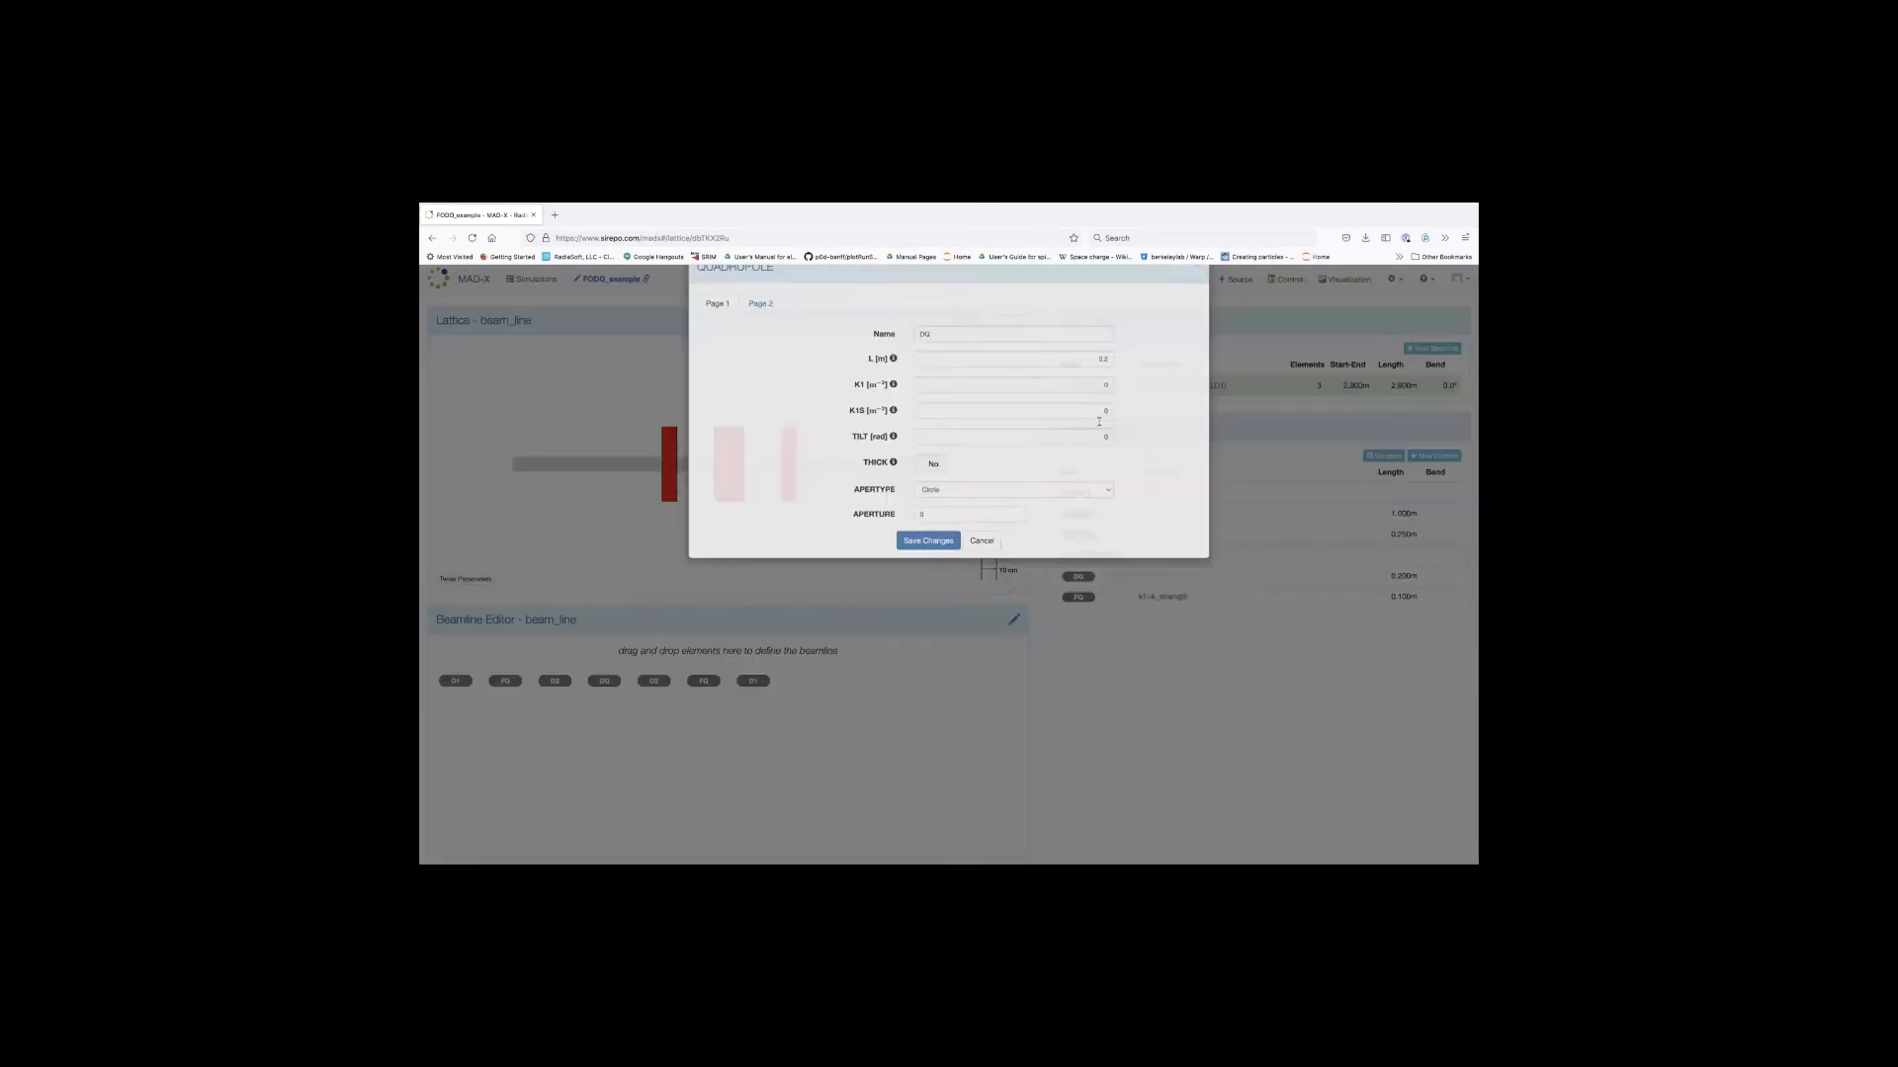
click(1103, 417)
key(BackSpace)
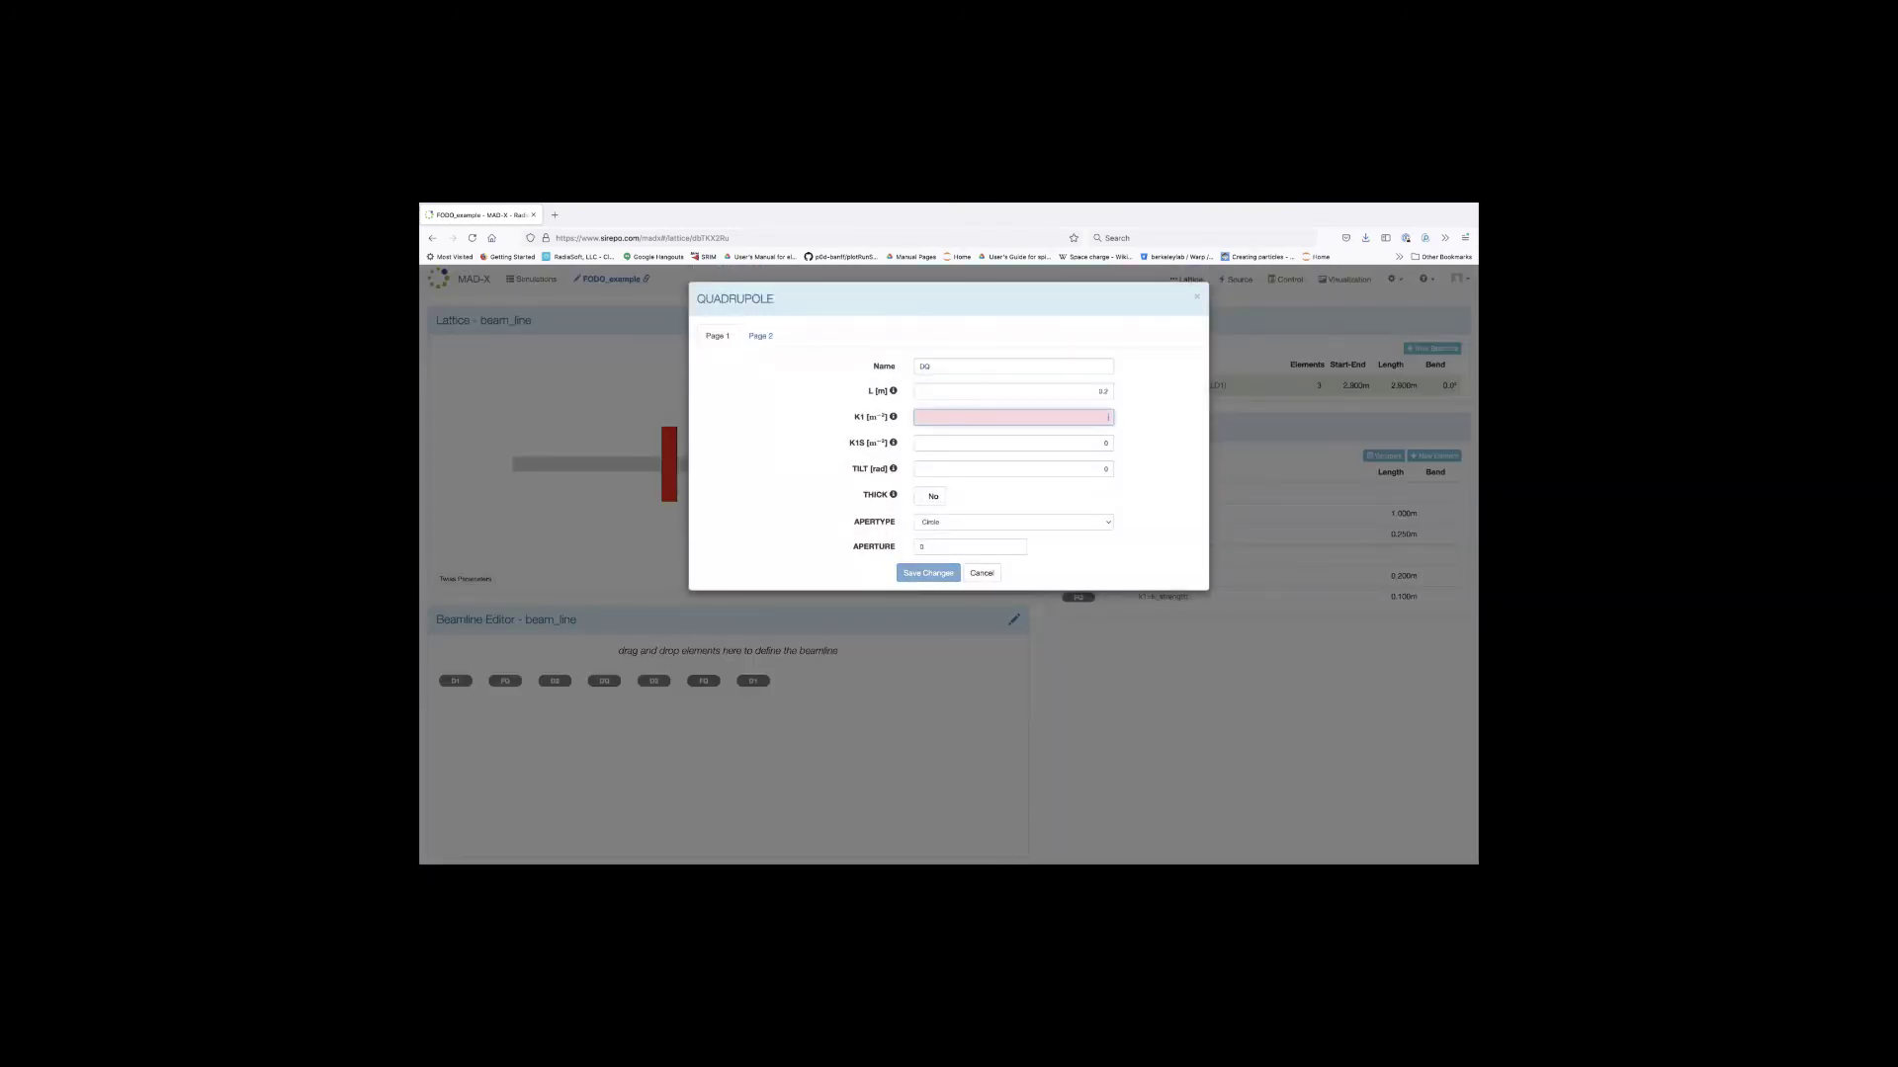
click(1097, 443)
click(1095, 416)
click(981, 573)
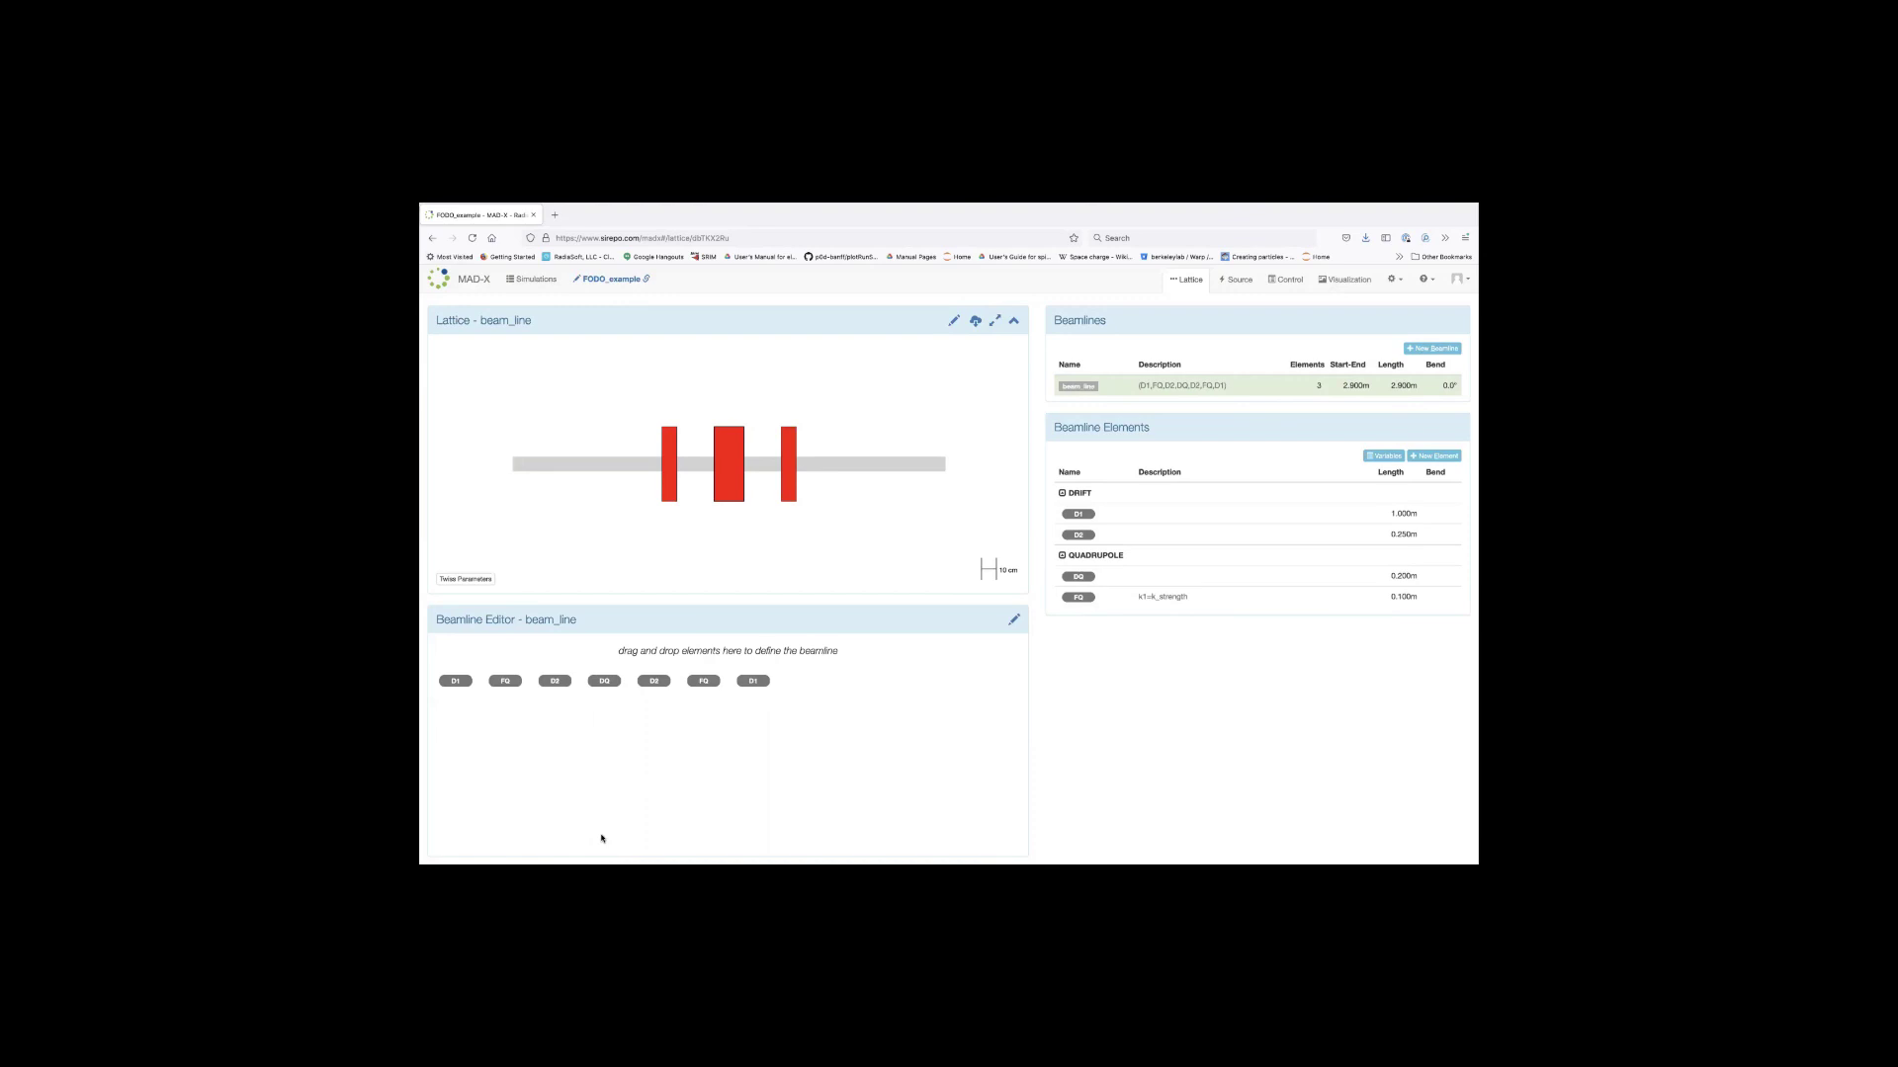
Leave full screen in the browser, switch to the PowerPoint webinar slides, and show their window in full screen.
mouse_move(436, 206)
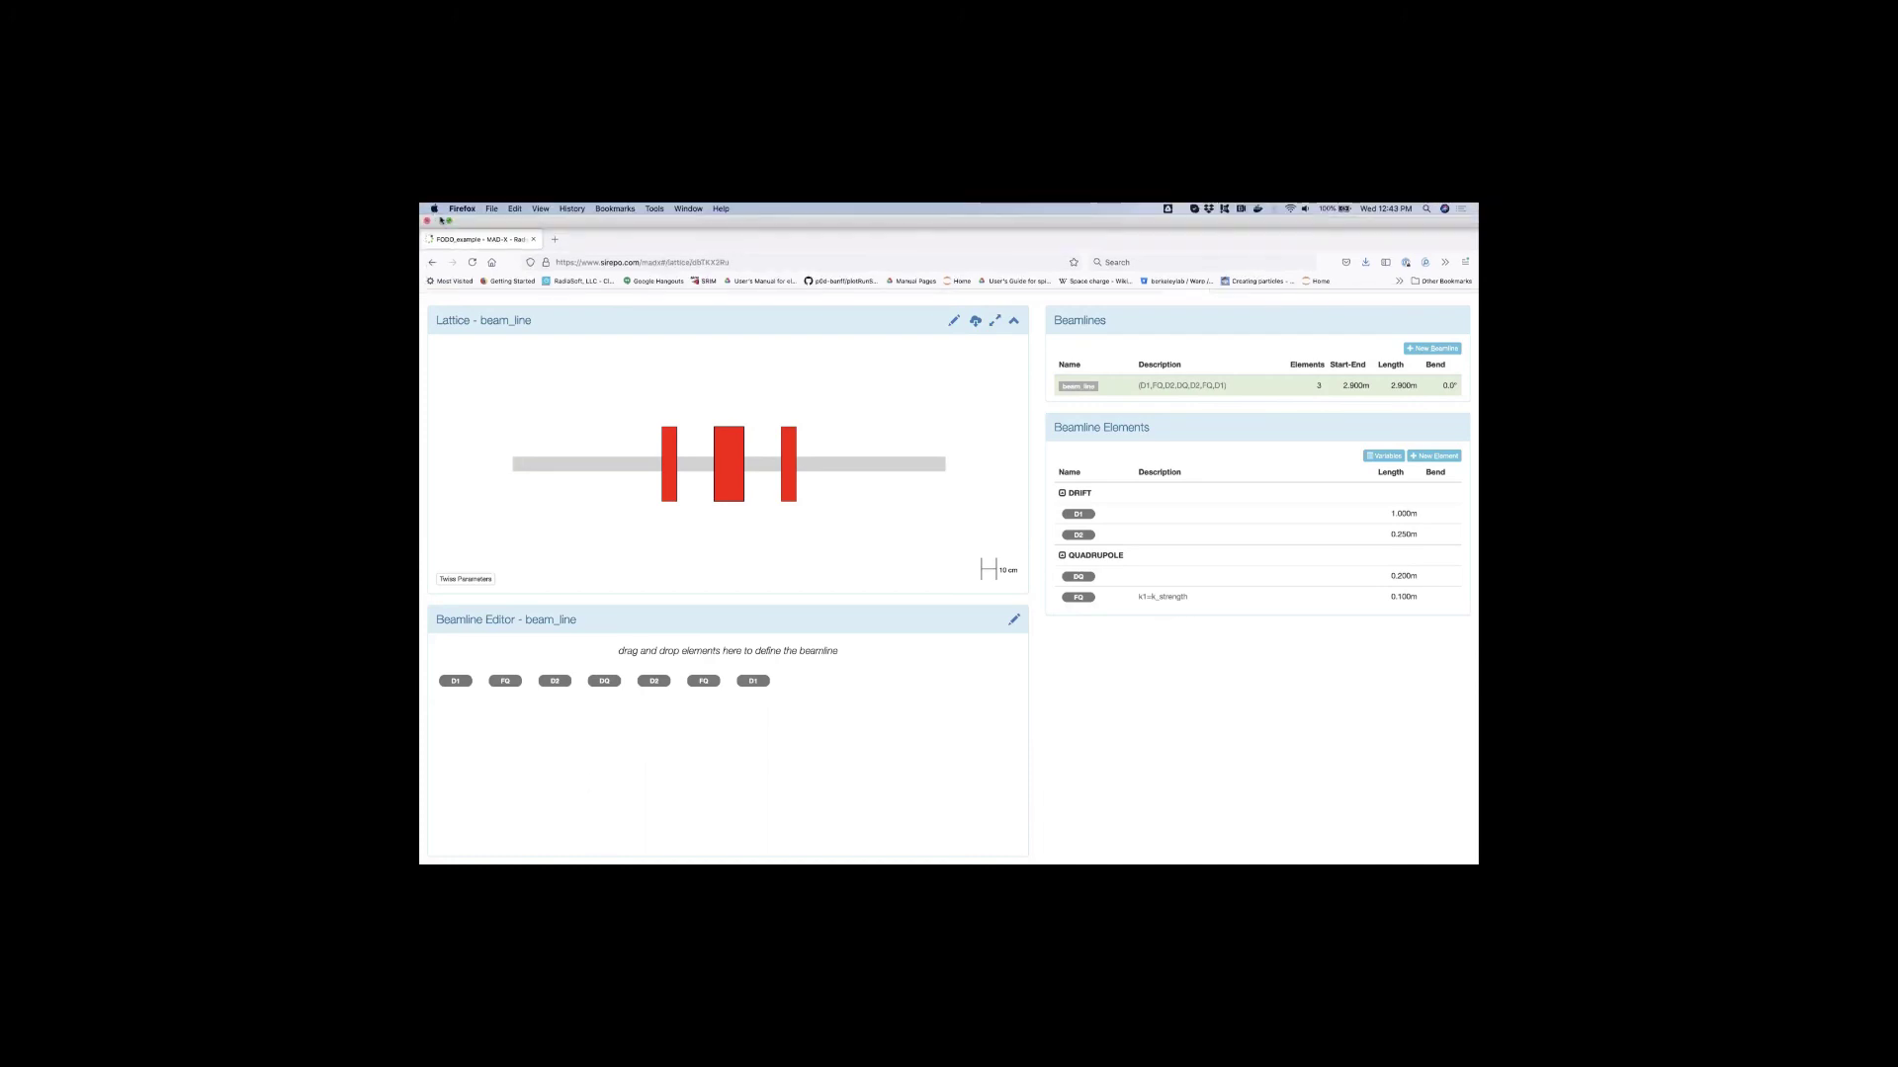
key(super+ctrl+f)
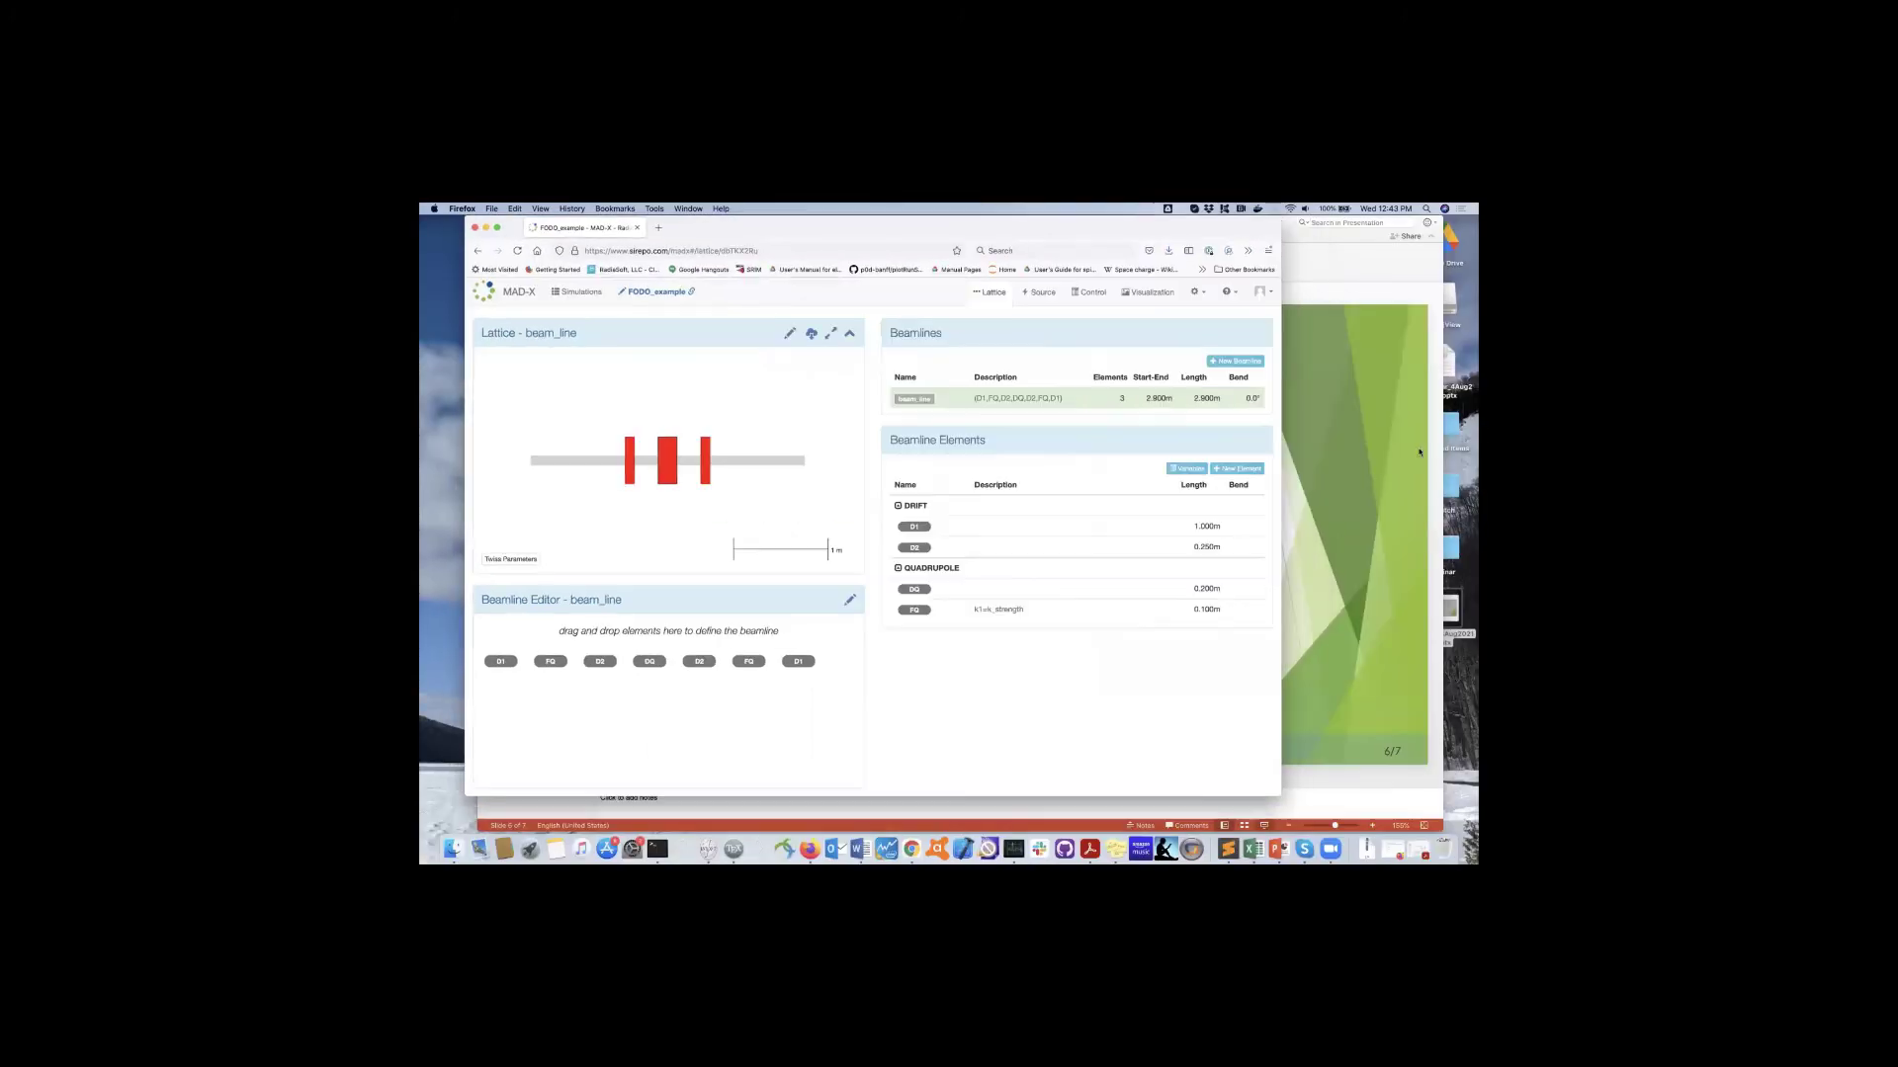
key(super+Tab)
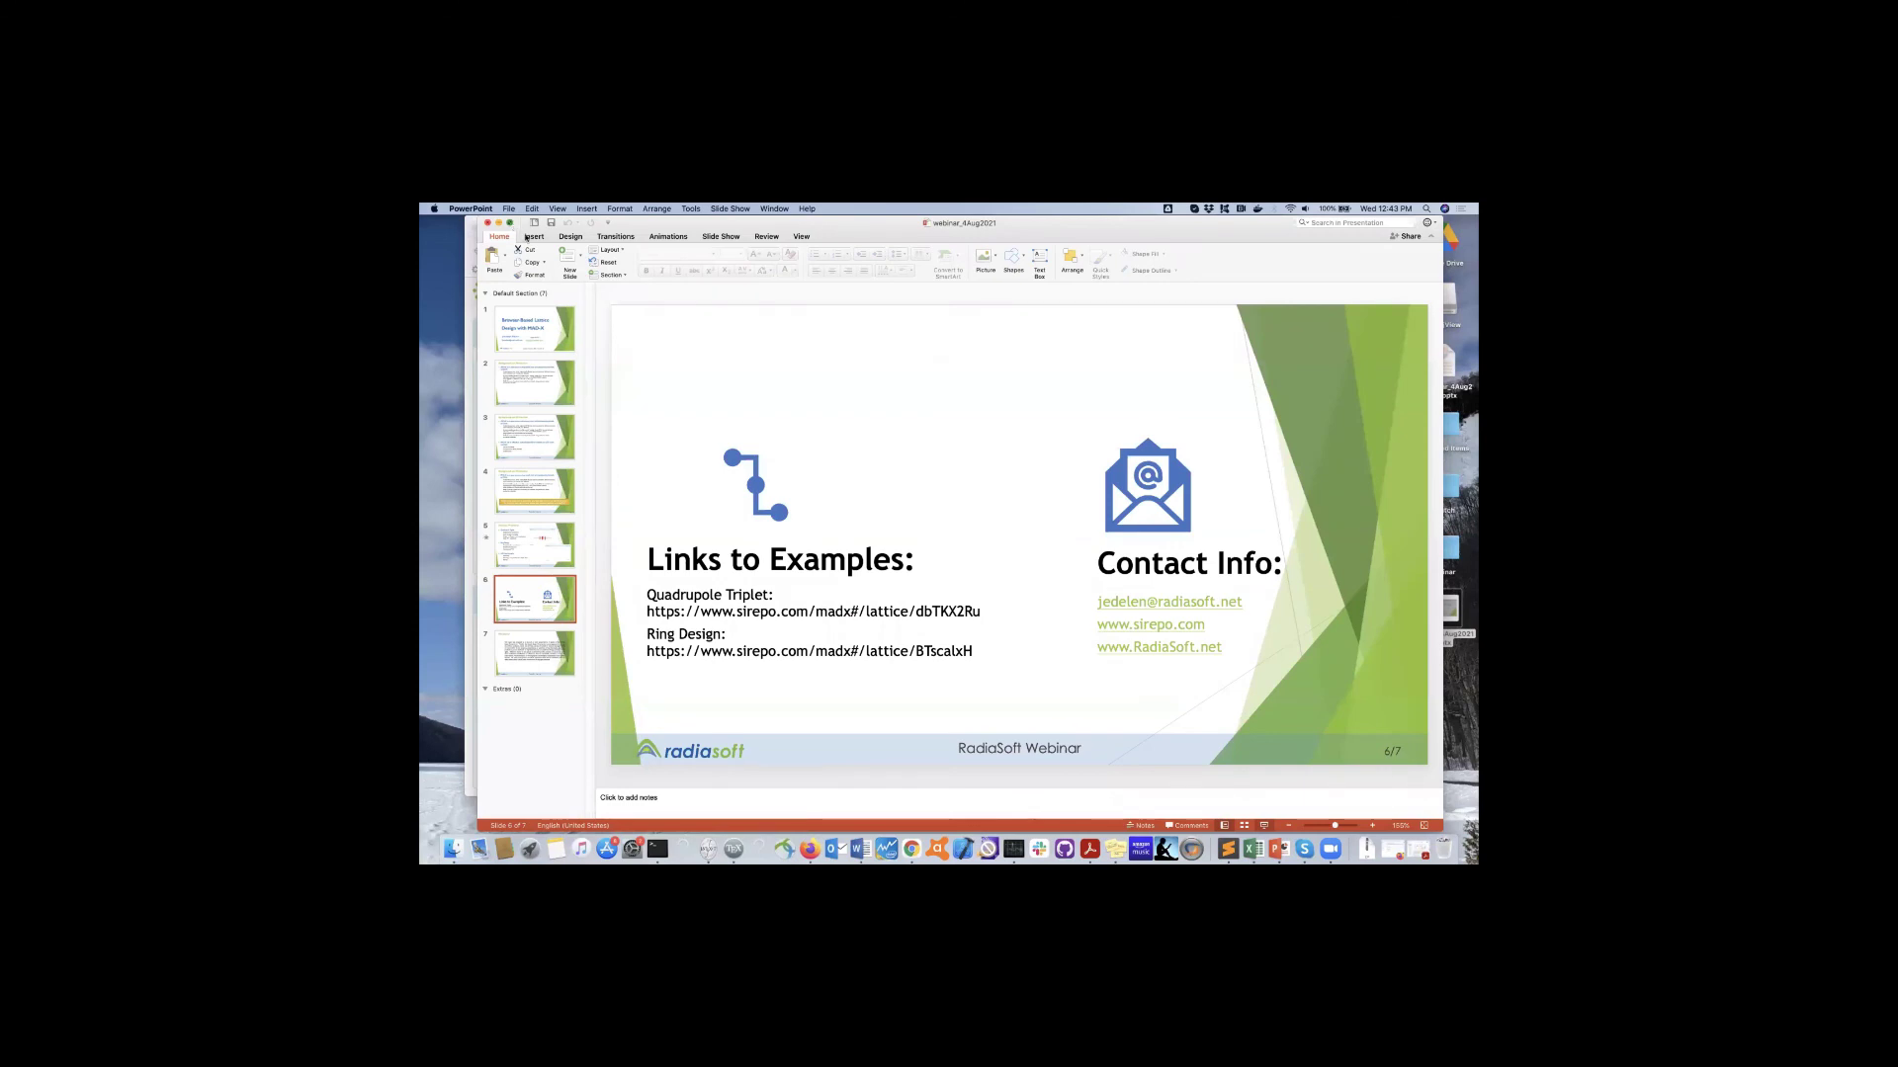
key(super+ctrl+f)
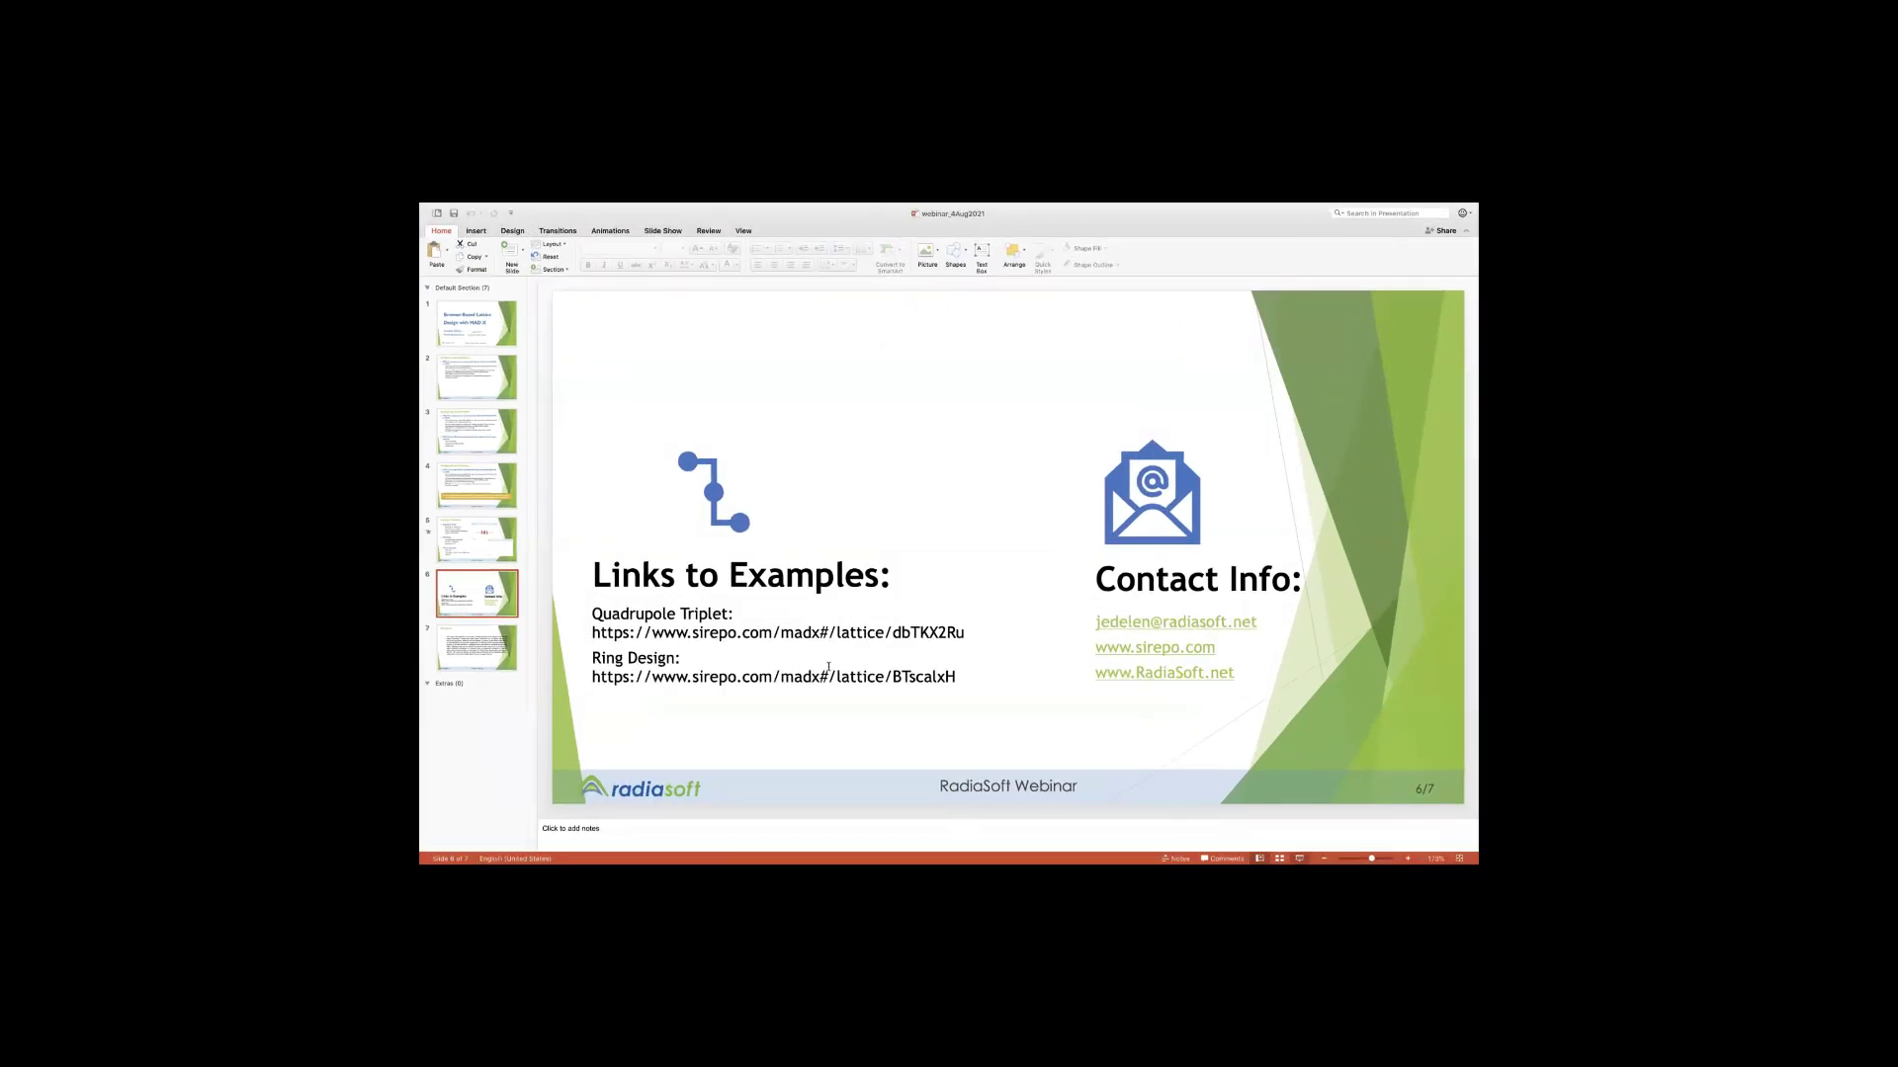